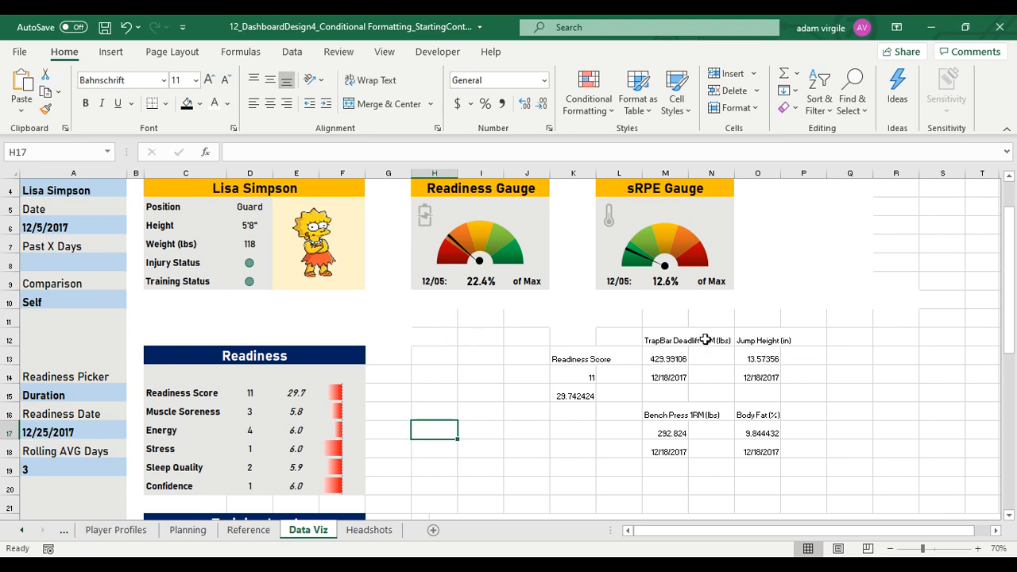
left_click(663, 342)
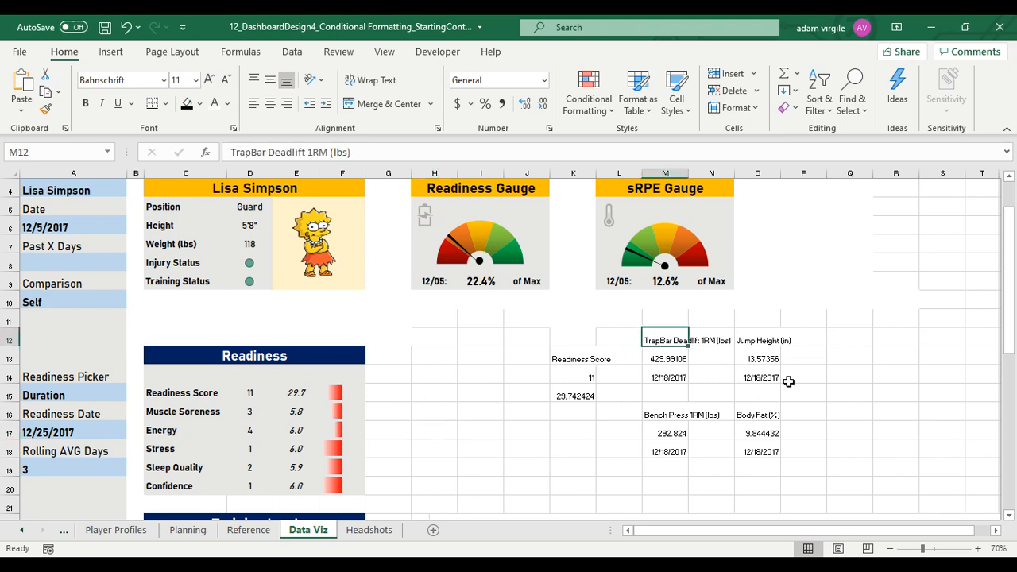
left_click(754, 343)
left_click(659, 415)
left_click(754, 415)
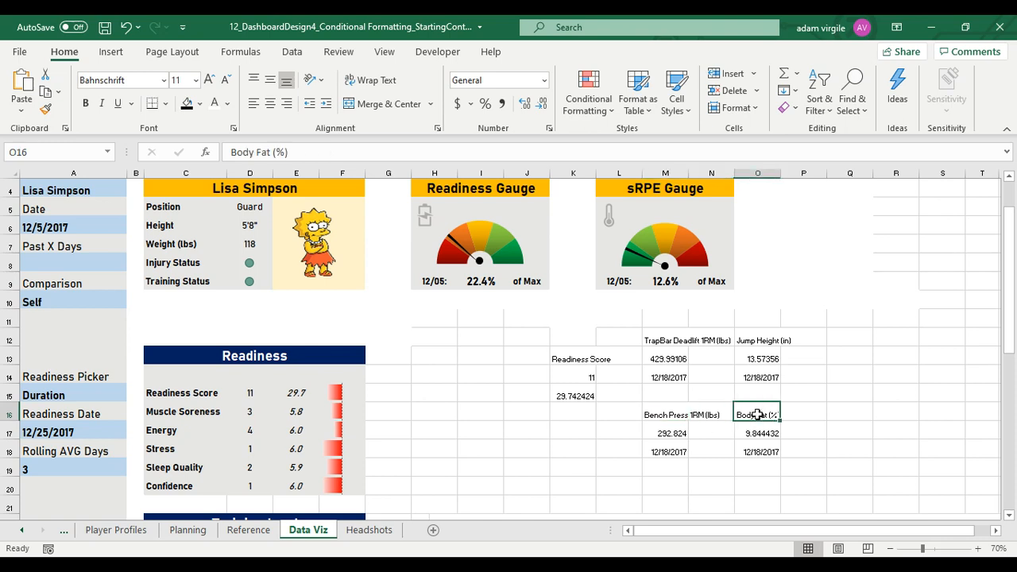
Clear the contents of the leftover Readiness Score cells K13:K15 on the Data Viz sheet
left_click_drag(571, 359, 577, 391)
right_click(575, 390)
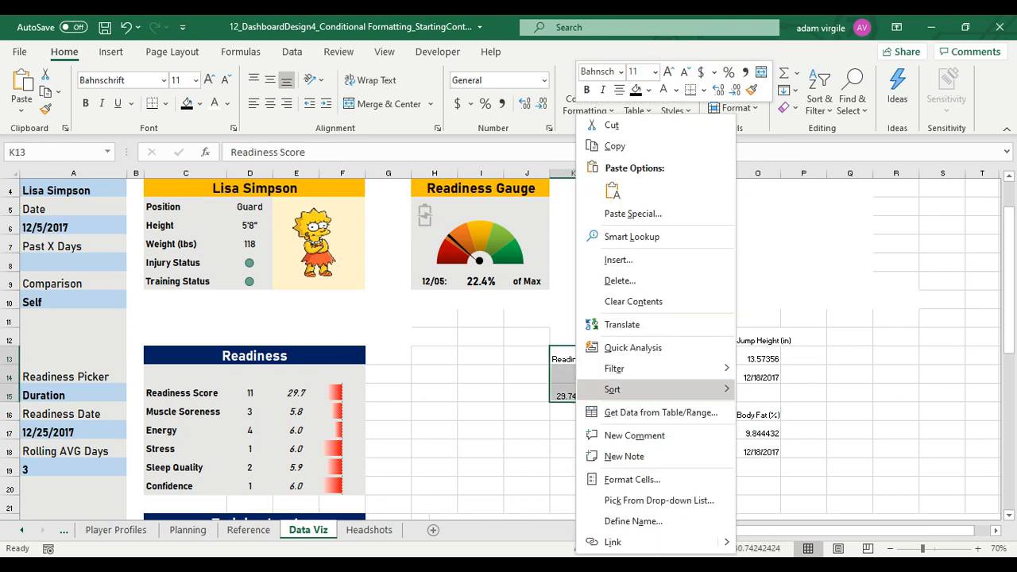
left_click(588, 299)
left_click(610, 355)
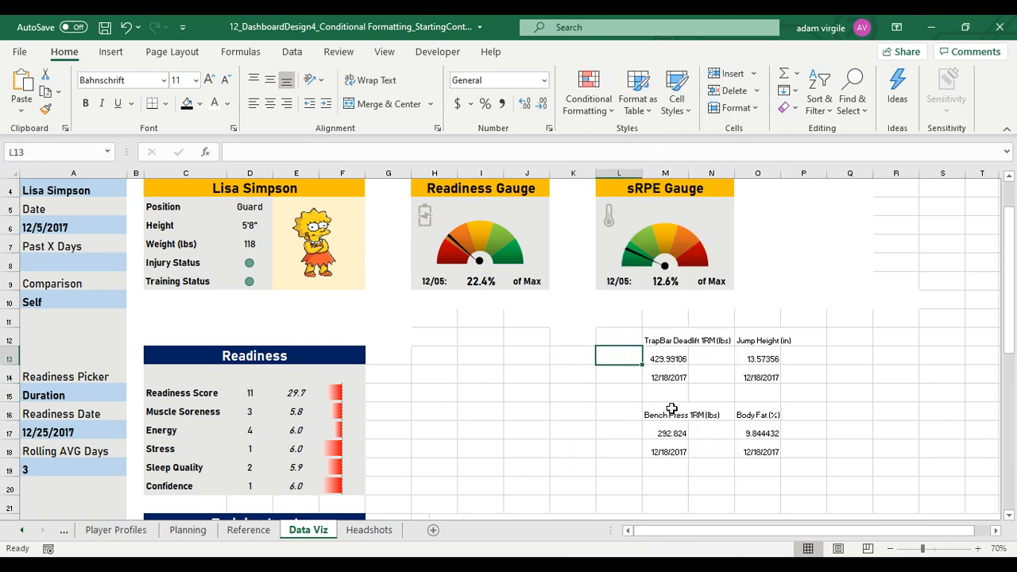
Copy the performance test block M12:O18 from the Data Viz sheet and paste it at G32 under Performance Data on the Reference sheet
left_click(666, 339)
left_click(667, 359)
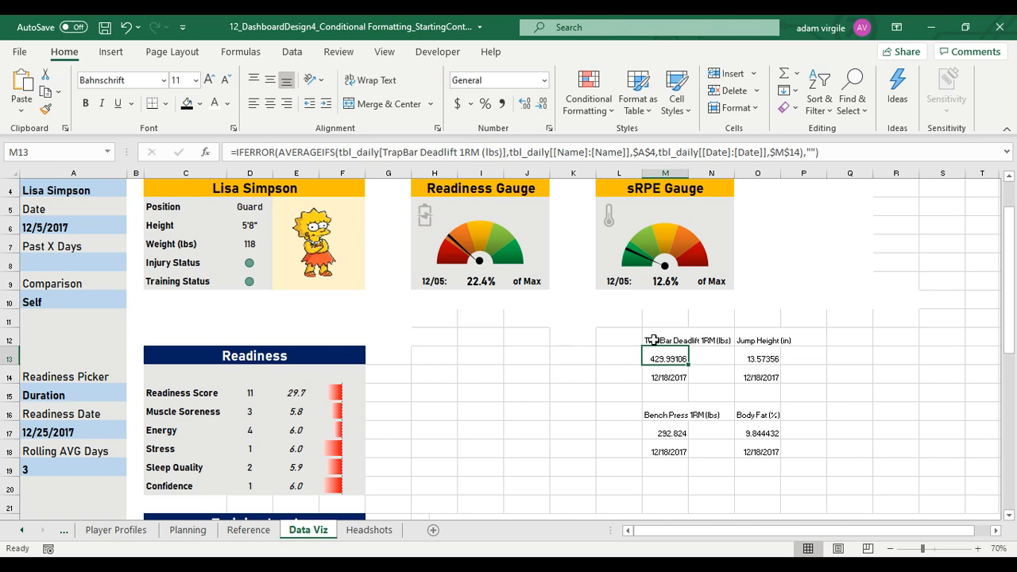
left_click_drag(655, 340, 754, 455)
right_click(753, 455)
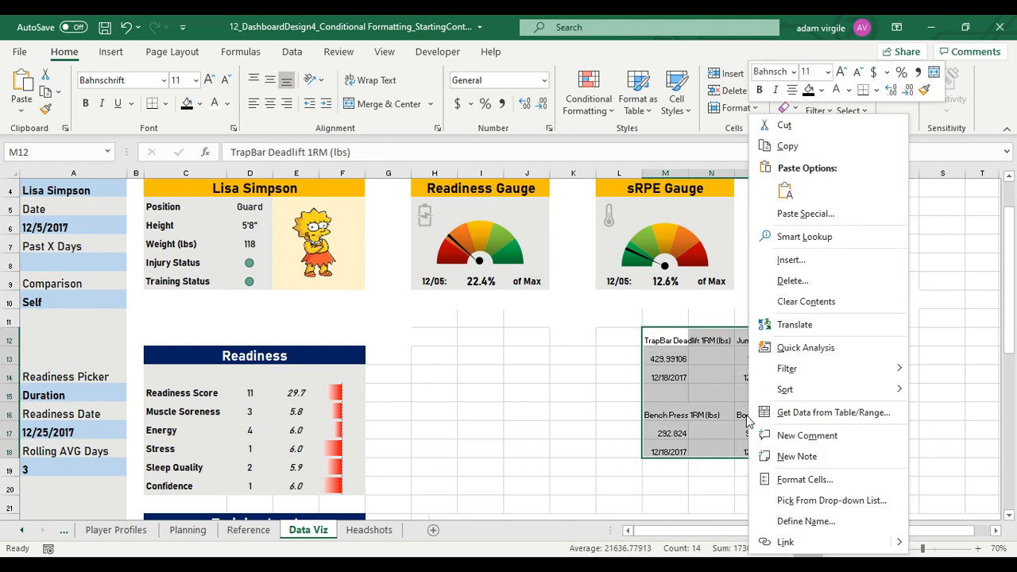
left_click(774, 147)
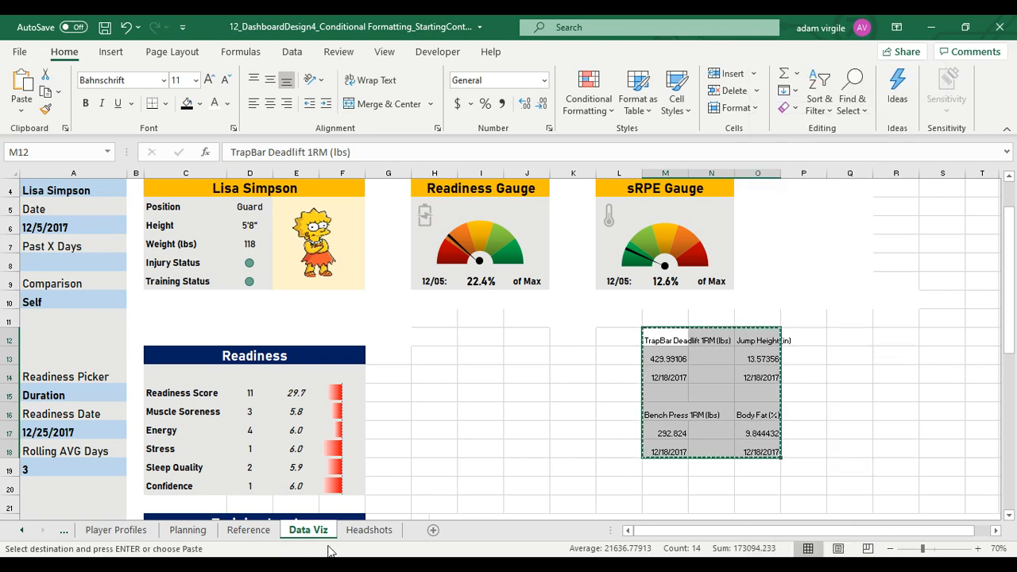
left_click(268, 530)
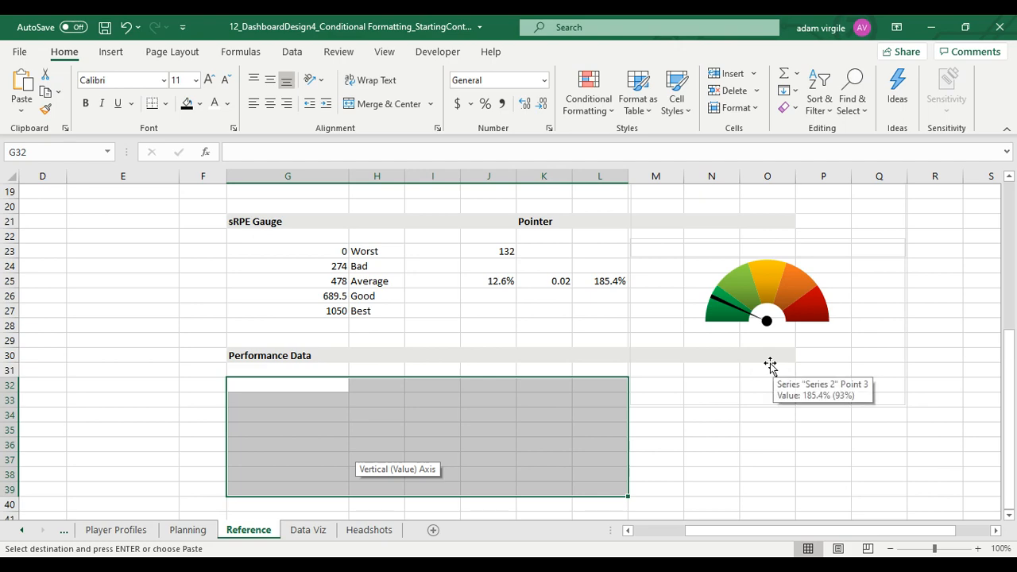
left_click(301, 386)
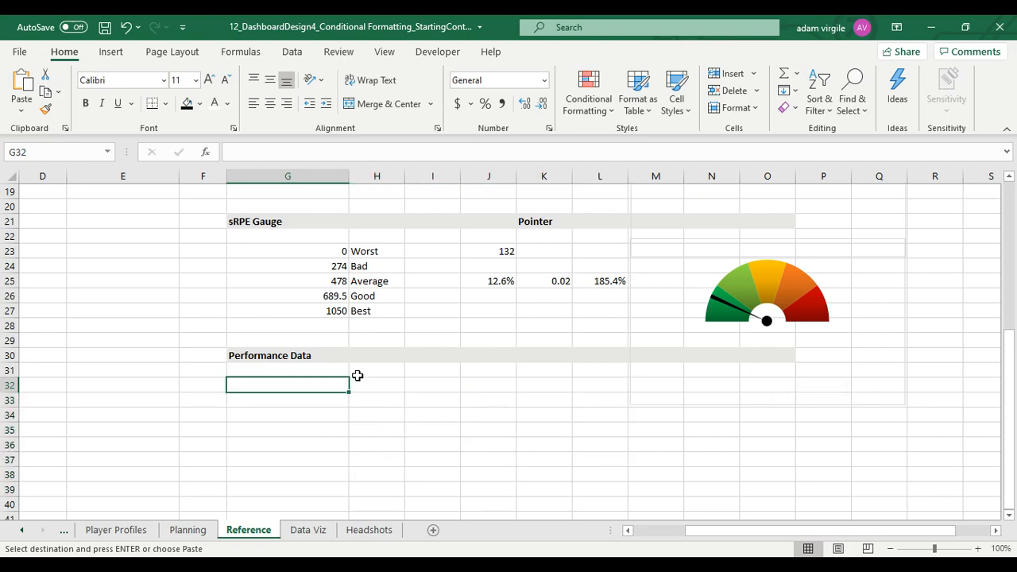
scroll(374, 390, "up", 5)
scroll(414, 403, "up", 1)
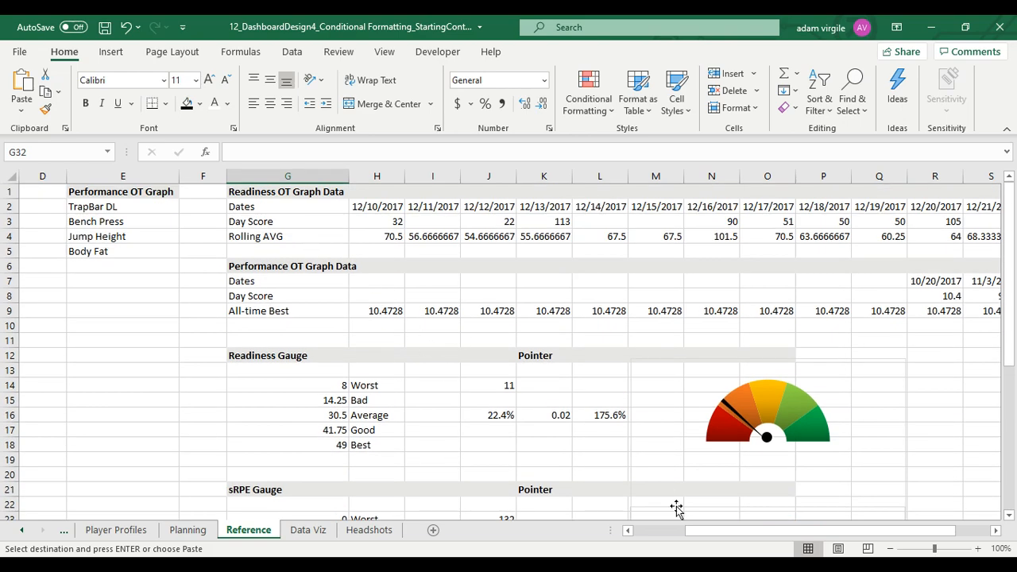
left_click_drag(699, 531, 753, 531)
scroll(707, 453, "down", 6)
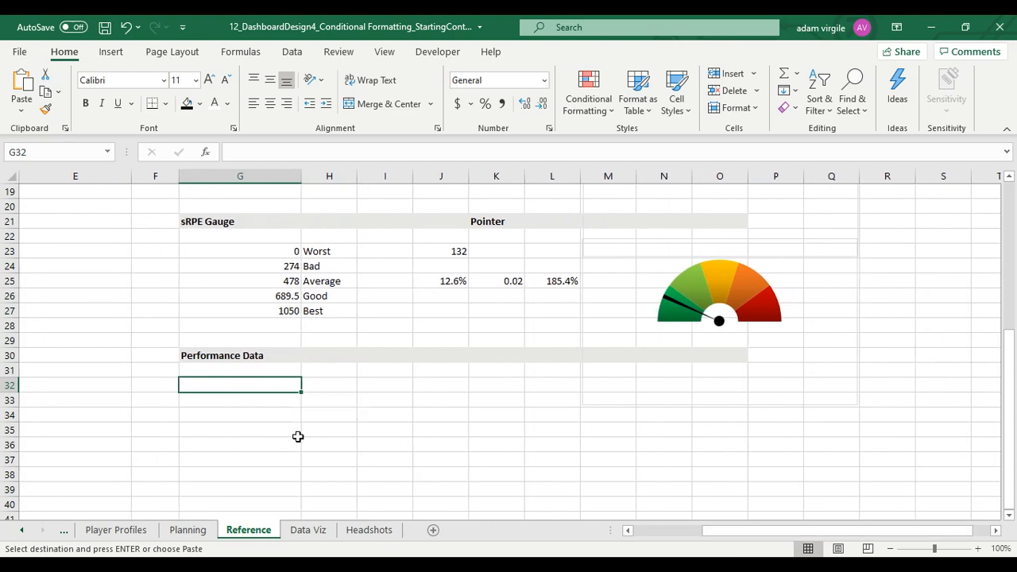
scroll(296, 436, "up", 6)
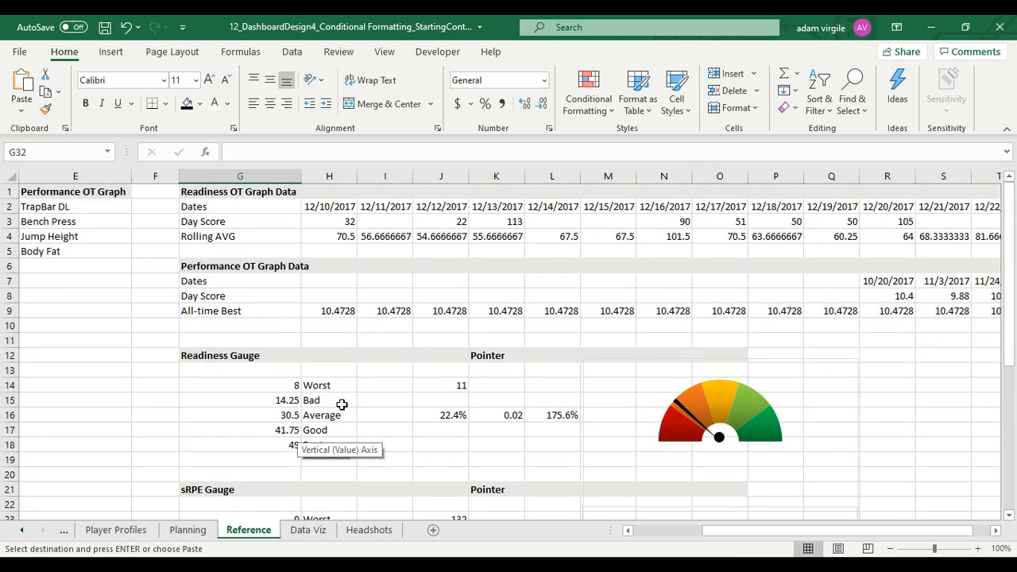
scroll(337, 419, "down", 5)
scroll(337, 419, "down", 1)
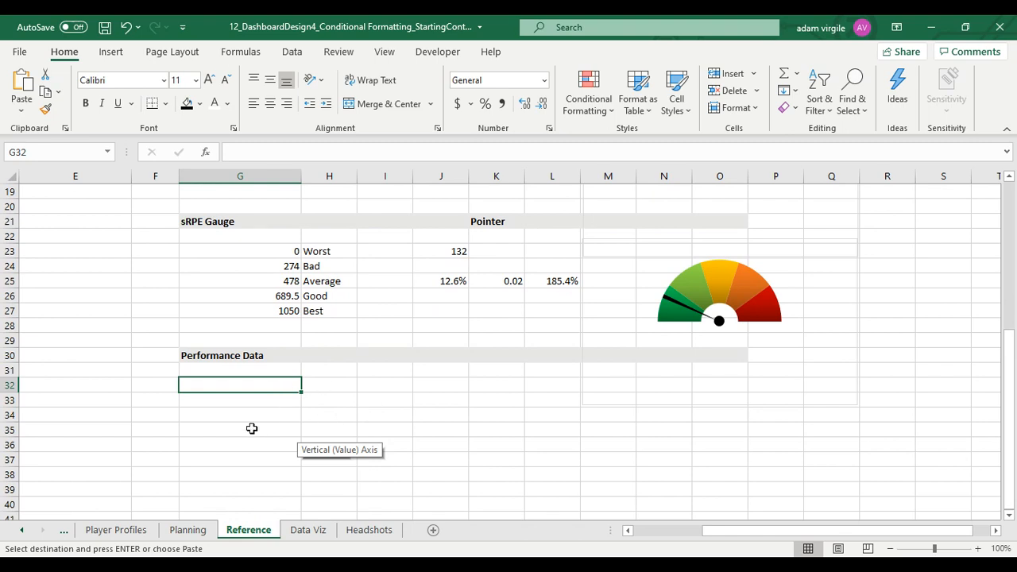
key("ctrl+v")
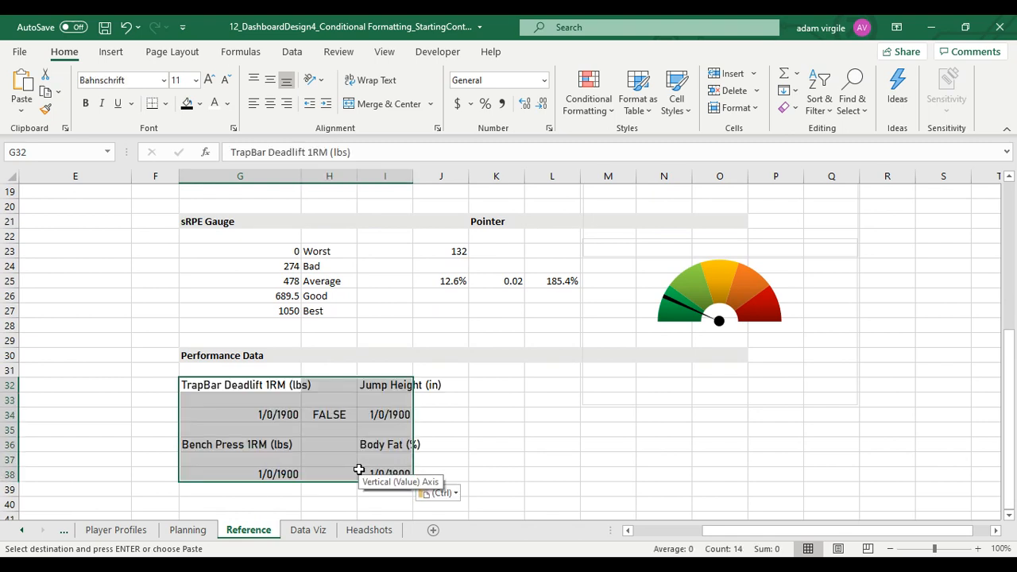
Compare the $A$4 reference in the pasted Jump Height date formula in I34 with the original TrapBar Deadlift formula in M13 on Data Viz
left_click(403, 416)
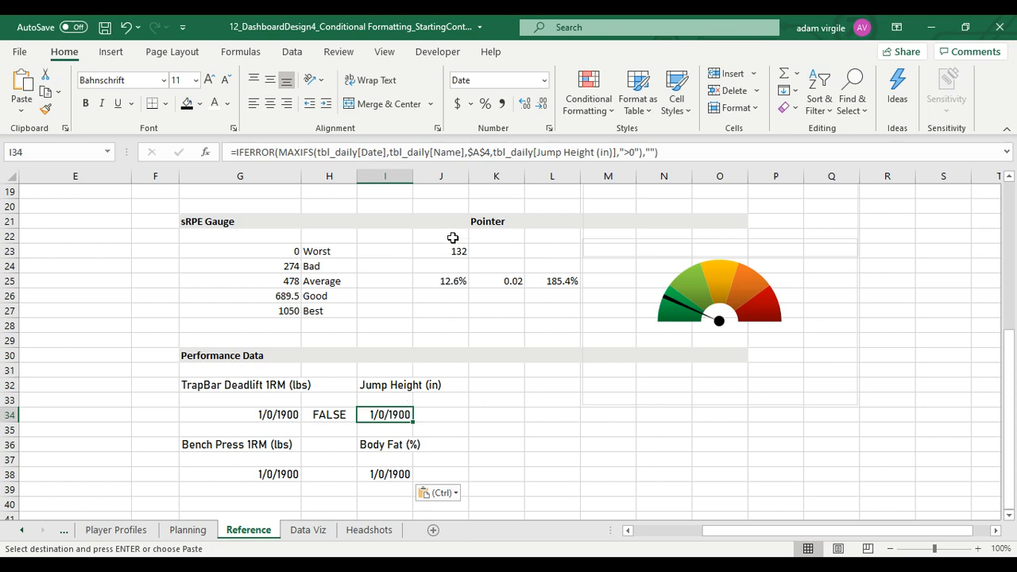
left_click(482, 148)
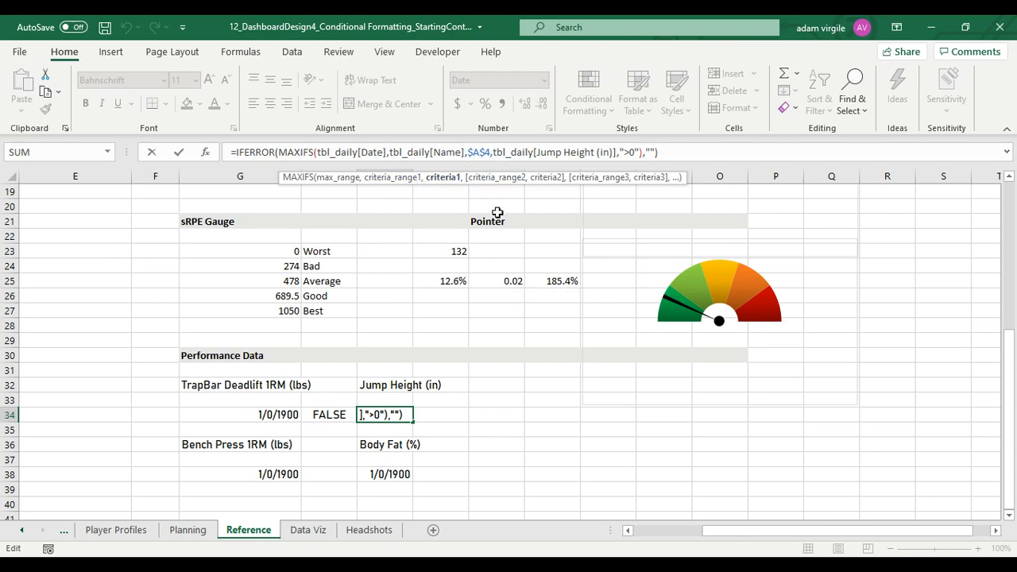
key("ctrl+Return")
left_click(307, 530)
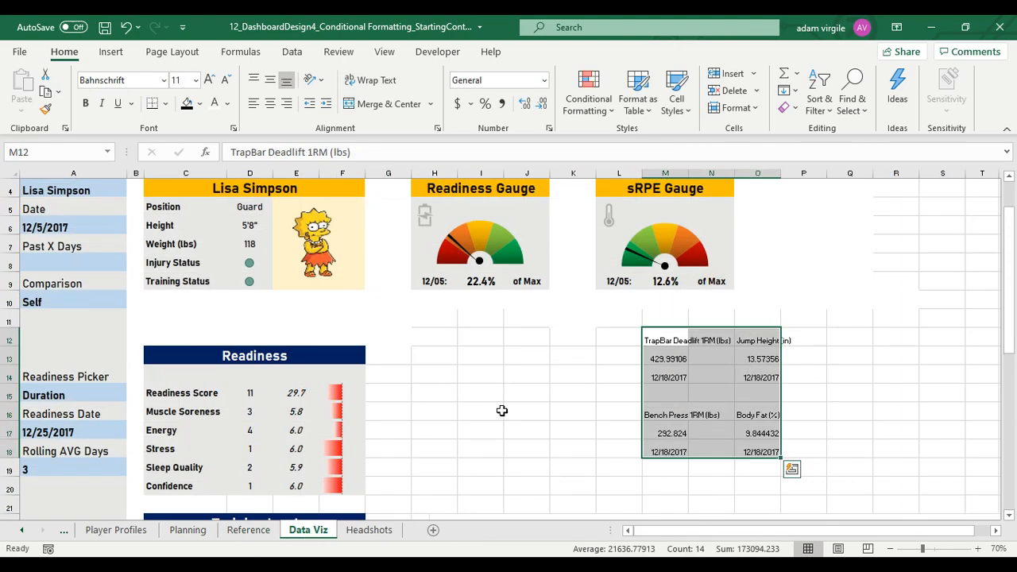
left_click(665, 360)
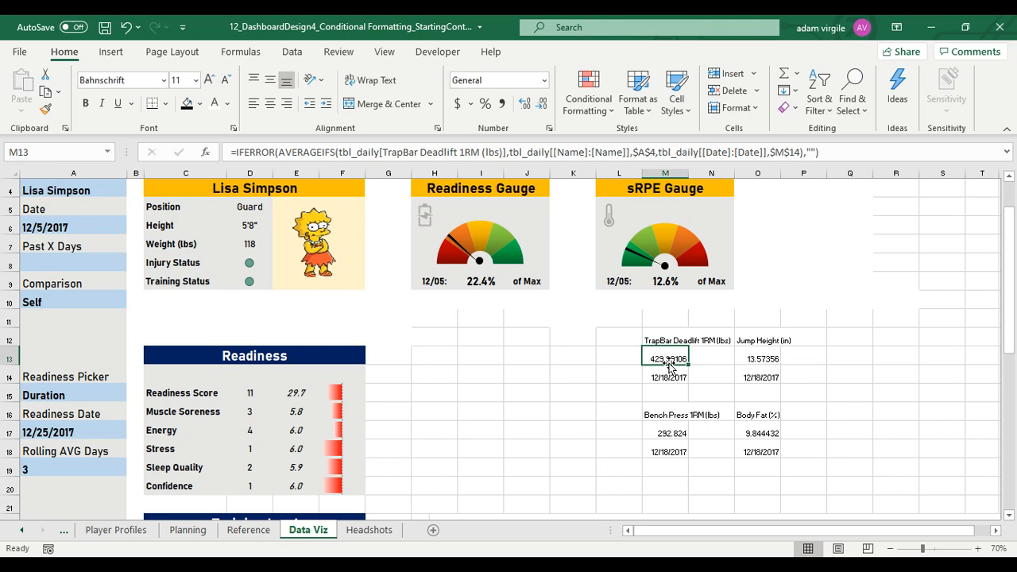
left_click(462, 150)
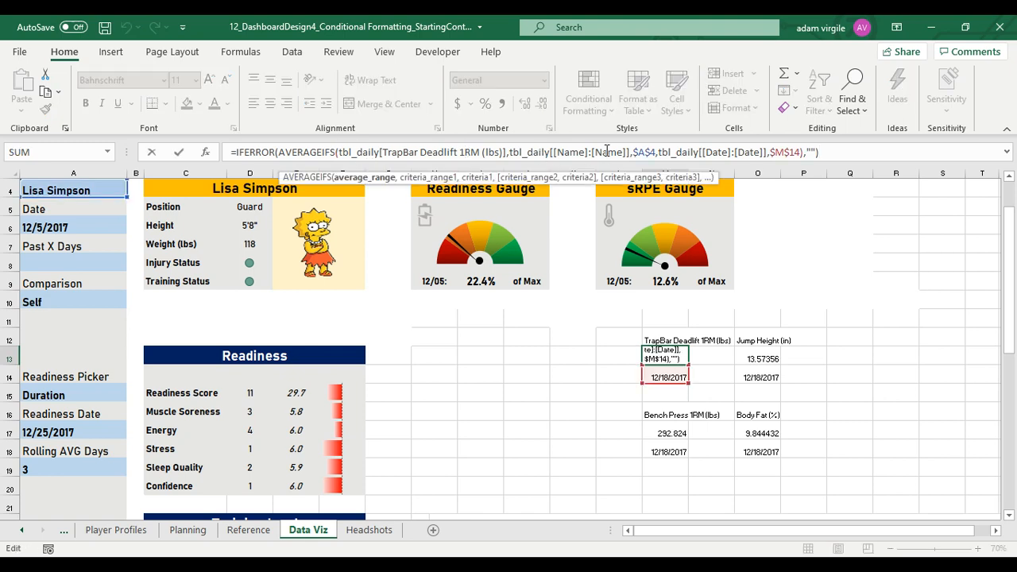
left_click(606, 151)
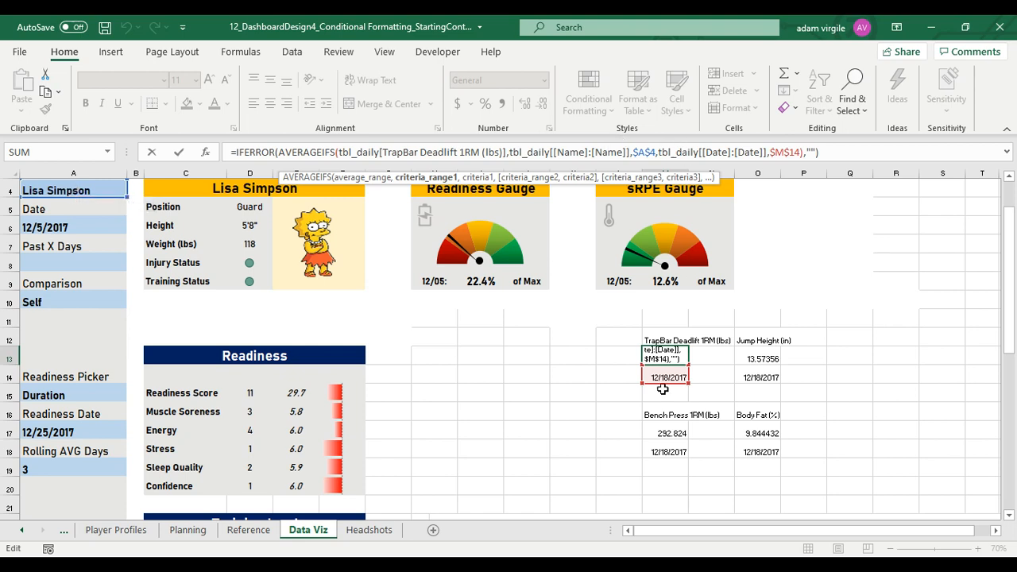
left_click(650, 151)
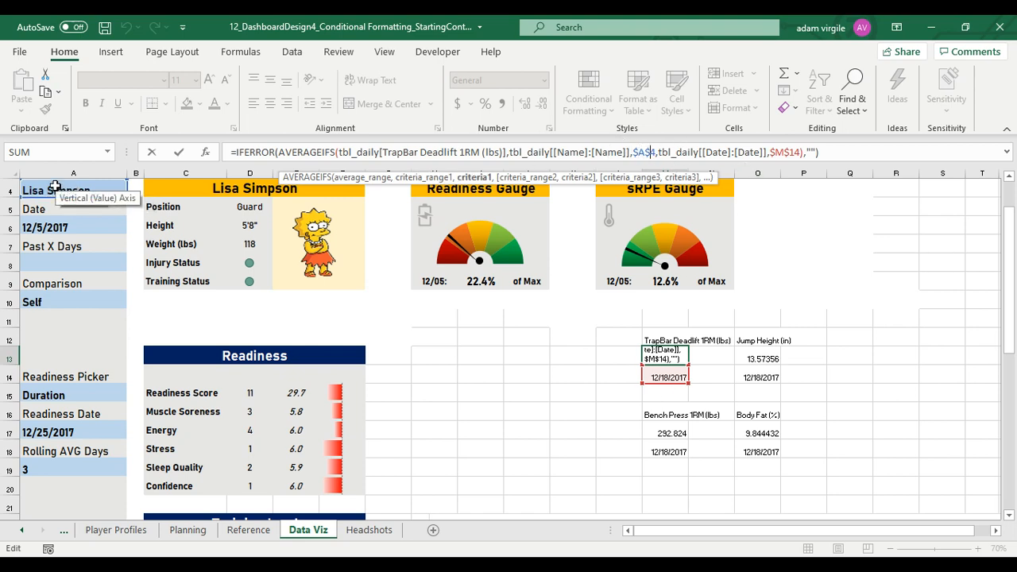
key("Escape")
Return to G33 on the Reference sheet and check which cell its formula's $A$4 name criterion points to
left_click(240, 530)
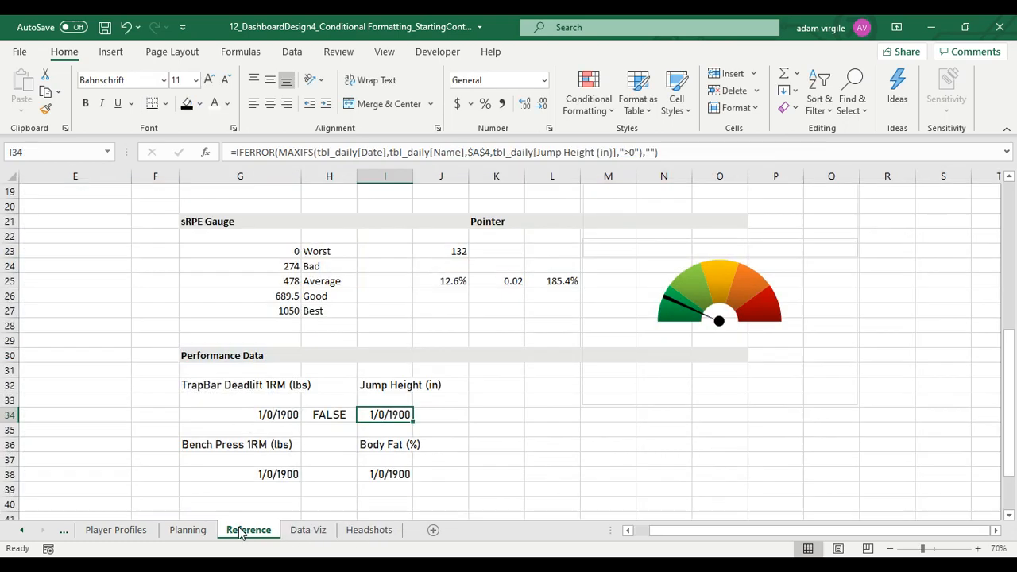
left_click(271, 400)
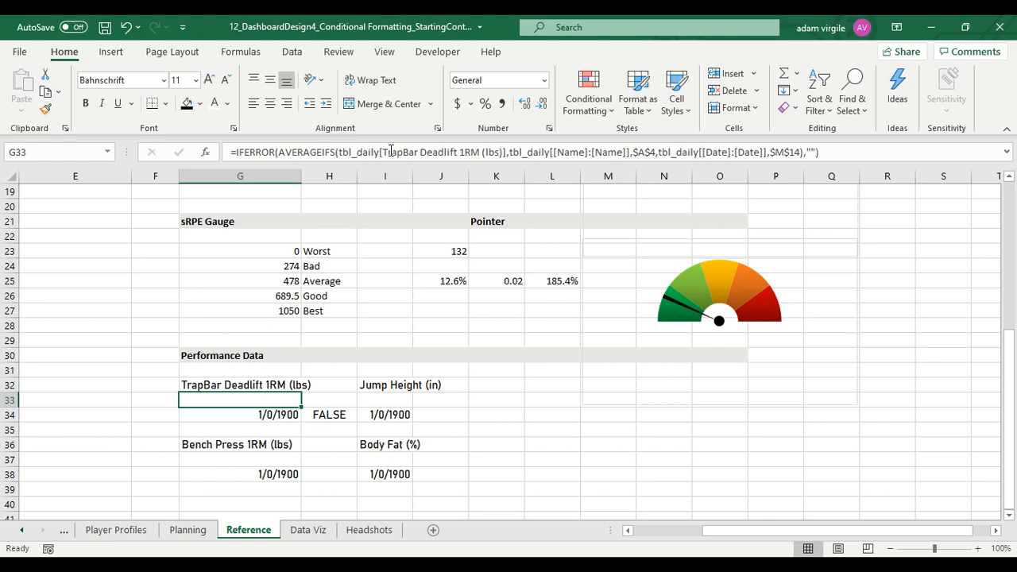
left_click(655, 151)
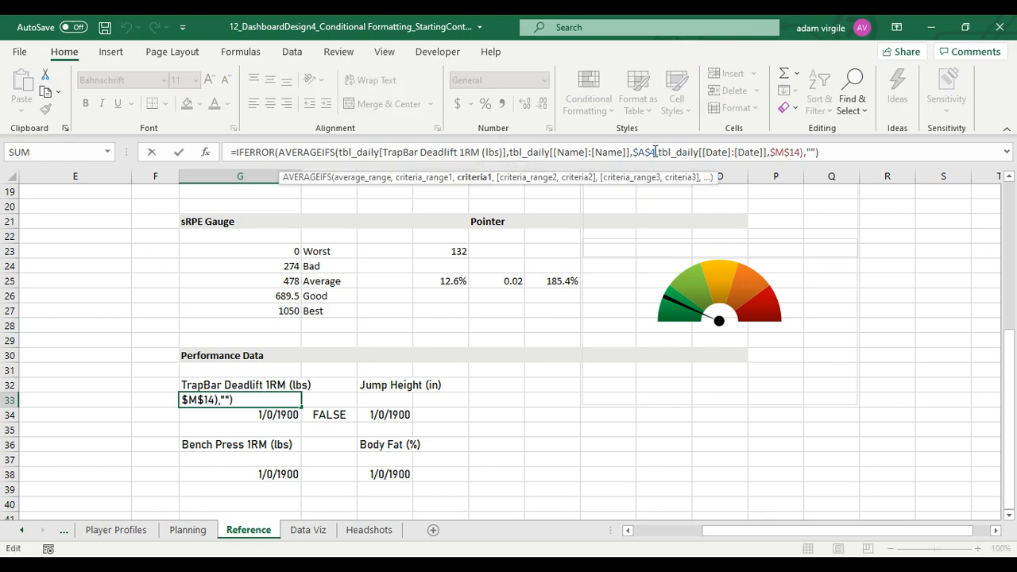
left_click_drag(783, 533, 601, 529)
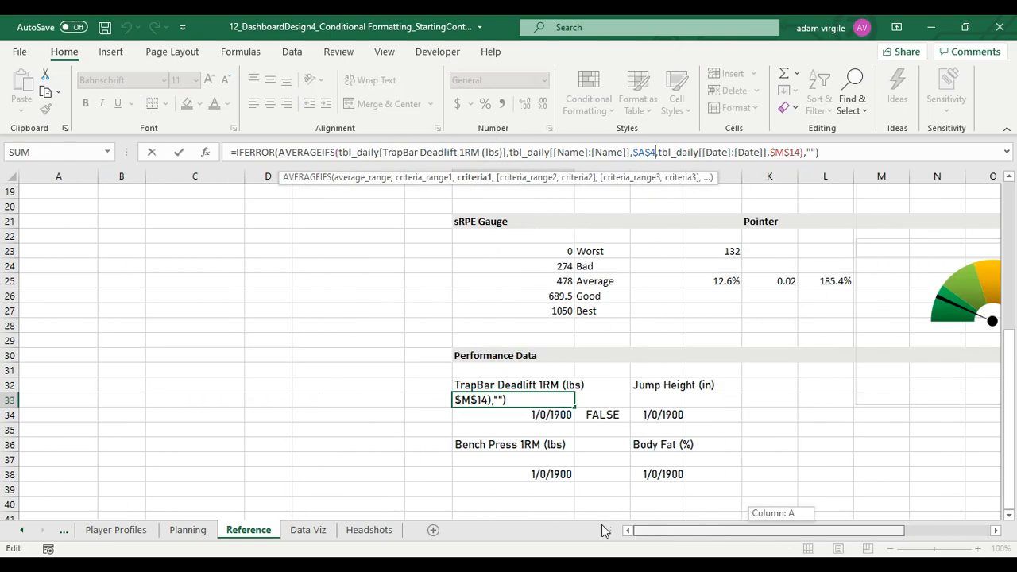
scroll(222, 374, "up", 6)
scroll(637, 395, "down", 5)
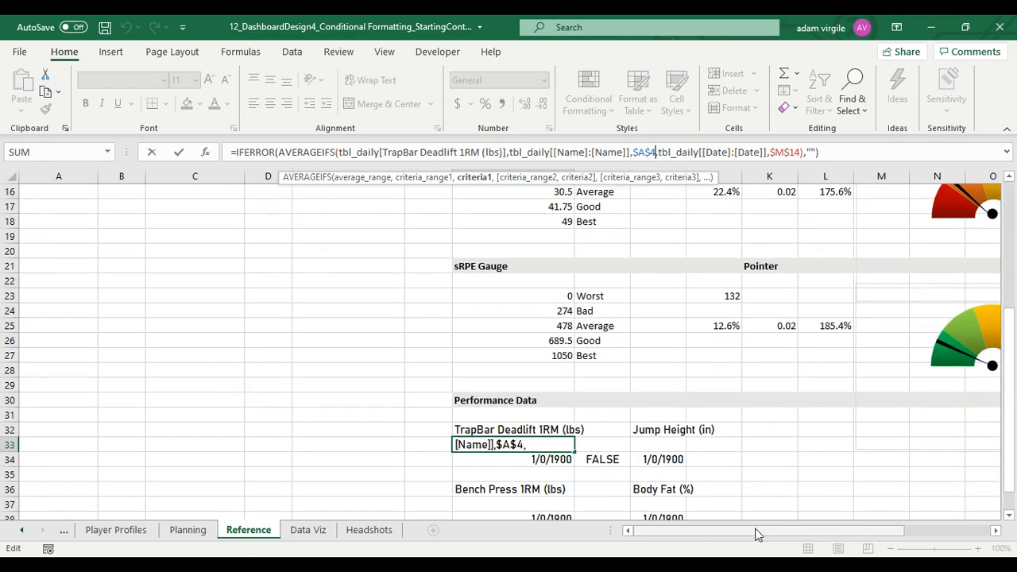
left_click_drag(758, 534, 809, 535)
key("Escape")
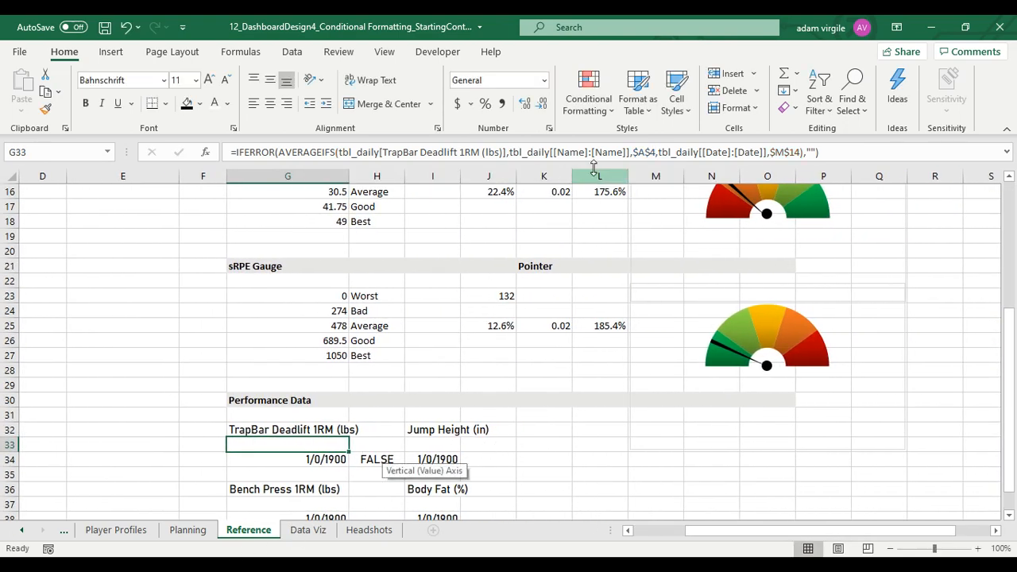
Replace the $A$4 name criterion in G33's TrapBar Deadlift formula with the absolute reference 'Data Viz'!$A$4
left_click_drag(633, 152, 651, 151)
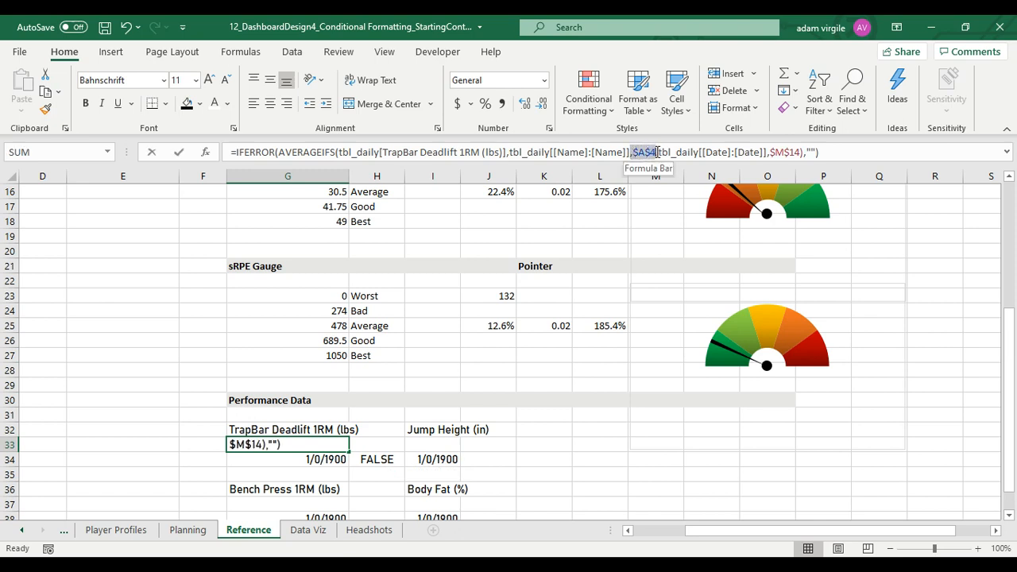
key("BackSpace")
key("BackSpace")
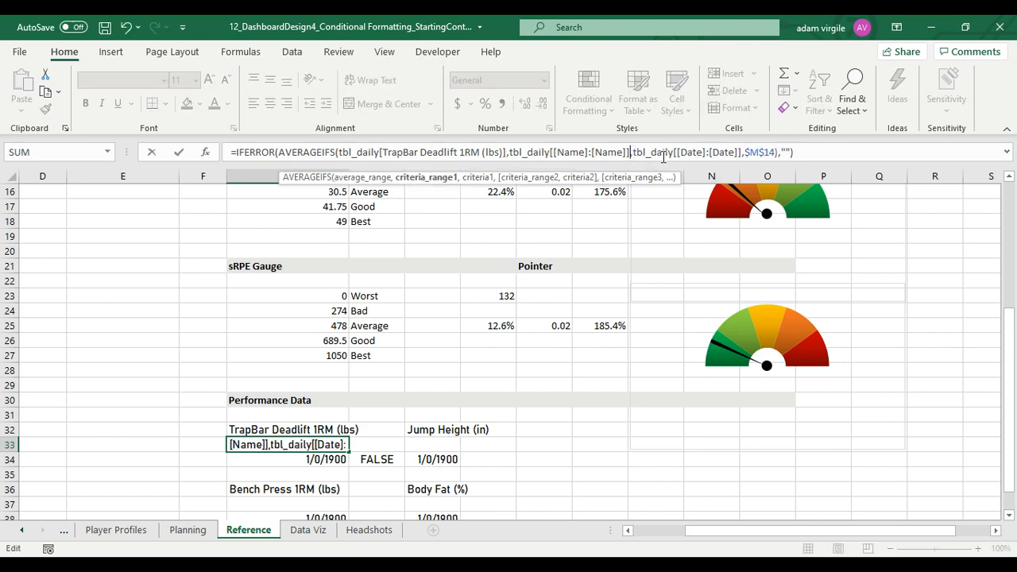
type(",")
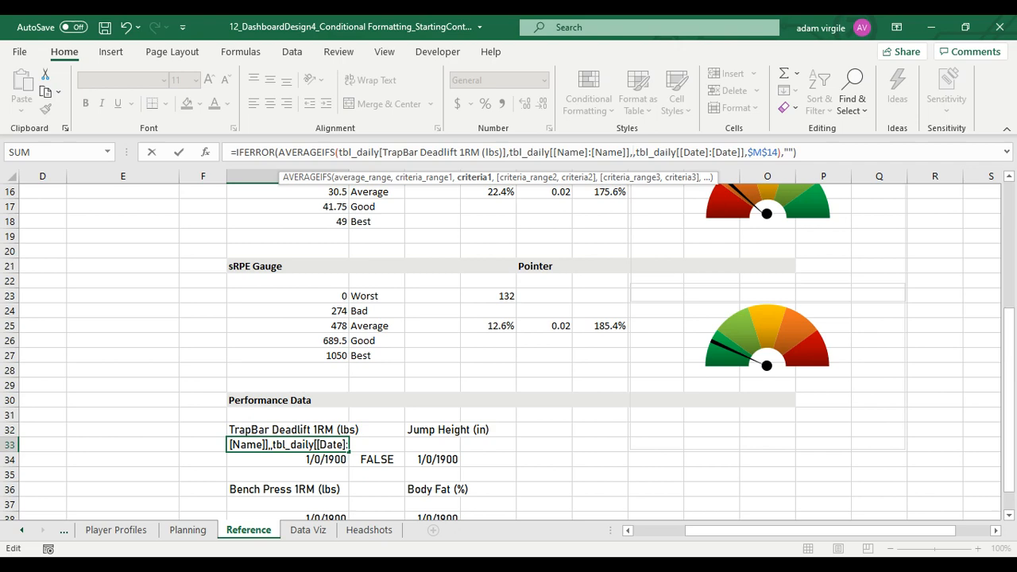
left_click(308, 529)
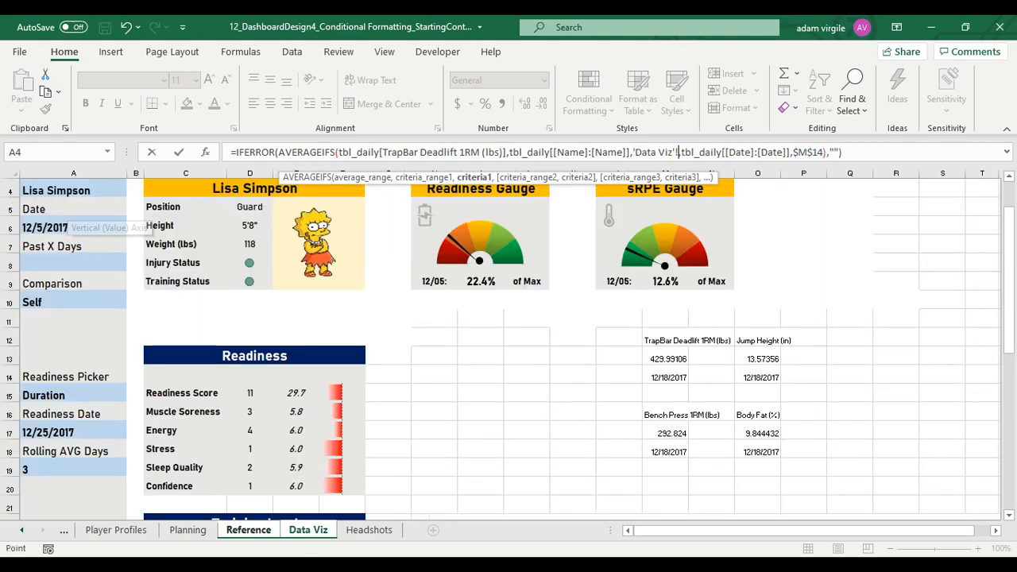
left_click(66, 191)
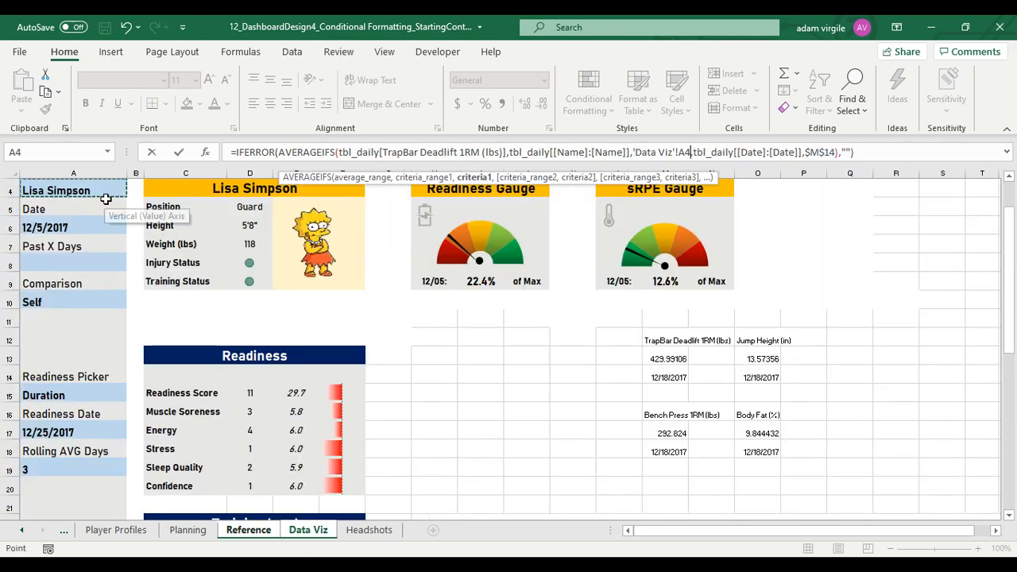
left_click(678, 153)
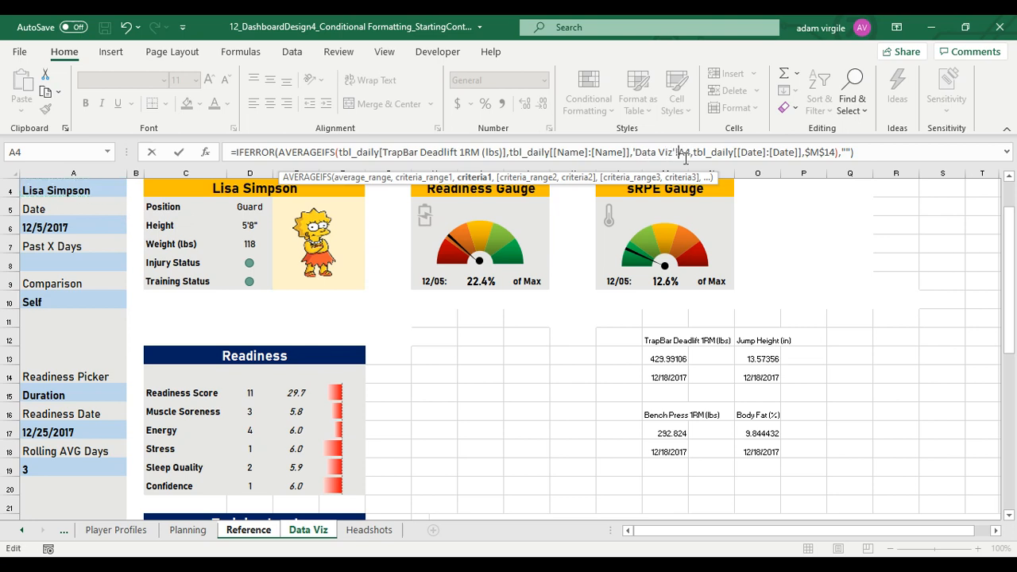
type("$")
key("Right")
type("$")
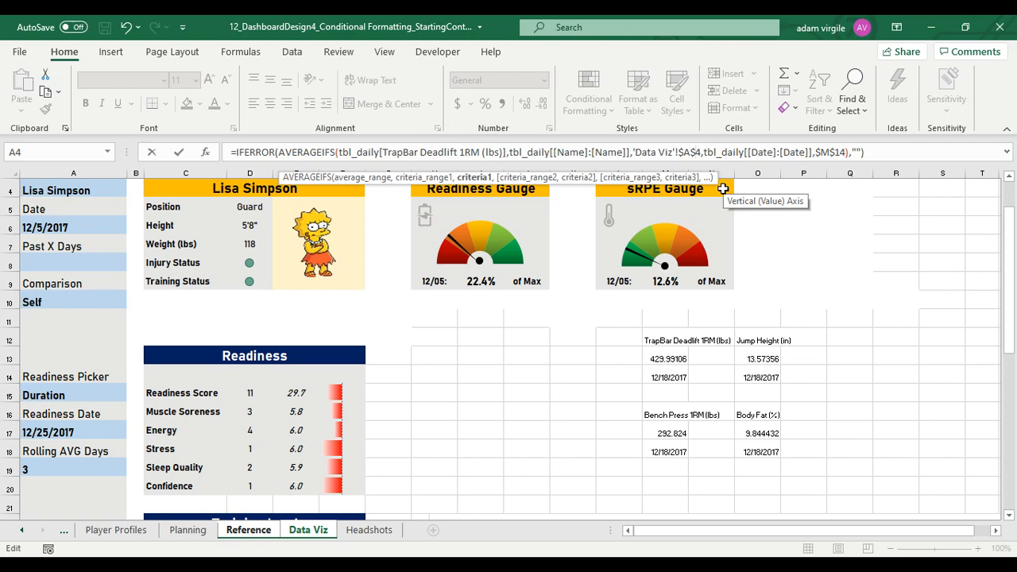
key("Return")
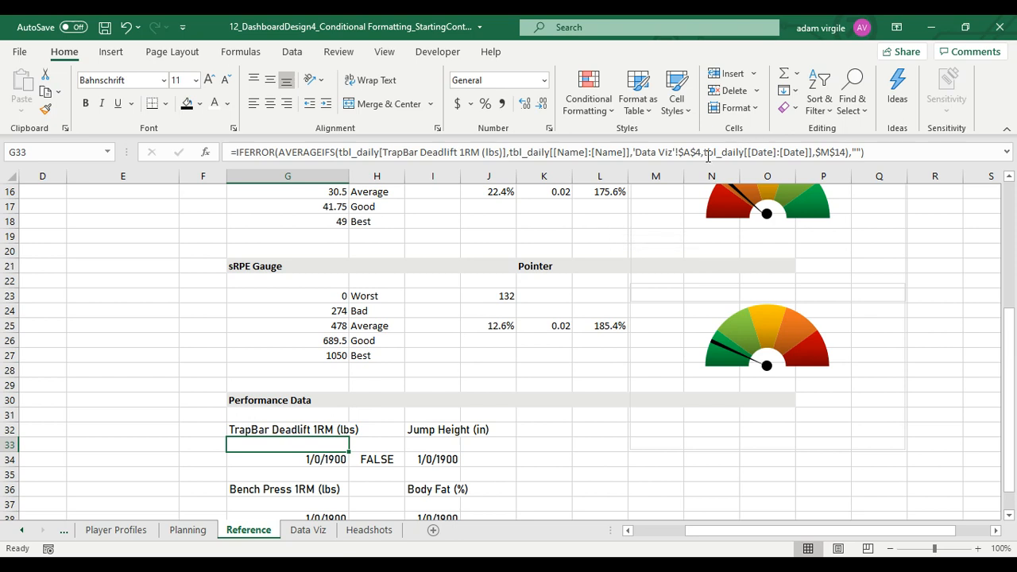
Replace the $M$14 date criterion in G33's TrapBar Deadlift formula with a reference to G34
left_click(703, 155)
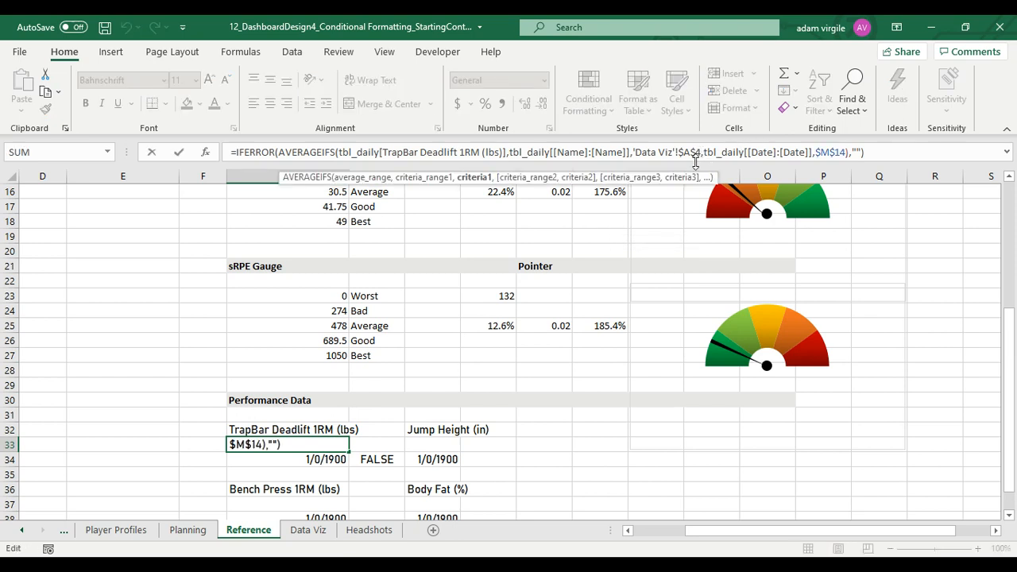
left_click(834, 153)
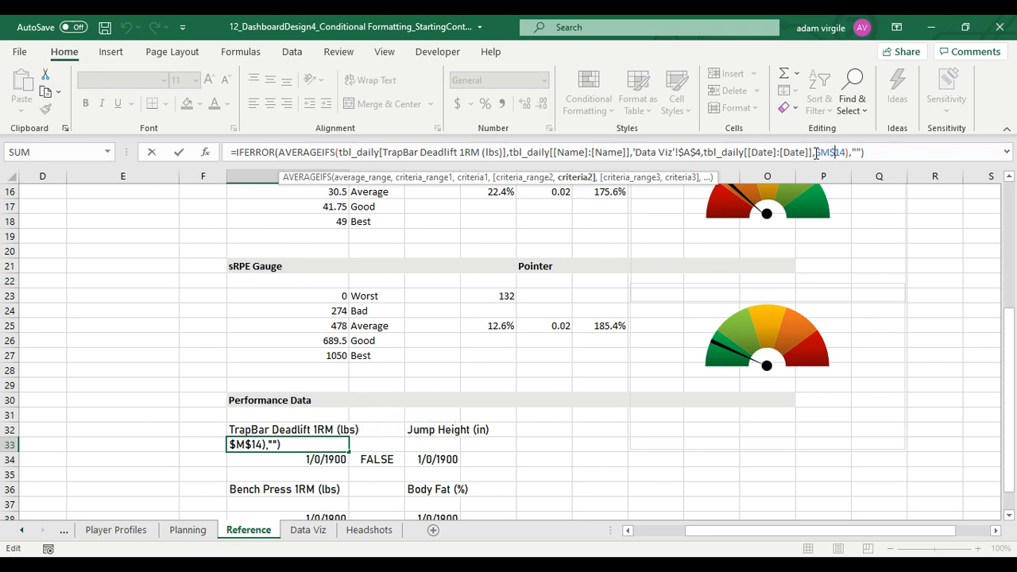
left_click_drag(816, 152, 842, 150)
key("BackSpace")
left_click(324, 460)
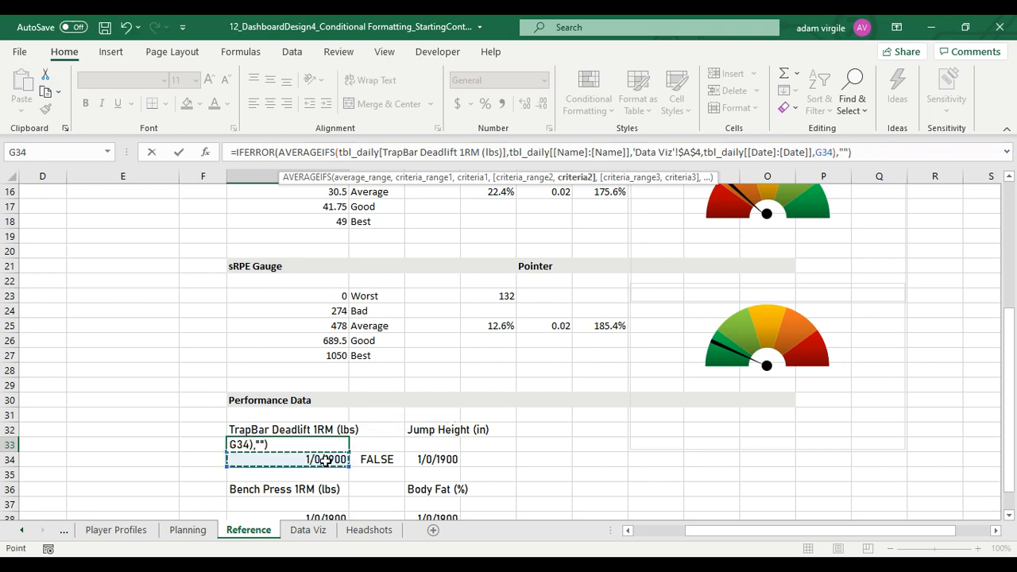
left_click(833, 154)
key("Return")
key("Up")
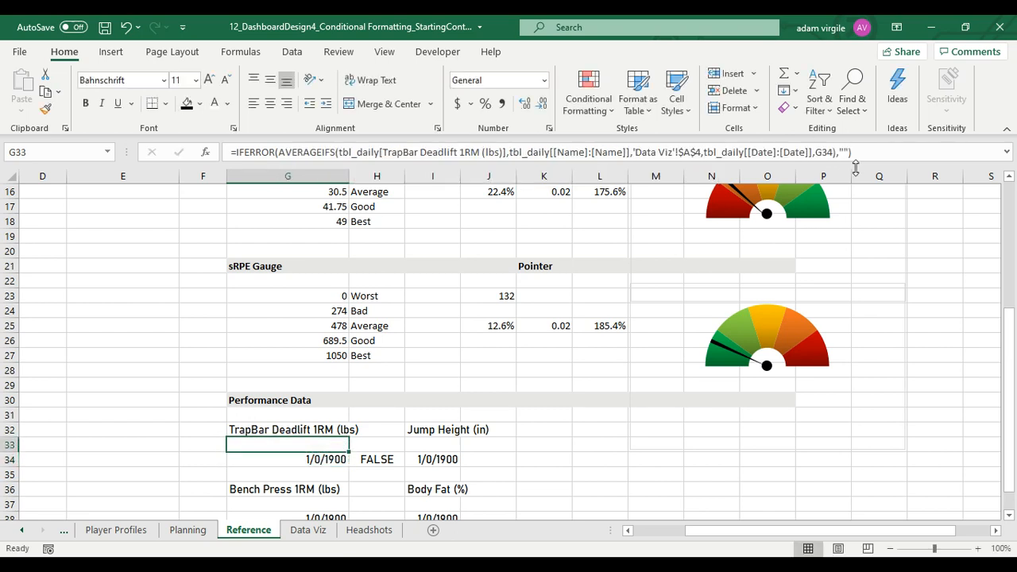
Check the name criterion in the TrapBar Deadlift date formula in G34 against the formula in G33
key("Down")
left_click(299, 445)
left_click(337, 460)
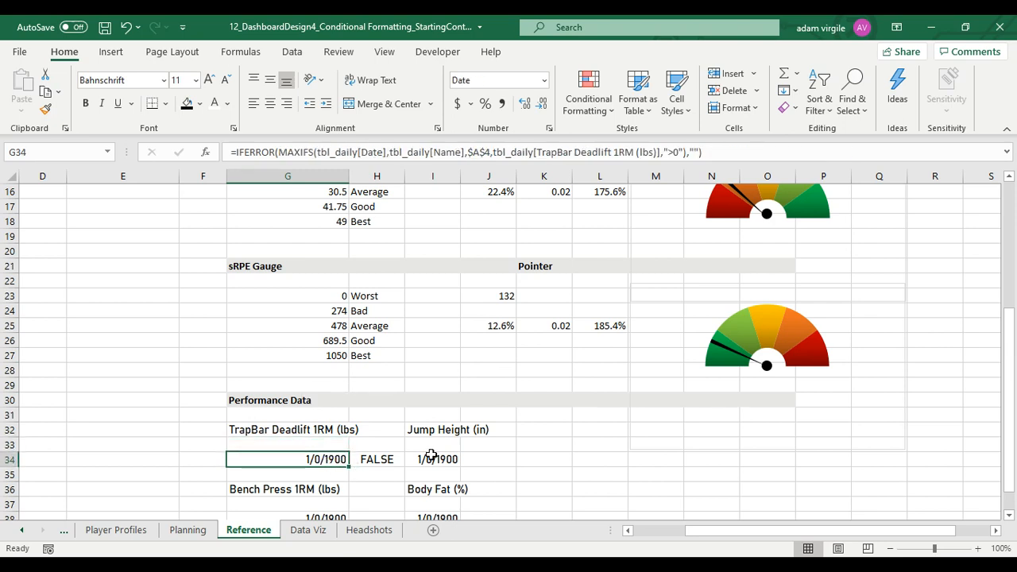
left_click(465, 151)
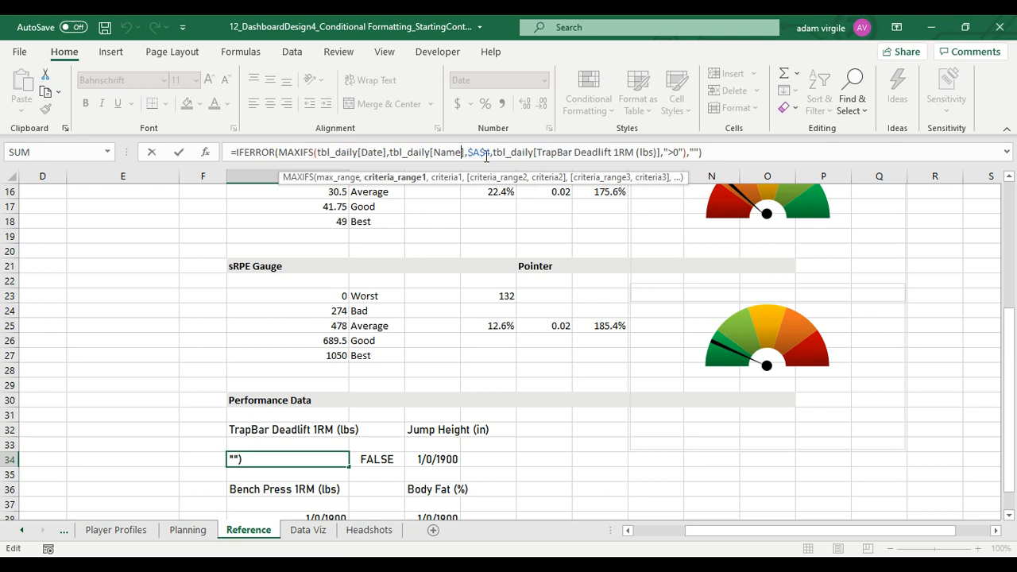
left_click(290, 444)
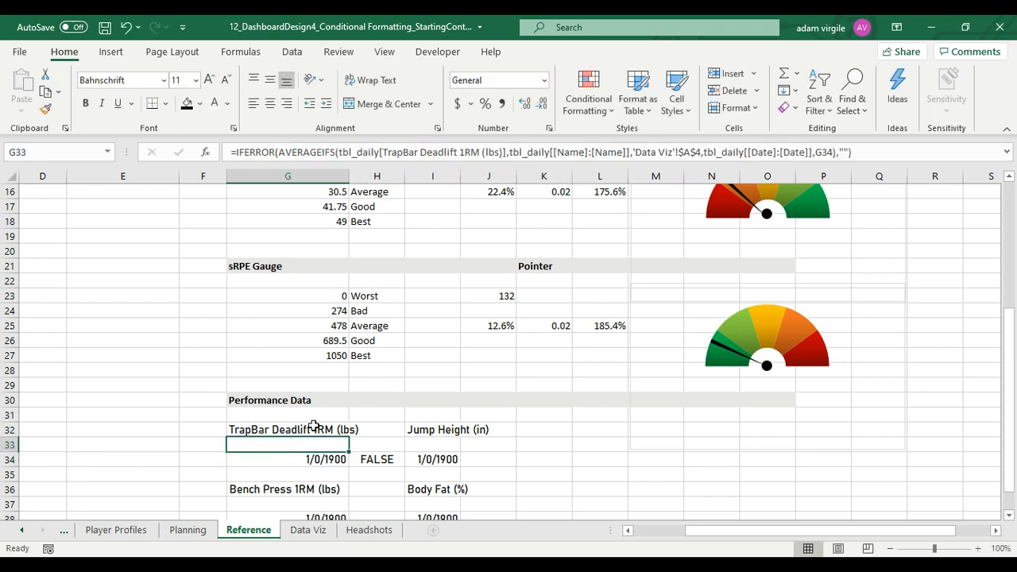
Copy the 'Data Viz'!$A$4 reference from G33's formula and use it to replace the $A$4 name criterion in G34's date formula
left_click(632, 153)
left_click_drag(631, 153, 701, 152)
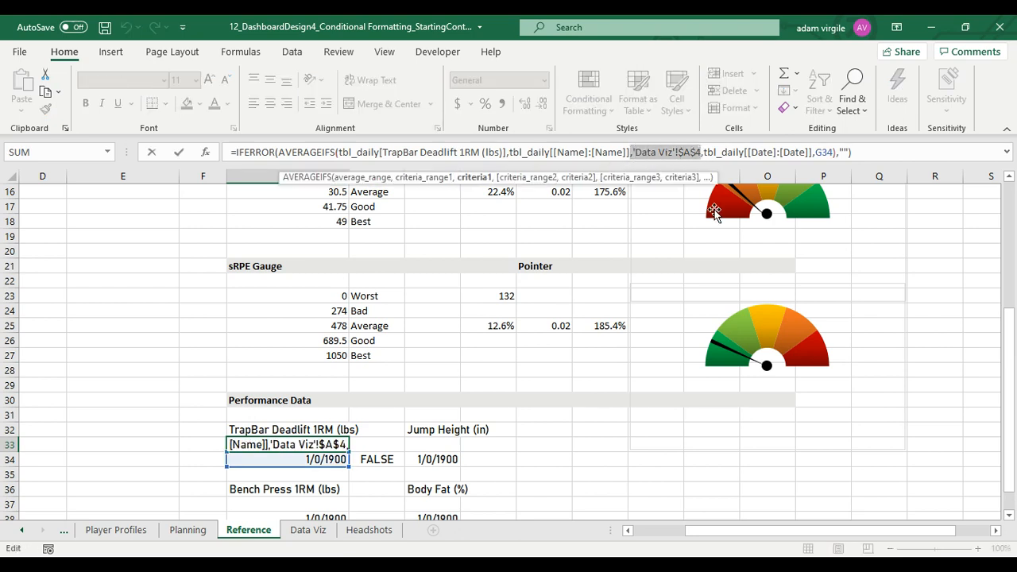
key("ctrl+c")
left_click_drag(633, 153, 698, 151)
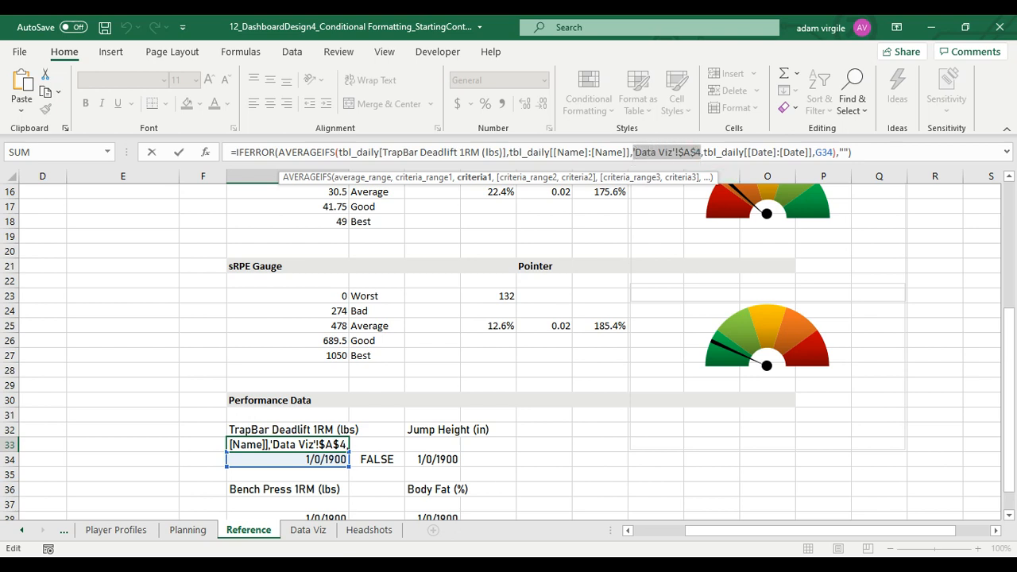
key("Escape")
left_click(274, 459)
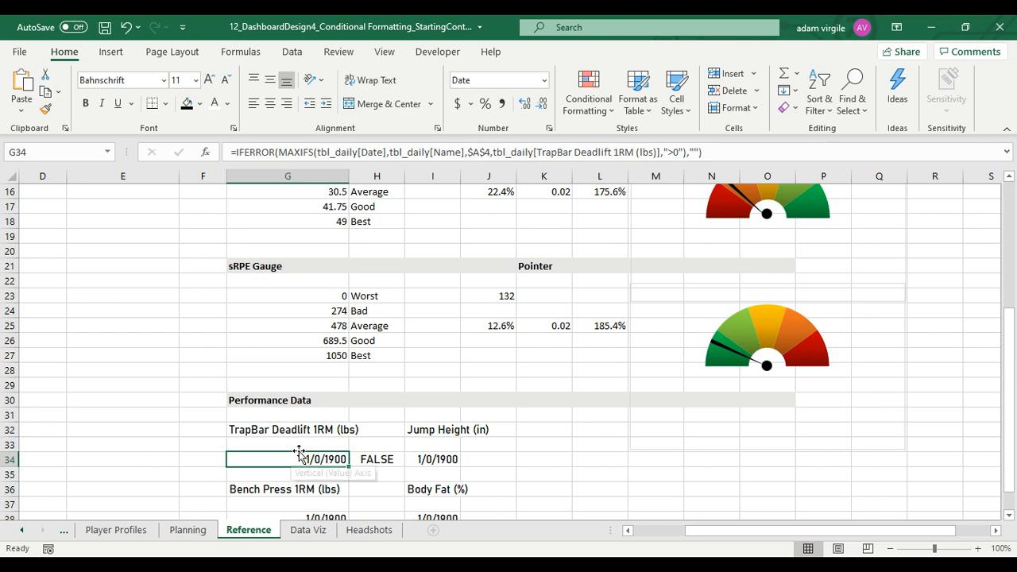
left_click_drag(468, 152, 490, 152)
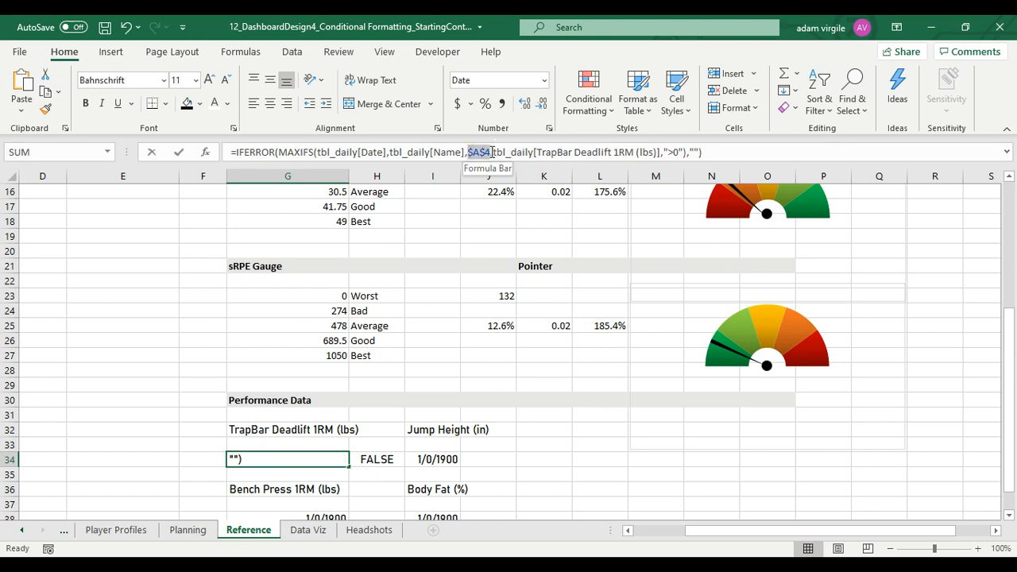
key("ctrl+v")
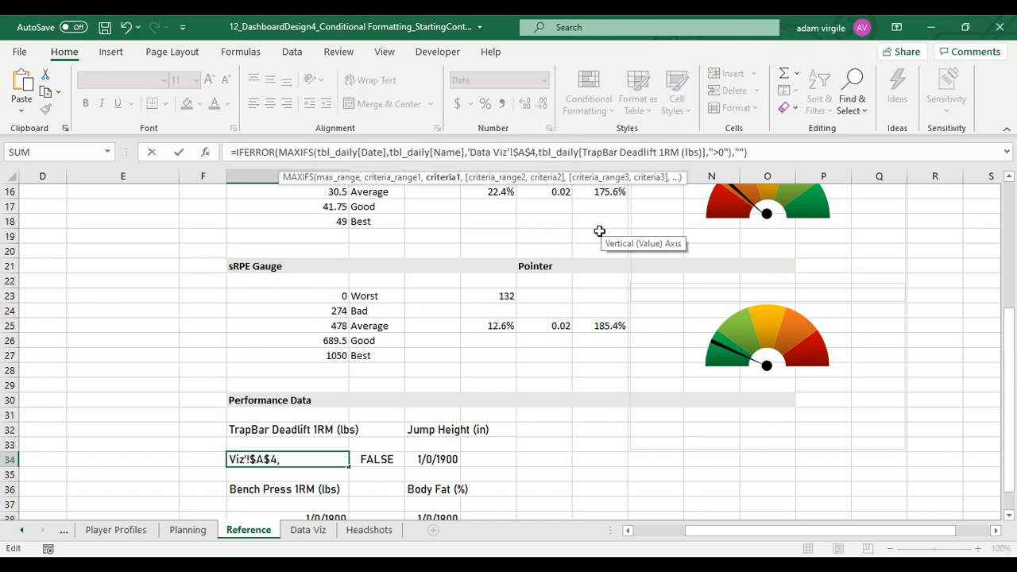
key("Return")
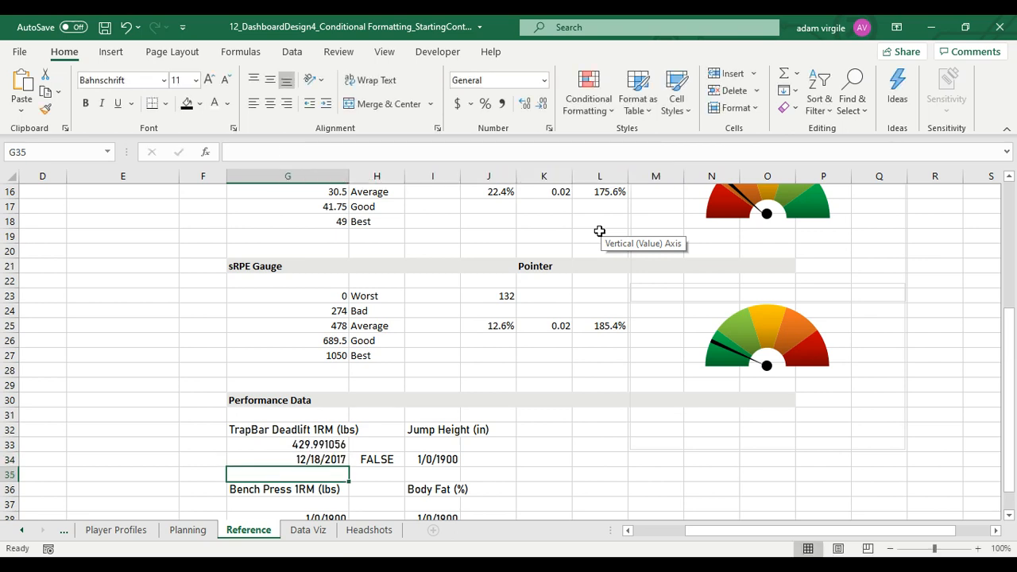
Copy the TrapBar Deadlift value and date formulas in G33:G34 and paste them at I33 under Jump Height (in)
key("Up")
key("Up")
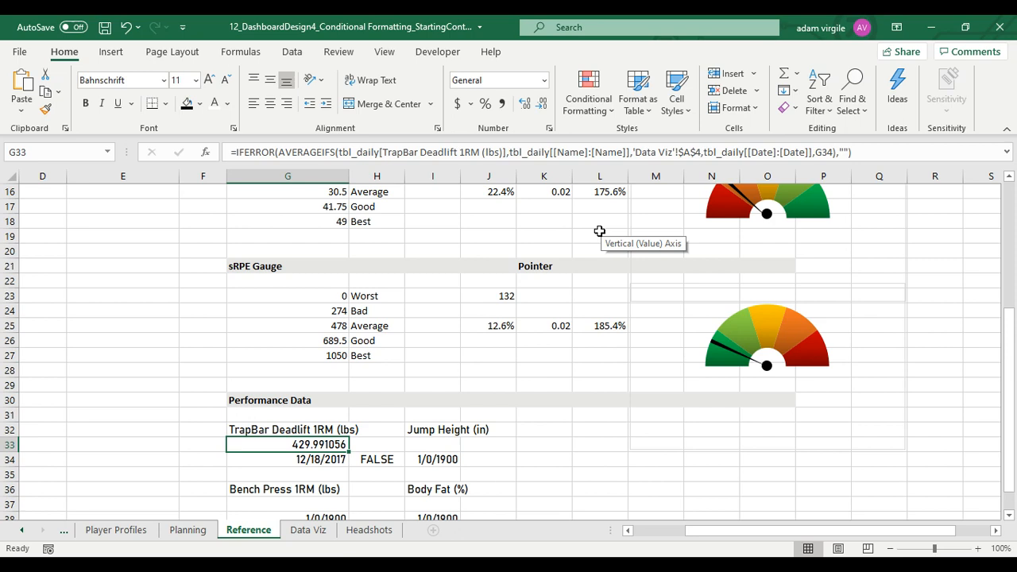
key("shift+Down")
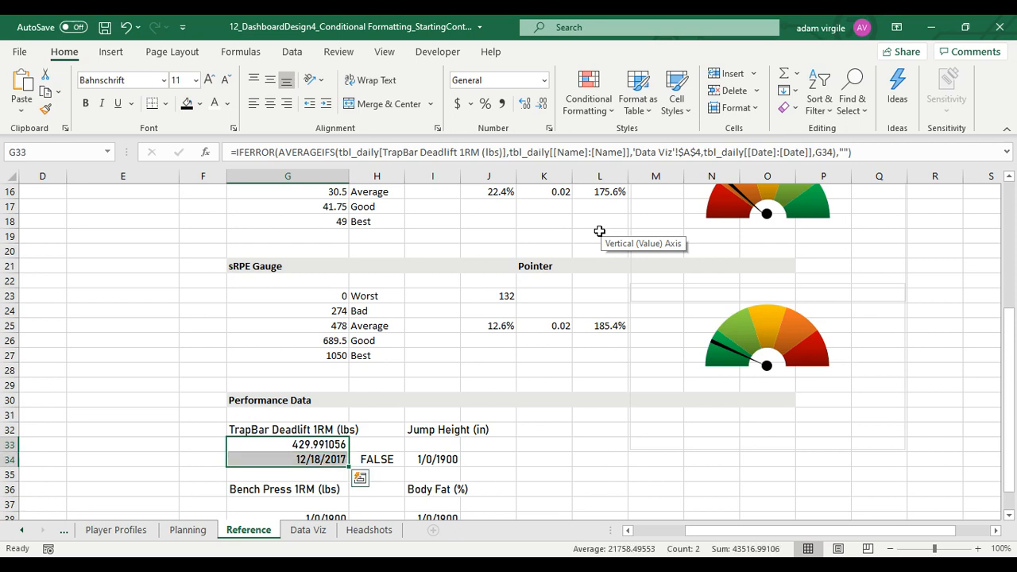
key("ctrl+space")
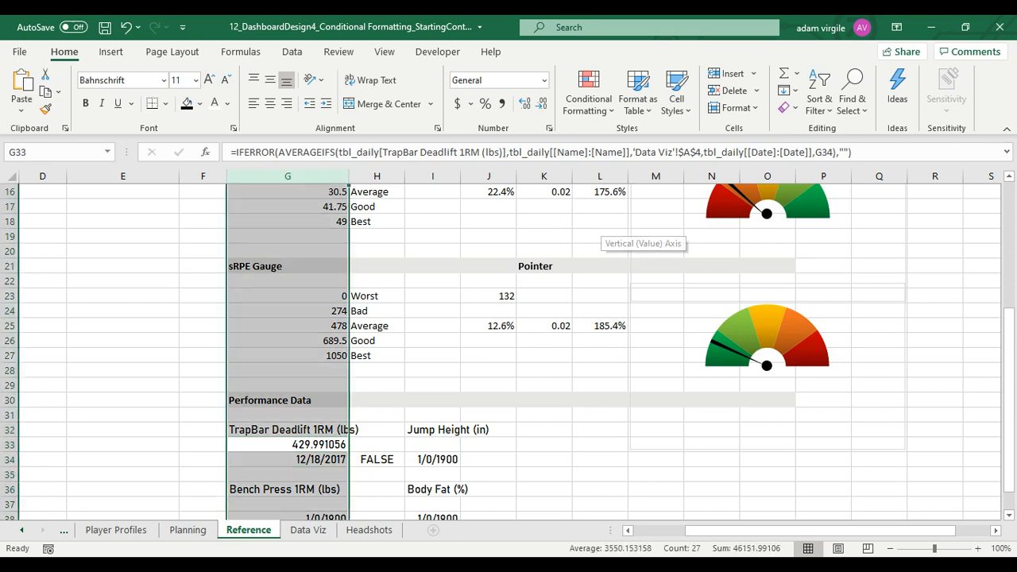
left_click(392, 461)
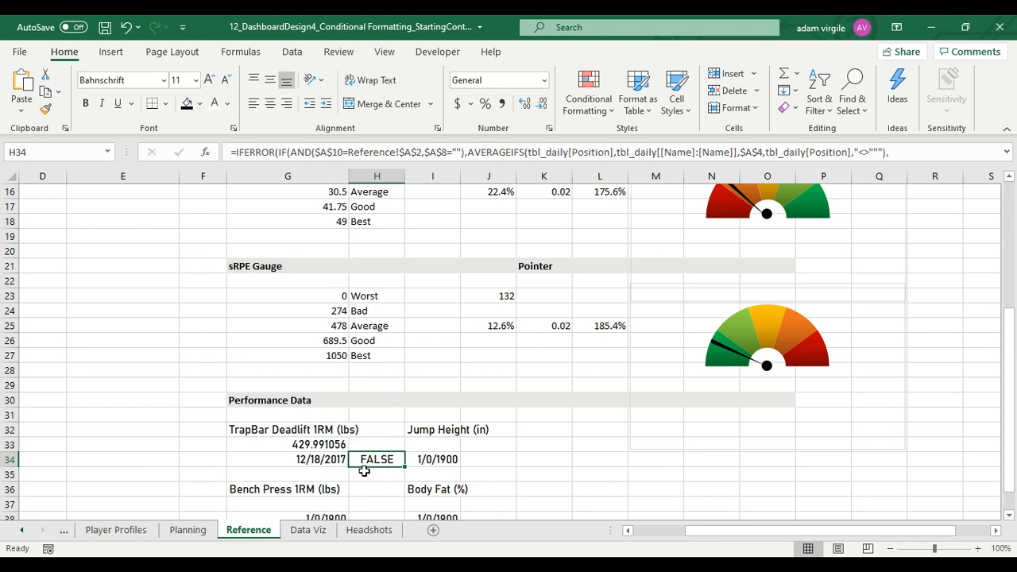
left_click_drag(306, 438, 314, 467)
key("ctrl+c")
left_click(455, 442)
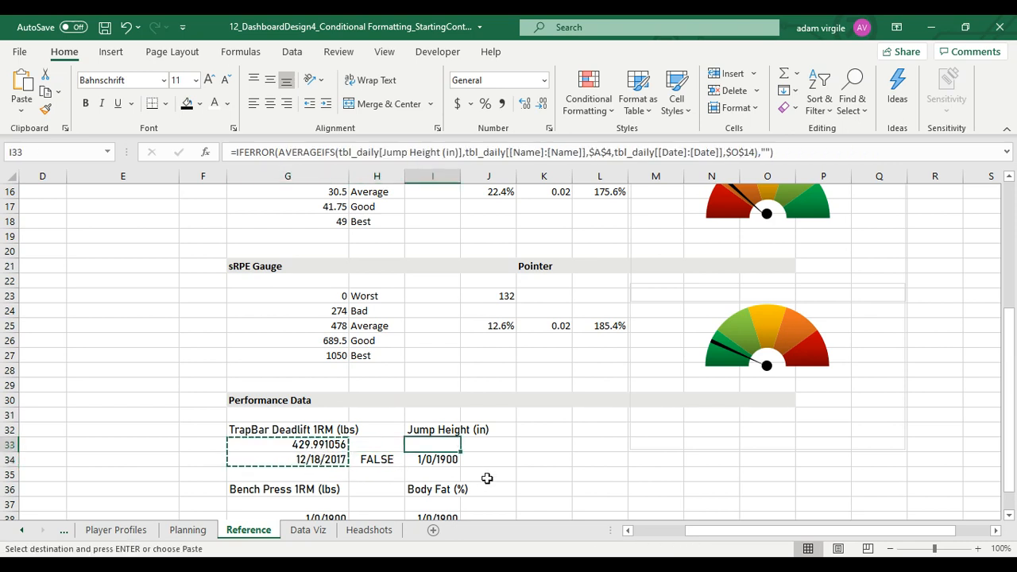
key("ctrl+v")
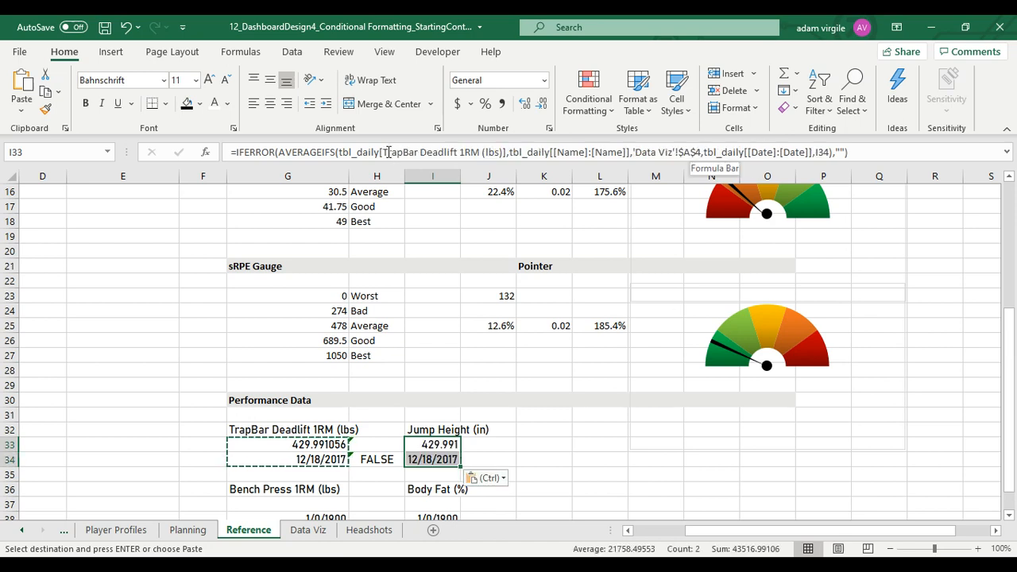
Change the averaged column in I33's formula from TrapBar Deadlift 1RM (lbs) to Jump Height (in)
left_click_drag(387, 153, 504, 153)
key("BackSpace")
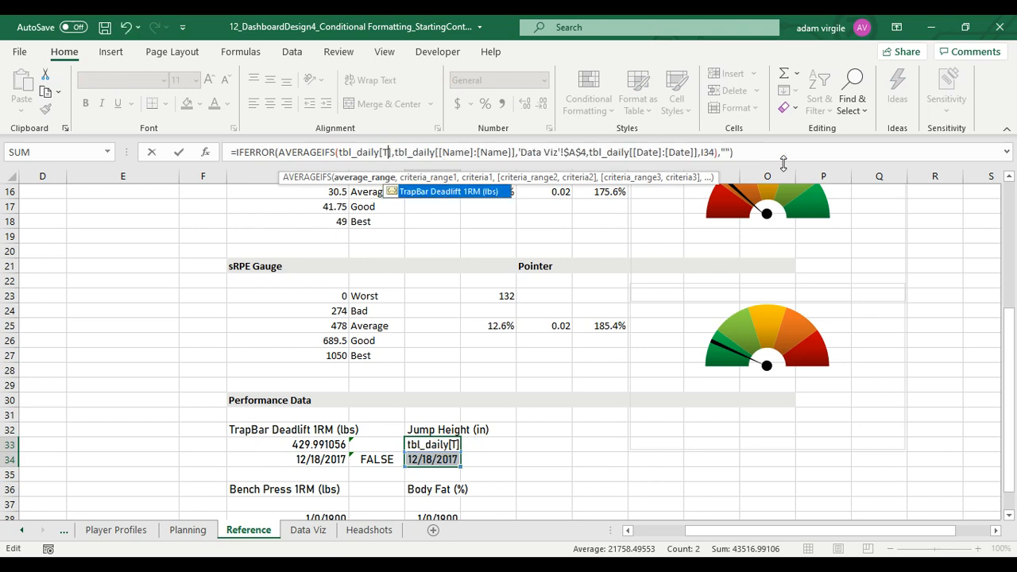
type("Ju")
key("Tab")
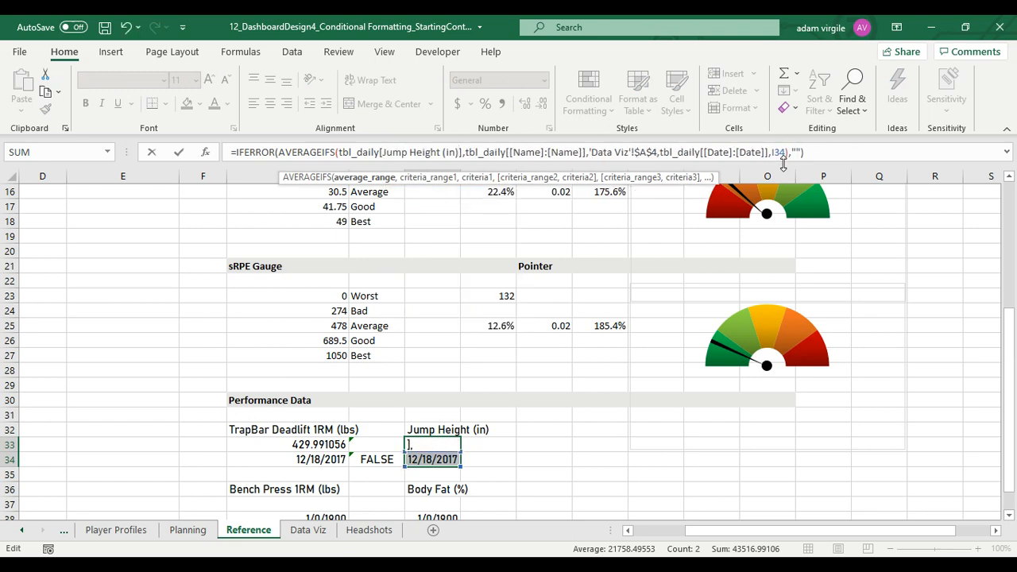
key("Return")
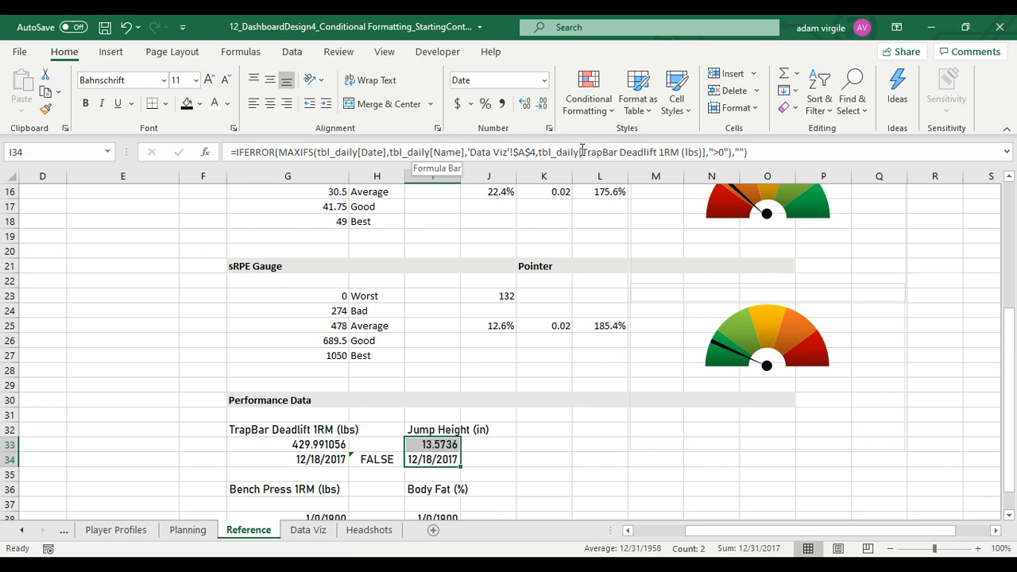
Change the tested column in I34's latest-date formula to Jump Height (in) and review both Jump Height formulas
left_click_drag(582, 151, 691, 153)
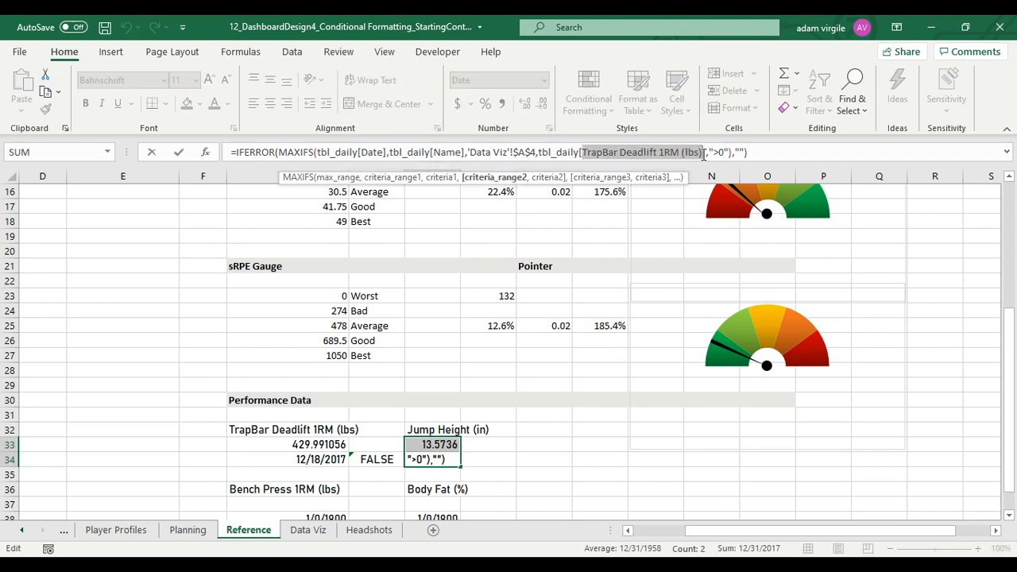
type("Jump Height (in)")
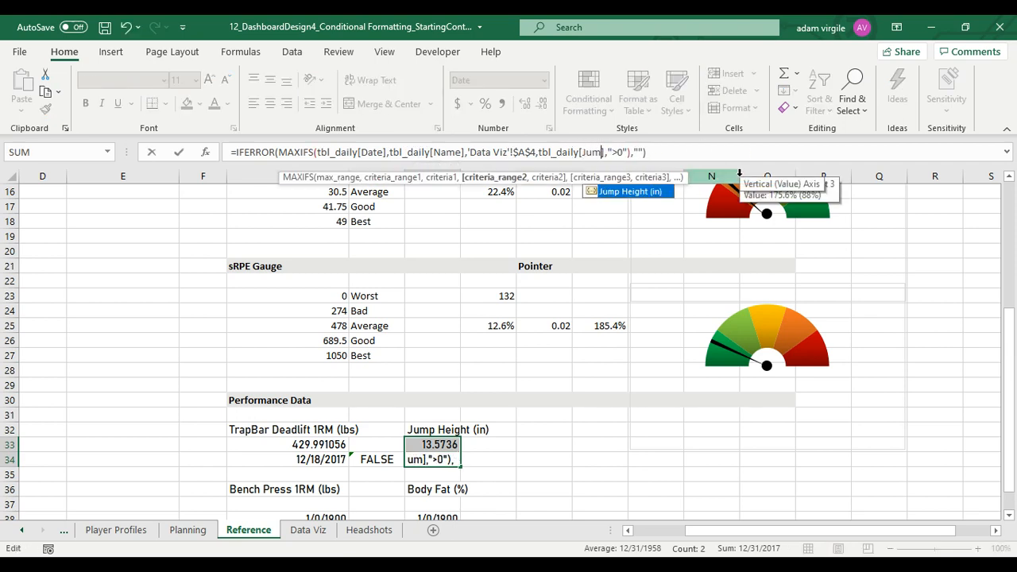
key("Return")
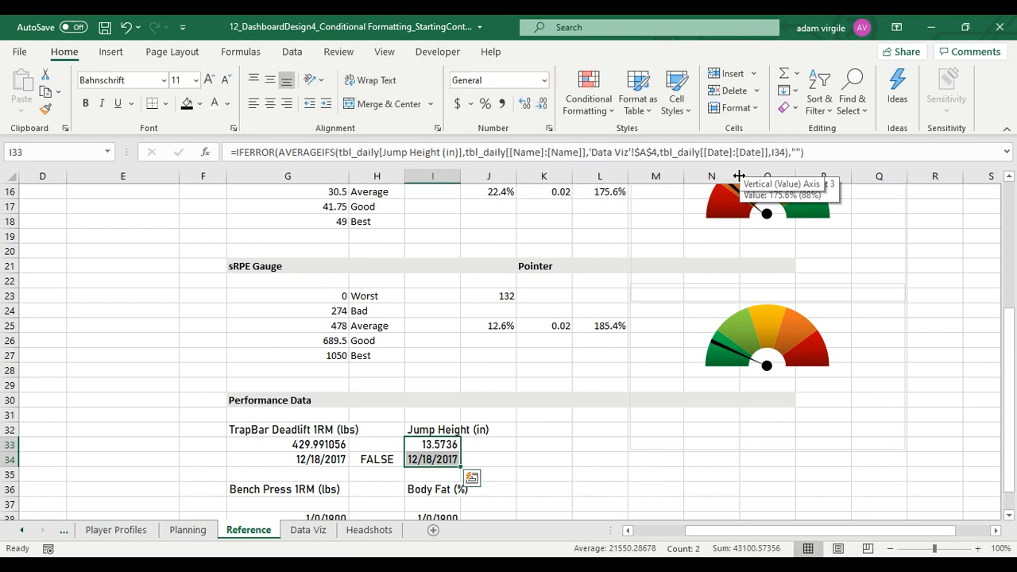
left_click(475, 459)
left_click(433, 460)
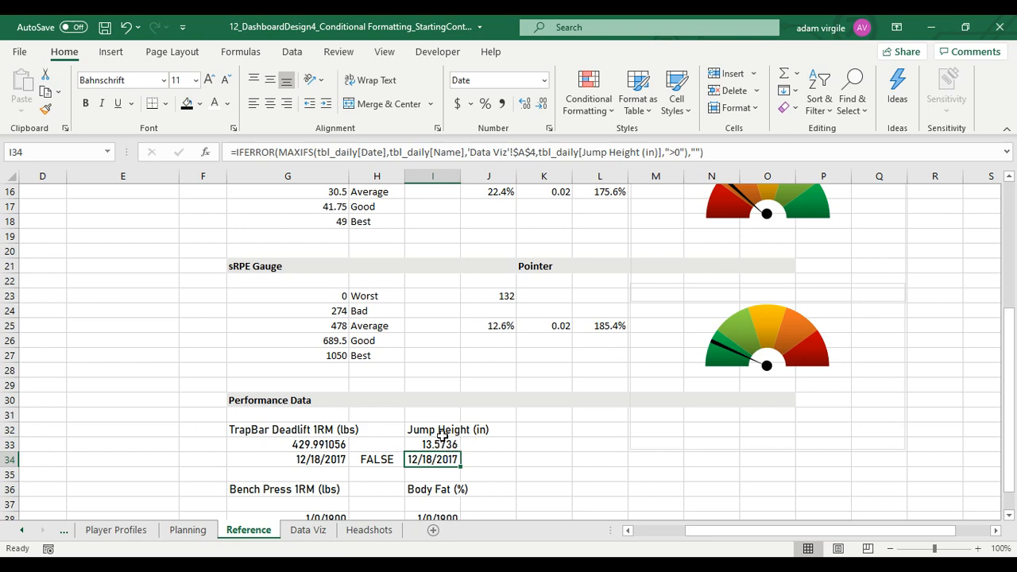
left_click(441, 447)
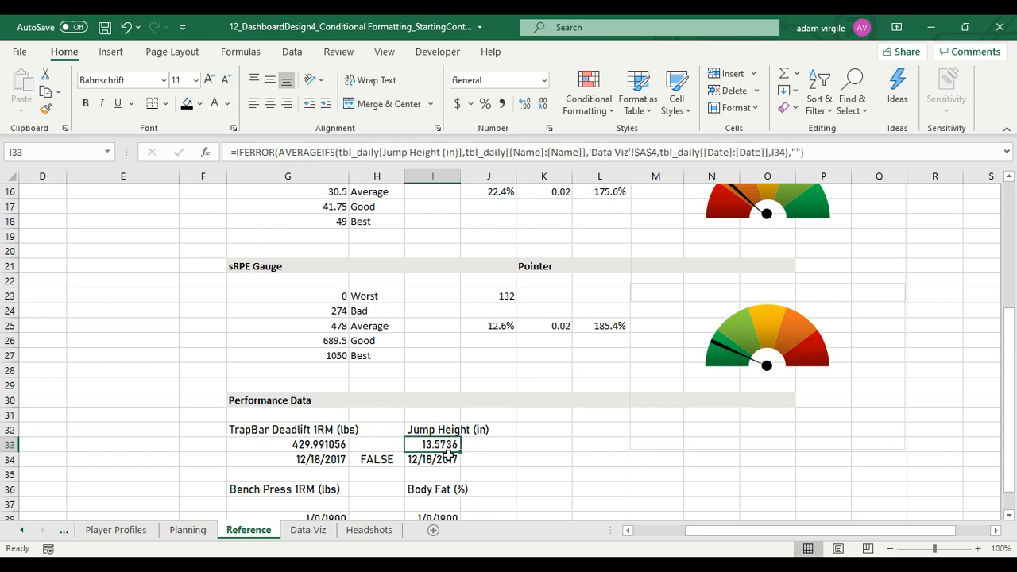
Copy the TrapBar Deadlift formulas in G33:G34 and paste them at G37 under Bench Press and at I37 under Body Fat
scroll(378, 450, "down", 1)
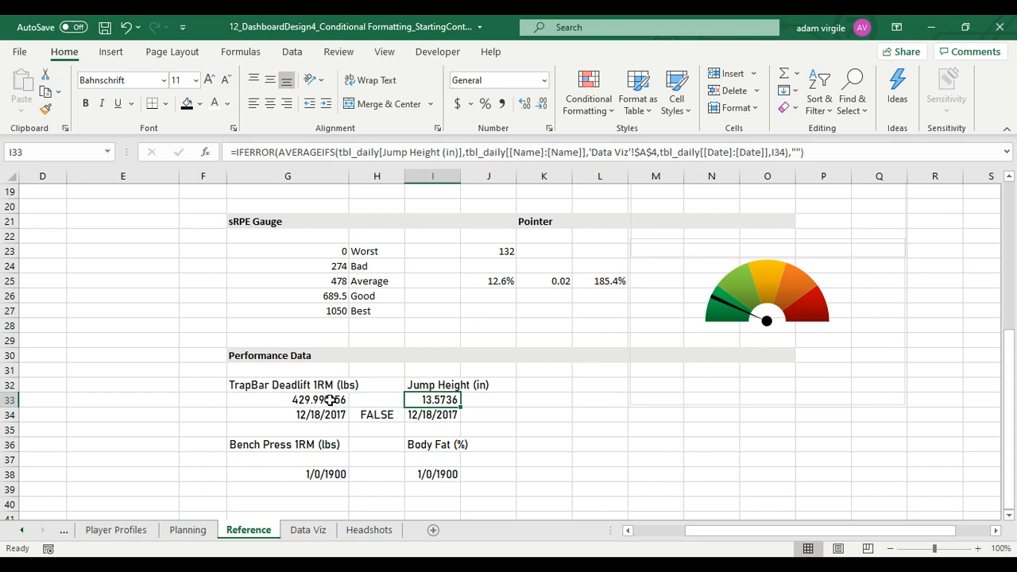
left_click_drag(330, 399, 328, 413)
key("ctrl+c")
left_click(311, 459)
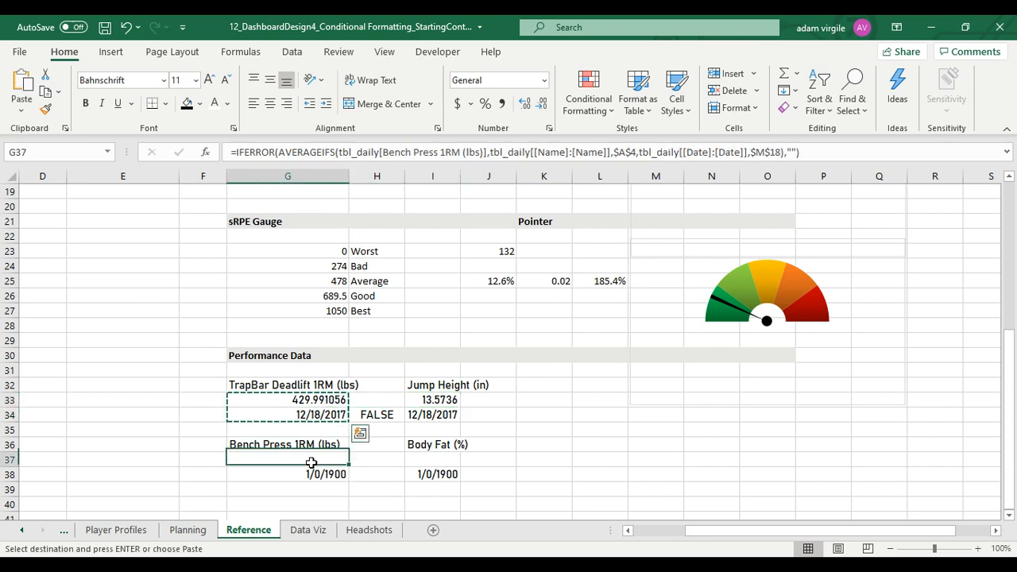
key("ctrl+c")
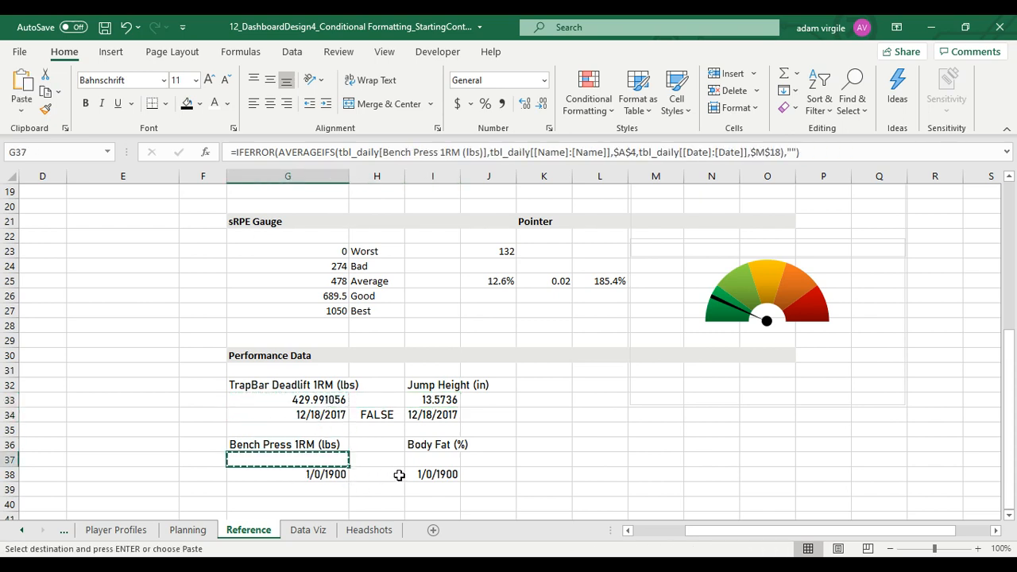
left_click_drag(328, 402, 328, 415)
key("ctrl+c")
left_click(318, 459)
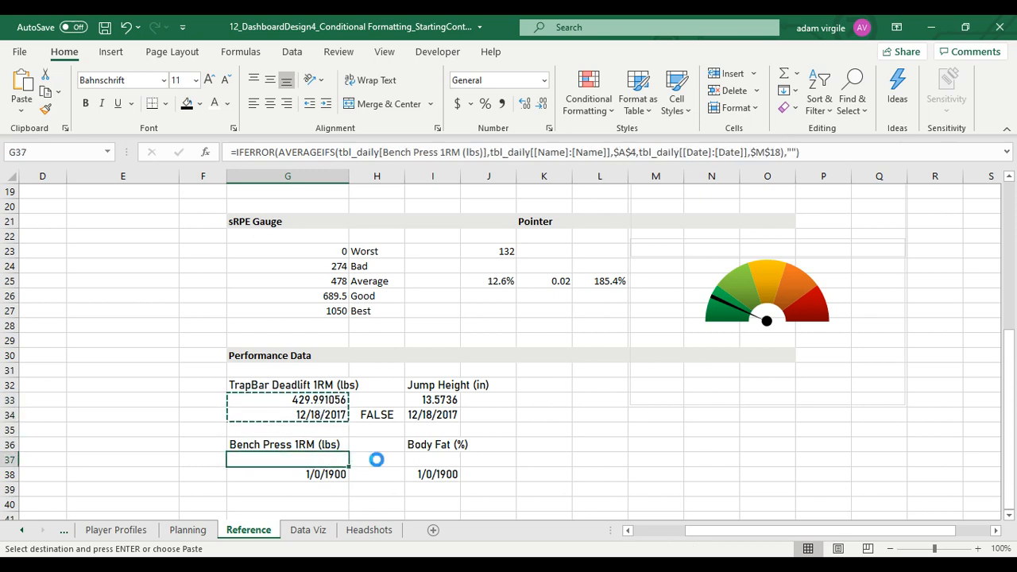
key("ctrl+v")
left_click(429, 461)
key("ctrl+v")
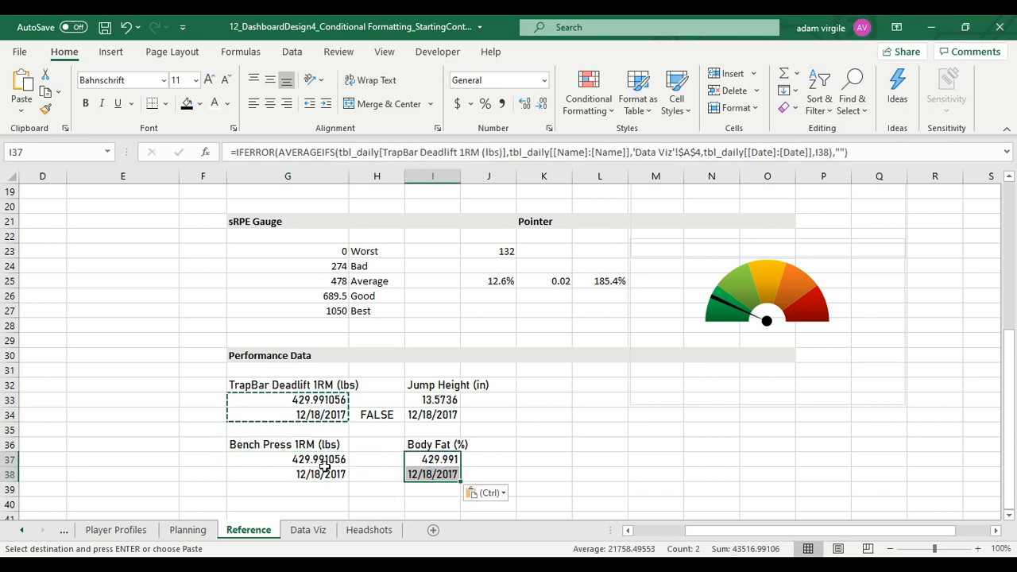
Change the averaged column in G37's formula from TrapBar Deadlift to Bench Press 1RM (lbs)
left_click_drag(325, 462, 326, 473)
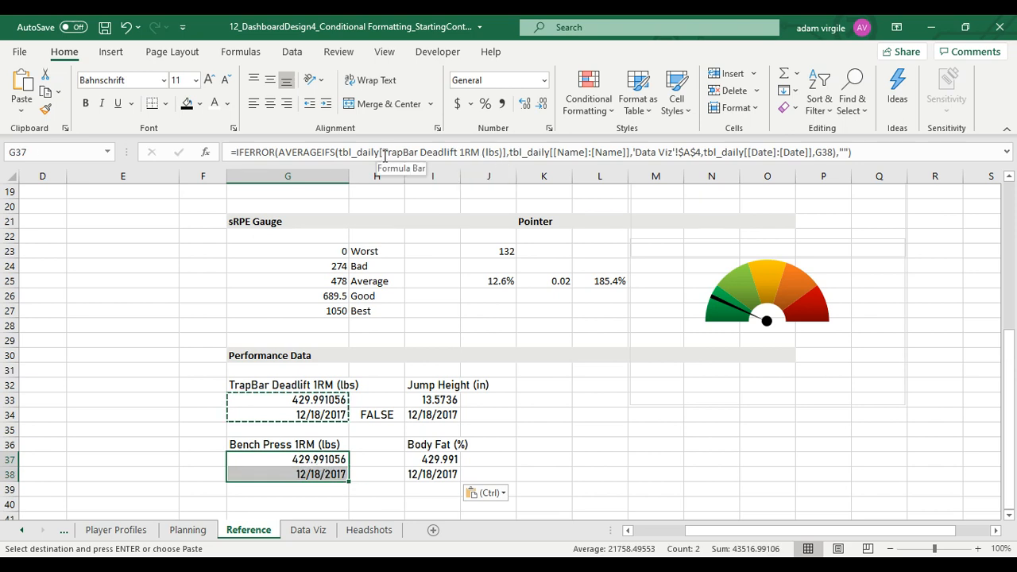
left_click_drag(384, 153, 504, 153)
key("BackSpace")
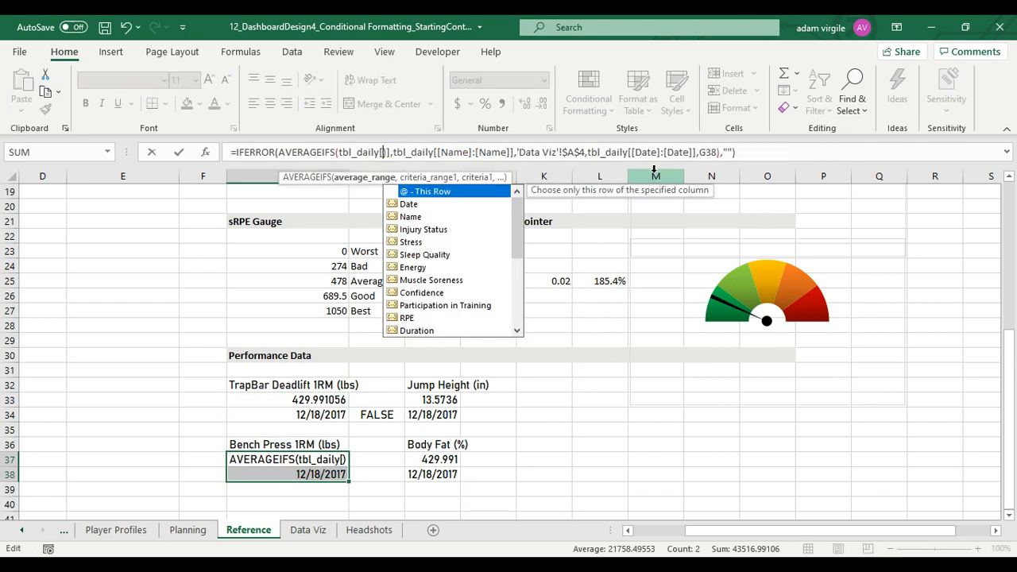
type("Ben")
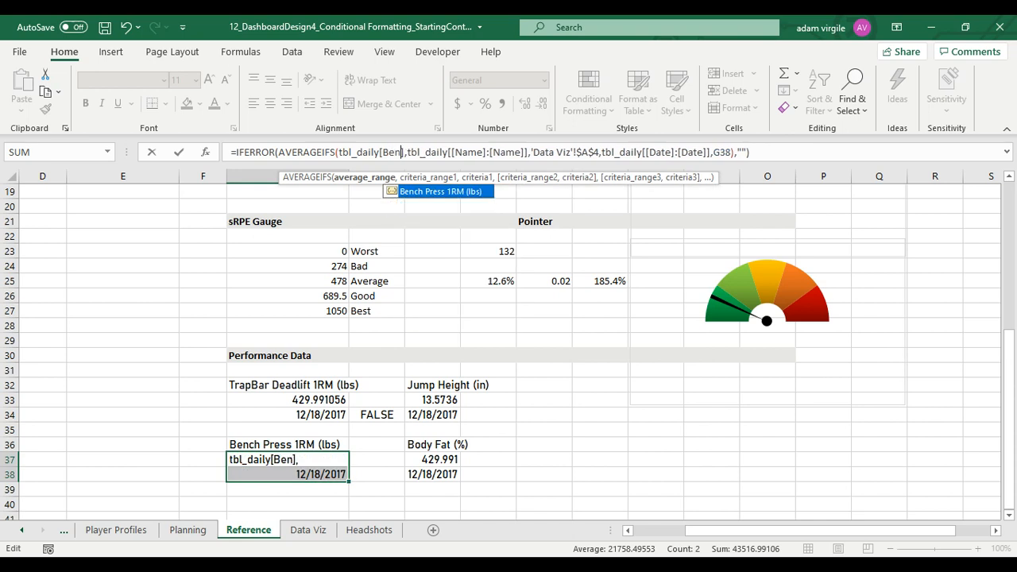
key("Tab")
key("Return")
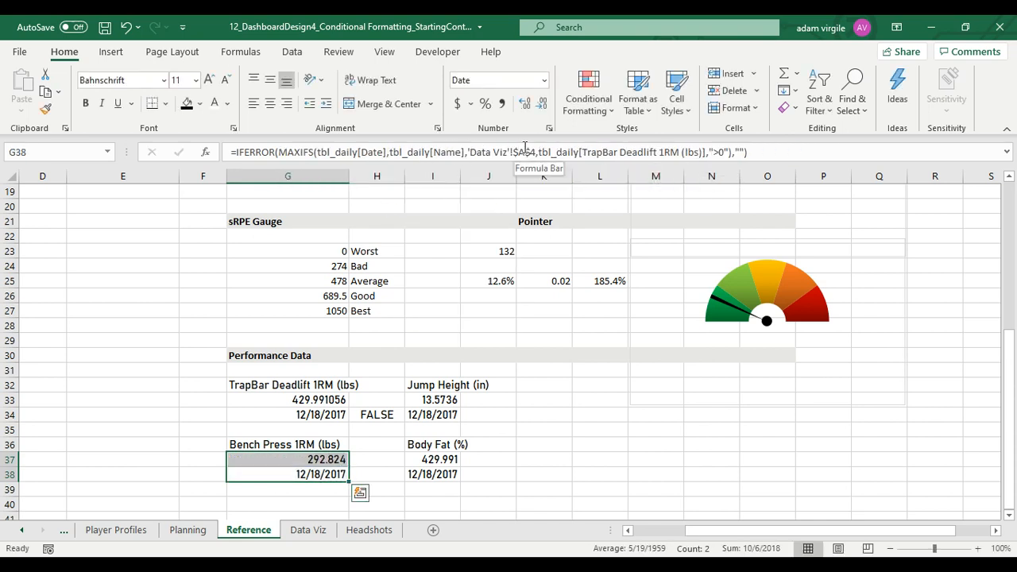
Change the tested column in G38's latest-date formula to Bench Press 1RM (lbs)
left_click_drag(585, 153, 703, 152)
type("Be")
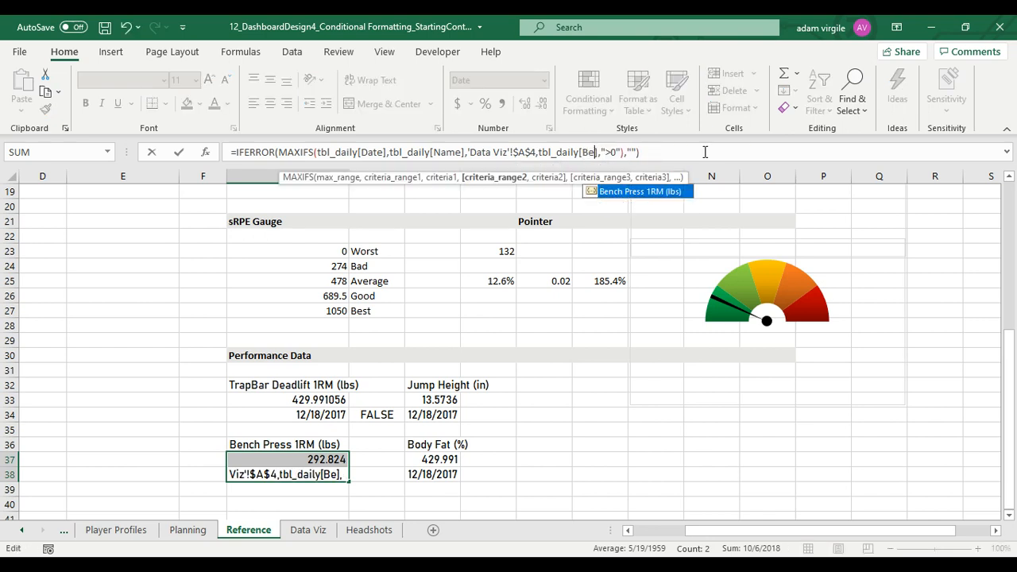
key("Tab")
key("Return")
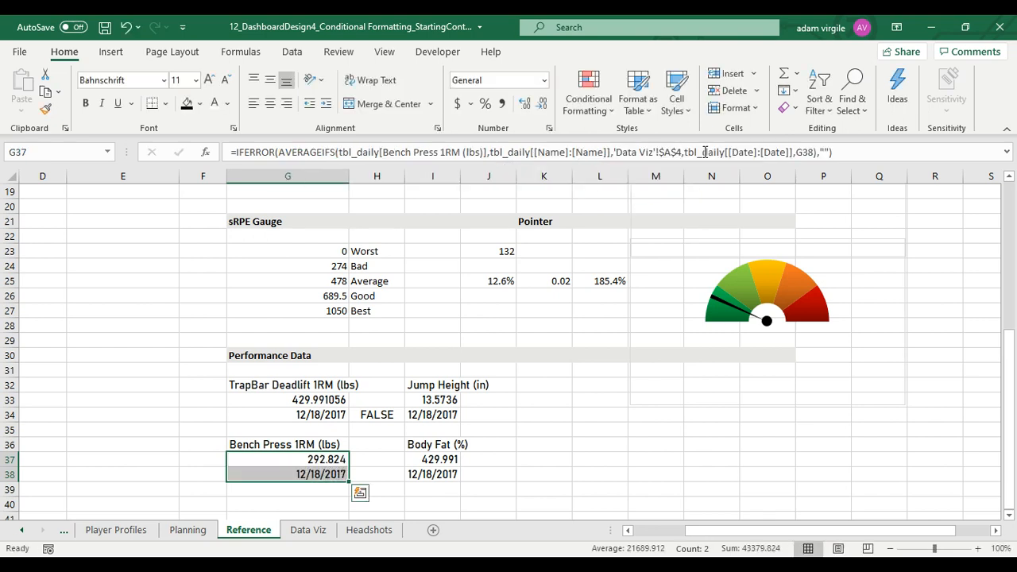
Change the averaged column in I37's formula from TrapBar Deadlift to Body Fat (%)
left_click(442, 459)
left_click_drag(445, 465, 443, 475)
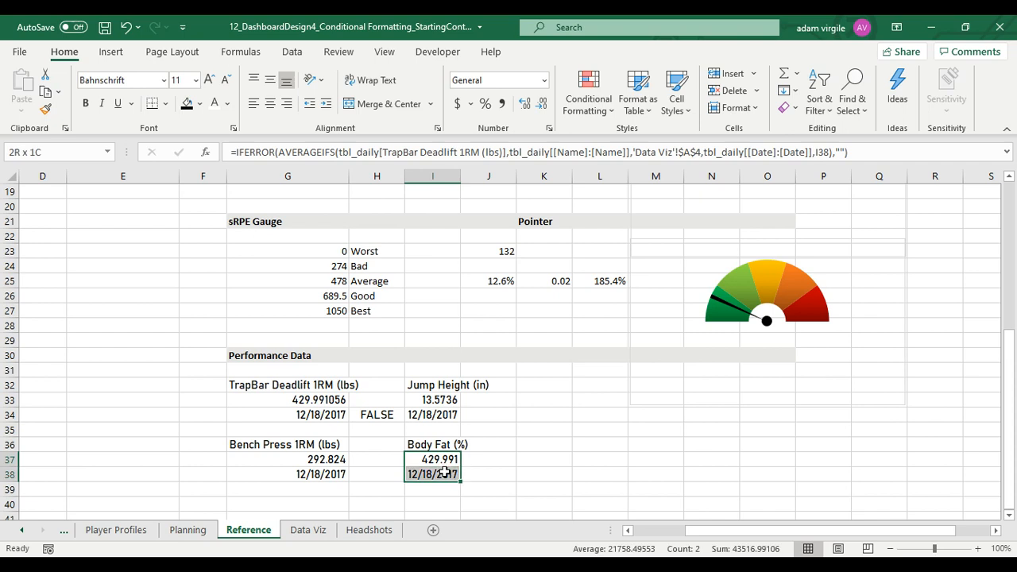
left_click(387, 151)
left_click_drag(388, 152, 502, 154)
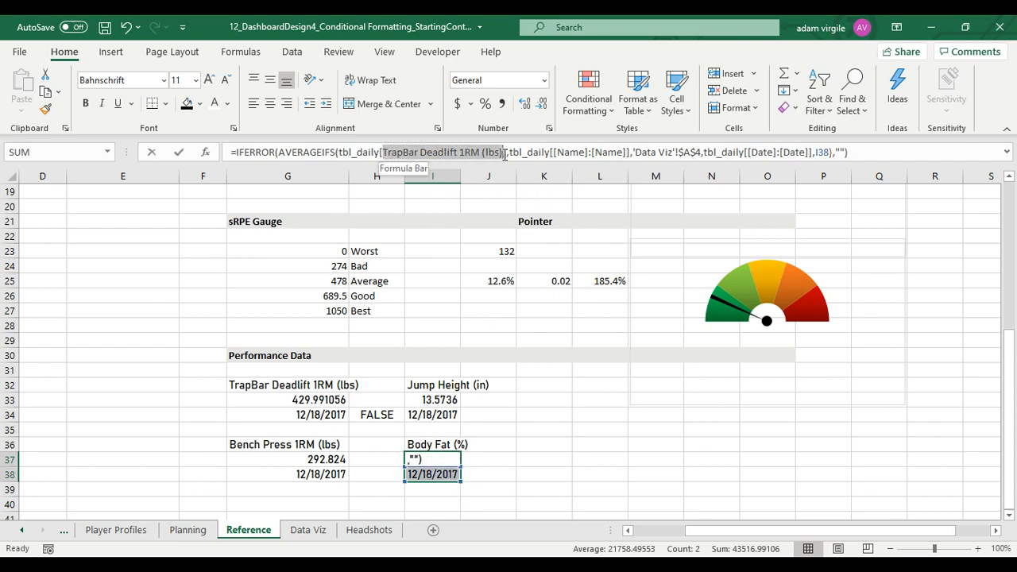
key("BackSpace")
type("Bo")
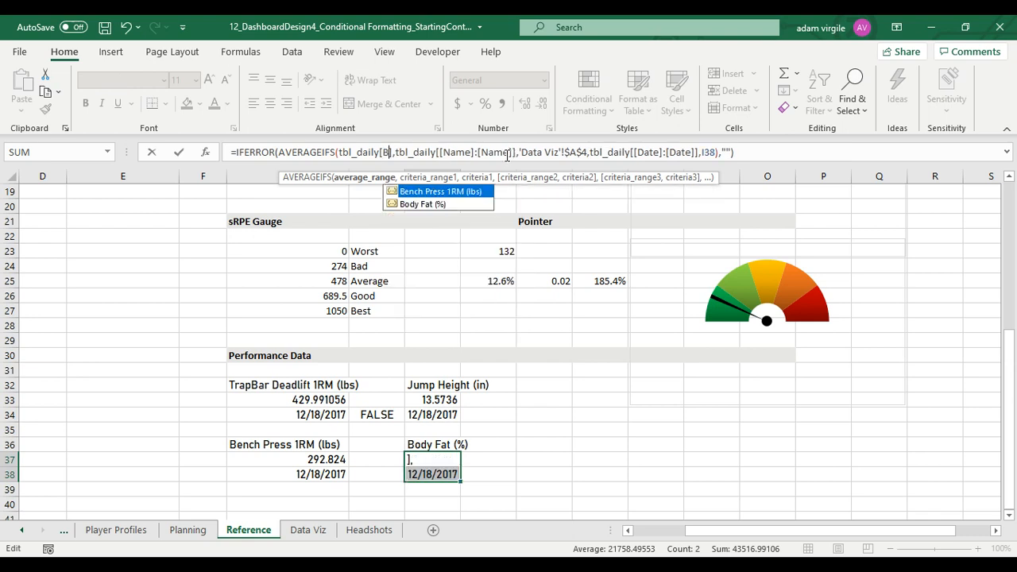
key("Tab")
key("Return")
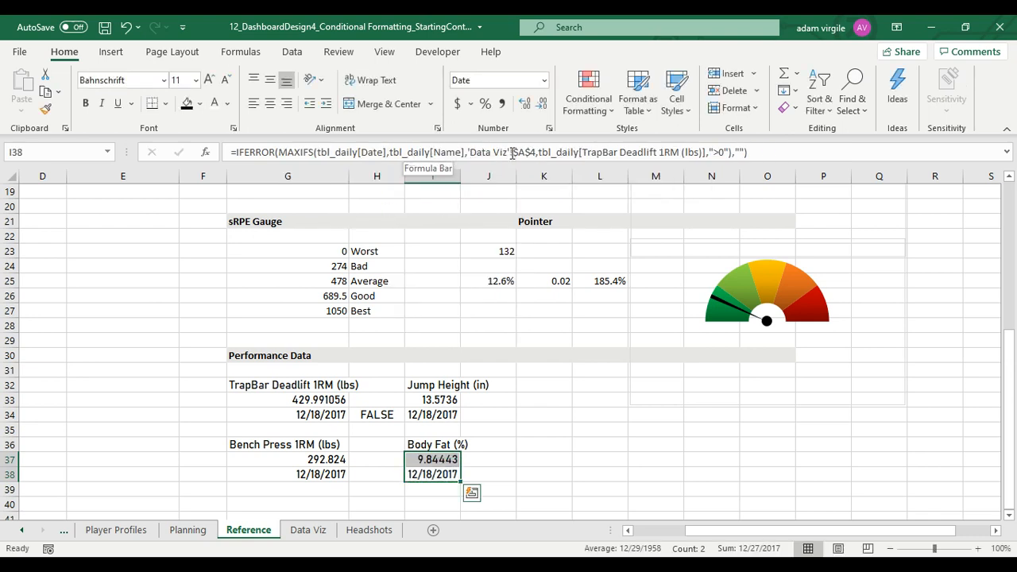
Change the tested column in I38's latest-date formula to Body Fat (%)
left_click_drag(583, 153, 702, 153)
type("Body")
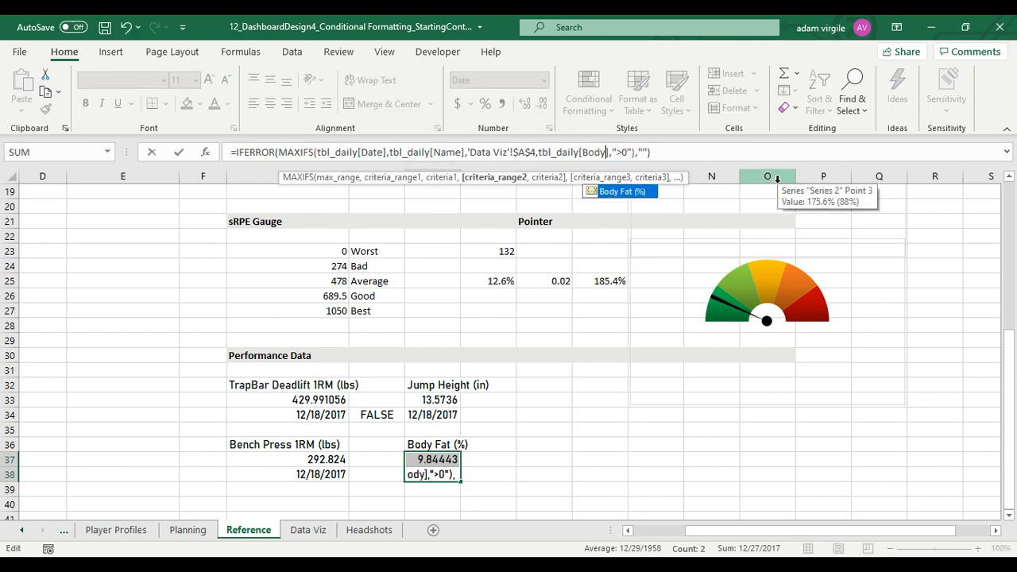
key("Tab")
key("Return")
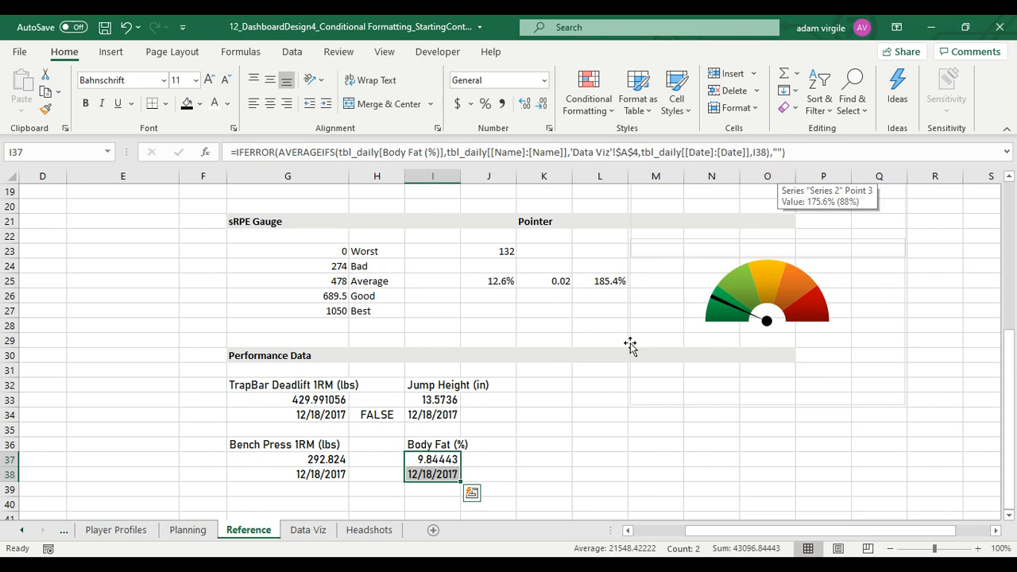
Move the performance results block G33:I38 to K34:M39, leaving the labels in row 32 in place
left_click(524, 451)
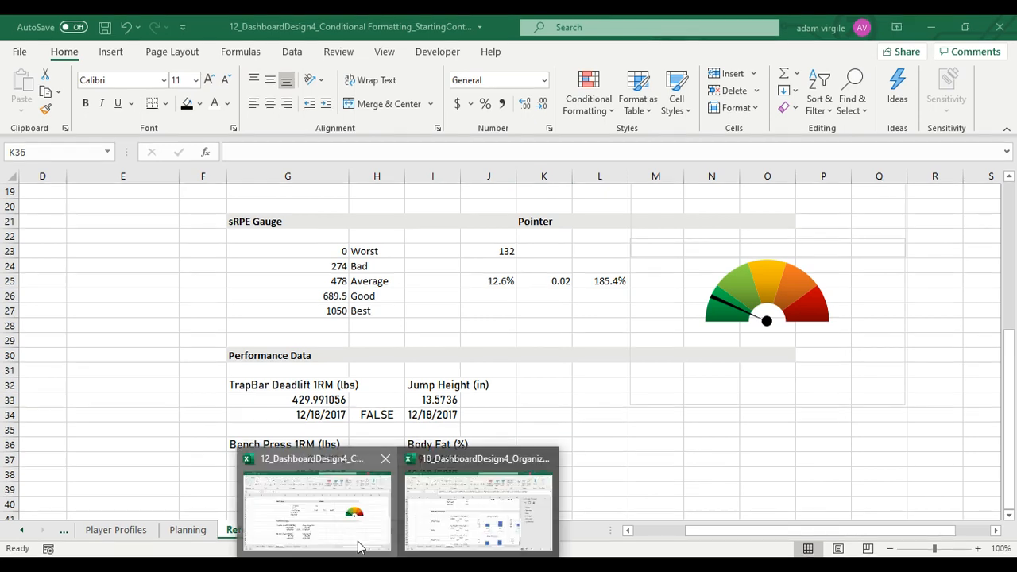
left_click(359, 543)
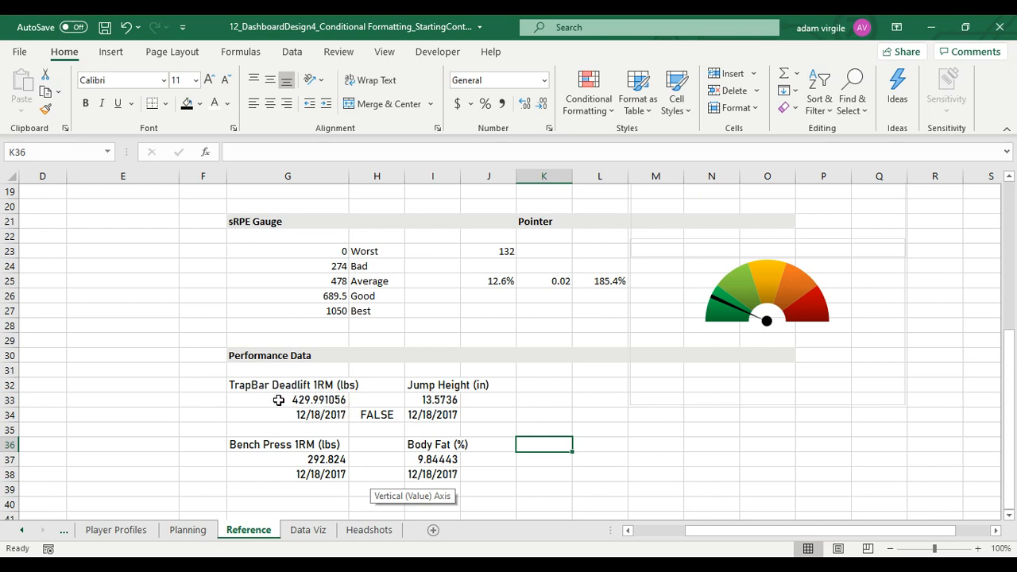
left_click_drag(278, 400, 688, 458)
Move the TrapBar Deadlift 1RM (lbs) label to G33 and the Jump Height (in) label to G37
left_click(325, 385)
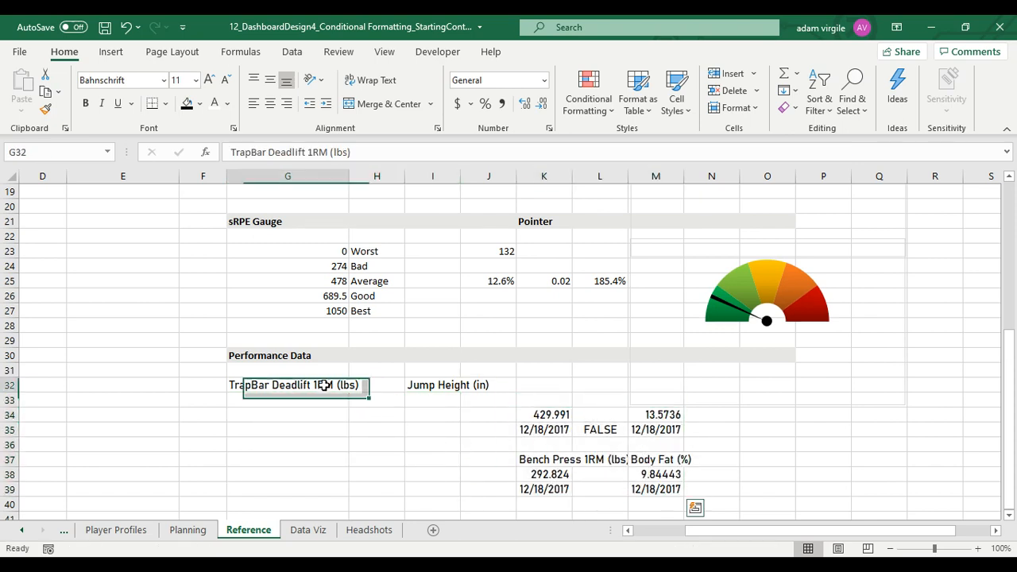
left_click_drag(325, 385, 318, 401)
left_click(449, 386)
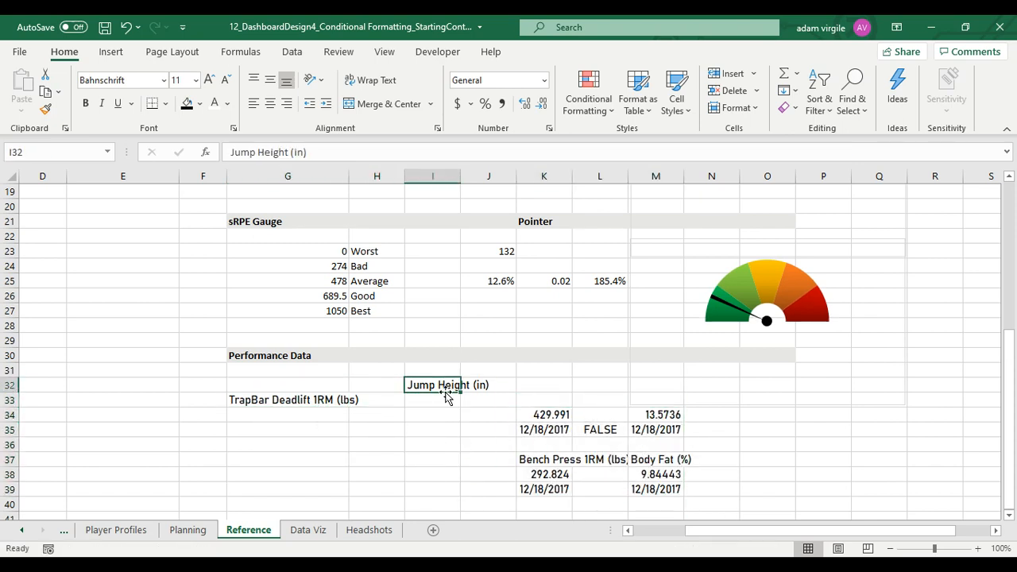
left_click_drag(447, 397, 302, 466)
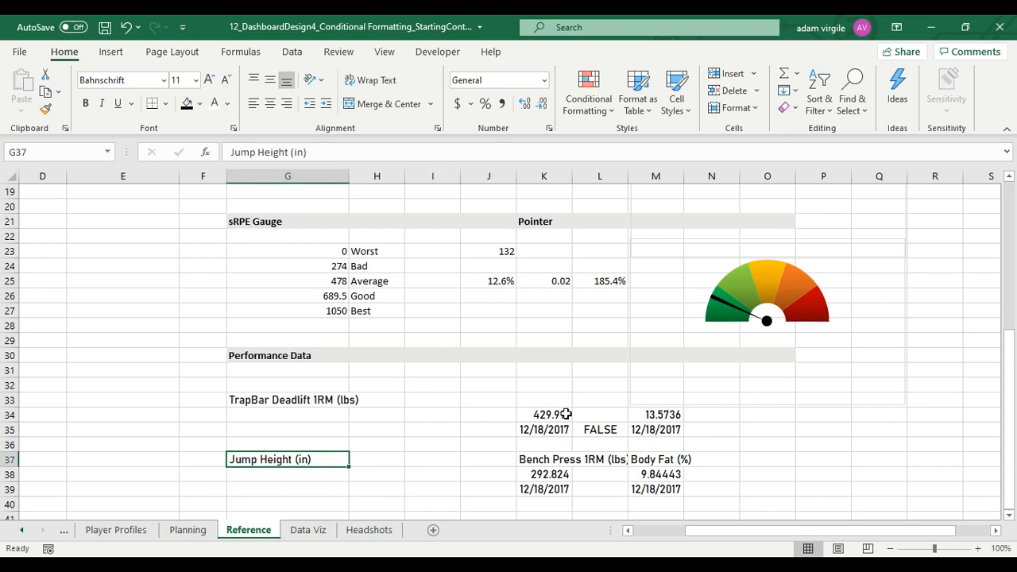
Arrange the TrapBar Deadlift label in G34 with its date in H33 and value in H34, and autofit column G's width
left_click(560, 415)
left_click_drag(551, 424, 401, 405)
left_click(544, 429)
left_click_drag(548, 436, 397, 389)
left_click_drag(301, 386, 386, 417)
left_click(376, 371)
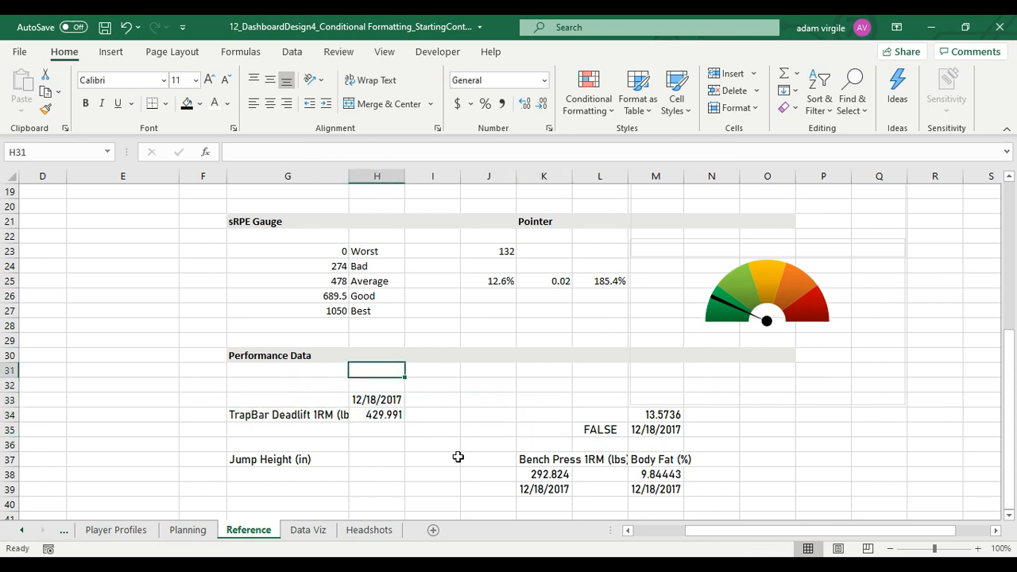
double_click(343, 181)
Enter the headers Latest in H32 and Best in I32 above the TrapBar Deadlift data
left_click(400, 389)
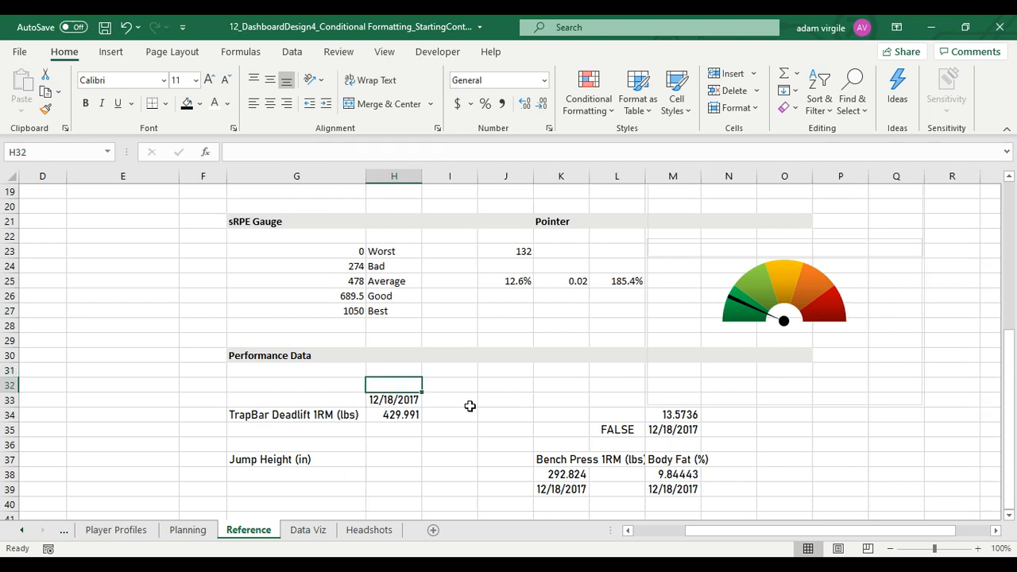
type("Latest")
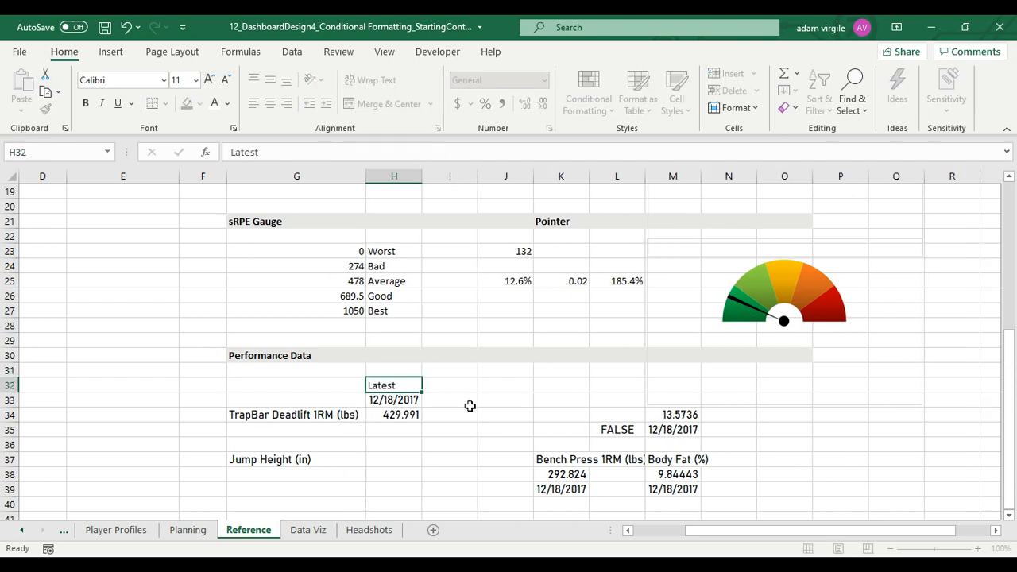
key("Return")
left_click(464, 388)
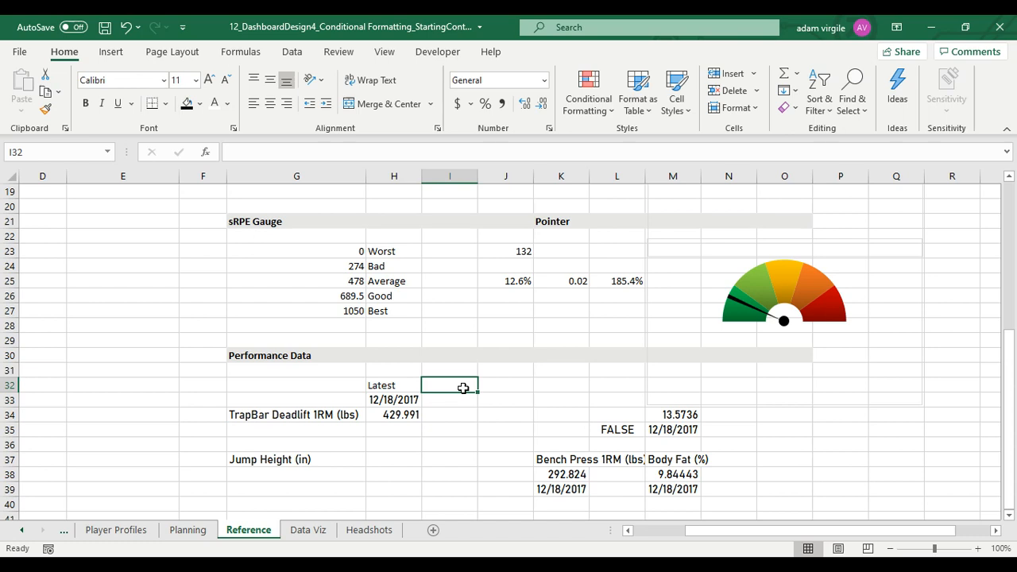
type("Best")
key("Return")
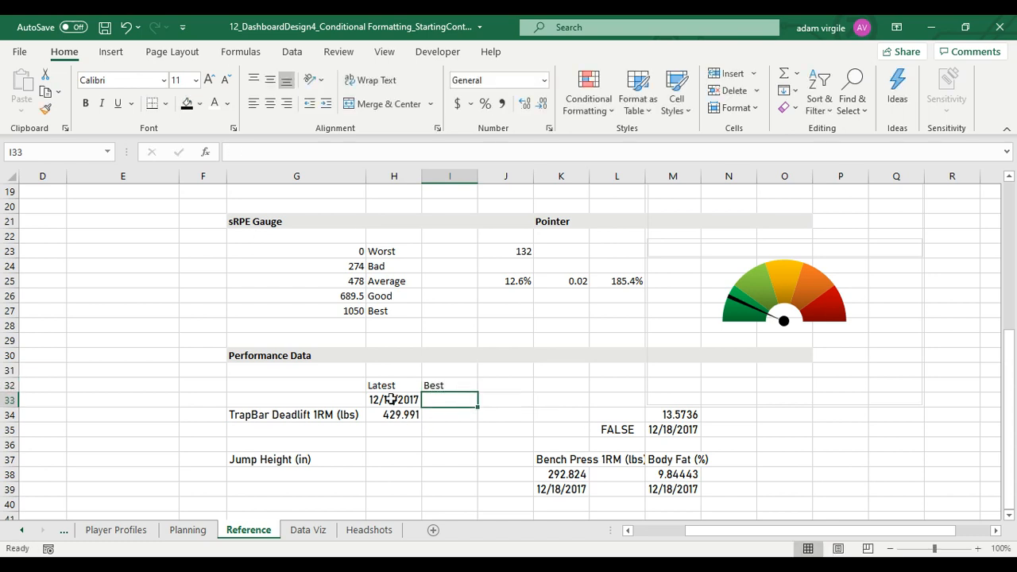
Move the Jump Height date formula from M35 to H37 and its value formula from M34 to H38
left_click(673, 429)
left_click_drag(673, 437, 405, 461)
left_click(673, 414)
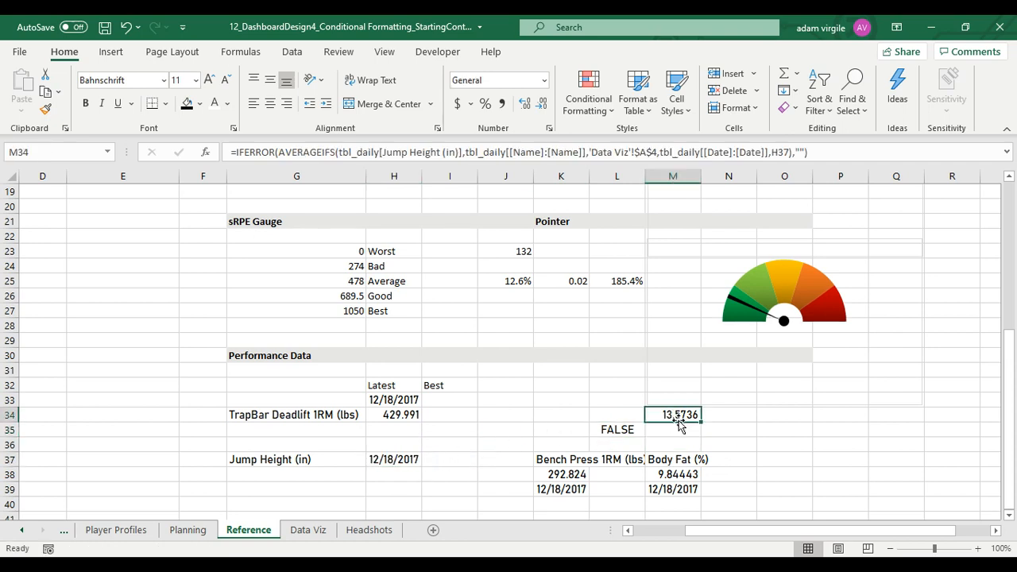
left_click_drag(674, 421, 387, 481)
Enter the headers Latest in H36 and Best in I36 above the Jump Height data
left_click(400, 445)
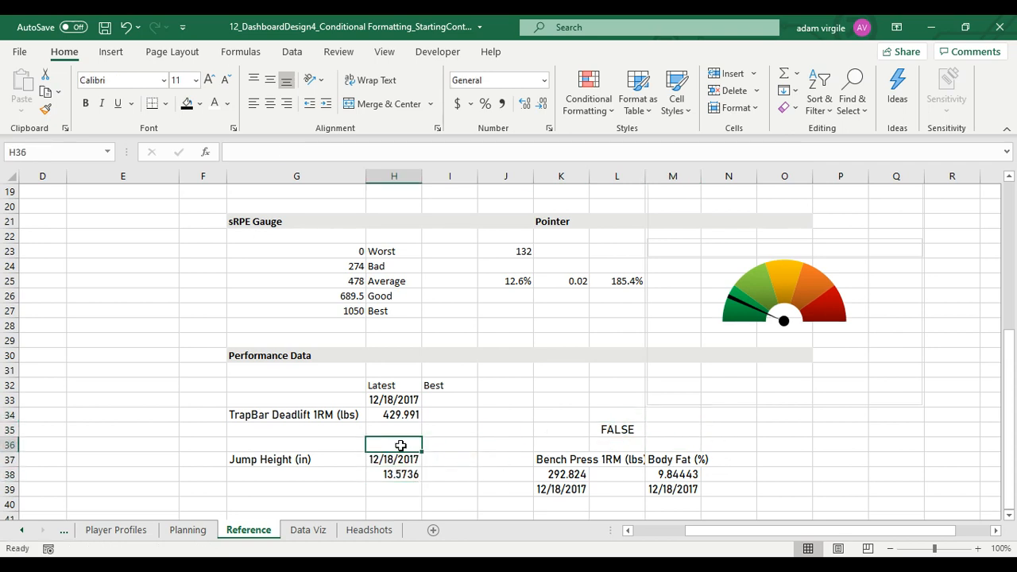
type("Latest")
key("Tab")
type("B")
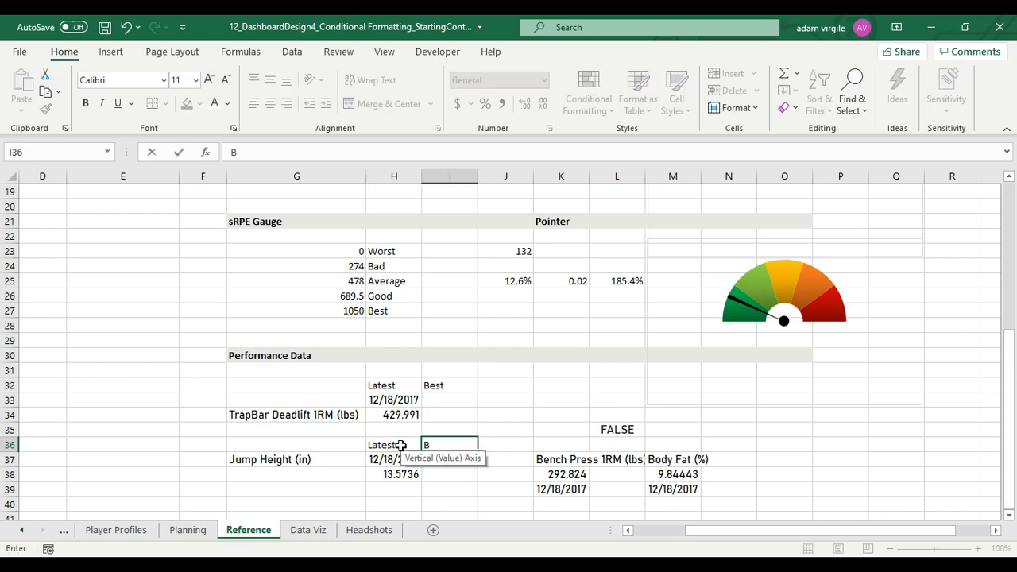
key("Return")
Move the Bench Press 1RM (lbs) label to G41, its date formula to H41 and its value formula to H42
left_click(556, 460)
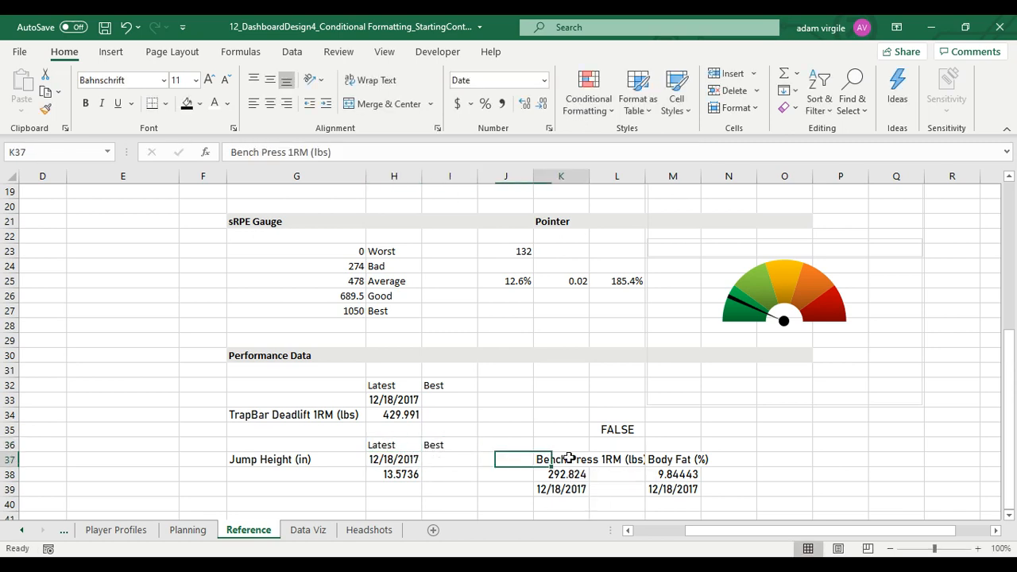
left_click_drag(564, 467, 337, 466)
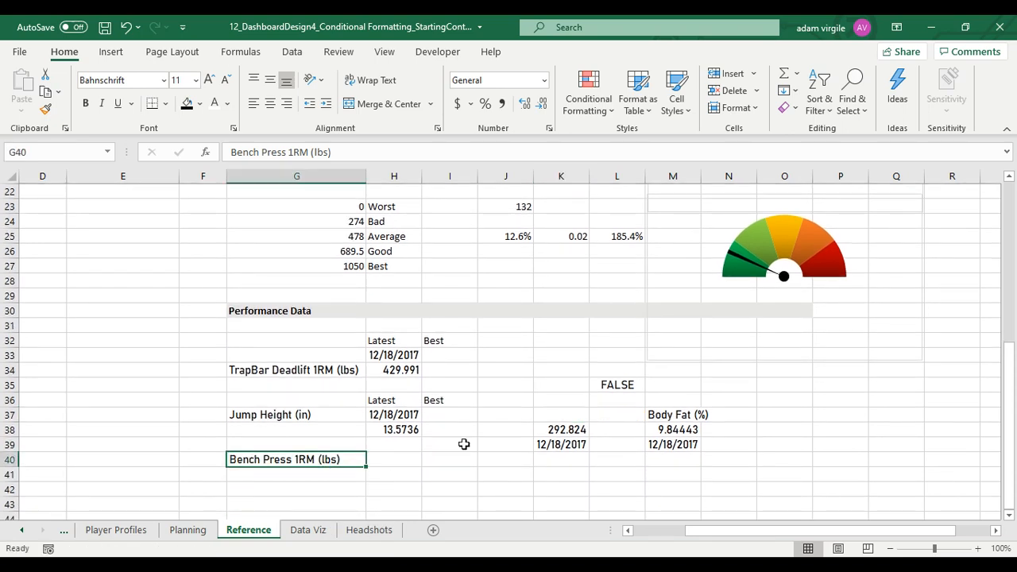
left_click(560, 429)
left_click_drag(560, 436, 390, 480)
left_click(556, 444)
left_click_drag(560, 451, 390, 469)
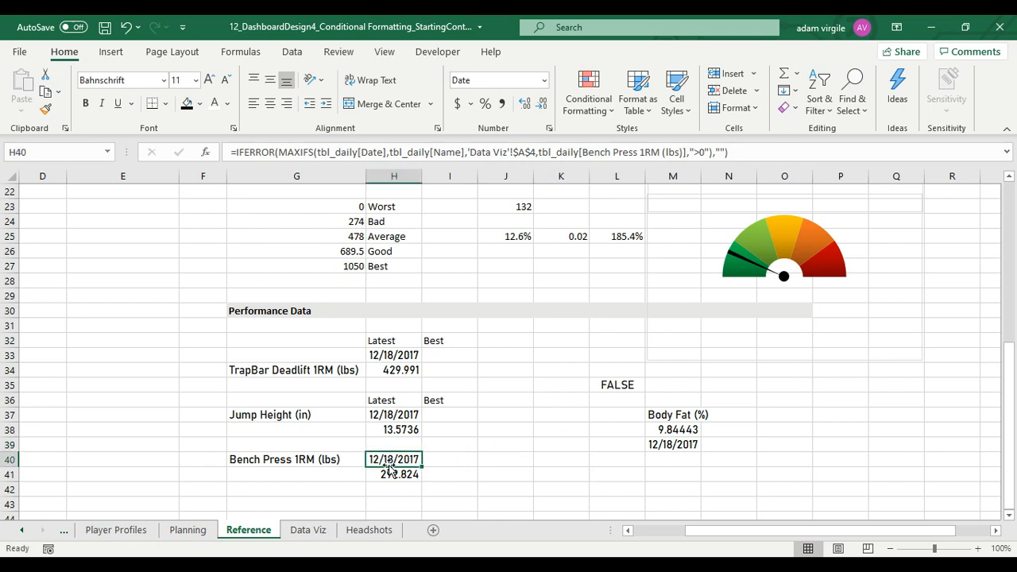
left_click(296, 459)
left_click_drag(318, 459, 399, 497)
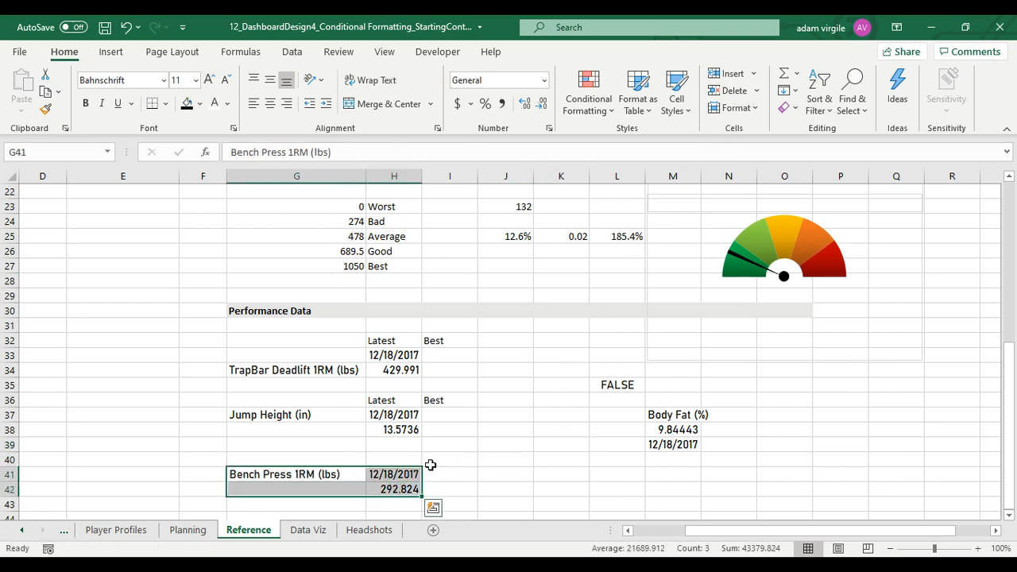
Move the Body Fat (%) label to G45, its date formula to H45 and its value formula to H46
left_click(672, 417)
left_click_drag(672, 421, 318, 426)
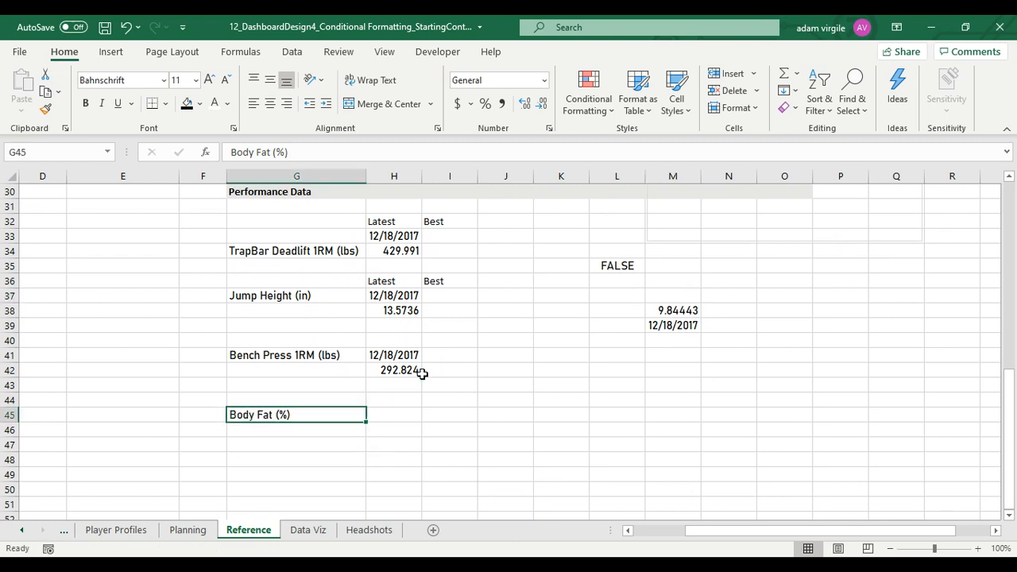
left_click(664, 312)
left_click_drag(664, 311, 390, 436)
left_click(660, 326)
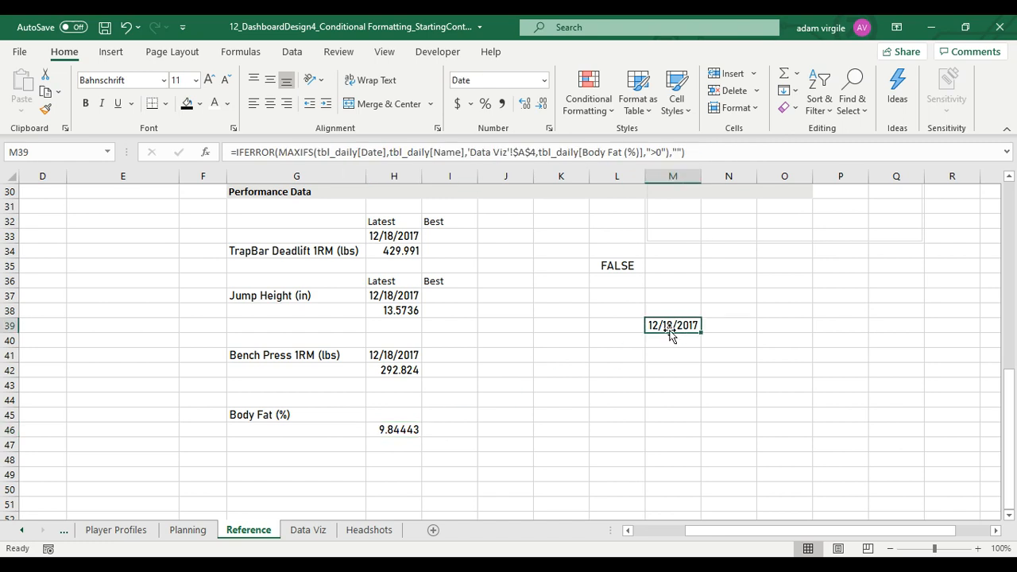
left_click_drag(659, 332, 394, 402)
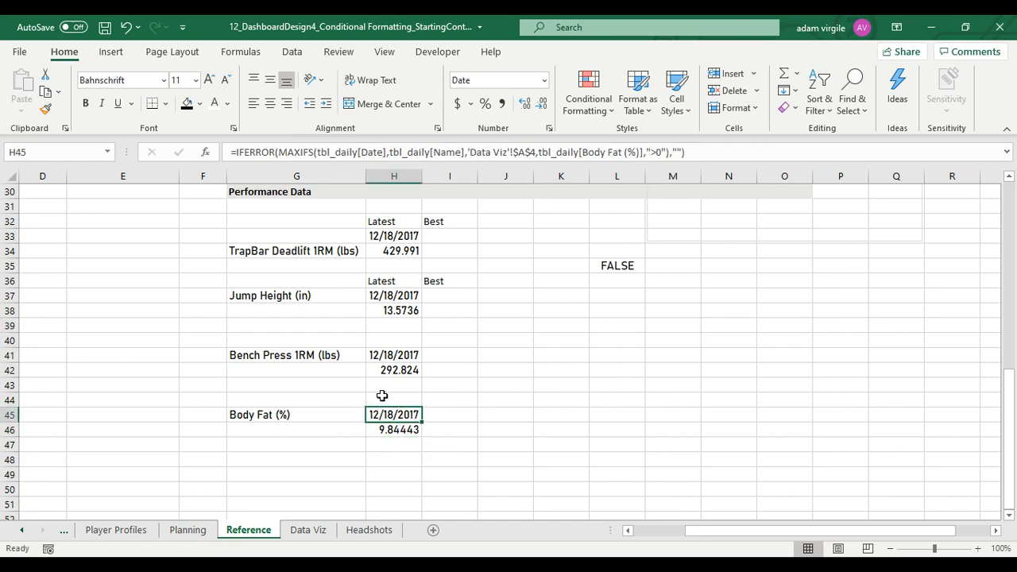
Copy the Latest and Best headers from H36:I36 to H40 above Bench Press and H44 above Body Fat
left_click_drag(389, 280, 434, 281)
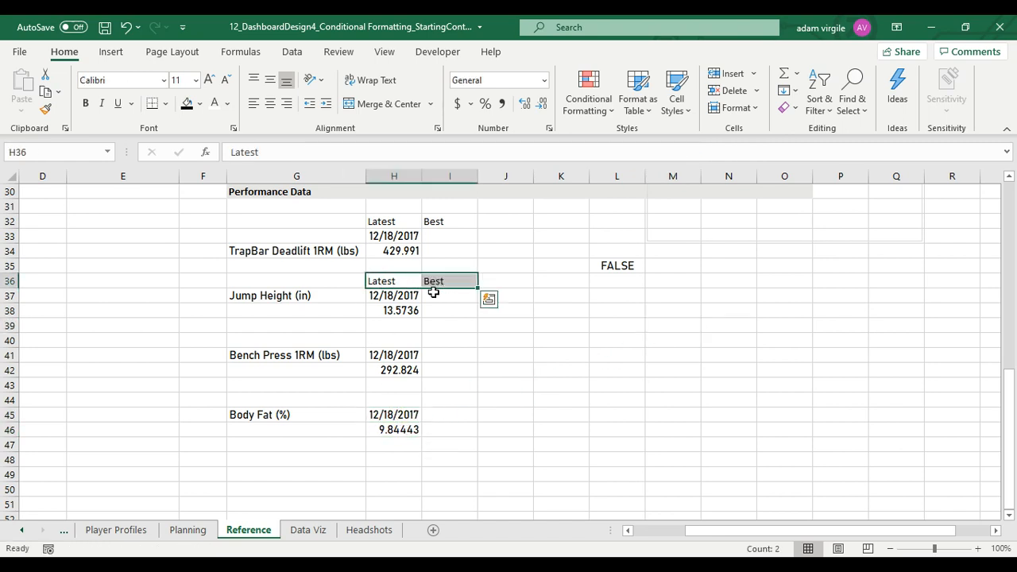
key("ctrl+c")
left_click(393, 340)
key("ctrl+v")
left_click(409, 400)
key("ctrl+v")
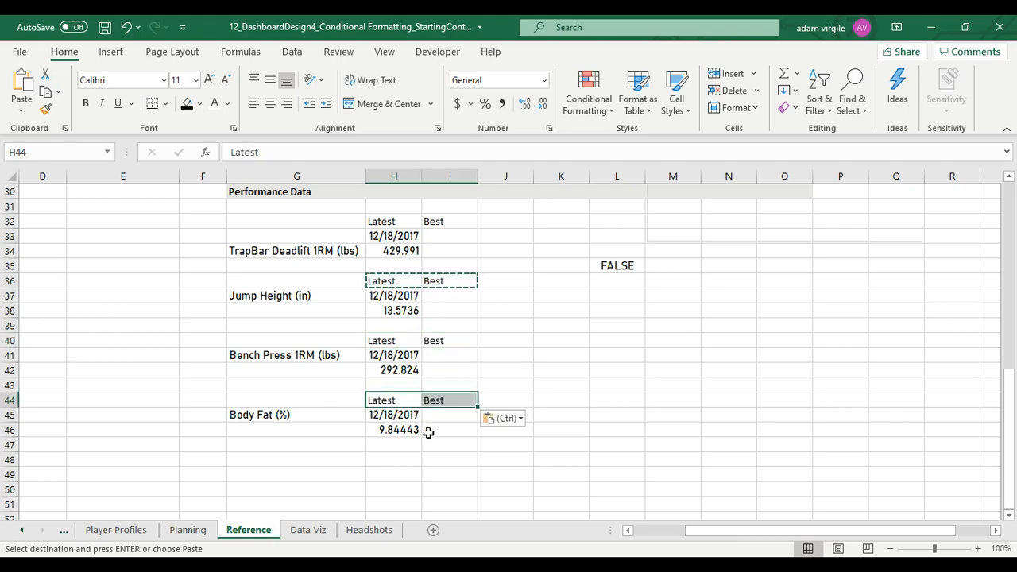
Delete the stray formula in L35 beside the Performance Data section
left_click(610, 266)
scroll(619, 270, "up", 1)
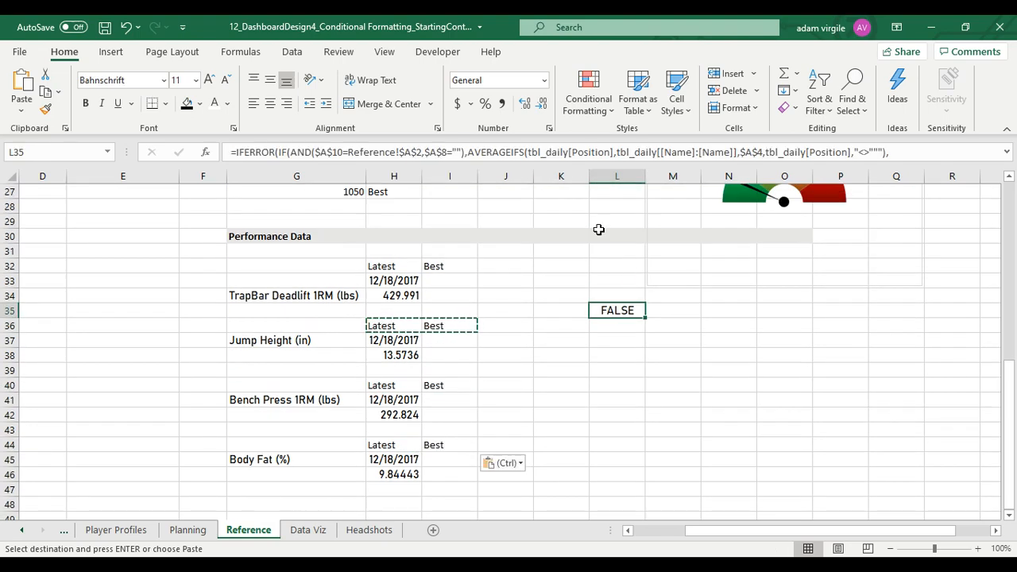
left_click(600, 151)
scroll(624, 215, "up", 2)
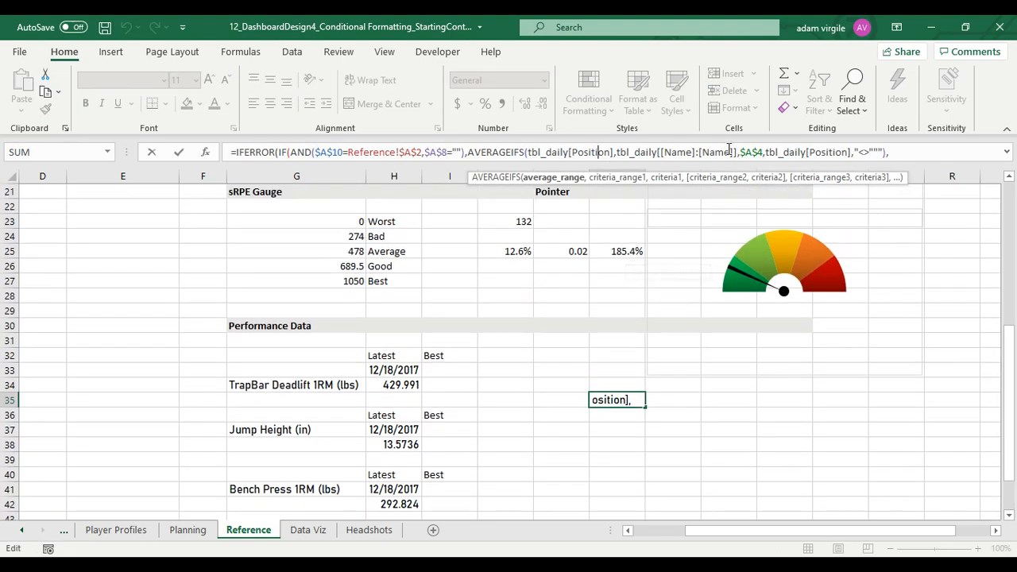
key("Escape")
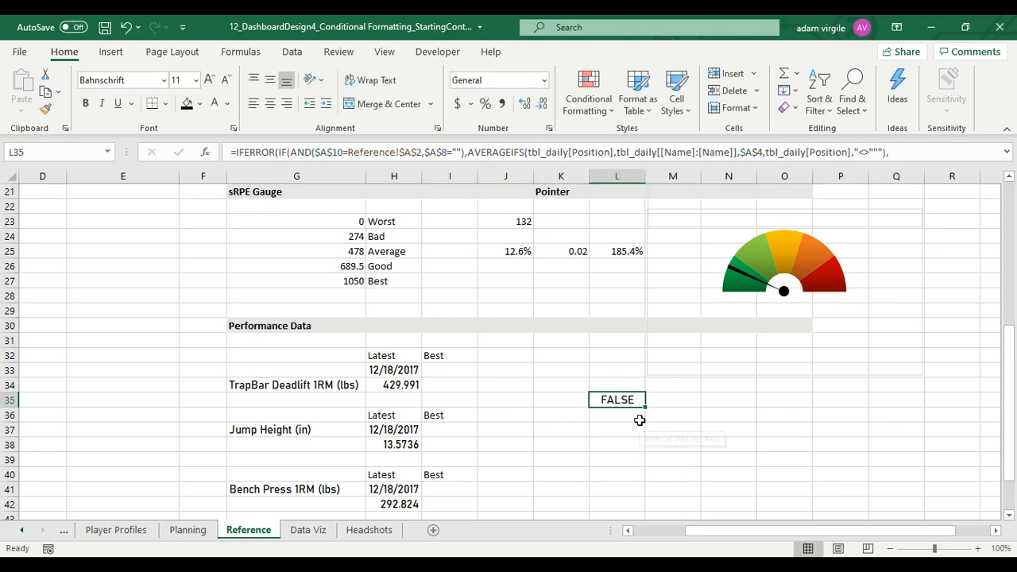
key("BackSpace")
key("Return")
scroll(467, 354, "down", 2)
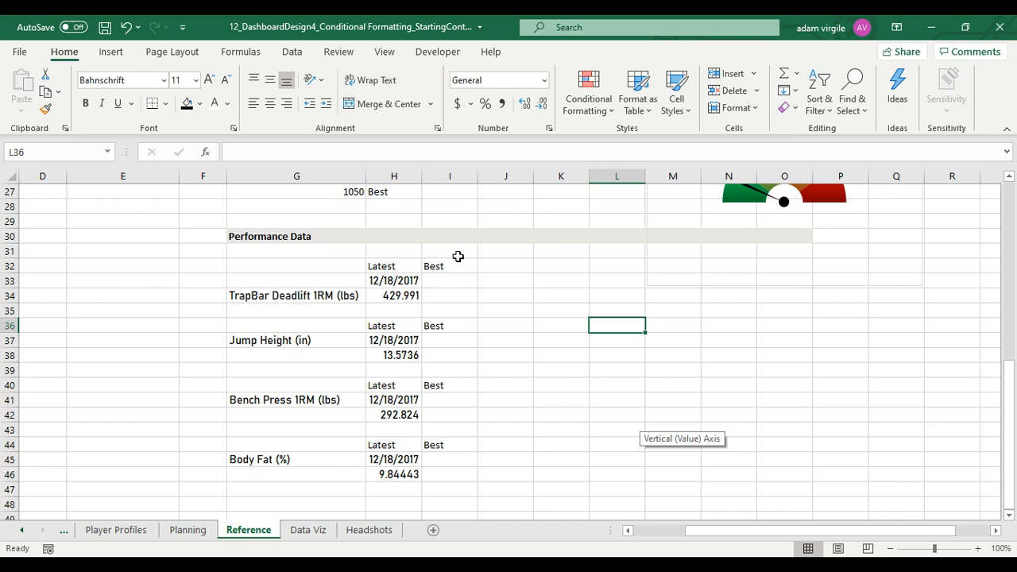
Copy the latest TrapBar Deadlift value formula from H34 to I34 under Best and enlarge the formula display
left_click(402, 298)
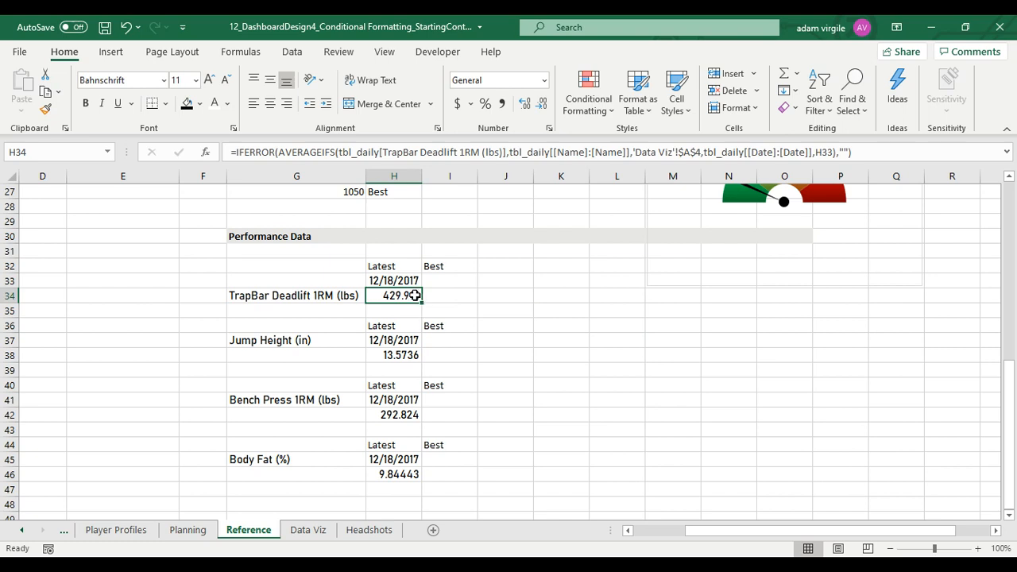
key("ctrl+c")
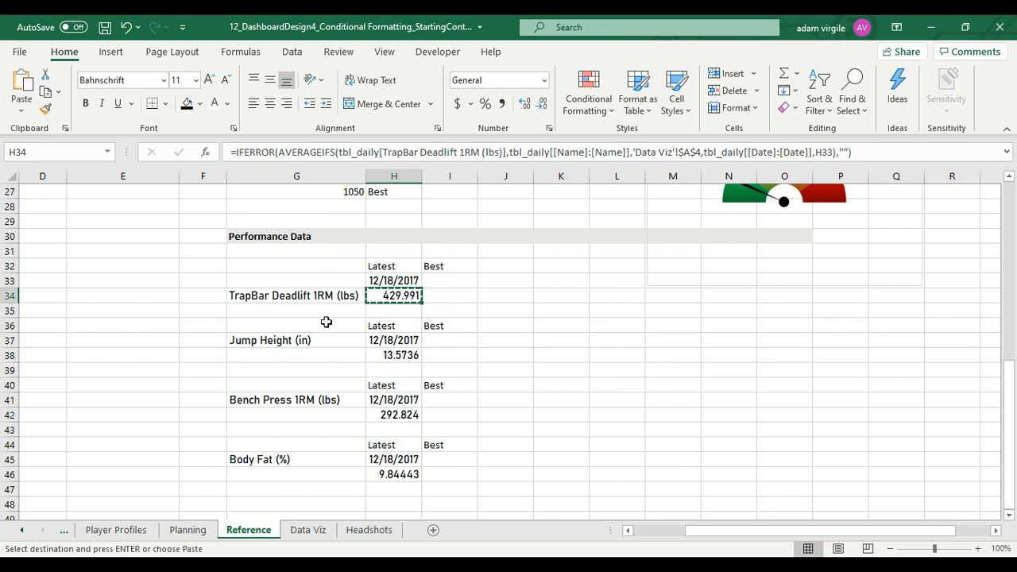
left_click(435, 295)
key("ctrl+v")
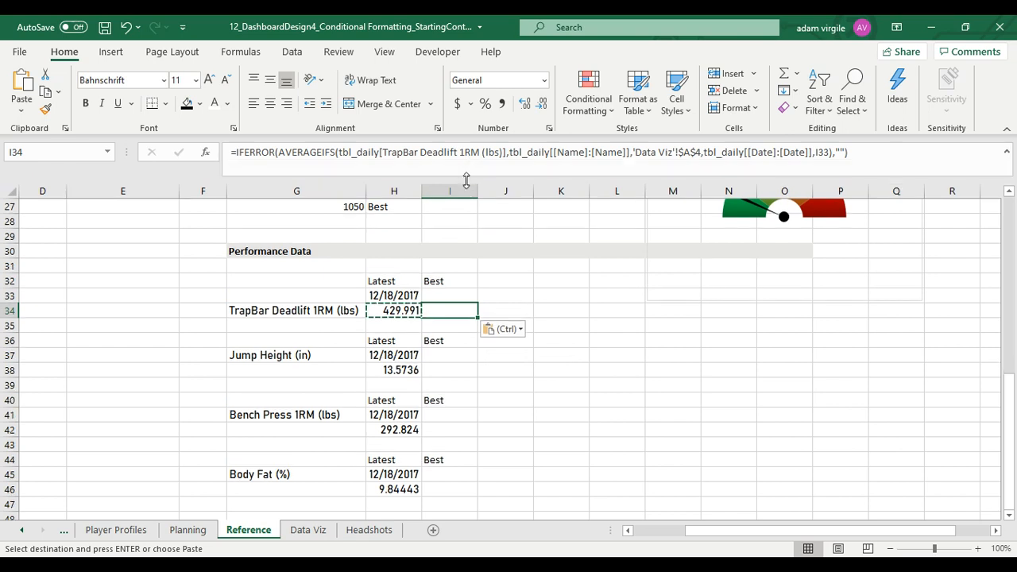
left_click_drag(467, 162, 465, 177)
Remove the tbl_daily date criterion and its I33 reference from the formula in I34, keeping only the name criterion
left_click(356, 154)
left_click(420, 152)
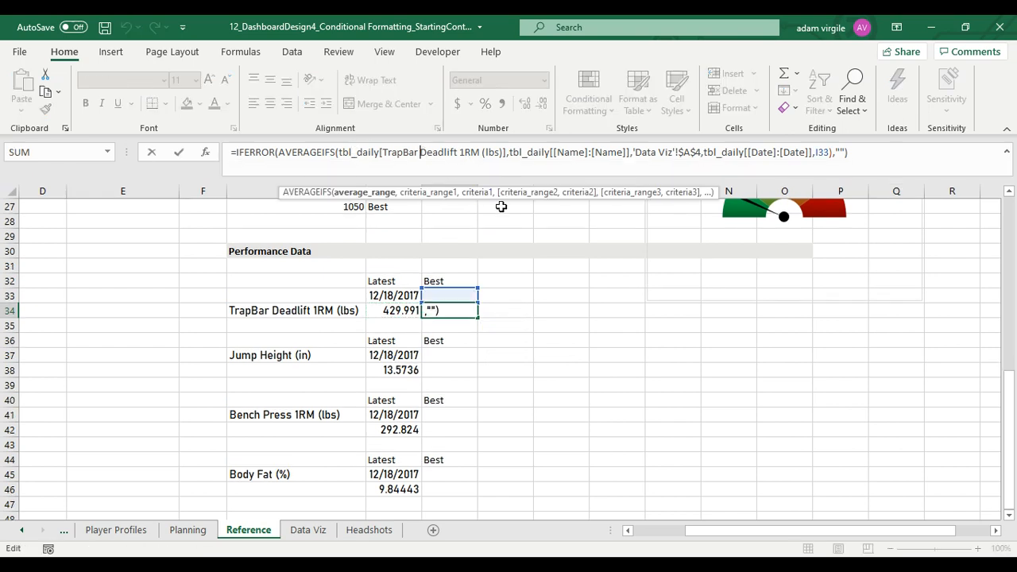
left_click(590, 156)
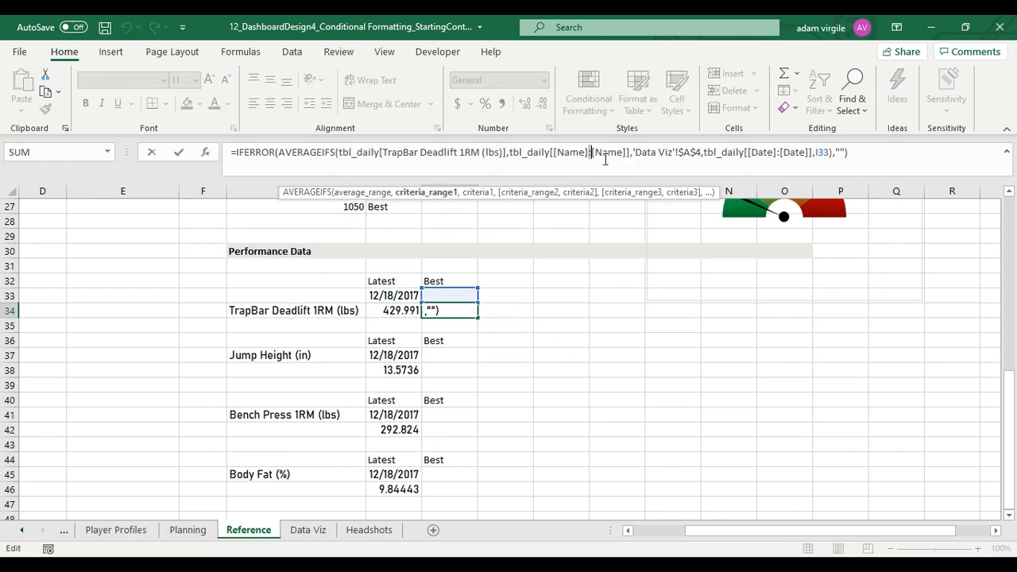
left_click(691, 158)
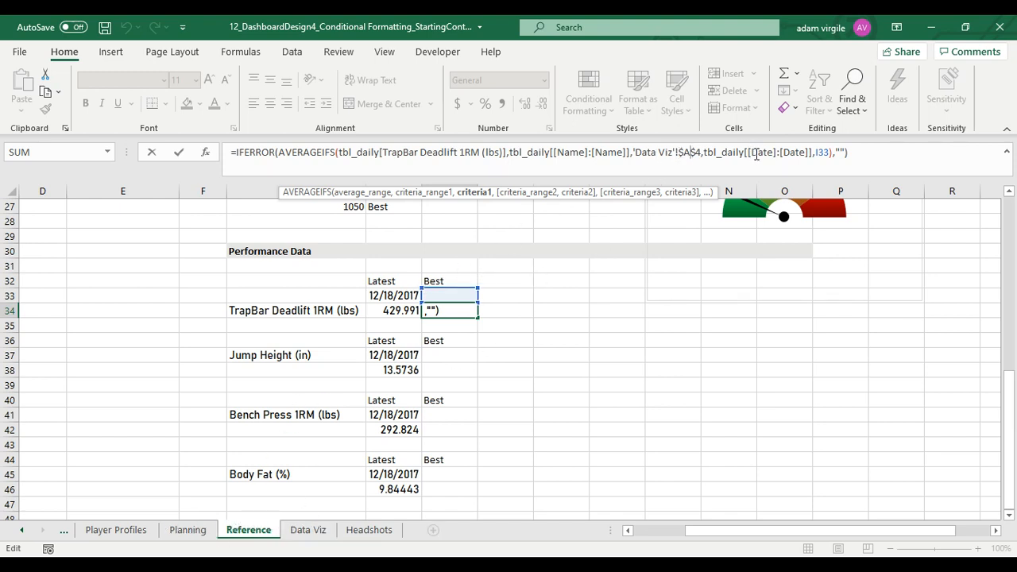
left_click(757, 154)
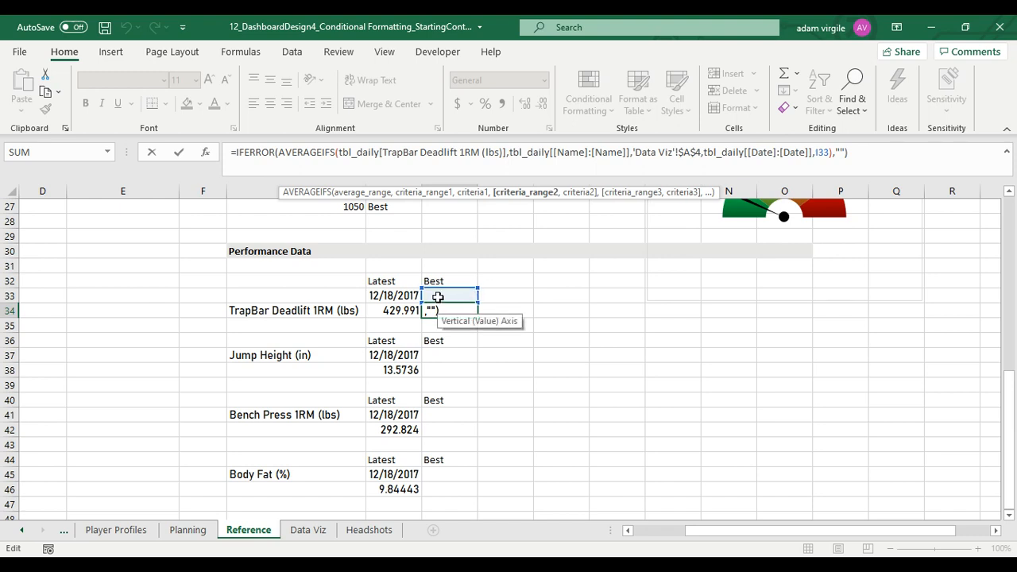
left_click_drag(829, 153, 701, 161)
key("BackSpace")
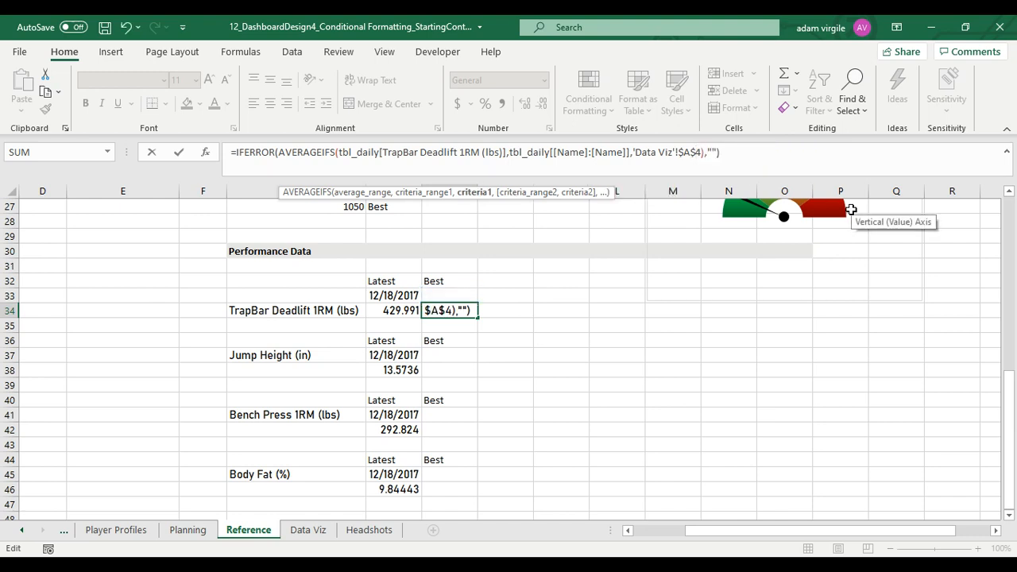
key("Return")
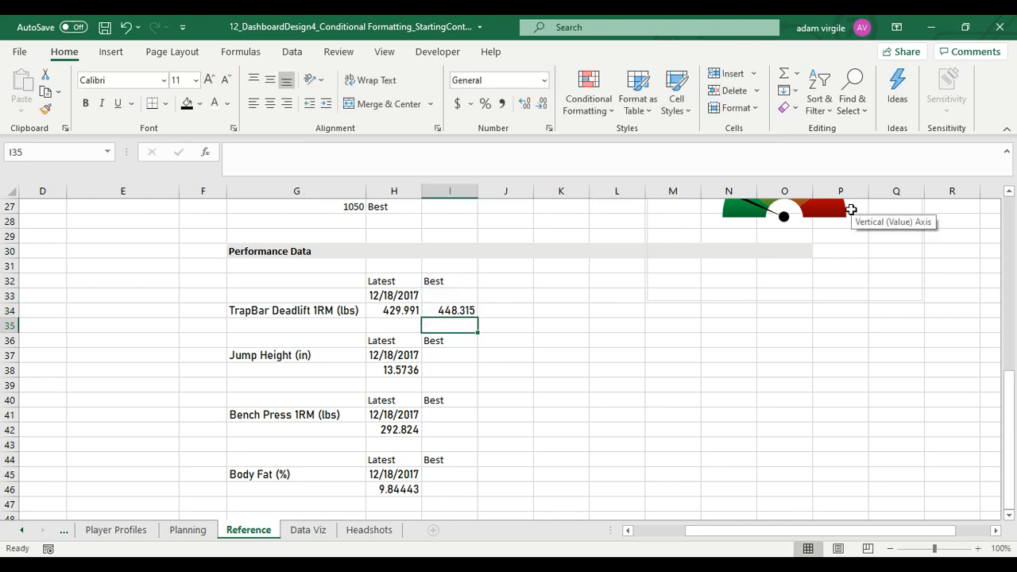
Change AVERAGEIFS to MAXIFS in the TrapBar Deadlift Best formula in I34
left_click(452, 311)
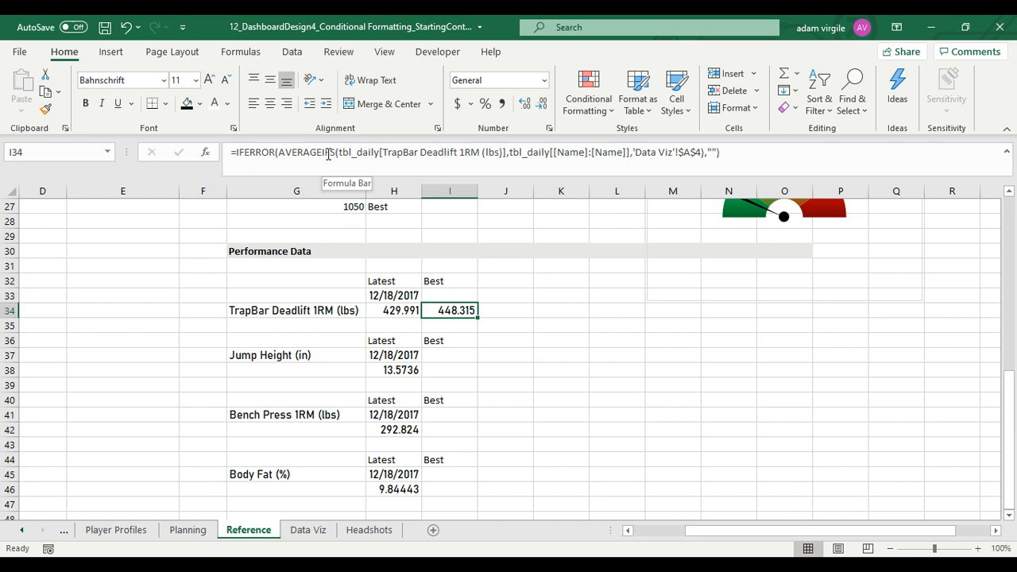
left_click_drag(322, 154, 279, 157)
type("MAX")
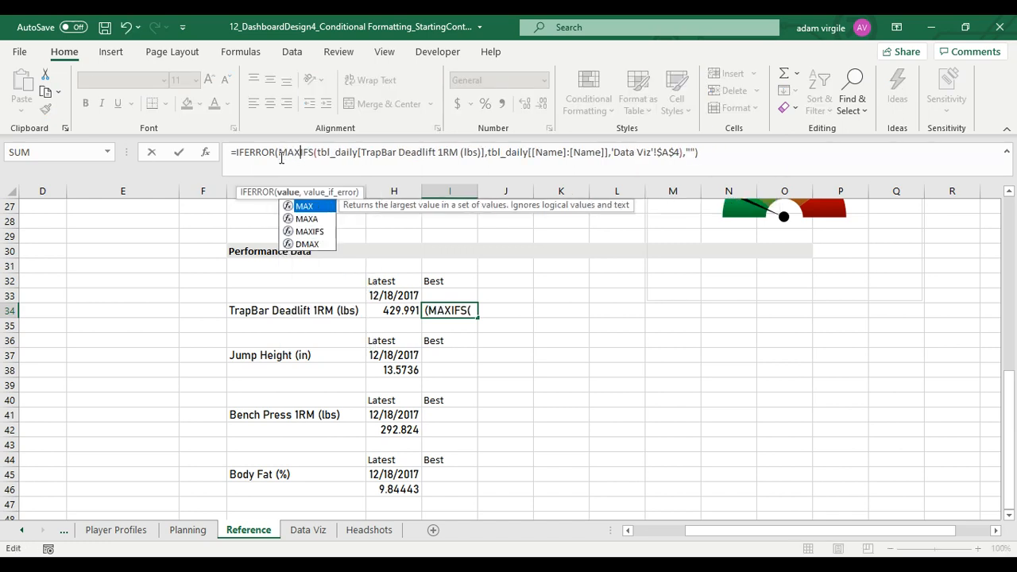
key("Return")
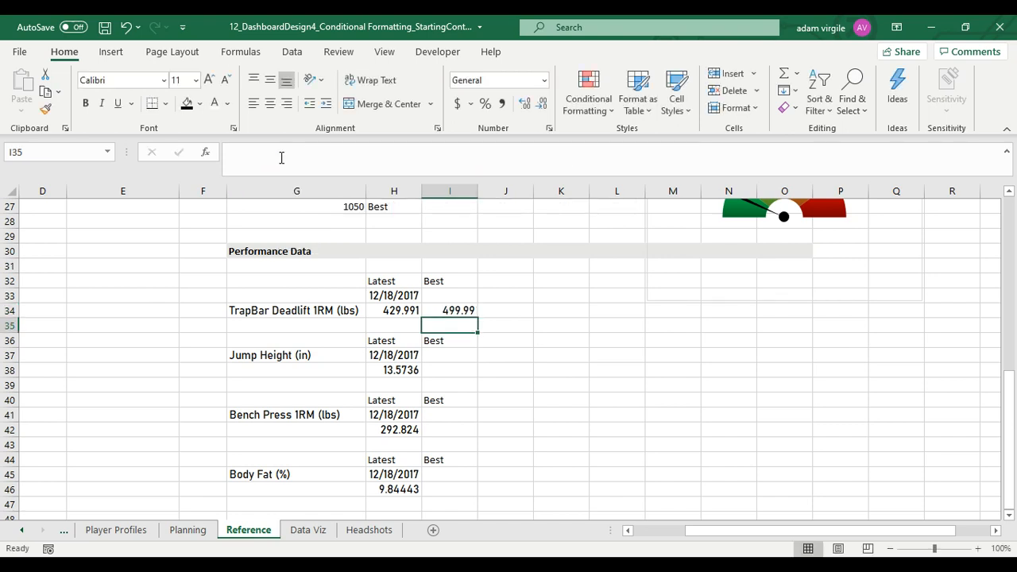
Copy the Best formula from I34 to I38 and set its max range to the Jump Height (in) column of tbl_daily
key("Up")
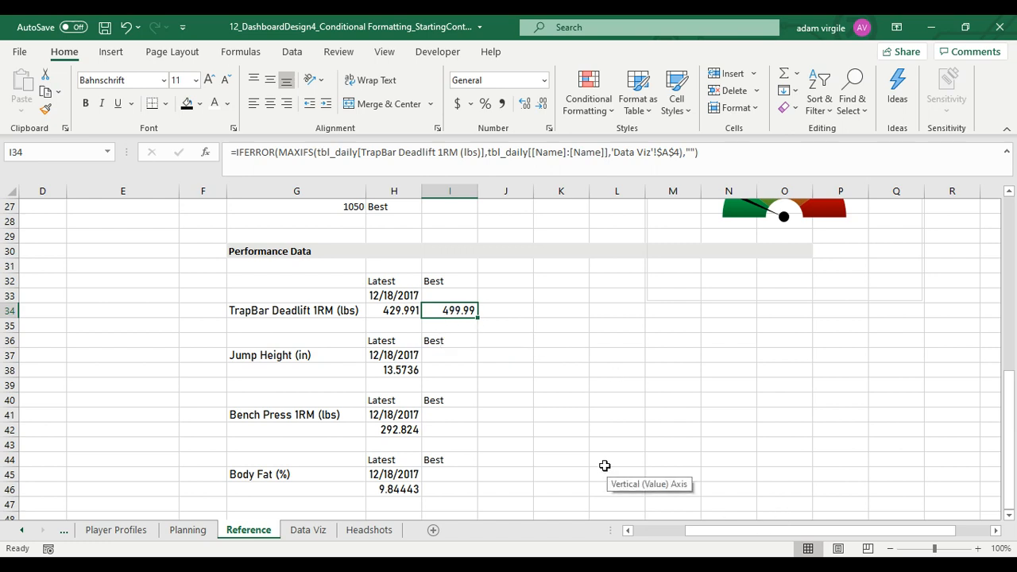
key("ctrl+c")
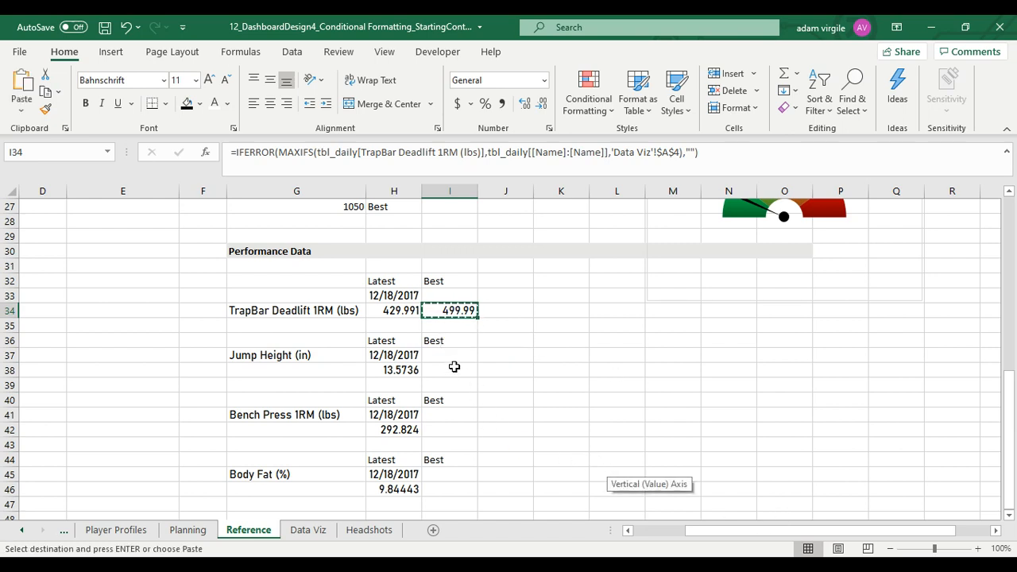
left_click(455, 368)
key("ctrl+v")
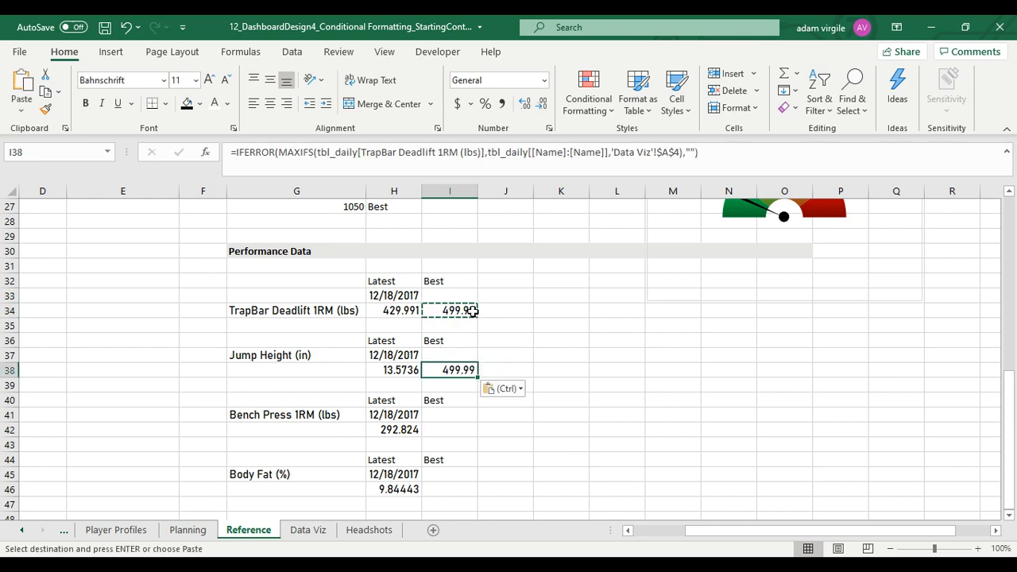
left_click(362, 153)
left_click_drag(361, 153, 482, 154)
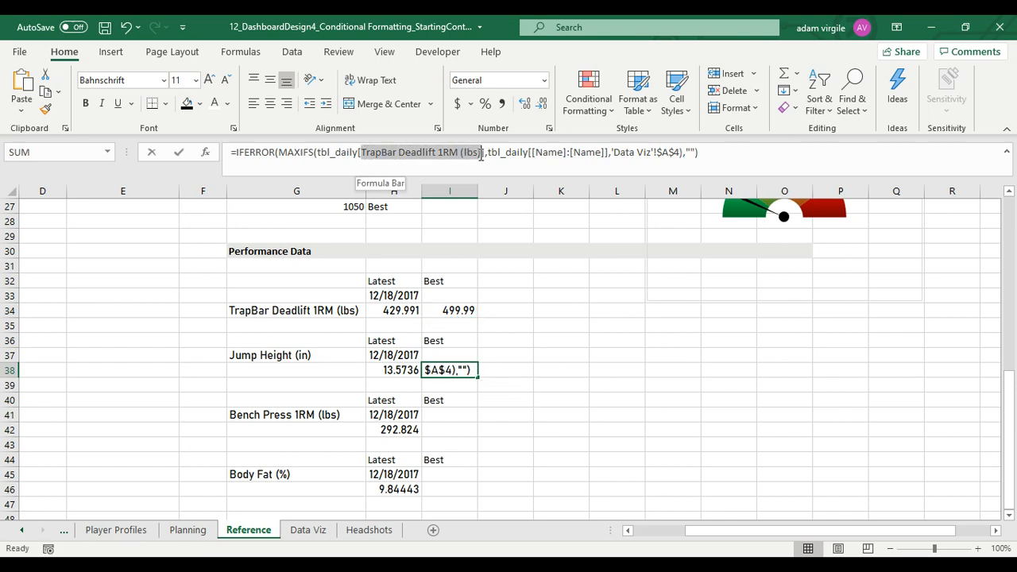
key("BackSpace")
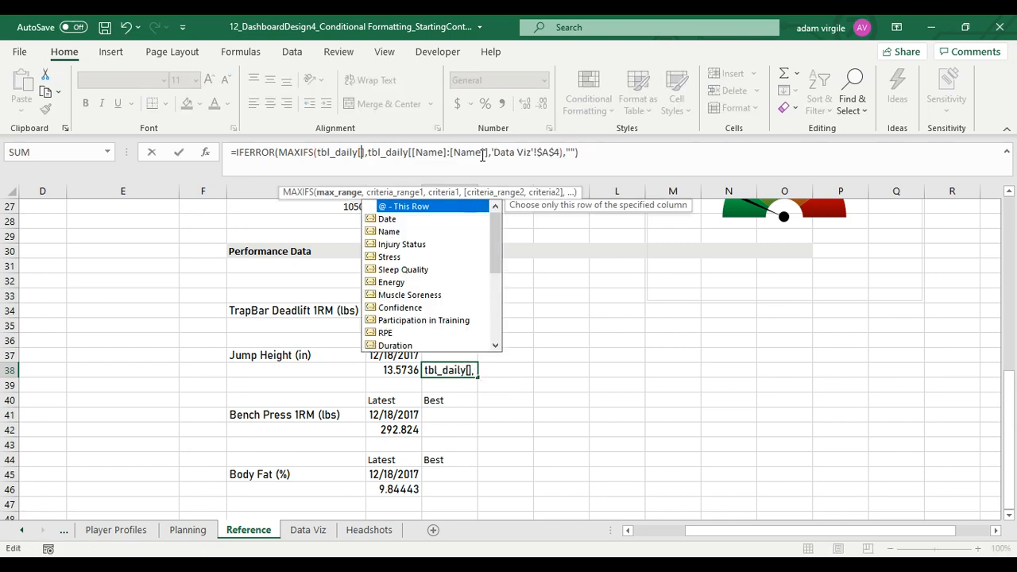
type("Jump")
key("Tab")
key("Return")
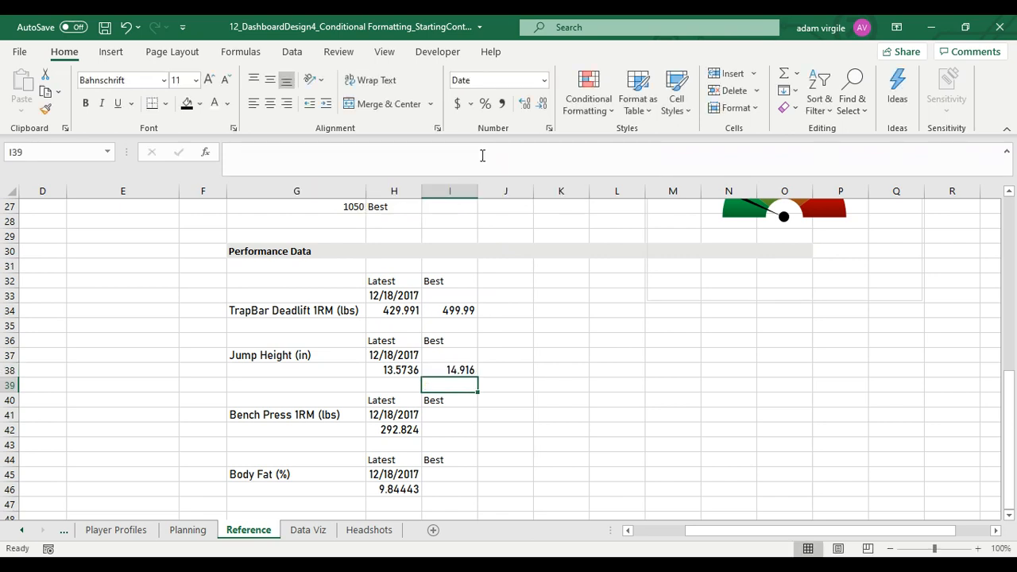
Copy the Best formula from I38 to I42 and set its max range to the Bench Press 1RM (lbs) column
key("Up")
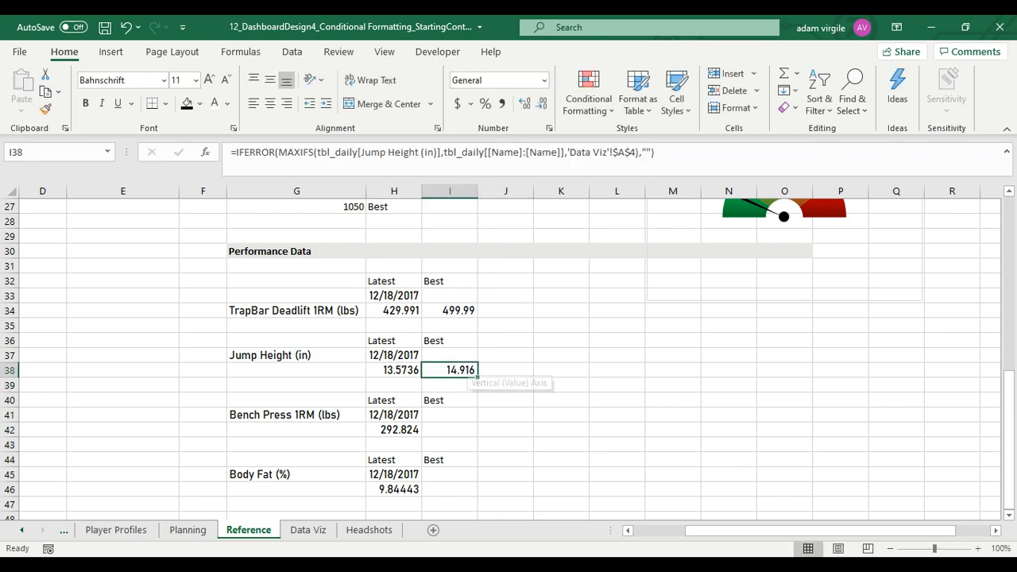
key("ctrl+c")
left_click(451, 423)
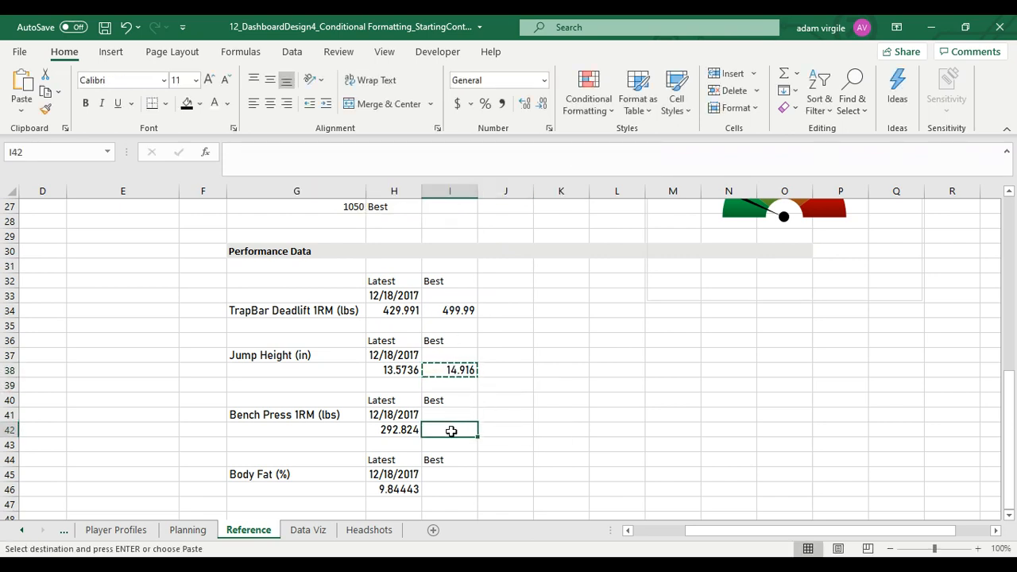
key("ctrl+v")
left_click_drag(362, 151, 439, 156)
type("Be")
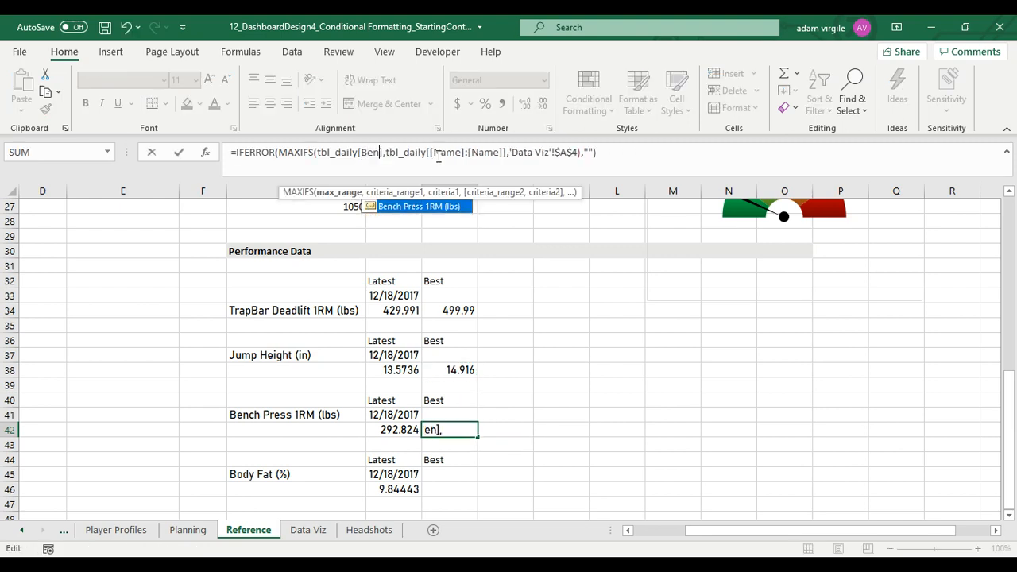
key("Tab")
key("Return")
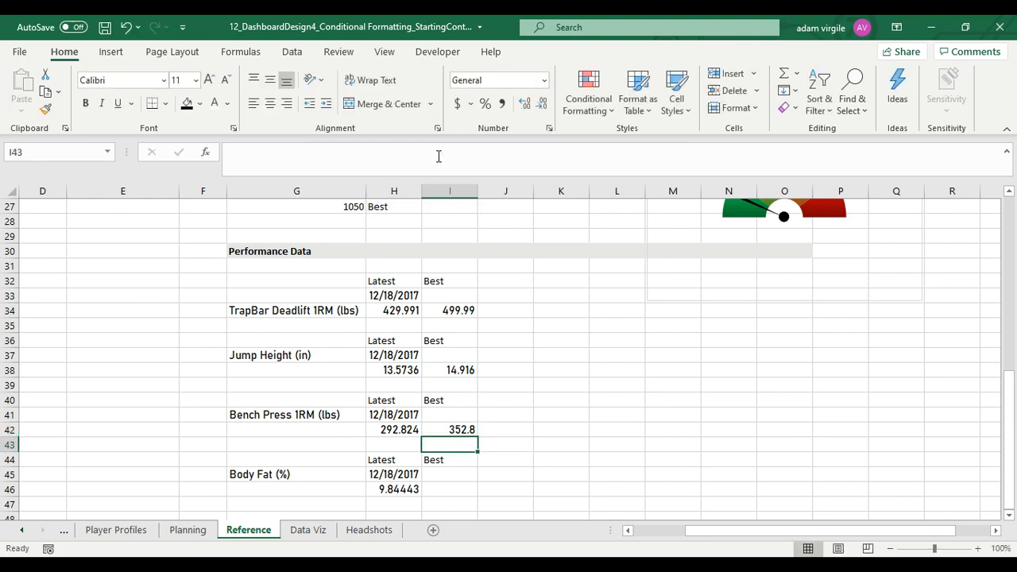
Copy the Best formula from I42 to I46 and set its max range to the Body Fat (%) column
left_click(450, 428)
key("ctrl+c")
left_click(453, 474)
left_click(452, 487)
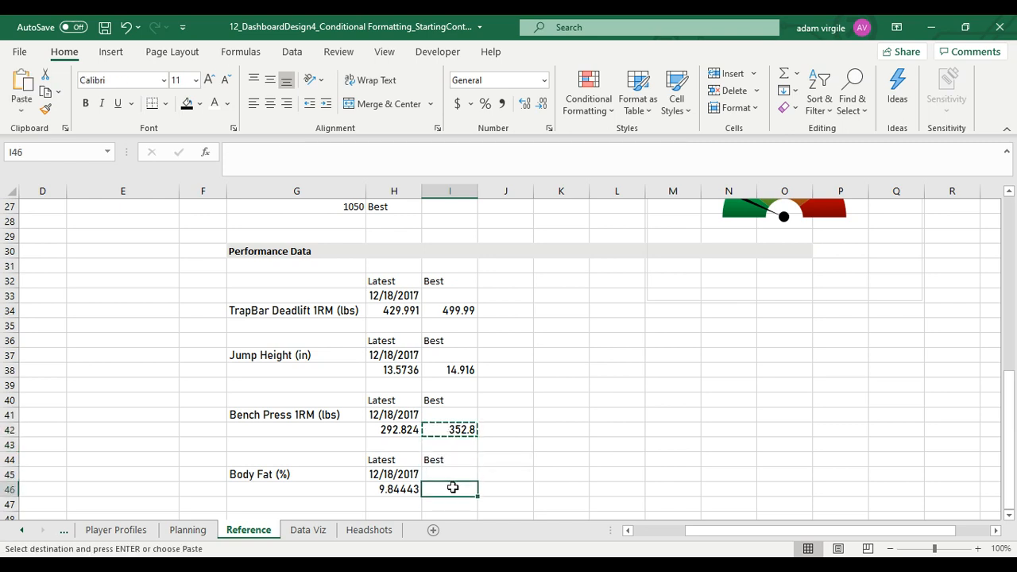
key("ctrl+v")
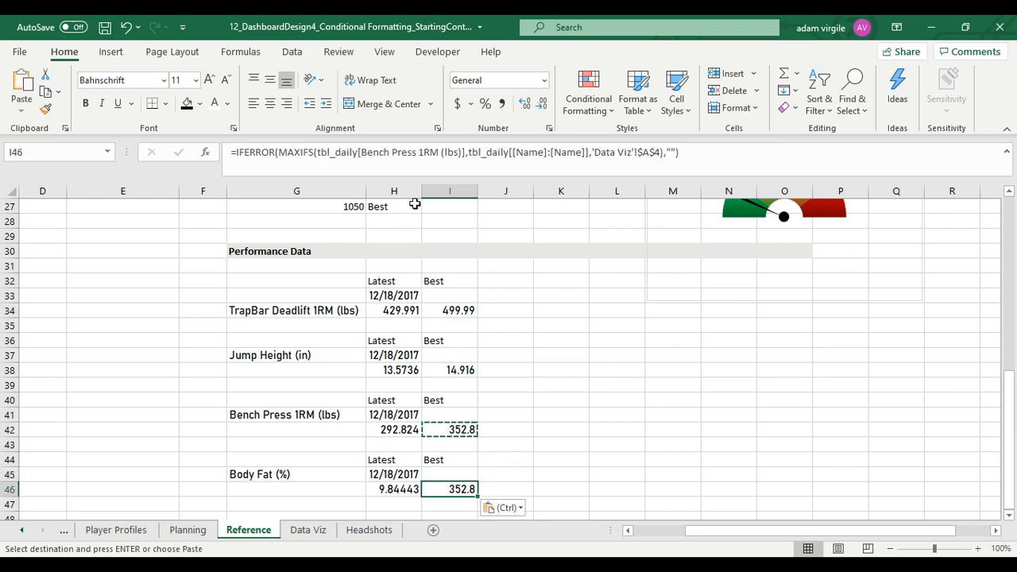
left_click(361, 152)
left_click_drag(376, 155, 474, 157)
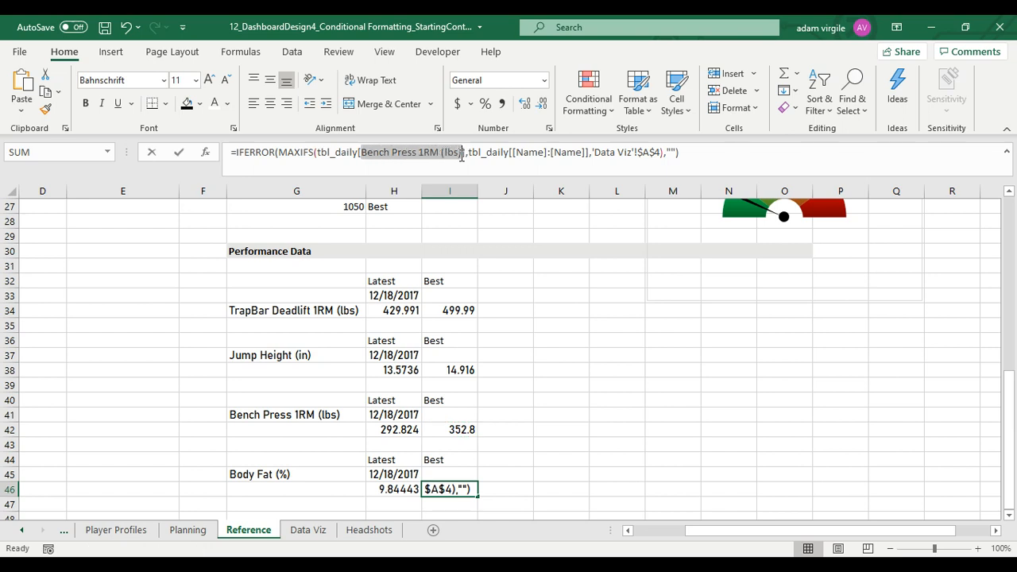
type("Body Fat (%)")
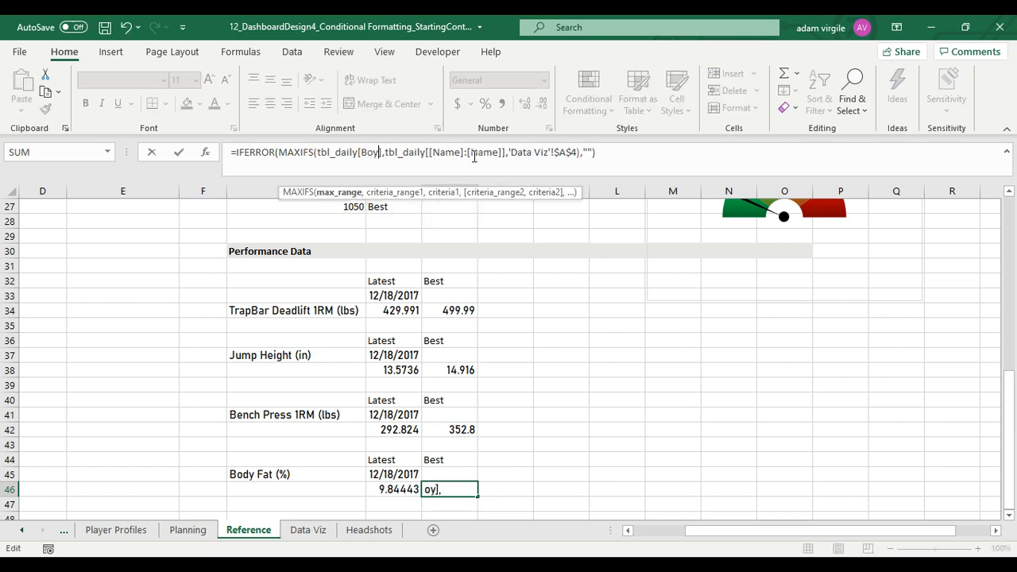
key("Return")
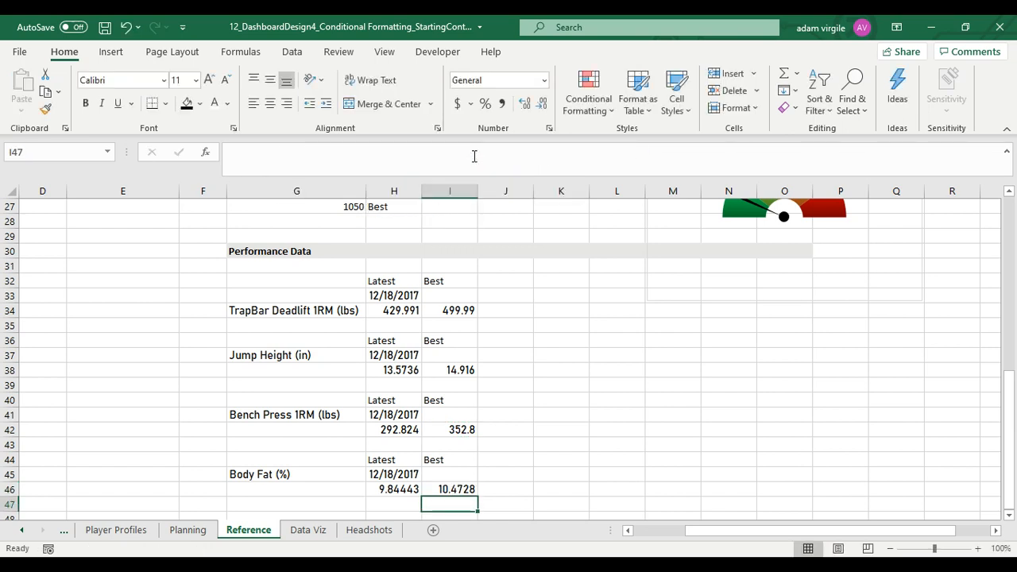
Change MAXIFS to MINIFS in the Body Fat (%) Best formula in I46
key("Up")
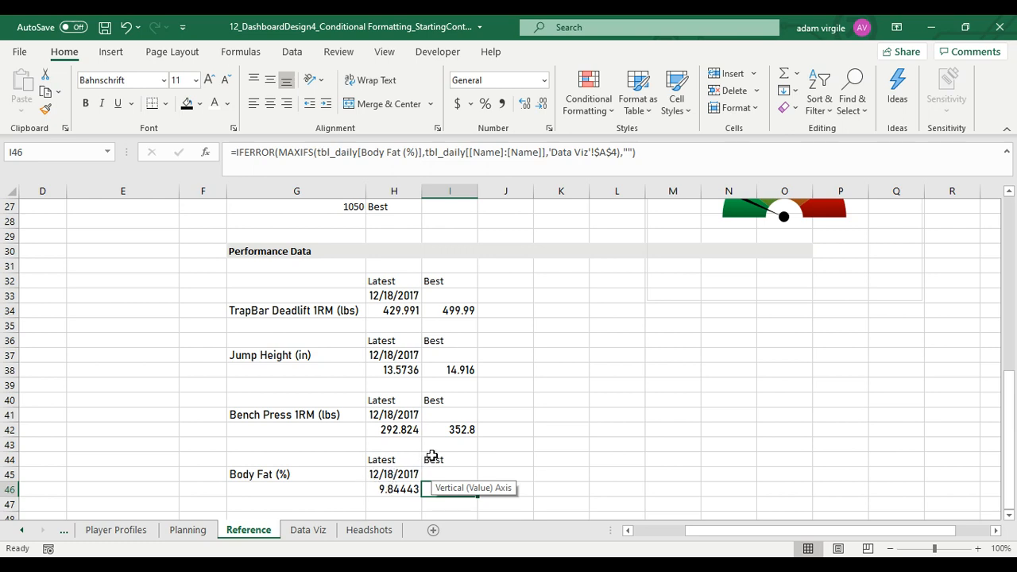
left_click(296, 152)
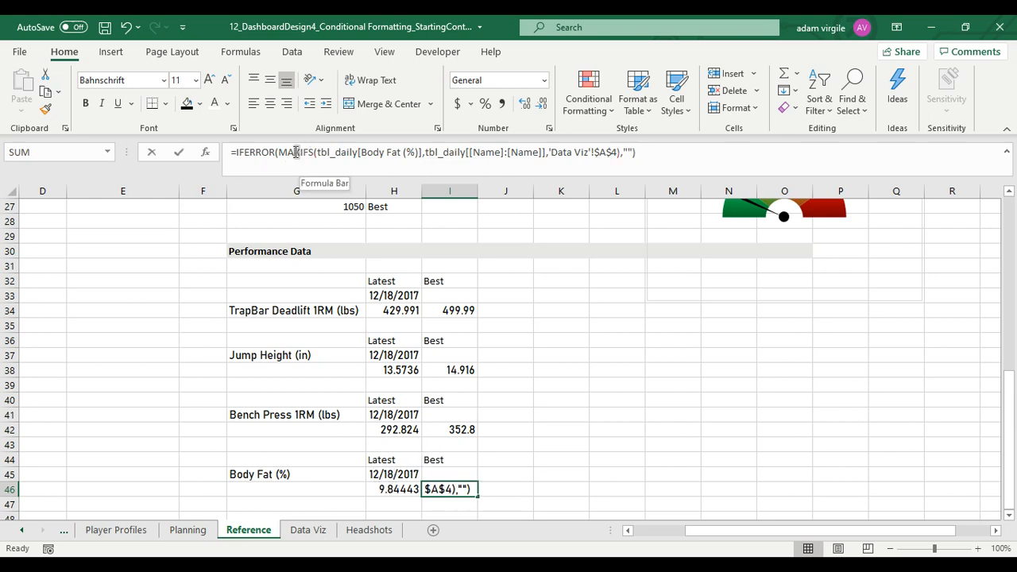
left_click_drag(295, 151, 283, 156)
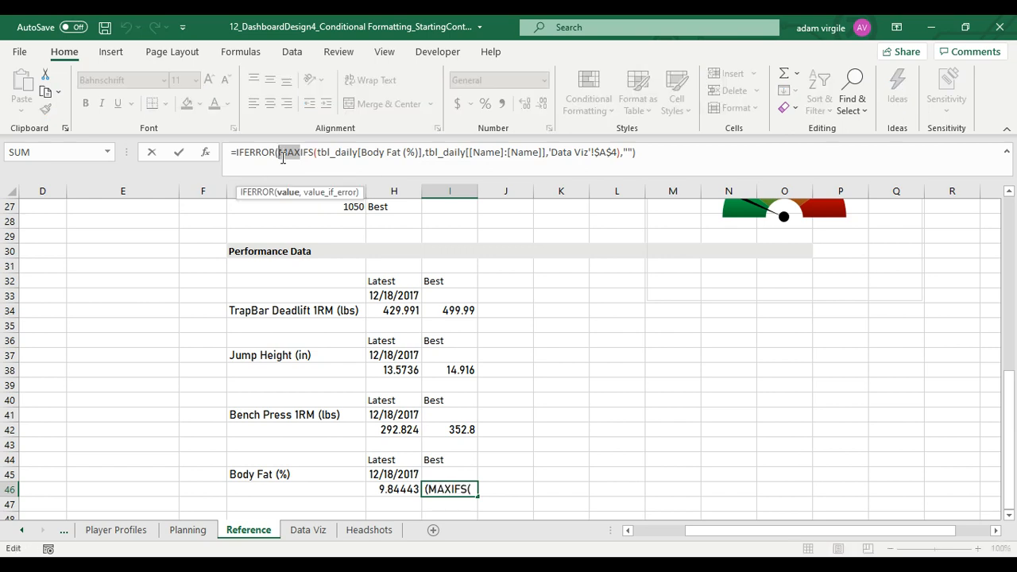
type("MIN")
left_click(334, 153)
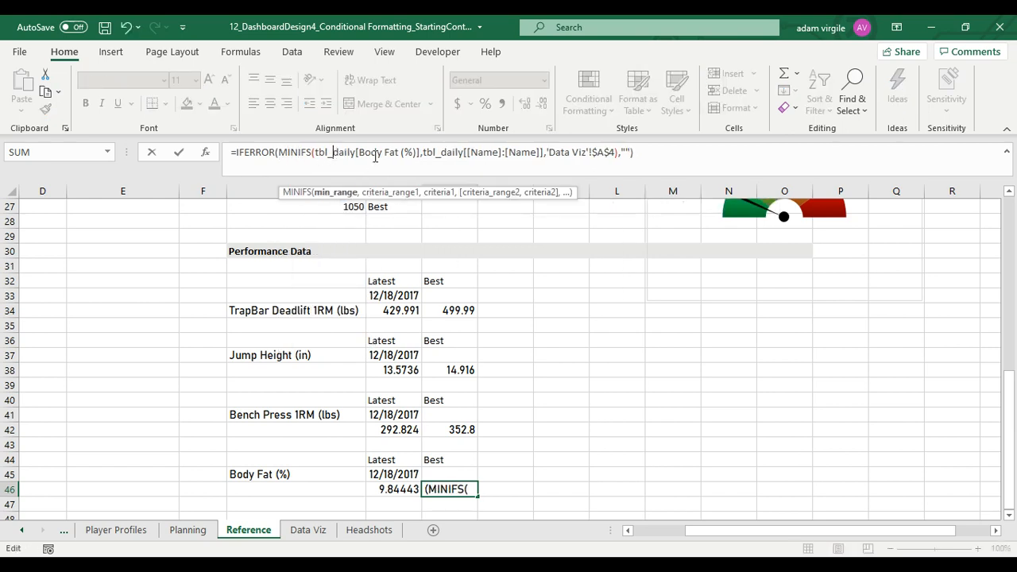
key("Return")
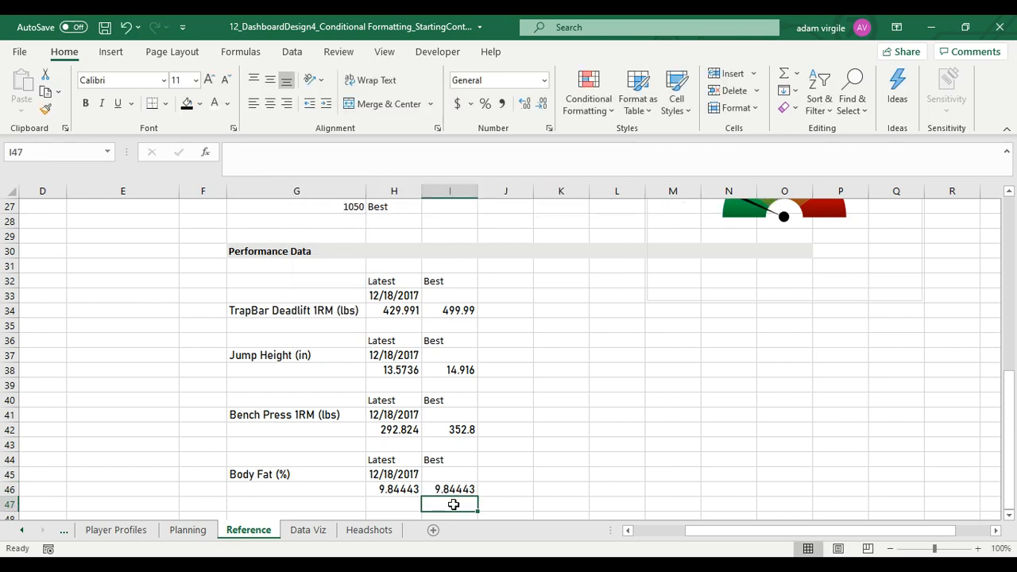
left_click(445, 488)
left_click(395, 470)
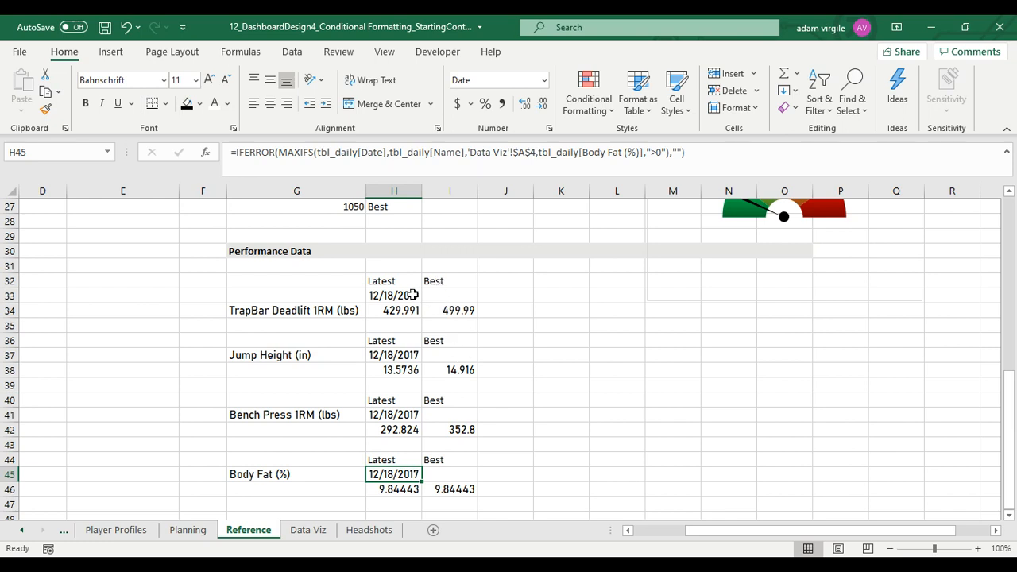
left_click(452, 297)
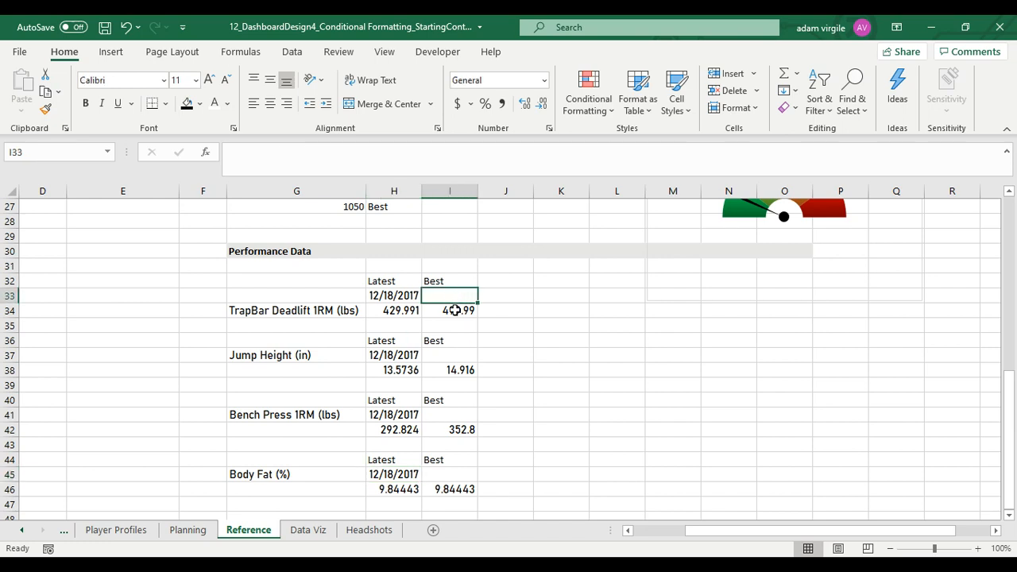
left_click(454, 310)
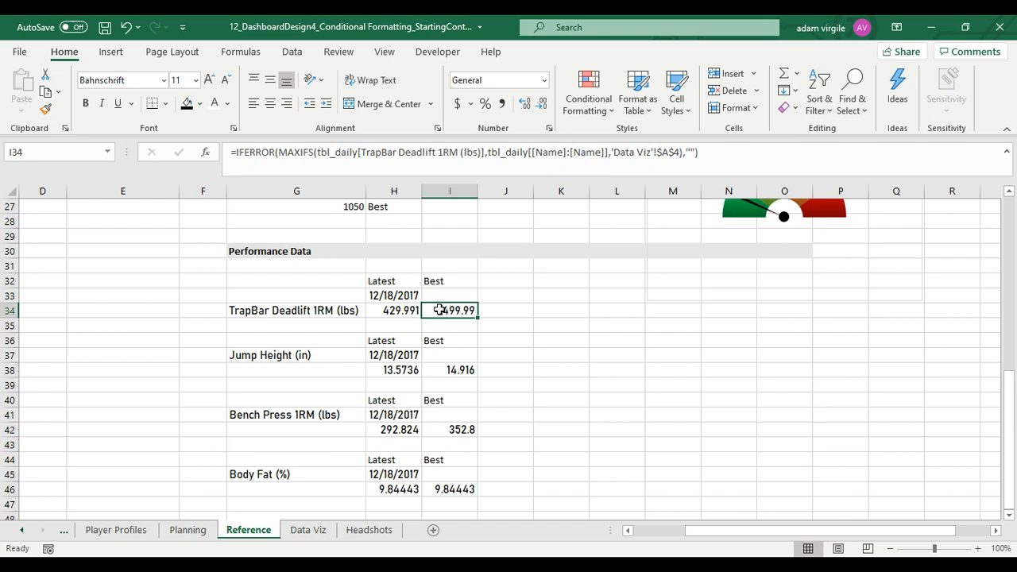
Start an INDEX formula in I33 for the TrapBar Deadlift Best date, using tbl_performance[Date] as the array
left_click(450, 294)
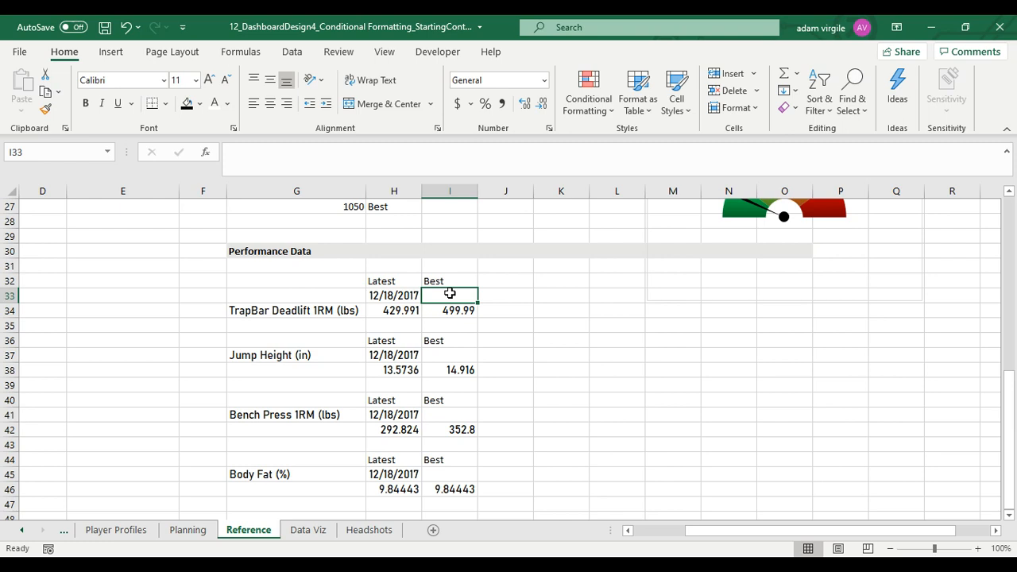
type("=INDEX(")
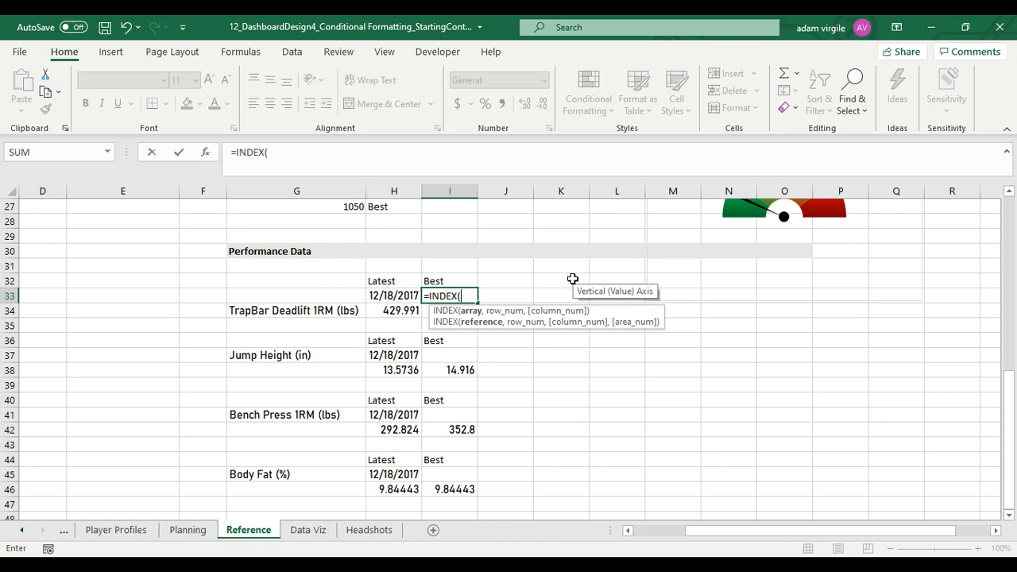
type("tbl")
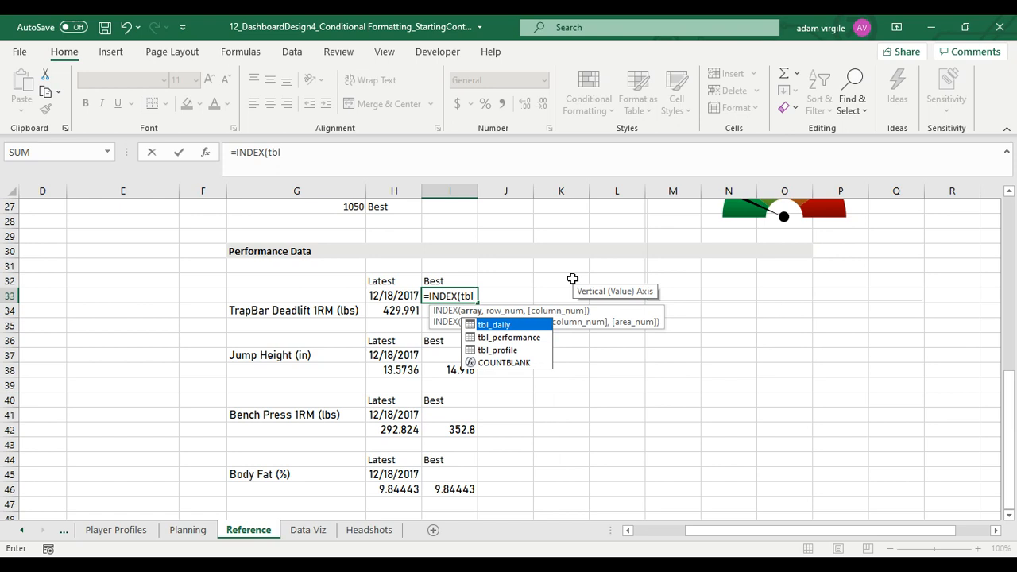
key("Tab")
key("BackSpace")
key("BackSpace")
key("BackSpace")
key("BackSpace")
key("BackSpace")
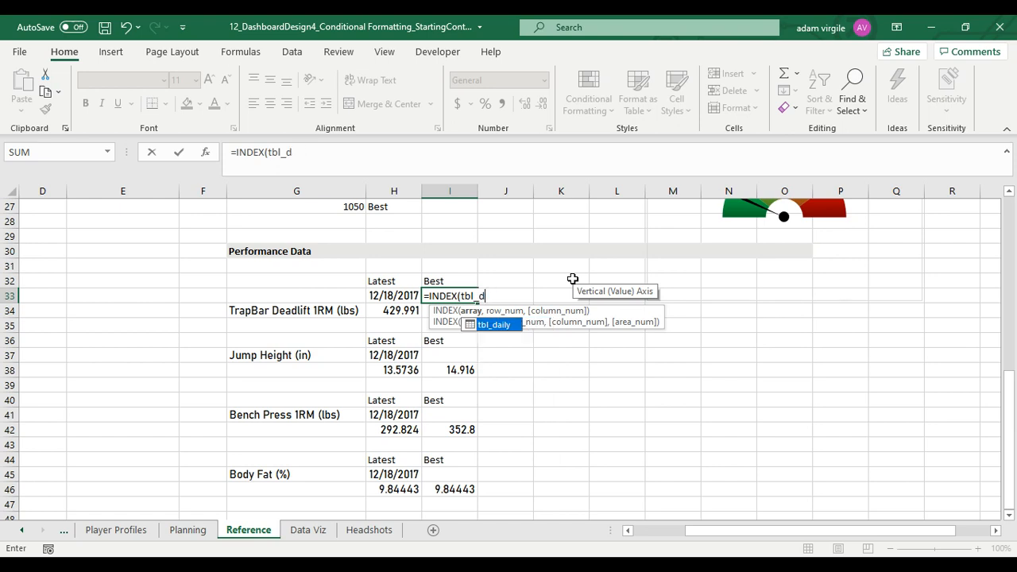
type("p")
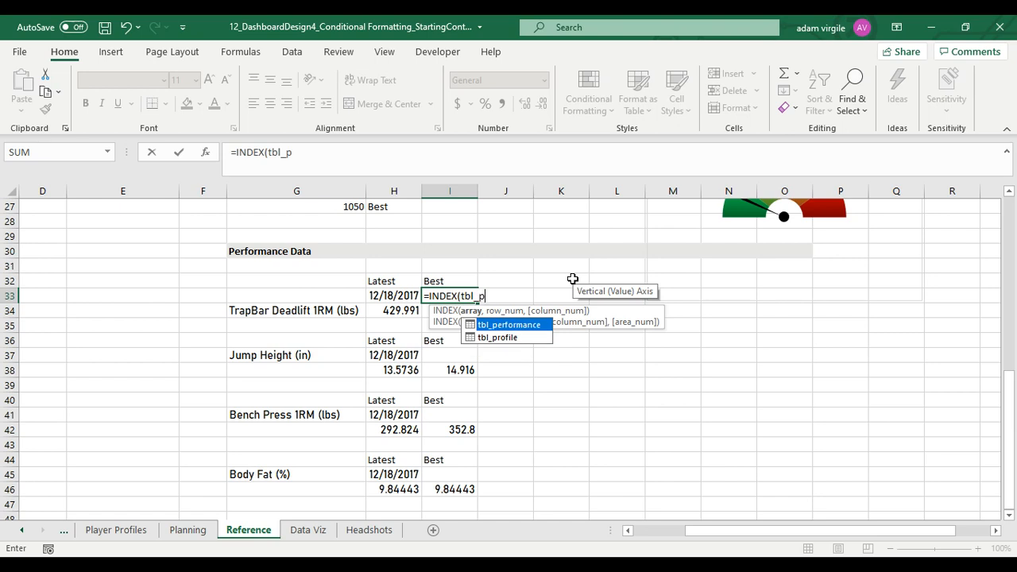
type("er")
key("Tab")
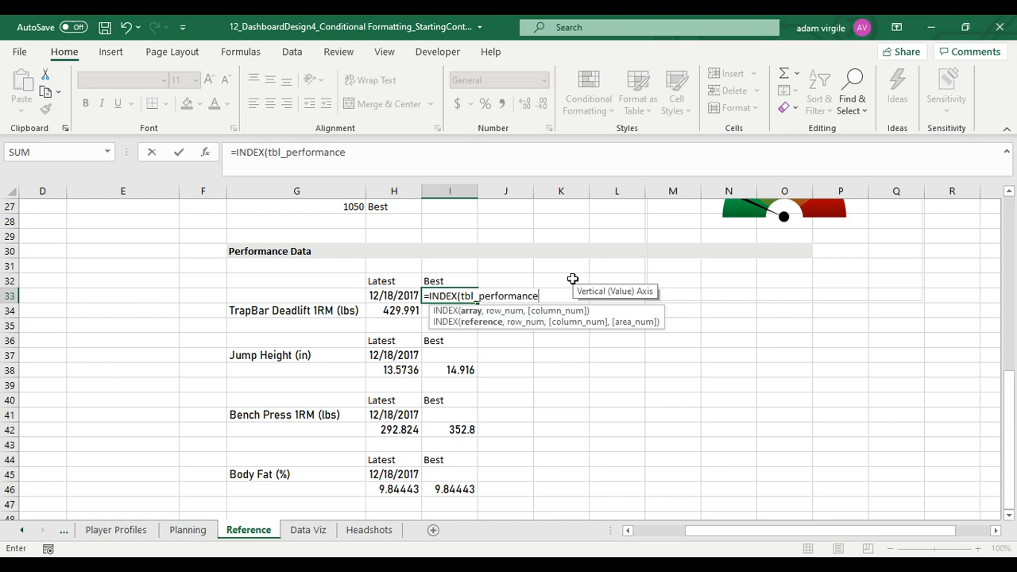
type("[Date")
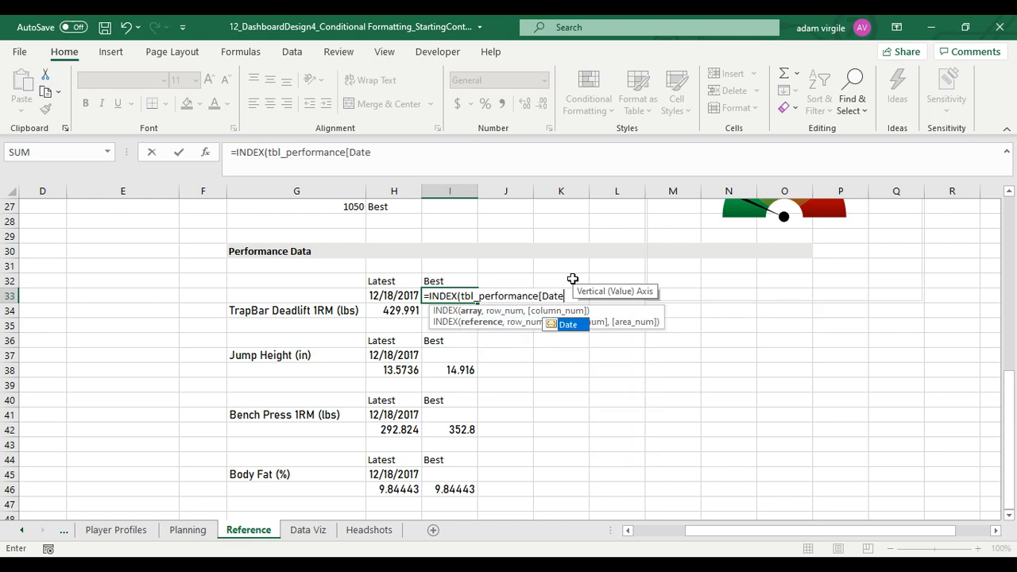
type("]")
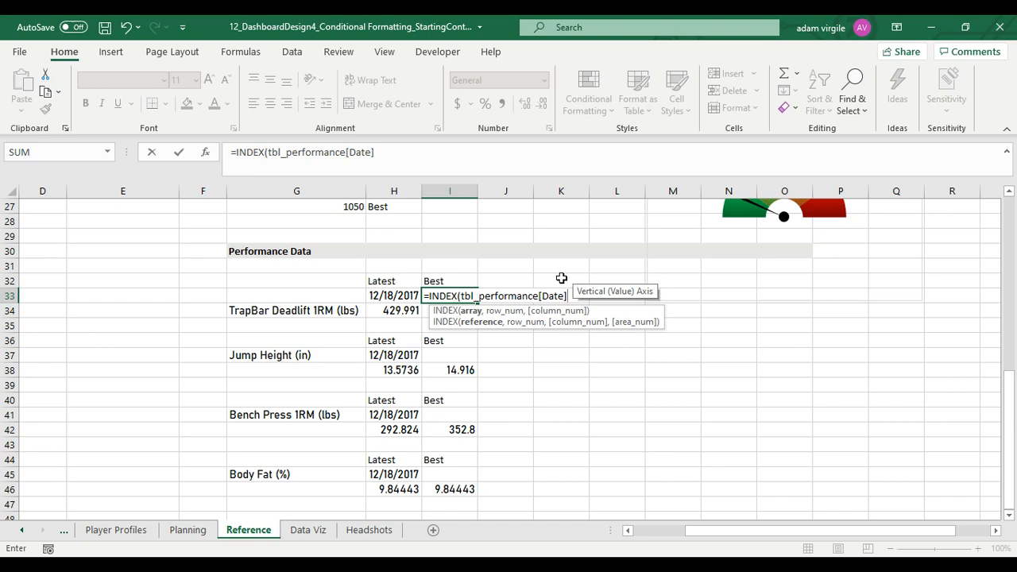
Nest a MATCH with lookup value 1 as the row number and begin its lookup array with the condition (tbl_performance[Name]=
type(",MATCH")
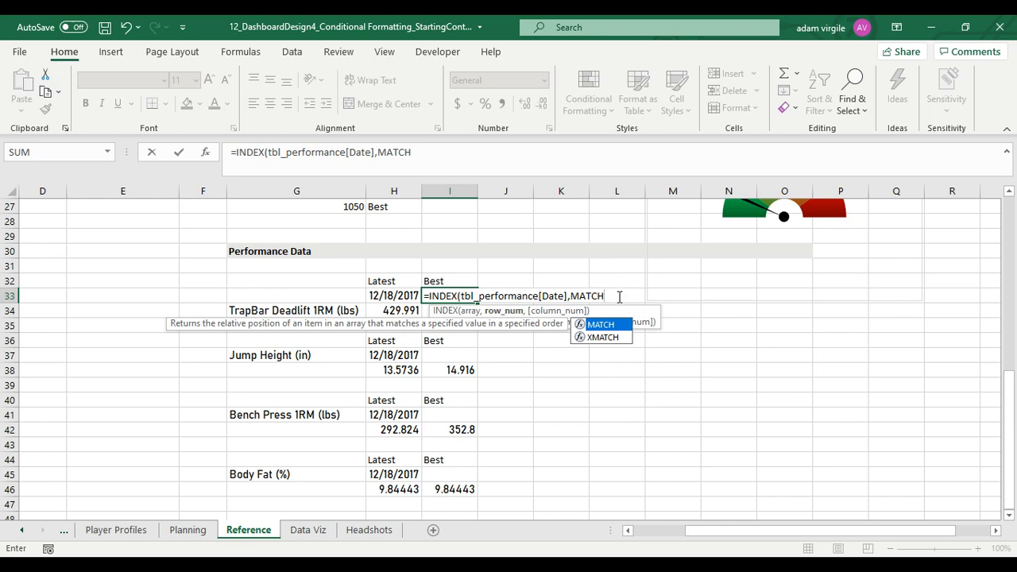
type("(")
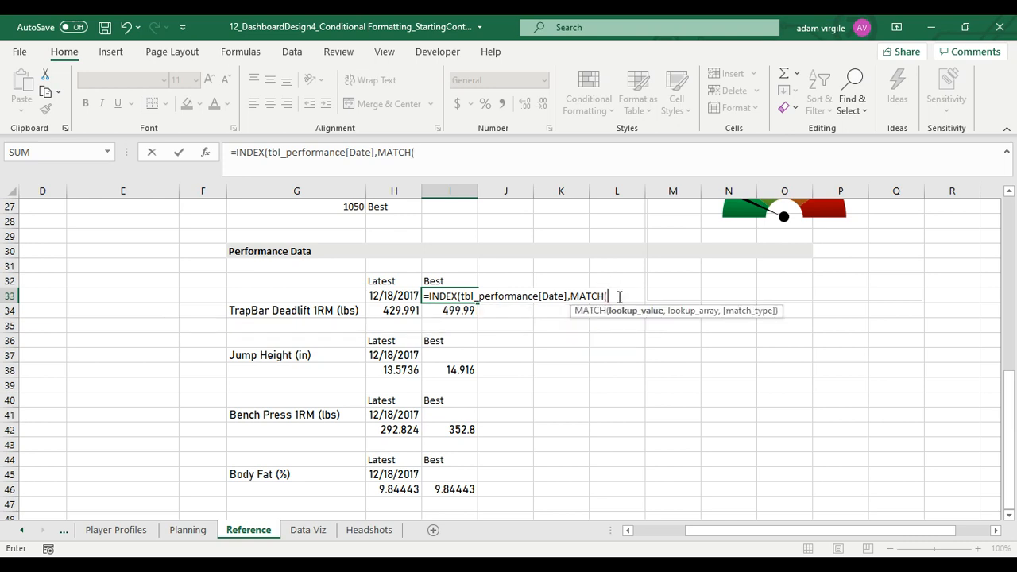
type("1,")
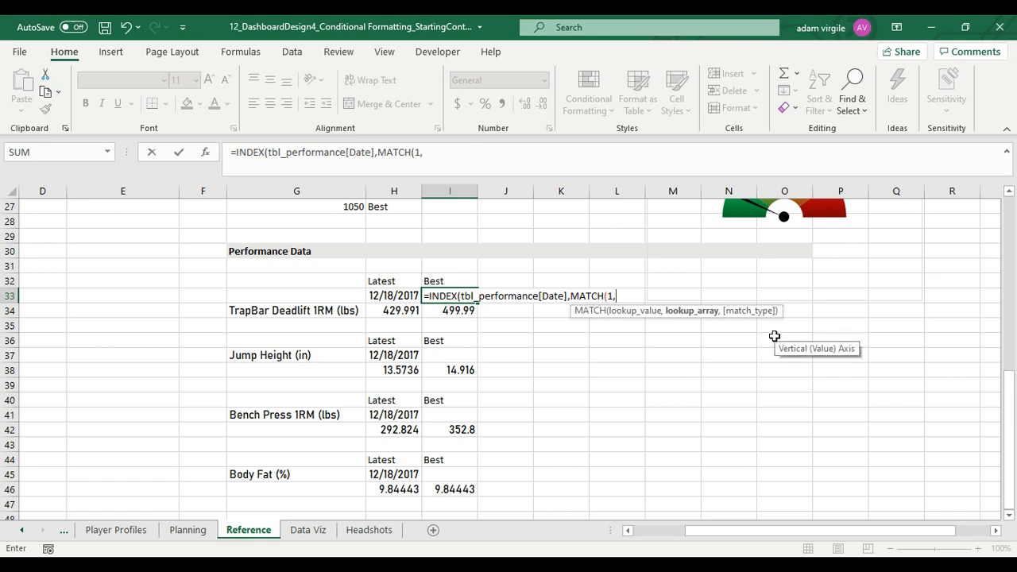
type("(tbl")
key("Escape")
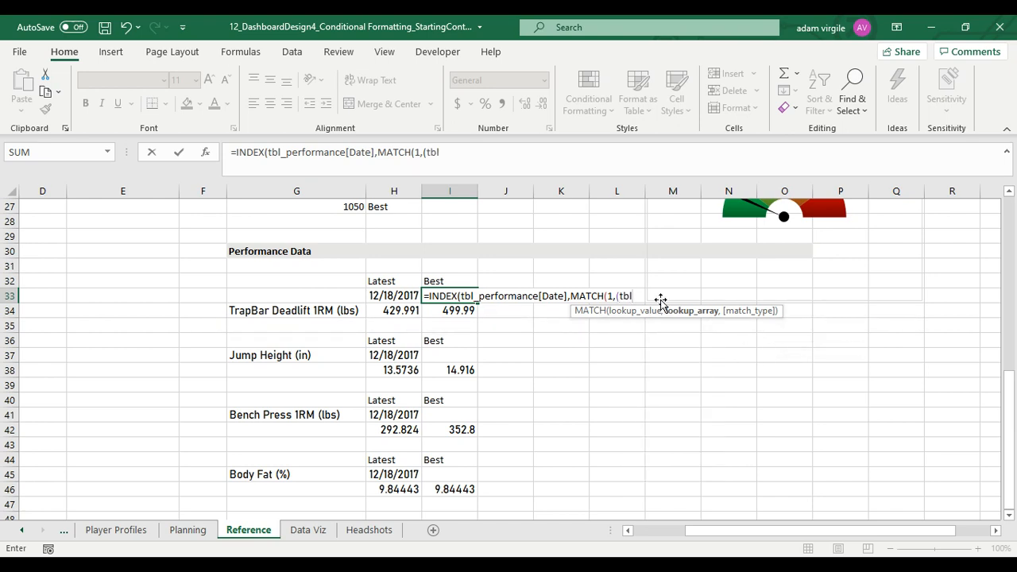
type("_")
key("Down")
key("Tab")
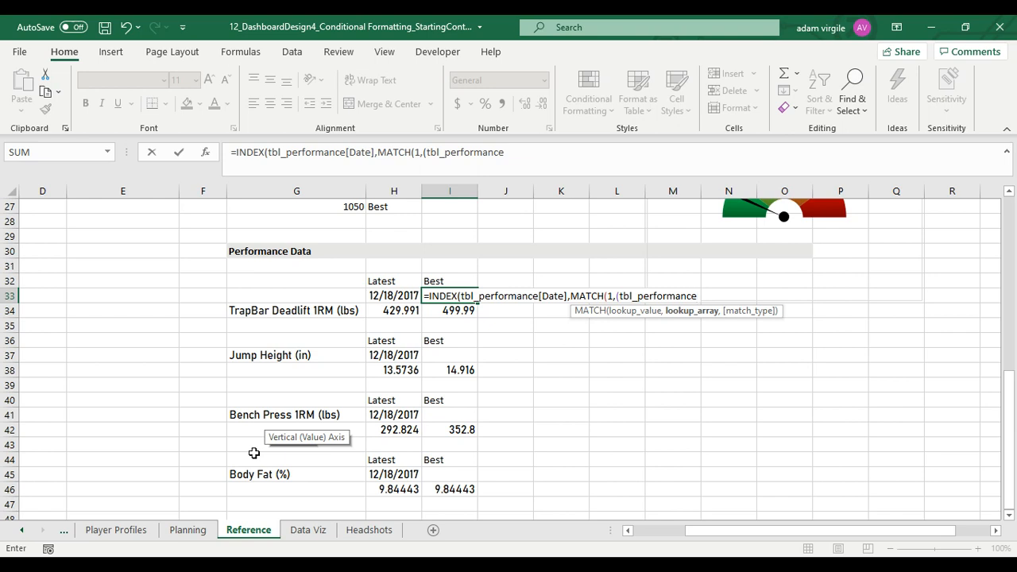
type("[Tr")
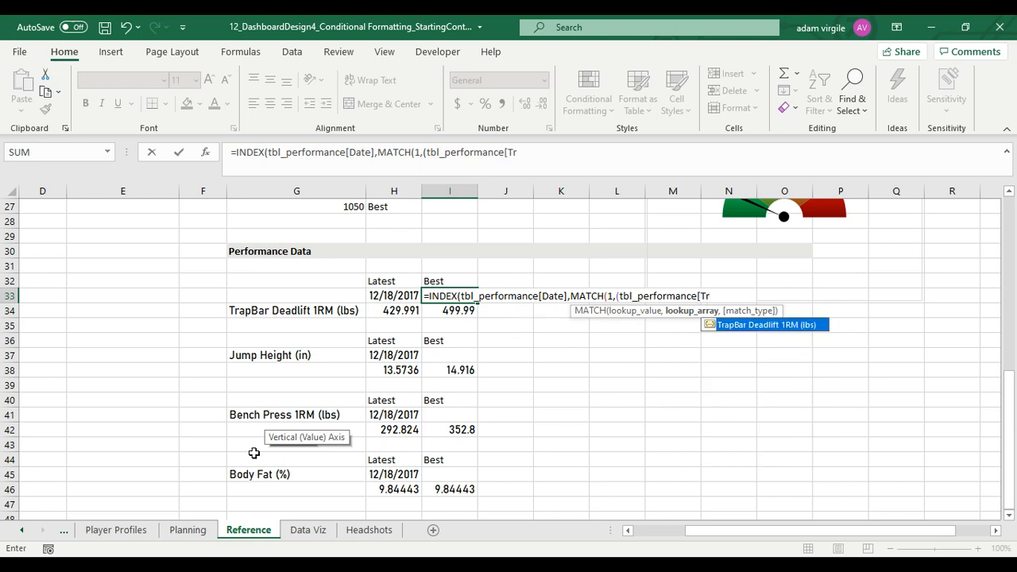
key("BackSpace")
key("BackSpace")
type("Name")
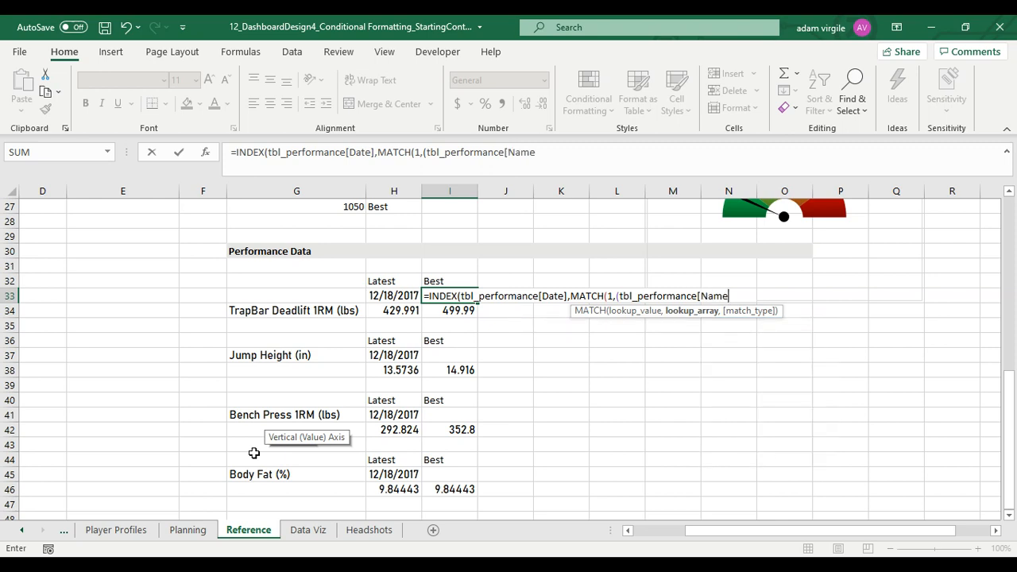
type("]=")
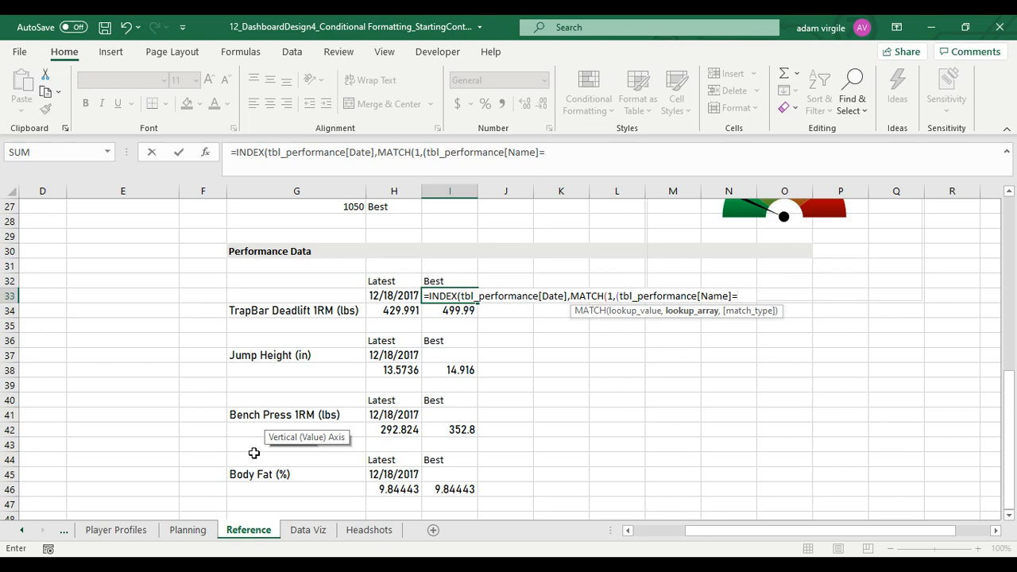
Set the Name condition equal to the selected athlete's cell on the Data Viz sheet, as the absolute reference $A$4
left_click(306, 530)
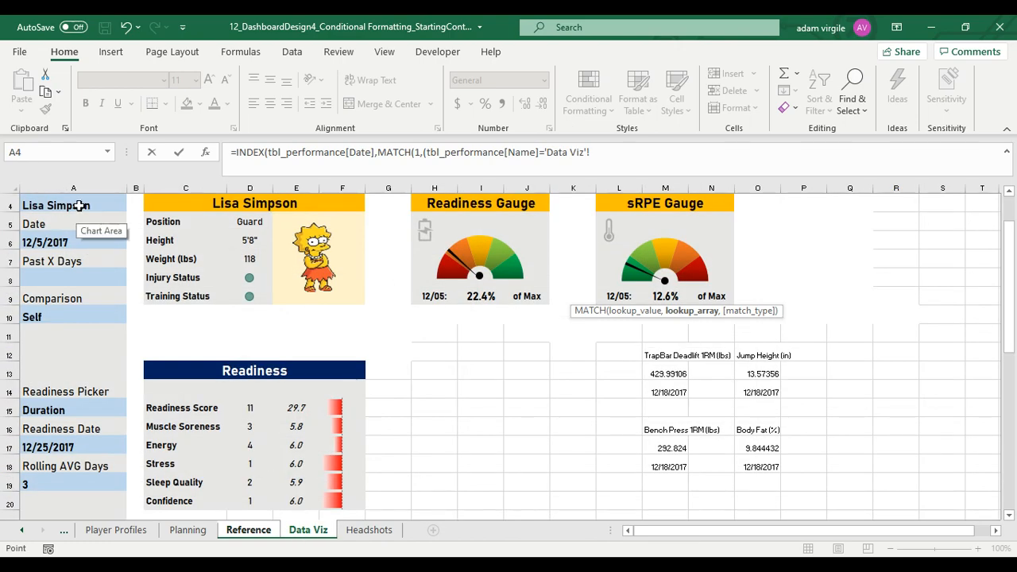
scroll(90, 254, "up", 1)
left_click(90, 253)
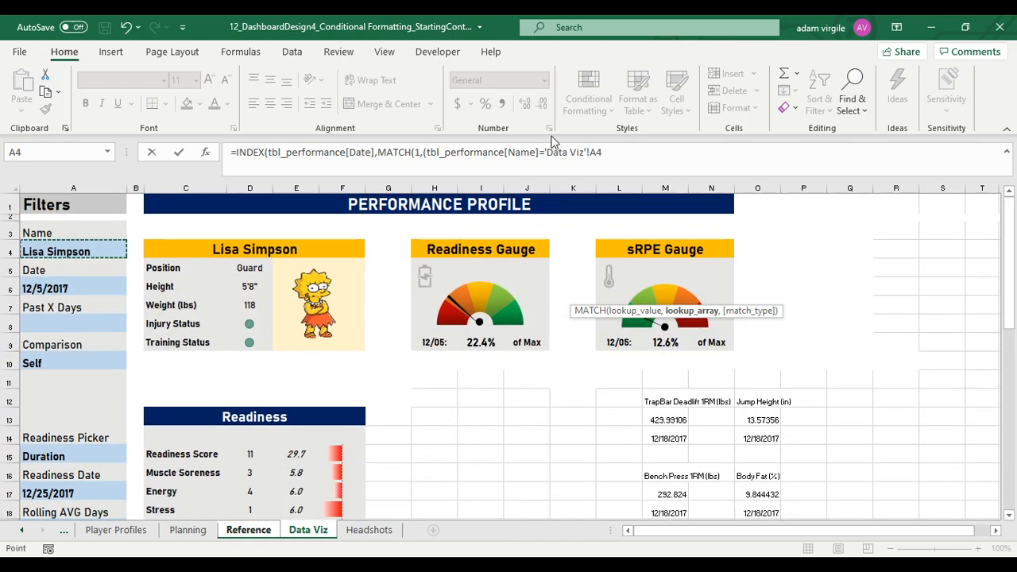
key("F4")
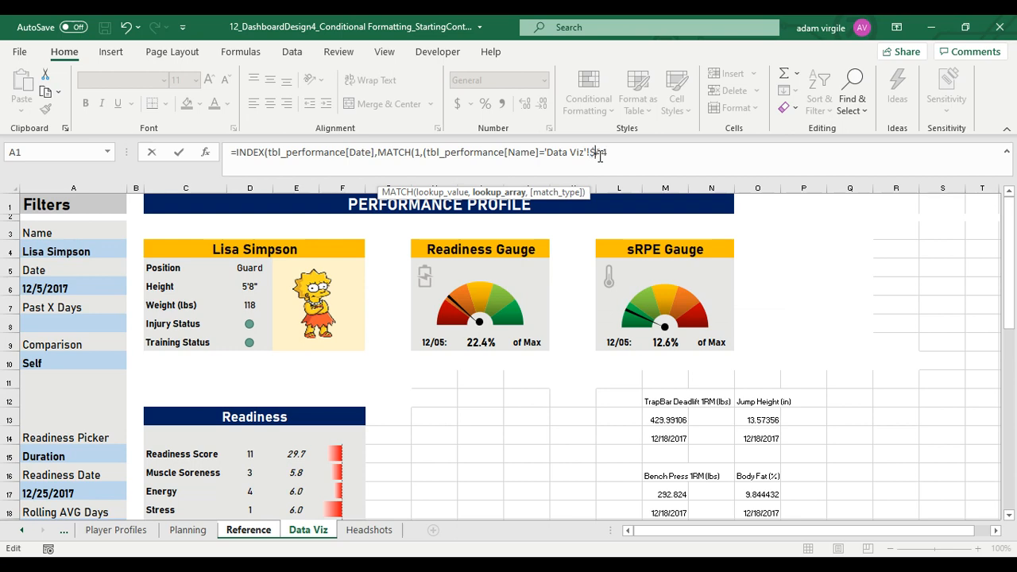
Close the Name condition and multiply it by a second equality condition on tbl_performance[TrapBar Deadlift 1RM (lbs)]
type("$4)*(tbl")
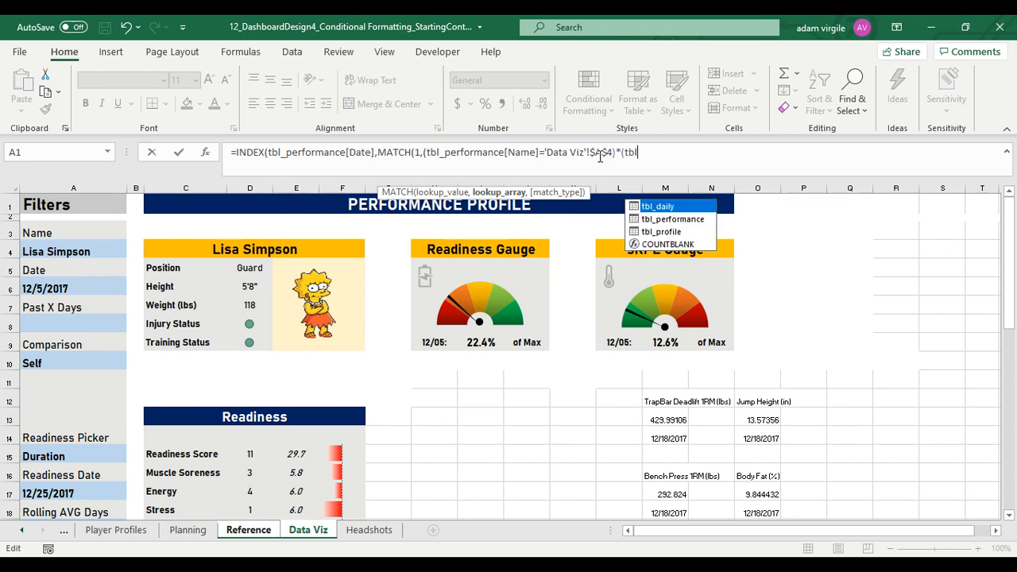
key("Down")
key("Tab")
type("[Trap")
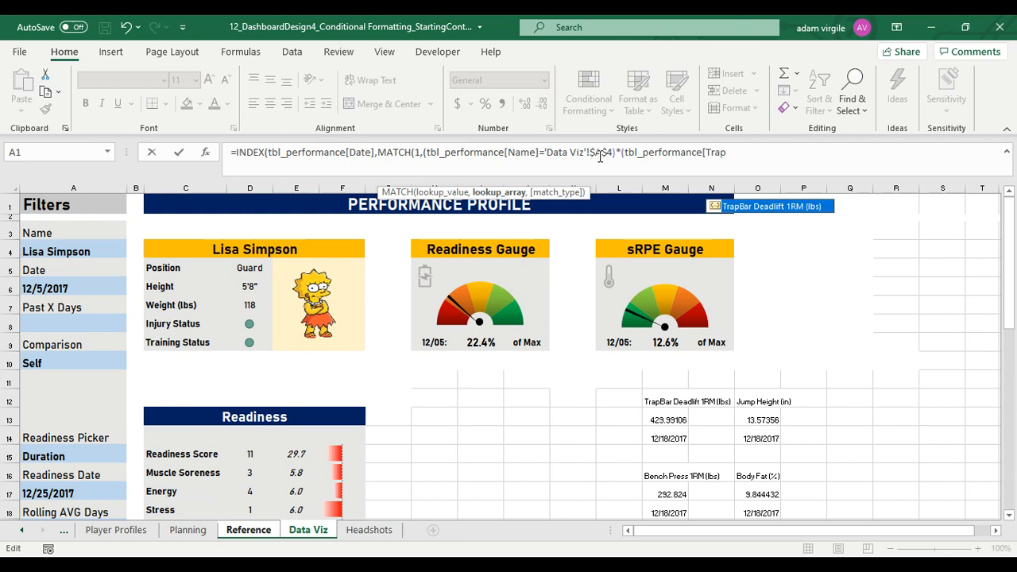
key("Tab")
type("]")
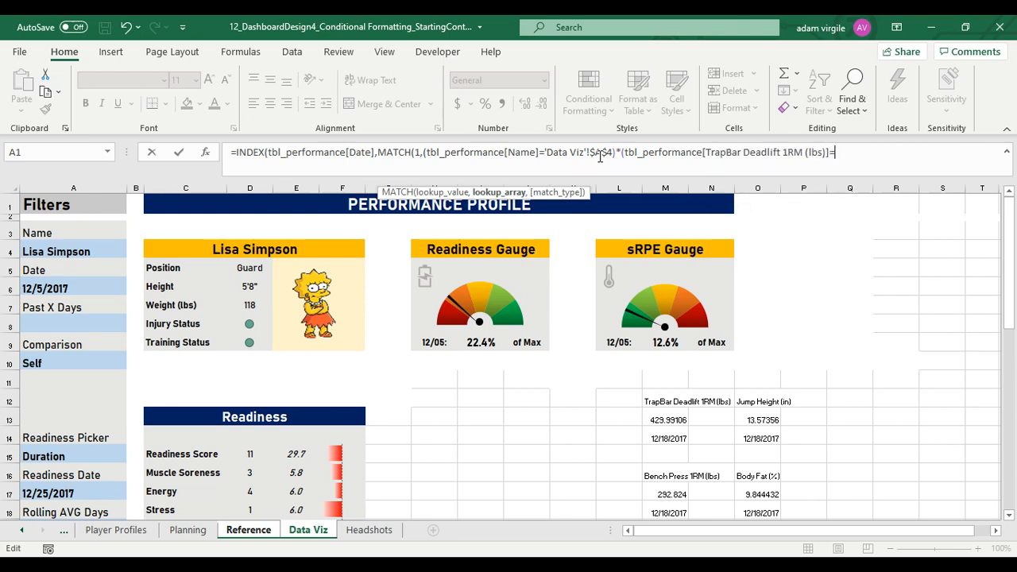
type("=")
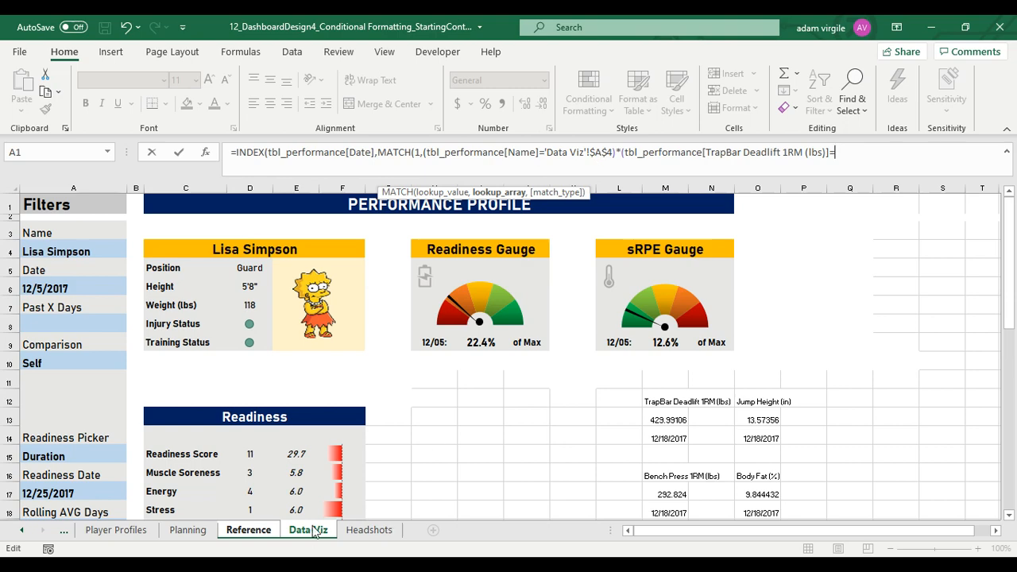
Set the TrapBar Deadlift condition in I33's formula equal to the Best value cell I34 on the Reference sheet
left_click(252, 530)
left_click_drag(886, 152, 838, 156)
key("BackSpace")
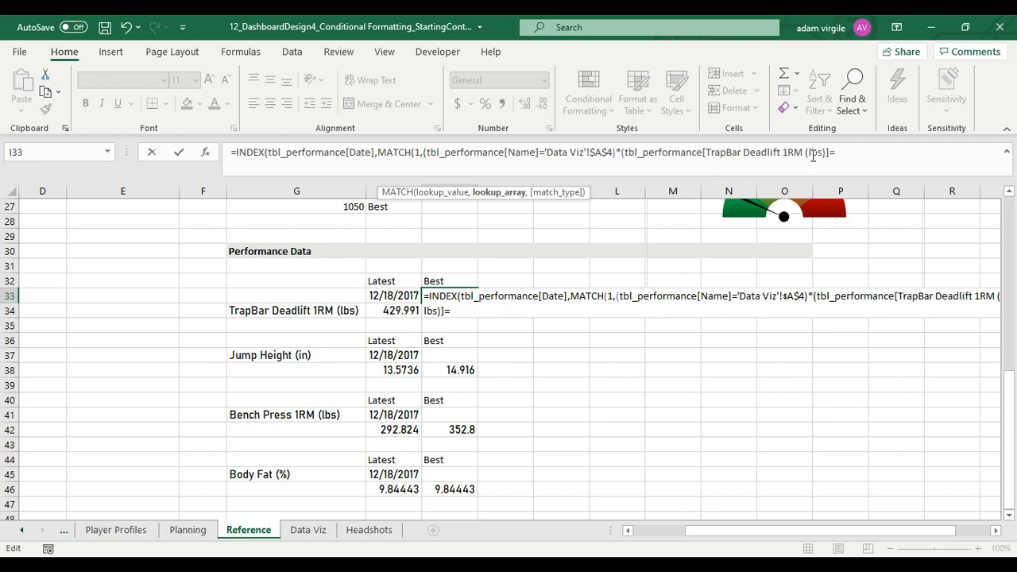
left_click(450, 324)
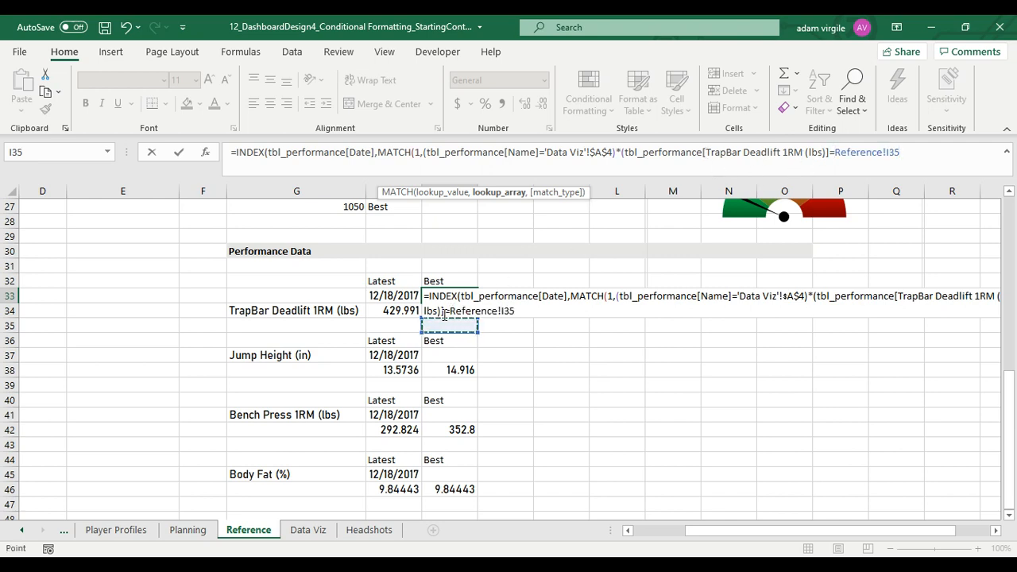
key("Up")
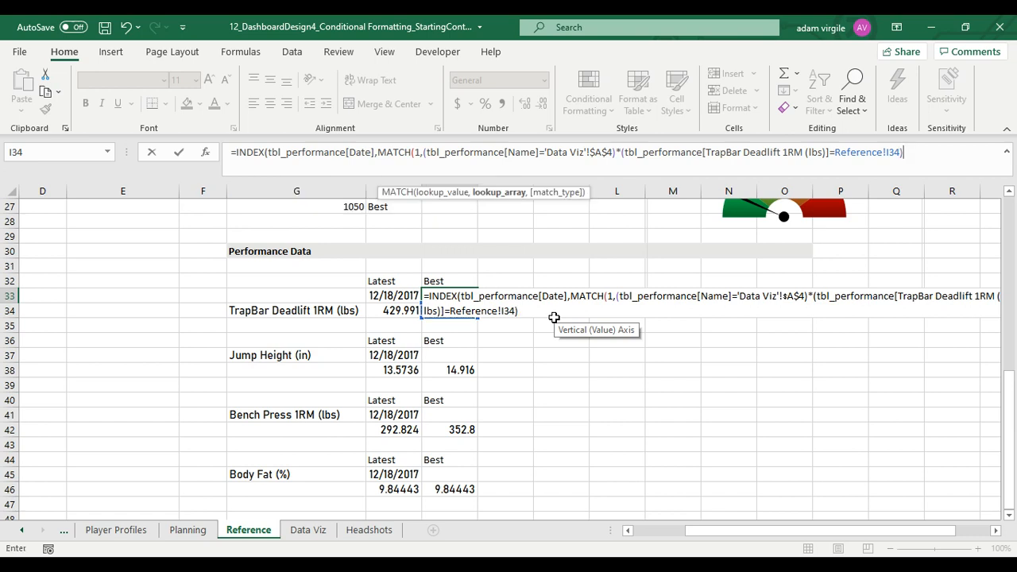
Finish the INDEX-MATCH formula in I33 with match type 0 for an exact match and enter it
type(",0")
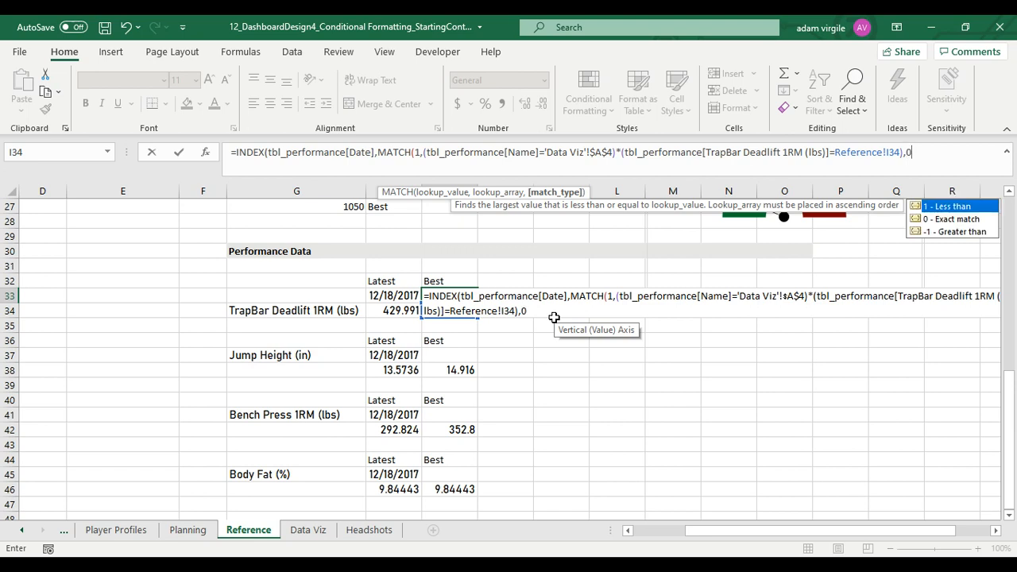
type("))")
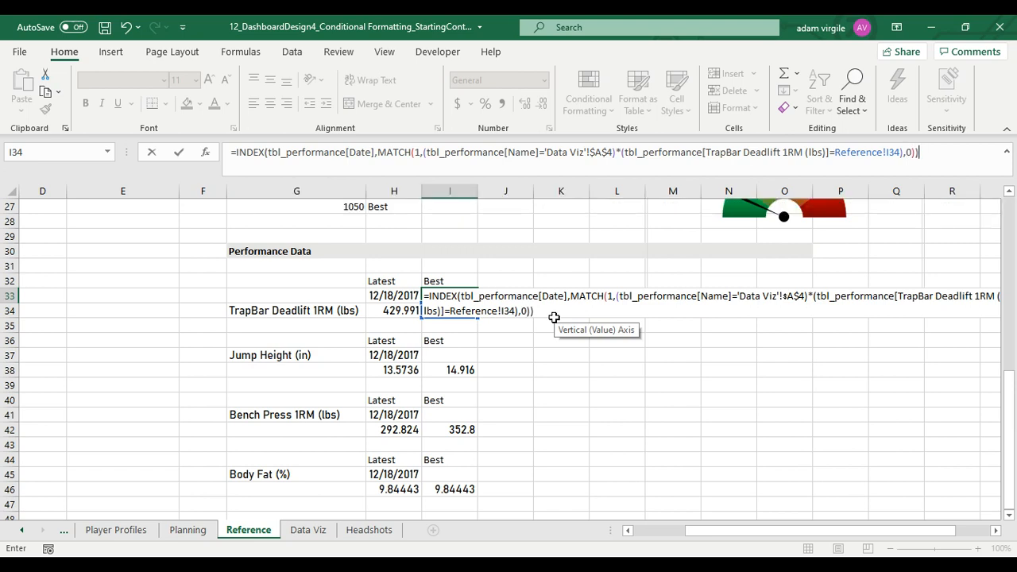
key("Return")
key("Up")
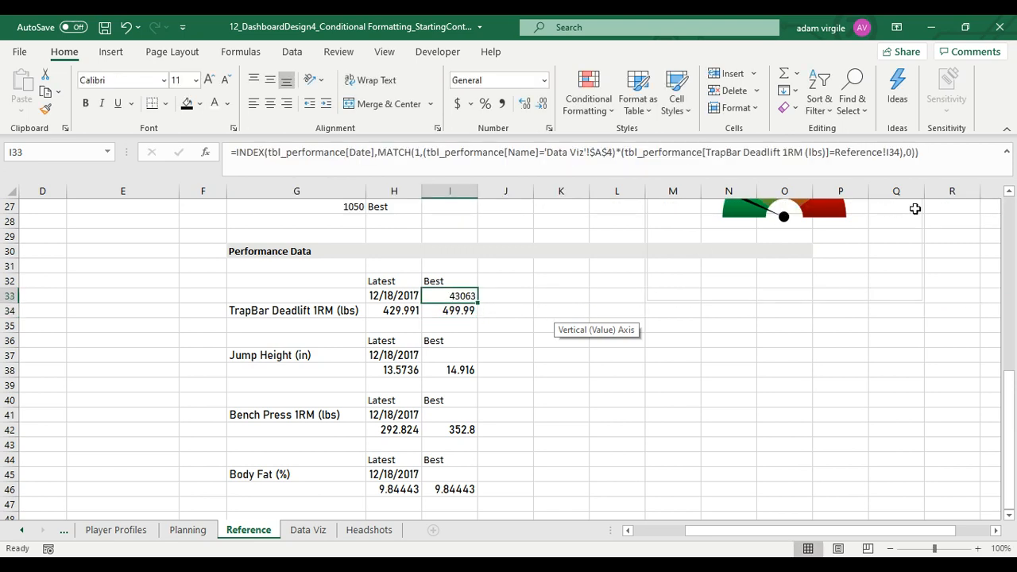
left_click(916, 163)
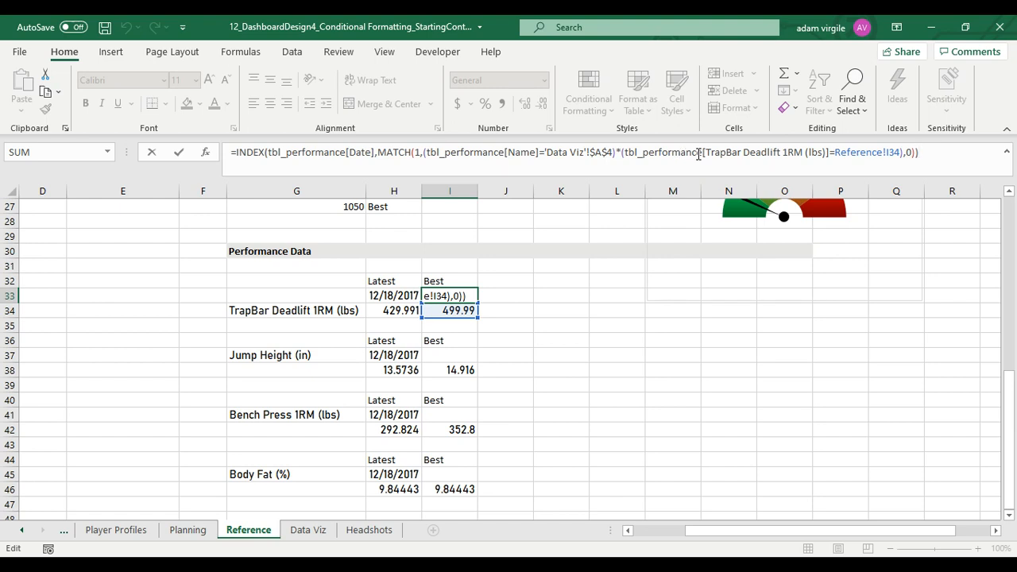
key("ctrl+Return")
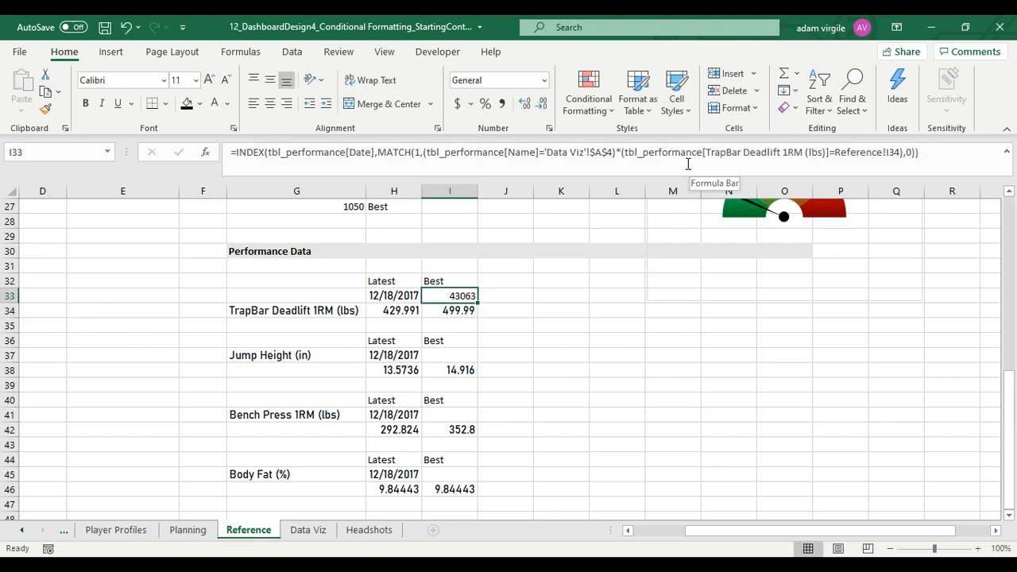
Format the TrapBar Deadlift Best date in I33 as Short Date
left_click(486, 81)
type("Short Date")
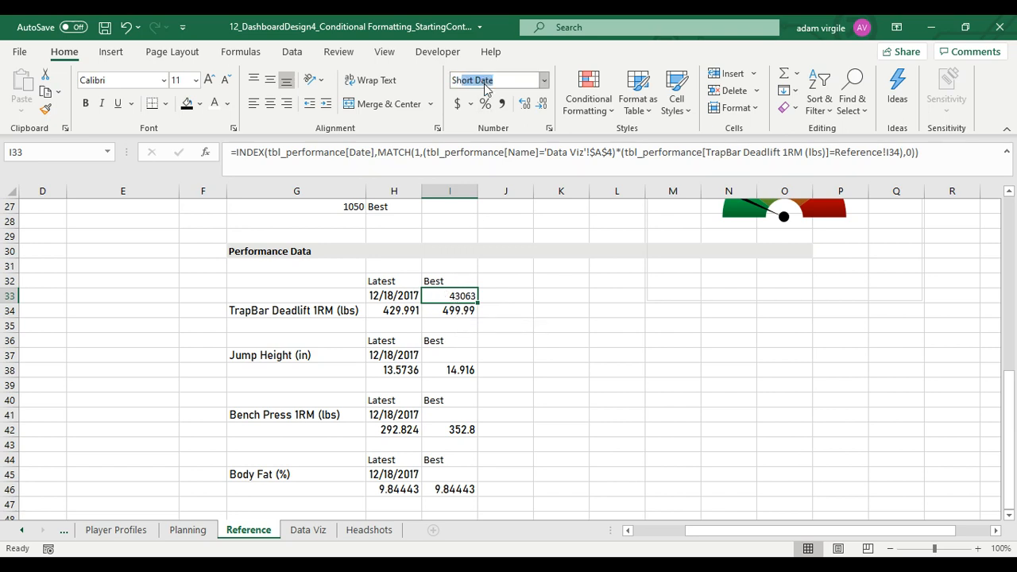
key("Return")
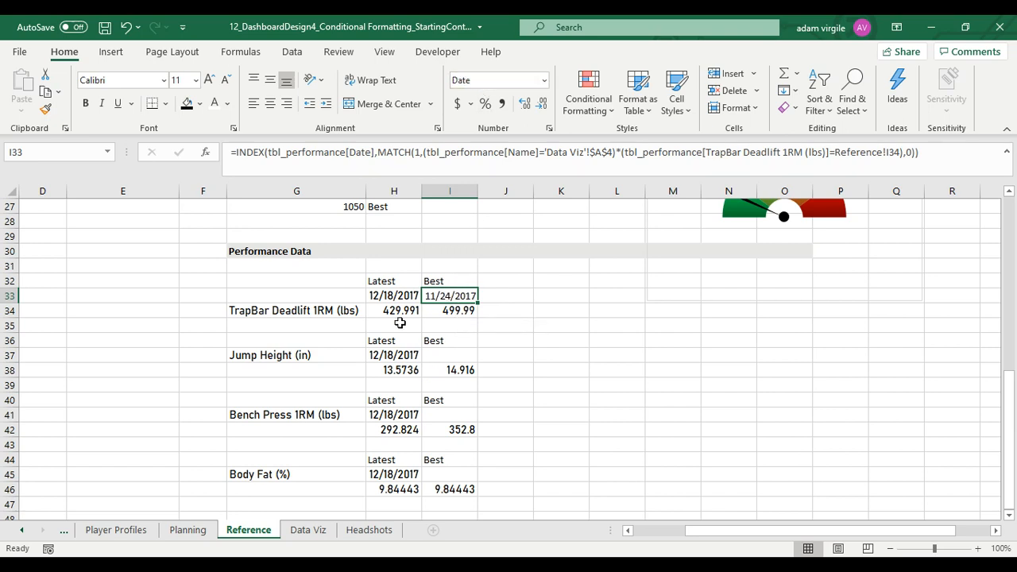
Copy only the formatting of the Latest date in H33 onto the Best date in I33
left_click(389, 296)
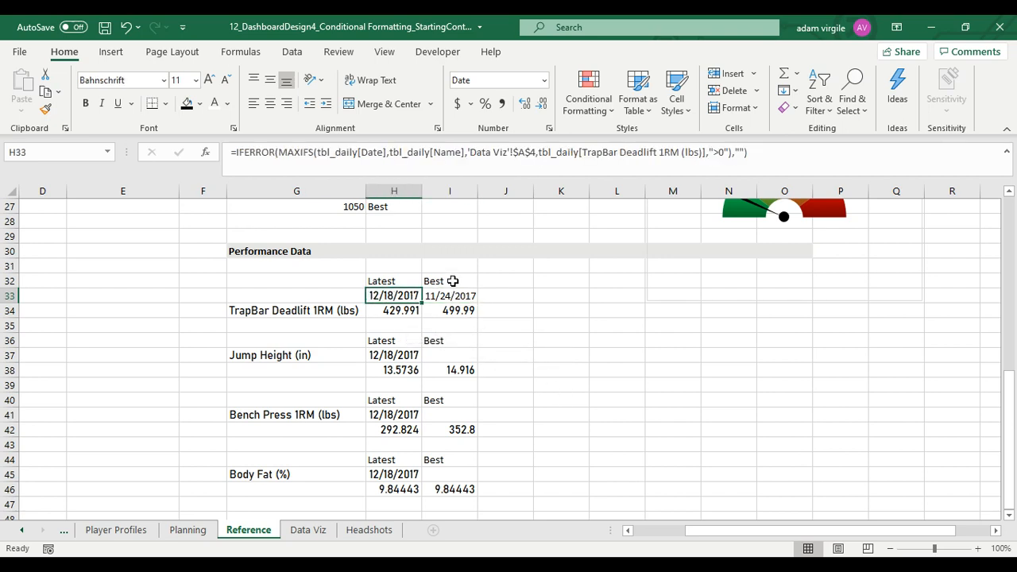
key("ctrl+c")
left_click(450, 295)
right_click(450, 295)
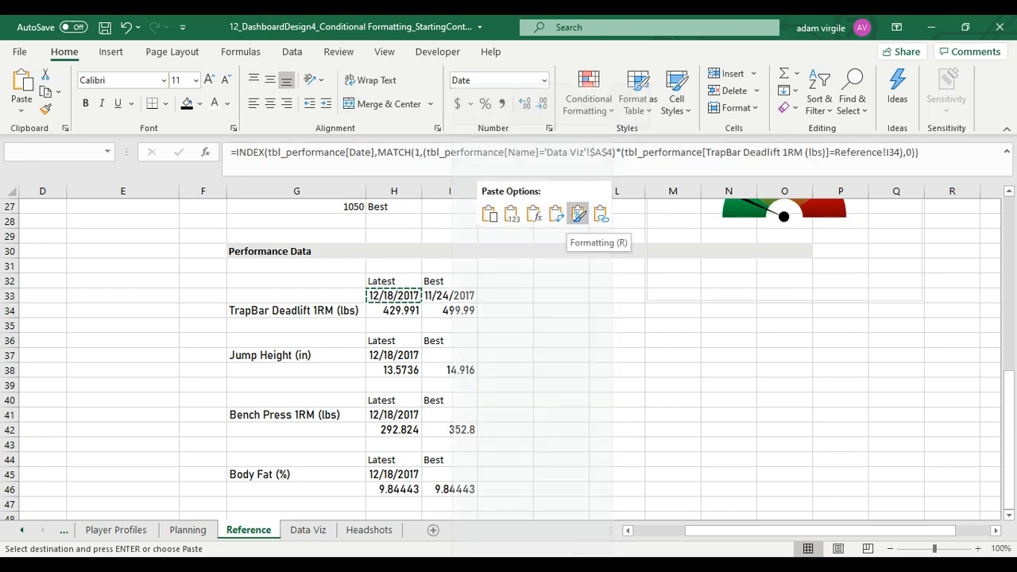
left_click(576, 219)
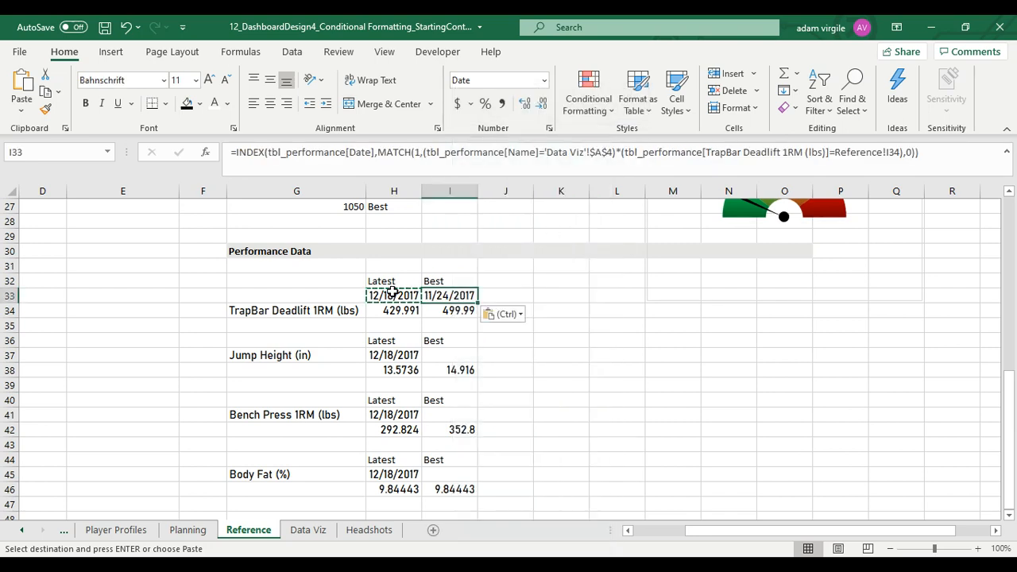
left_click(405, 296)
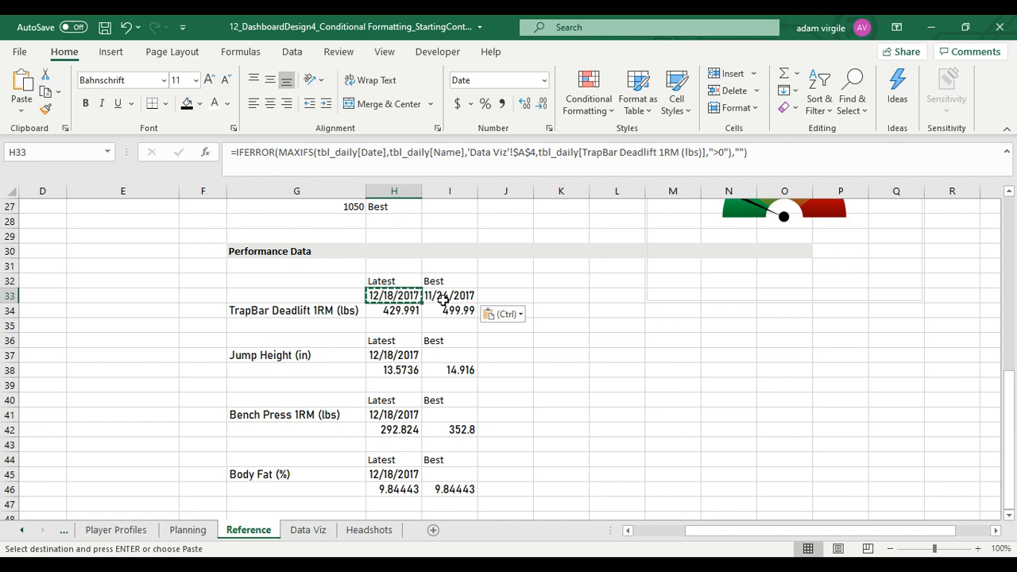
left_click(444, 299)
key("Escape")
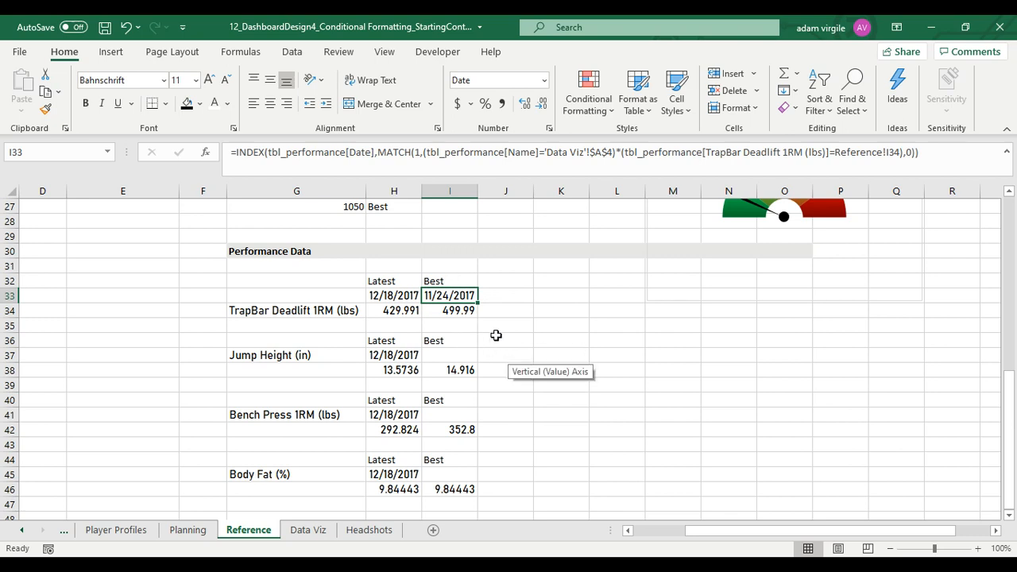
Copy the TrapBar Deadlift Best date formula from I33 into the Jump Height Best date cell, I37
key("ctrl+c")
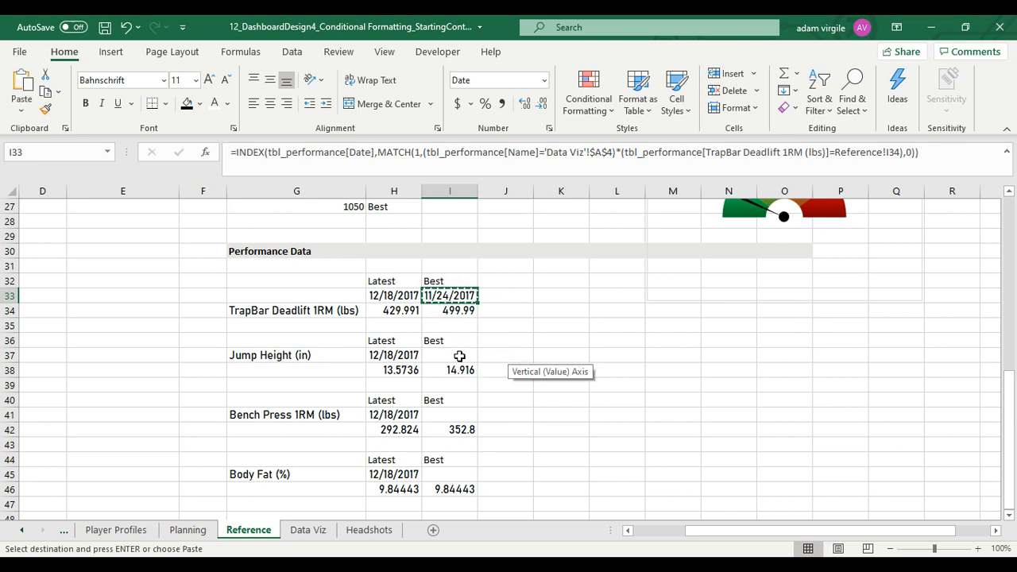
left_click(460, 356)
left_click(459, 299)
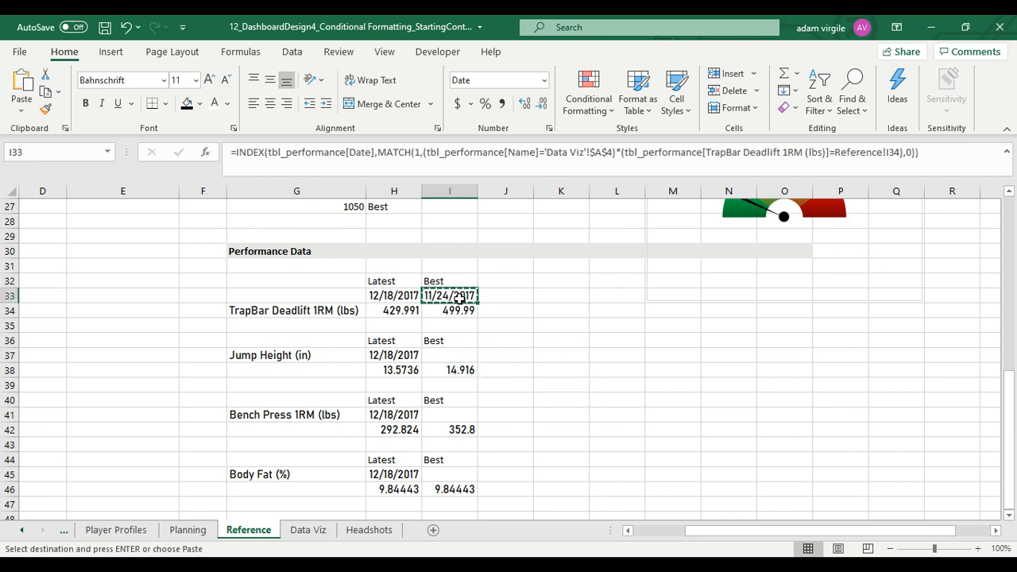
left_click(451, 355)
key("ctrl+v")
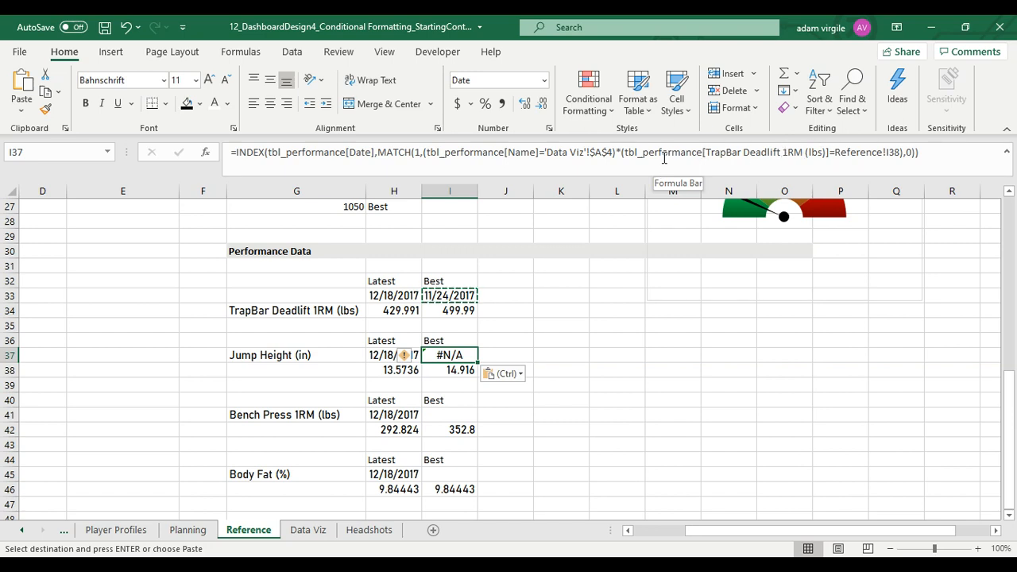
Replace the TrapBar Deadlift column in I37's formula with tbl_performance[Jump Height (in)]
left_click(734, 151)
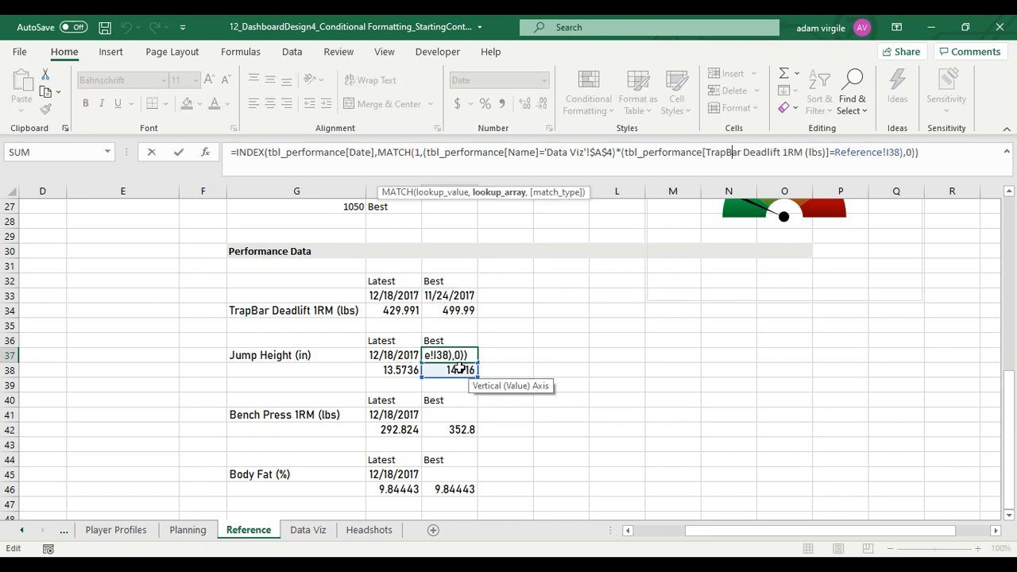
left_click_drag(706, 153, 826, 152)
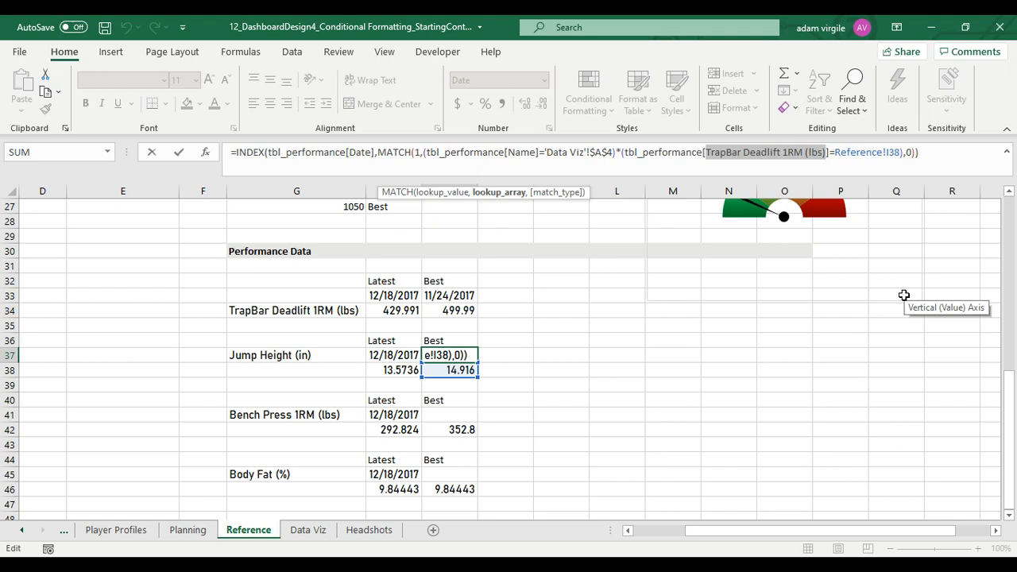
key("BackSpace")
type("Jump Height (in)")
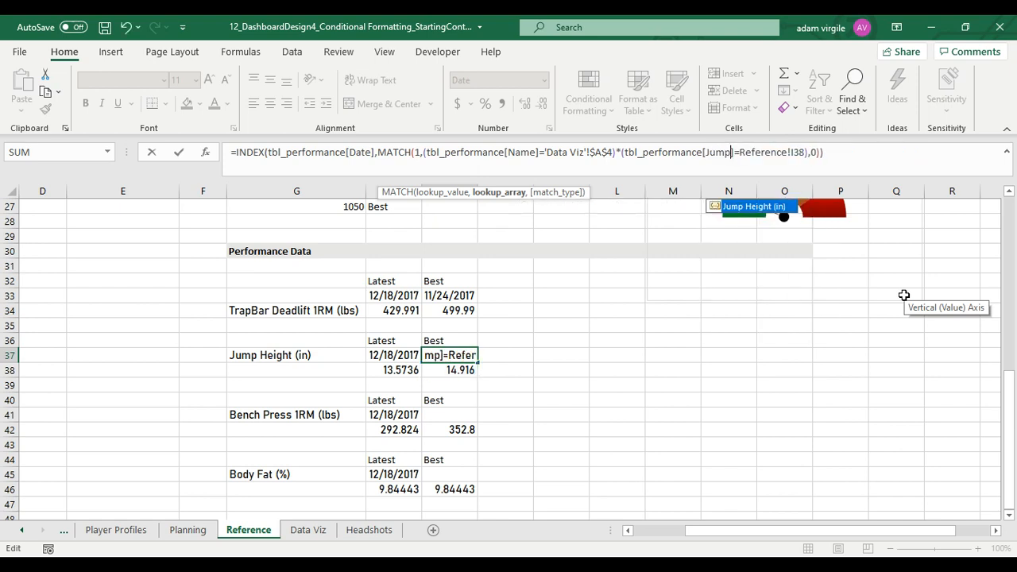
key("Return")
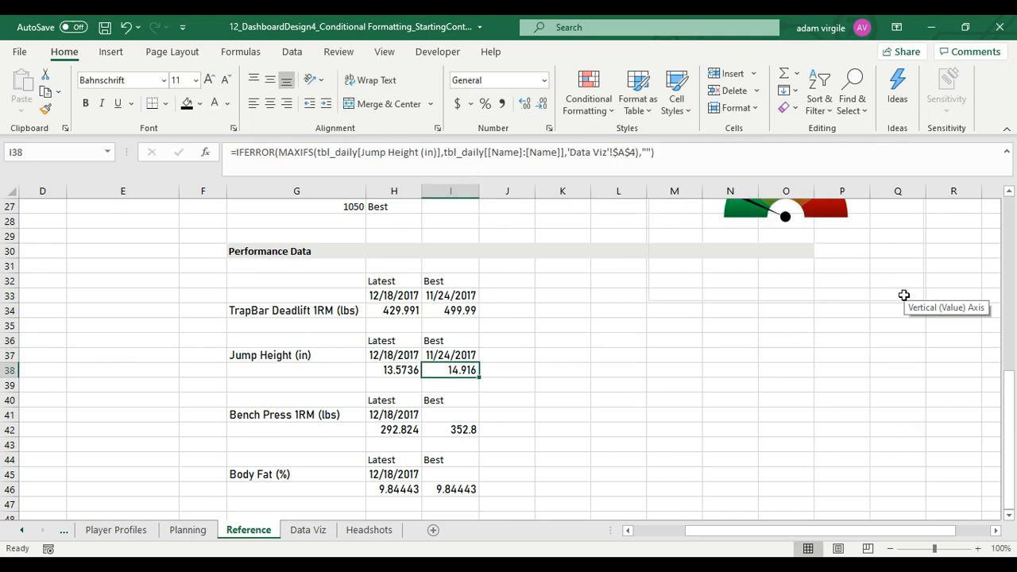
Copy the Best date formula from I37 to I41 and change its test column to Bench Press 1RM (lbs)
key("Up")
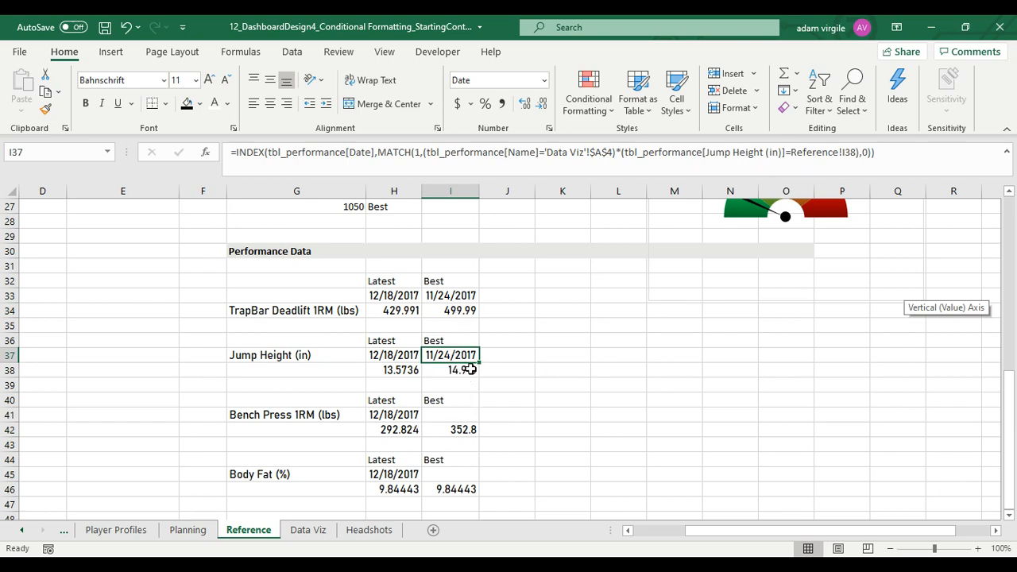
key("ctrl+c")
left_click(464, 414)
key("ctrl+v")
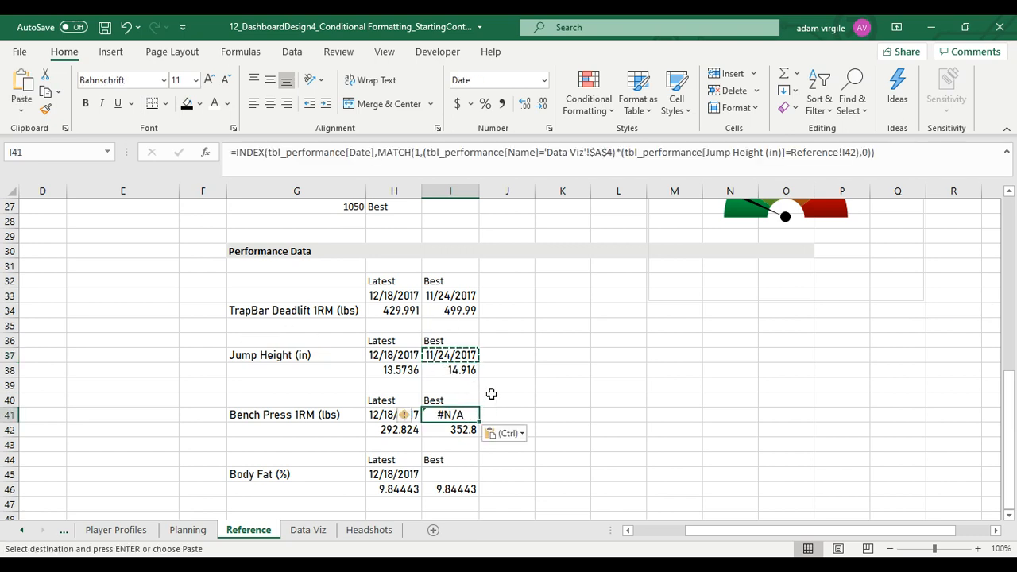
left_click_drag(704, 152, 786, 155)
key("BackSpace")
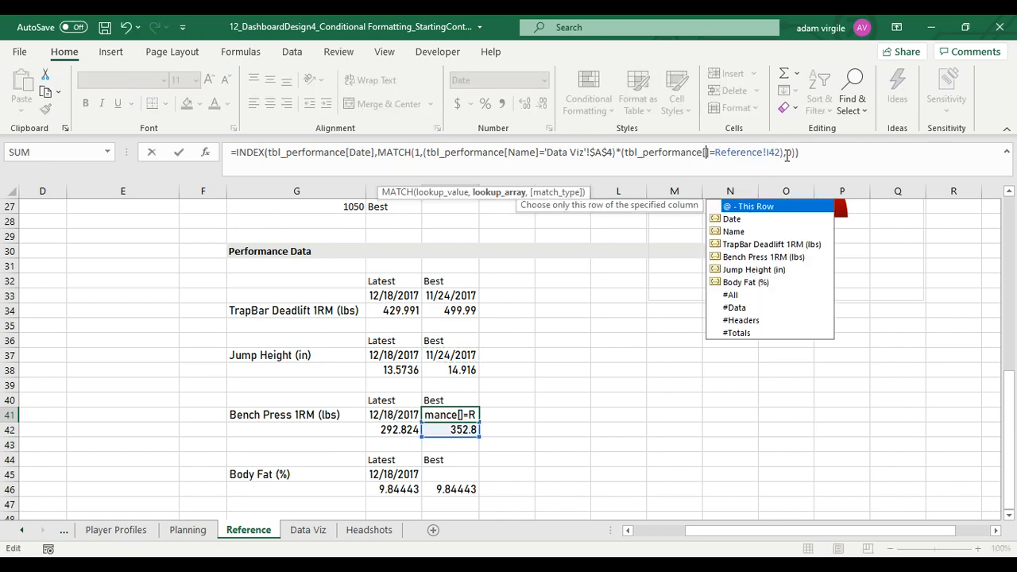
type("Be")
key("Tab")
key("Return")
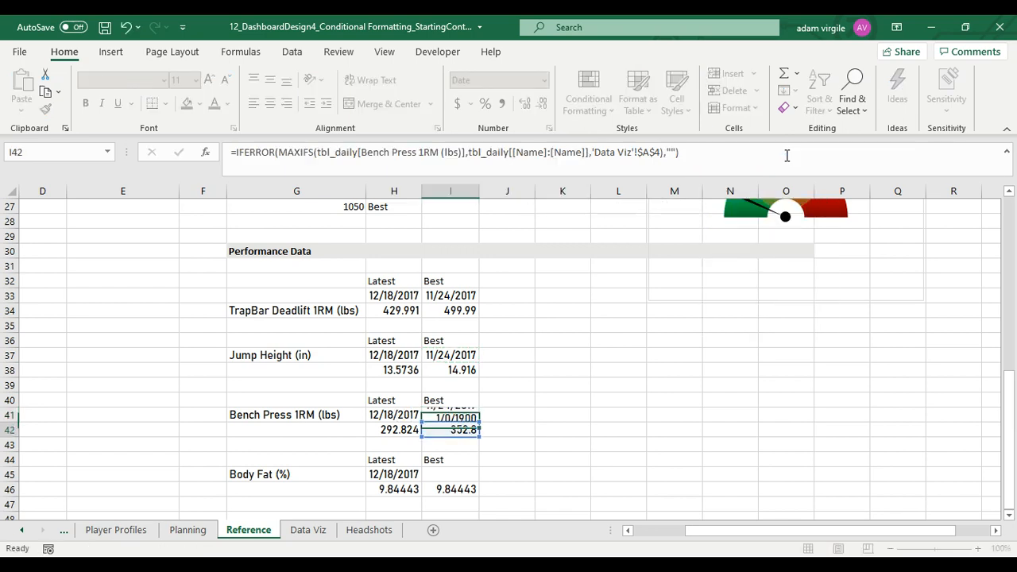
Copy the Best date formula from I41 to I45 and change its test column to Body Fat (%)
key("Up")
key("ctrl+c")
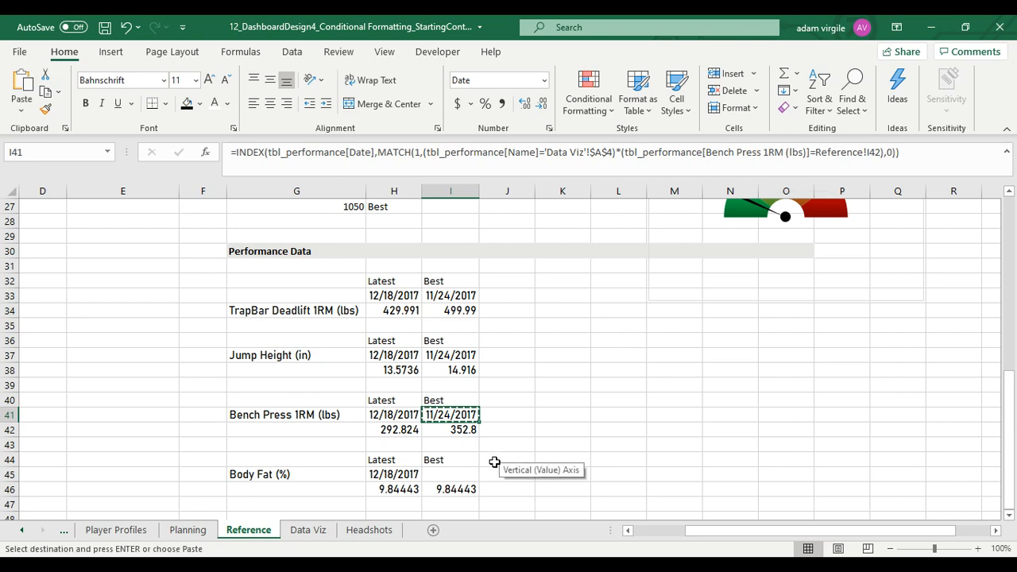
left_click(459, 473)
key("ctrl+v")
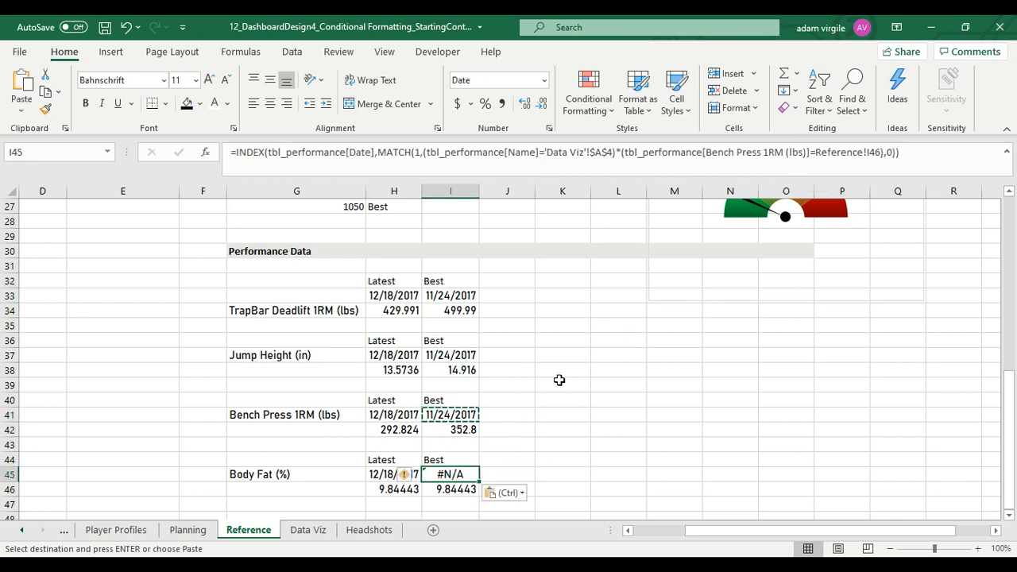
left_click_drag(707, 152, 804, 157)
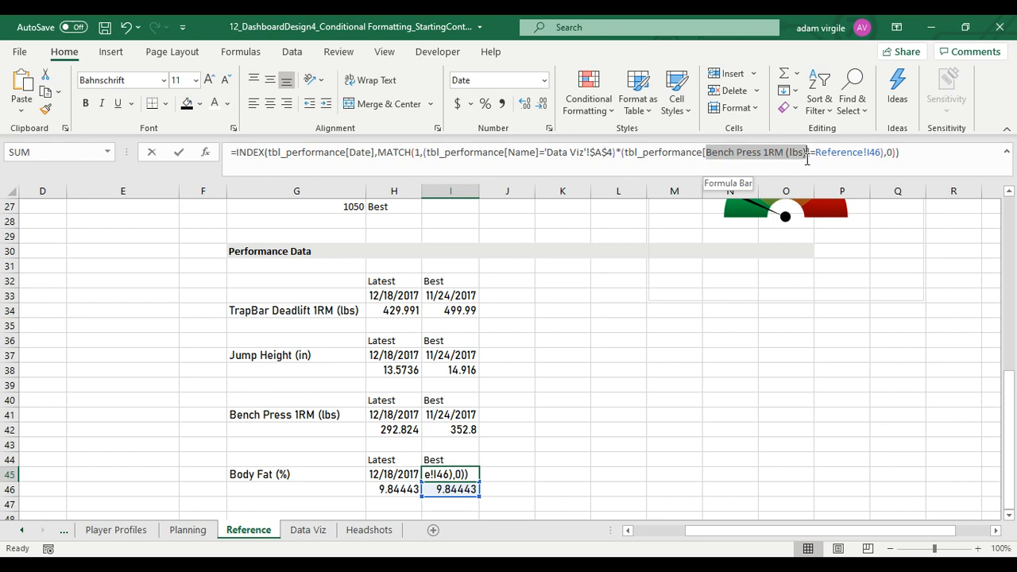
type("Bod")
key("Tab")
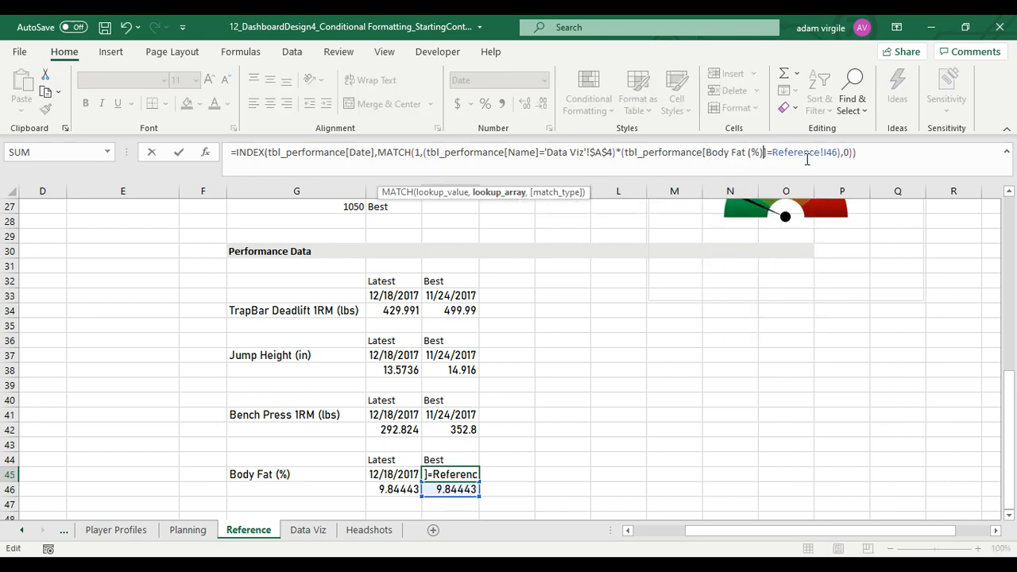
key("Return")
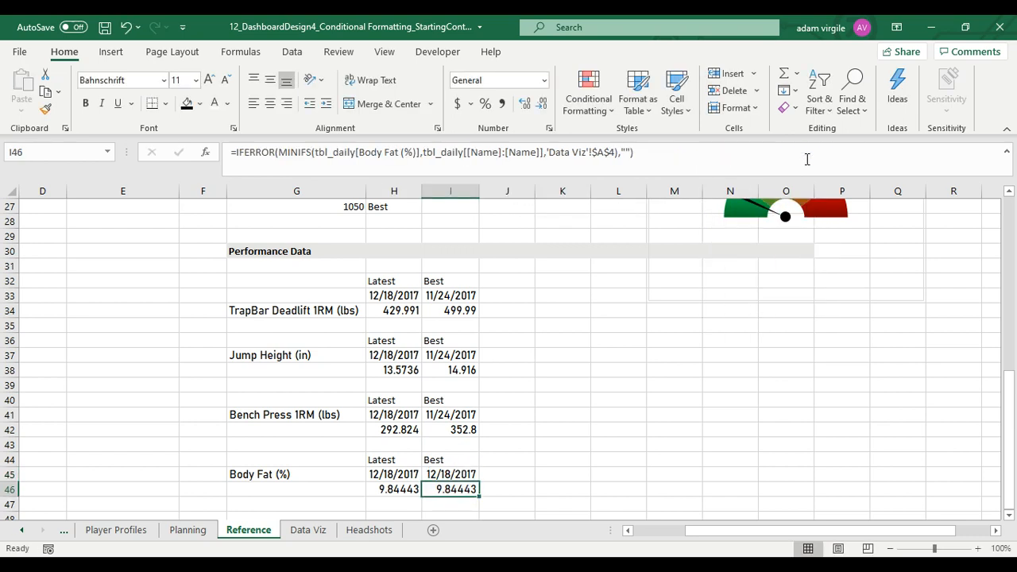
Review the Body Fat Latest and Best formulas in H45:I46, including the INDEX and MATCH parts of the Best date formula in I45
left_click(466, 474)
left_click_drag(397, 488, 433, 488)
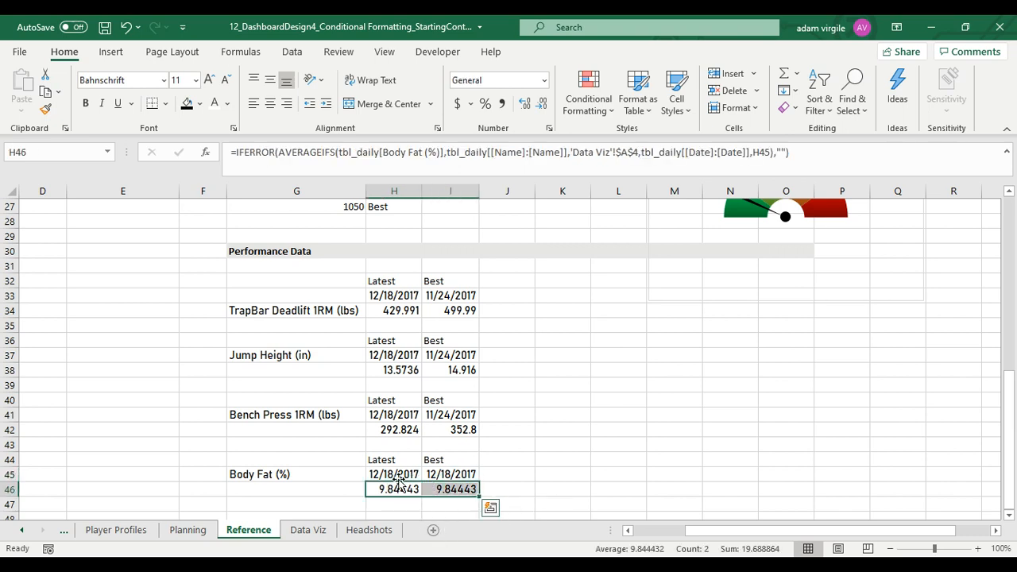
left_click(397, 475)
left_click(393, 487)
left_click(449, 487)
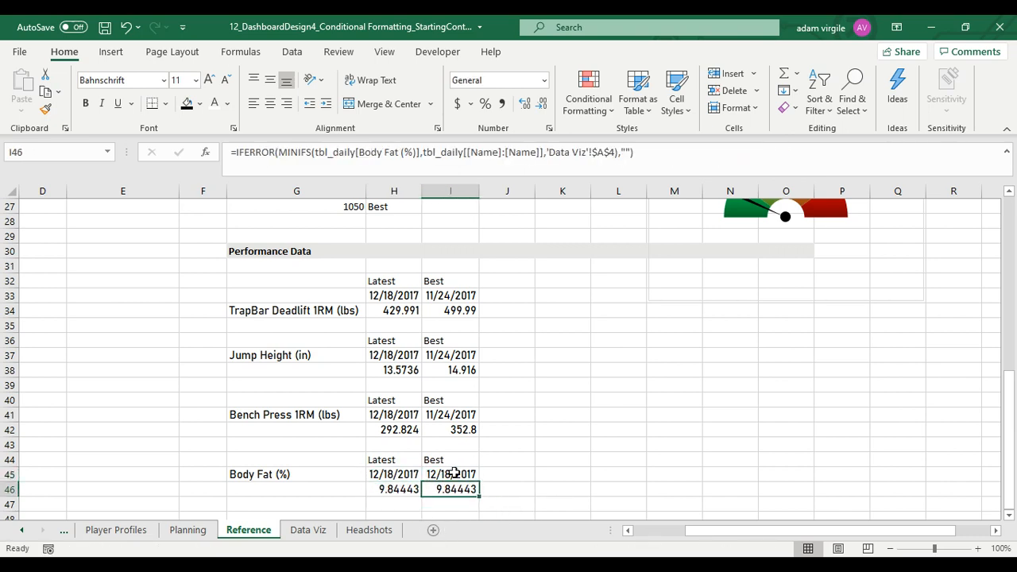
left_click(450, 475)
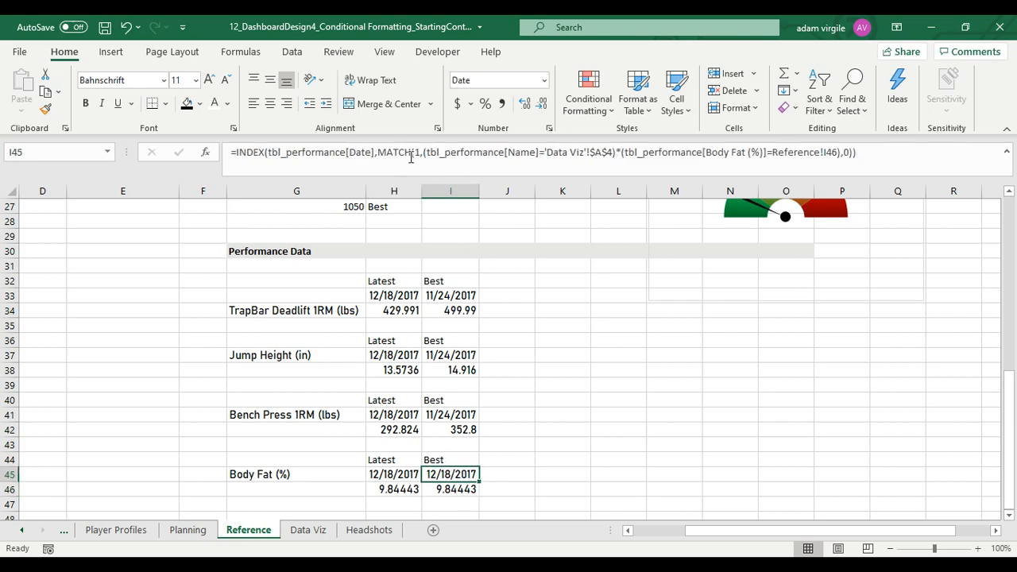
left_click(362, 152)
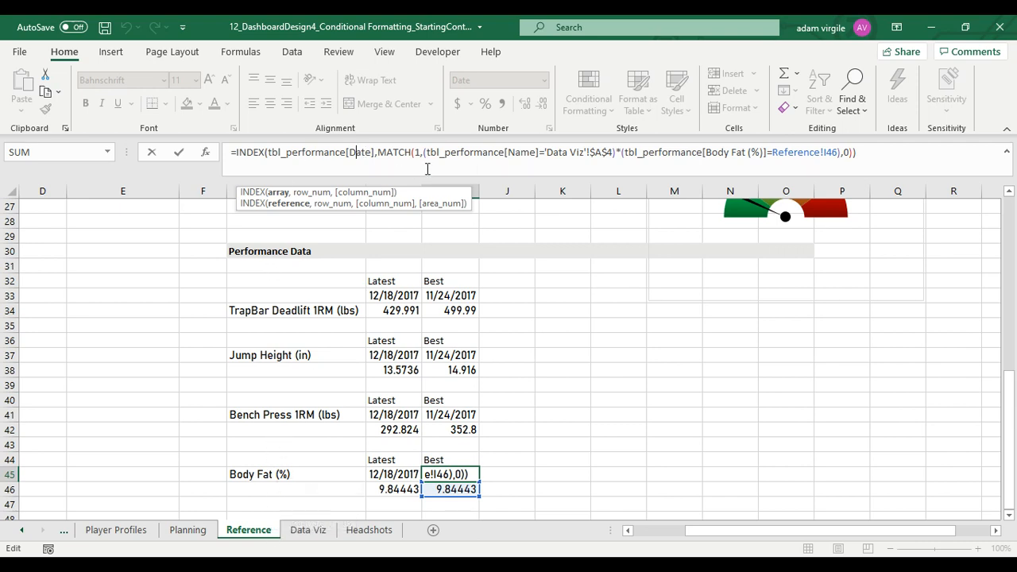
left_click(526, 151)
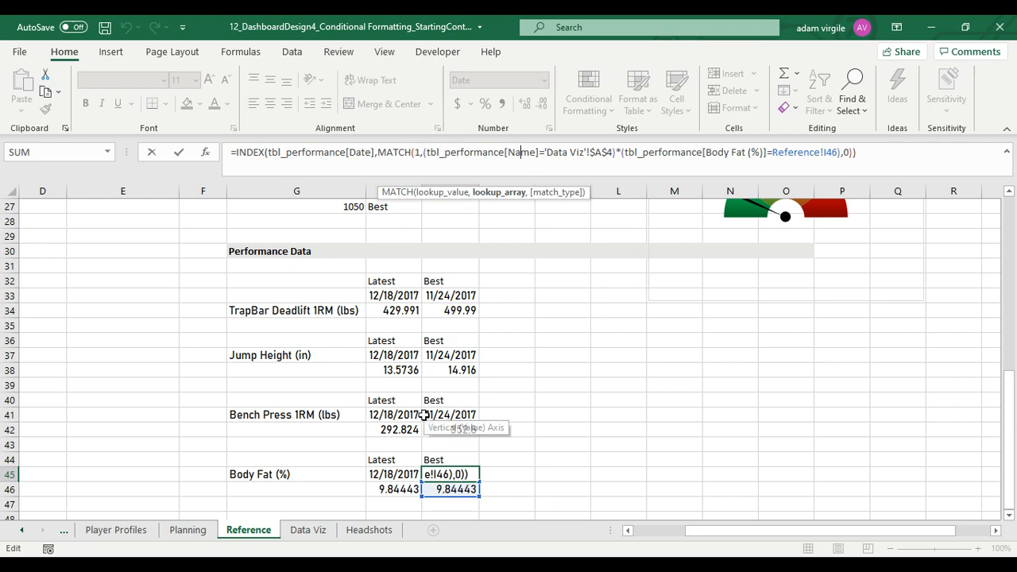
key("Return")
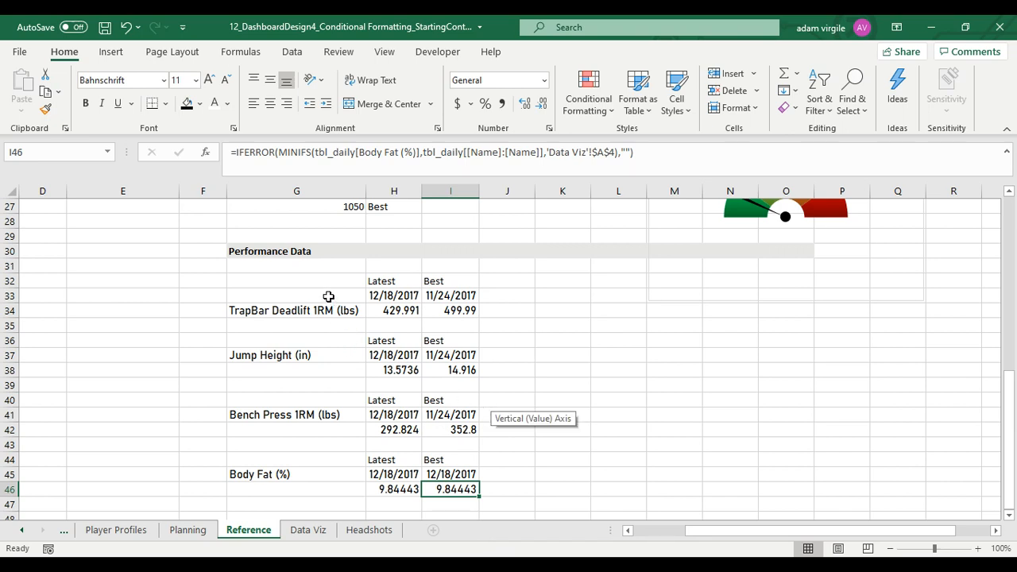
Insert a 2-D clustered column chart from the TrapBar Deadlift block G32:I34 and place it beside the performance data
left_click_drag(309, 281, 445, 311)
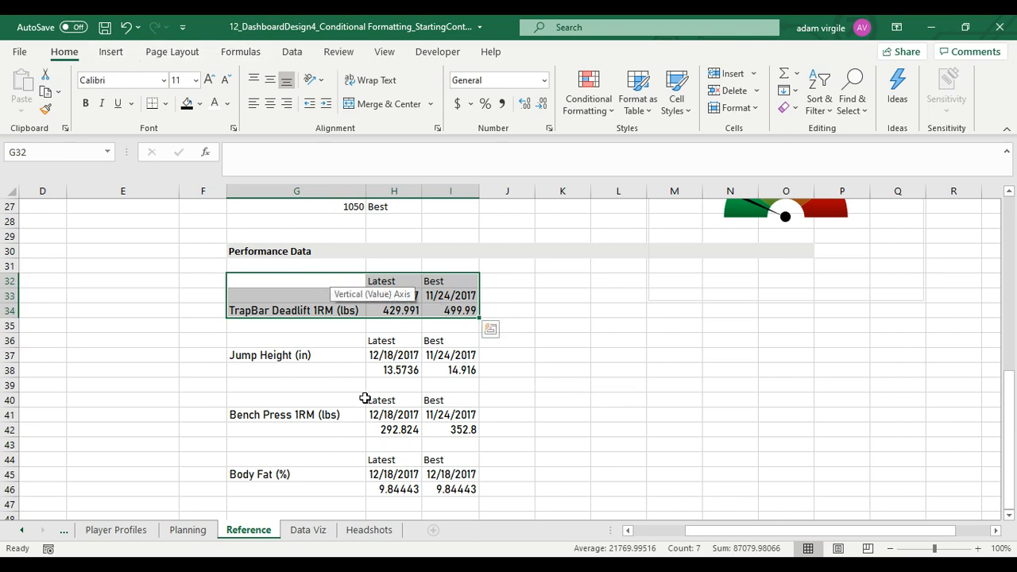
left_click(442, 371)
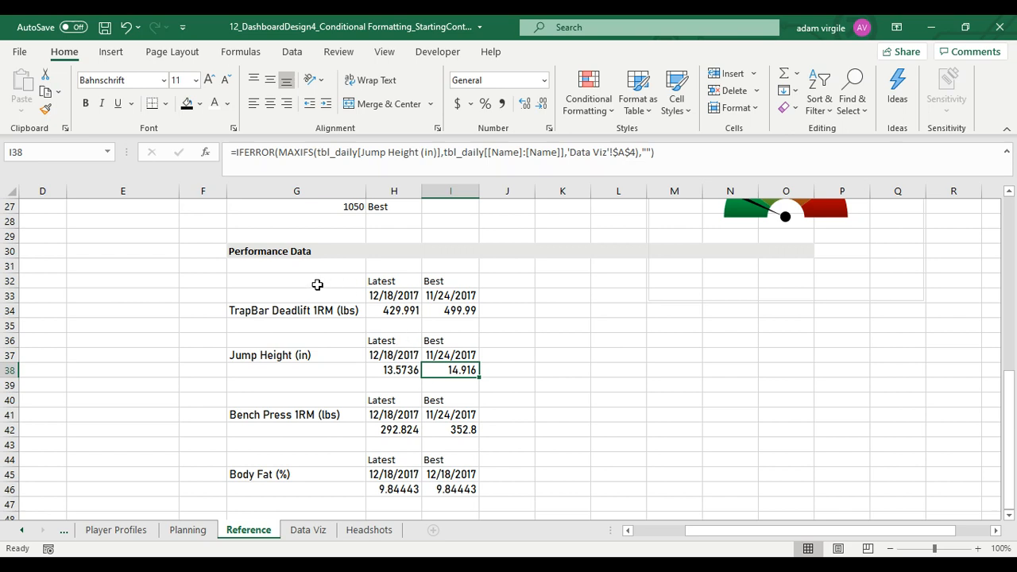
left_click_drag(308, 284, 468, 310)
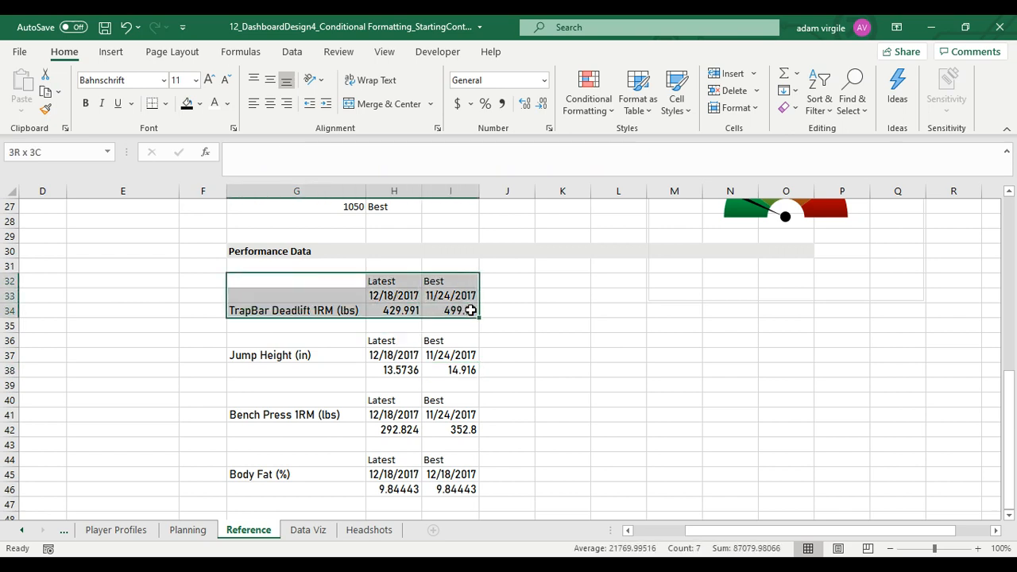
left_click(112, 52)
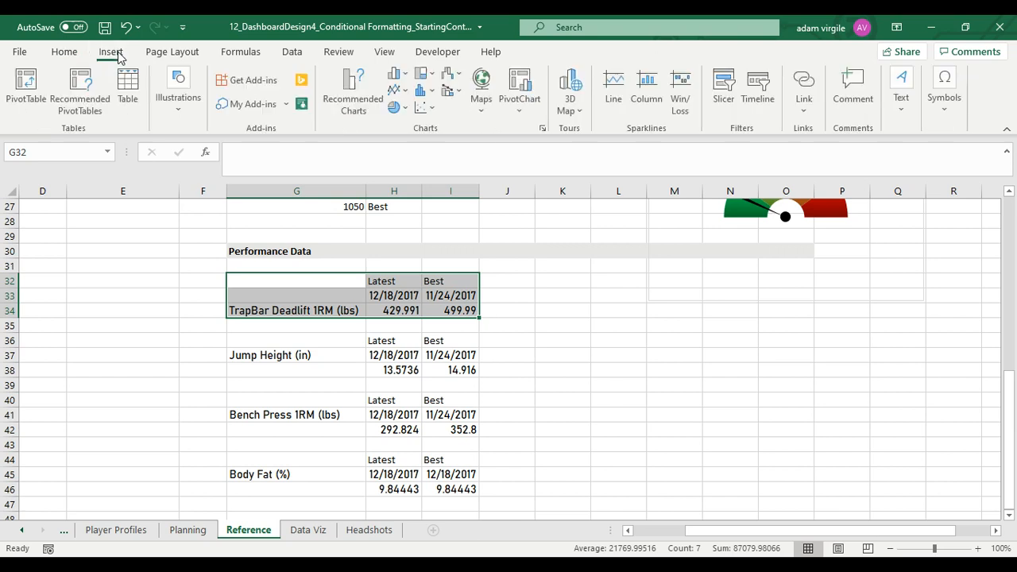
left_click(408, 76)
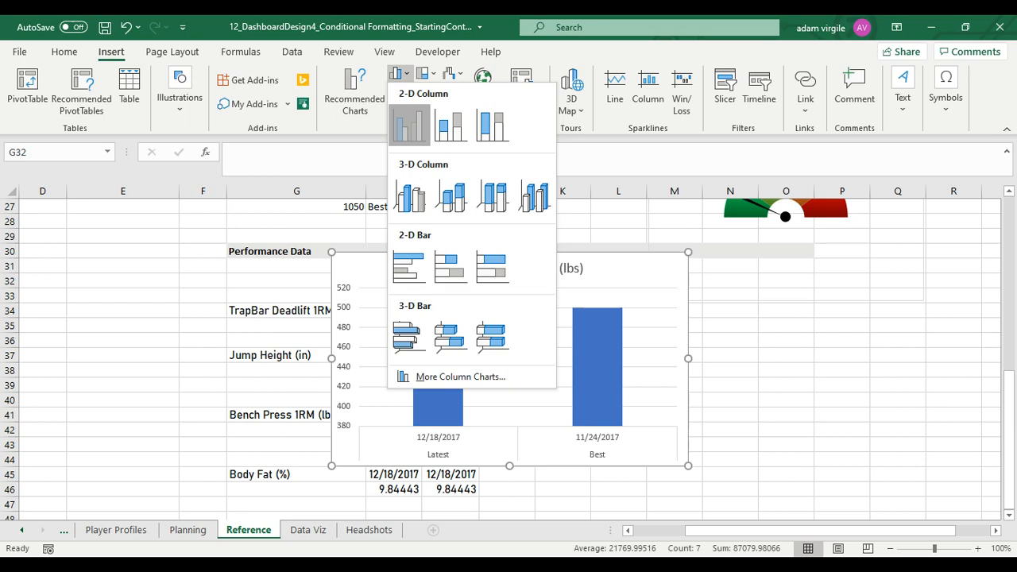
left_click(408, 125)
left_click_drag(476, 254, 699, 251)
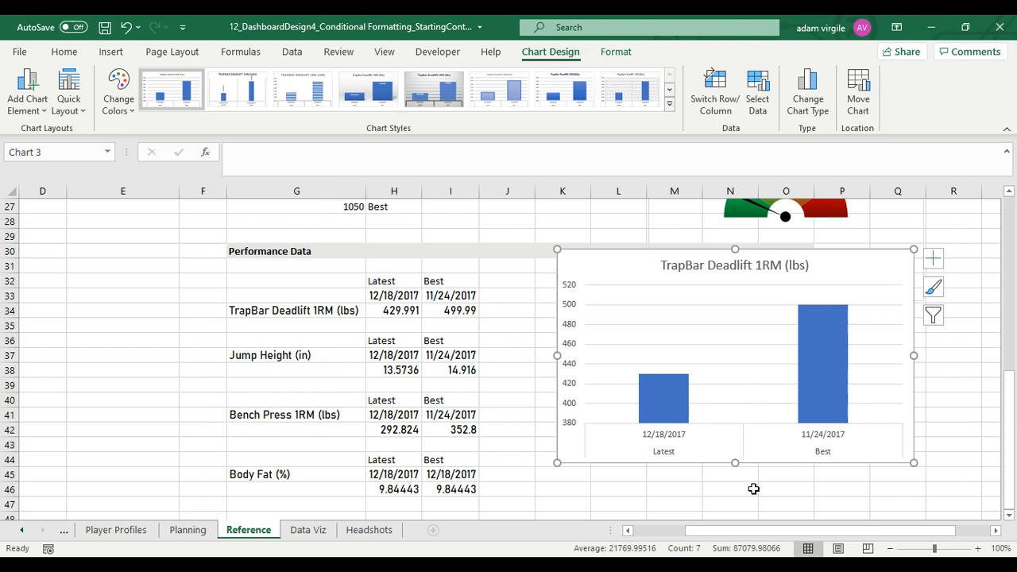
left_click(674, 459)
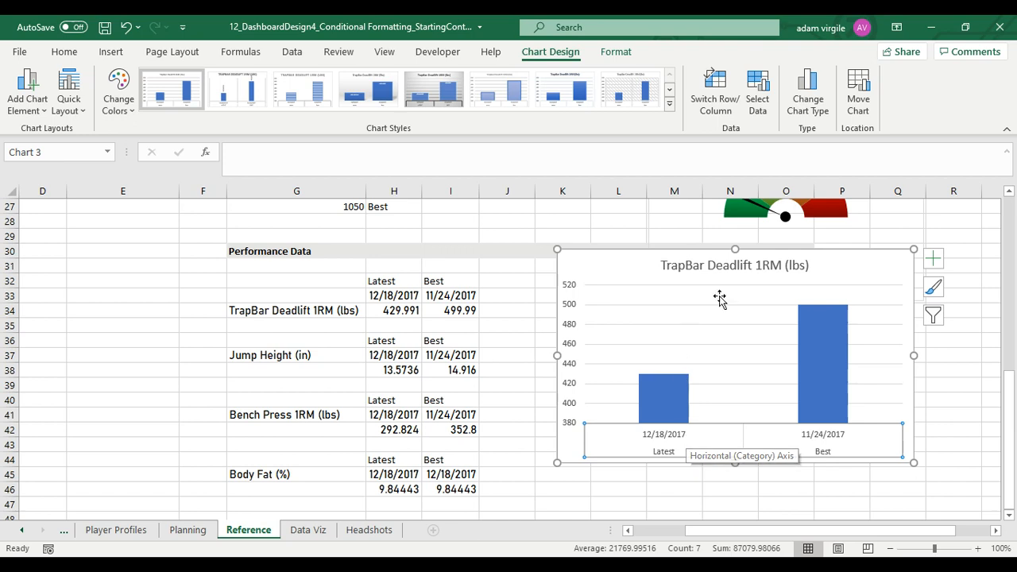
left_click_drag(668, 250, 640, 270)
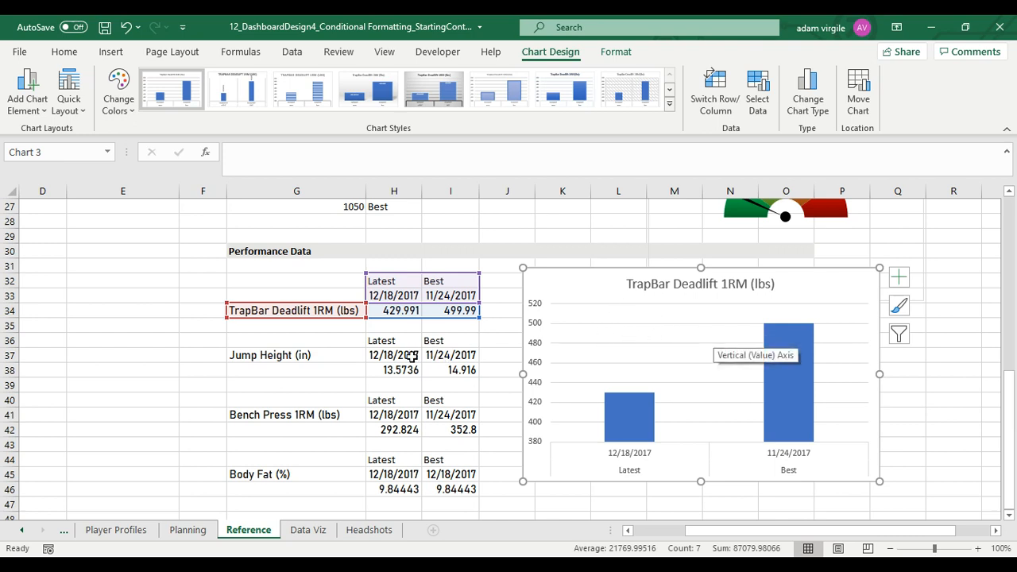
Add data labels to the columns of the TrapBar Deadlift chart and move the chart slightly further away from the data cells
left_click(639, 350)
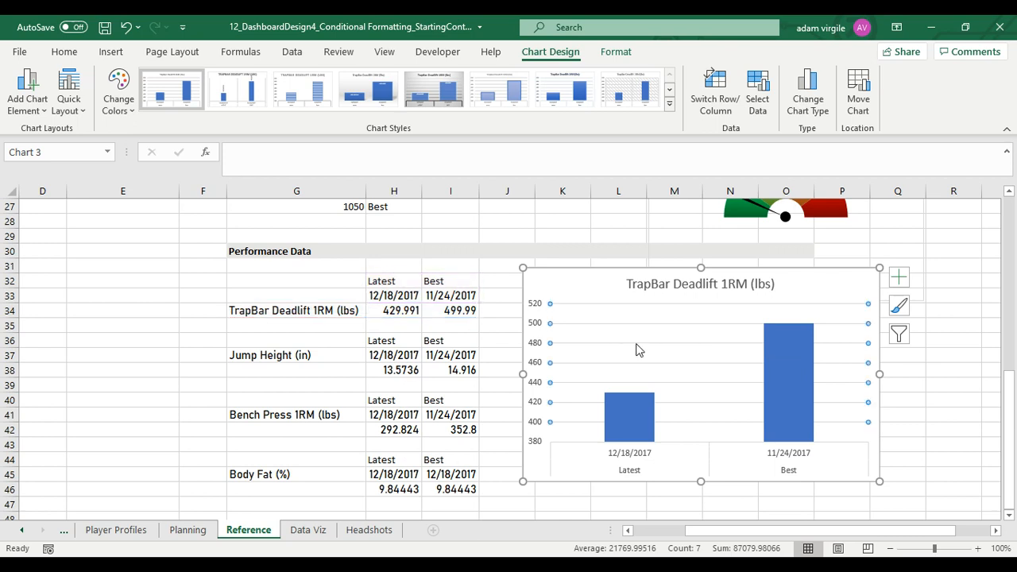
left_click(703, 362)
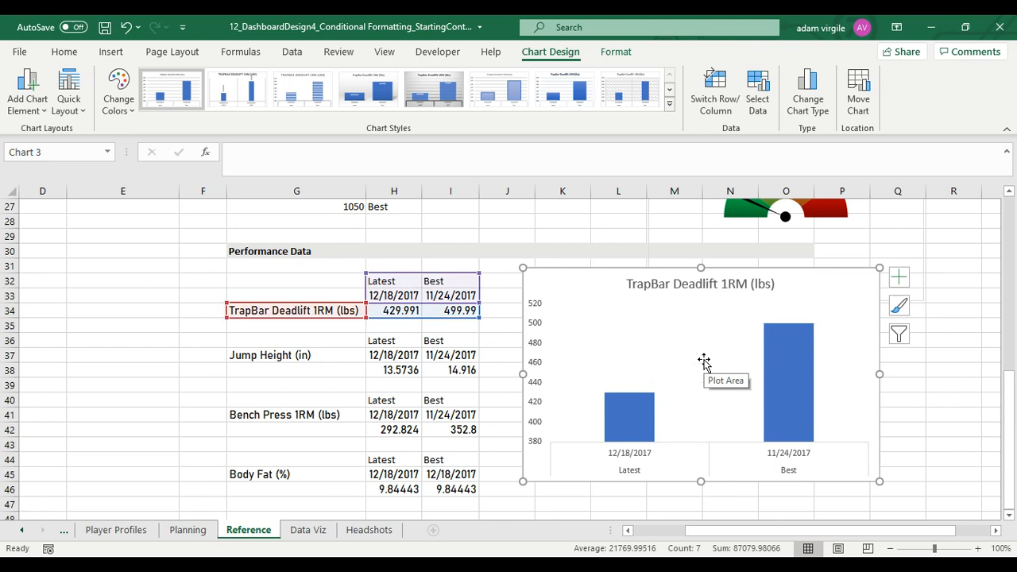
left_click(640, 411)
right_click(639, 412)
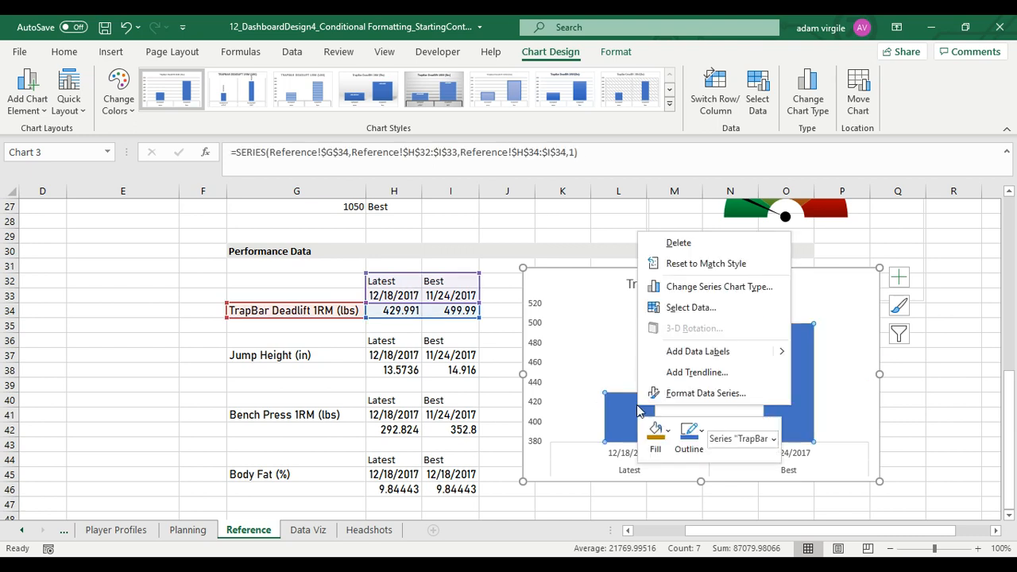
left_click(688, 351)
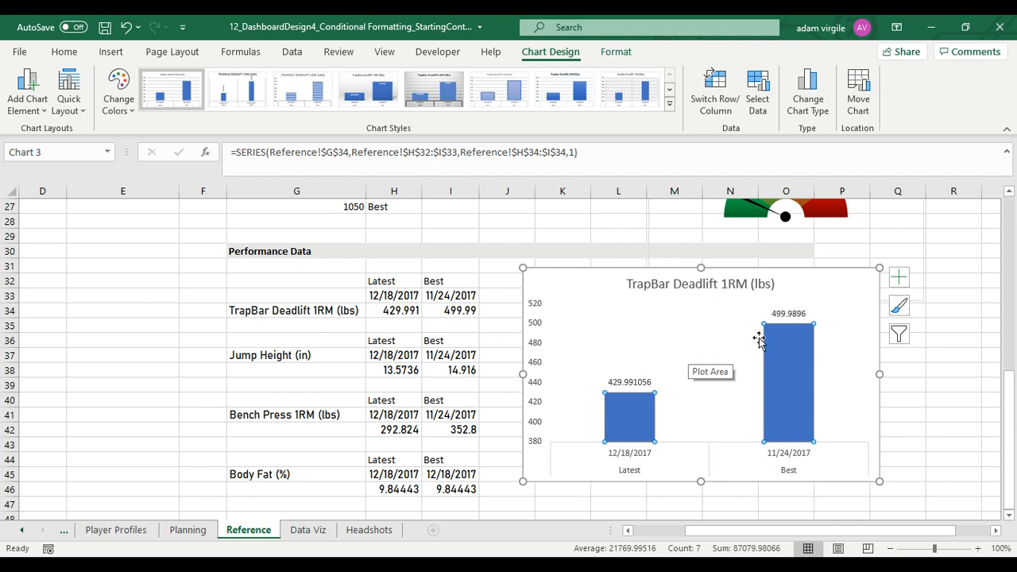
left_click(729, 269)
left_click_drag(729, 269, 766, 266)
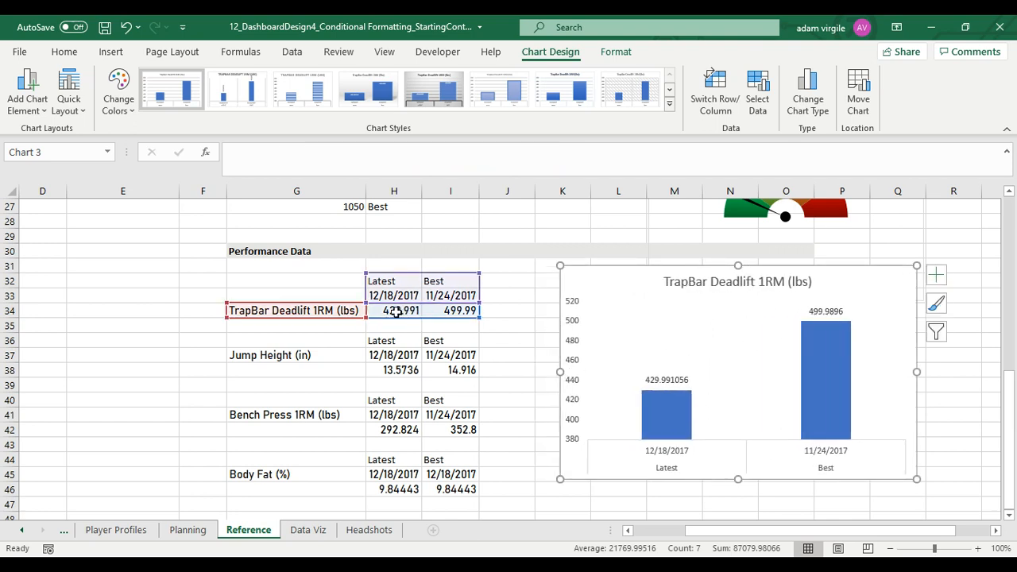
Format the TrapBar Deadlift values in H34:I34 as Number with no decimal places
left_click(437, 339)
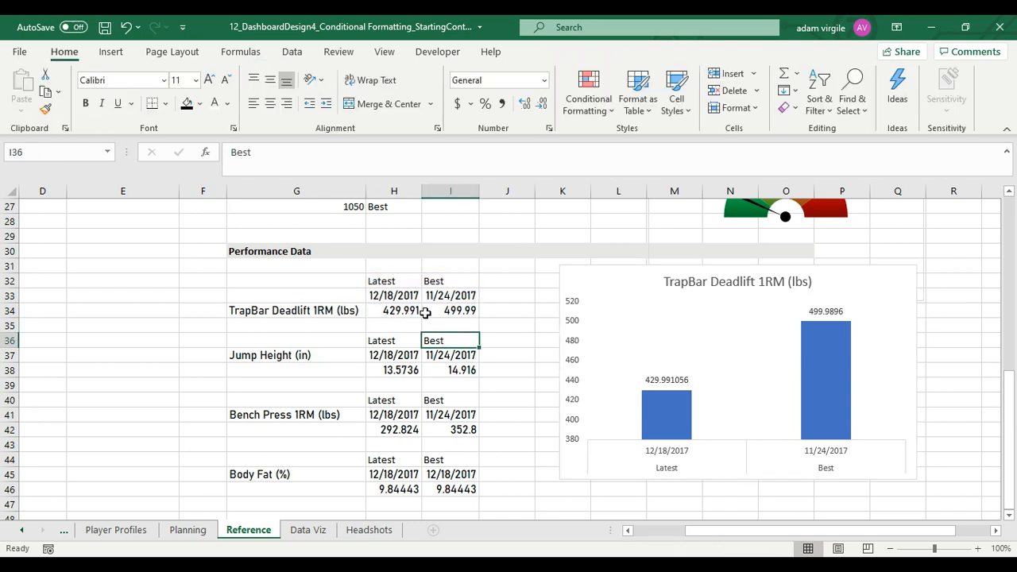
left_click_drag(407, 311, 449, 311)
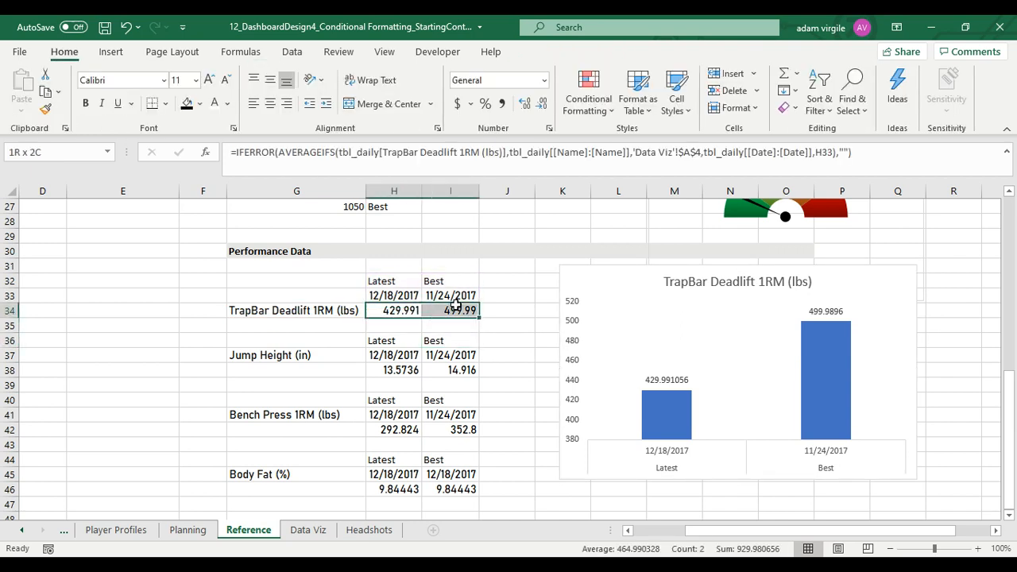
left_click(491, 83)
type("Number")
key("Return")
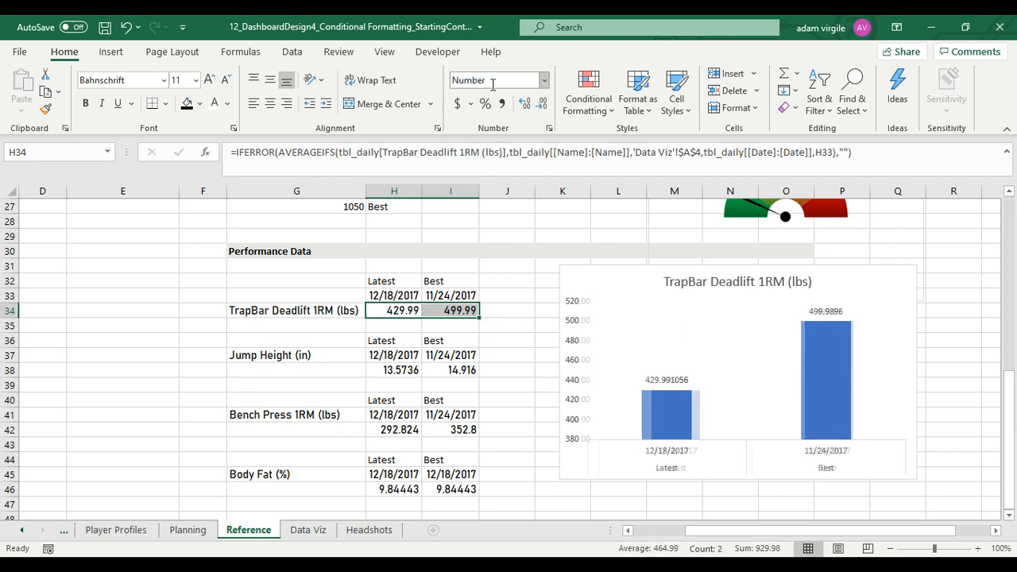
left_click(541, 106)
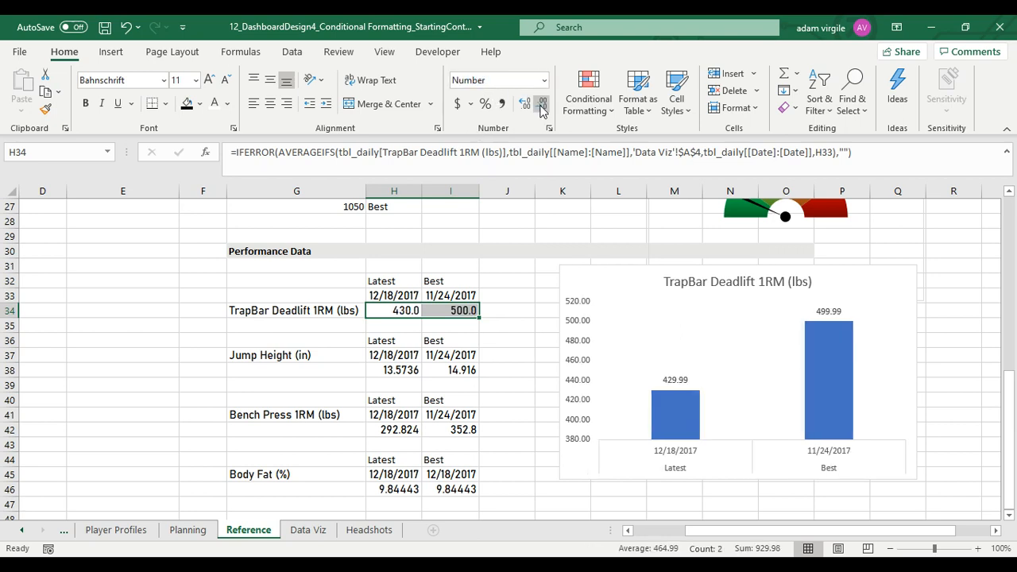
left_click(540, 106)
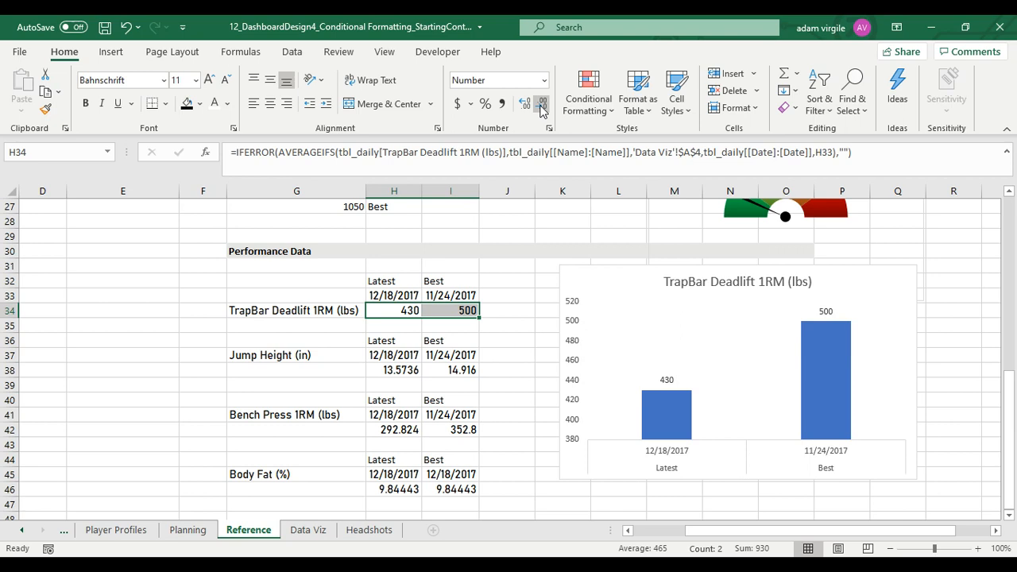
left_click(828, 313)
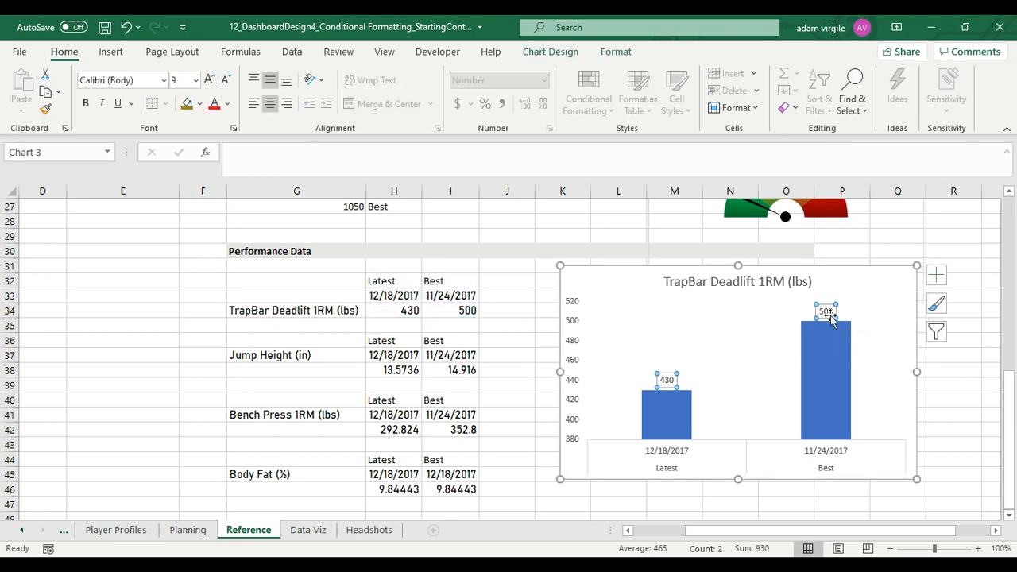
Format the Jump Height values in H38:I38 as Number with one decimal place
left_click(397, 369)
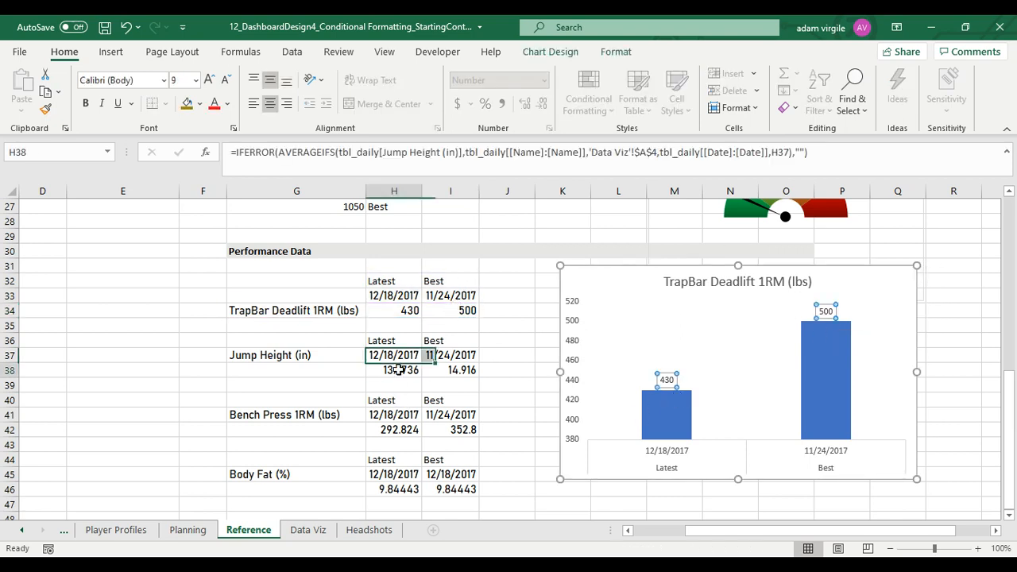
left_click_drag(398, 369, 465, 370)
left_click(507, 82)
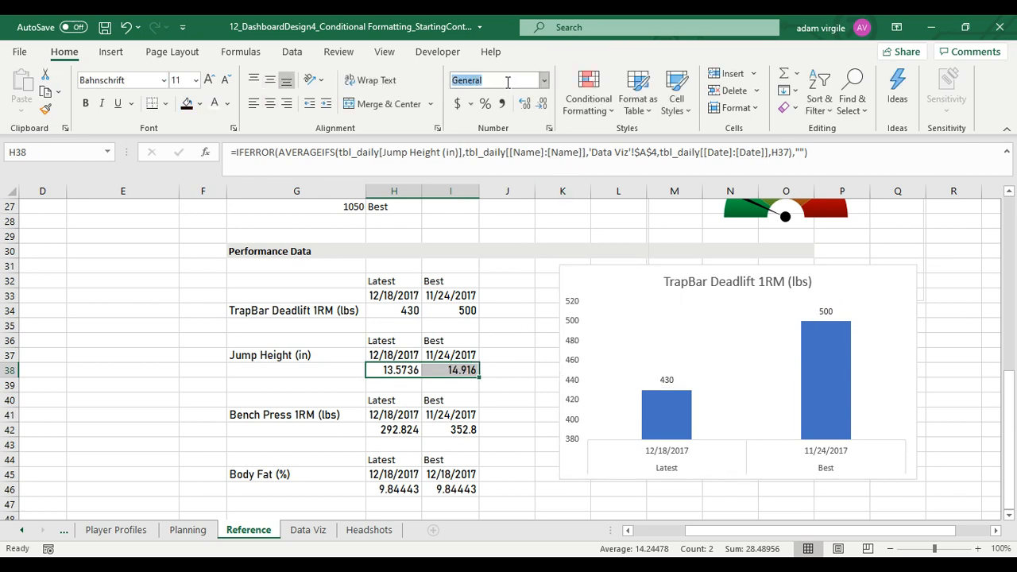
type("Number")
key("Return")
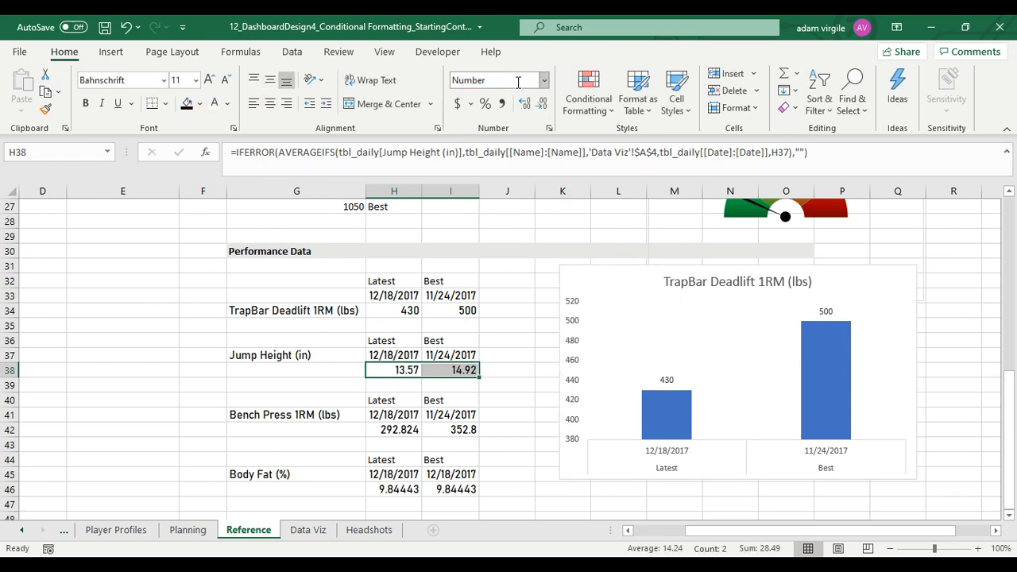
left_click(542, 104)
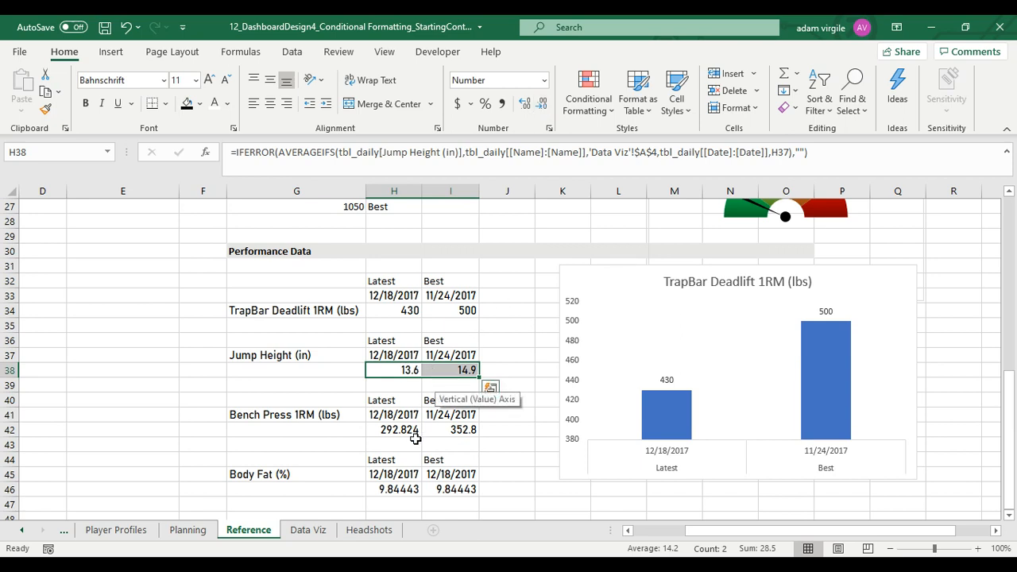
Format the Bench Press values in H42:I42 as Number with no decimal places
left_click_drag(414, 439, 460, 430)
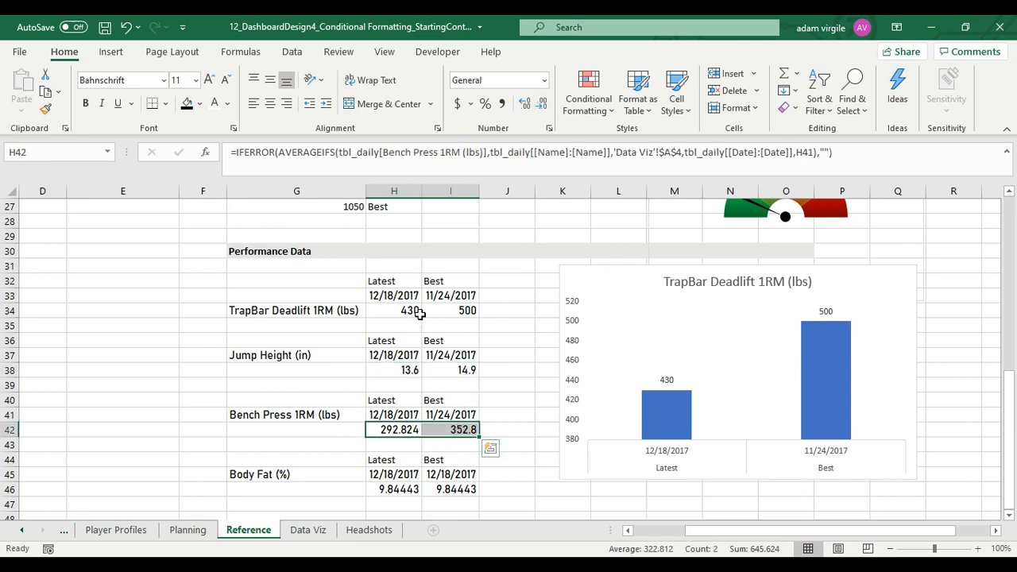
left_click(476, 81)
type("Number")
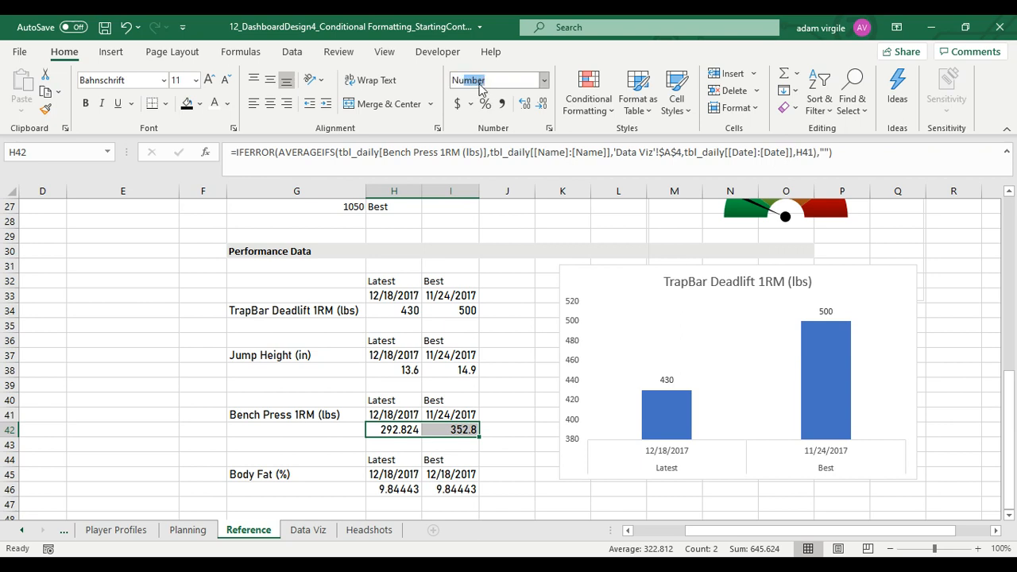
key("Return")
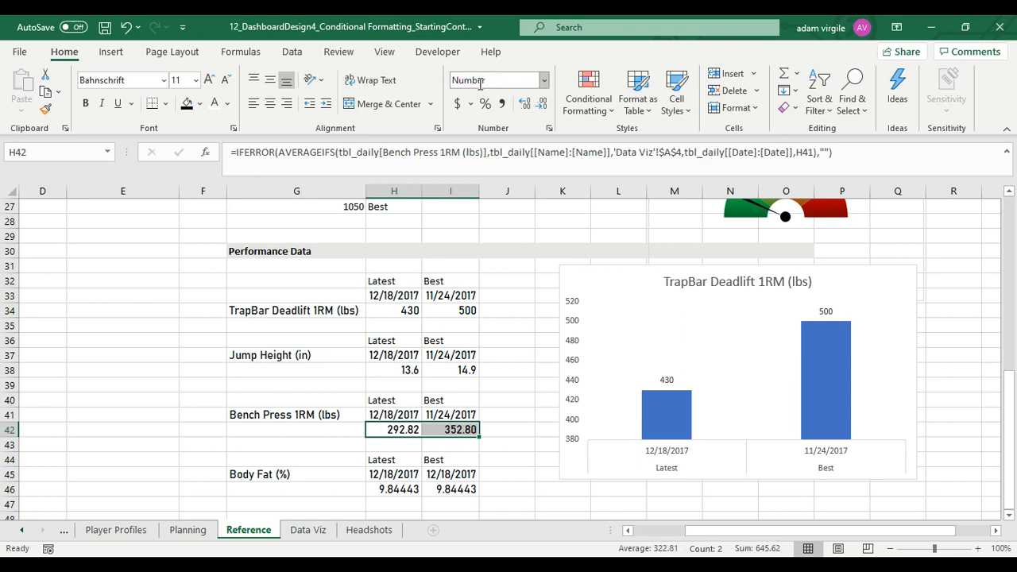
left_click(541, 105)
left_click(541, 106)
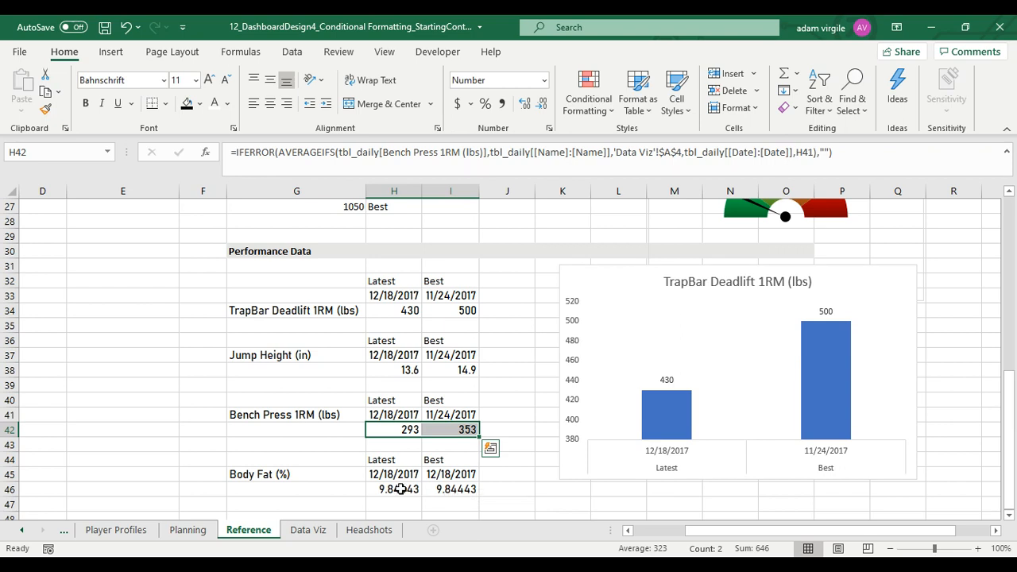
Try the Percentage format on the Body Fat values in H46:I46
left_click_drag(401, 488, 443, 488)
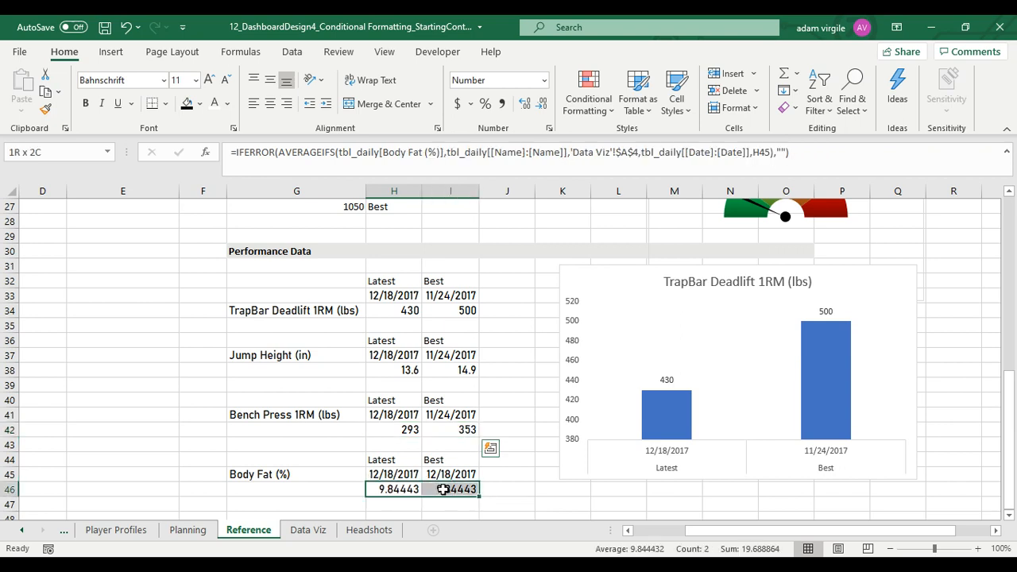
left_click(490, 76)
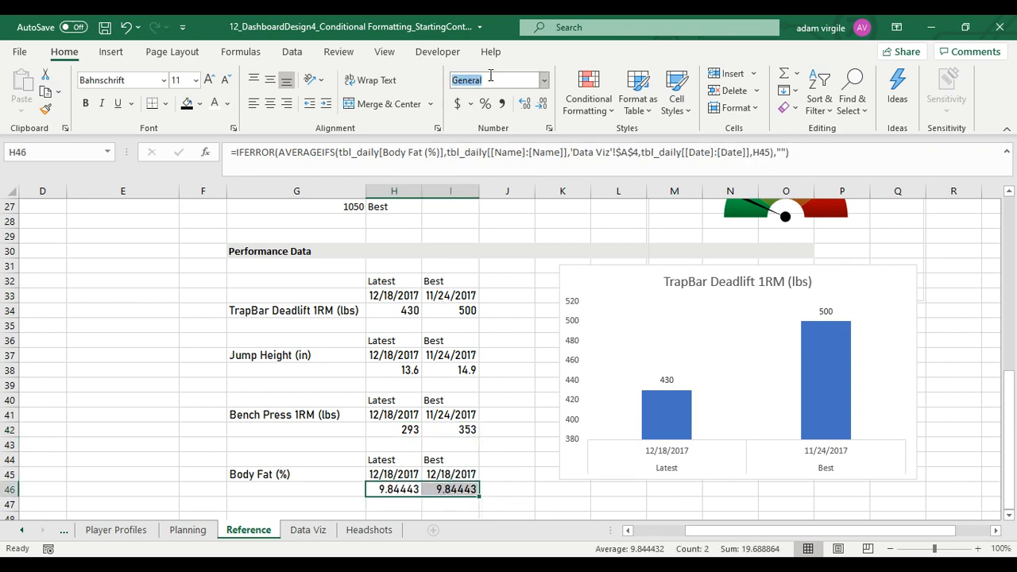
type("Percentage")
key("Return")
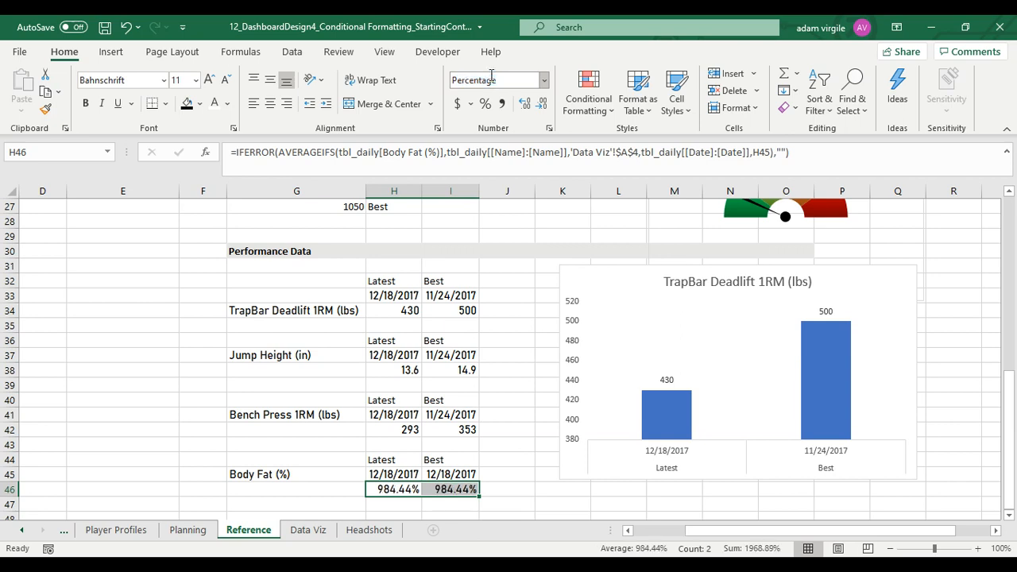
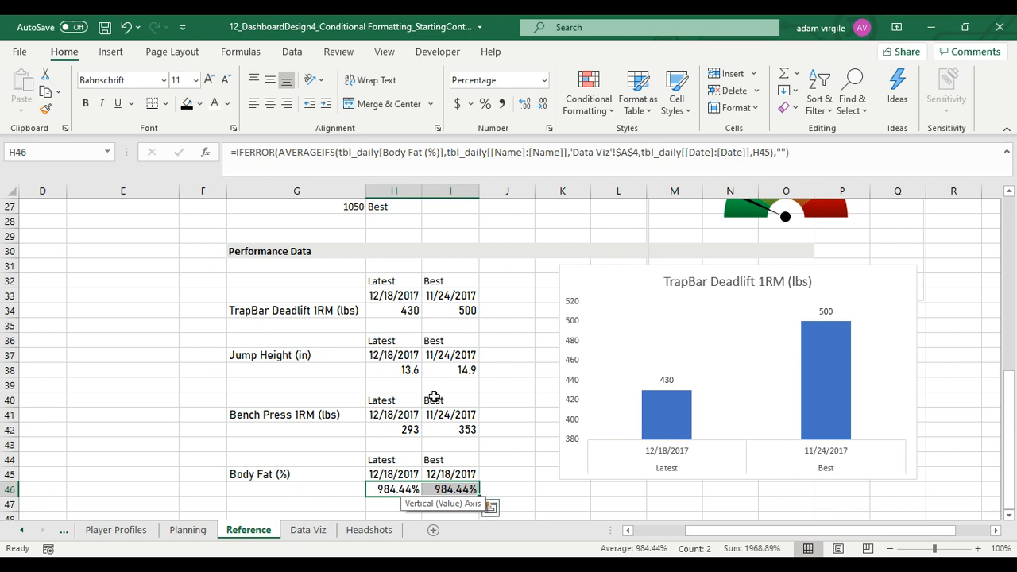
Change the format of the Body Fat values in H46:I46 to Number
left_click(499, 80)
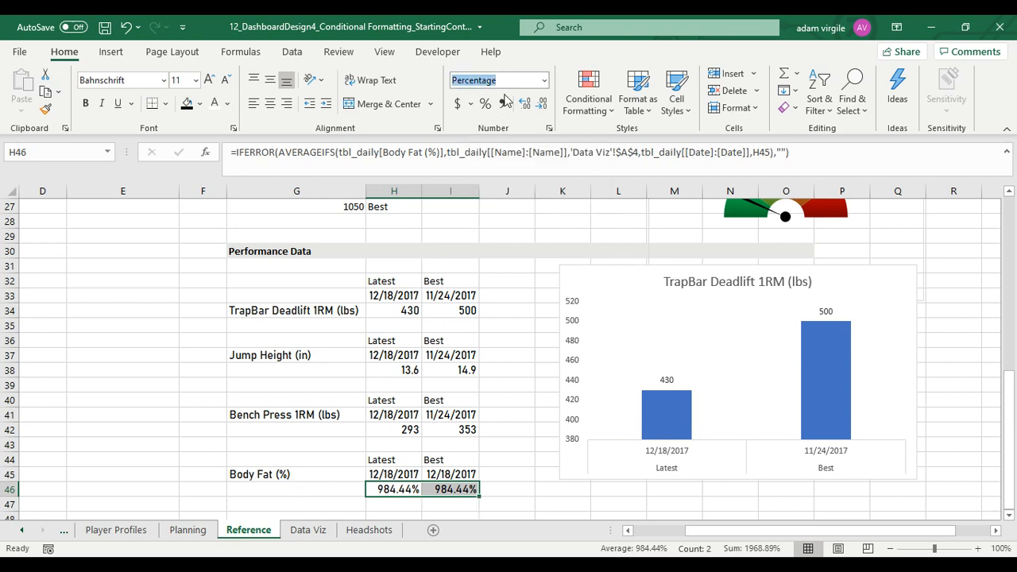
type("Number")
key("Return")
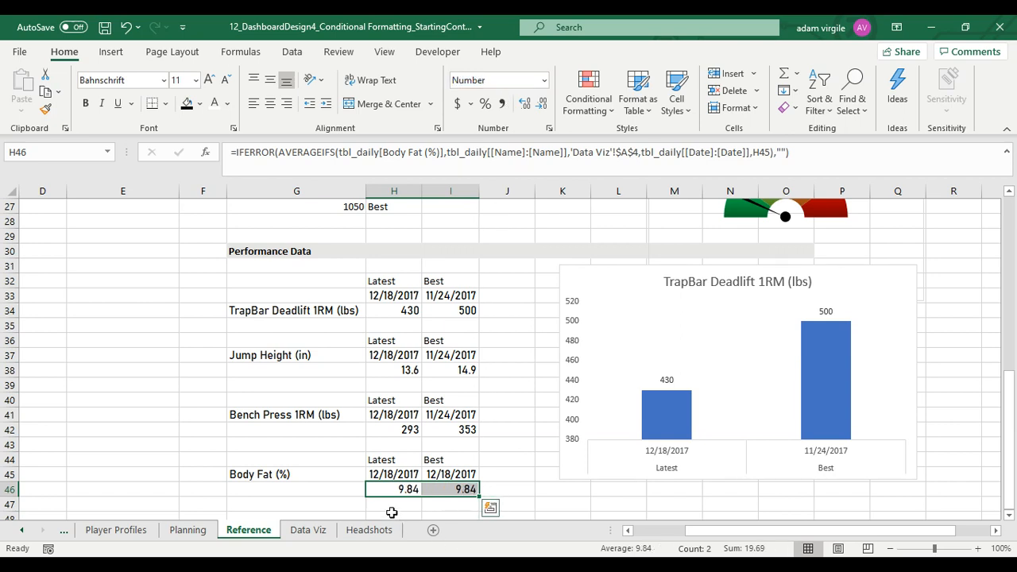
Apply the custom number format 0.0"%" to the Body Fat values in H46:I46
left_click(544, 82)
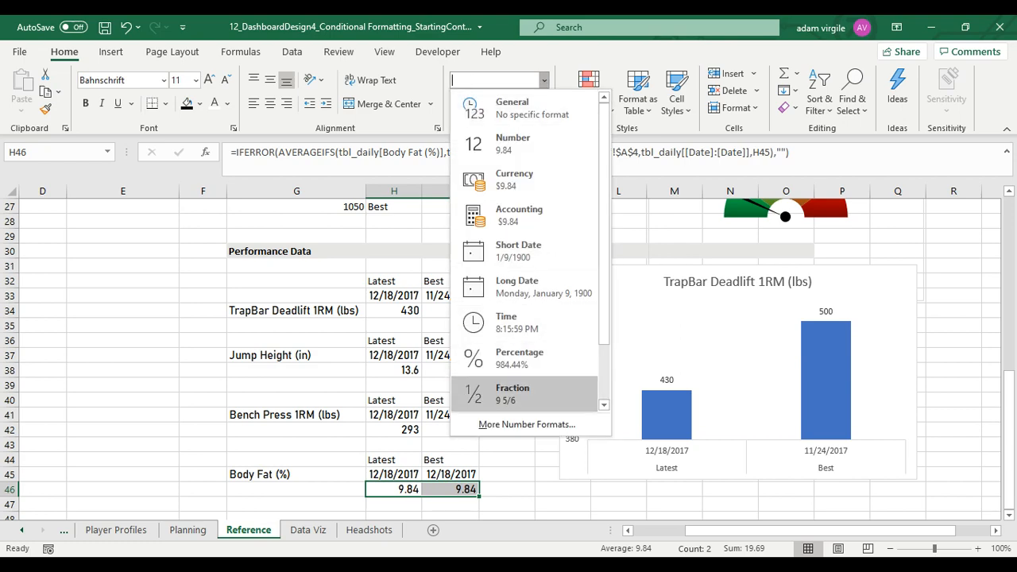
left_click(526, 424)
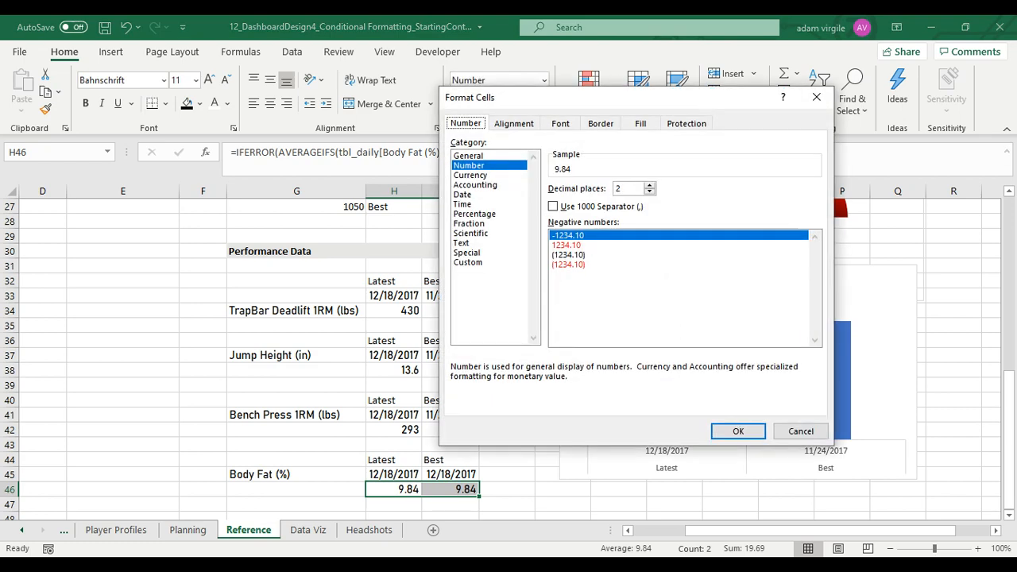
left_click(468, 262)
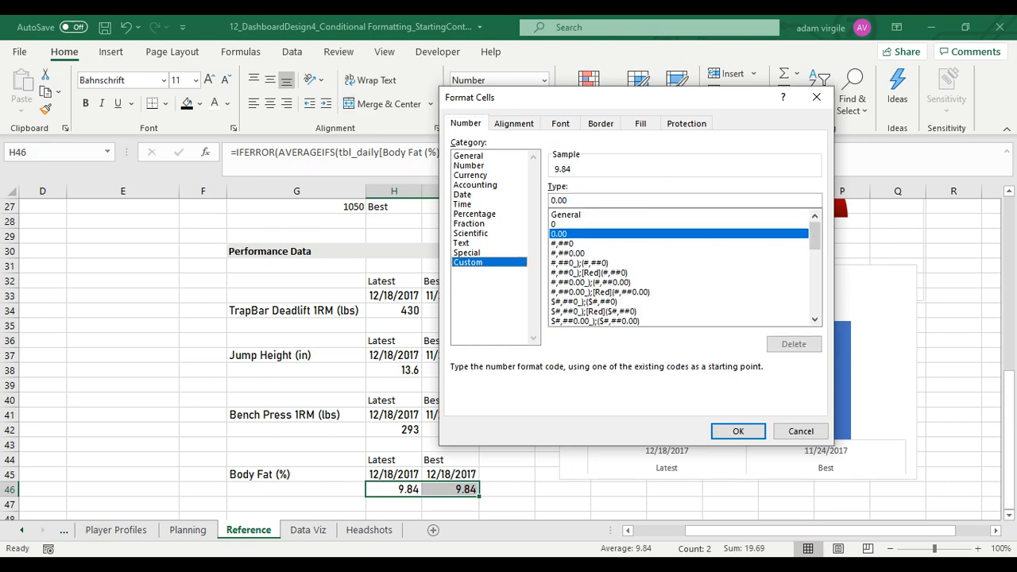
left_click_drag(572, 104, 647, 127)
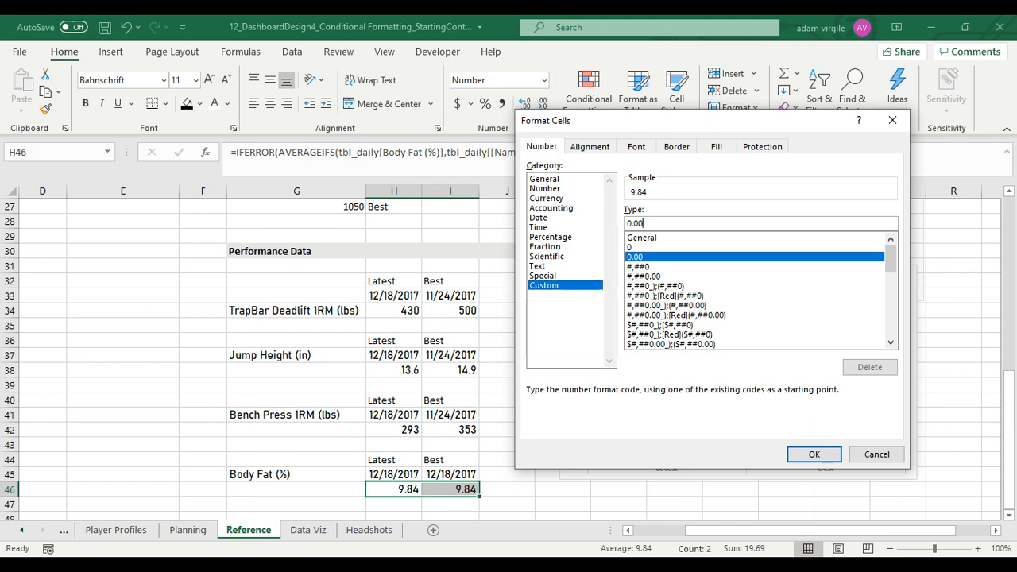
left_click_drag(643, 224, 625, 223)
left_click(645, 224)
left_click_drag(645, 223, 626, 223)
type("0.0")
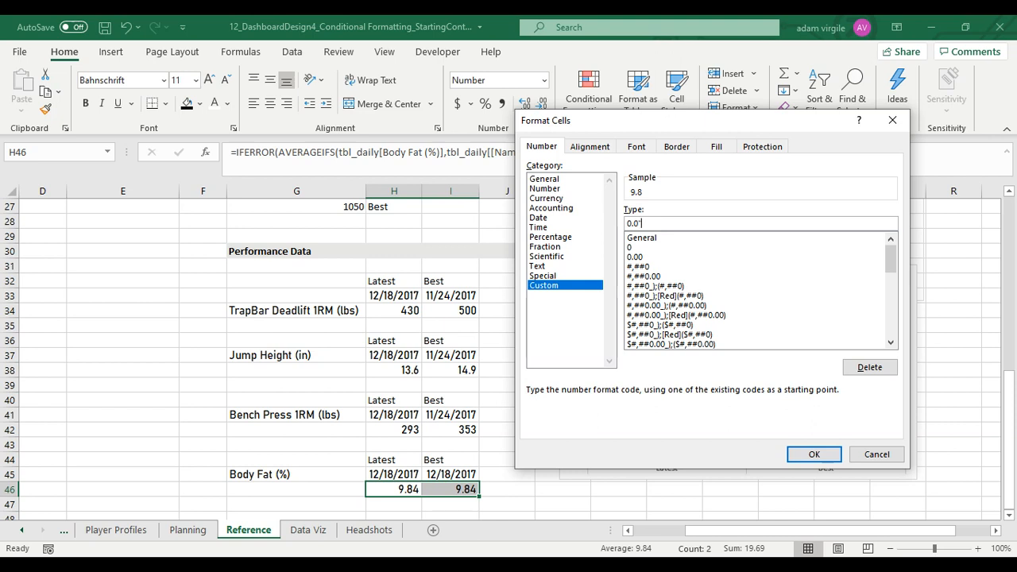
type("\"%\"")
left_click(814, 454)
left_click(814, 454)
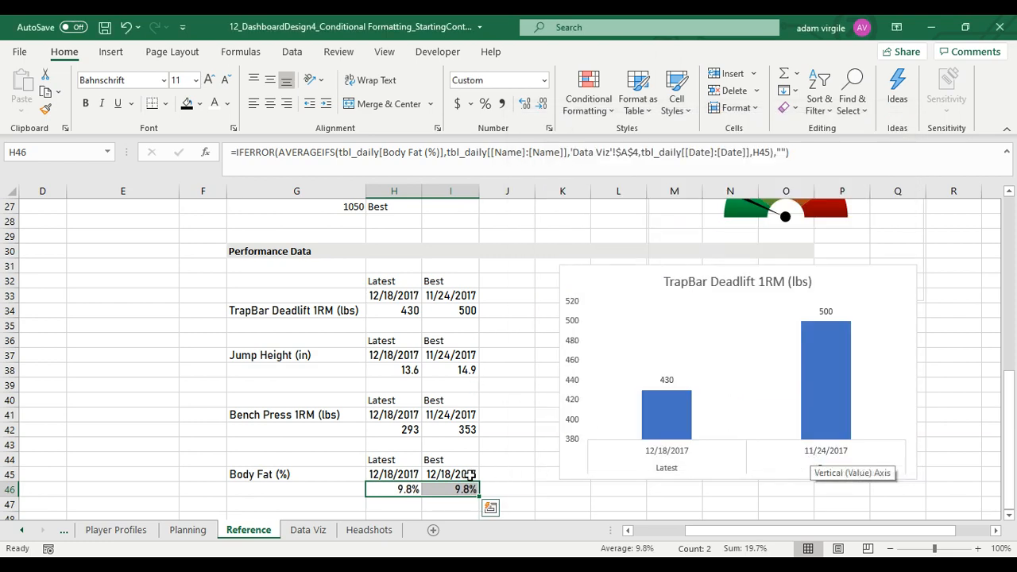
Set all text in the TrapBar Deadlift chart to the Bahnschrift font at size 14
left_click(617, 266)
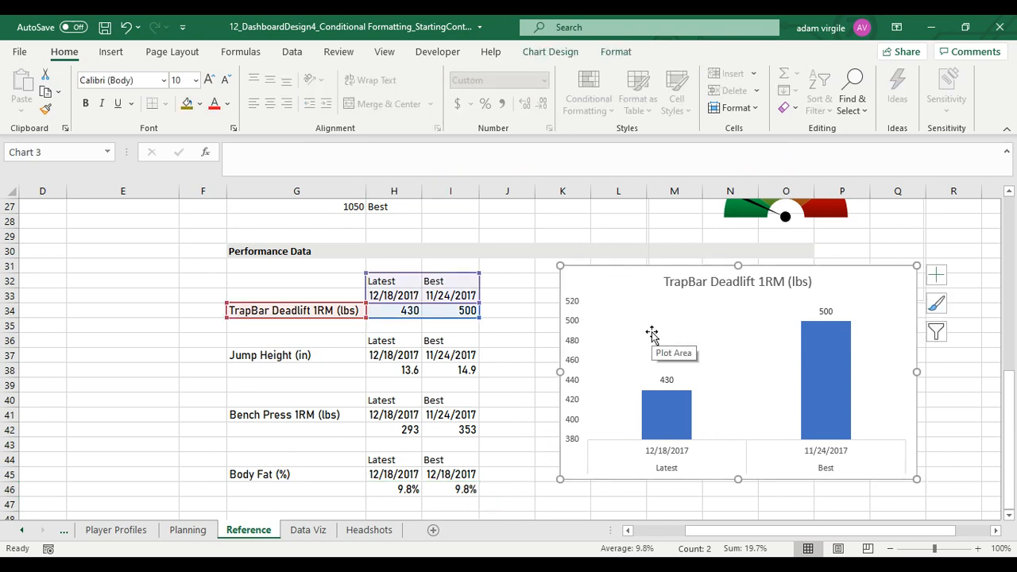
left_click(147, 81)
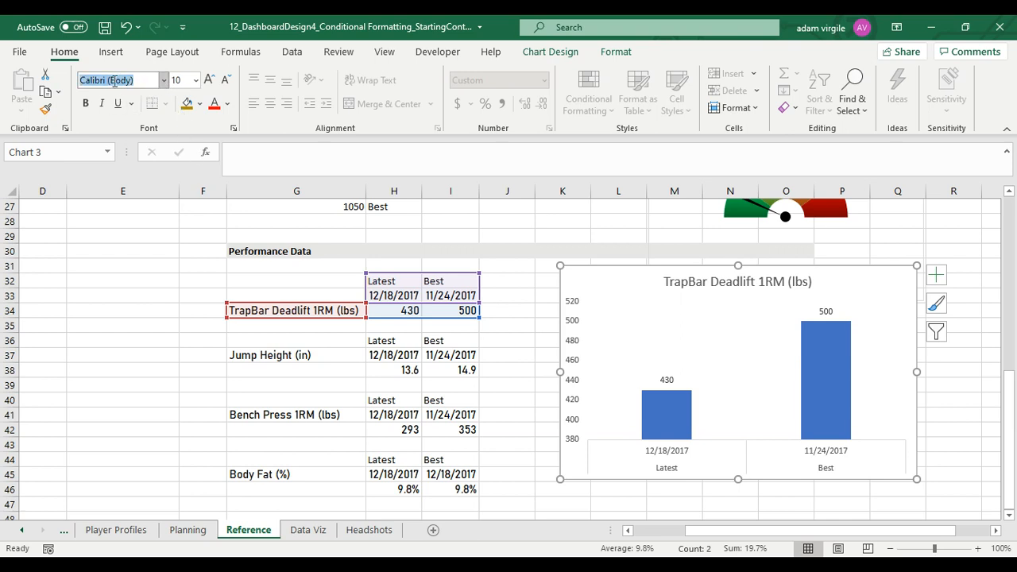
type("Bahnschrift")
key("Return")
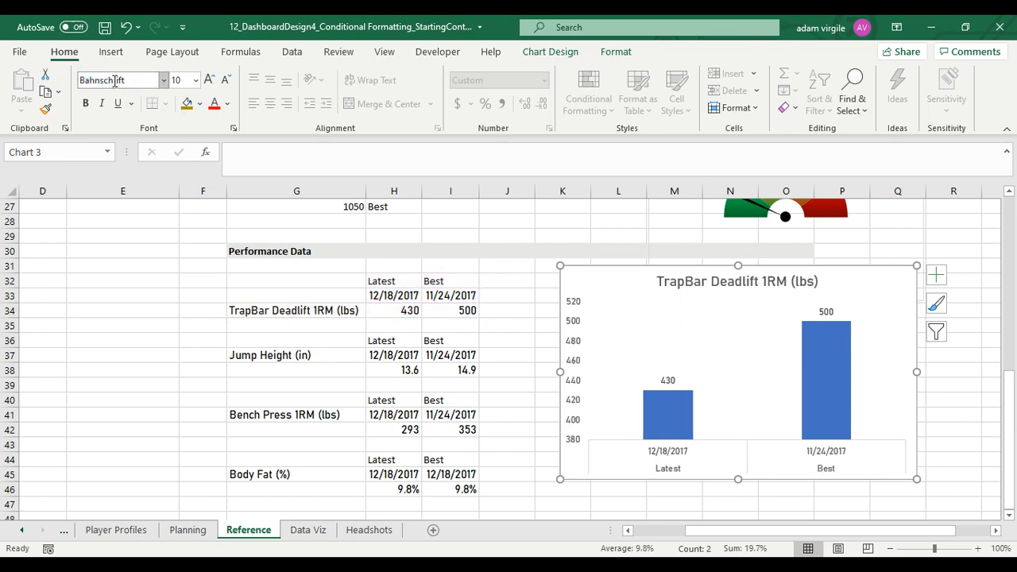
left_click(176, 79)
type("14")
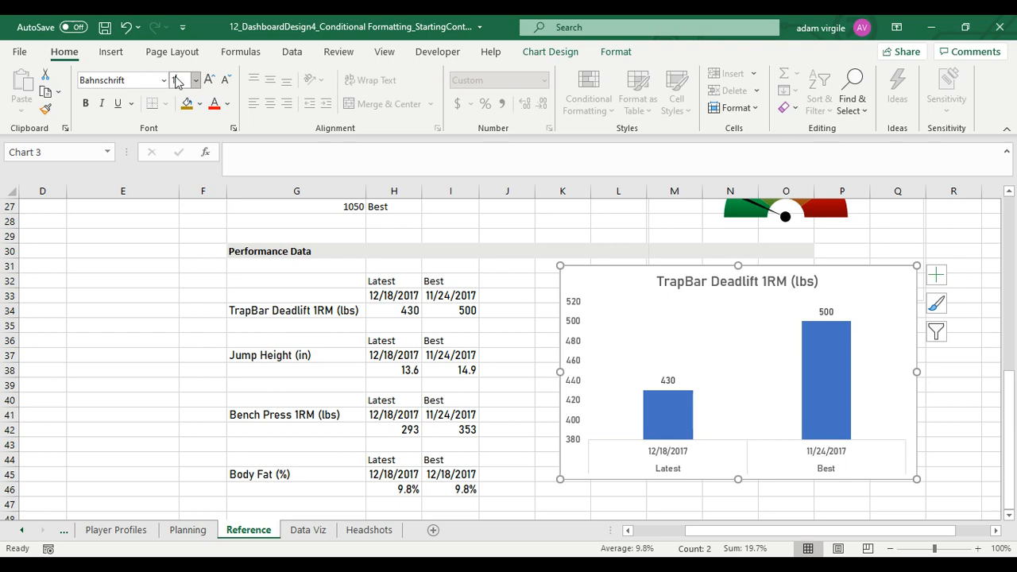
key("Return")
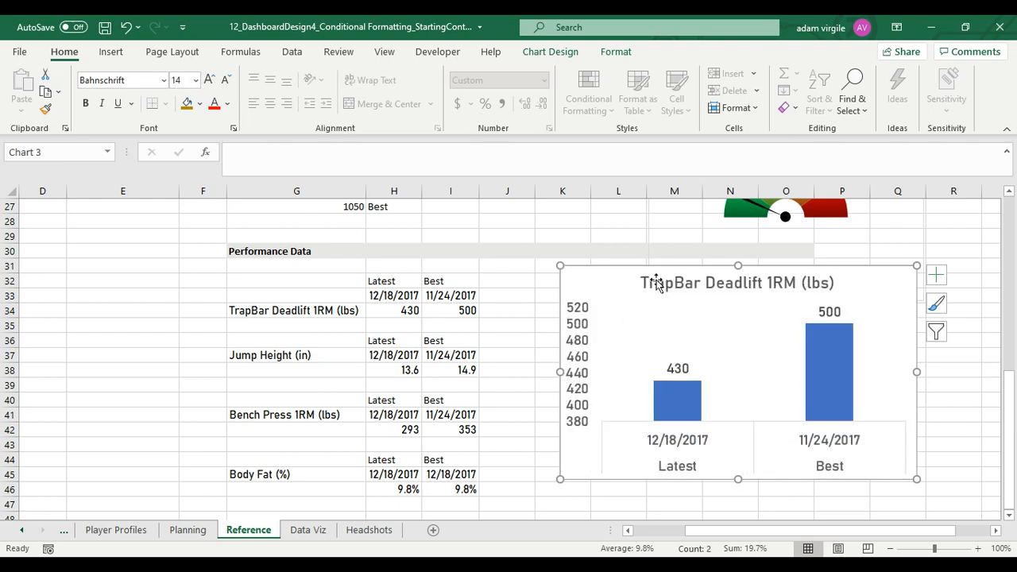
Move the TrapBar Deadlift chart slightly closer to the data cells and make it narrower and shorter
left_click_drag(665, 268, 649, 265)
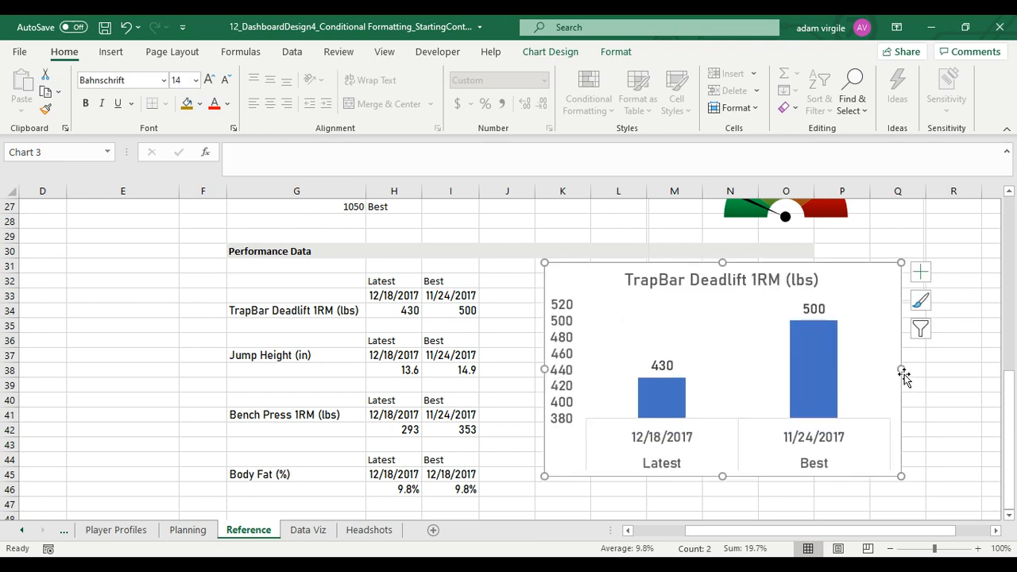
left_click_drag(901, 368, 740, 368)
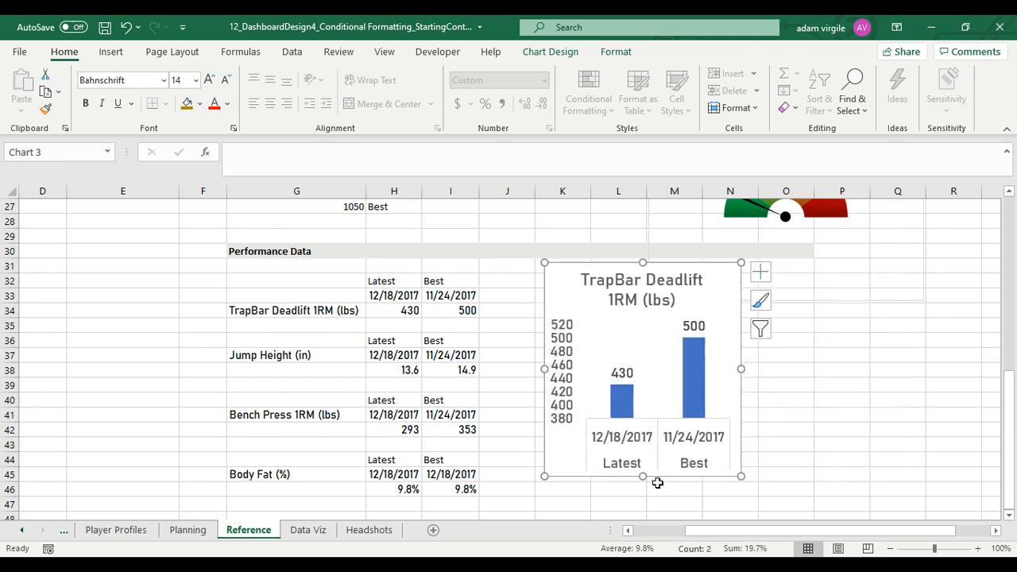
left_click_drag(643, 477, 650, 403)
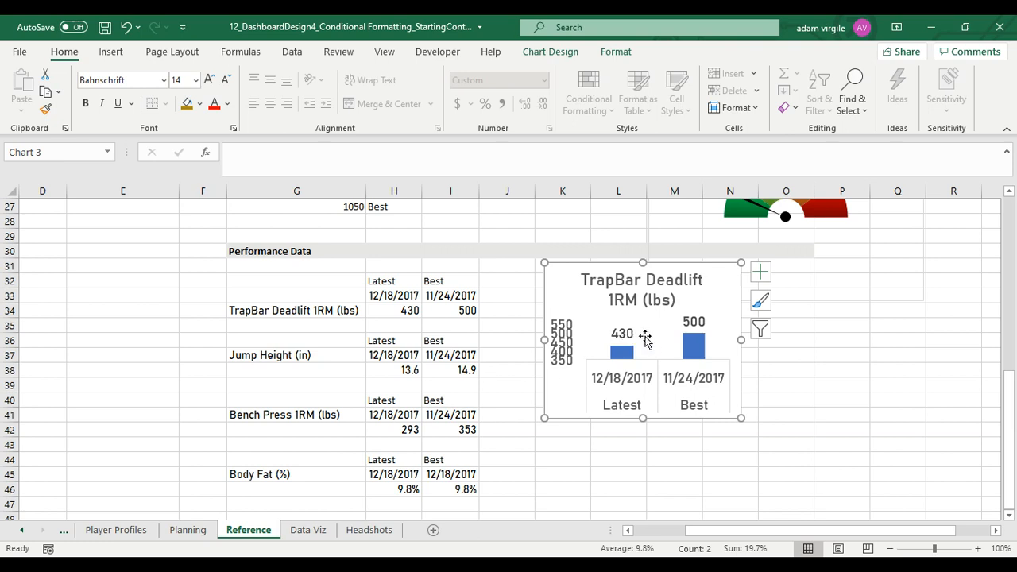
Fill the Best column of the TrapBar Deadlift chart with dark gold and the Latest column with black
left_click(698, 355)
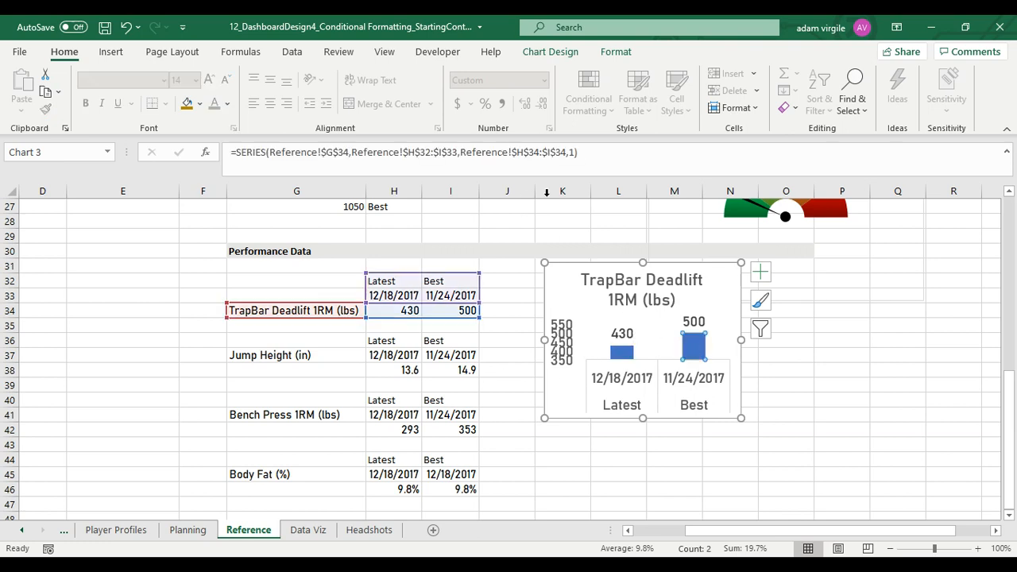
left_click(187, 103)
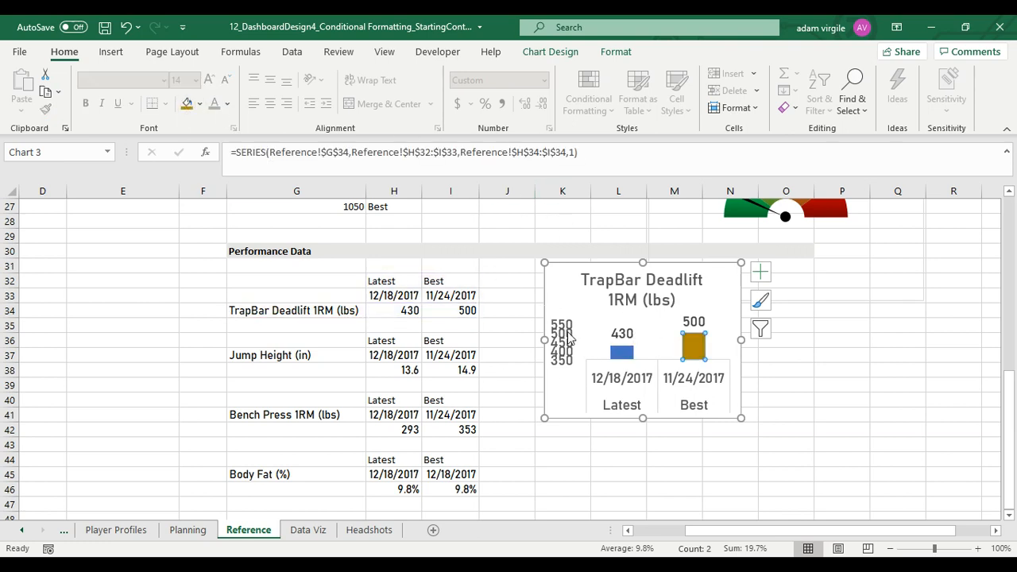
left_click(625, 355)
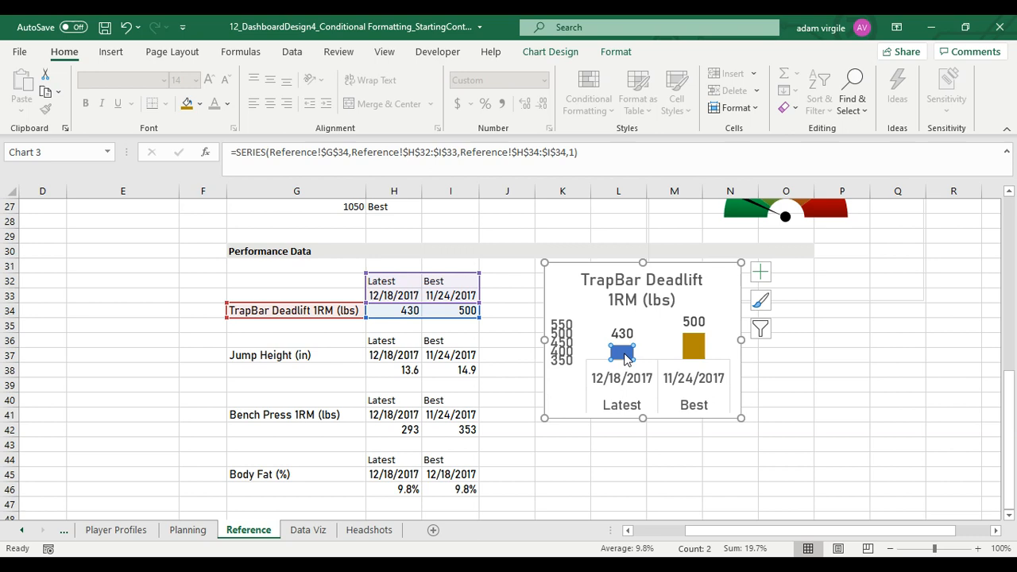
left_click(199, 104)
left_click(199, 165)
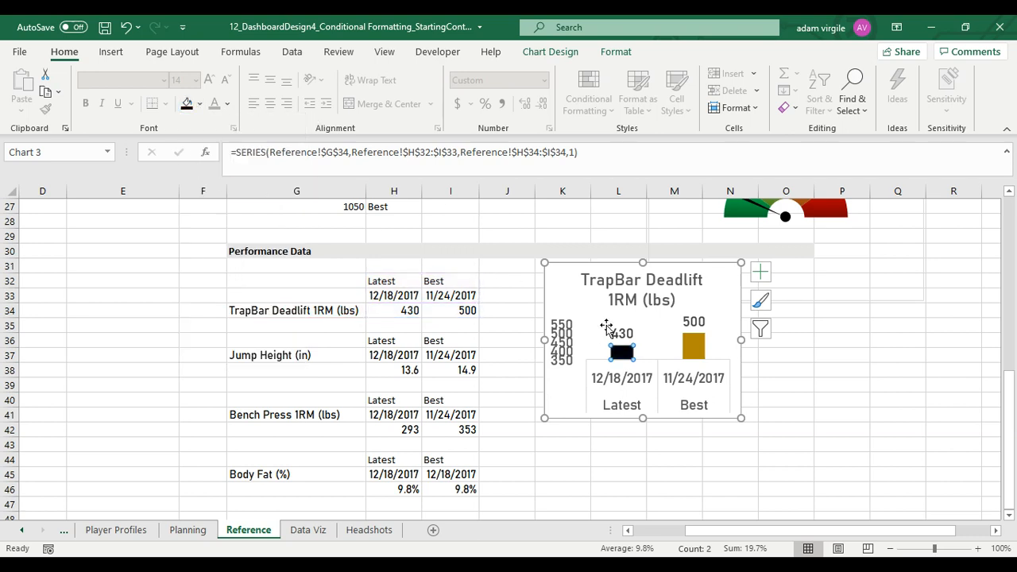
Make the data labels of the TrapBar Deadlift chart white and position them at Inside End
left_click(621, 333)
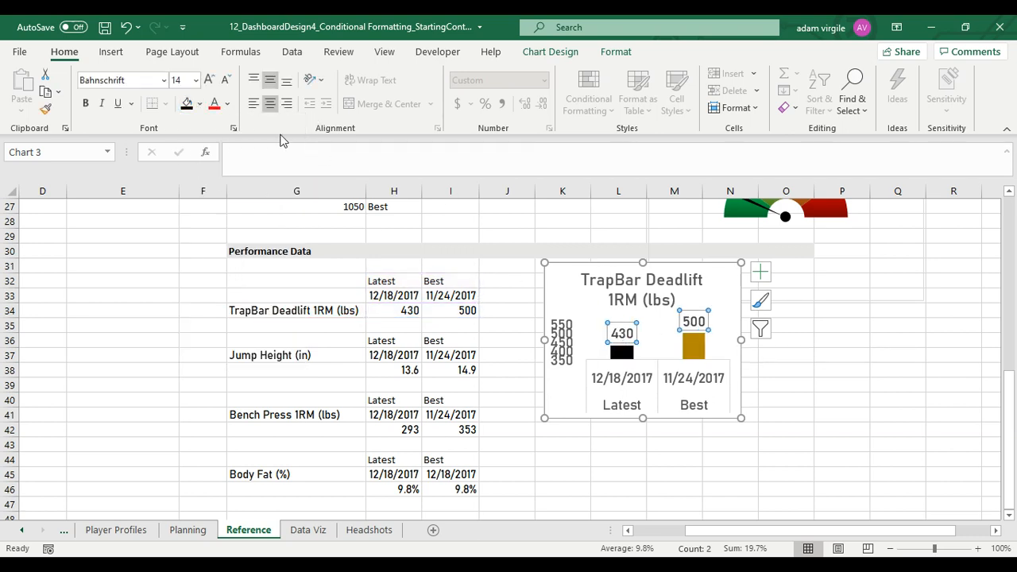
left_click(226, 104)
left_click(213, 165)
right_click(632, 333)
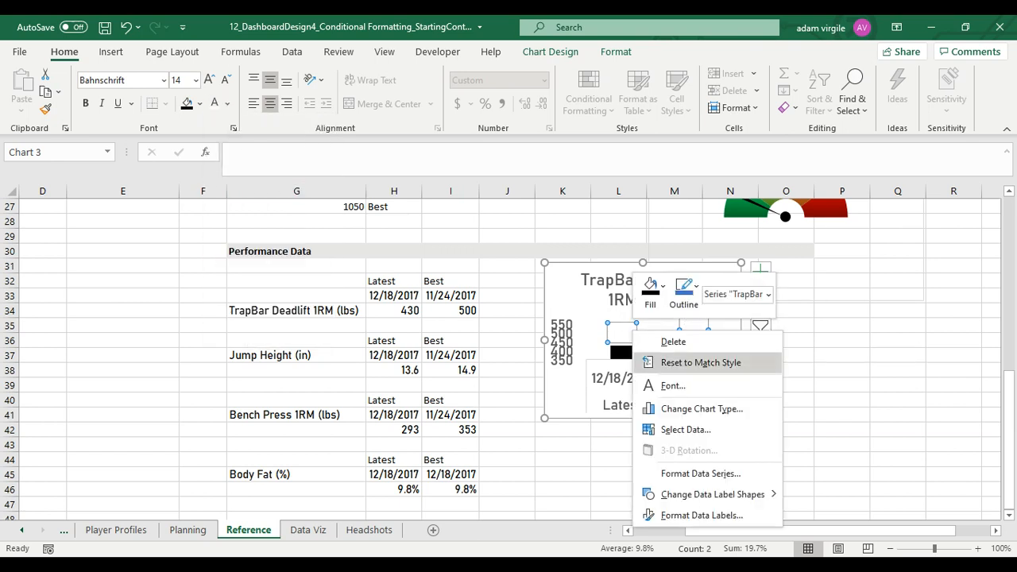
left_click(702, 516)
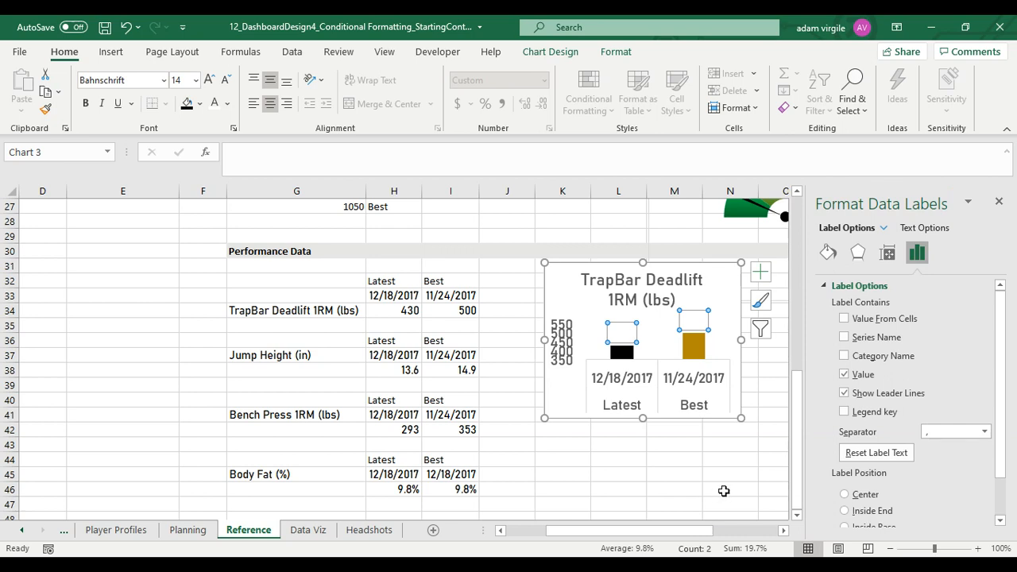
scroll(868, 478, "down", 1)
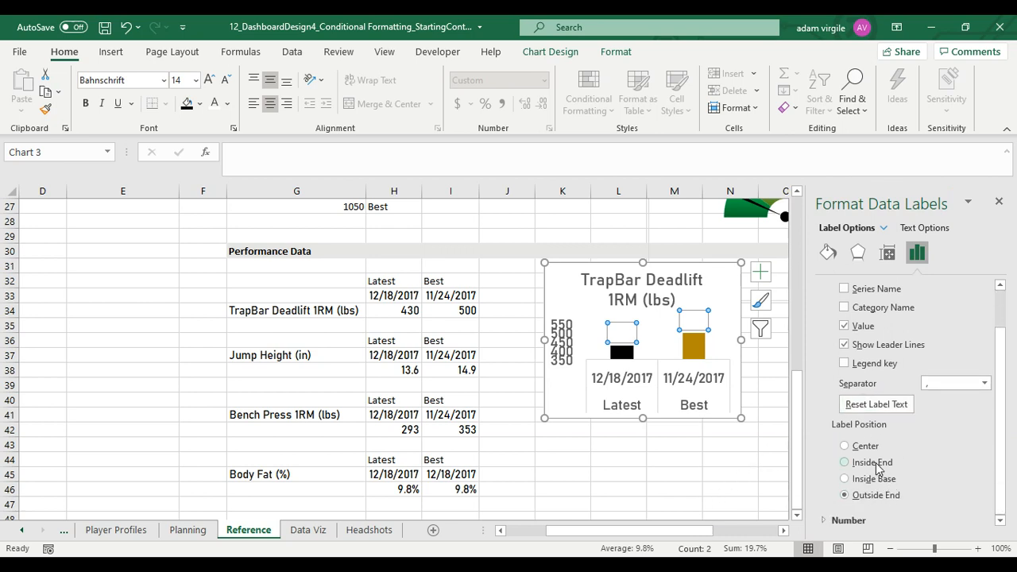
left_click(844, 461)
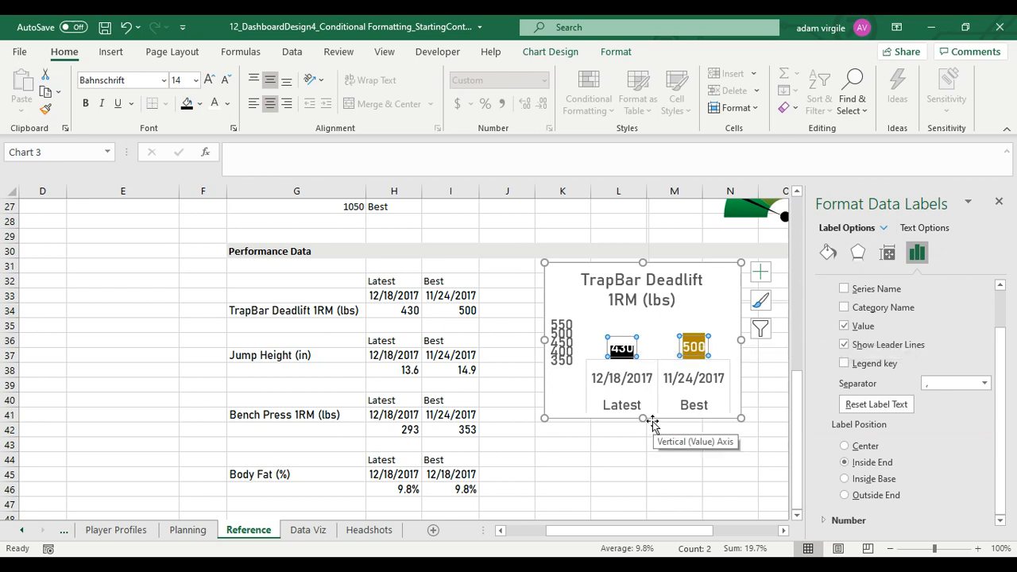
left_click(999, 201)
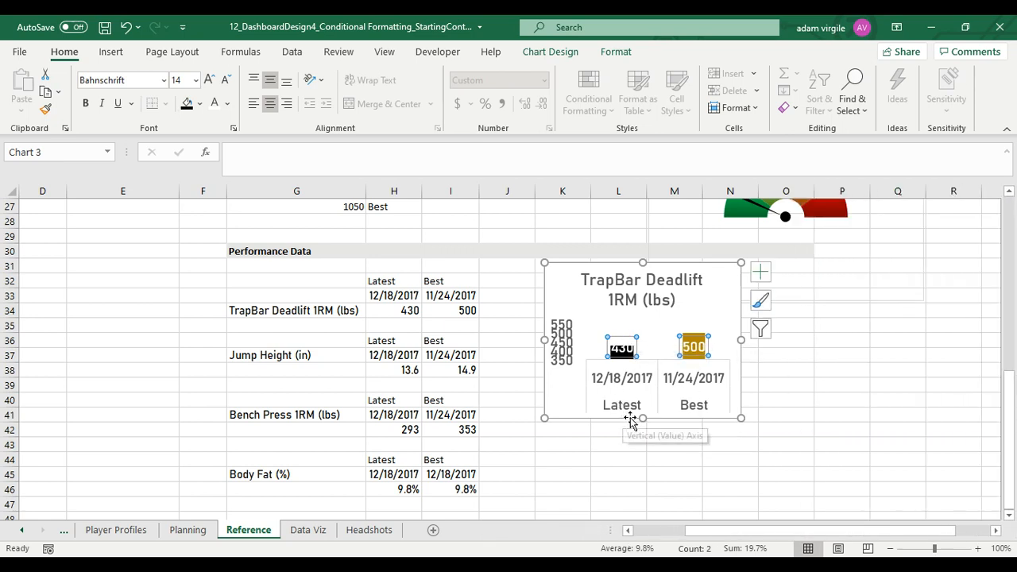
Make the TrapBar Deadlift chart taller and widen its columns, trying gap widths of 100% and 50% and settling on 75%
left_click_drag(642, 418, 643, 490)
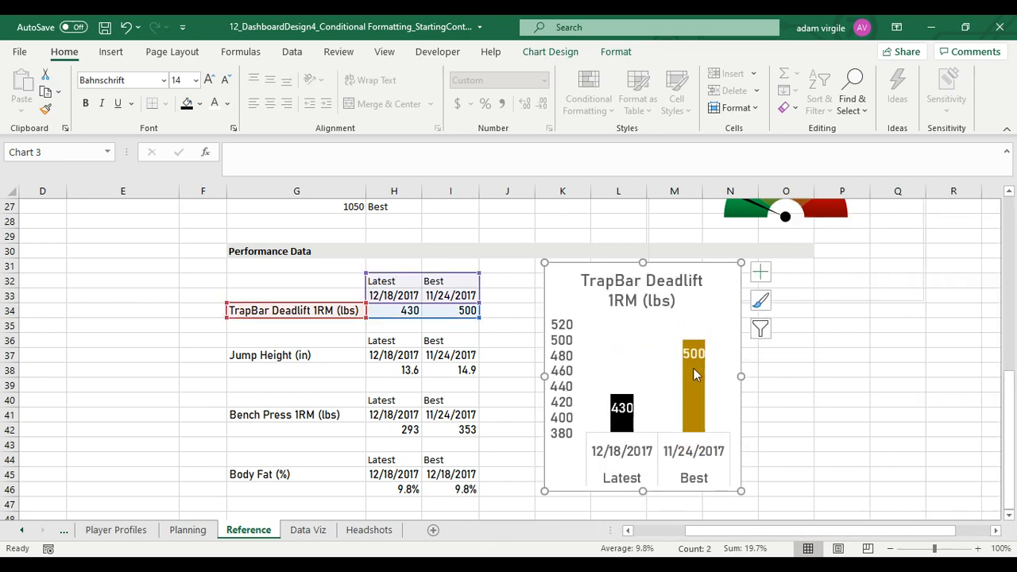
left_click(691, 413)
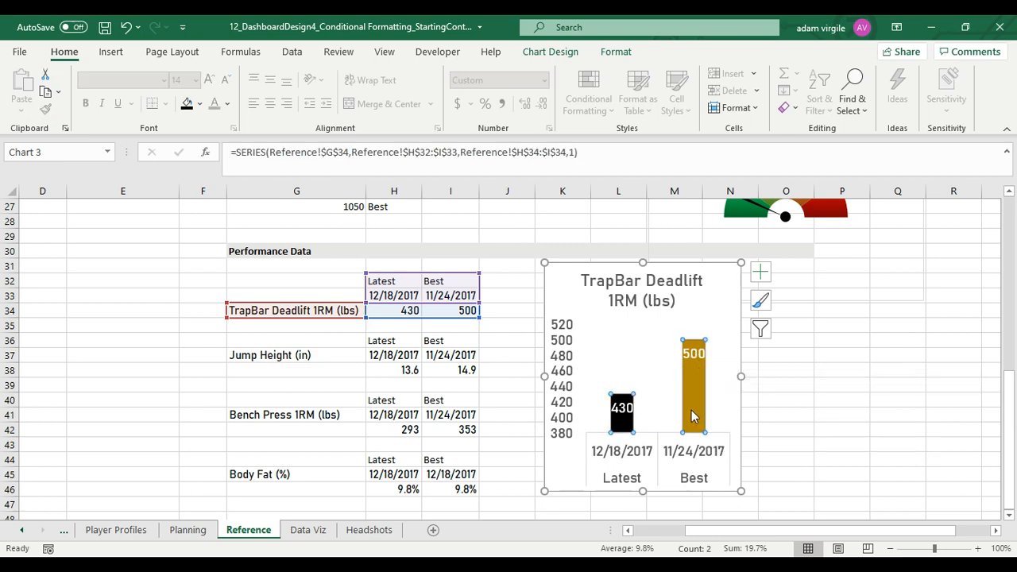
right_click(700, 418)
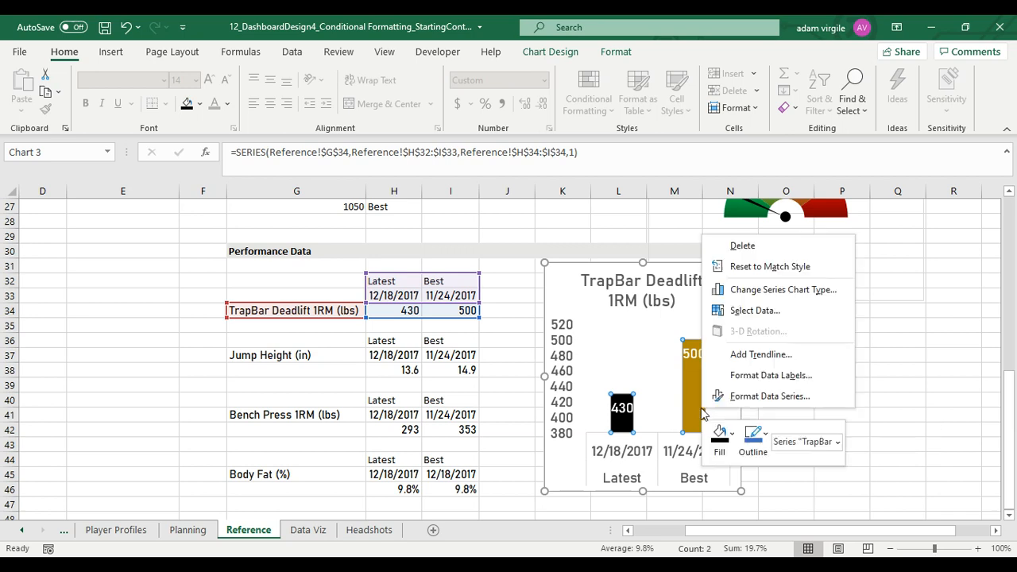
key("Escape")
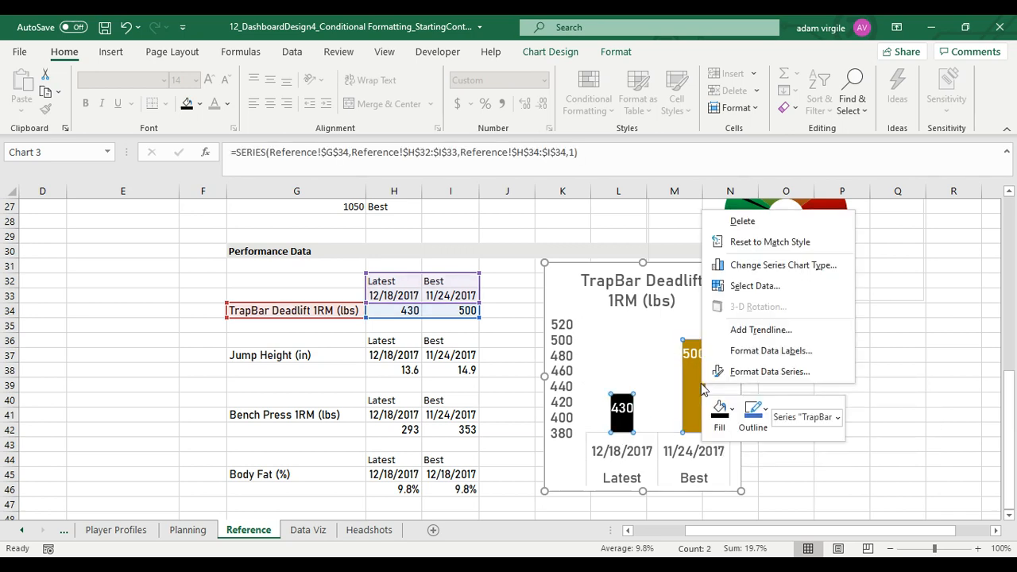
right_click(701, 387)
left_click(767, 371)
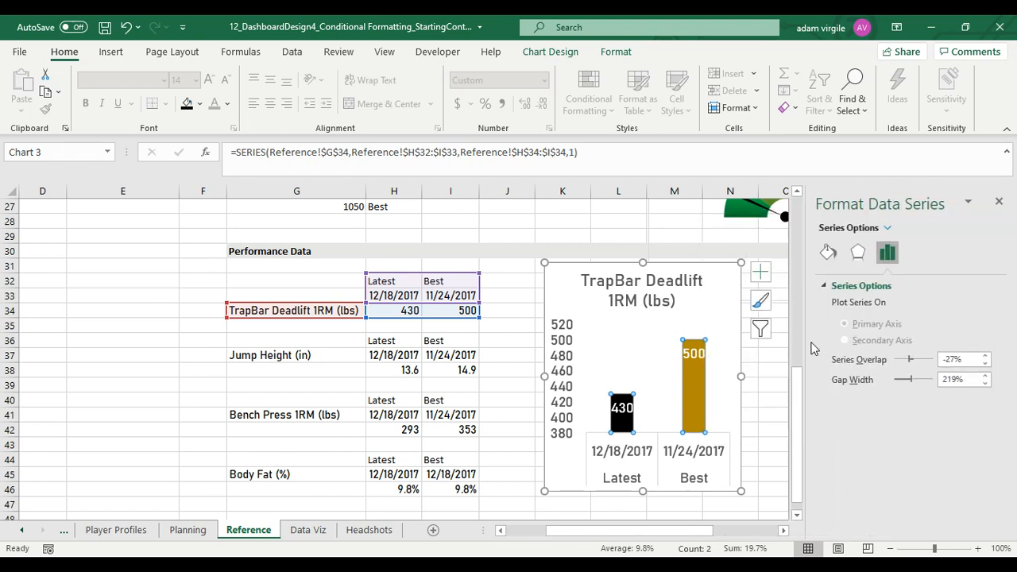
left_click_drag(961, 379, 938, 383)
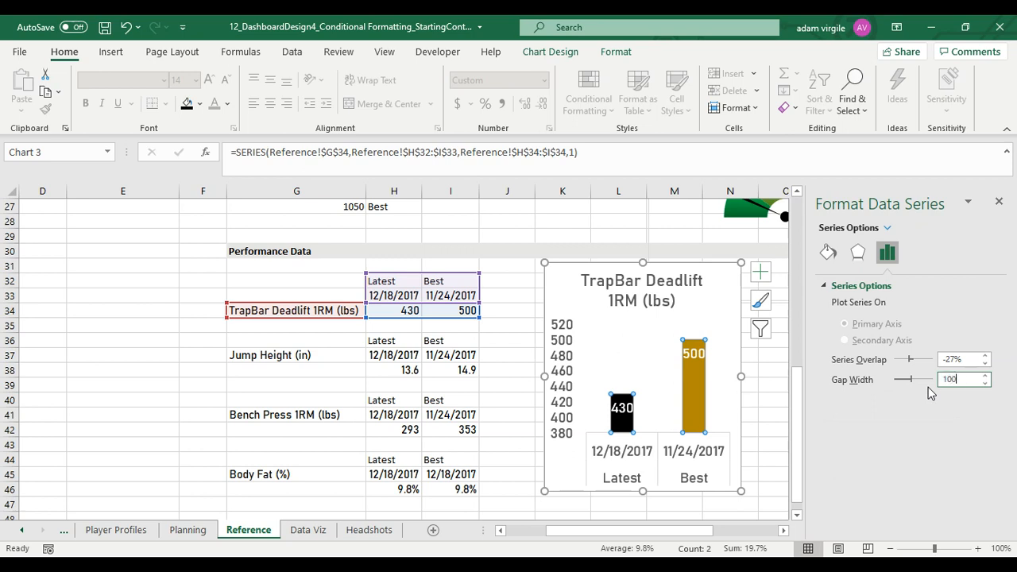
key("Return")
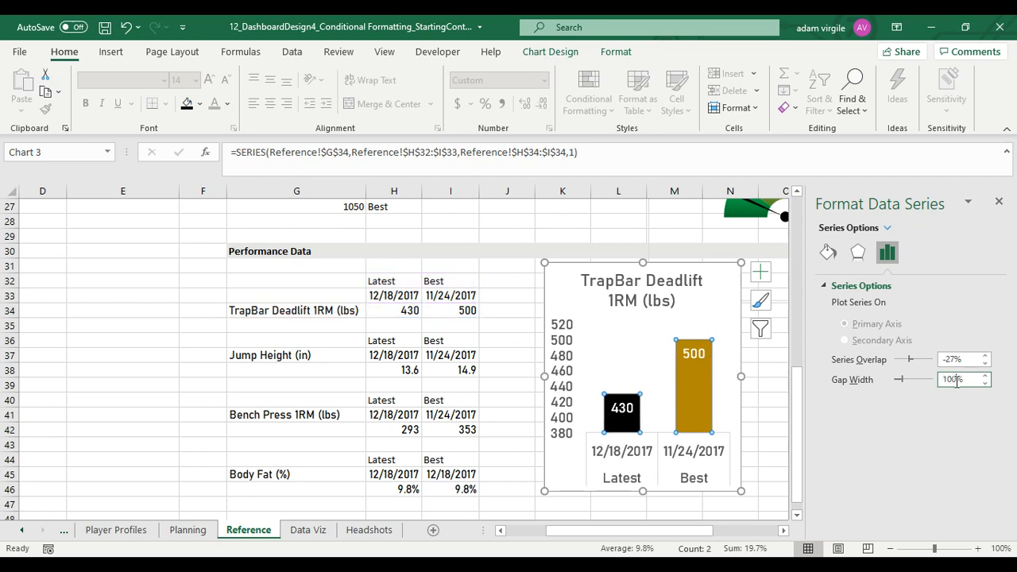
type("50")
key("Return")
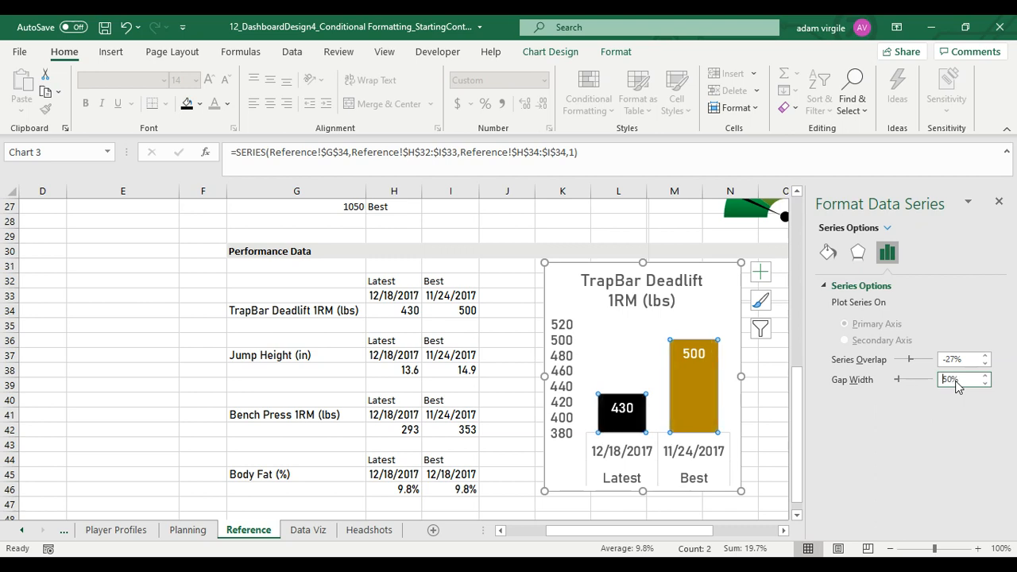
left_click_drag(955, 380, 924, 378)
type("75")
key("Return")
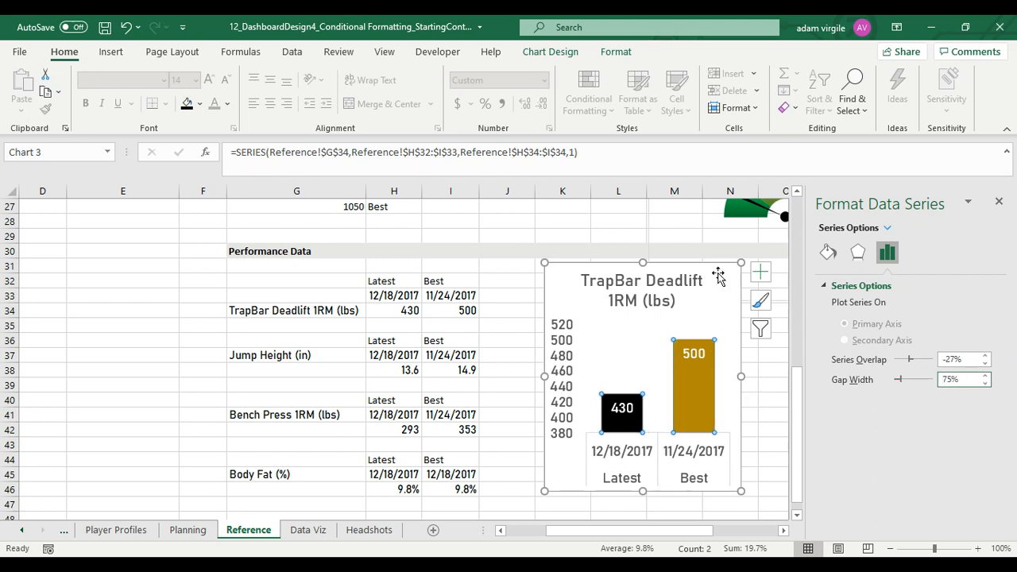
left_click(998, 202)
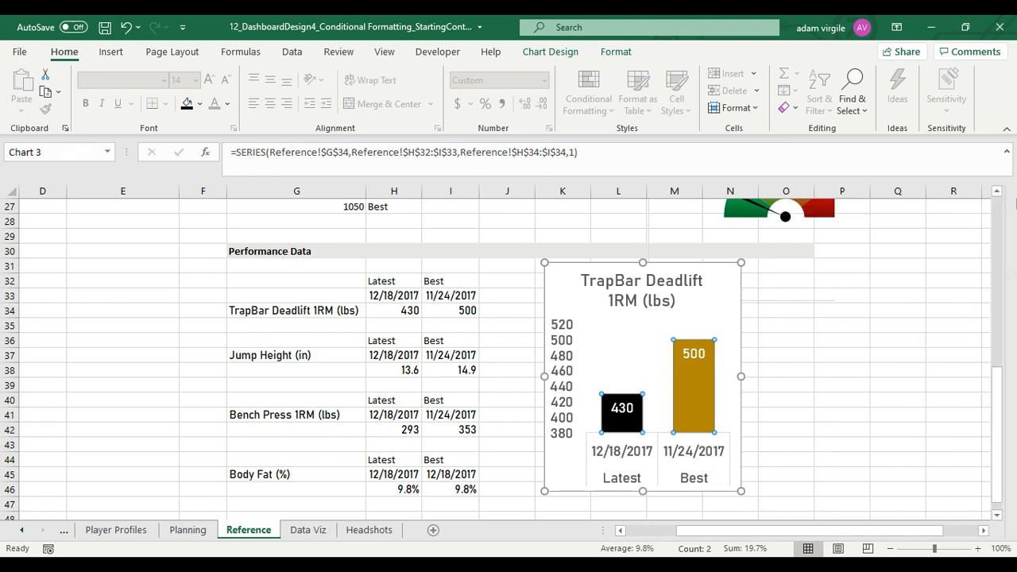
Look through the saved chart templates offered for the TrapBar Deadlift chart without applying one
right_click(687, 328)
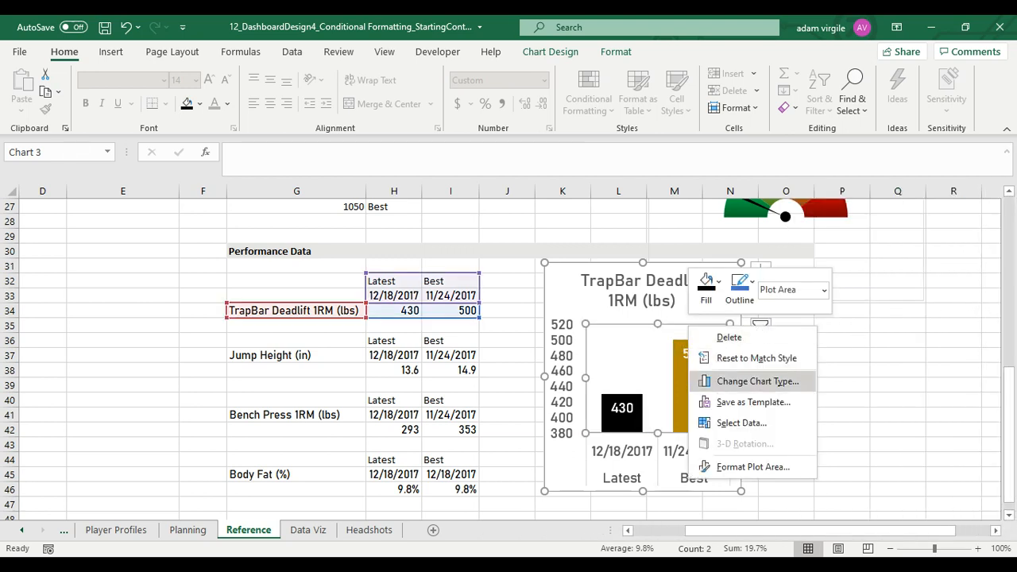
left_click(757, 381)
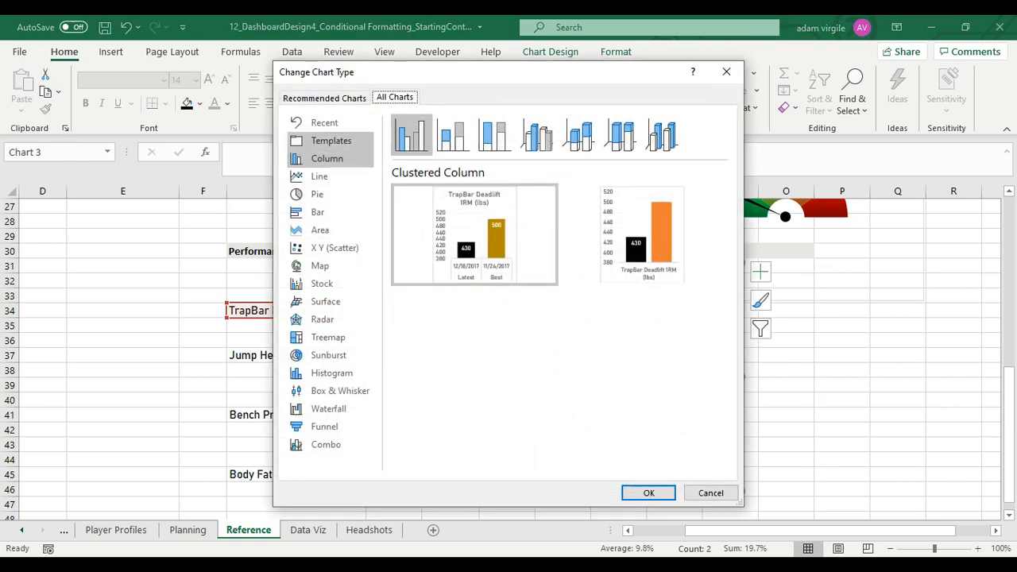
left_click(331, 141)
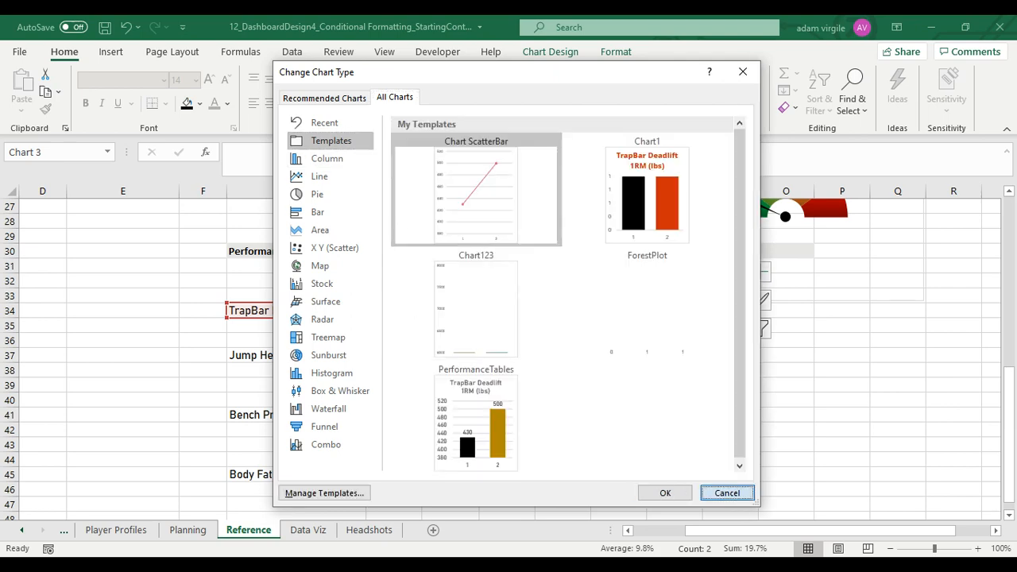
left_click(727, 492)
right_click(643, 384)
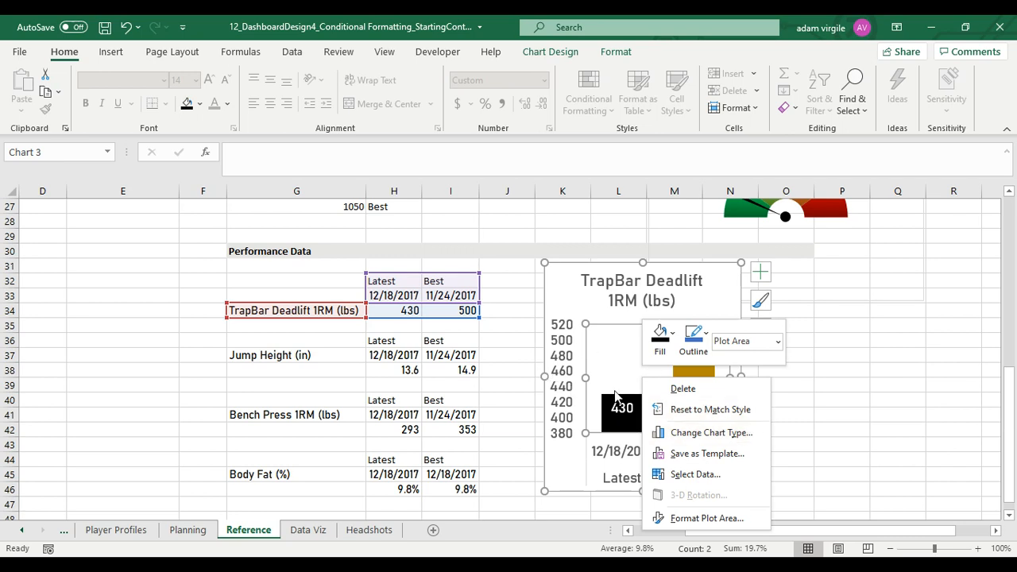
left_click(585, 368)
Remove the background fill from the whole TrapBar Deadlift chart
left_click(691, 272)
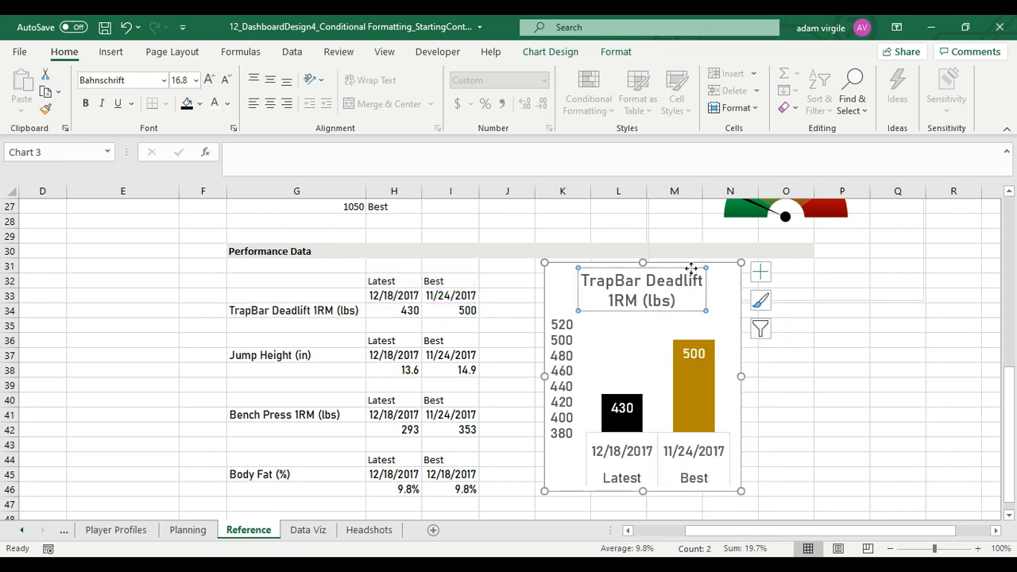
left_click(700, 265)
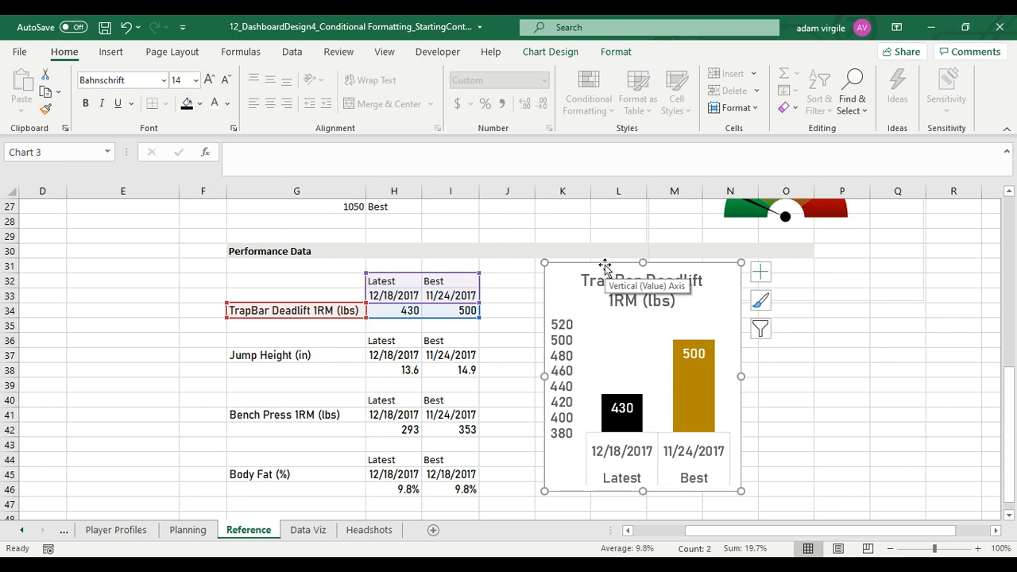
left_click(200, 104)
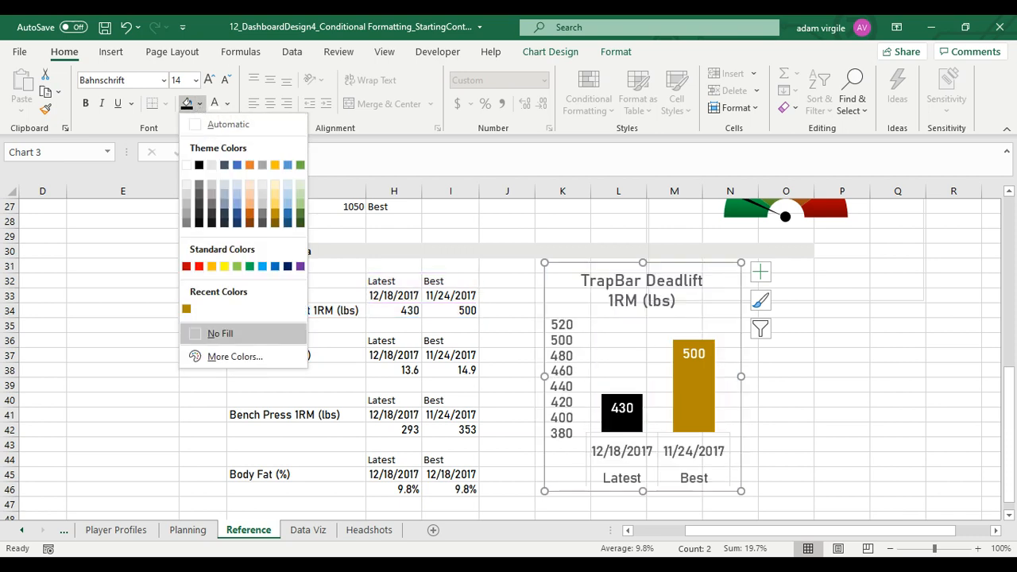
left_click(218, 334)
Save the TrapBar Deadlift chart as a chart template named PerformanceData
right_click(645, 362)
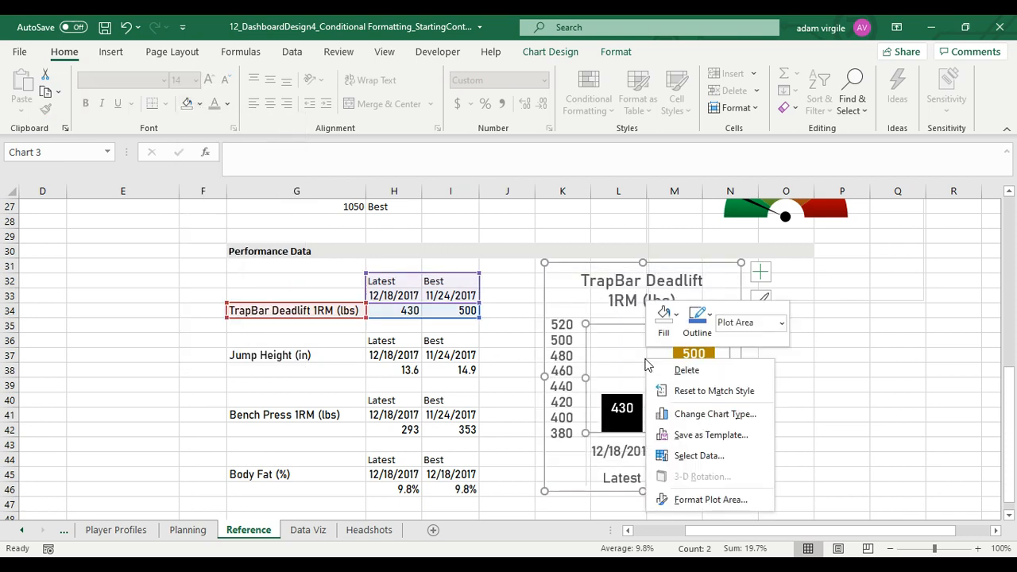
left_click(710, 434)
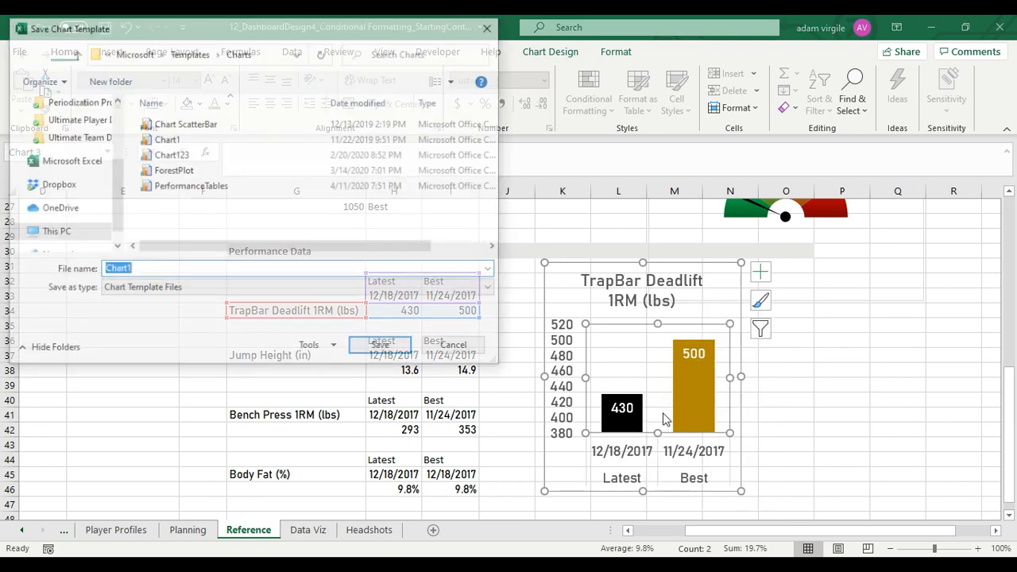
type("P")
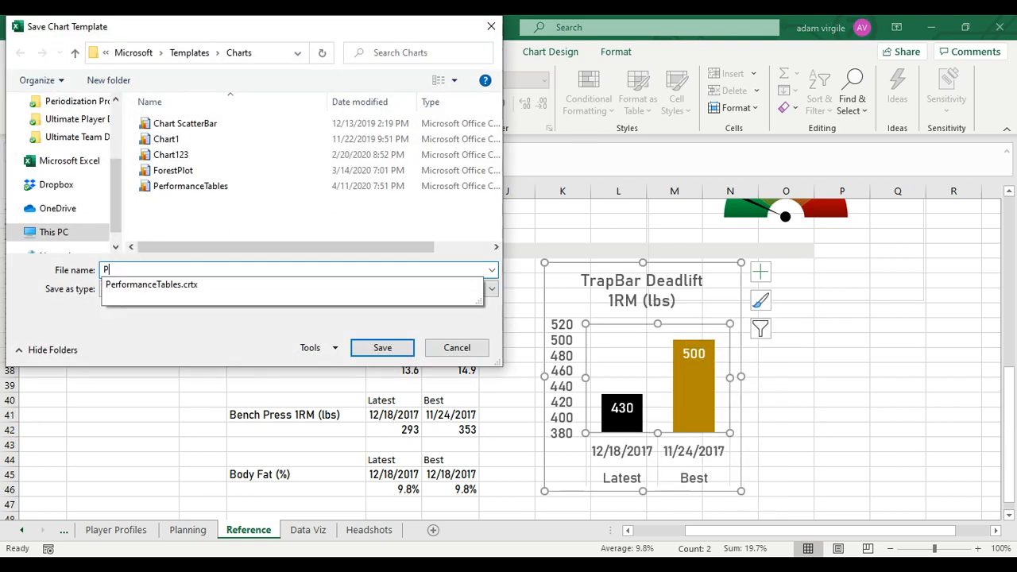
type("erformanceData")
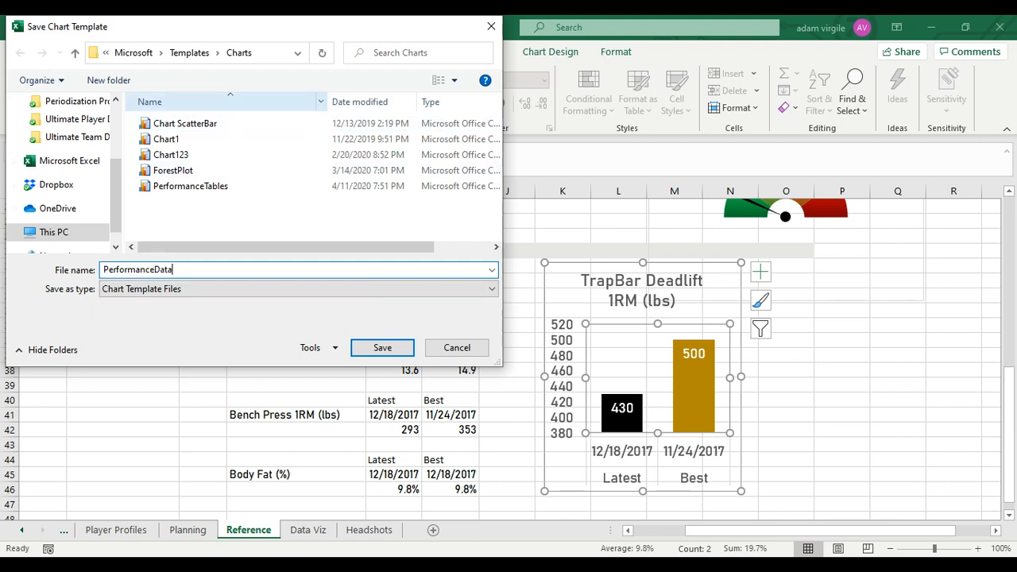
left_click(387, 344)
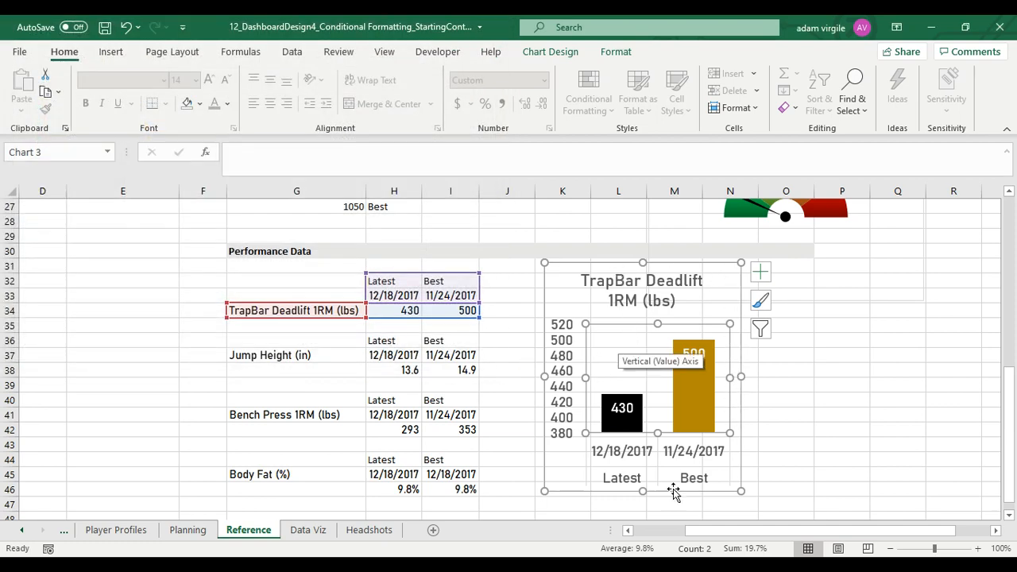
Make the TrapBar Deadlift chart slightly shorter and move it away from the data to columns N through Q
left_click_drag(643, 491, 662, 450)
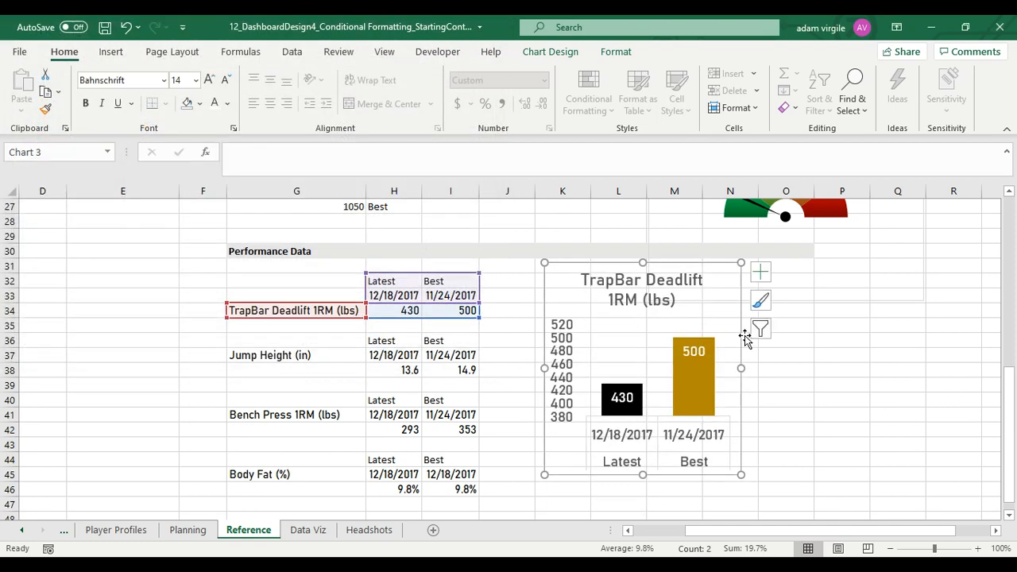
left_click_drag(739, 338, 916, 332)
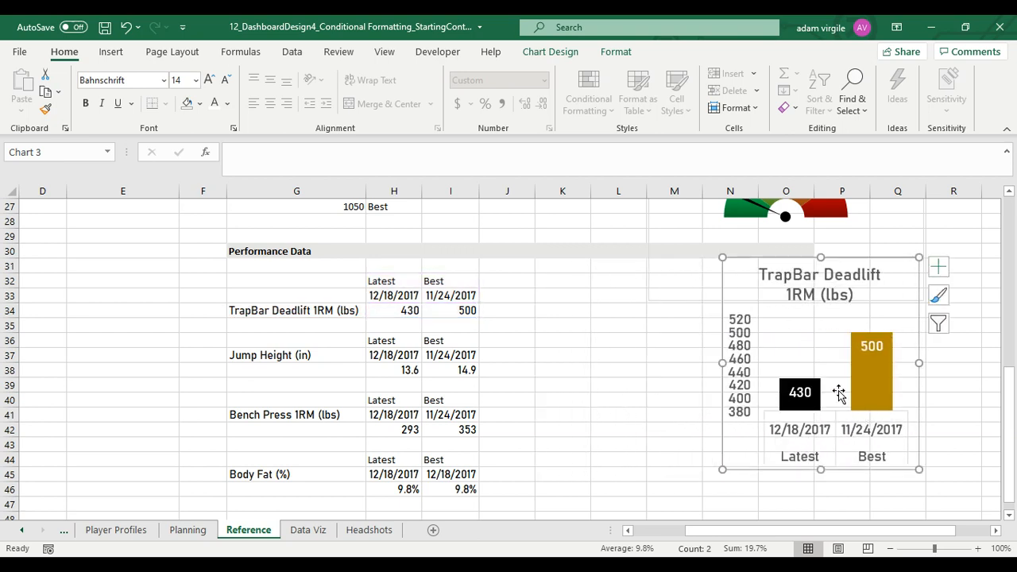
left_click_drag(313, 343, 449, 375)
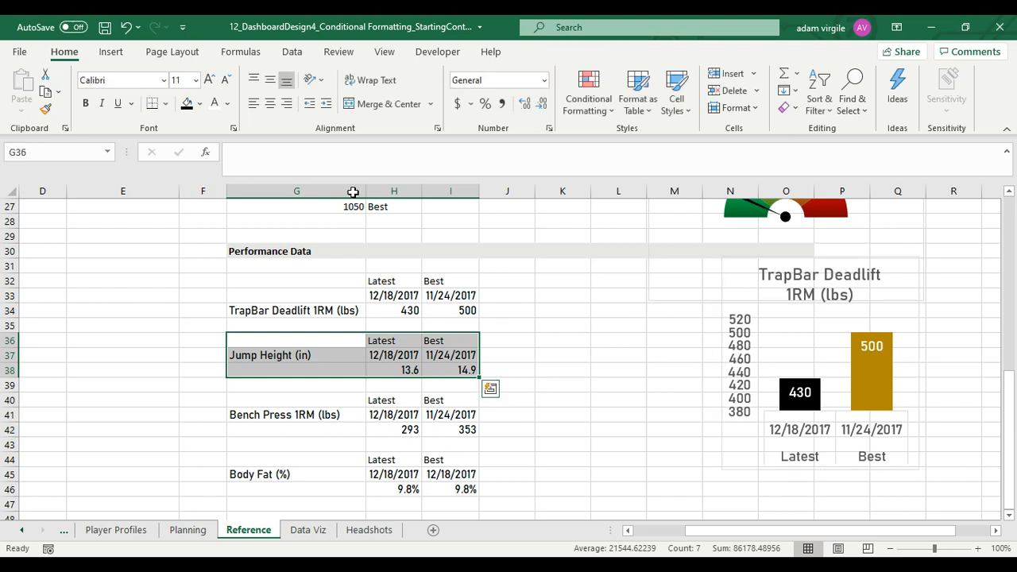
left_click(111, 52)
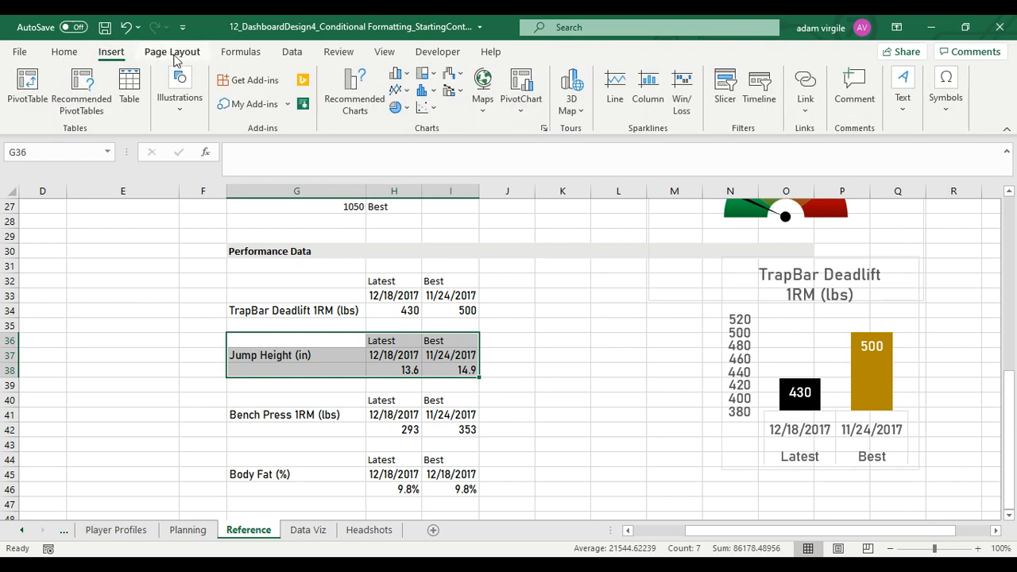
left_click(402, 76)
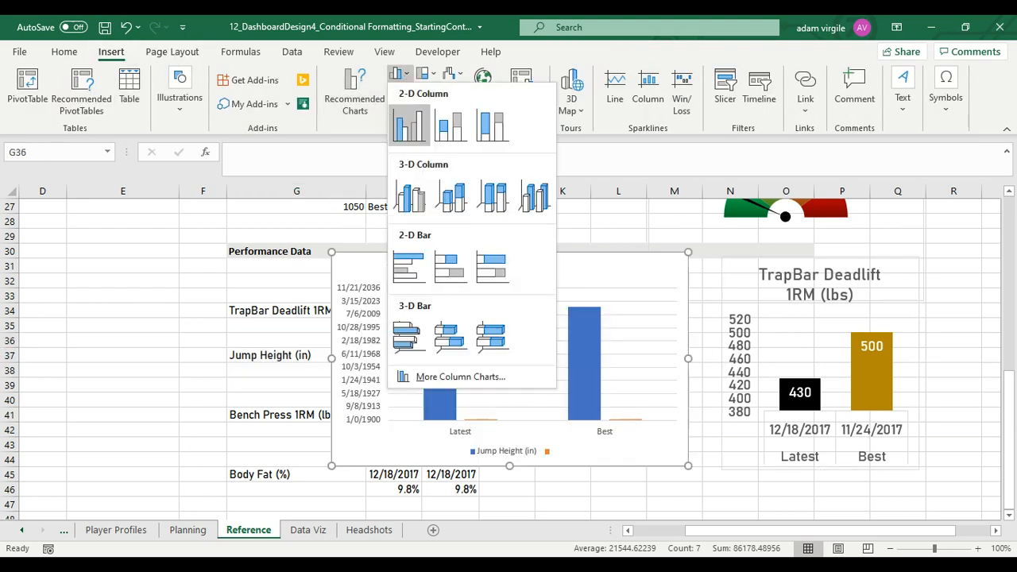
left_click(420, 131)
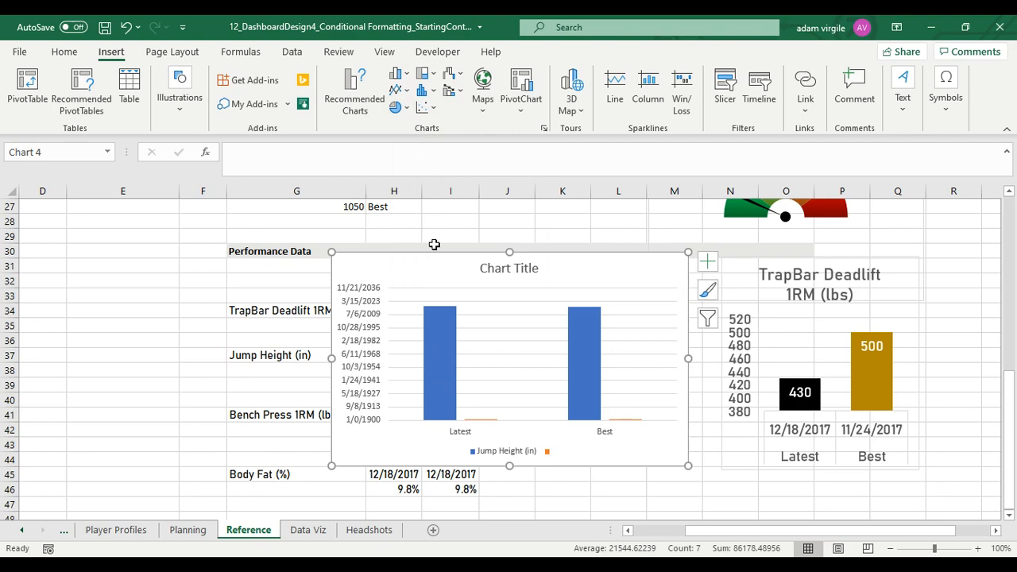
left_click_drag(430, 253, 584, 301)
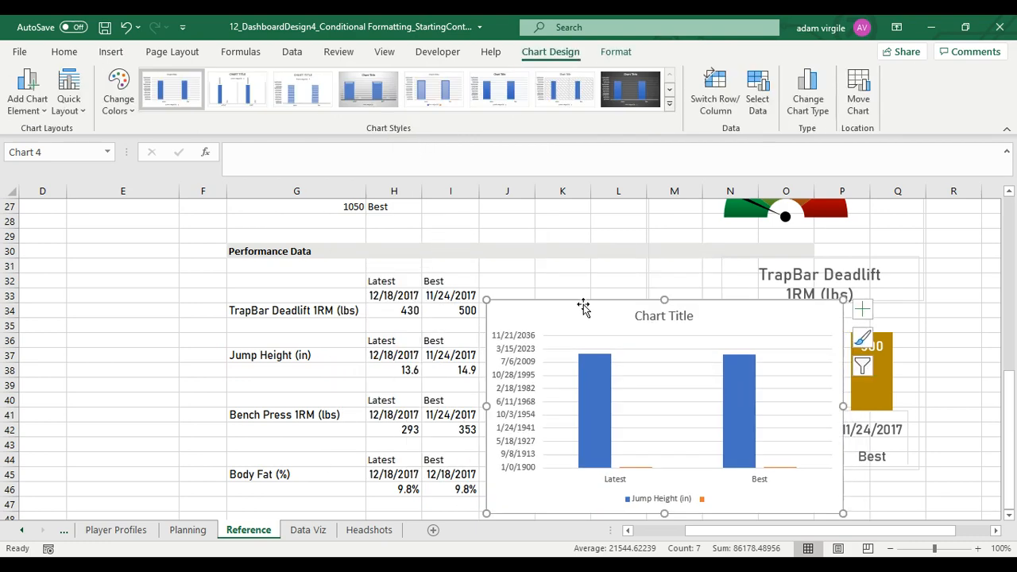
left_click(352, 340)
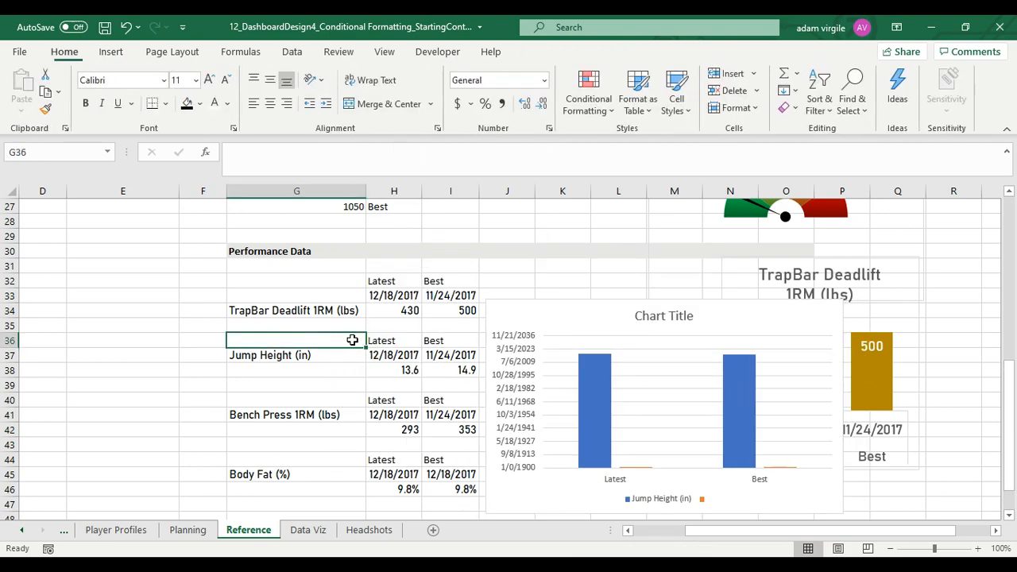
left_click(625, 339)
key("Delete")
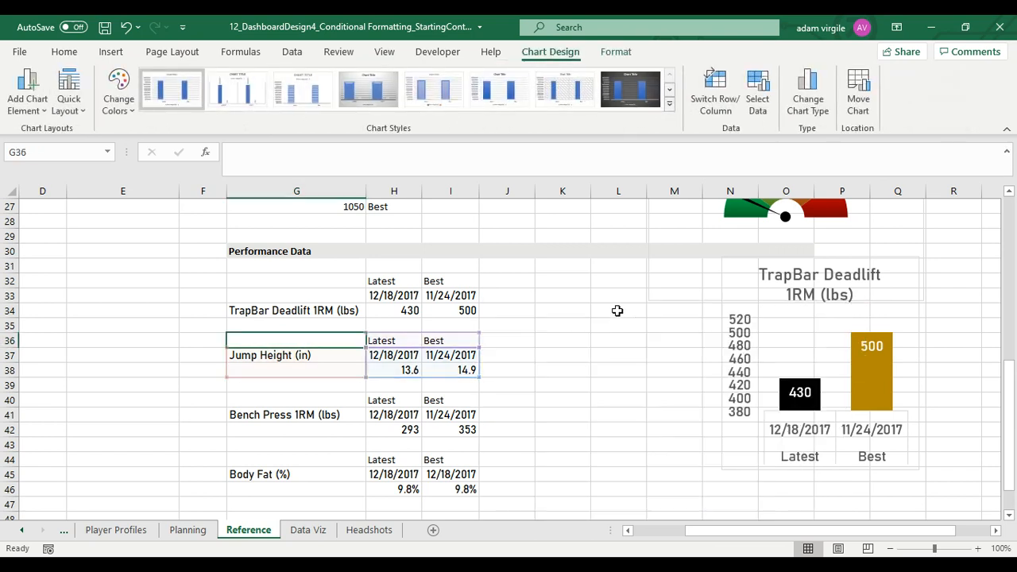
left_click_drag(316, 353, 461, 355)
left_click_drag(336, 341, 451, 368)
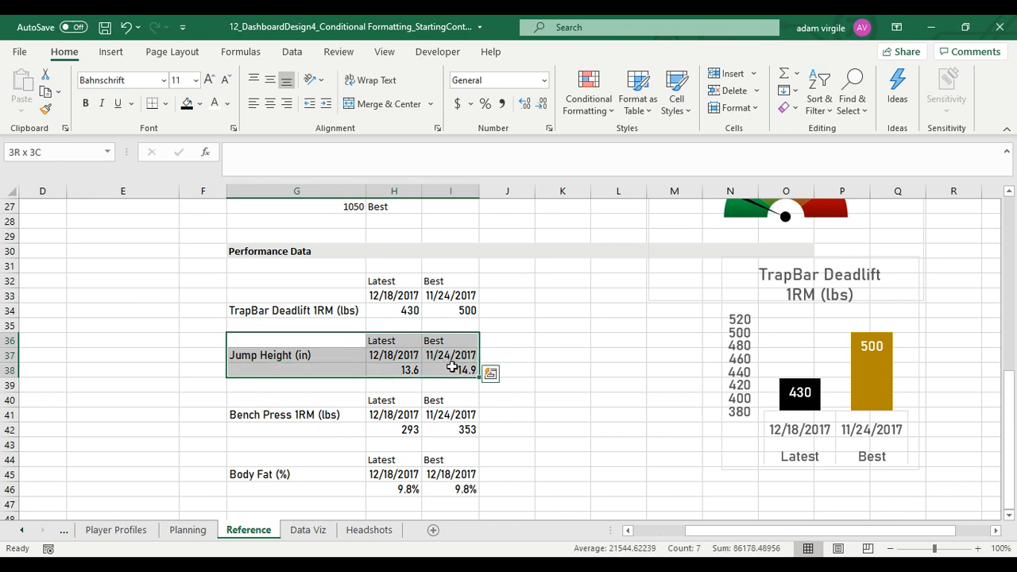
Move the Jump Height, Bench Press 1RM and Body Fat labels down one row to G38, G42 and G46, beside their values
left_click(334, 358)
left_click_drag(334, 363, 336, 381)
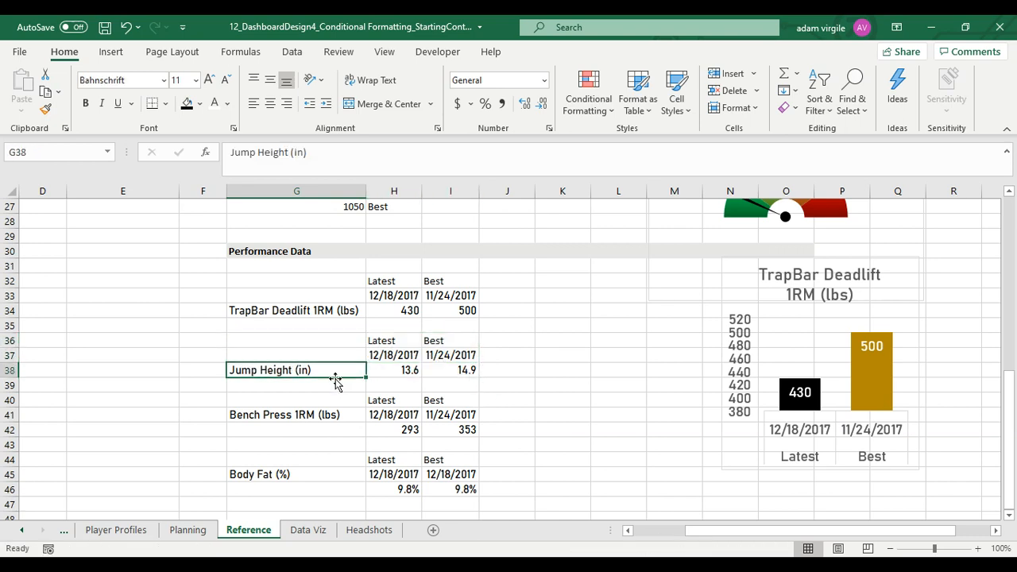
left_click(331, 416)
left_click_drag(333, 422, 336, 434)
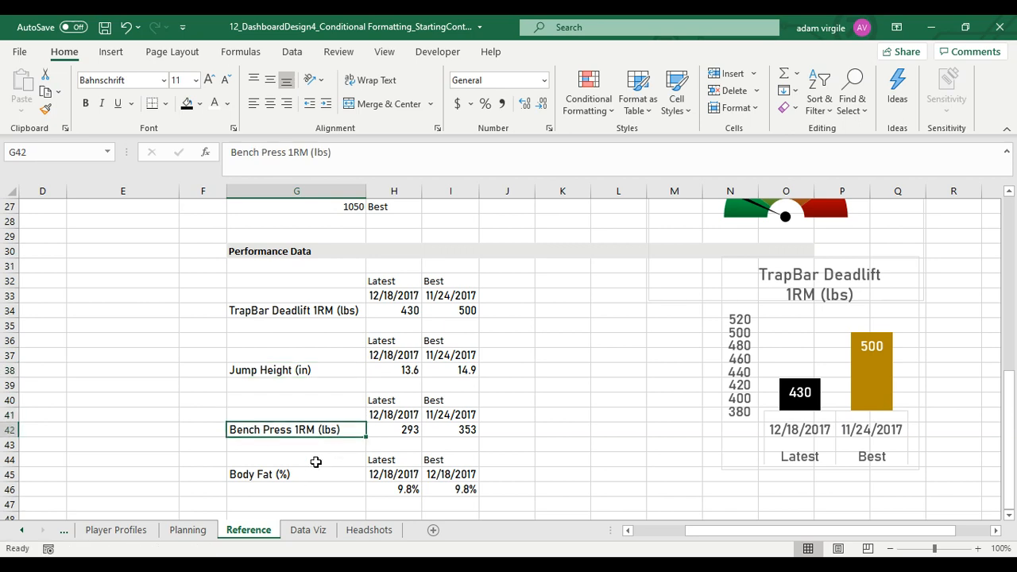
left_click(300, 475)
left_click_drag(299, 475, 299, 491)
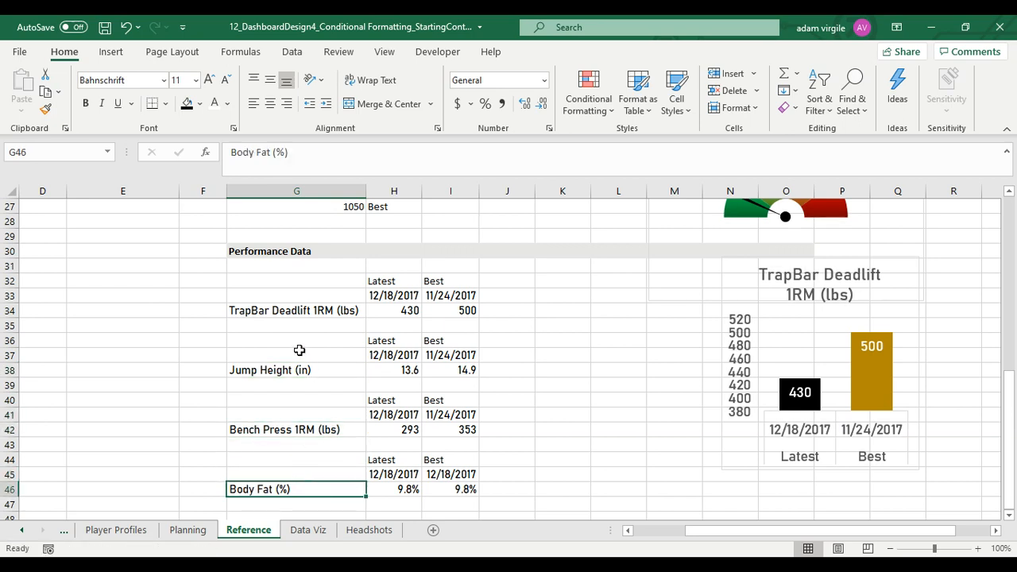
Insert a 2-D clustered column chart from the Jump Height data in G36:I38
left_click_drag(300, 341, 480, 380)
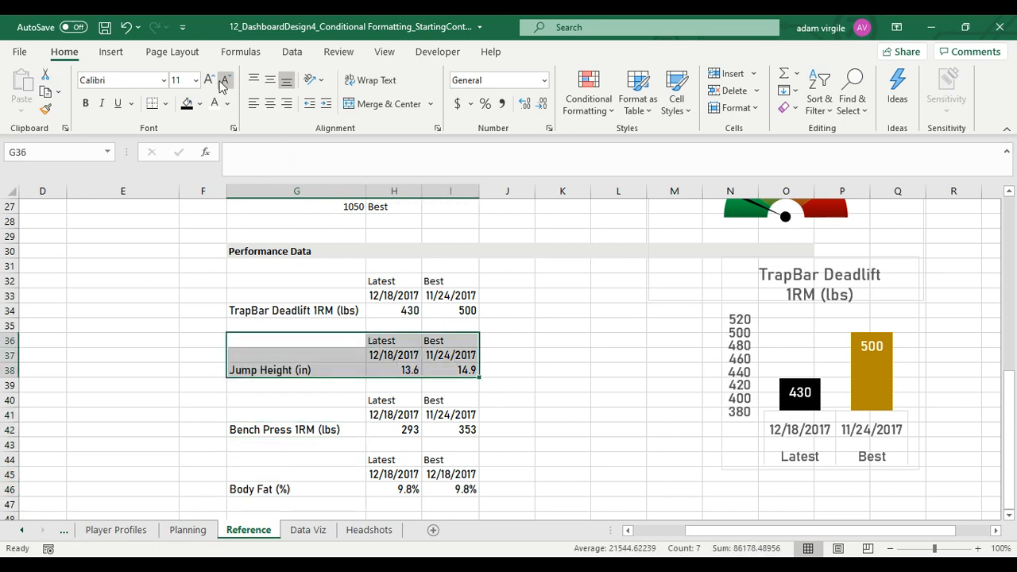
left_click(116, 60)
left_click(395, 73)
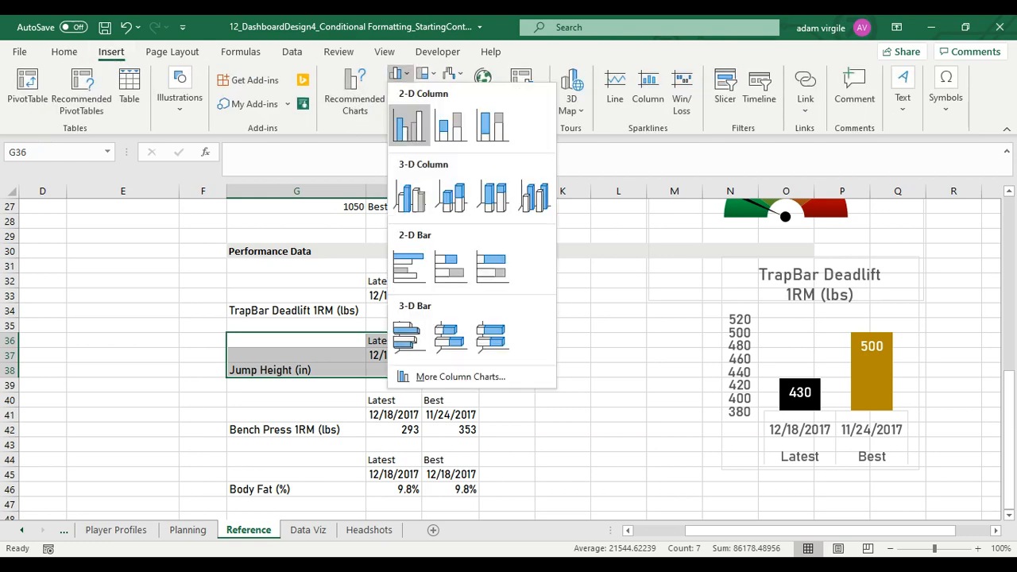
left_click(409, 124)
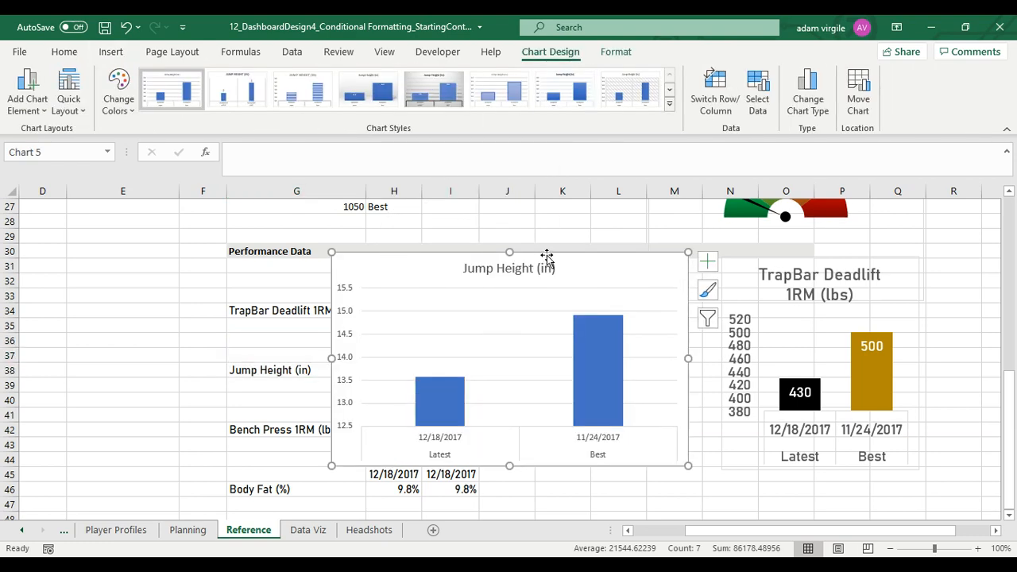
Apply the saved PerformanceData chart template to the Jump Height chart
right_click(584, 334)
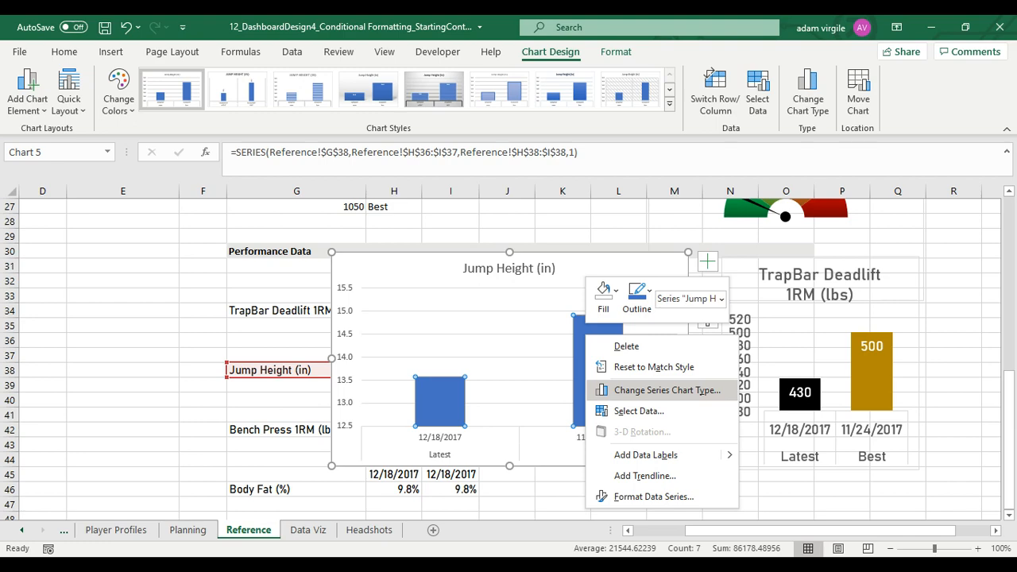
left_click(667, 390)
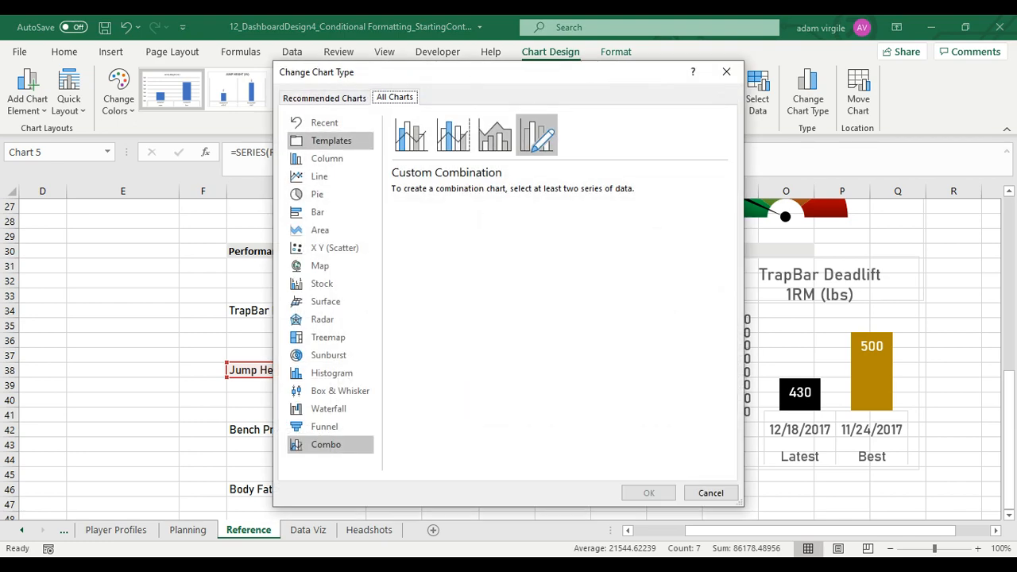
left_click(330, 140)
mouse_move(556, 455)
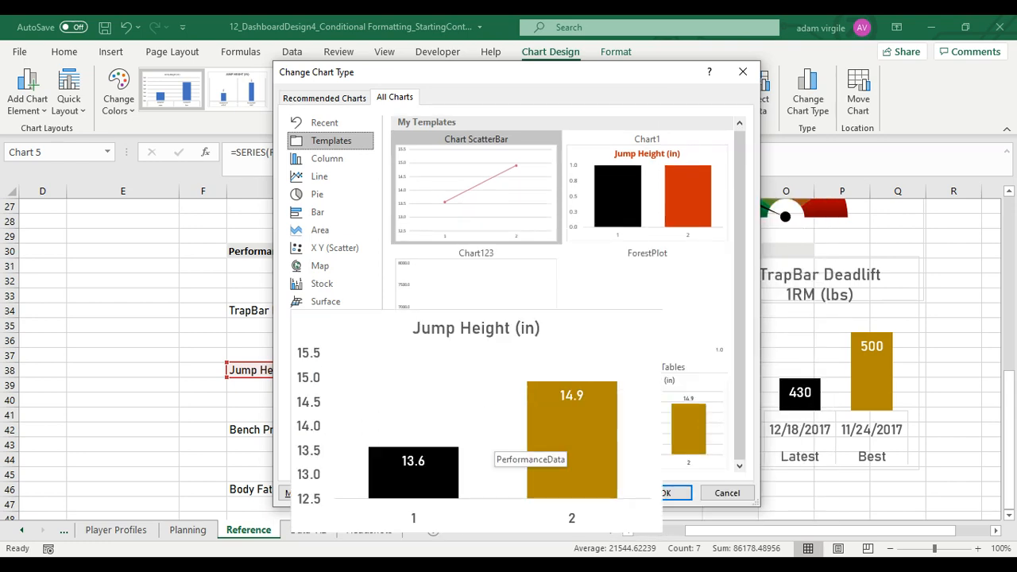
double_click(495, 438)
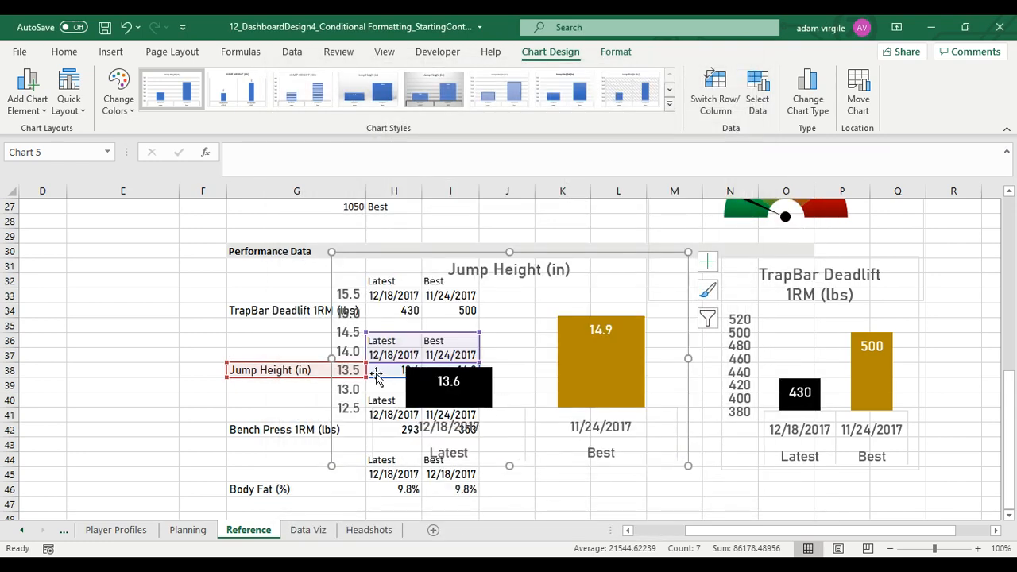
Narrow the Jump Height chart and move it clear of the data, between column I and the TrapBar Deadlift chart
left_click_drag(332, 359, 474, 359)
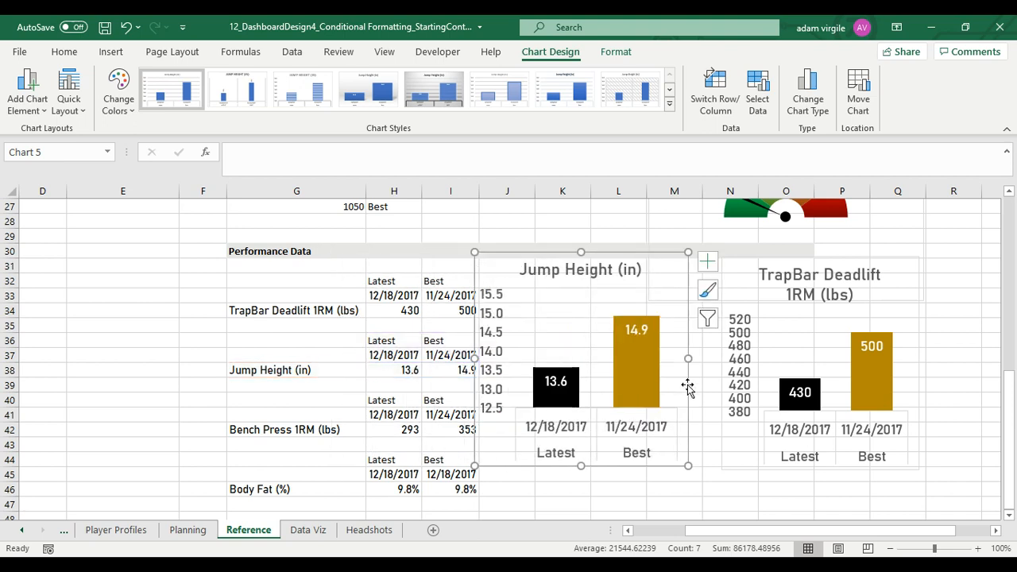
mouse_move(686, 386)
left_mouse_down()
mouse_move(728, 406)
mouse_move(717, 397)
left_mouse_up()
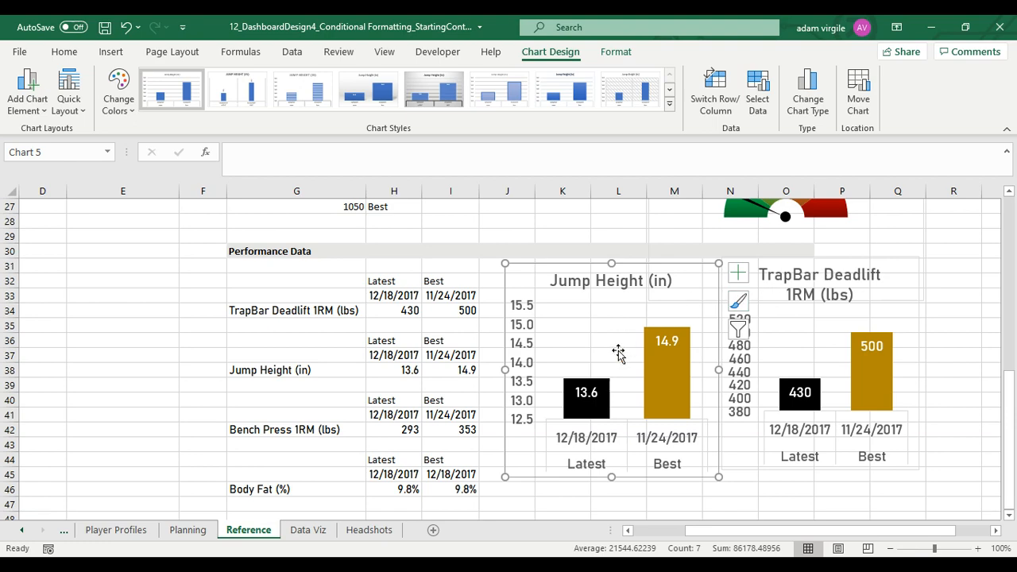
left_click(459, 398)
Insert a 2-D clustered column chart from the Bench Press 1RM data in G40:I42
scroll(459, 395, "down", 2)
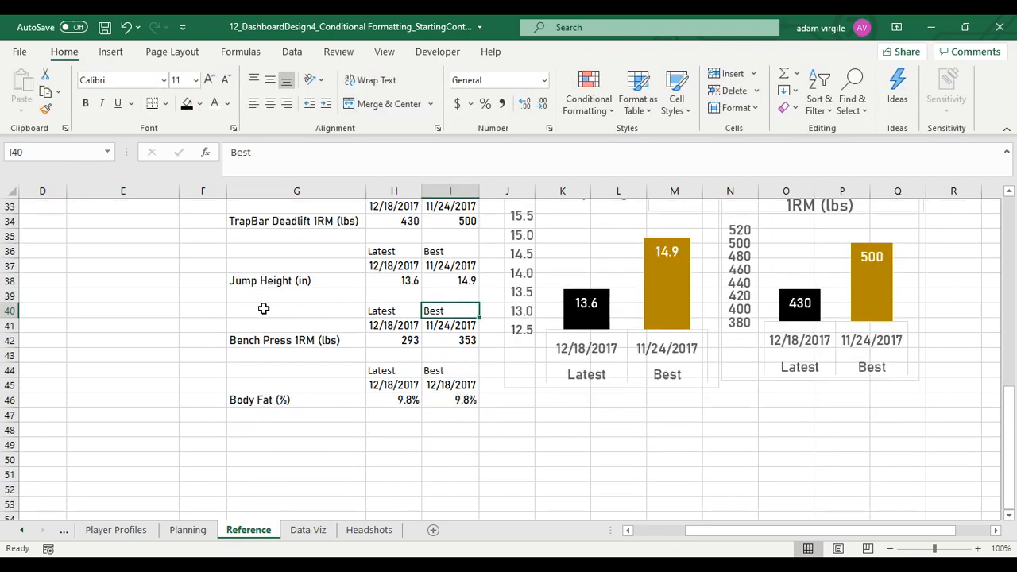
left_click_drag(269, 316, 445, 338)
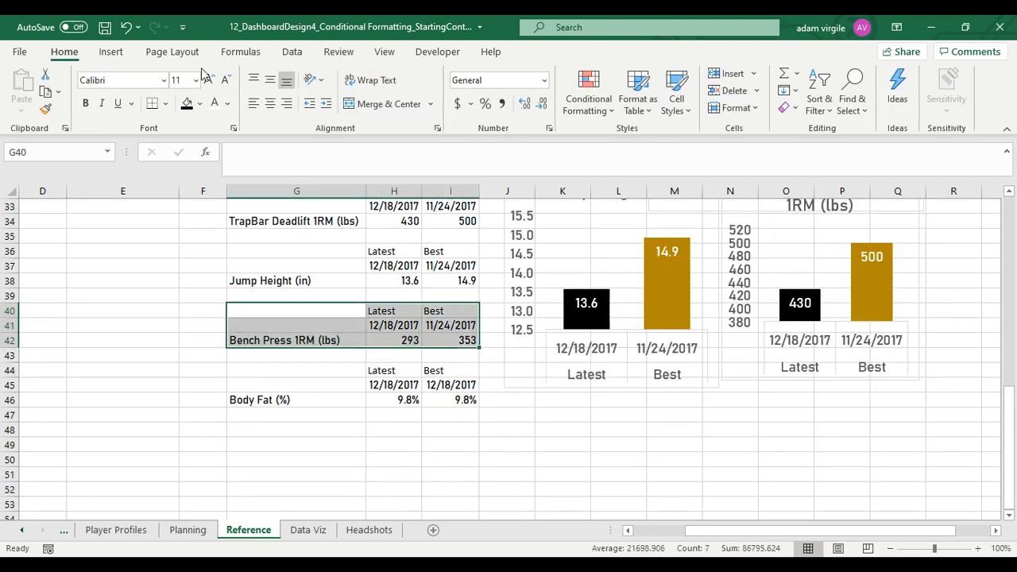
left_click(112, 52)
left_click(397, 73)
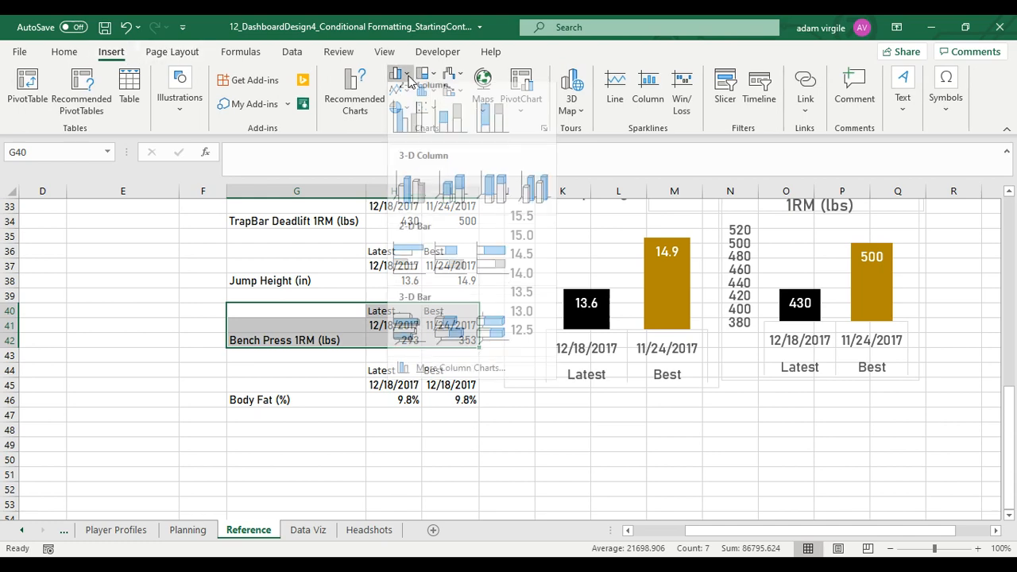
left_click(401, 102)
Apply the saved PerformanceData chart template to the Bench Press 1RM chart
right_click(517, 350)
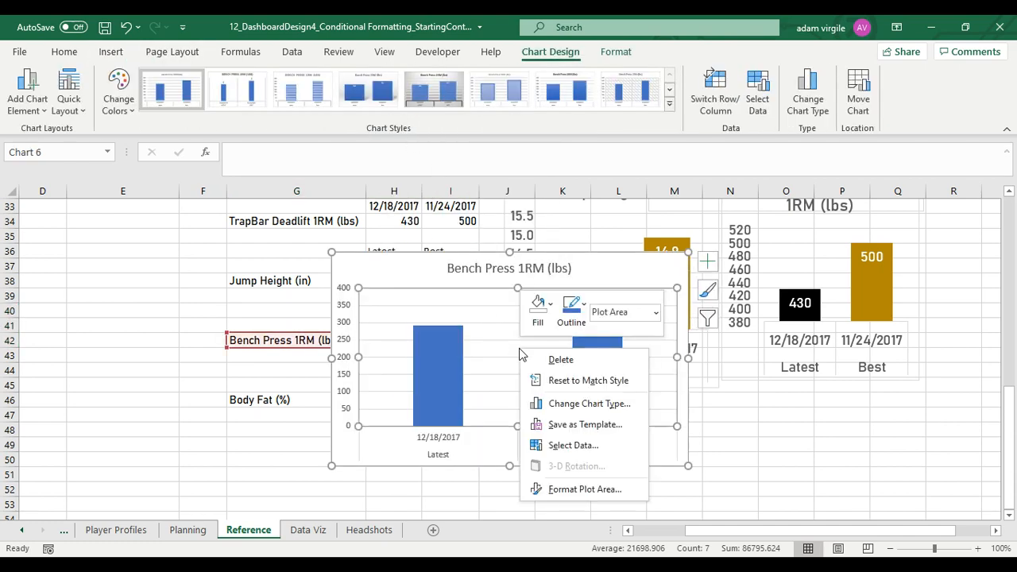
left_click(589, 403)
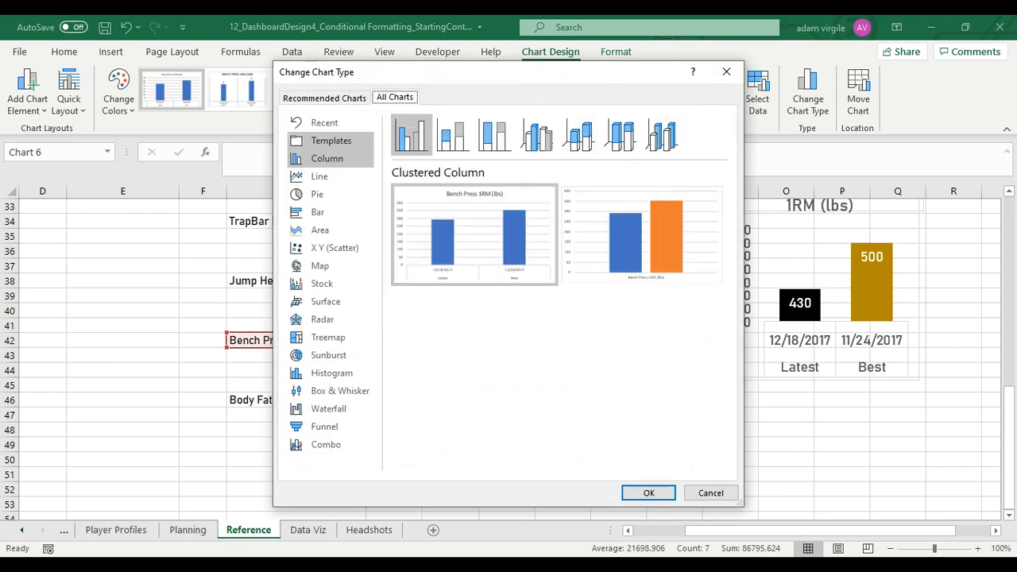
left_click(332, 140)
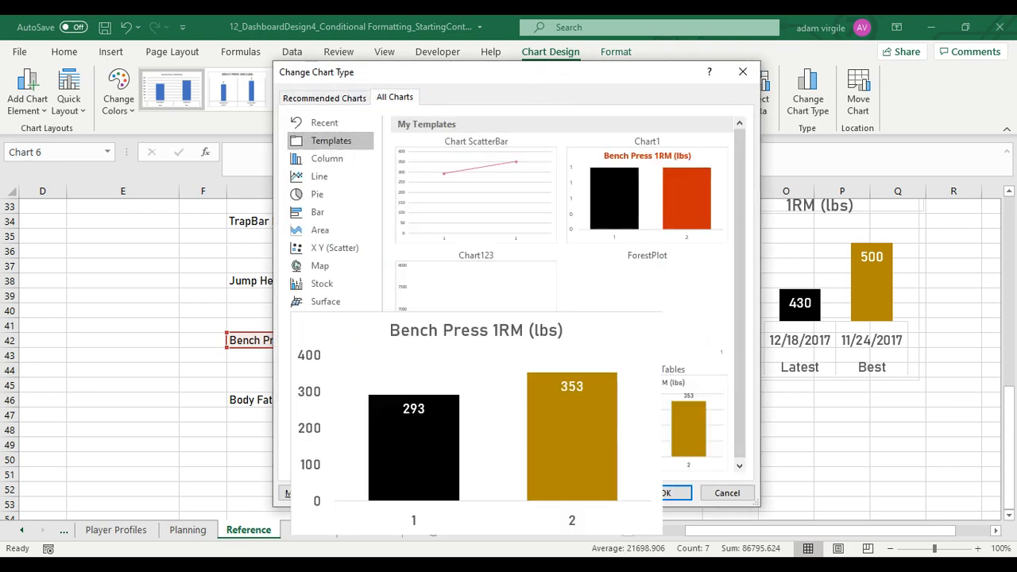
double_click(509, 394)
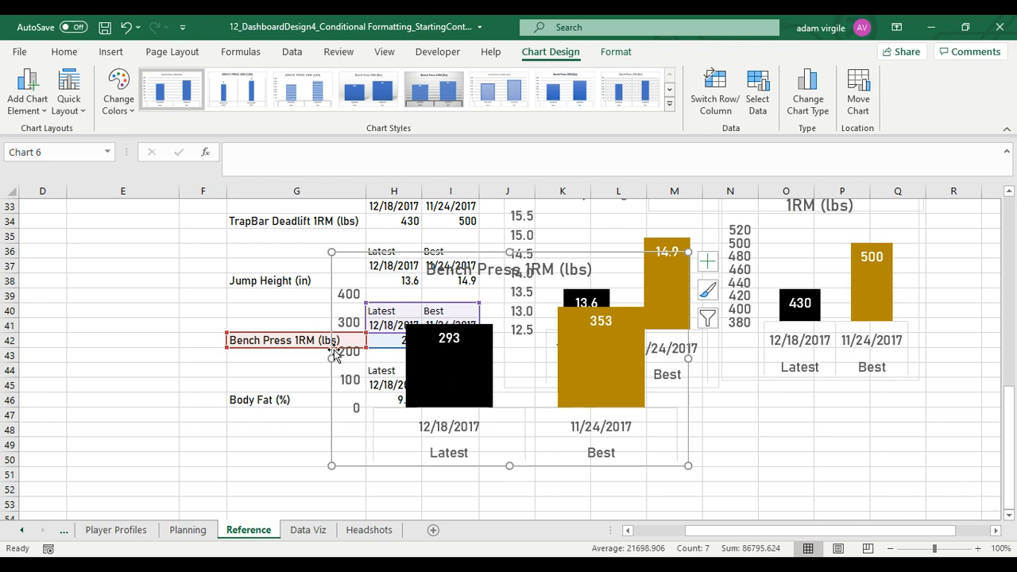
Narrow the Bench Press 1RM chart and move it below the TrapBar Deadlift chart
left_click_drag(334, 354, 490, 357)
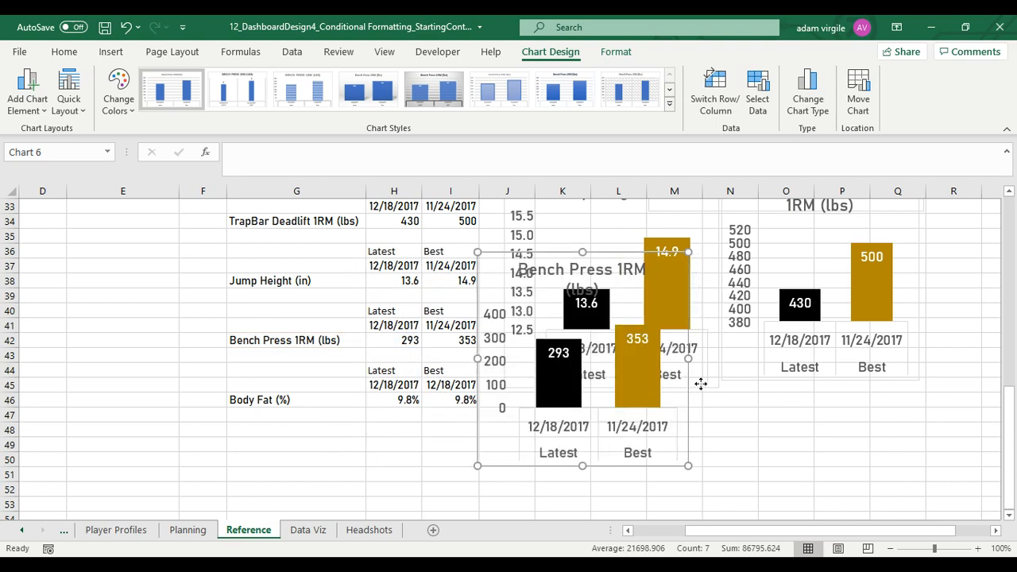
left_click_drag(699, 381, 950, 397)
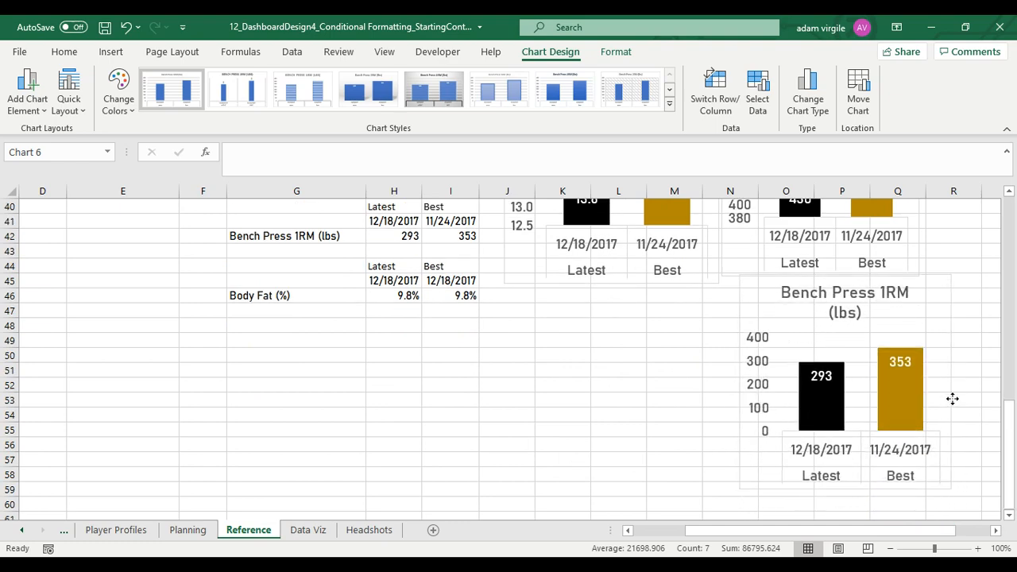
Select the Body Fat data in G44:I46 and start inserting a chart from it
scroll(926, 328, "up", 4)
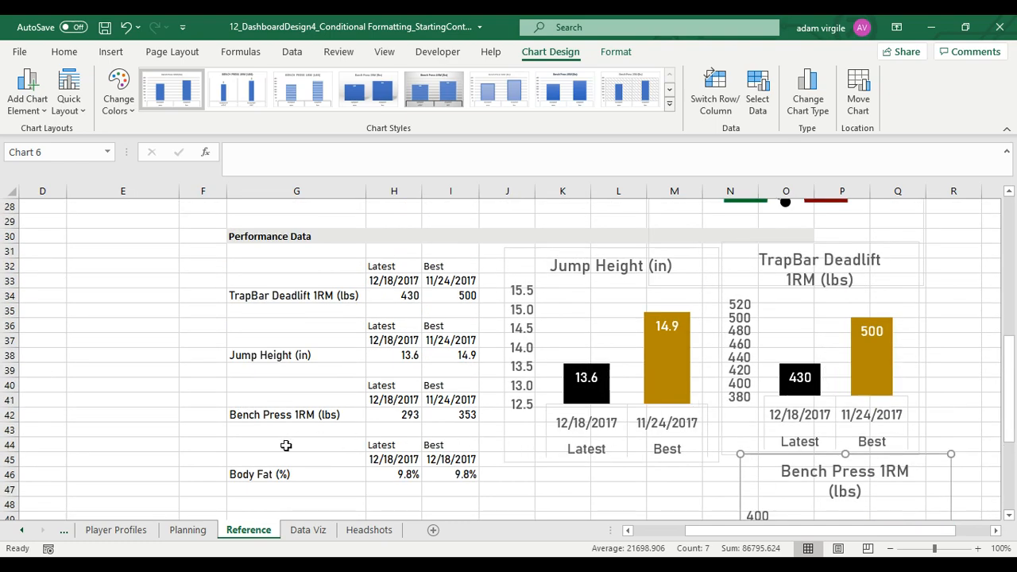
left_click_drag(286, 445, 465, 474)
left_click(111, 53)
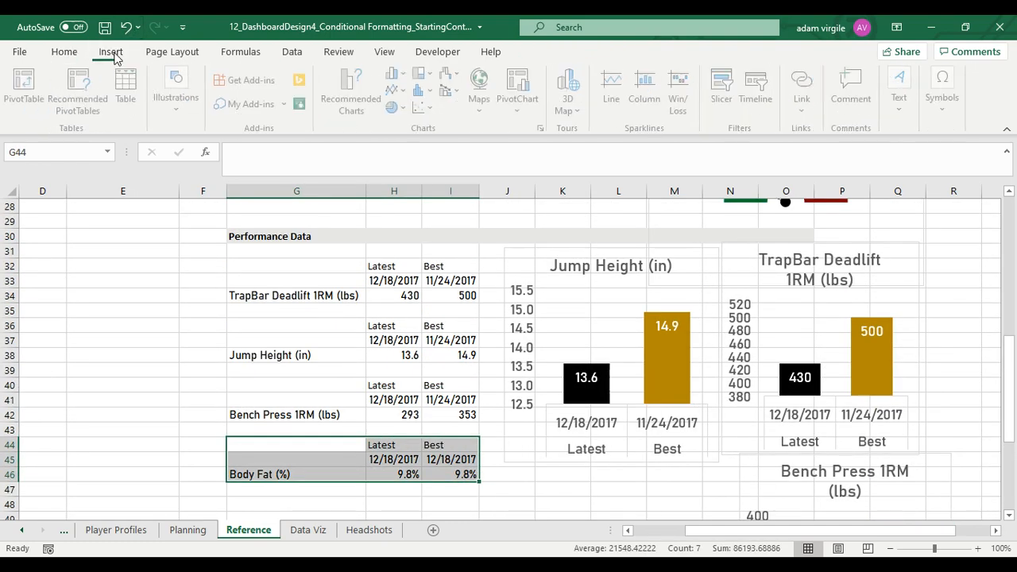
Insert a clustered column chart from the selected Body Fat data and apply the saved chart template to it
left_click(395, 73)
left_click(407, 133)
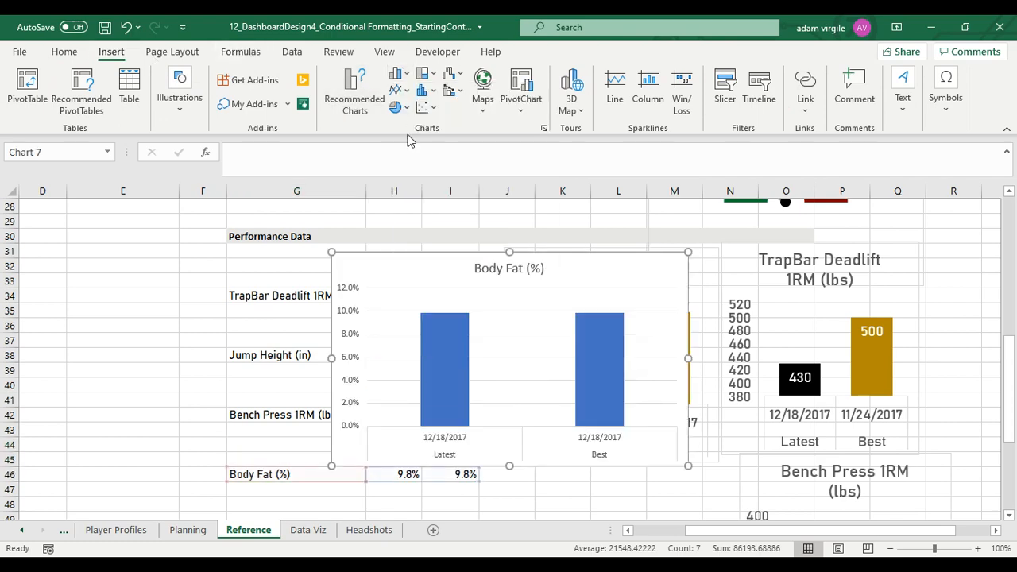
right_click(507, 335)
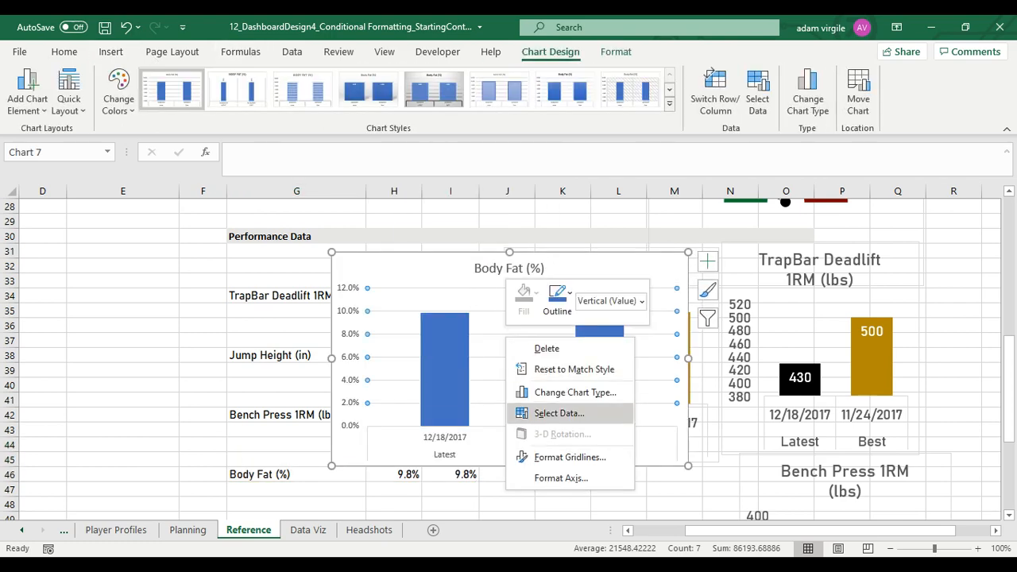
left_click(575, 392)
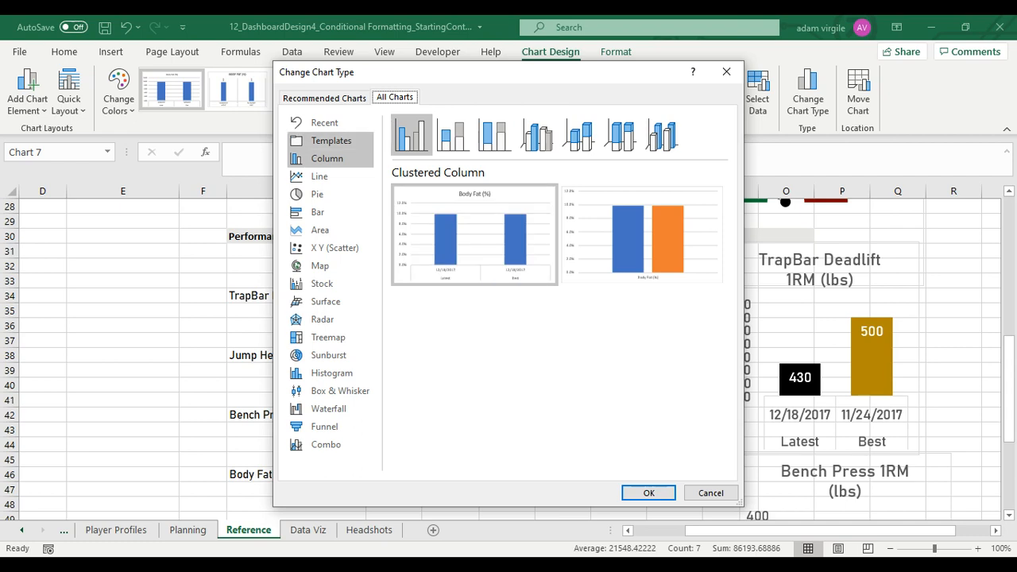
left_click(331, 141)
double_click(492, 423)
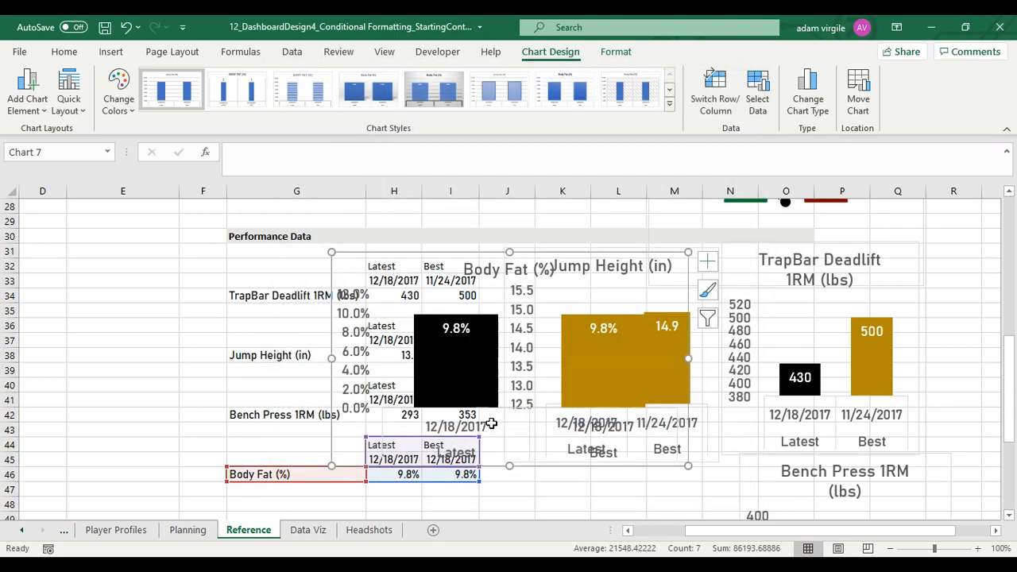
Narrow the Body Fat chart from its left side and move the overlapping Jump Height chart below it
left_click_drag(328, 356, 470, 357)
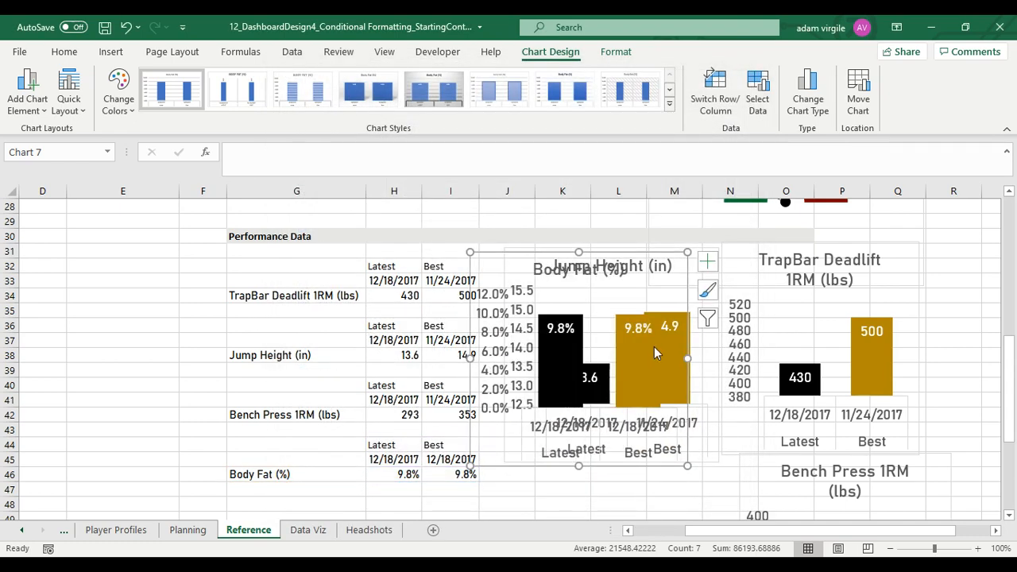
left_click(691, 337)
left_click(612, 336)
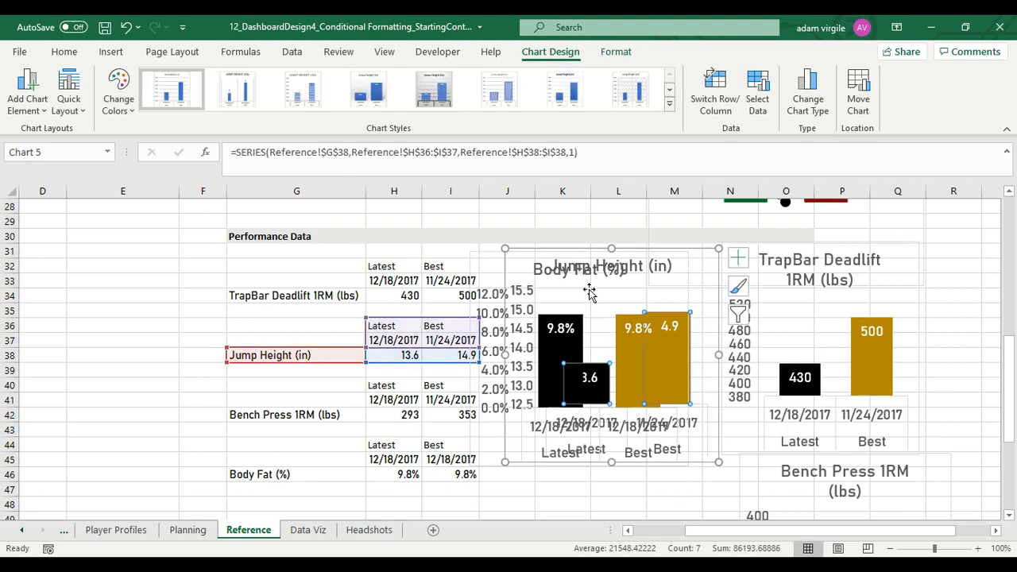
left_click(546, 254)
left_click_drag(546, 254, 546, 475)
Select the Body Fat, Jump Height, TrapBar Deadlift and Bench Press charts together and copy them
scroll(546, 475, "down", 2)
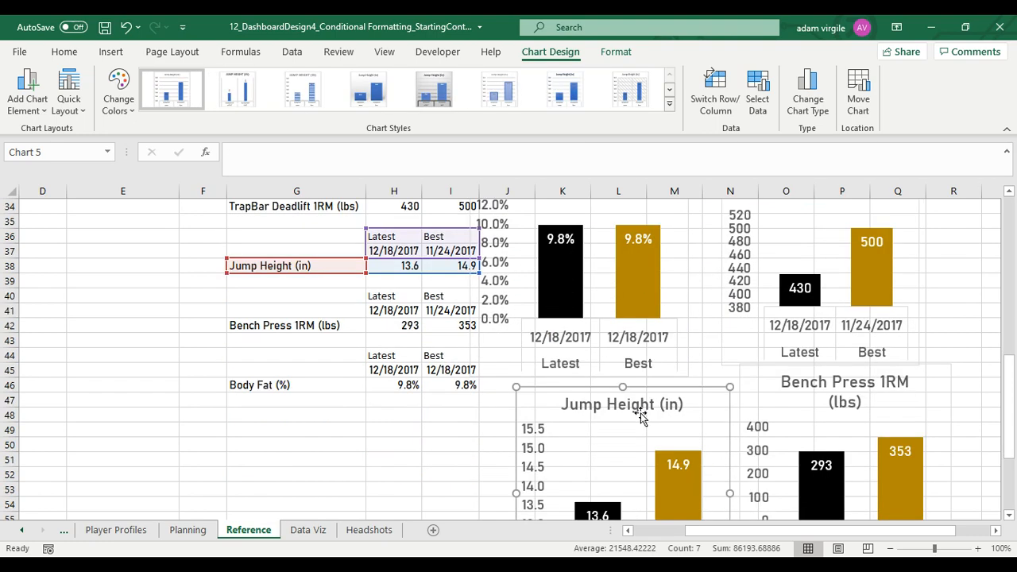
left_click(770, 416, "ctrl")
left_click(654, 375)
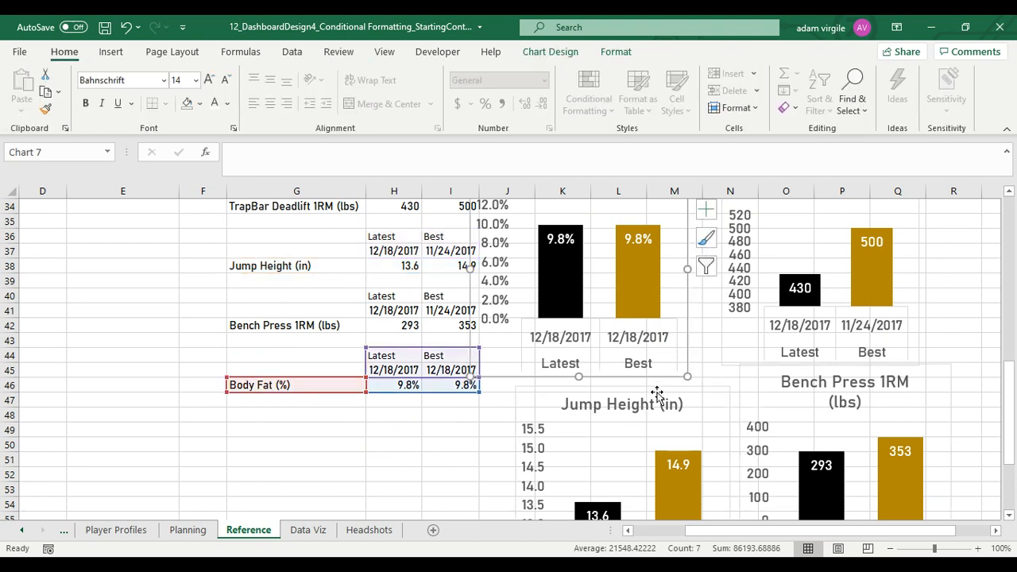
left_click(659, 395)
left_click(715, 397)
left_click(749, 445, "ctrl")
left_click(674, 307, "ctrl")
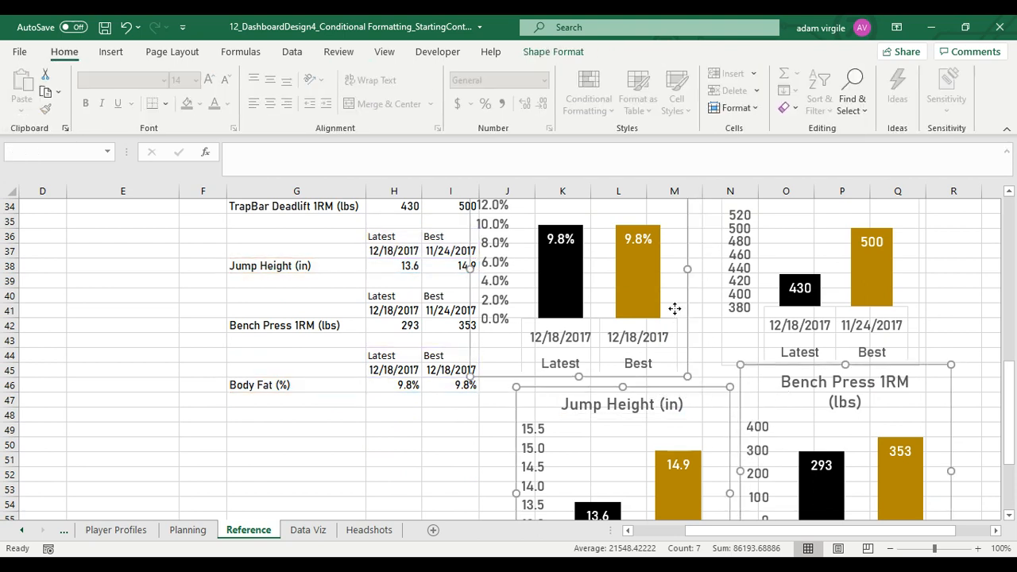
left_click(789, 294, "ctrl")
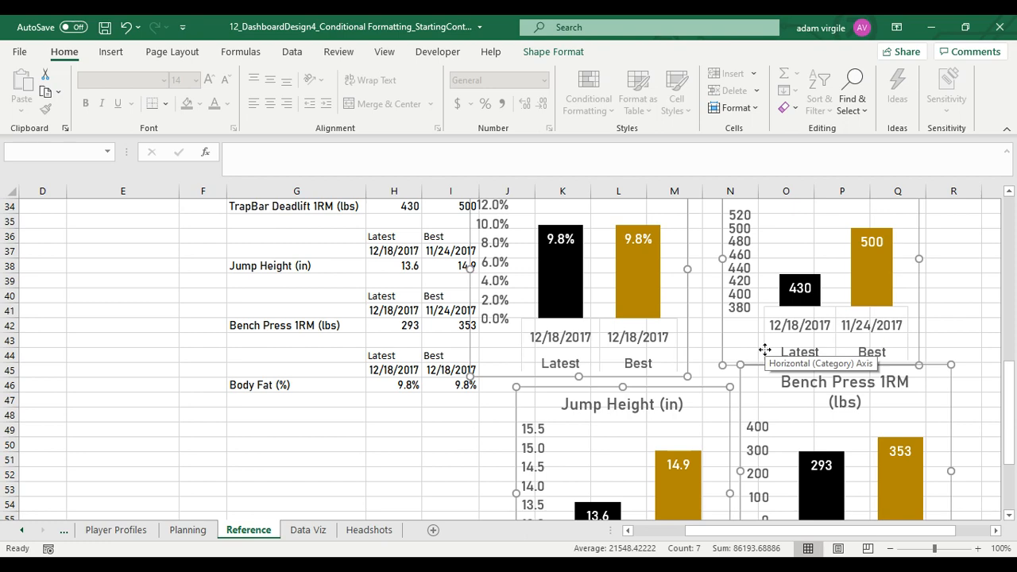
key("ctrl+c")
On the Data Viz sheet, move the four-column performance chart up and away from the area below the Training Load table
left_click(308, 529)
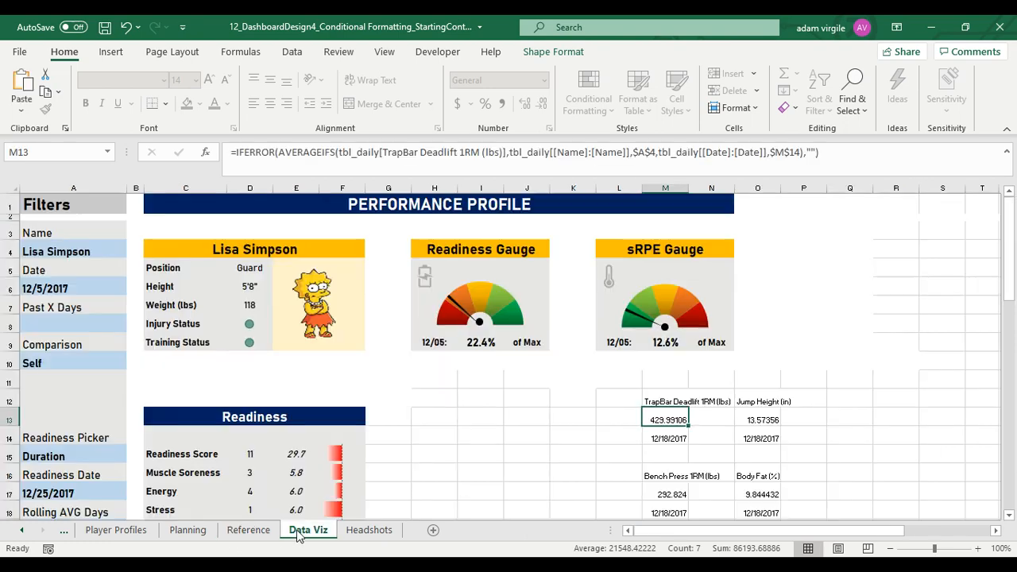
scroll(524, 393, "down", 5)
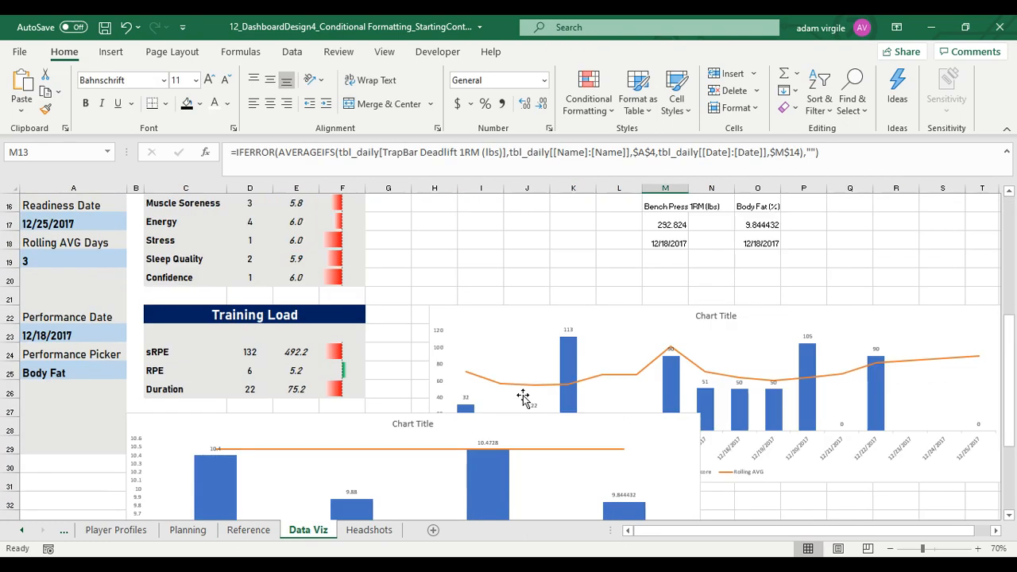
scroll(522, 397, "up", 1)
scroll(516, 393, "down", 3)
scroll(503, 387, "up", 2)
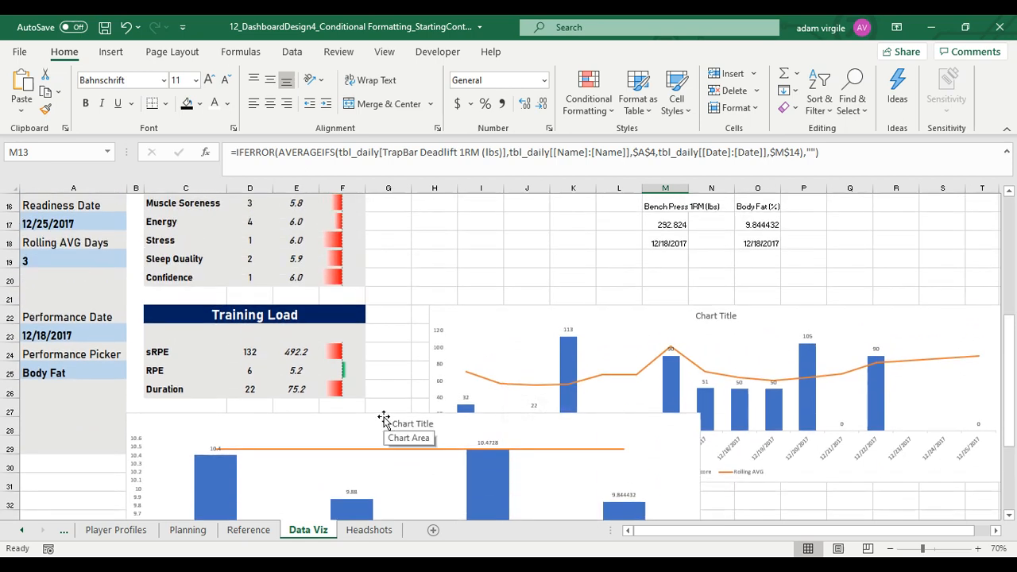
left_click_drag(384, 419, 726, 240)
Paste the four copied charts below the Training Load table and shift the group down to start around row 34
scroll(430, 429, "down", 5)
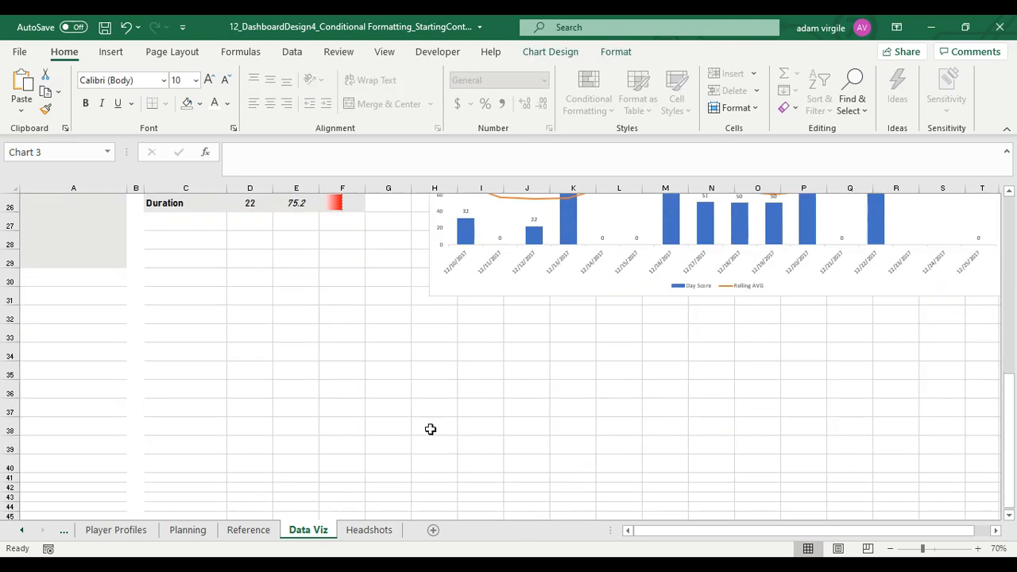
left_click(265, 276)
key("ctrl+v")
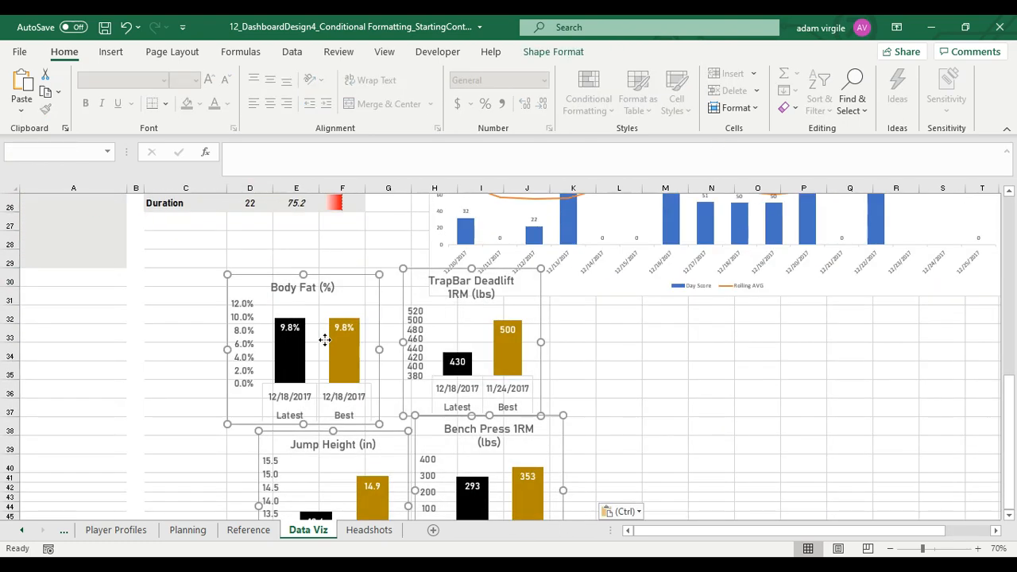
left_click_drag(547, 363, 525, 456)
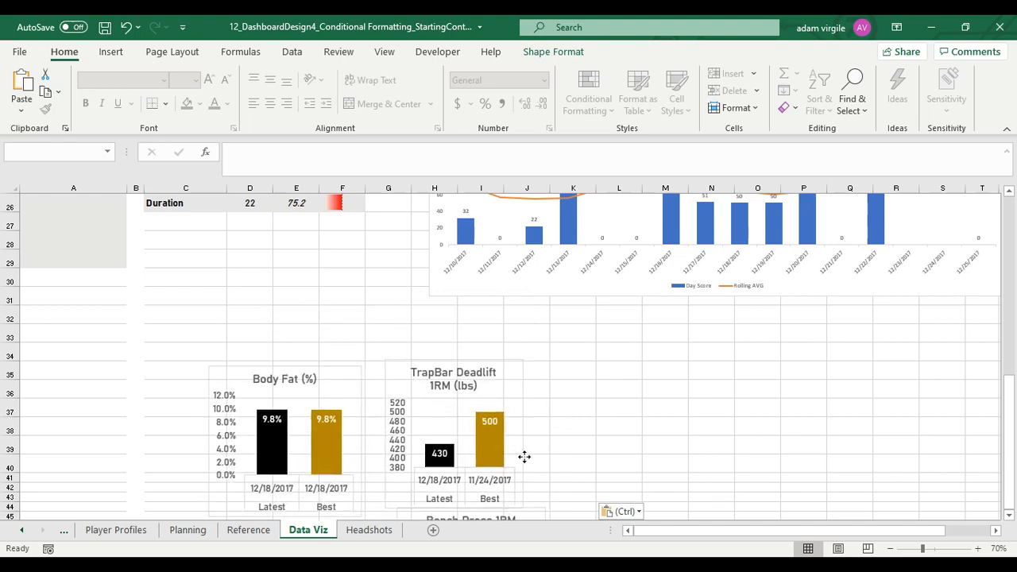
Move the Day Score and four-column performance charts far to the right of the dashboard, one above the other
scroll(367, 338, "up", 3)
scroll(368, 338, "up", 3)
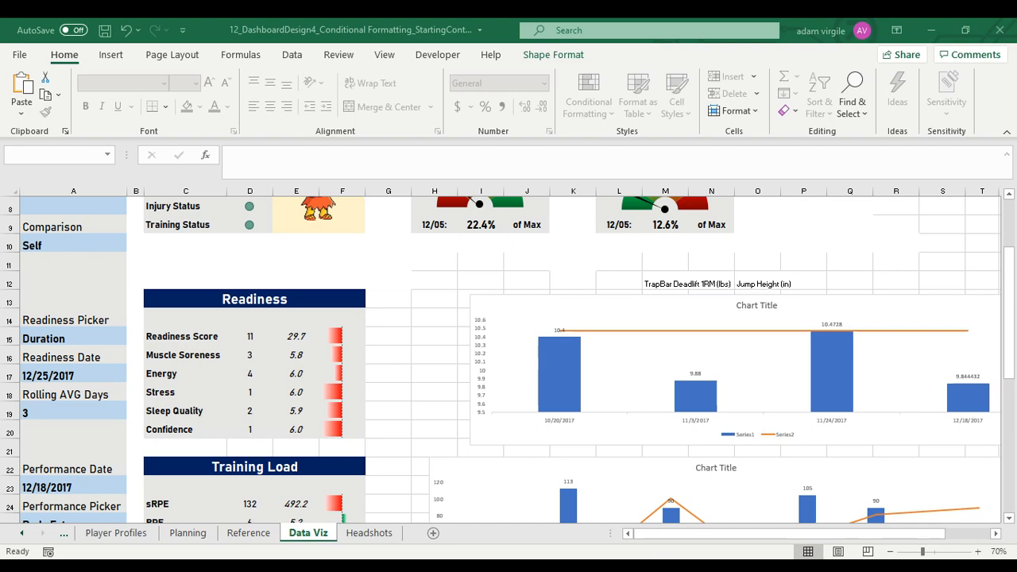
scroll(312, 413, "down", 5)
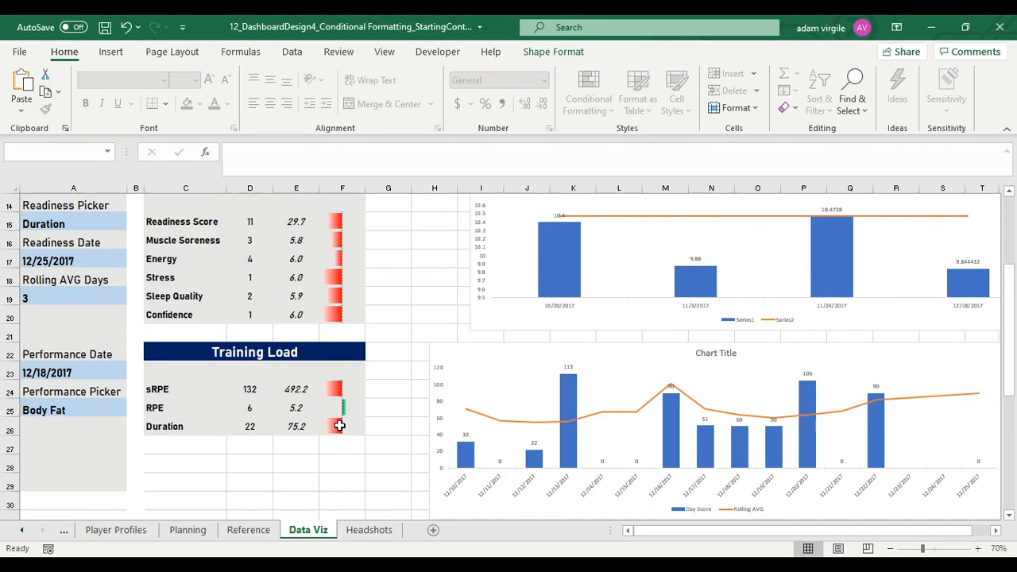
left_click(190, 306)
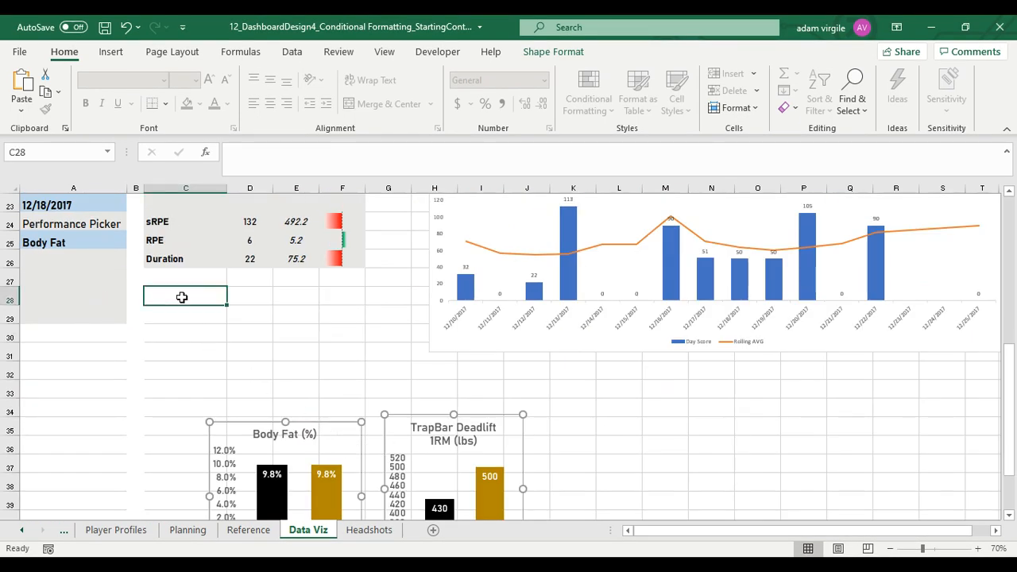
scroll(482, 372, "up", 3)
left_click_drag(485, 354, 773, 428)
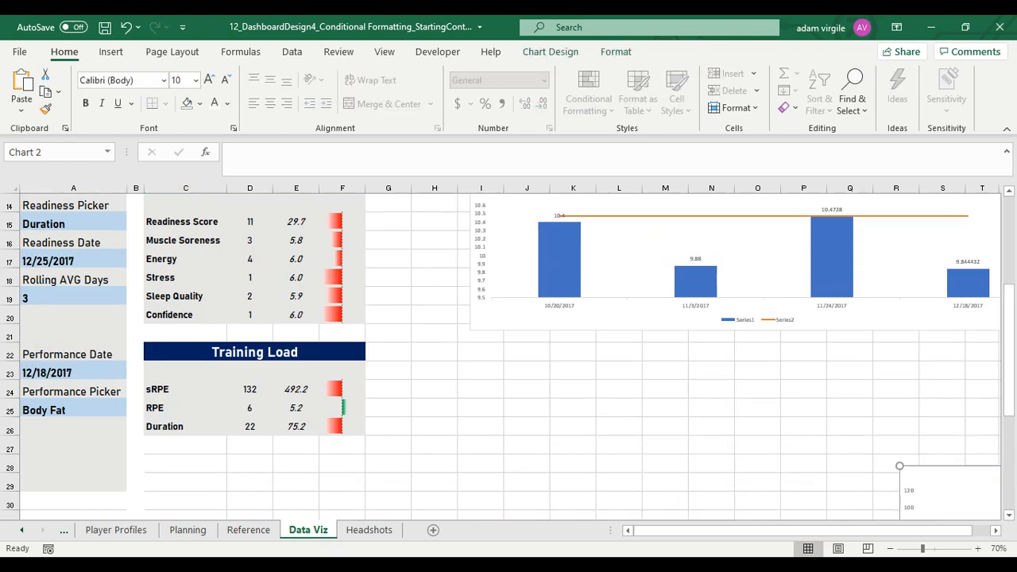
left_click(891, 548)
left_click(891, 548)
left_click(890, 548)
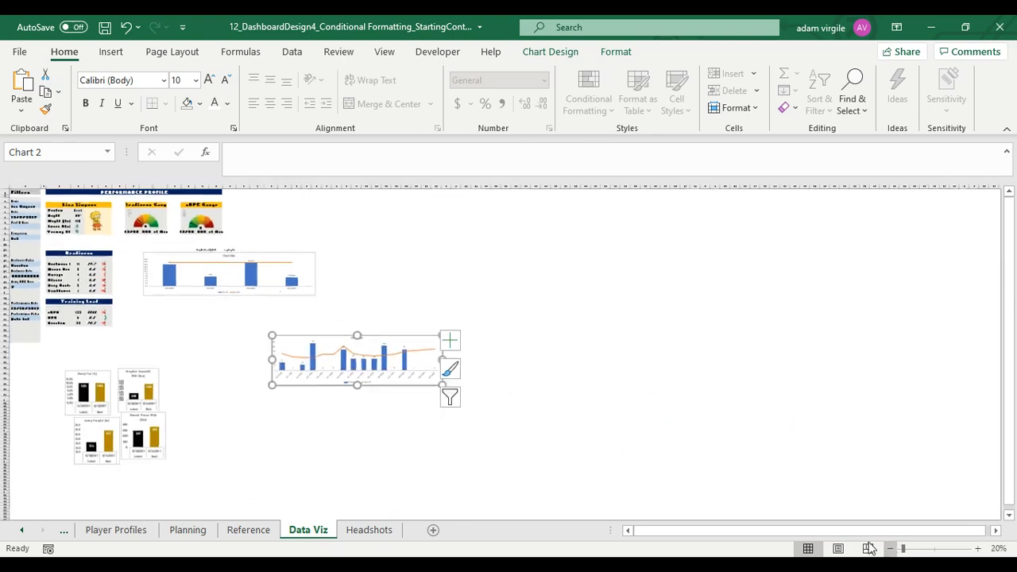
left_click_drag(278, 254, 507, 282)
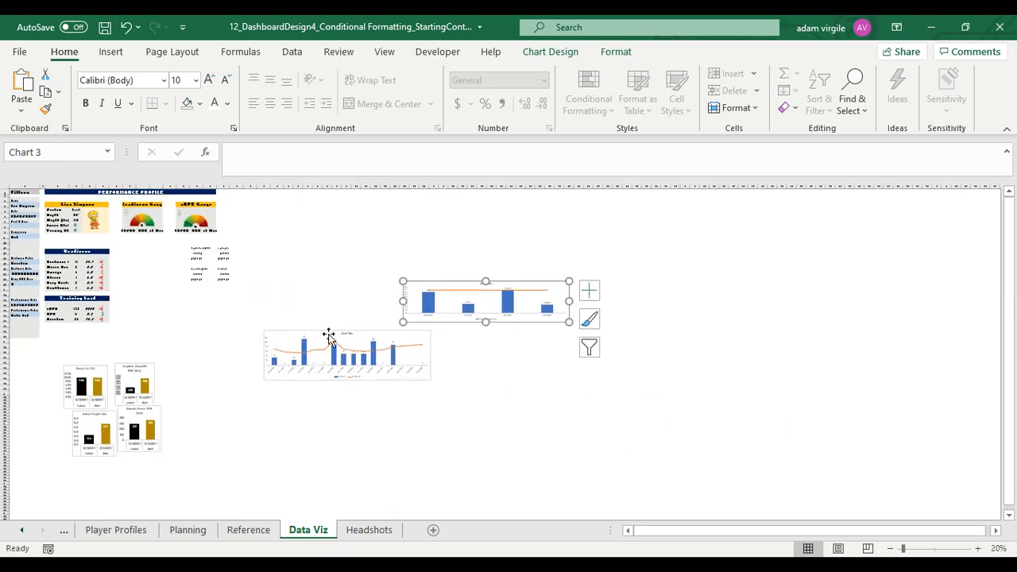
left_click_drag(308, 331, 460, 336)
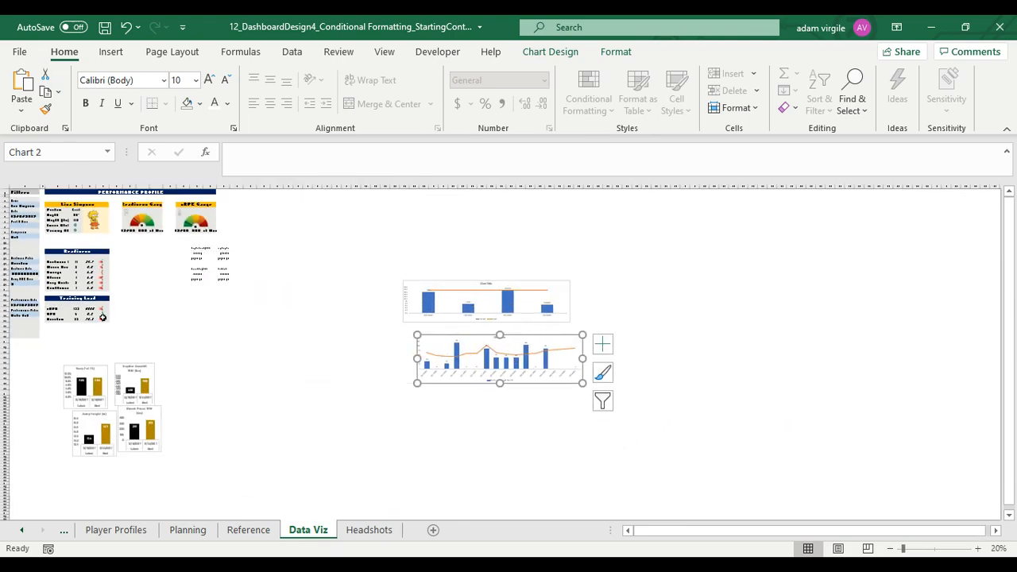
Merge and center cells C28:N28 below the Training Load table, matching the width of the PERFORMANCE PROFILE banner
left_click(978, 548)
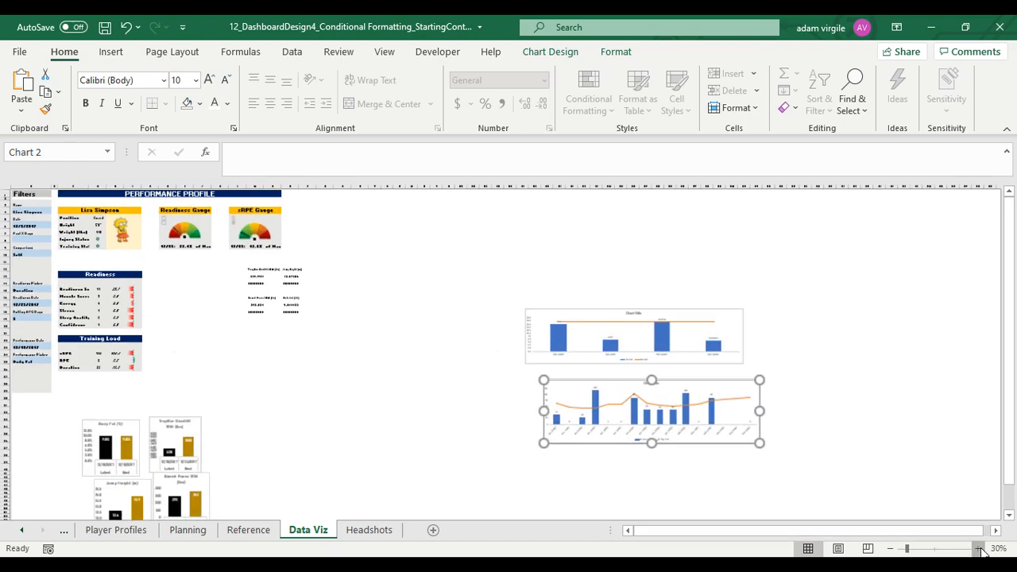
left_click(978, 548)
left_click(978, 548)
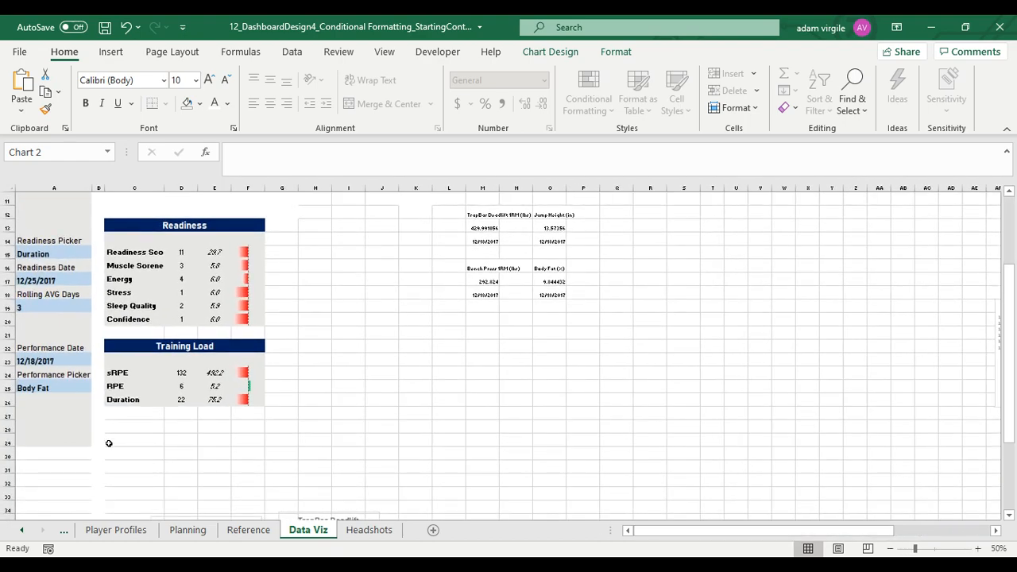
left_click_drag(113, 429, 547, 428)
scroll(547, 426, "up", 4)
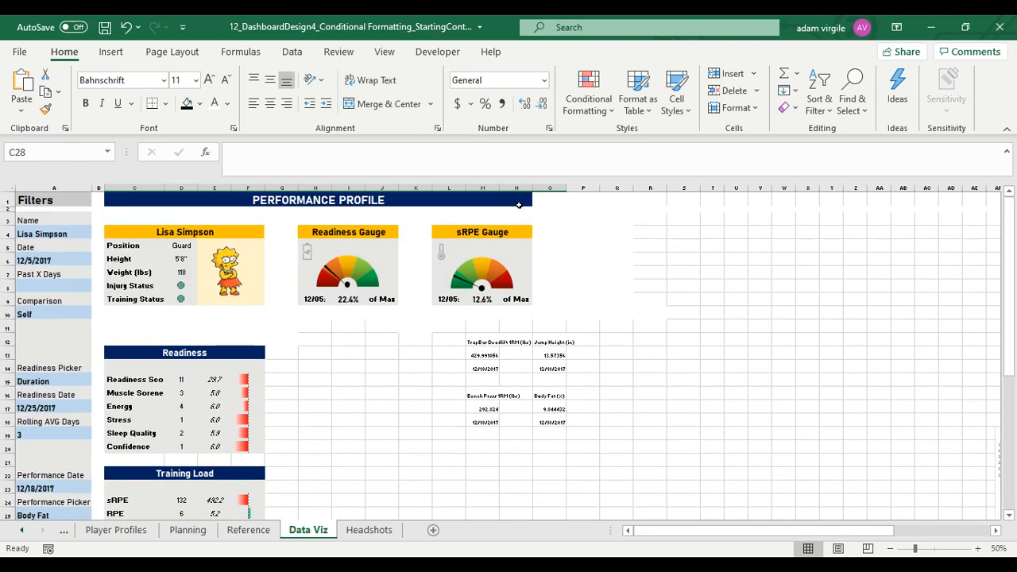
left_click_drag(518, 205, 517, 352)
scroll(499, 381, "down", 4)
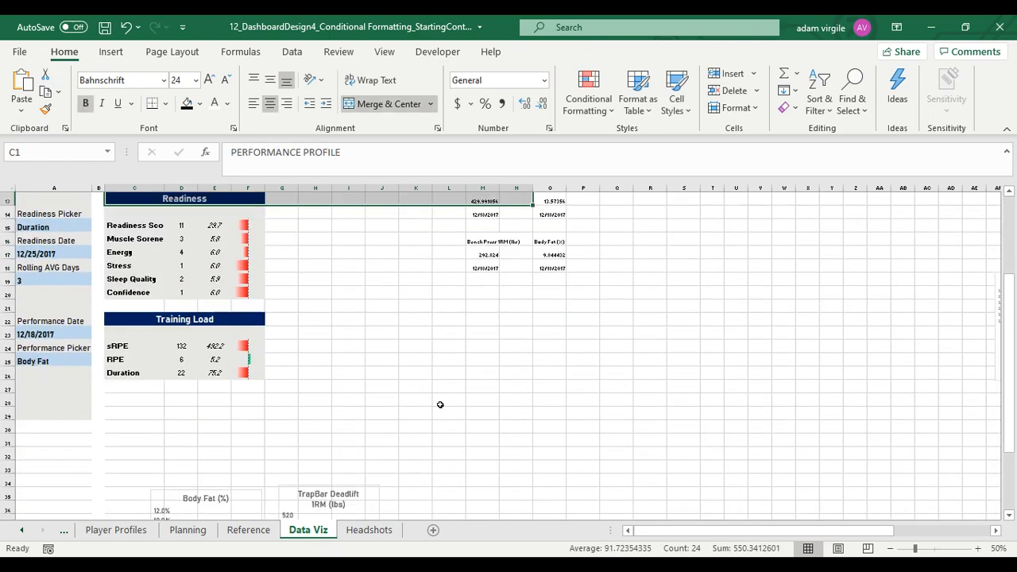
left_click_drag(118, 401, 527, 397)
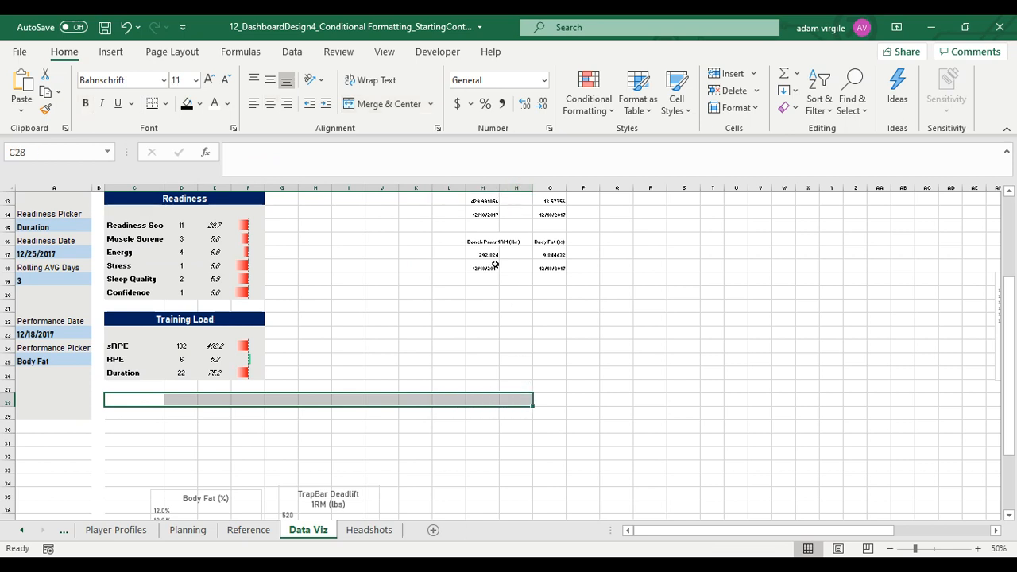
left_click(364, 105)
Enter the heading "Lastest vs. All-time Best Performances" in the merged cell C28
type("L")
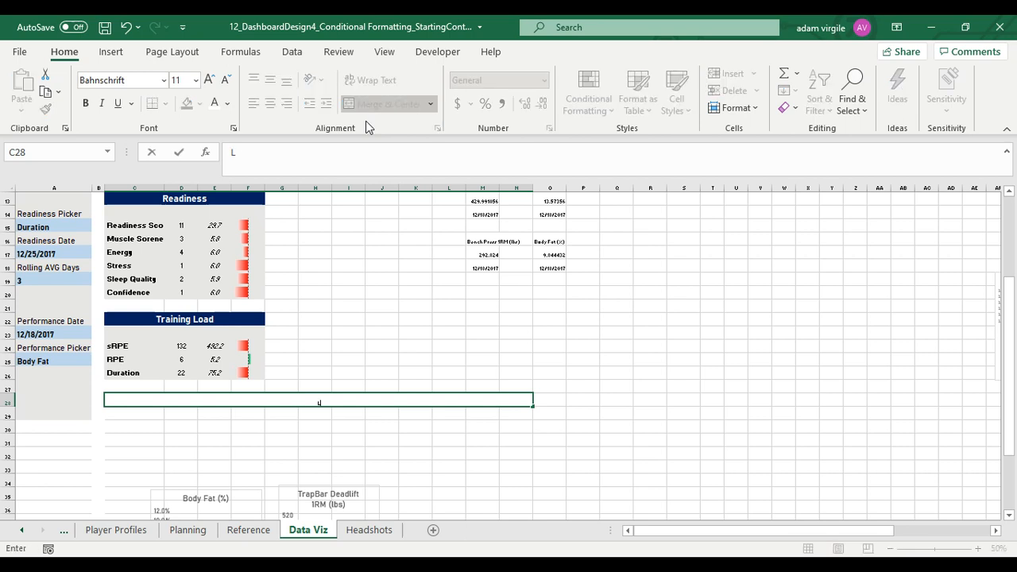
type("astest vs. All-time Best Pe")
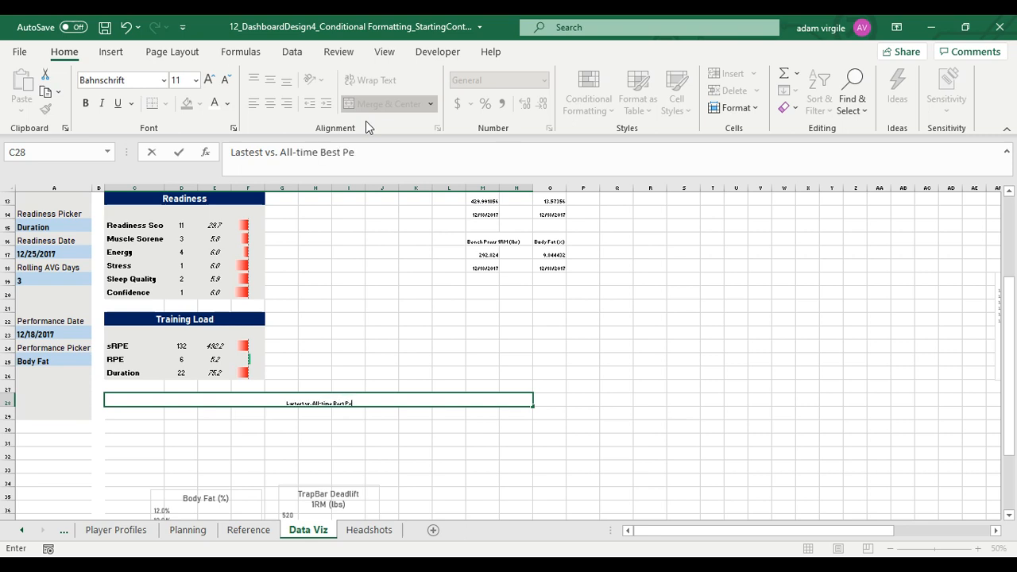
type("rformances")
key("Return")
Make the C28 heading bold and set its font size to 20, like the Training Load heading
left_click(374, 399)
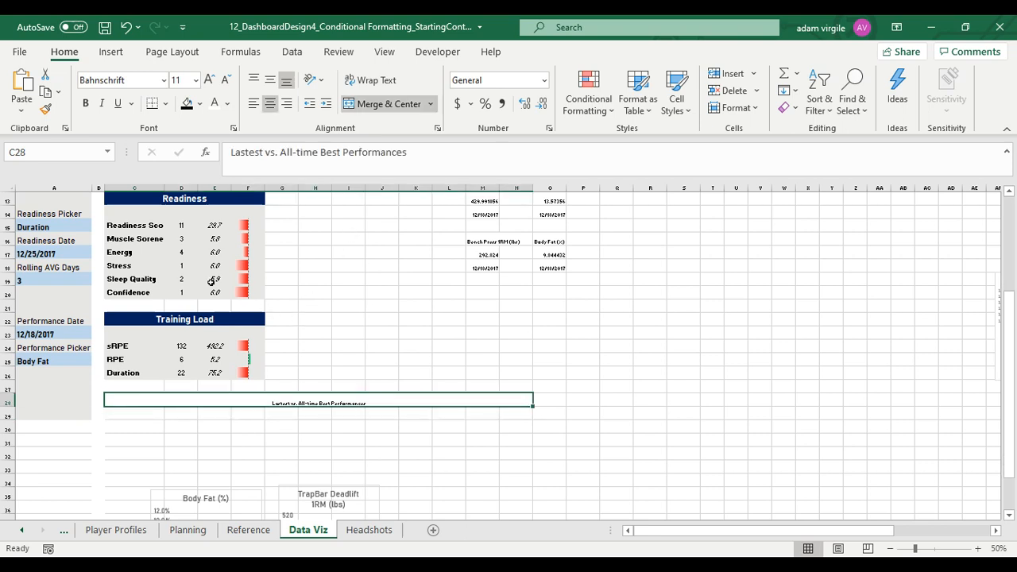
left_click(189, 320)
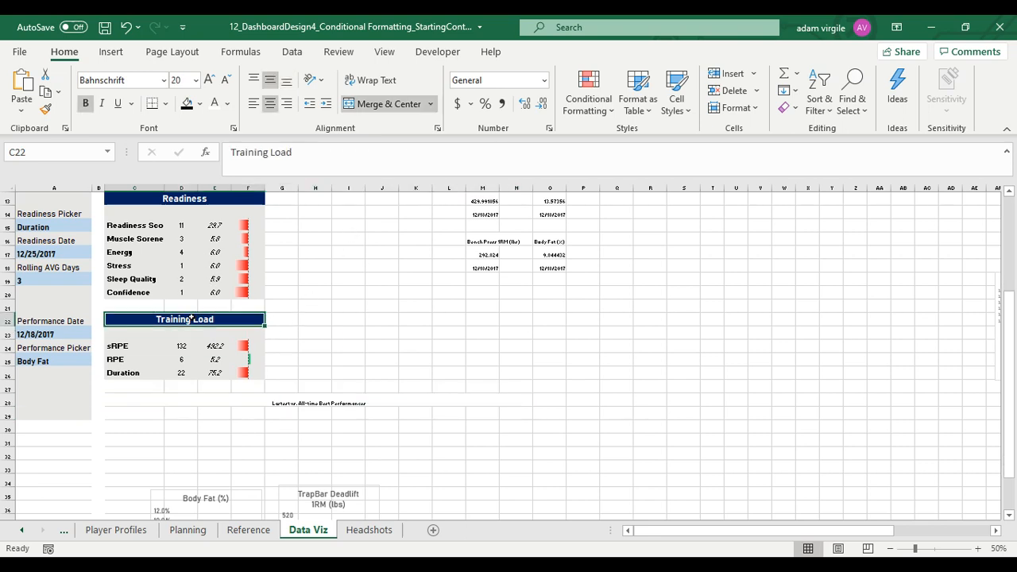
left_click(288, 405)
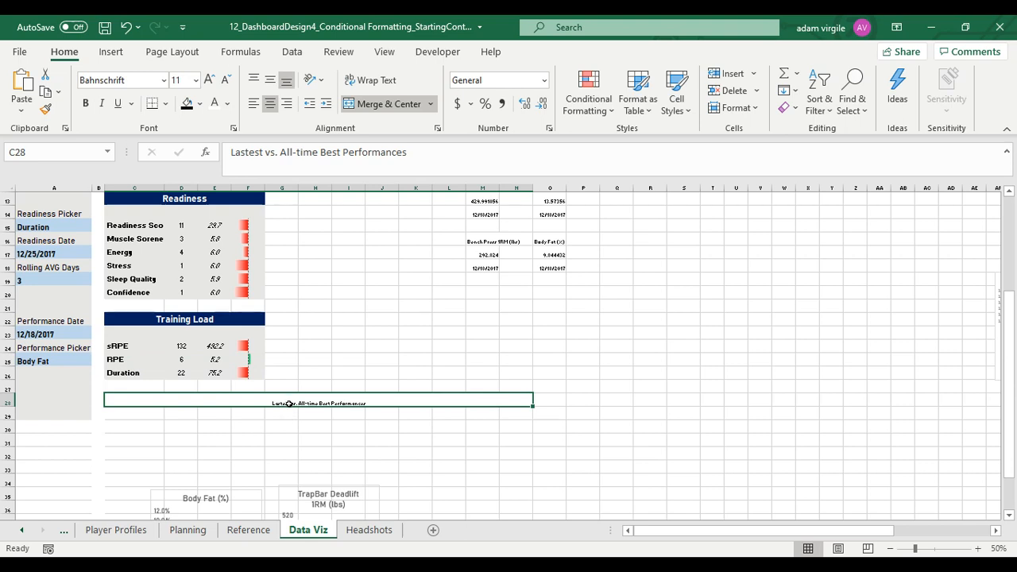
key("ctrl+b")
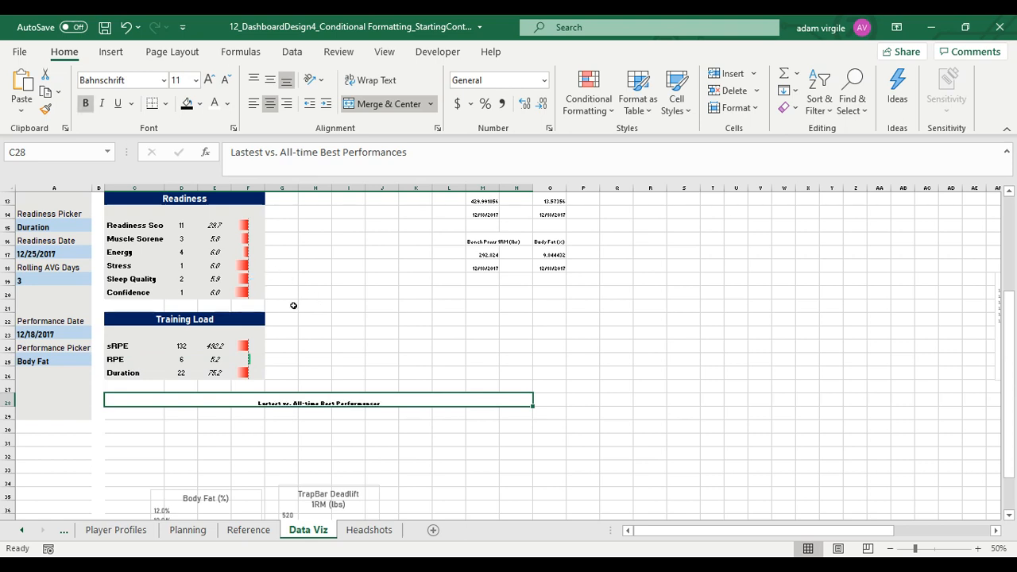
left_click(135, 80)
left_click(179, 80)
type("20")
key("Return")
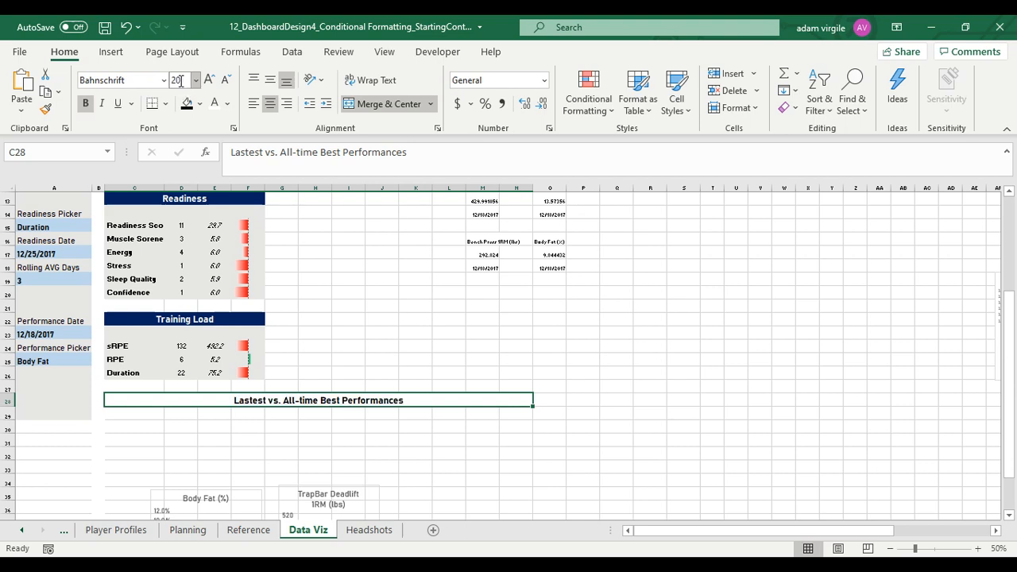
Vertically center the C28 heading and give it a black fill with white text
left_click(270, 82)
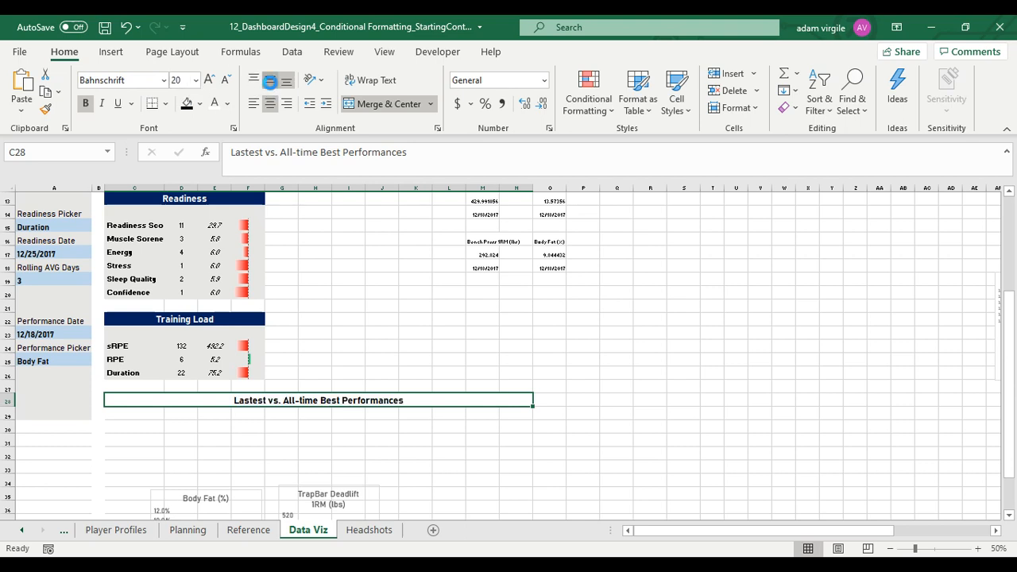
left_click(187, 103)
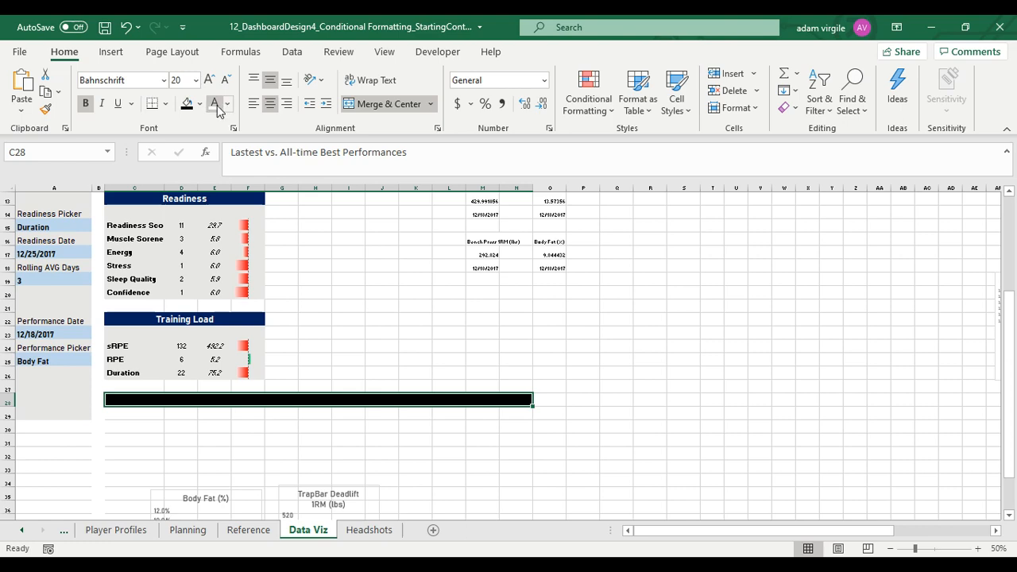
left_click(214, 104)
left_click(373, 305)
Move the Body Fat (%) chart beyond the right end of the C28 heading and fill cells A30:O46 white
scroll(310, 378, "down", 2)
scroll(310, 378, "down", 1)
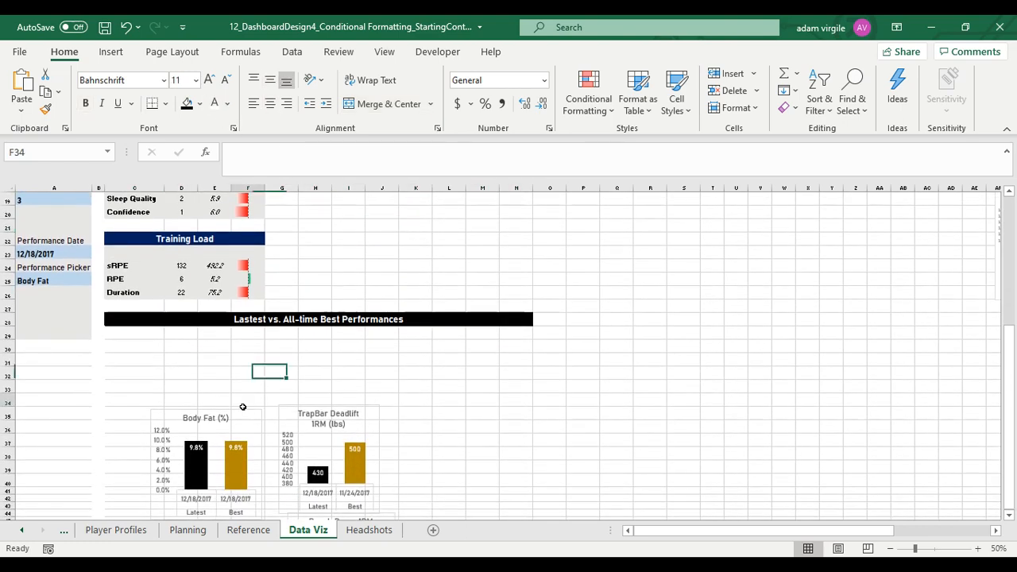
left_click(244, 410)
left_click_drag(246, 408, 629, 320)
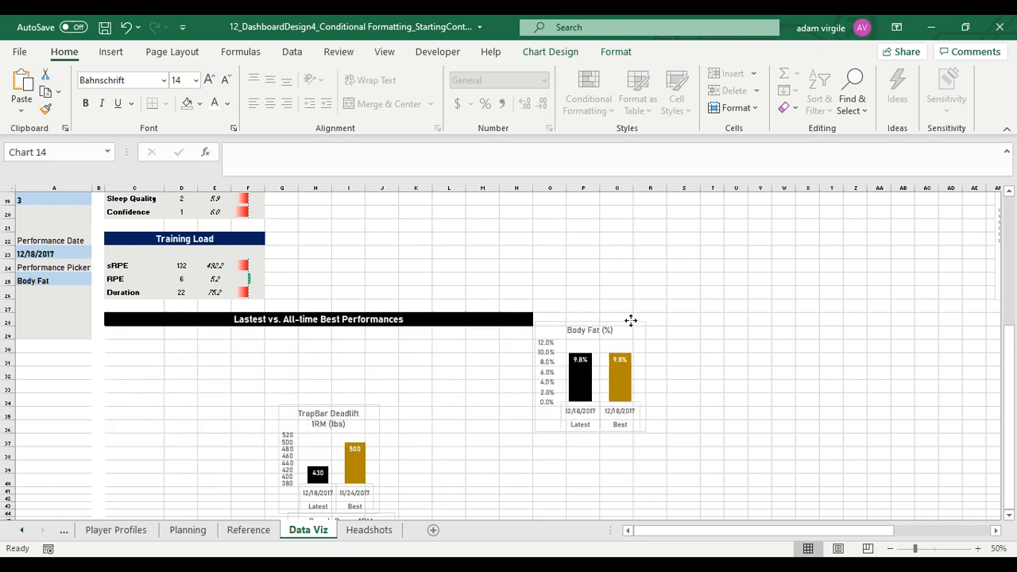
left_click_drag(62, 343, 556, 474)
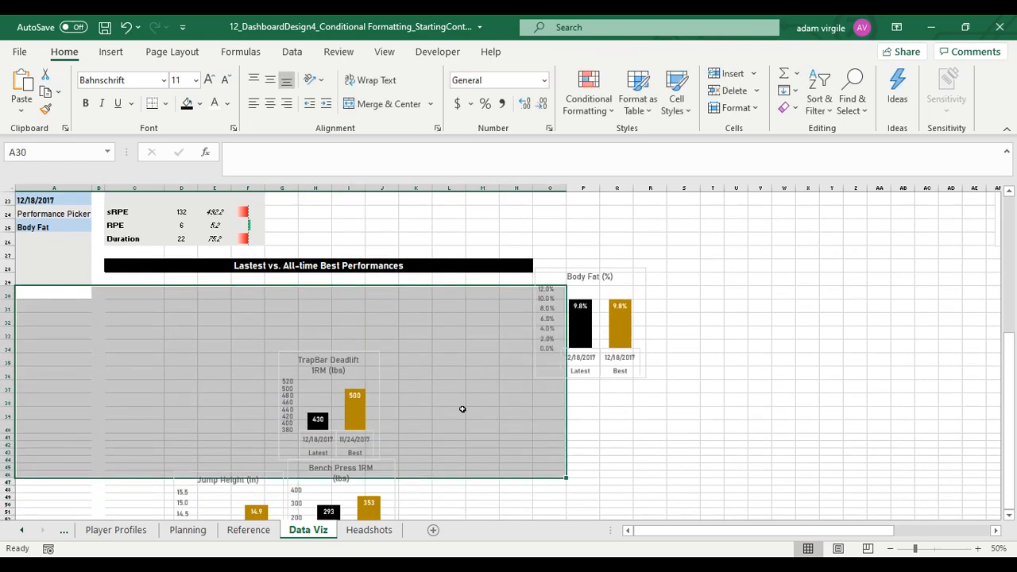
left_click(200, 110)
left_click(191, 142)
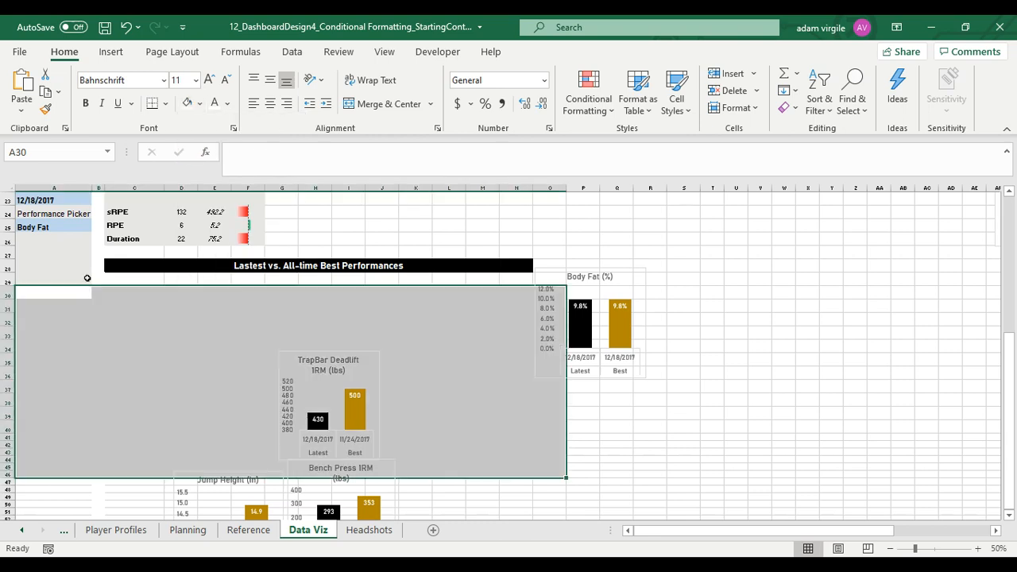
Fill the rows directly below and above the heading white, covering C29:P29 and C27:O27
left_click_drag(107, 279, 600, 278)
left_click(199, 103)
left_click(190, 141)
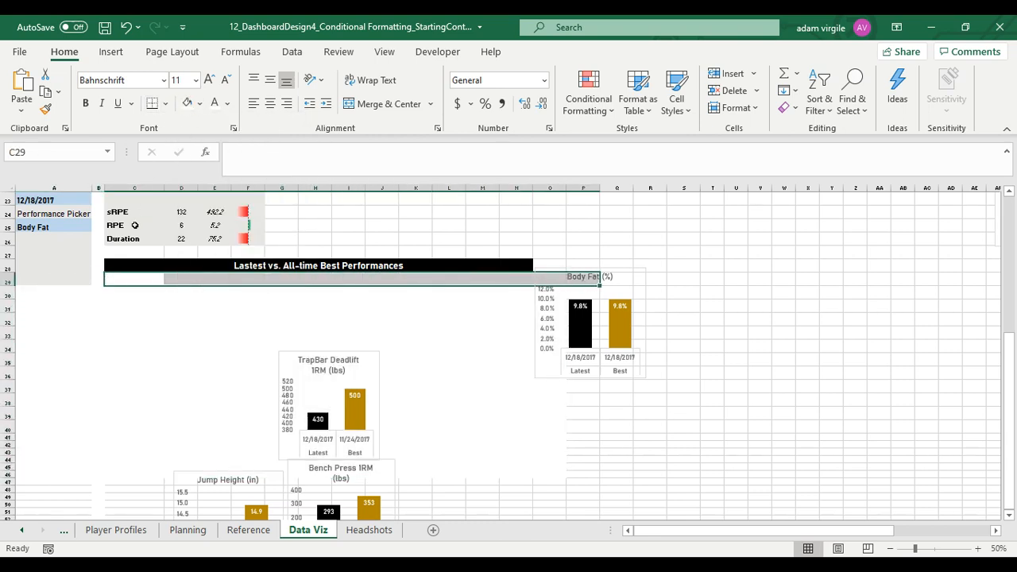
left_click_drag(124, 252, 560, 252)
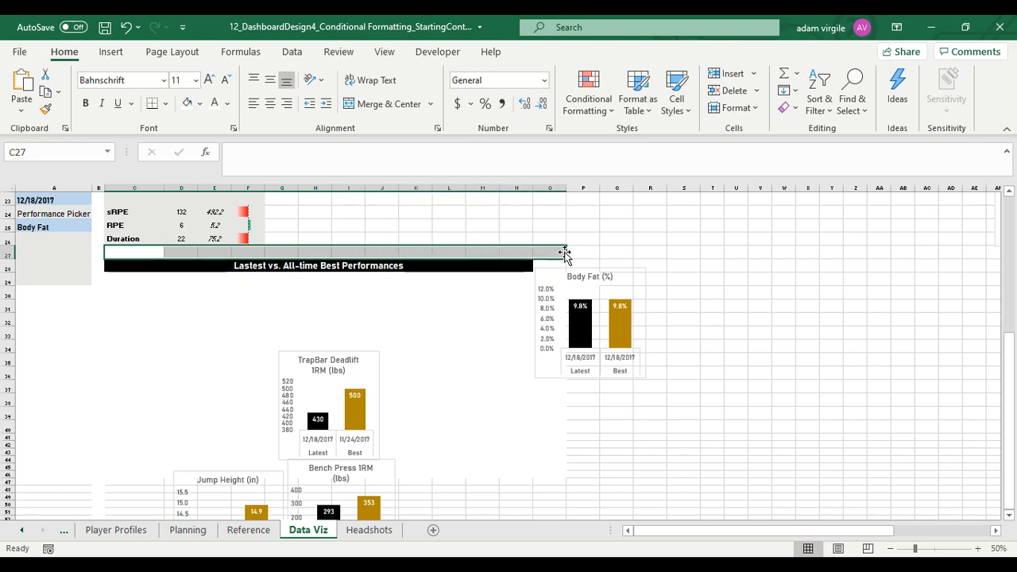
left_click(187, 103)
Move the Body Fat (%) chart farther right and clear the contents of the leftover performance data in M12:O18
left_click(548, 270)
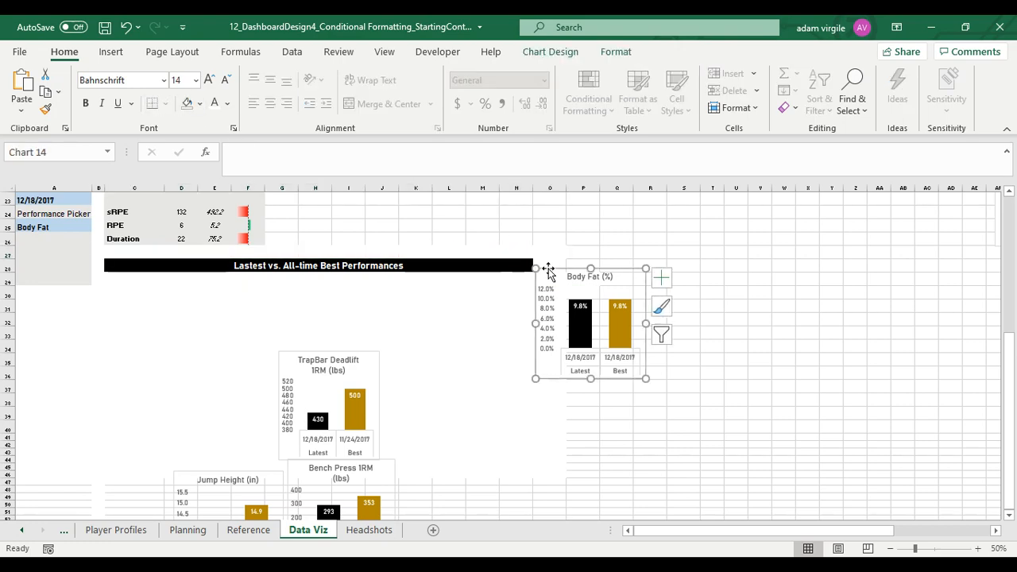
left_click_drag(548, 270, 728, 287)
left_click_drag(554, 324, 550, 373)
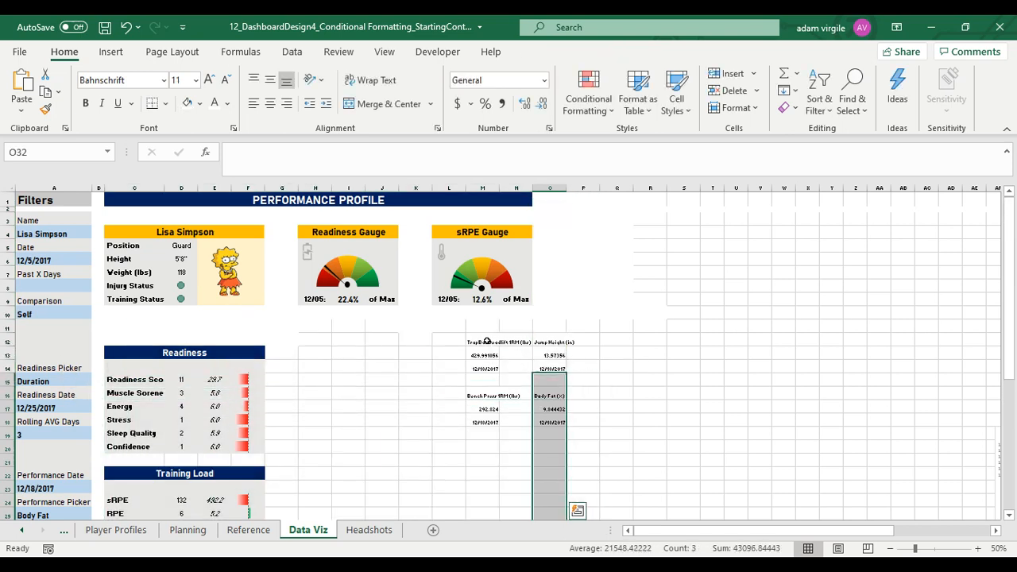
left_click_drag(487, 341, 556, 422)
right_click(556, 423)
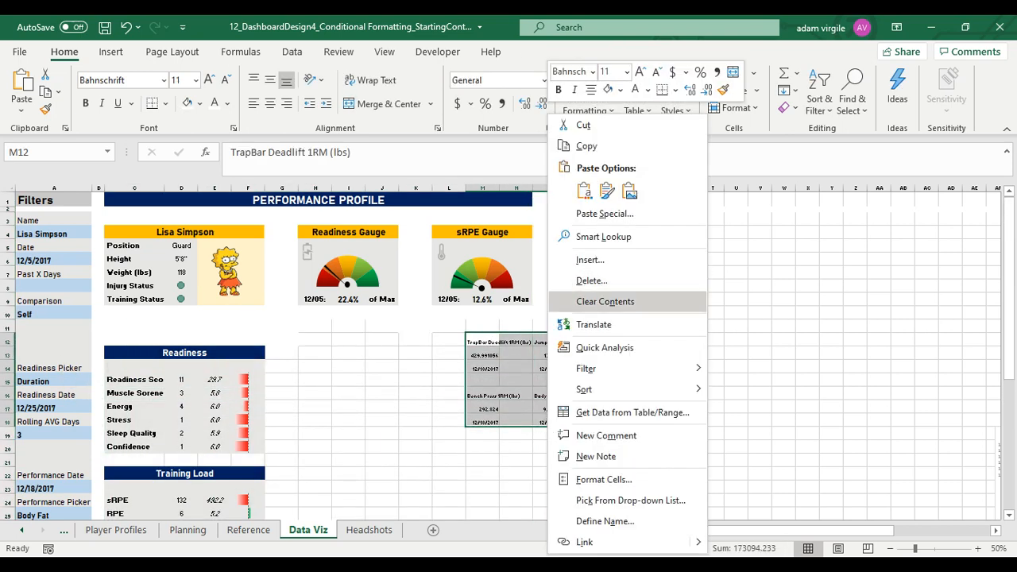
left_click(592, 301)
Fill the empty areas H10:R26 and G12:G26 beside the Readiness and Training Load tables white
left_click_drag(326, 337, 664, 452)
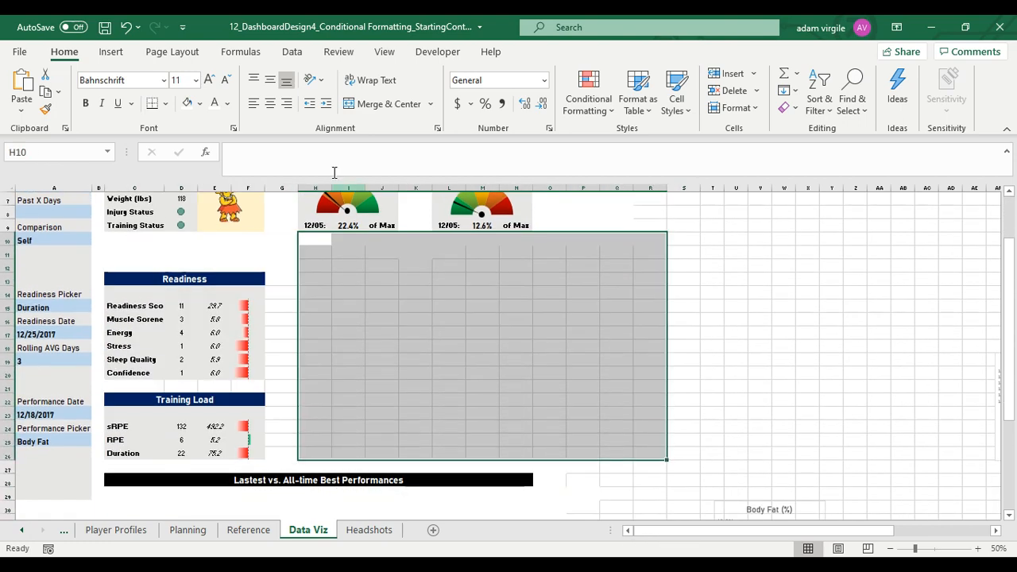
left_click_drag(279, 253, 294, 405)
left_click(126, 30)
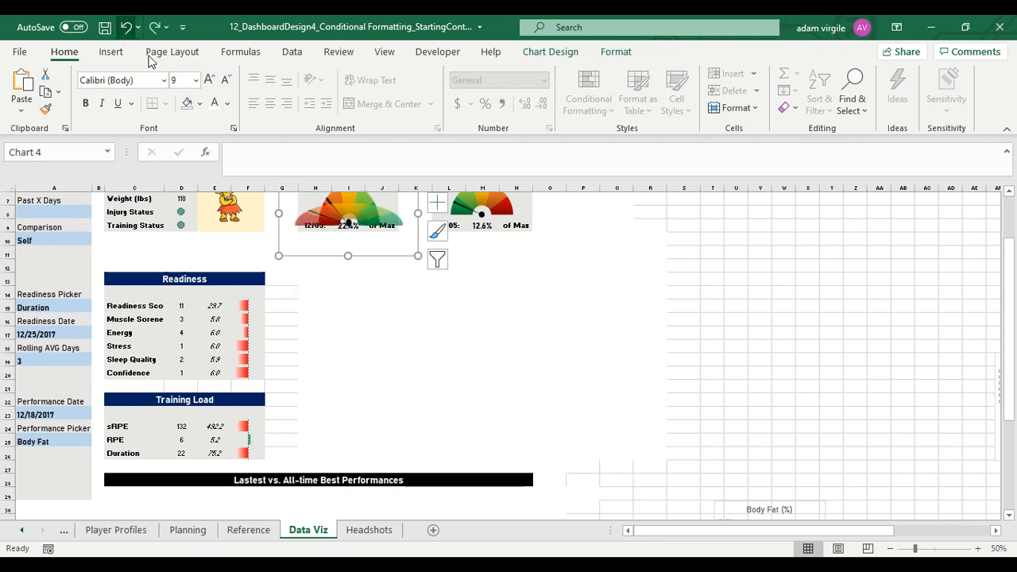
left_click(349, 316)
left_click_drag(286, 265, 284, 455)
left_click(187, 104)
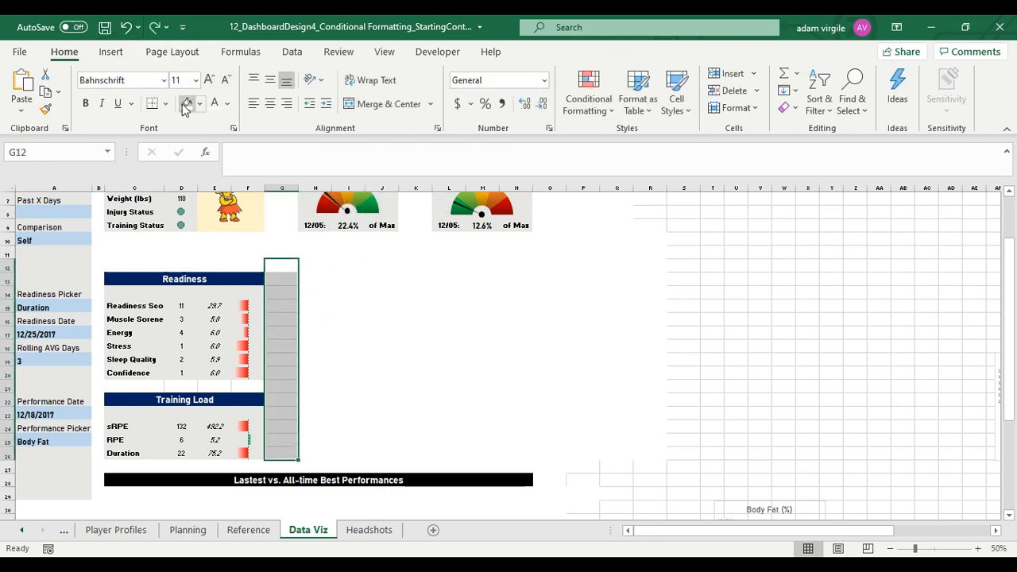
Move the Body Fat (%) chart directly under the right end of the Lastest vs. All-time Best Performances heading
left_click(539, 352)
scroll(556, 365, "down", 3)
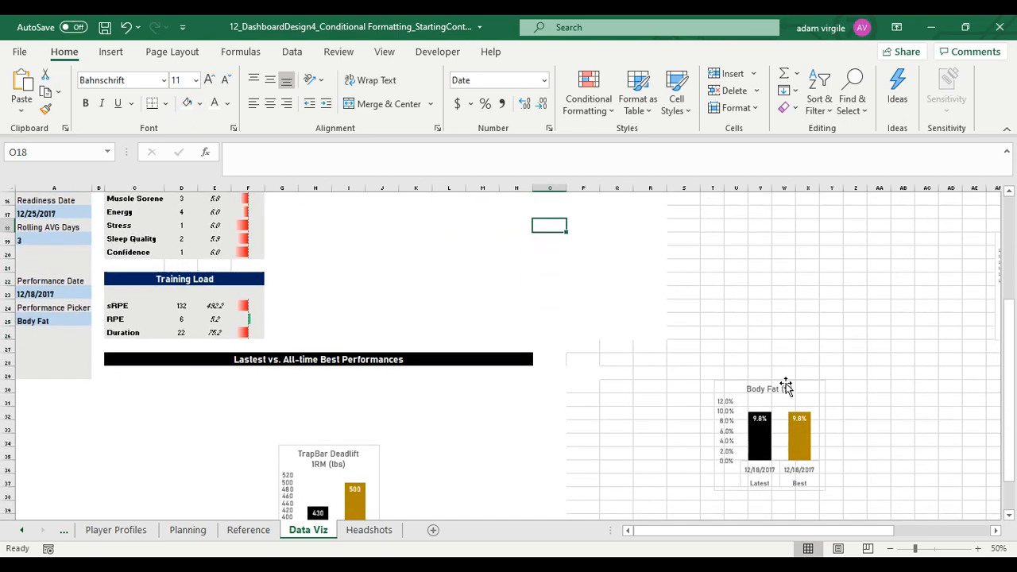
left_click_drag(785, 387, 500, 374)
left_click(361, 452)
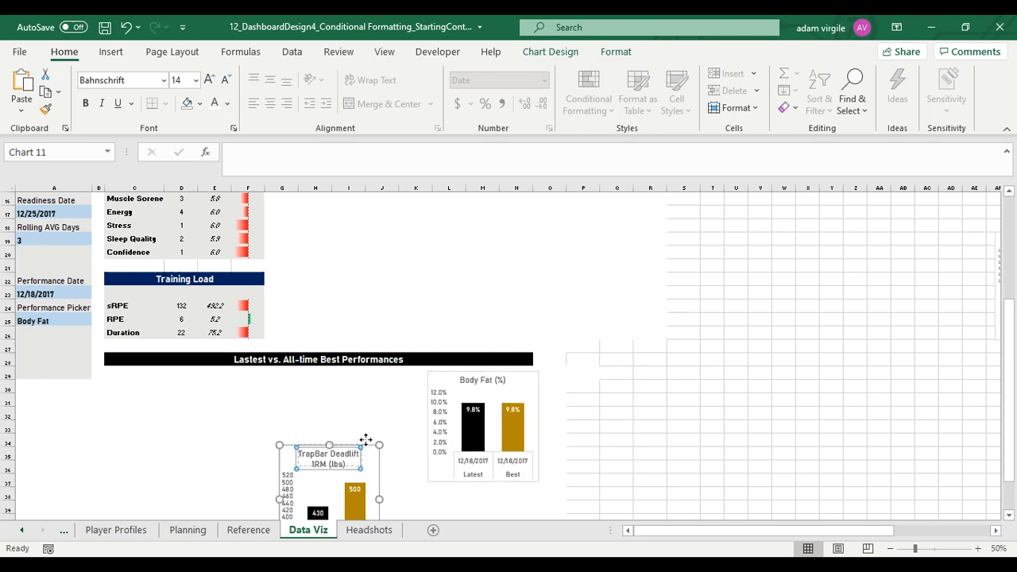
key("ctrl+shift+period")
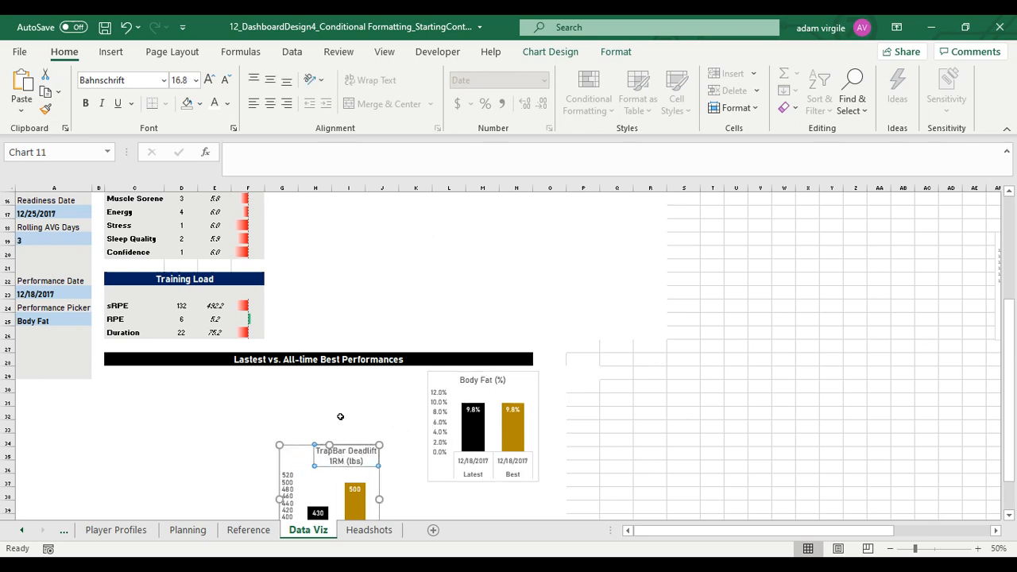
left_click(125, 27)
Line up the TrapBar Deadlift, Bench Press and Jump Height charts in a row to the left of the Body Fat (%) chart
left_click_drag(369, 443, 409, 372)
scroll(369, 464, "down", 2)
left_click_drag(368, 474, 287, 293)
left_click_drag(254, 477, 175, 291)
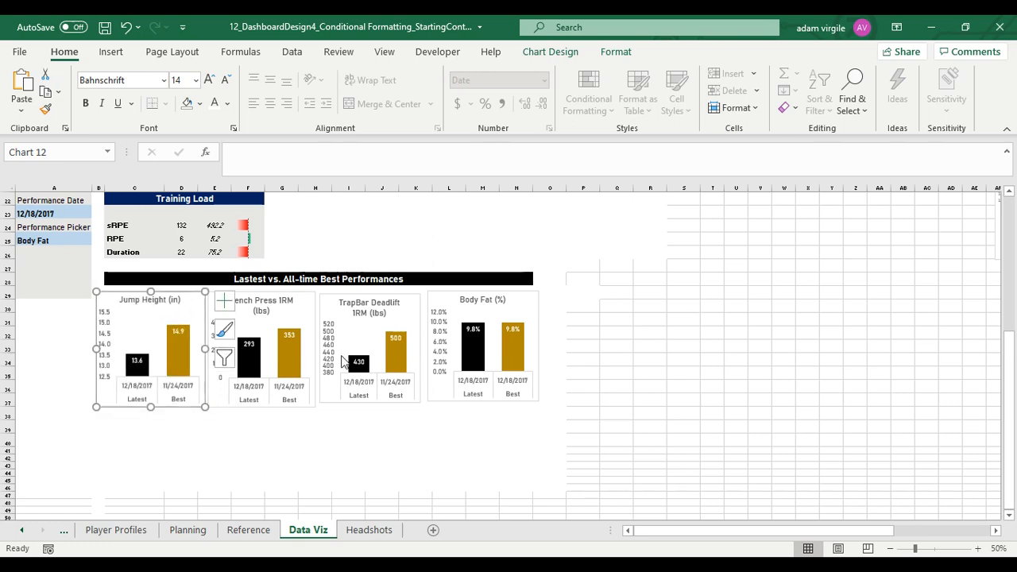
Select all four performance charts together and set their height to 3"
left_click(538, 329)
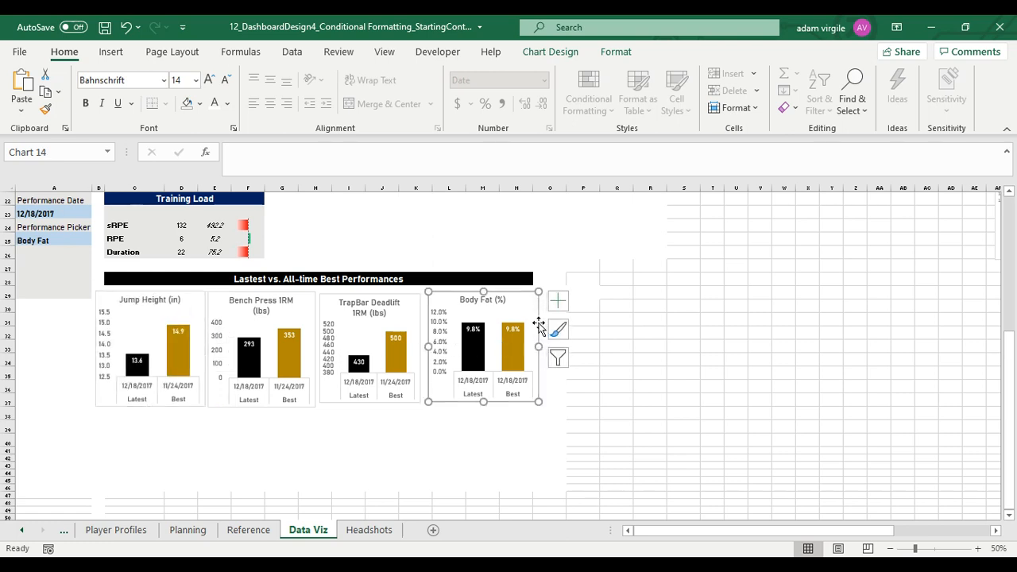
left_click(422, 312, "ctrl")
left_click(308, 321, "ctrl")
left_click(185, 321, "ctrl")
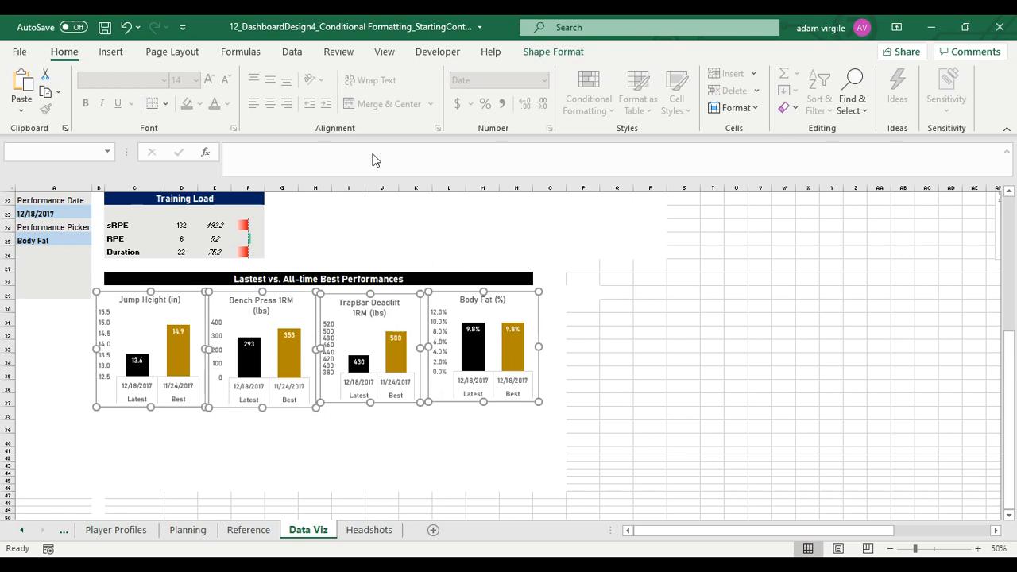
left_click(552, 52)
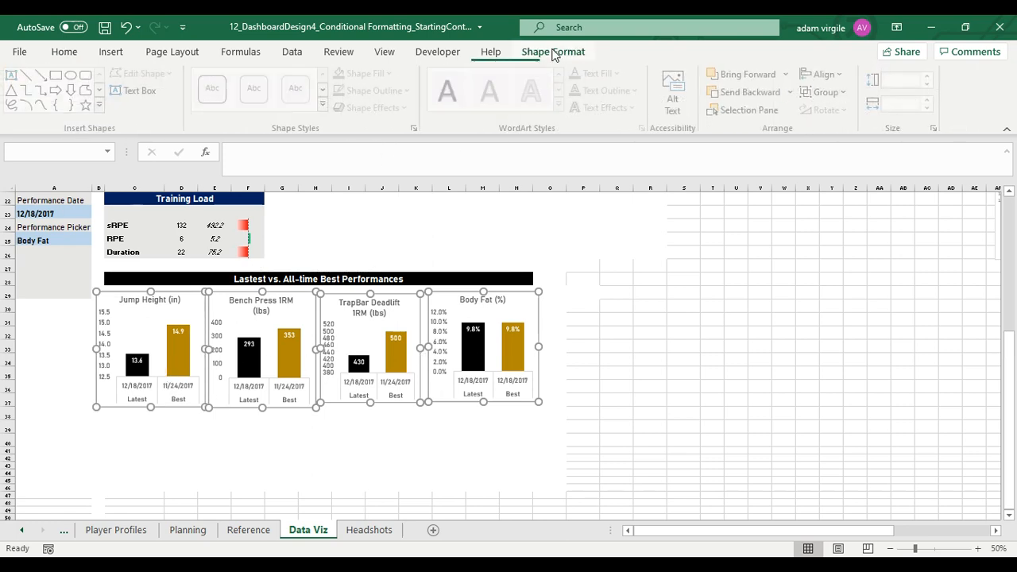
left_click(898, 83)
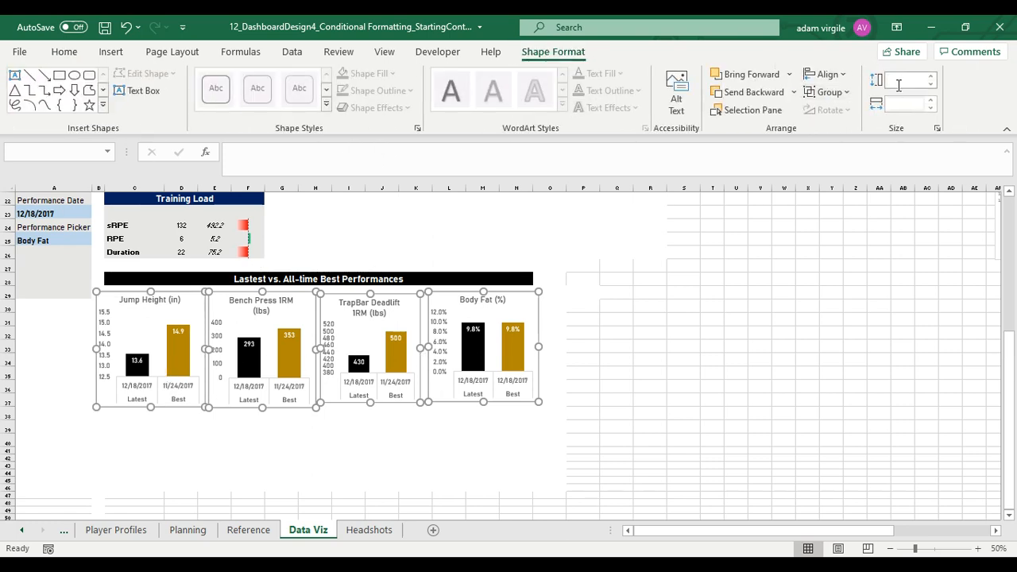
type("3")
key("Return")
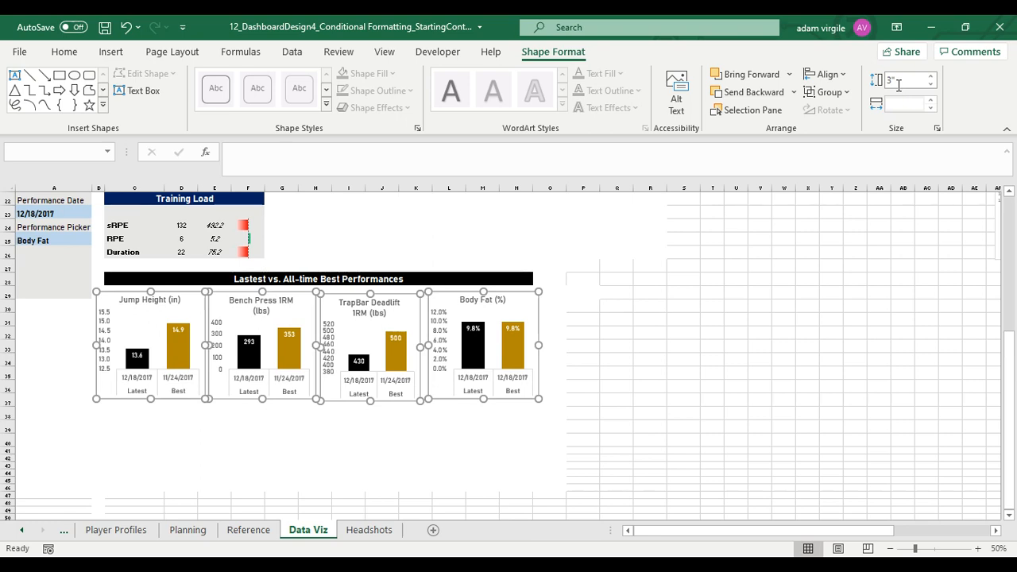
Try widths of 2" and 3" for the four selected performance charts
left_click(904, 102)
type("2")
key("Return")
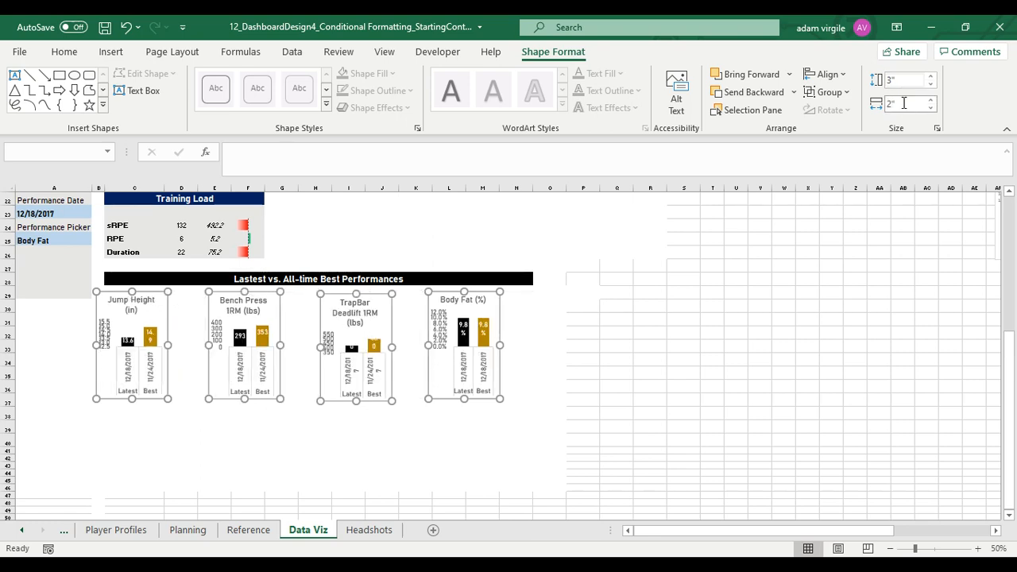
type("3")
key("Return")
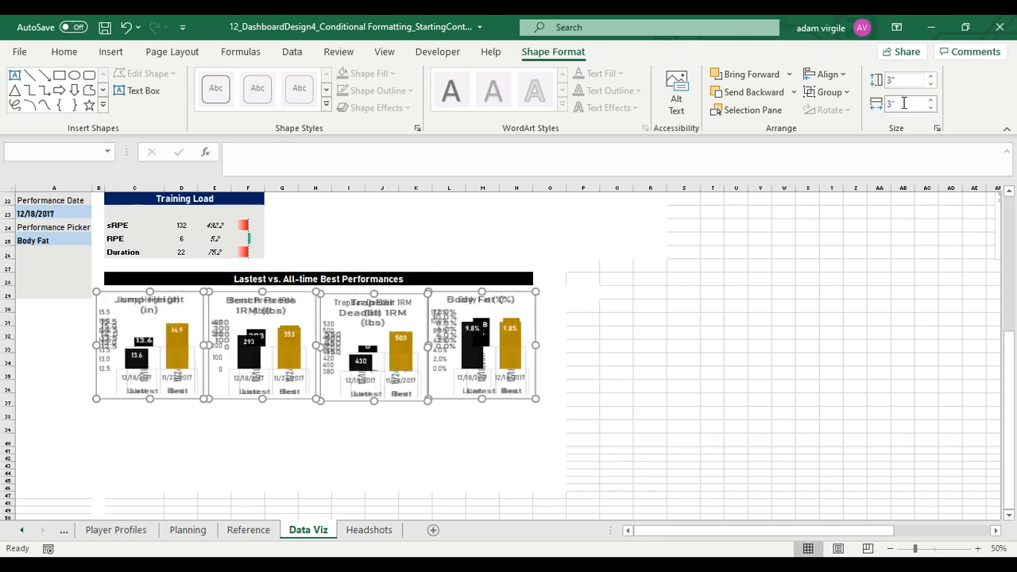
Set the width of the four selected performance charts to 2.8"
double_click(904, 102)
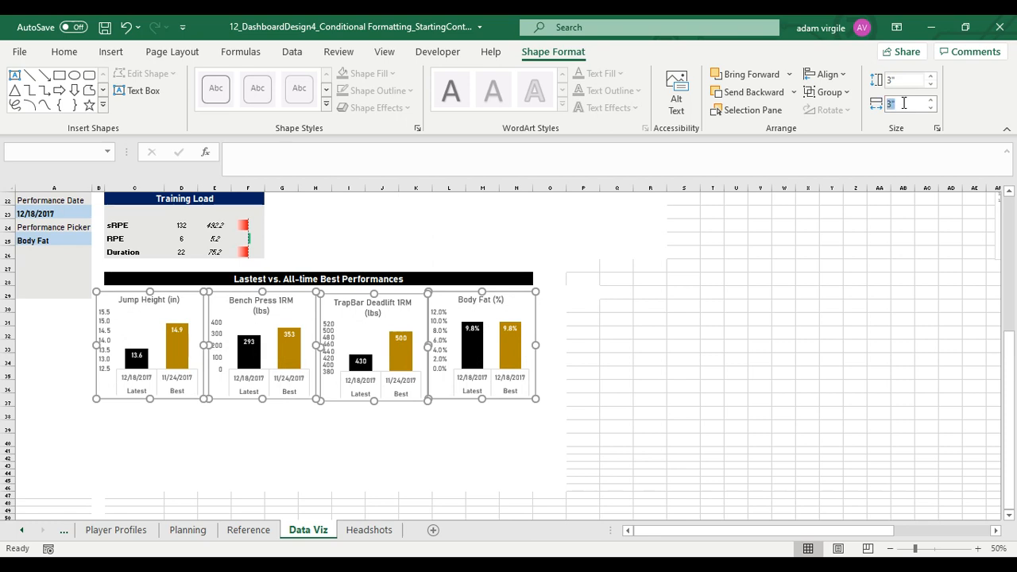
type("2.8")
key("Return")
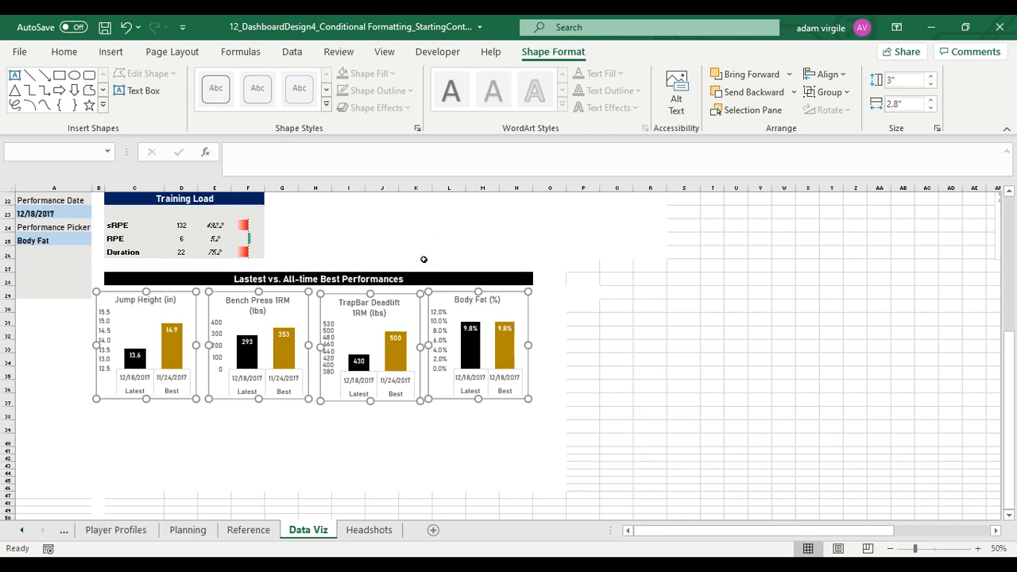
Align the Body Fat (%) chart with the right end of the heading and position the TrapBar Deadlift chart just beside it
left_click(481, 266)
left_click_drag(500, 296, 504, 294)
left_click(393, 298)
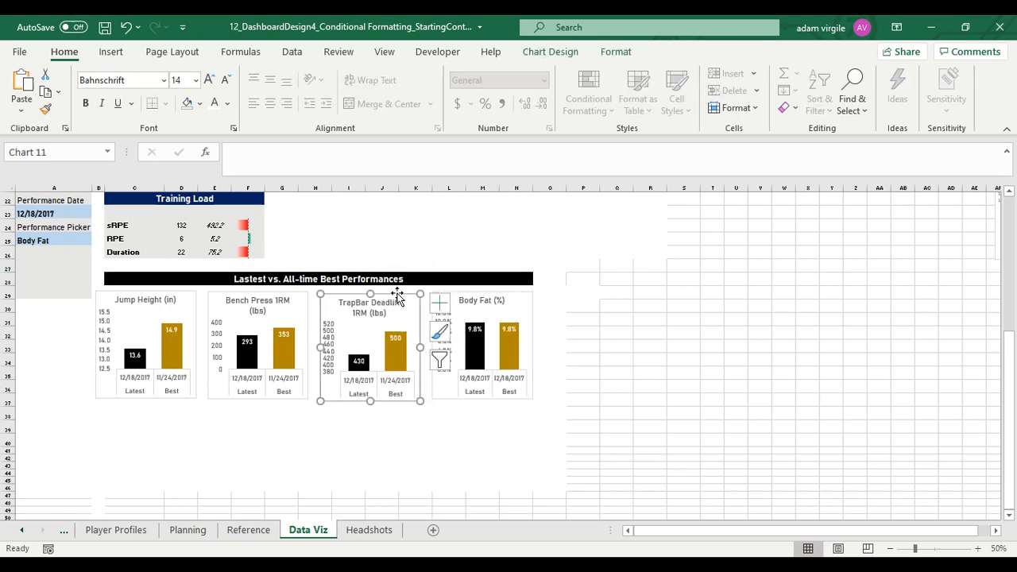
left_click_drag(399, 293, 404, 289)
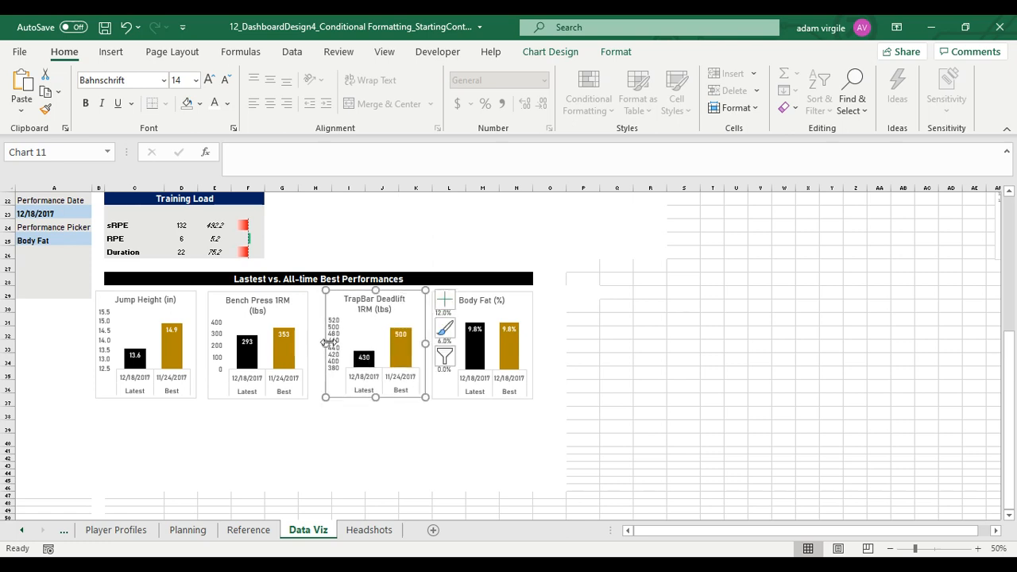
Set the major unit of the TrapBar Deadlift chart's vertical axis to 100
right_click(337, 340)
left_click(374, 520)
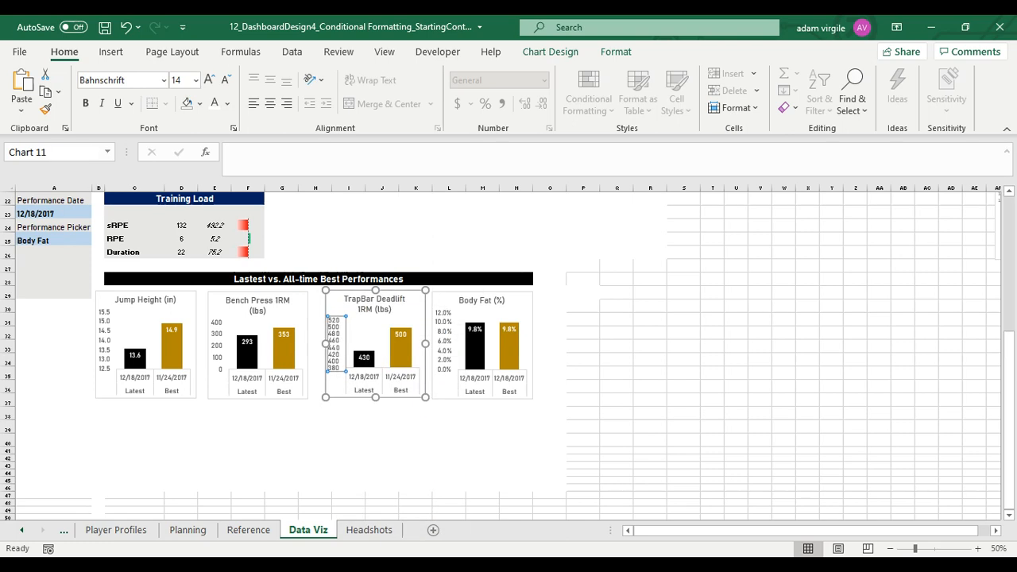
left_click_drag(923, 383, 852, 389)
type("50")
key("Return")
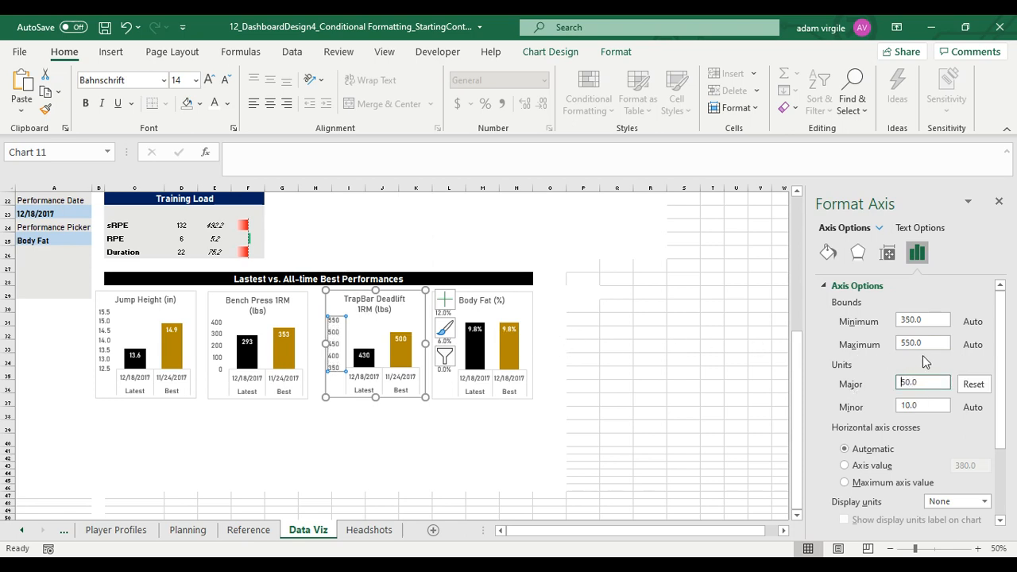
left_click_drag(926, 385, 873, 394)
key("Return")
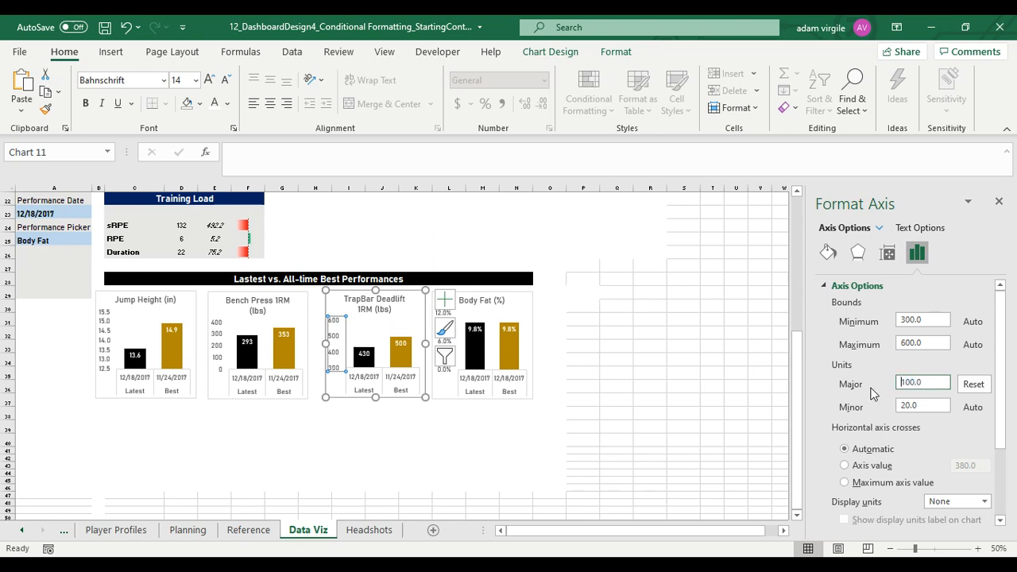
Set the major unit of the Body Fat (%) chart's vertical axis to 5
left_click(479, 357)
right_click(447, 343)
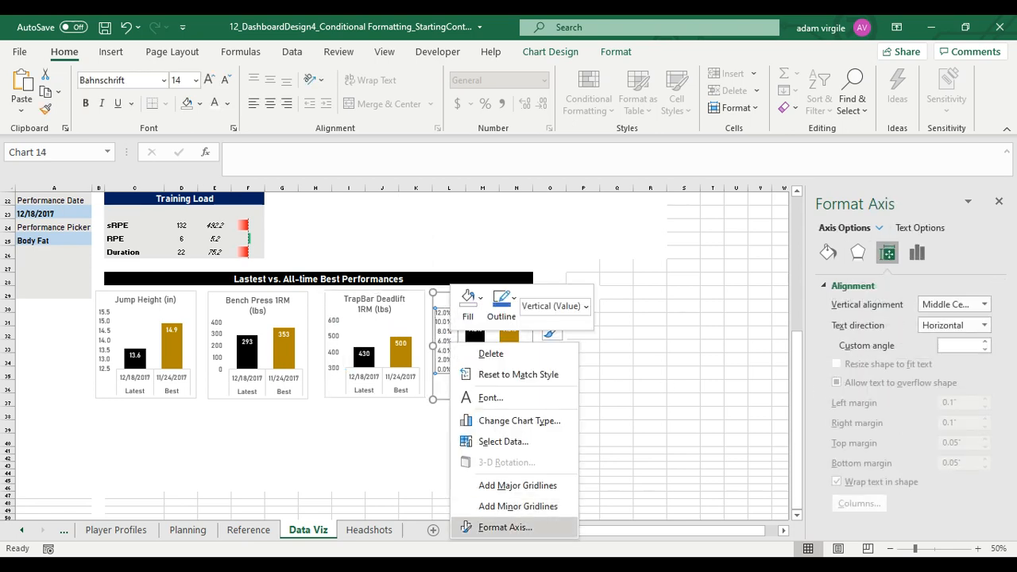
left_click(467, 527)
left_click(922, 386)
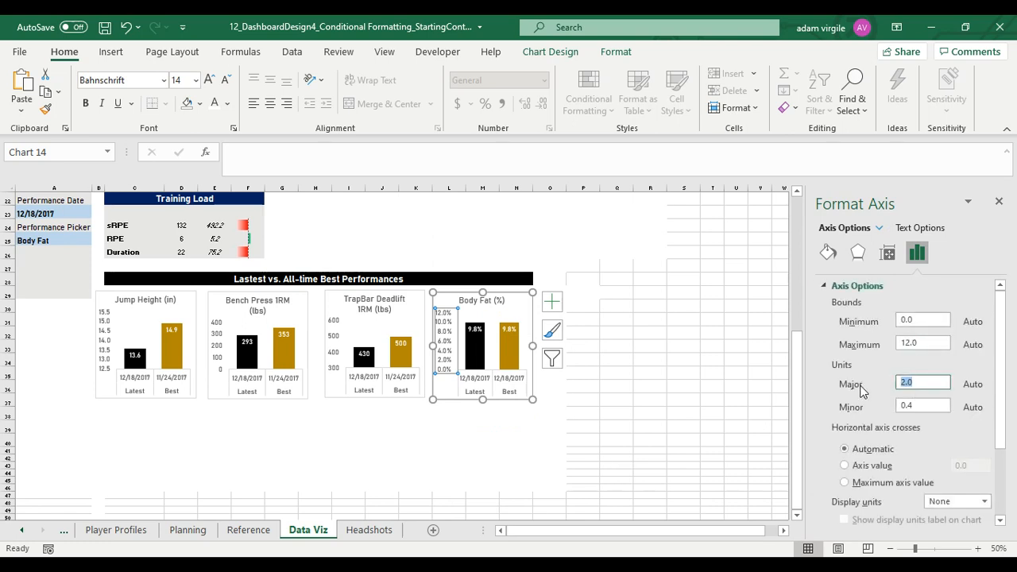
type("5")
key("Return")
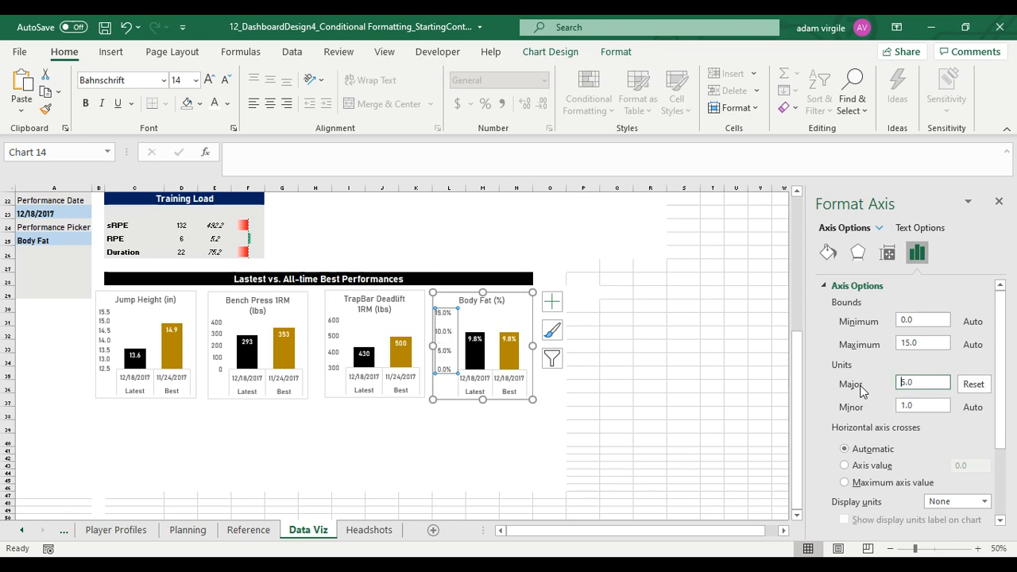
left_click(216, 334)
right_click(216, 332)
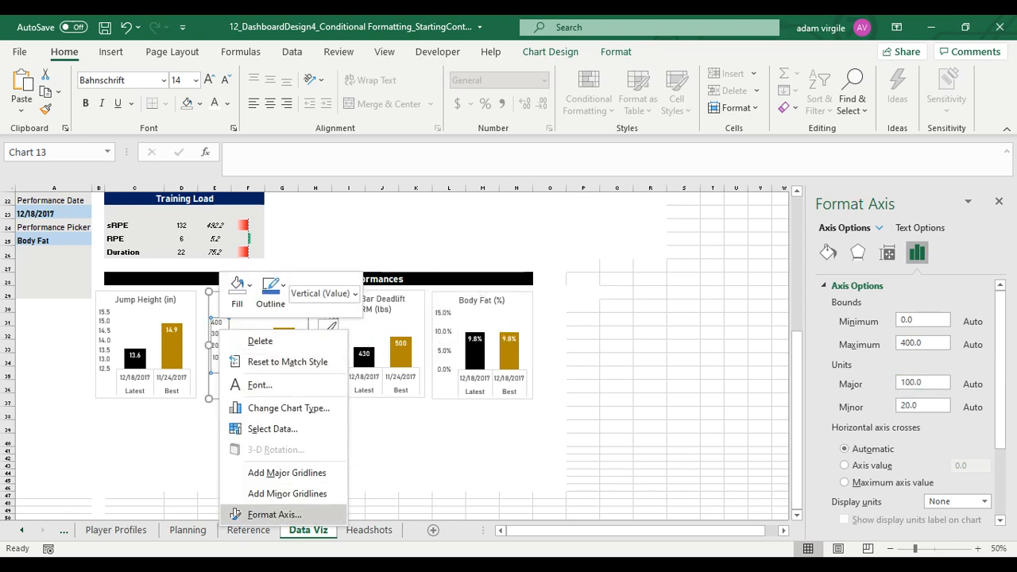
left_click(111, 343)
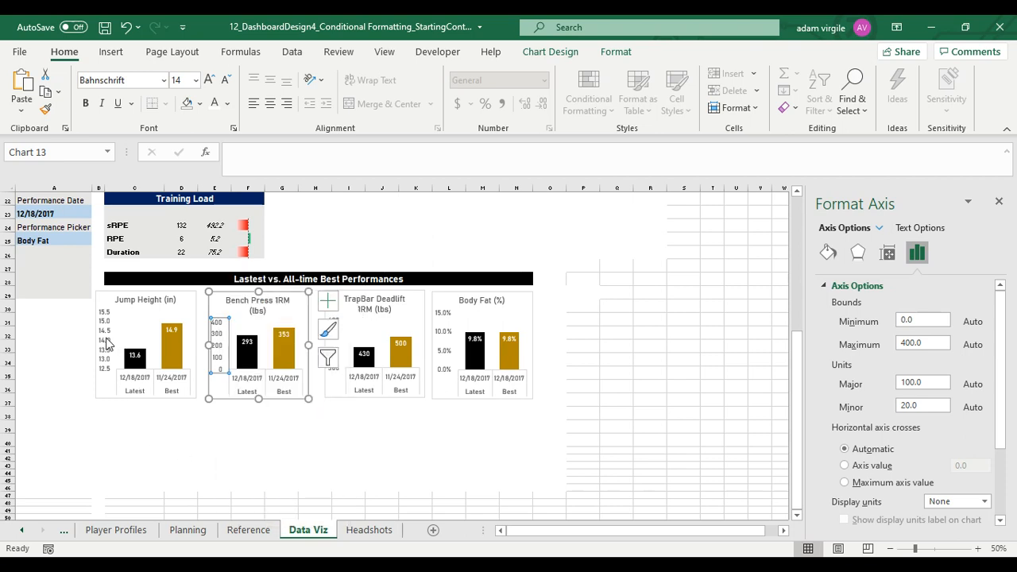
Set the major unit of the Jump Height chart's vertical axis to 2
left_click(108, 341)
right_click(108, 340)
left_click(159, 523)
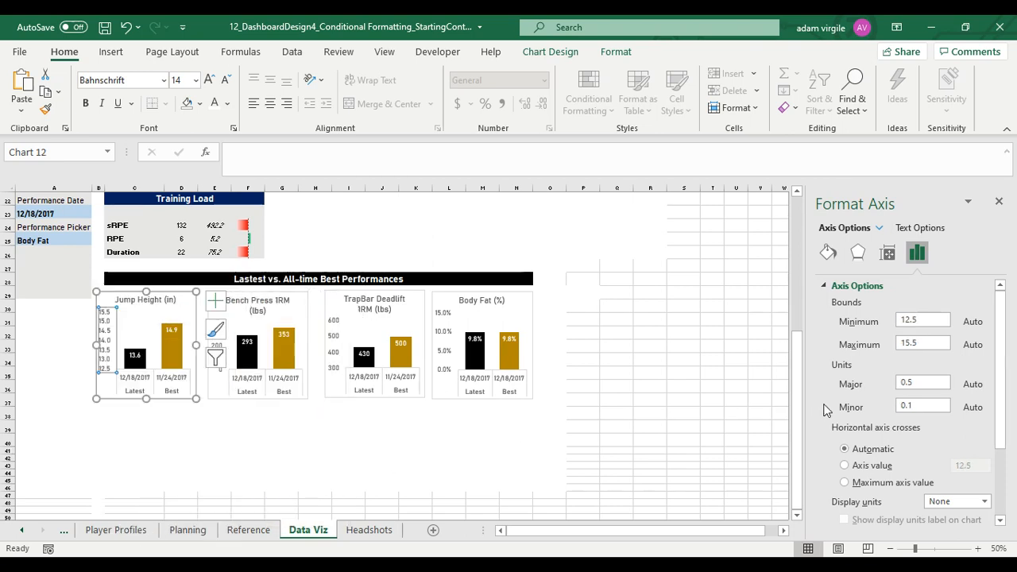
double_click(917, 382)
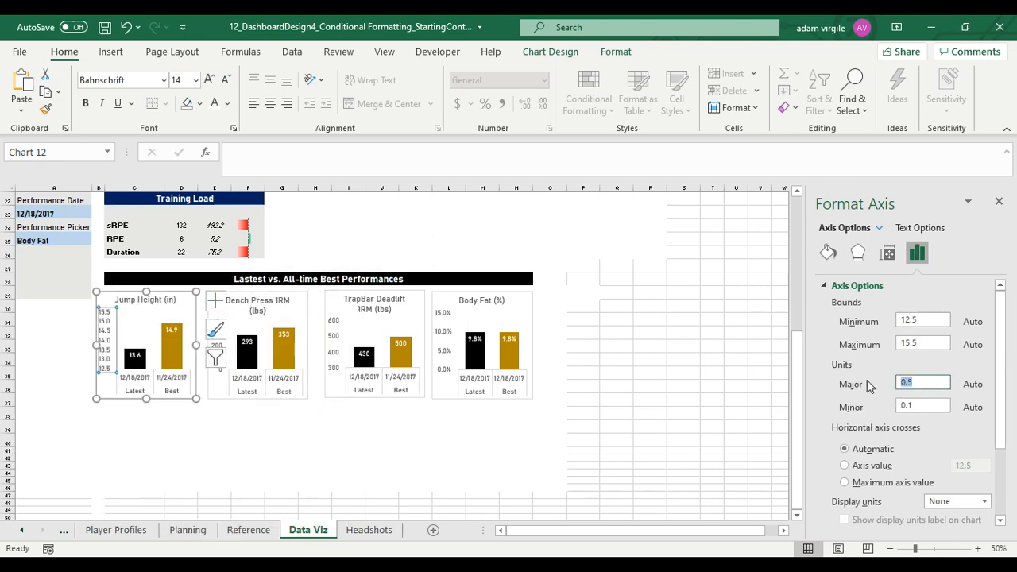
type("2")
key("Return")
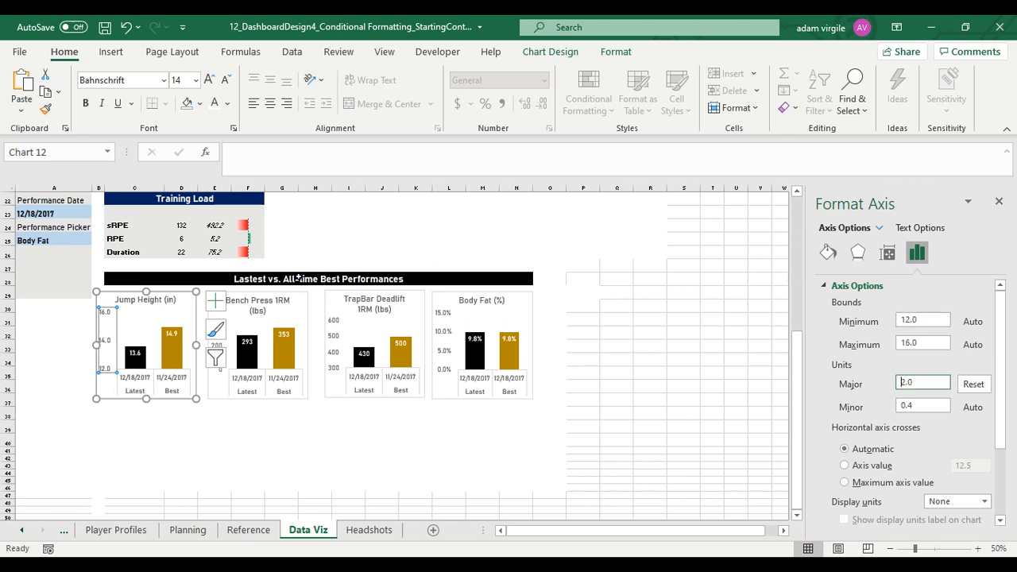
left_click(474, 240)
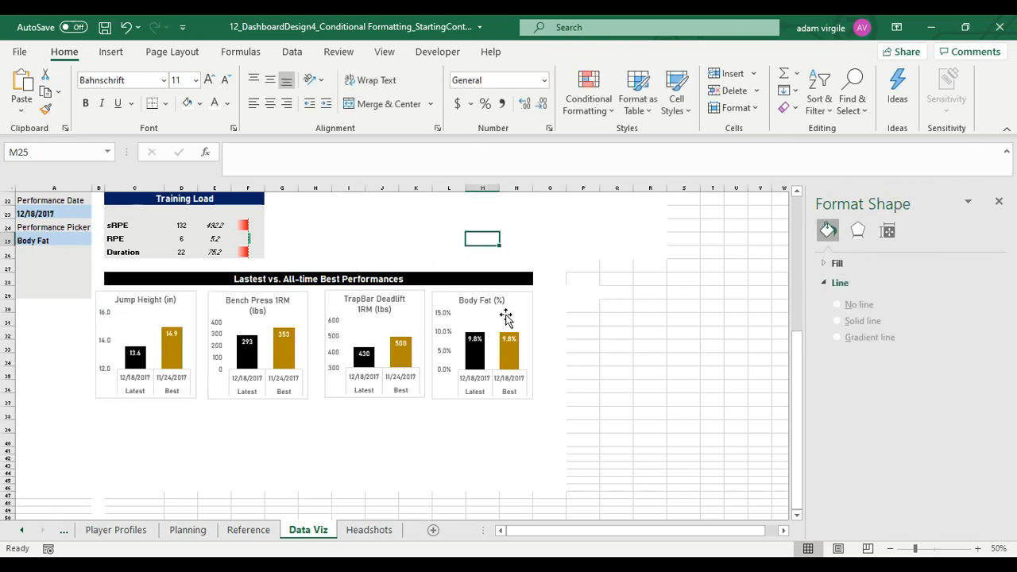
Remove the border line from all four performance charts: Body Fat, TrapBar Deadlift, Bench Press and Jump Height
left_click(530, 306)
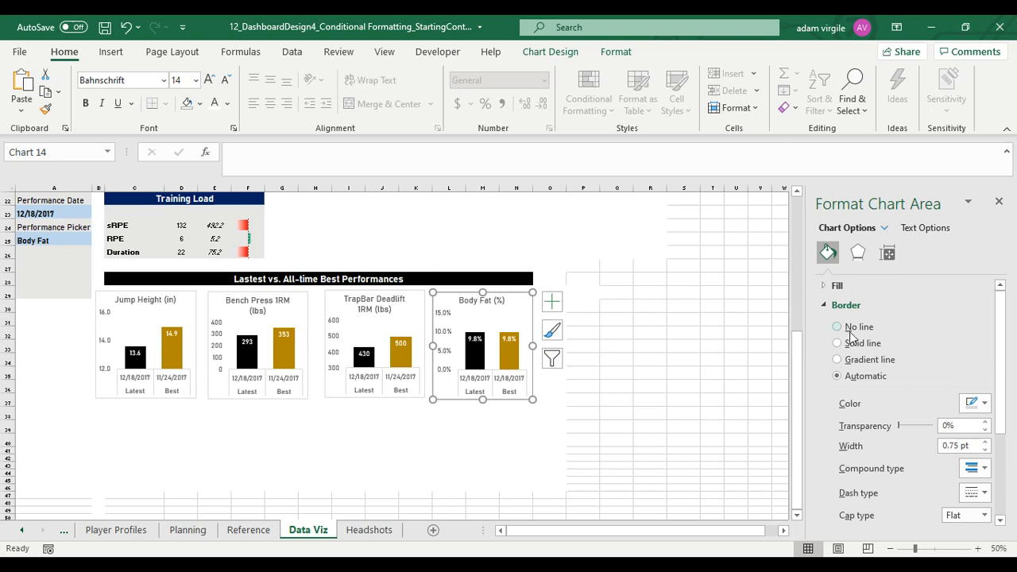
left_click(865, 328)
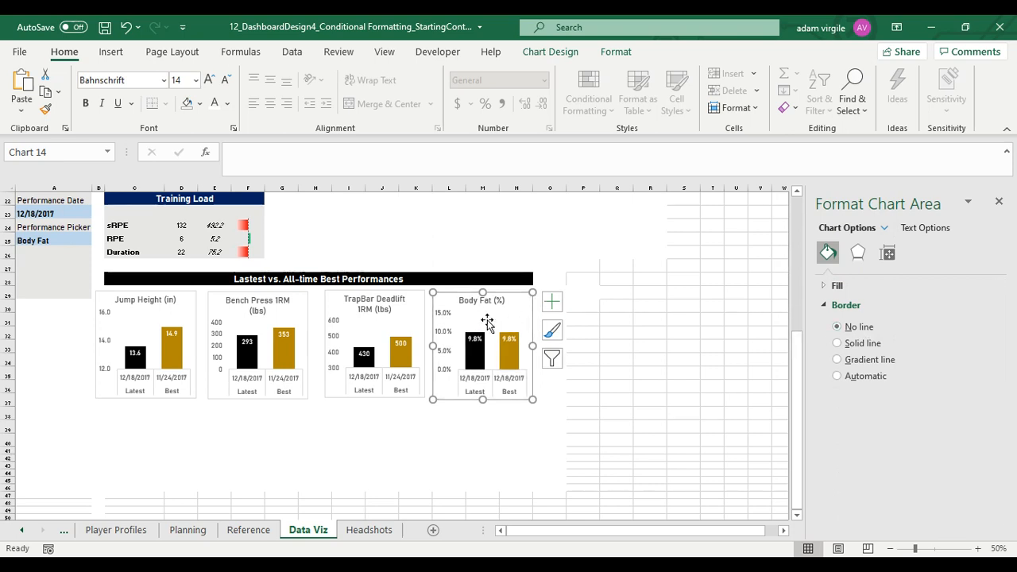
left_click(425, 327)
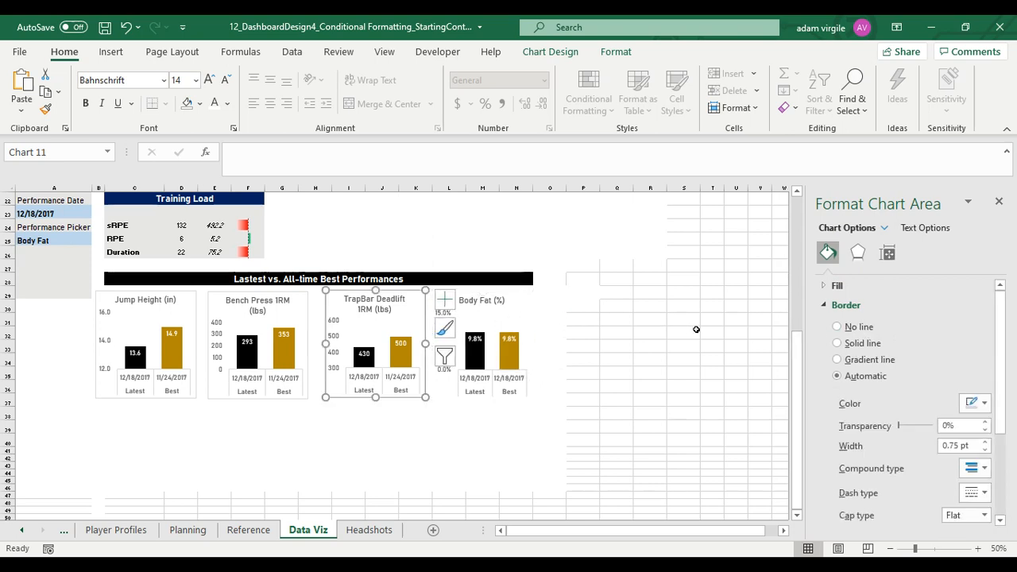
left_click(858, 328)
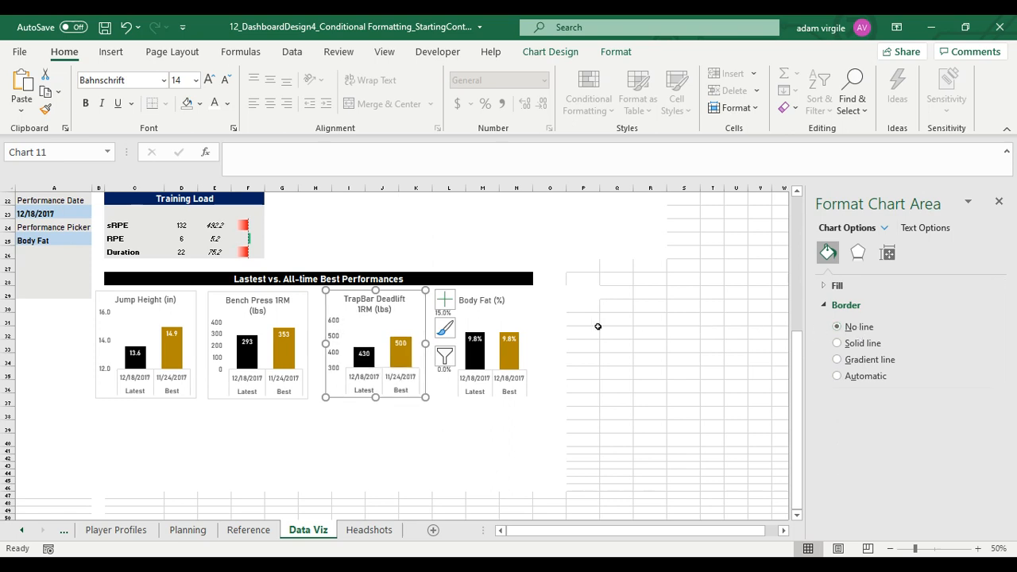
left_click(306, 322)
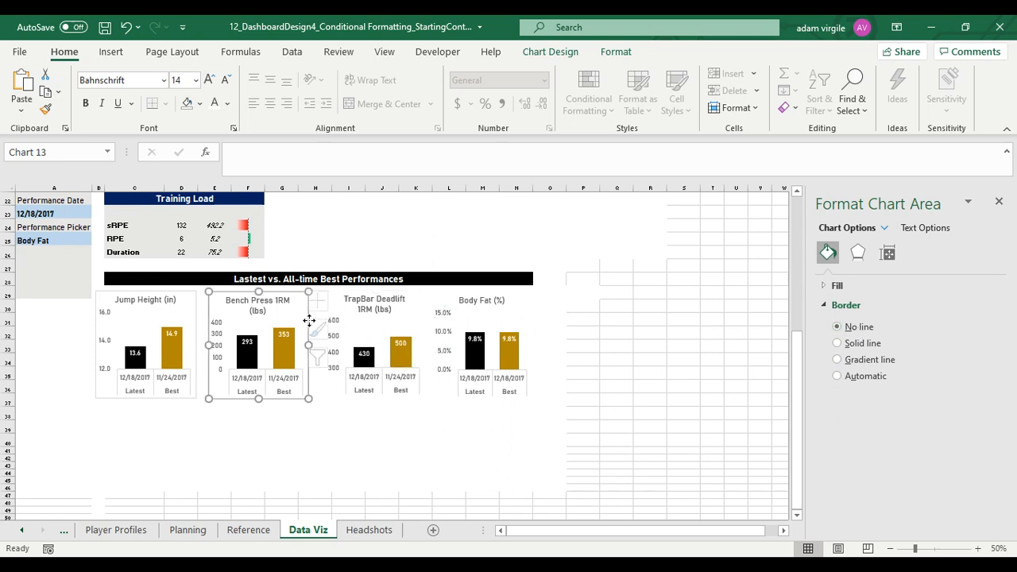
left_click(859, 327)
left_click(192, 317)
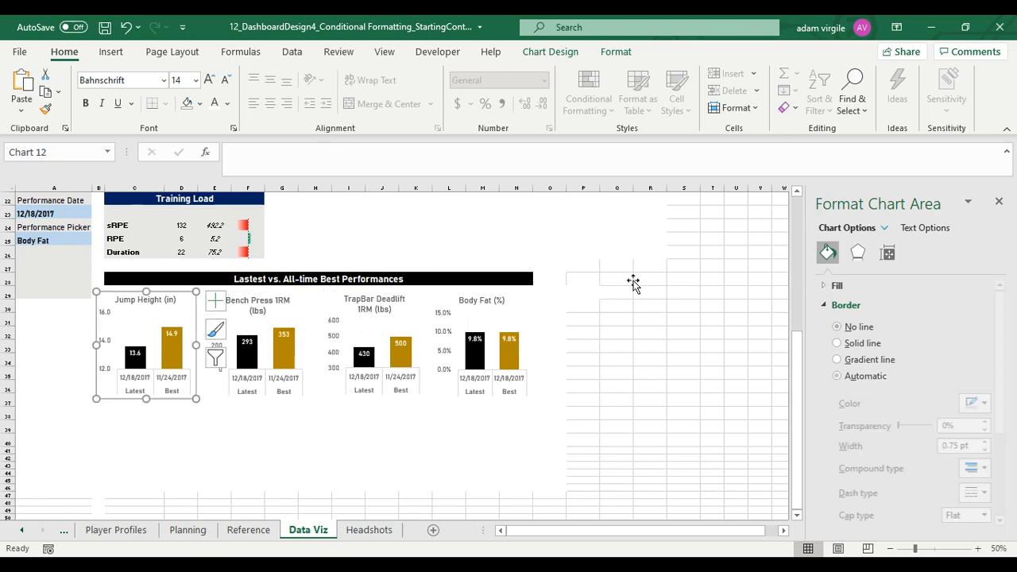
left_click(836, 325)
left_click(622, 305)
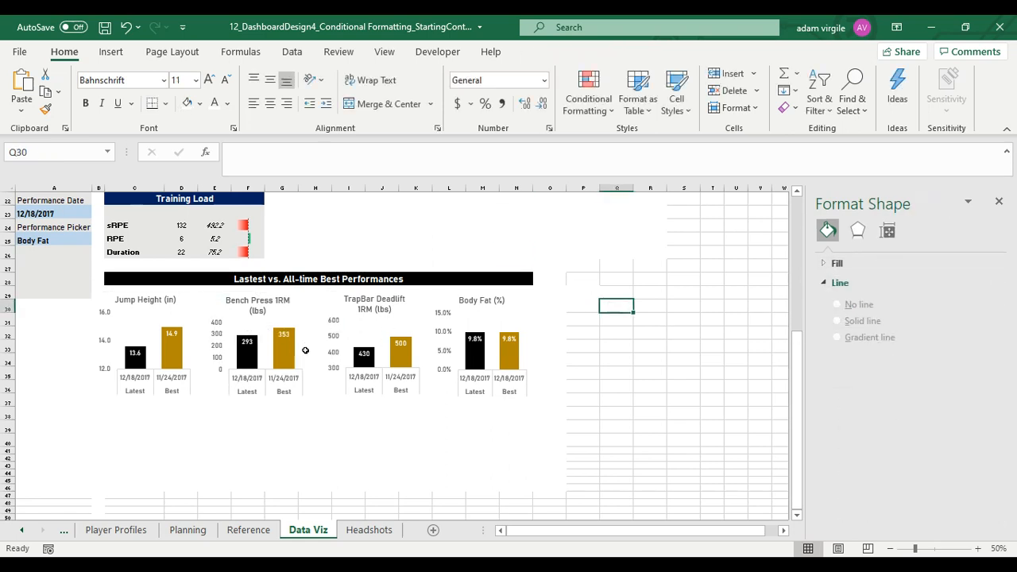
Nudge the Jump Height chart slightly right and up so it sits closer beneath the performance heading
left_click(168, 303)
left_click_drag(182, 292, 185, 289)
left_click(185, 291)
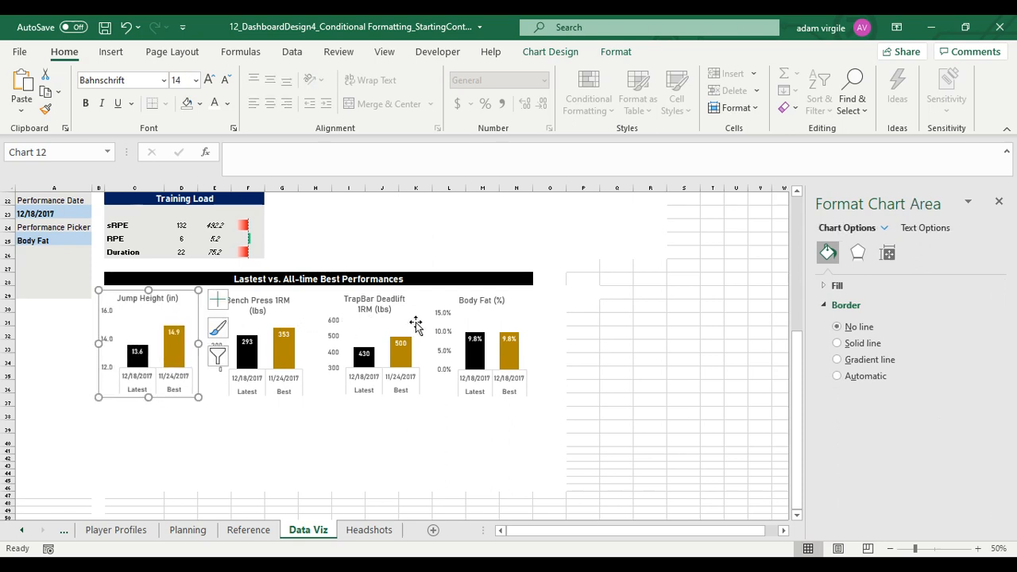
Shorten the TrapBar Deadlift label in G34 of the Reference sheet to TBDL
left_click(390, 310)
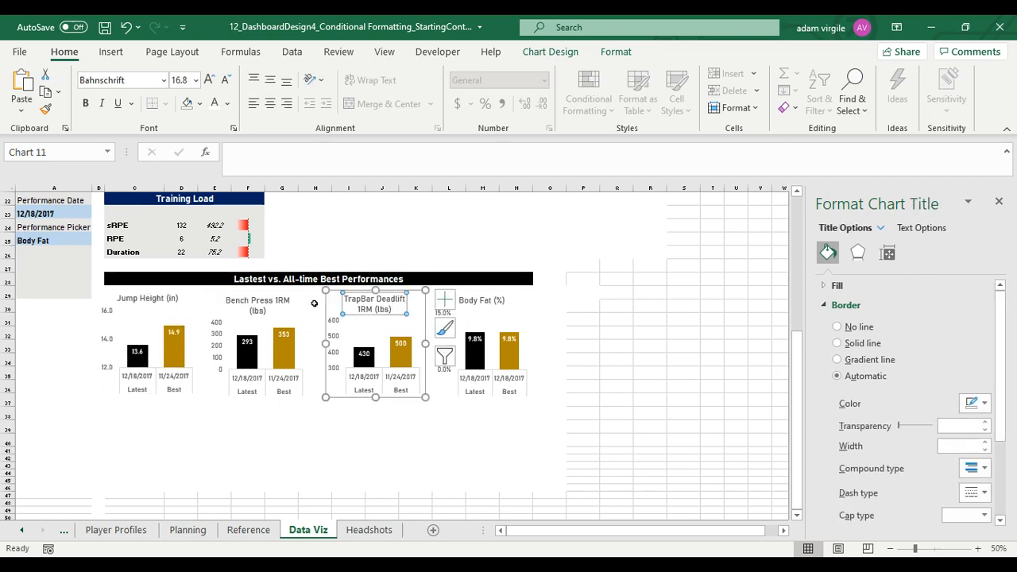
left_click(248, 530)
scroll(308, 392, "up", 1)
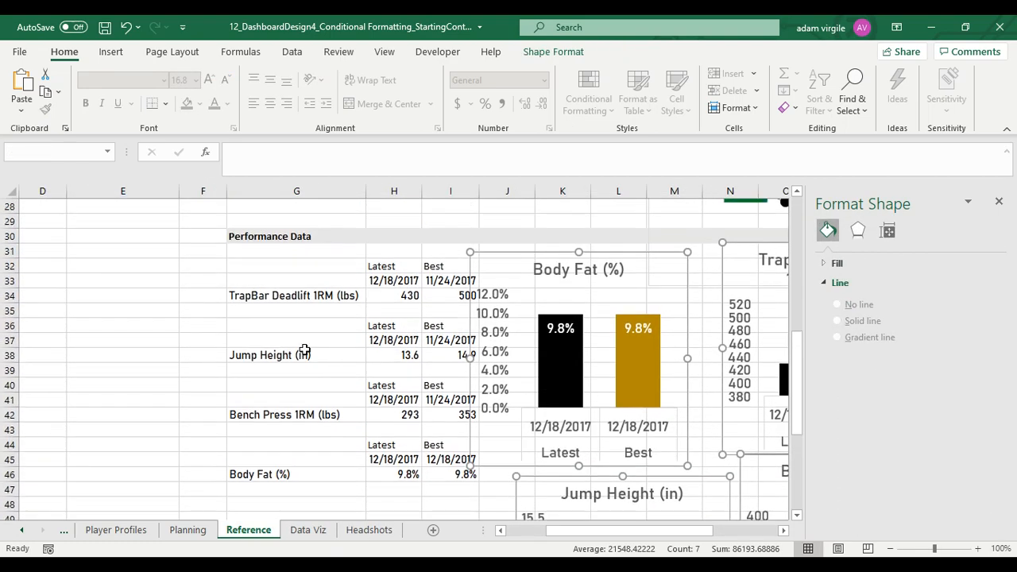
left_click(323, 296)
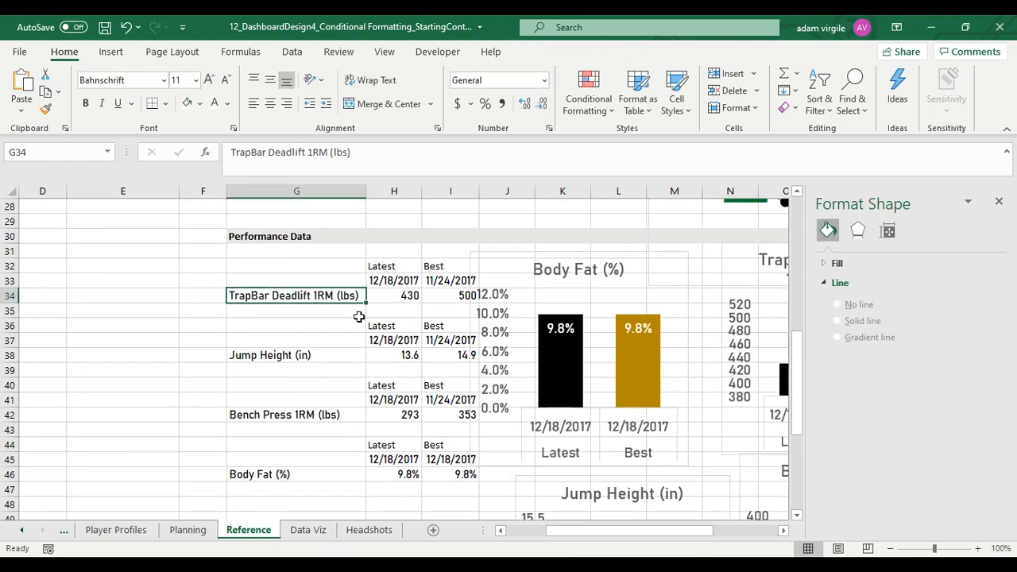
type("TBDL")
key("Return")
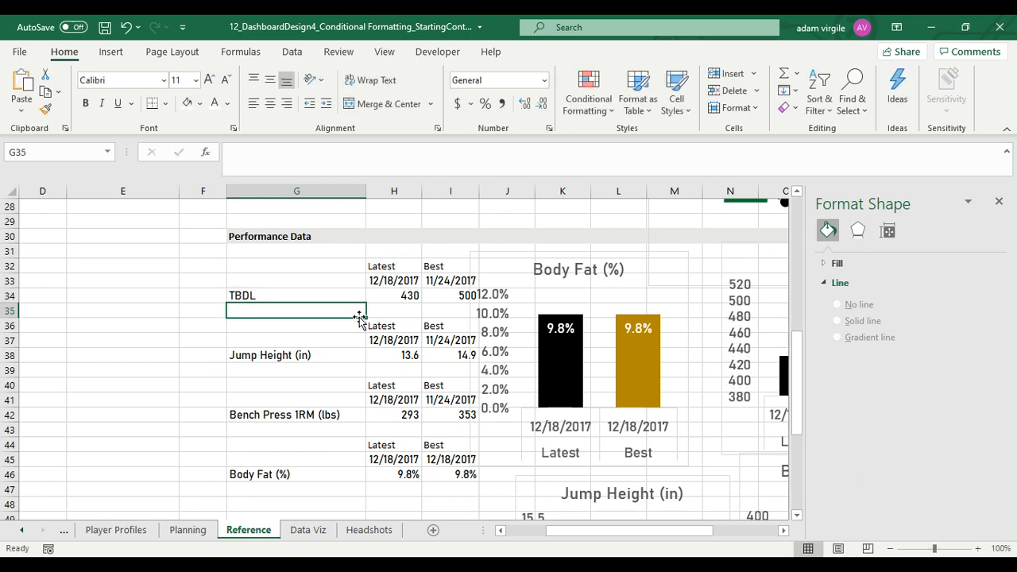
Remove the unit from the label in G38 so it reads Jump Height
left_click(306, 352)
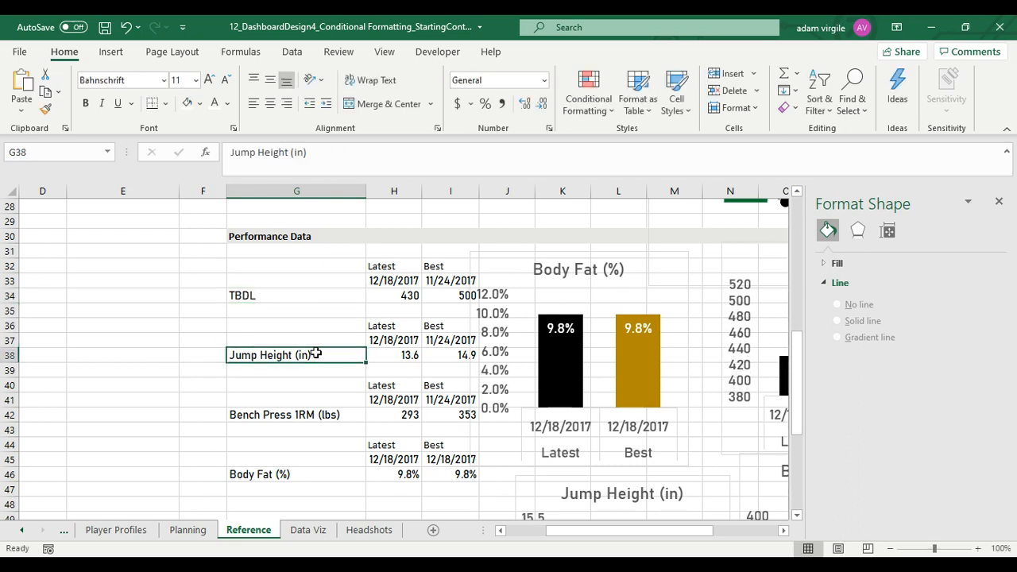
double_click(316, 353)
double_click(300, 354)
key("BackSpace")
key("BackSpace")
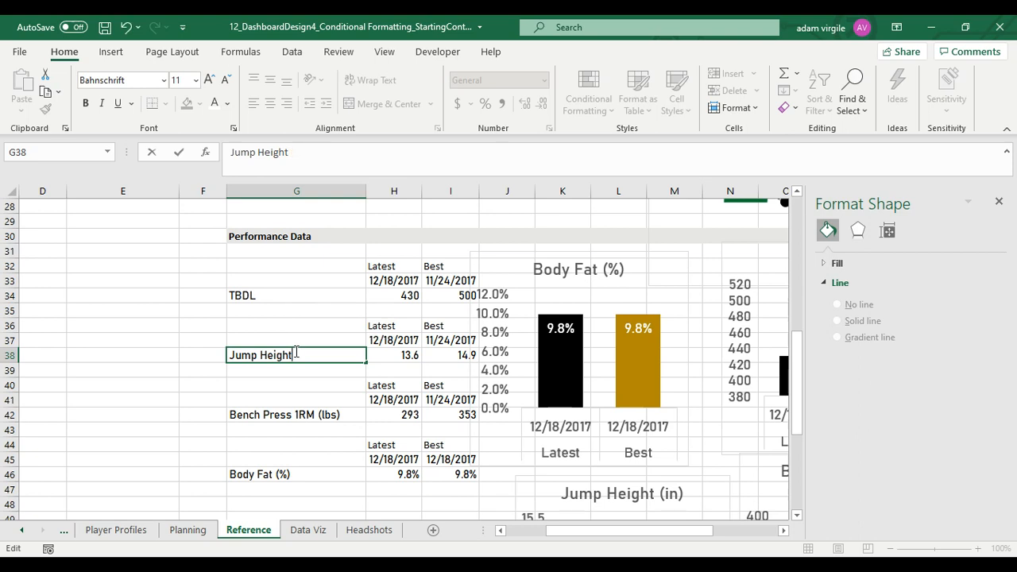
key("Return")
Rename the performance labels in G42 and G46 as Bench Press and Body Fat
left_click(318, 414)
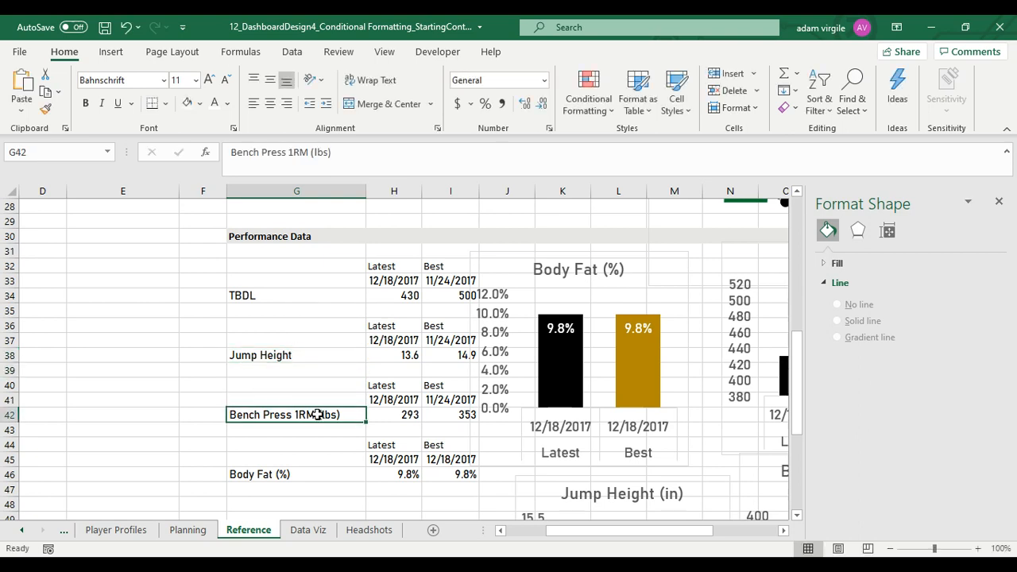
type("Benc")
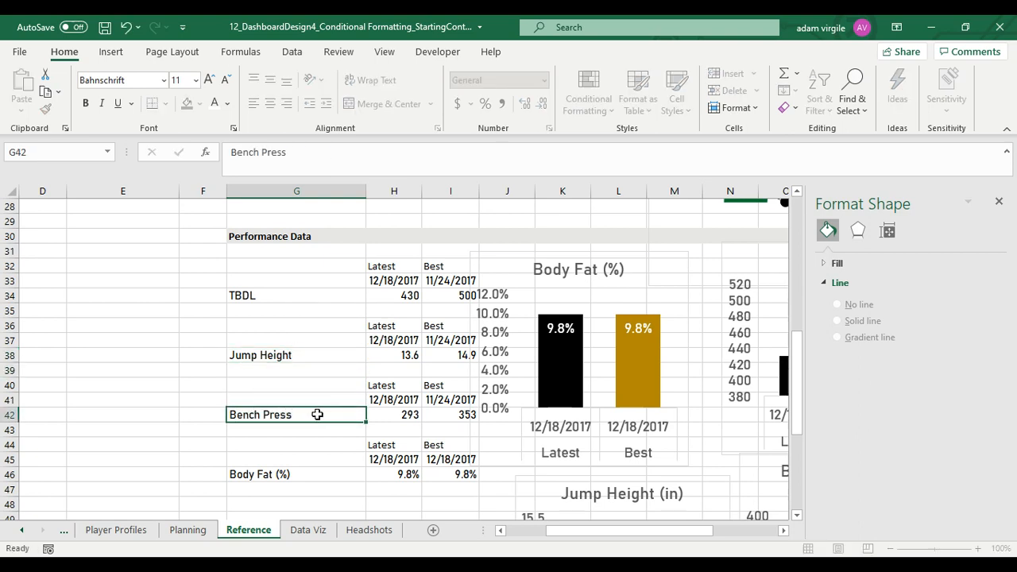
key("Down")
key("Down")
key("Down")
key("Down")
type("Bod")
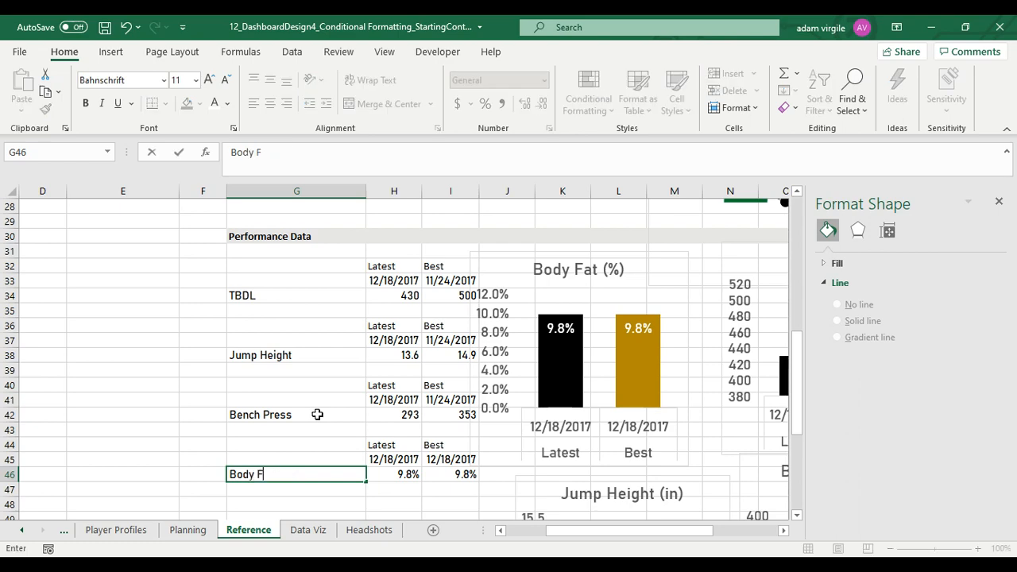
key("Return")
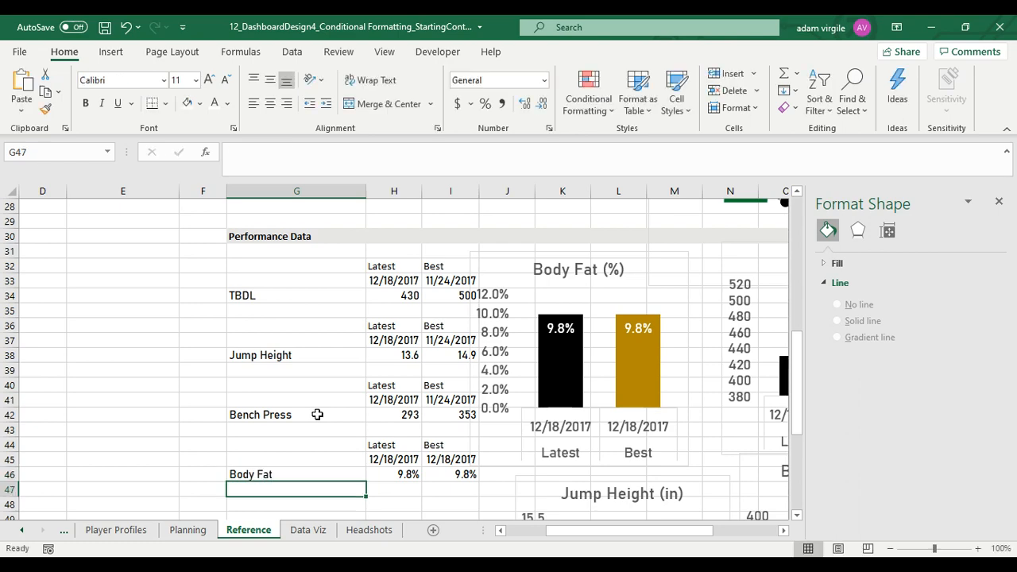
Compare the chart titles on the Data Viz sheet with the shortened labels and source chart on the Reference sheet
left_click(315, 534)
left_click(548, 332)
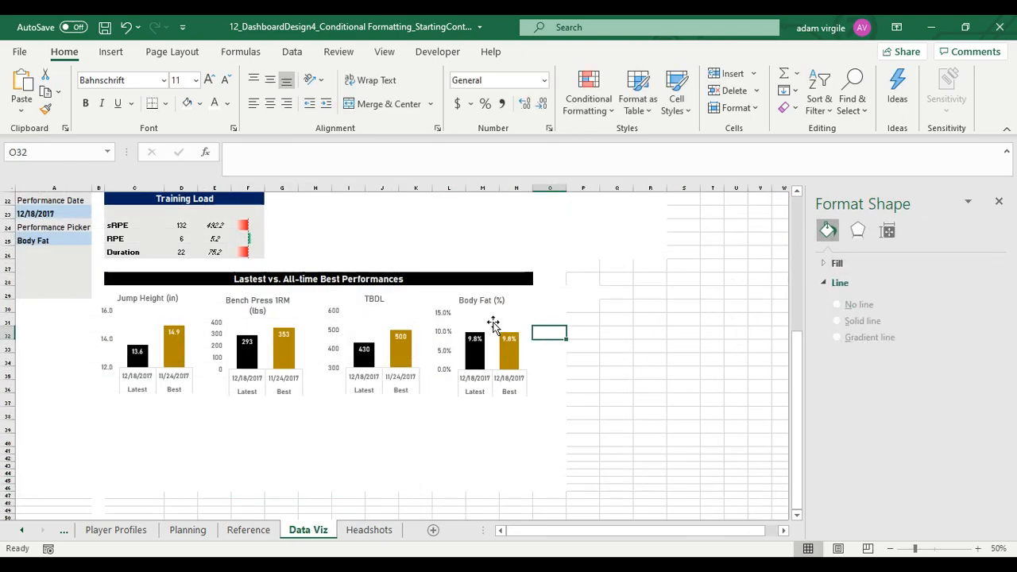
left_click(485, 300)
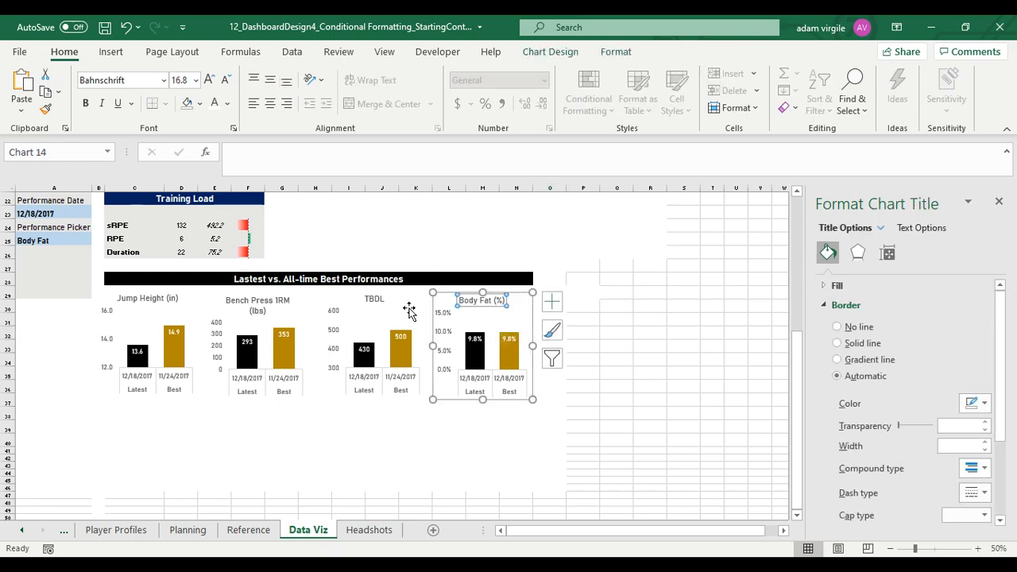
left_click(382, 305)
left_click(348, 537)
left_click(266, 537)
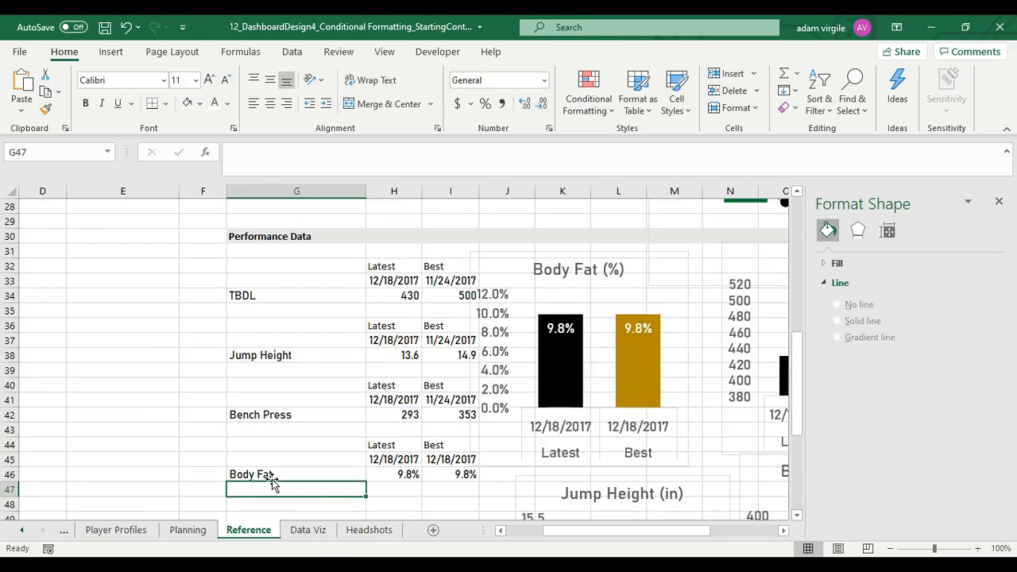
left_click(293, 424)
left_click(293, 414)
left_click(565, 271)
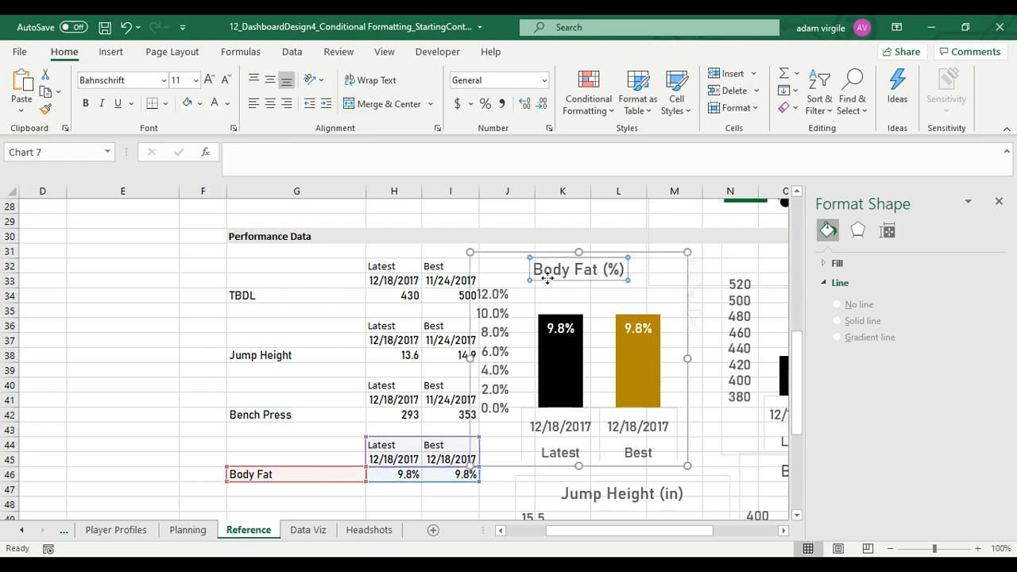
left_click(324, 532)
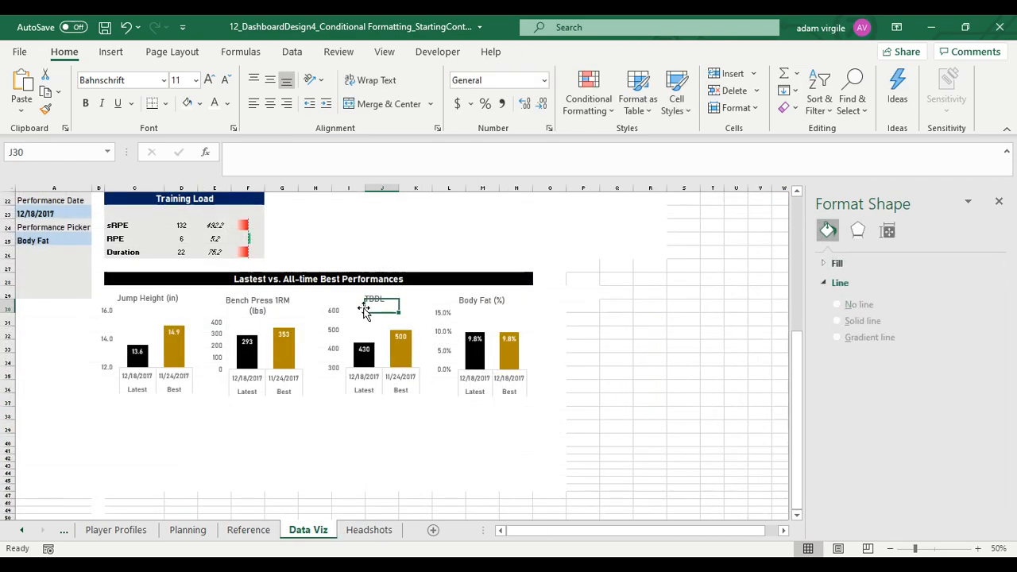
Retitle the Body Fat (%) chart as Body Fat and the Bench Press 1RM (lbs) chart as Bench Press
left_click(486, 300)
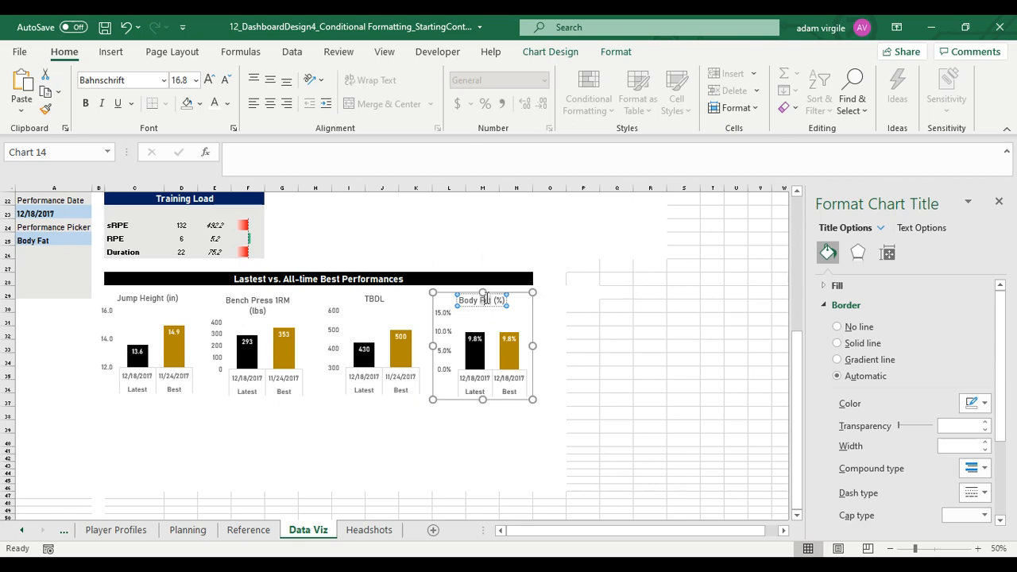
triple_click(488, 305)
key("Delete")
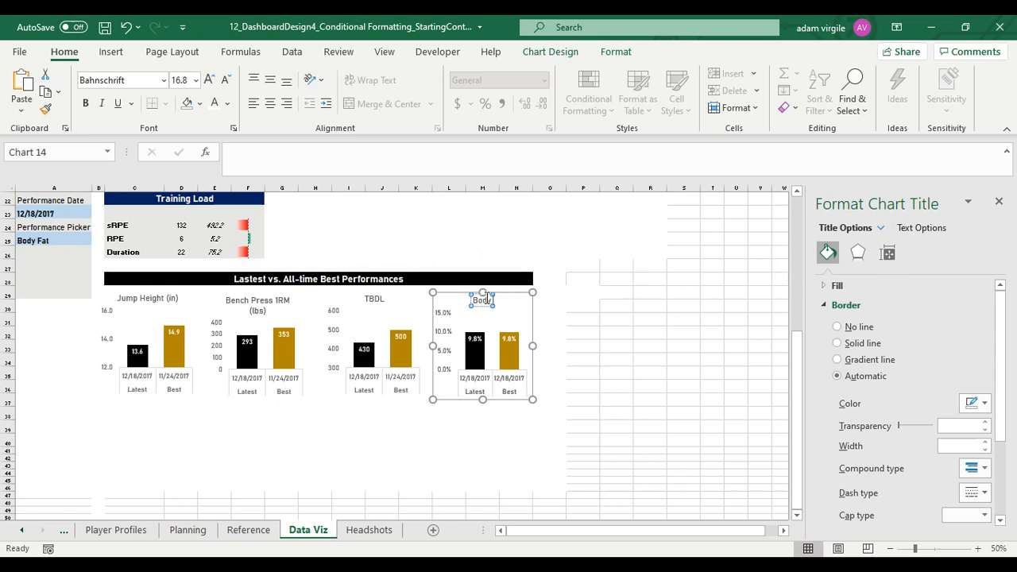
left_click(258, 300)
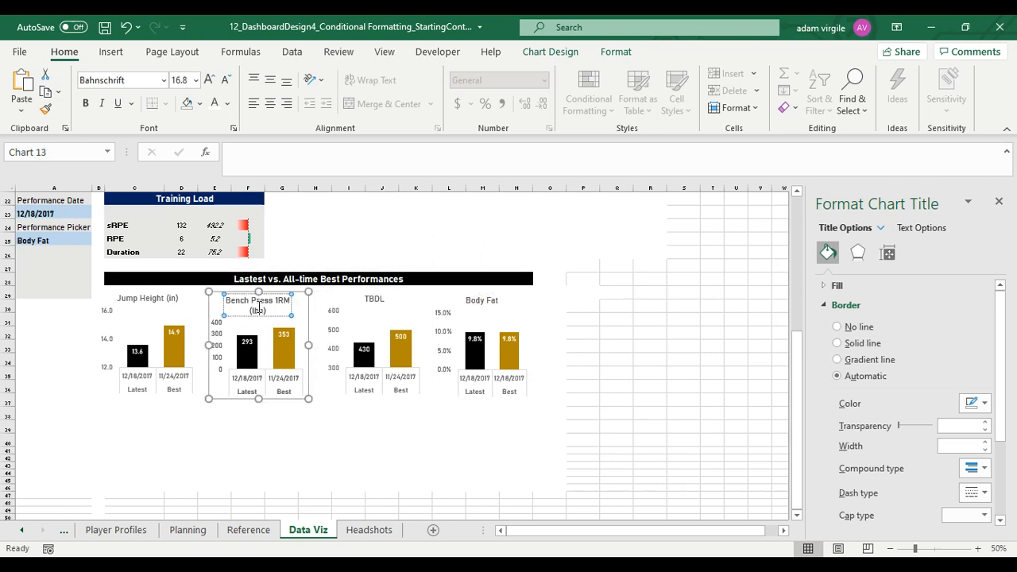
triple_click(259, 306)
type("Bench Press")
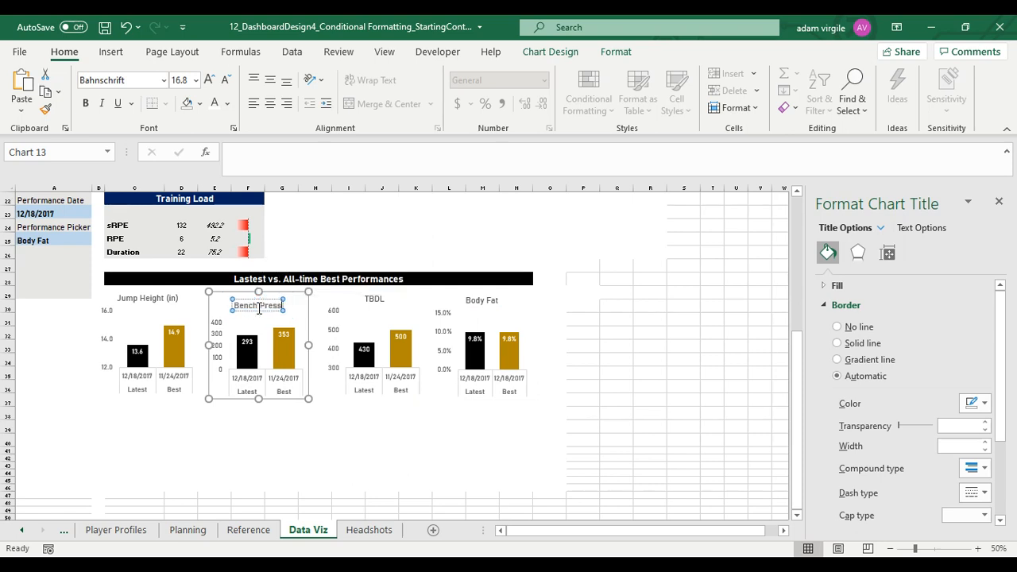
Retitle the Jump Height (in) chart as Jump Height
left_click(151, 298)
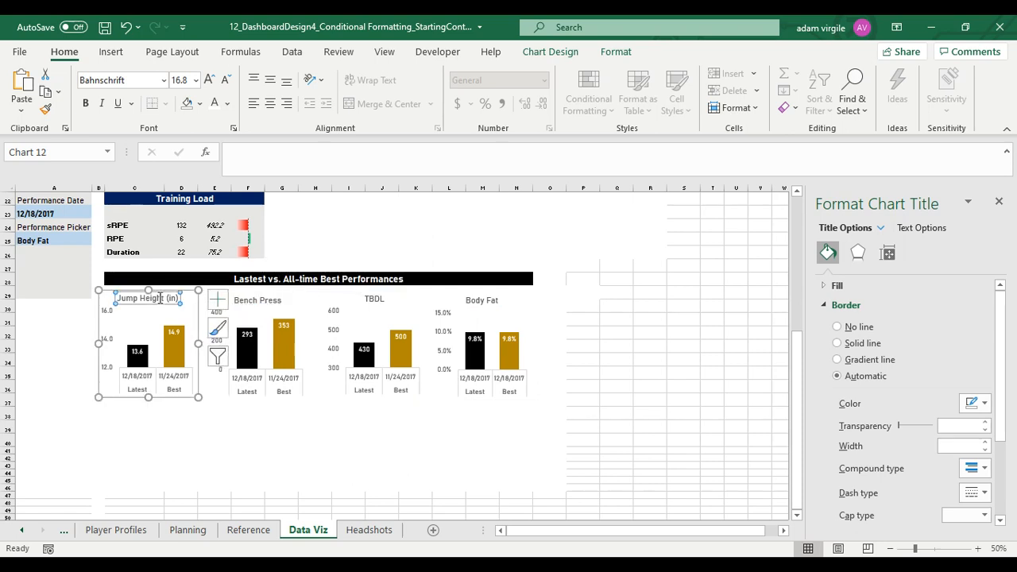
triple_click(159, 300)
type("Jump Height")
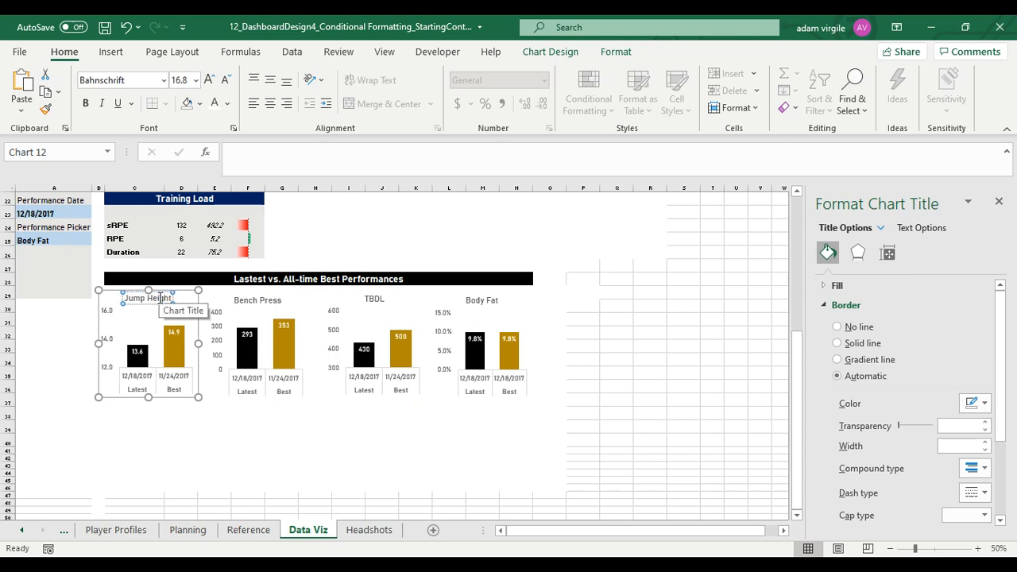
left_click(447, 226)
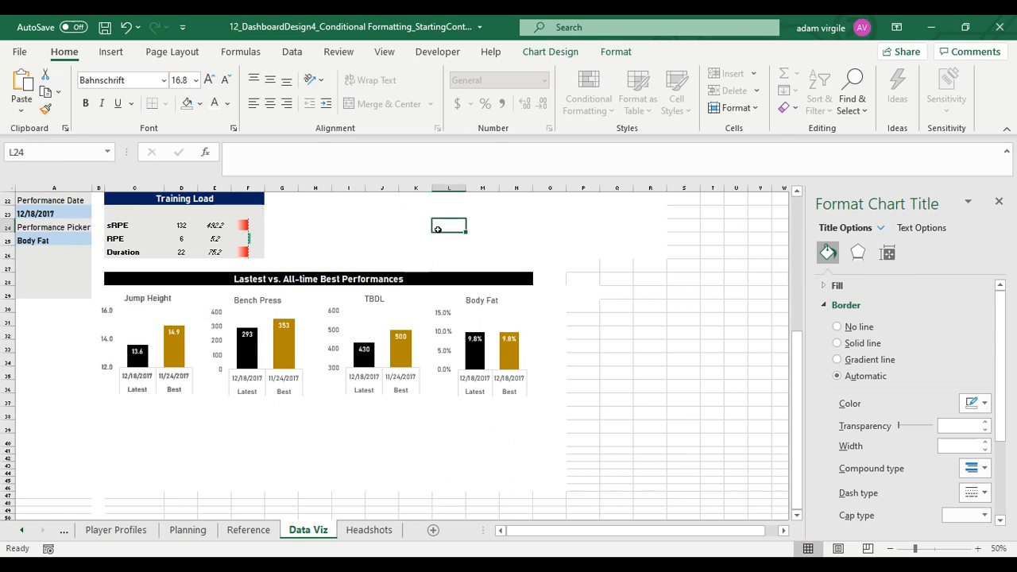
left_click(179, 333)
left_click(198, 326)
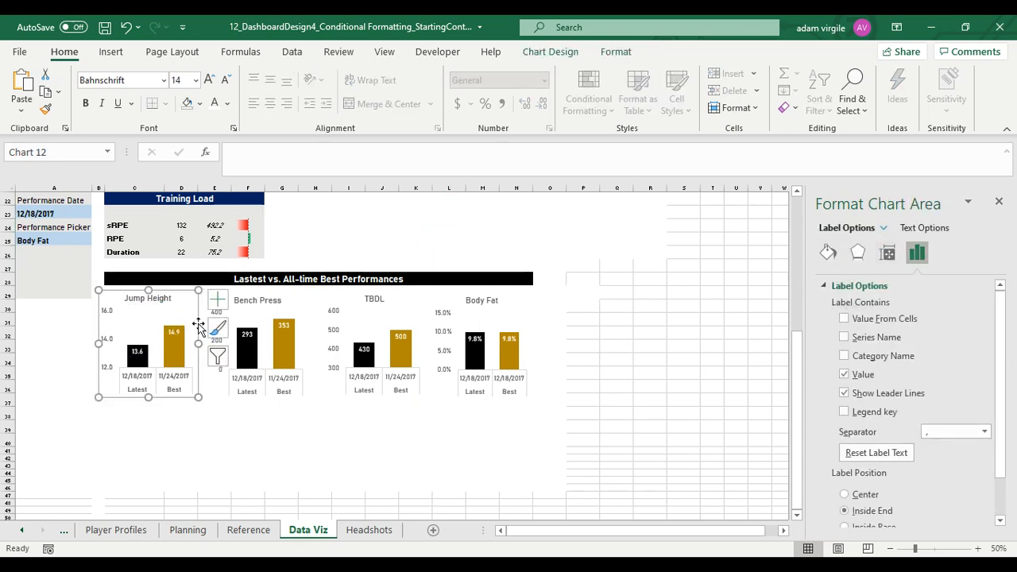
left_click(528, 311)
left_click(302, 279)
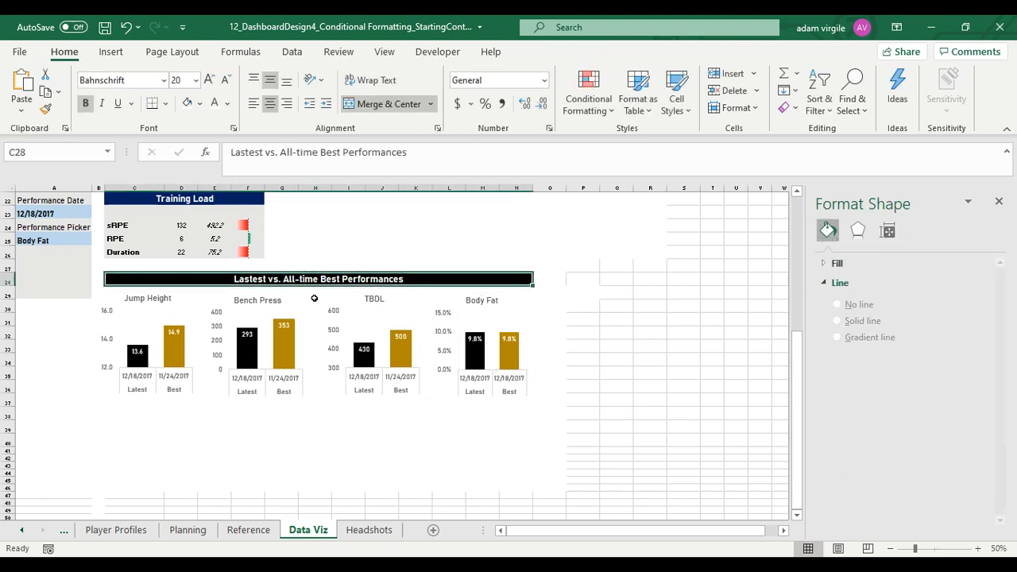
scroll(297, 324, "up", 6)
scroll(109, 343, "up", 1)
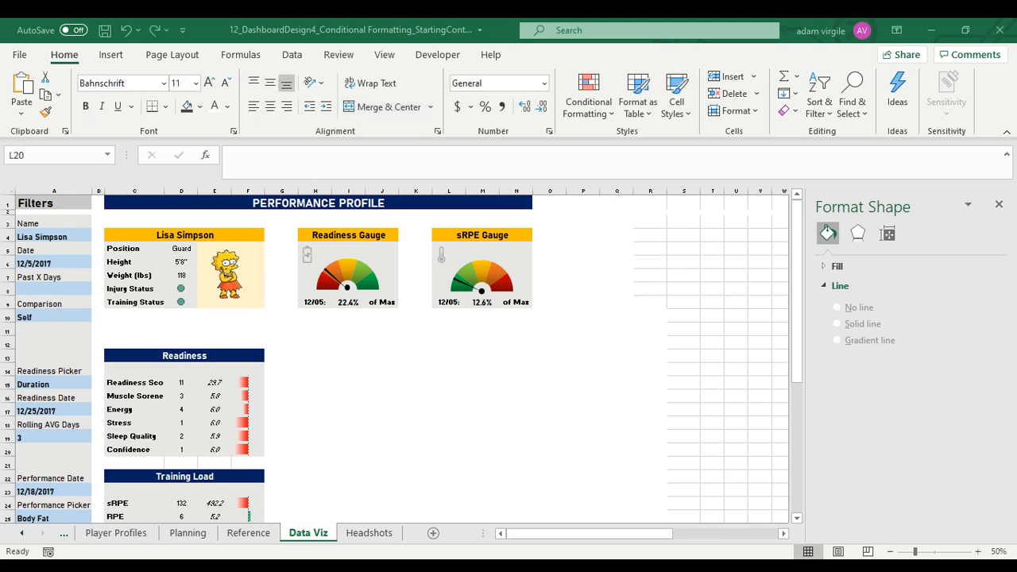
Set the height of row 1, the Filters and PERFORMANCE PROFILE header row, to 35
left_click(7, 203)
right_click(7, 203)
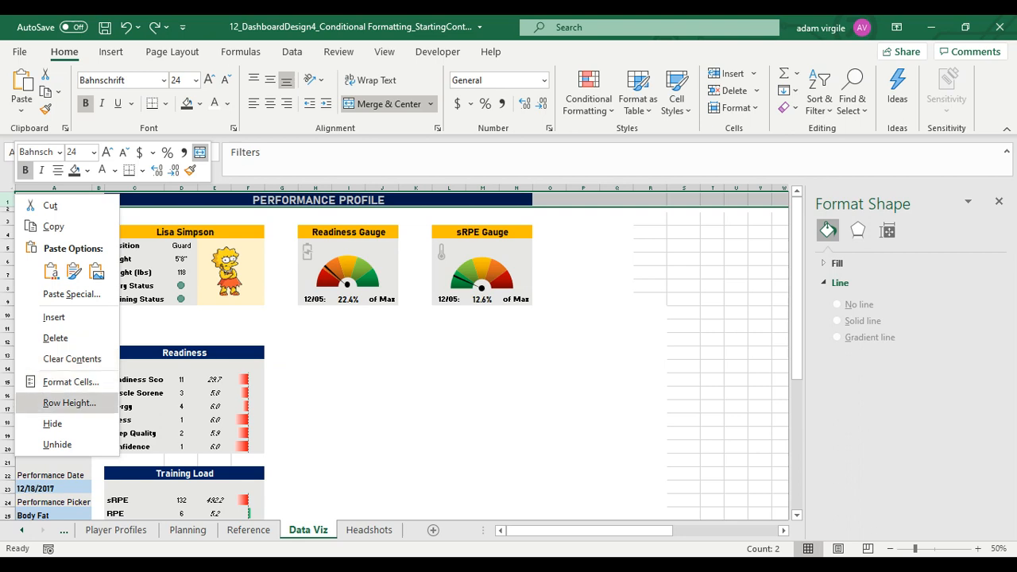
left_click(69, 403)
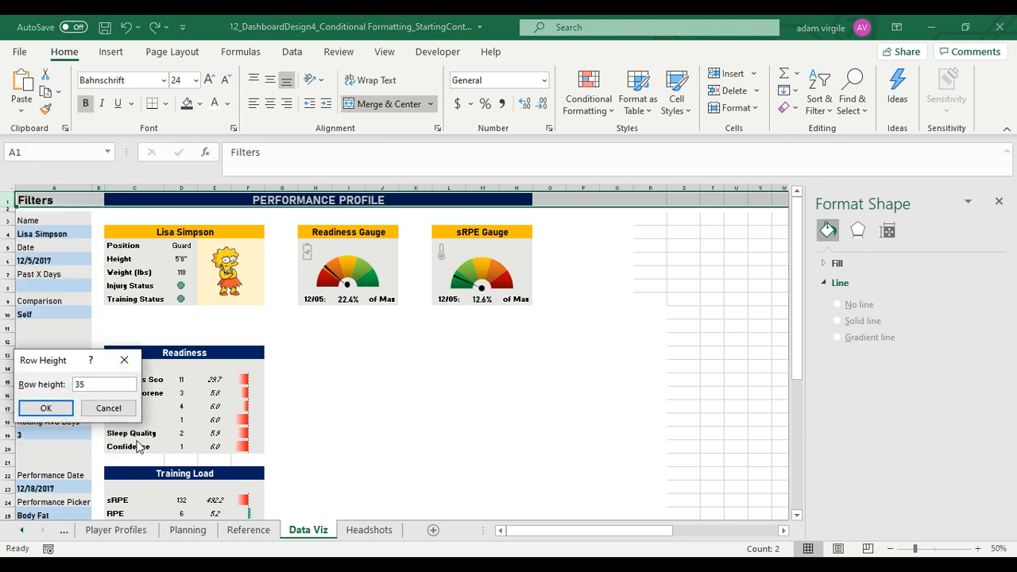
type("35")
key("Return")
Middle-align the header cells A1:N1 and the filter cells below them in column A vertically
left_click_drag(70, 199, 191, 201)
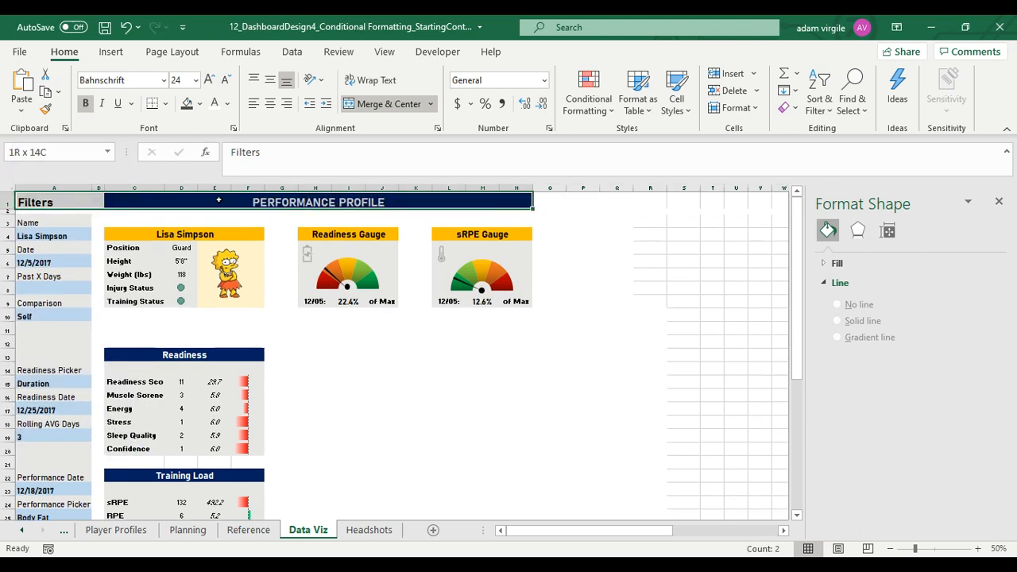
left_click(270, 82)
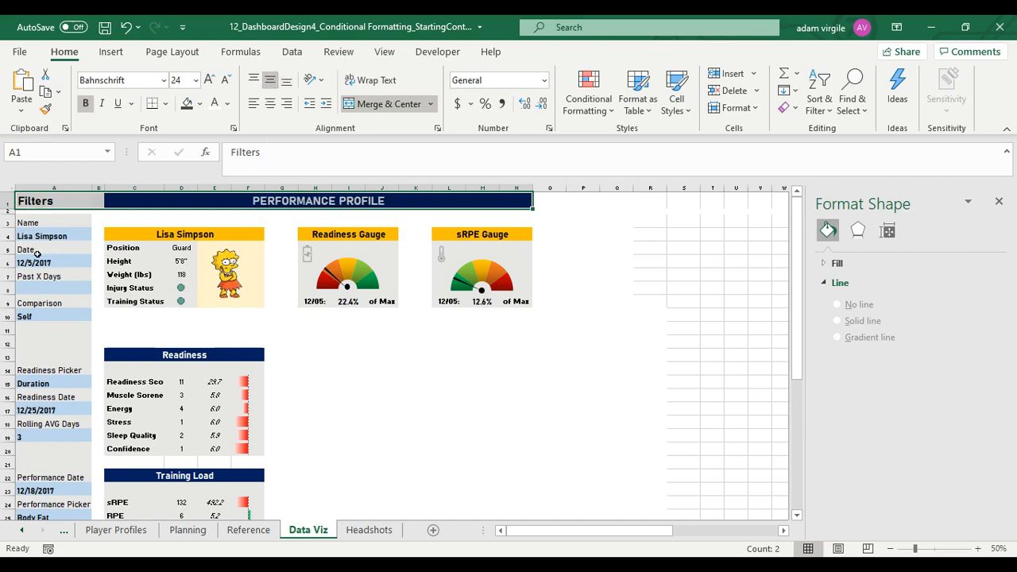
left_click_drag(40, 223, 60, 349)
left_click(270, 83)
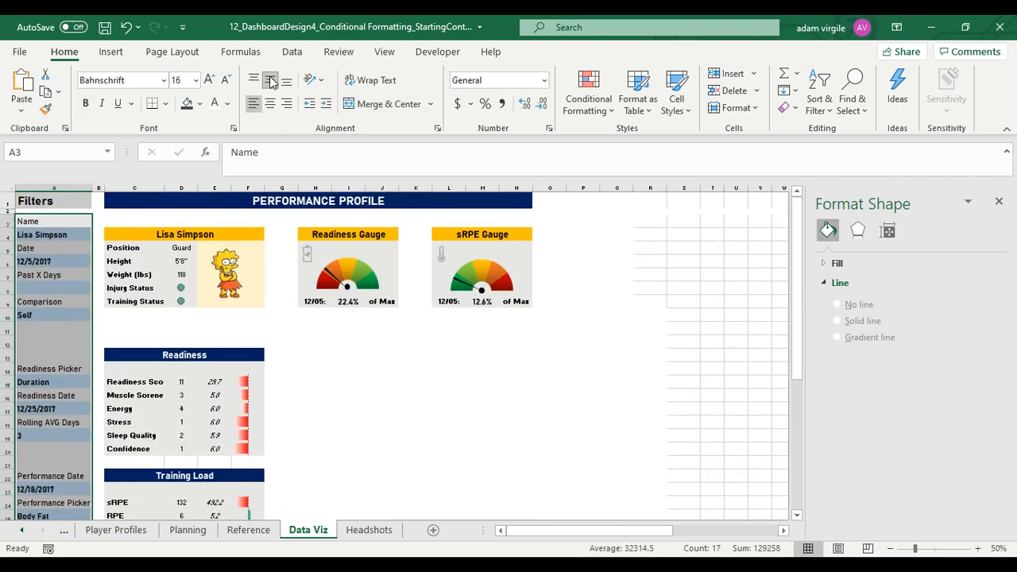
Format the filter value cells A4, A6, A8, A10, A15, A17, A19, A23 and A25 with dark grey fill and white text
left_click(44, 223)
left_click(48, 235)
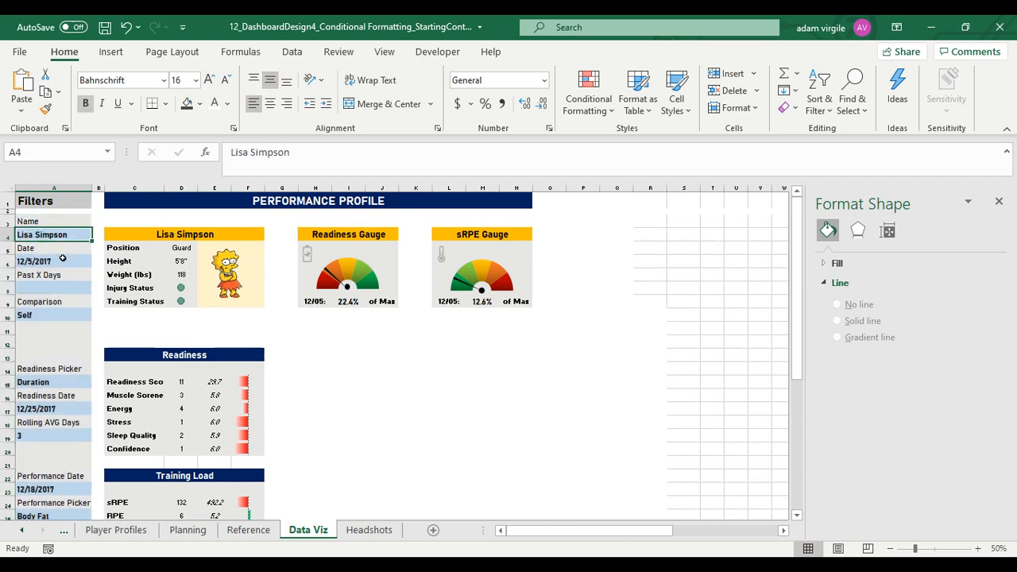
left_click(62, 261, "ctrl")
left_click(56, 285, "ctrl")
left_click(53, 313, "ctrl")
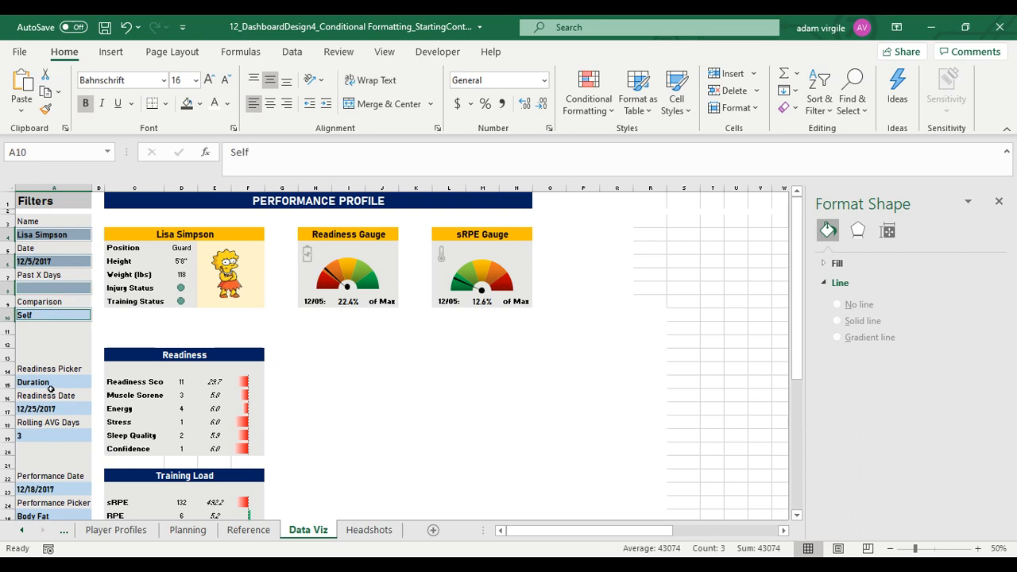
left_click(51, 384, "ctrl")
left_click(47, 409, "ctrl")
left_click(45, 436, "ctrl")
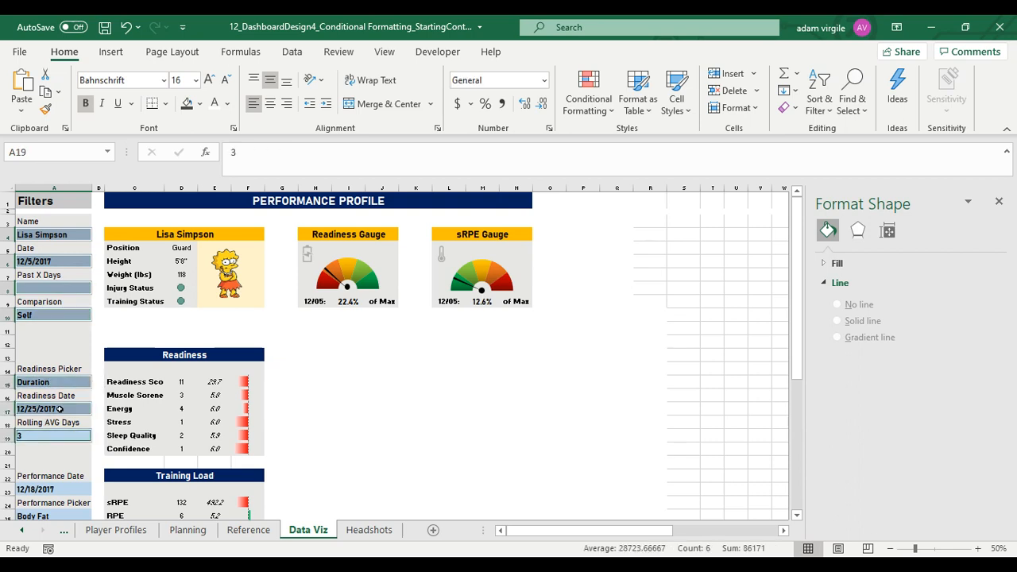
scroll(58, 406, "down", 2)
left_click(51, 415, "ctrl")
left_click(41, 439, "ctrl")
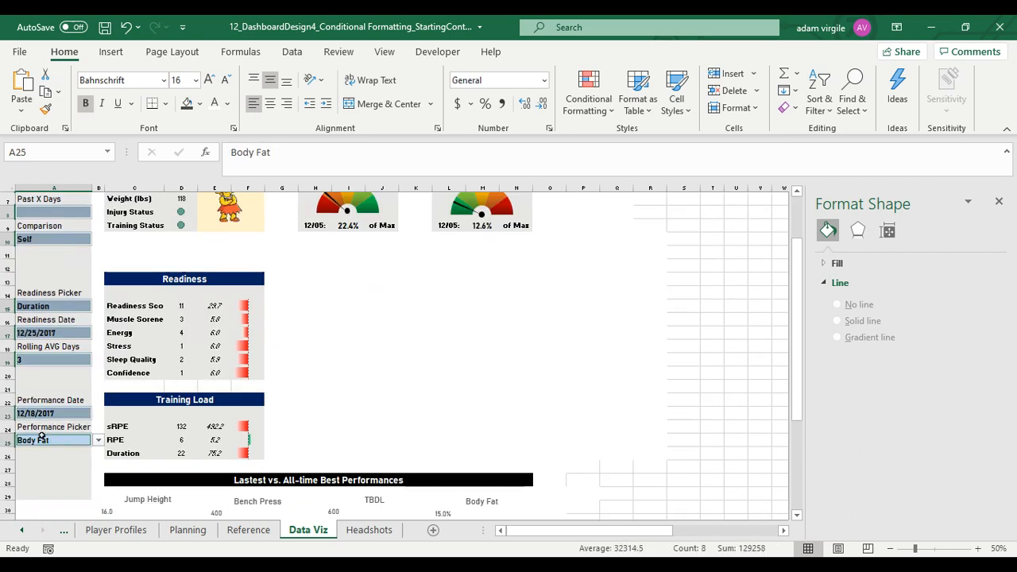
scroll(68, 400, "up", 2)
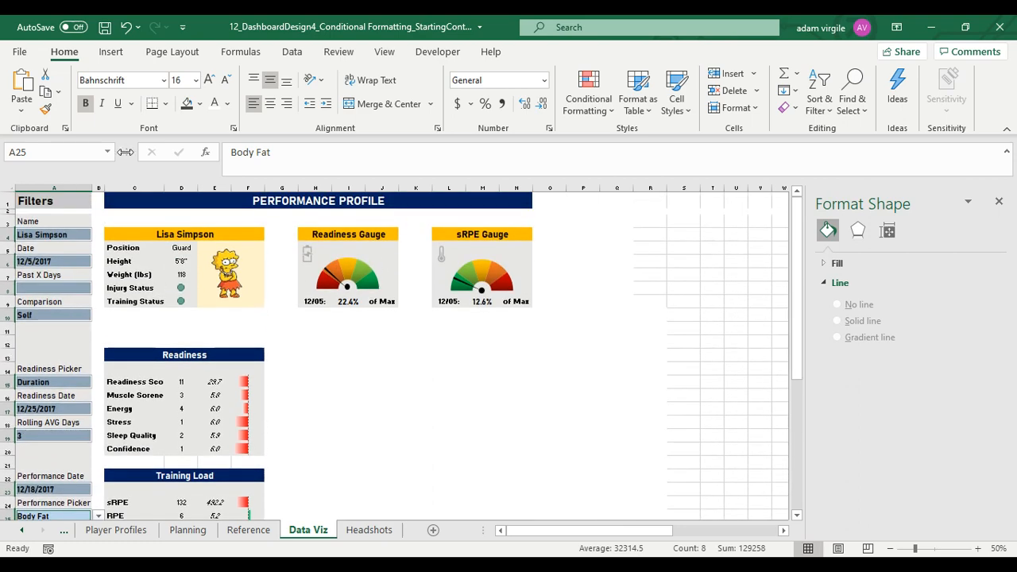
left_click(187, 104)
scroll(183, 104, "down", 4)
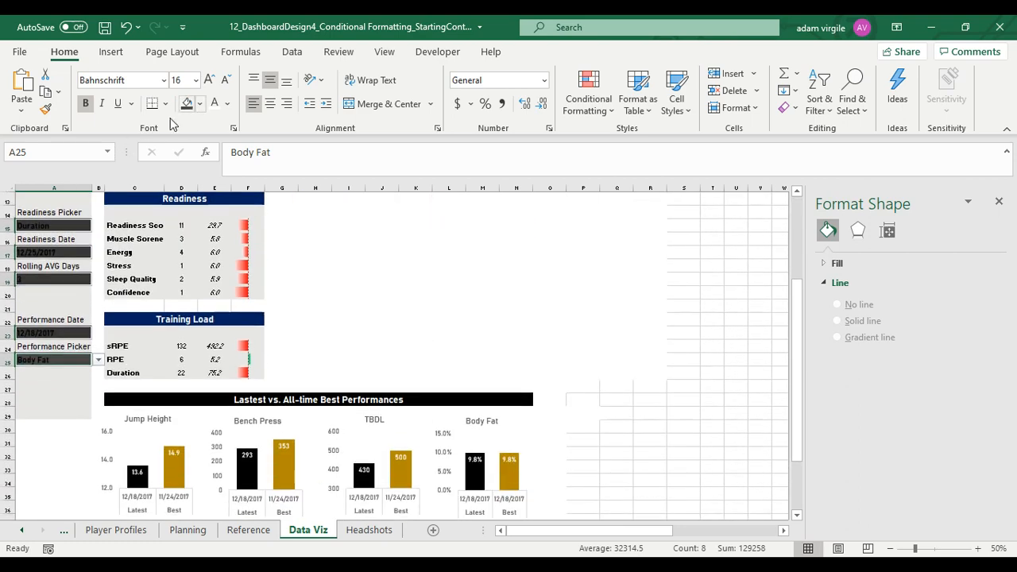
scroll(64, 302, "up", 4)
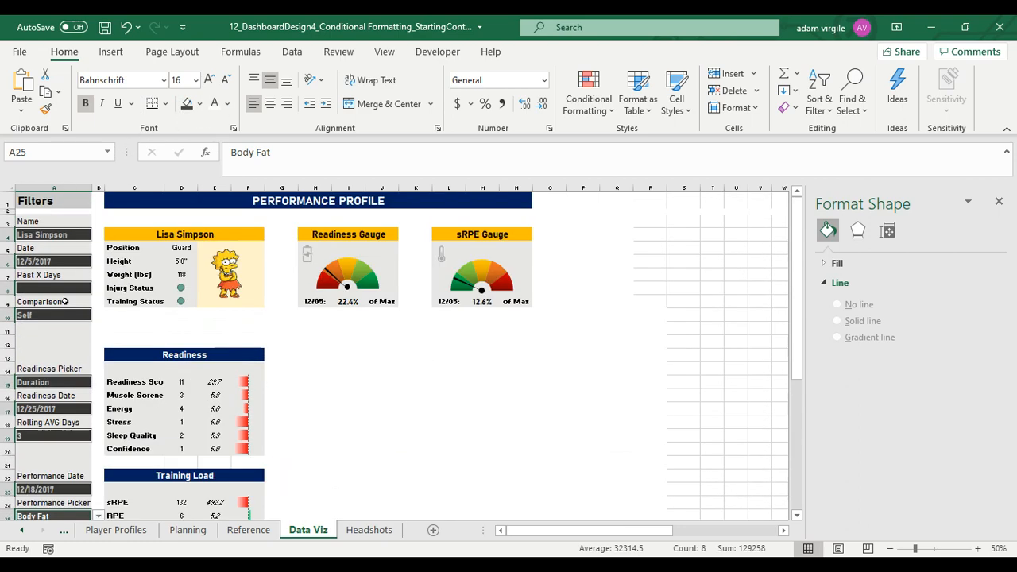
Move the Past X Days and Comparison filters down one row to A8:A11 and fill A7 light grey
left_click(44, 317)
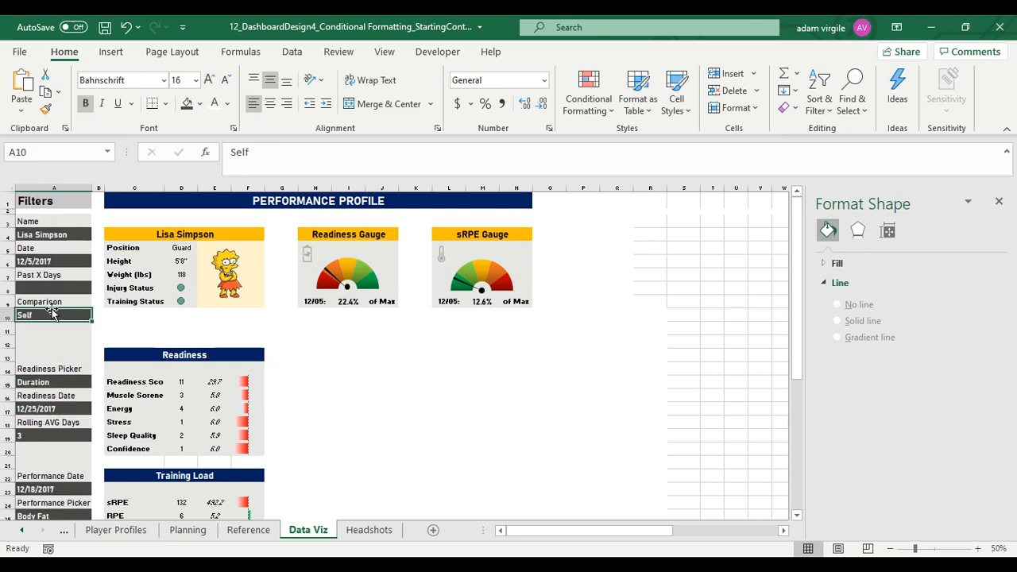
left_click_drag(17, 275, 45, 336)
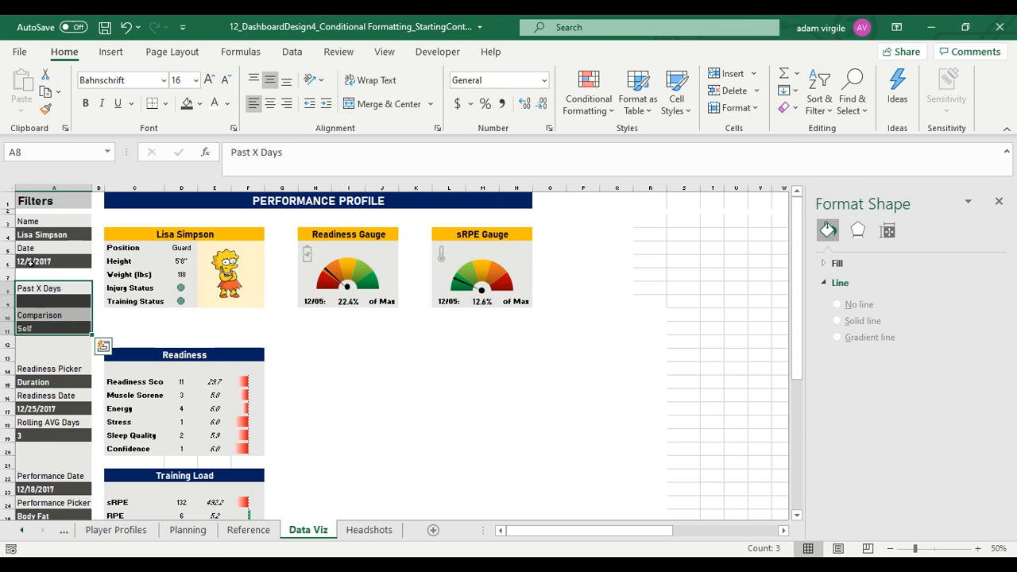
left_click(28, 273)
left_click(199, 103)
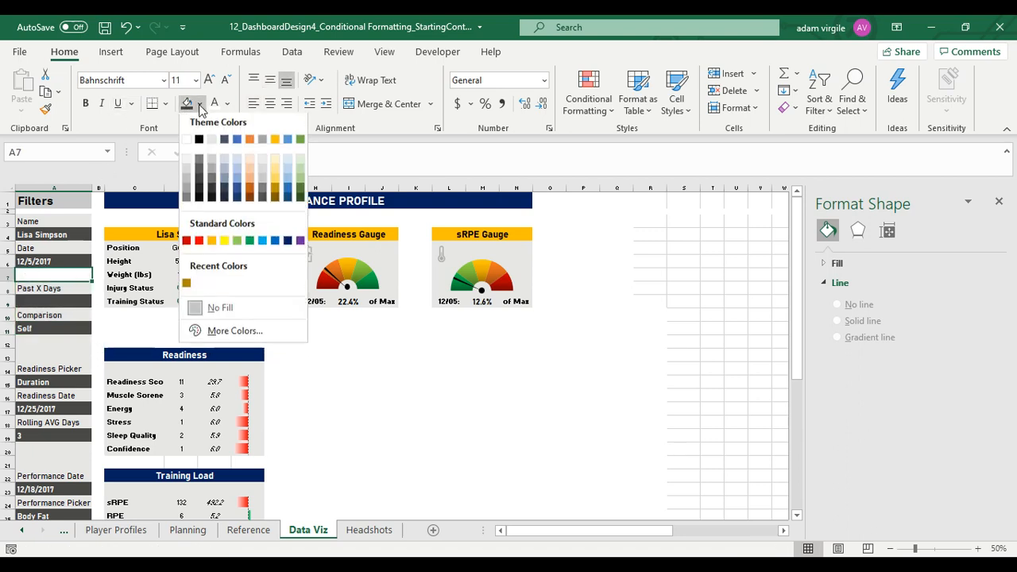
left_click(58, 270)
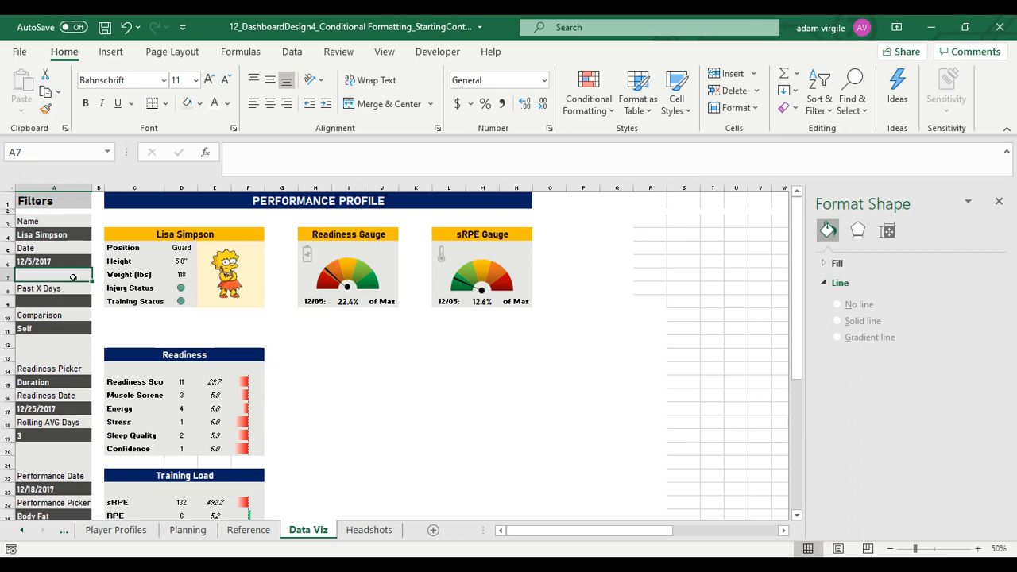
Move the Rolling AVG Days filter down one row to A19:A20 and fill A18 light grey
scroll(47, 374, "down", 1)
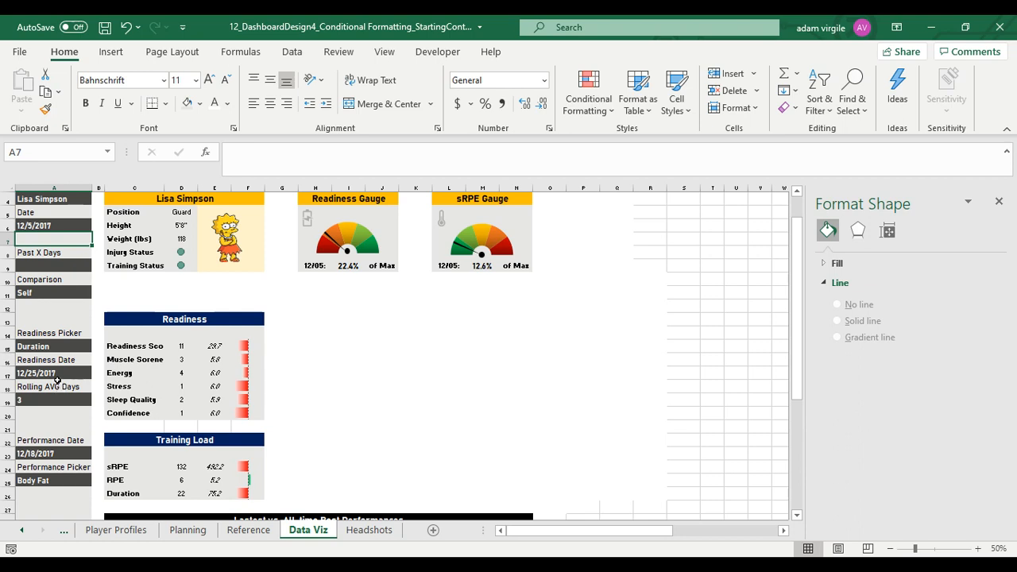
left_click(59, 376)
left_click_drag(55, 387, 58, 410)
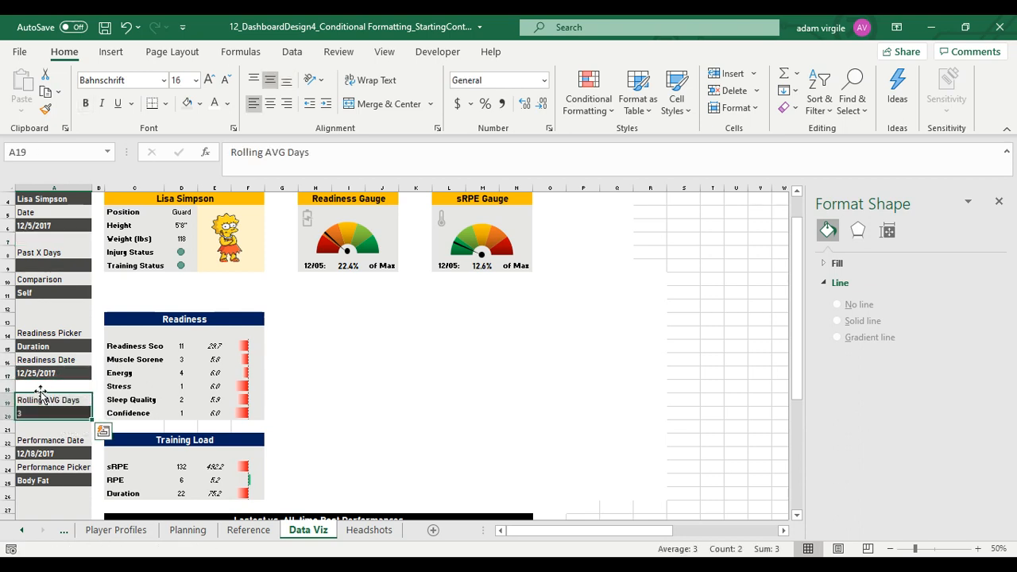
left_click(40, 387)
scroll(75, 331, "down", 1)
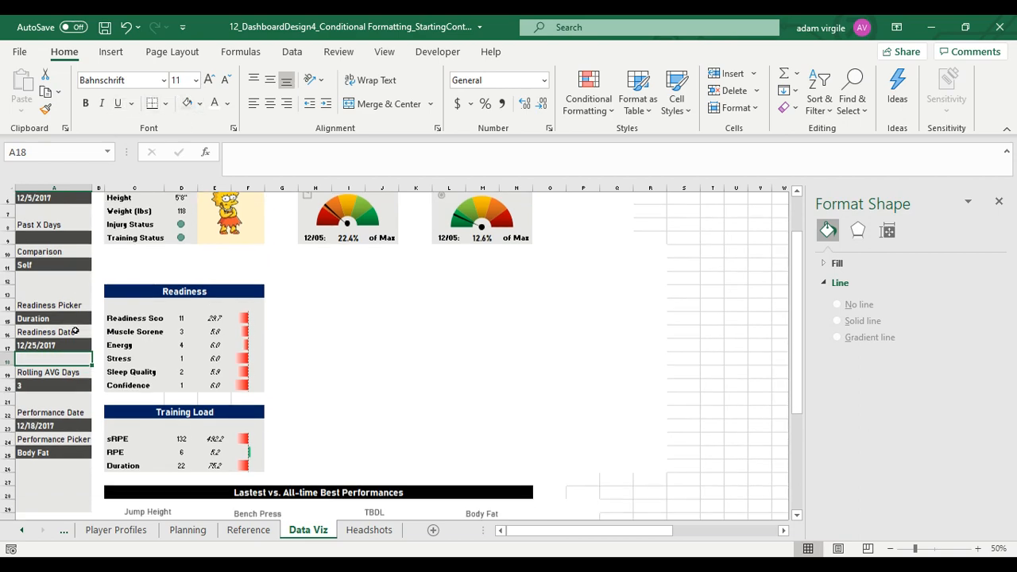
Move the Performance Date and Performance Picker filters down to A37:A40
scroll(74, 331, "down", 1)
left_click(57, 399)
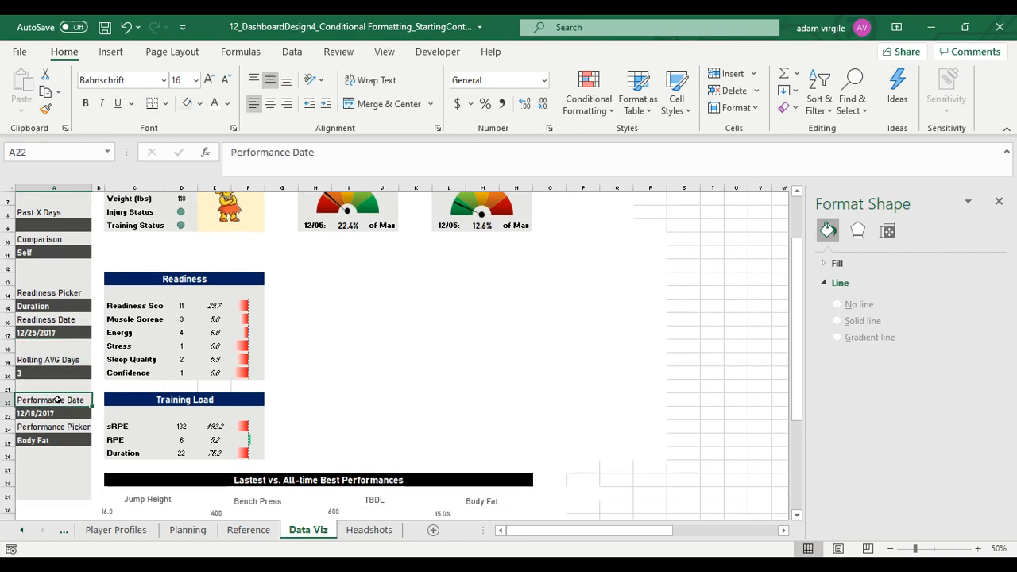
left_click_drag(58, 400, 60, 441)
scroll(64, 454, "down", 2)
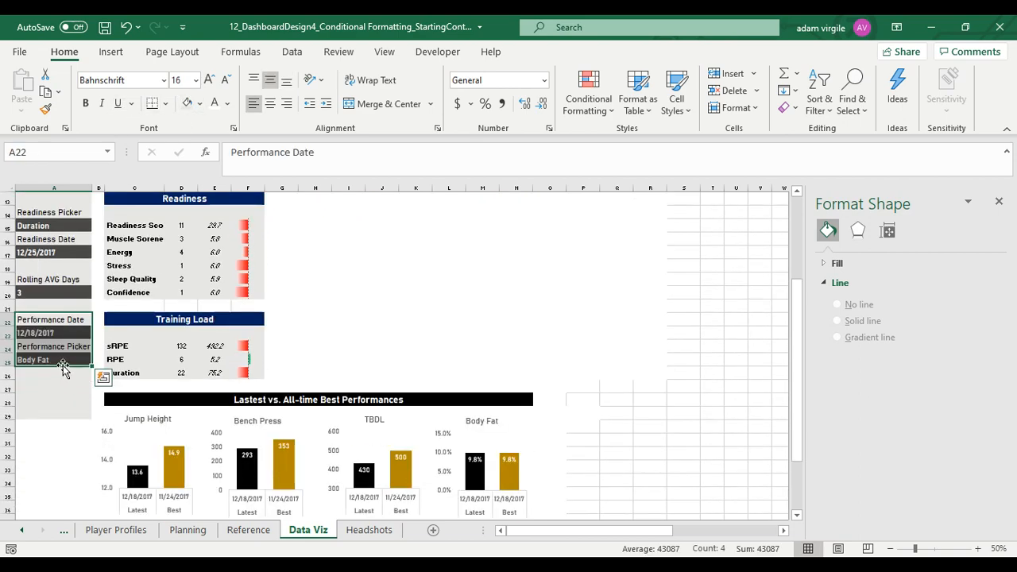
left_click_drag(63, 366, 49, 509)
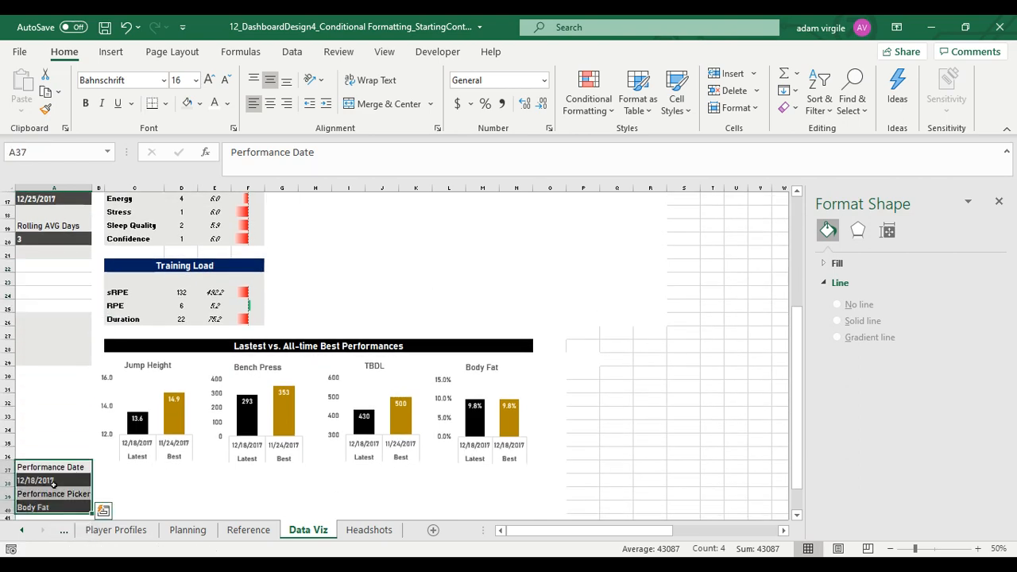
Fill the empty filter column cells A21:A36 light grey
scroll(50, 469, "down", 1)
scroll(53, 411, "up", 2)
left_click_drag(66, 304, 52, 494)
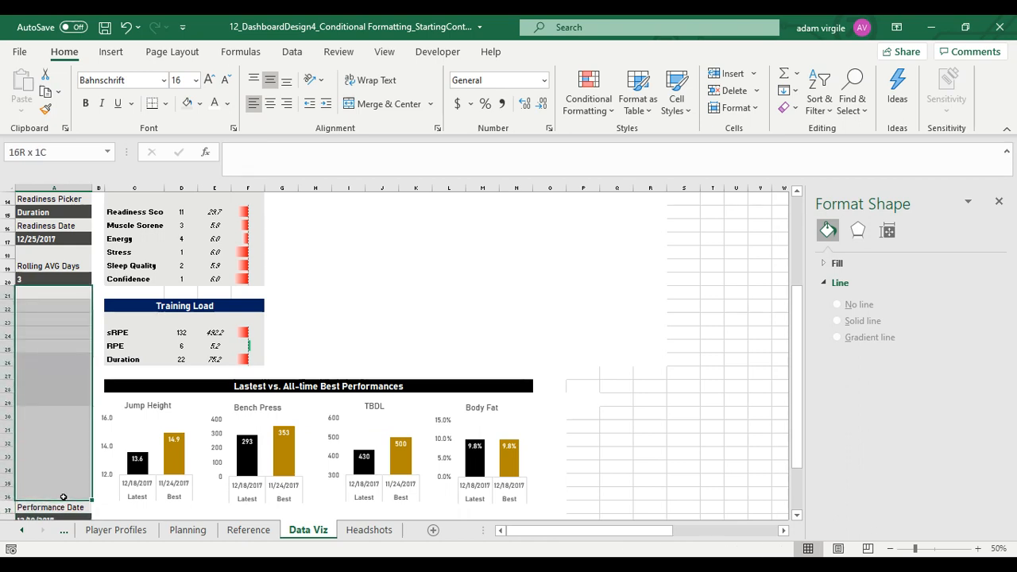
left_click(188, 103)
scroll(55, 310, "up", 1)
Move the Readiness Picker, Readiness Date and Rolling AVG Days filters down to A17:A23 and fill A13:A16 light grey
left_click(56, 308)
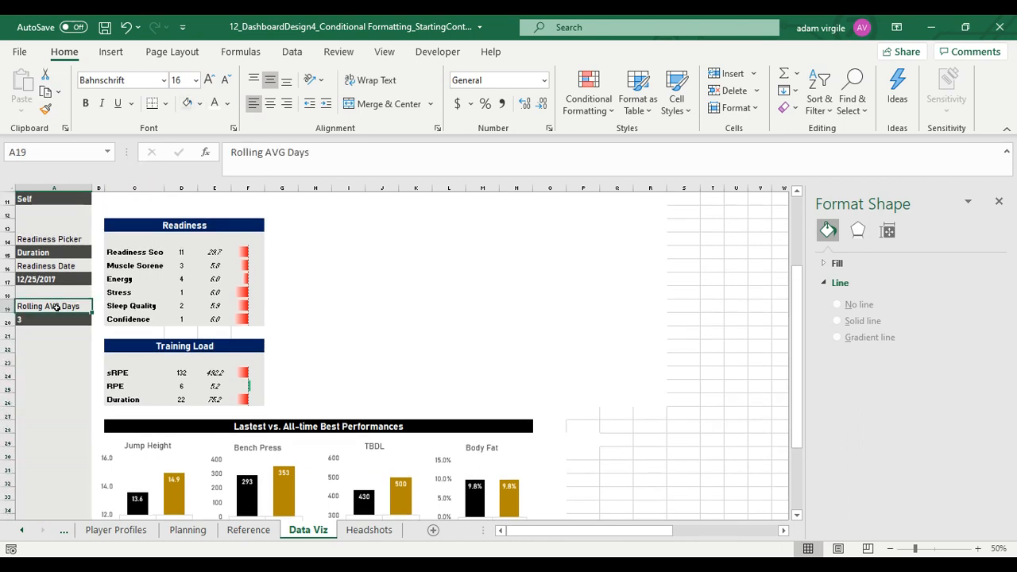
scroll(59, 316, "up", 2)
left_click_drag(56, 319, 56, 441)
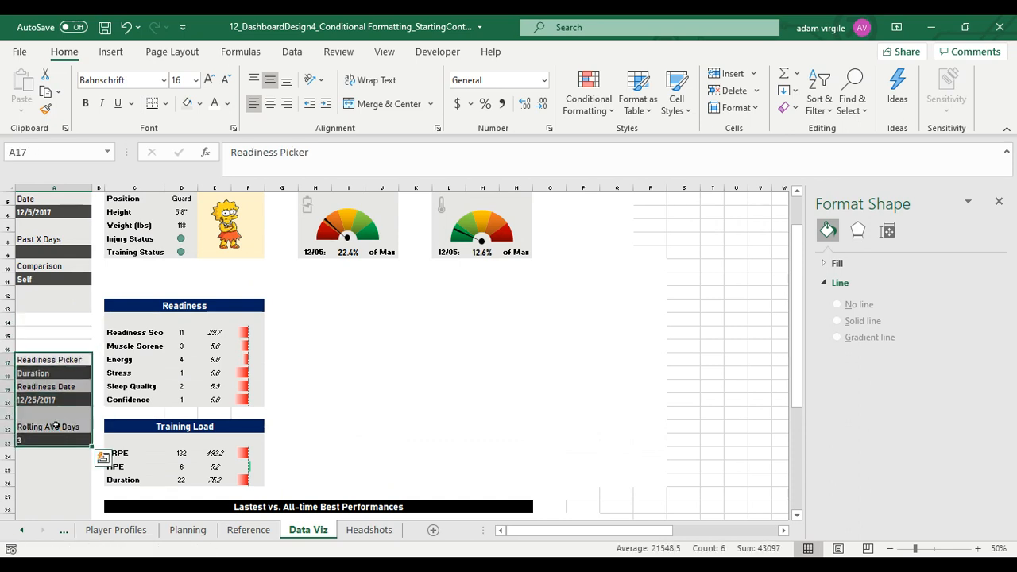
left_click(54, 427)
left_click_drag(48, 306, 59, 348)
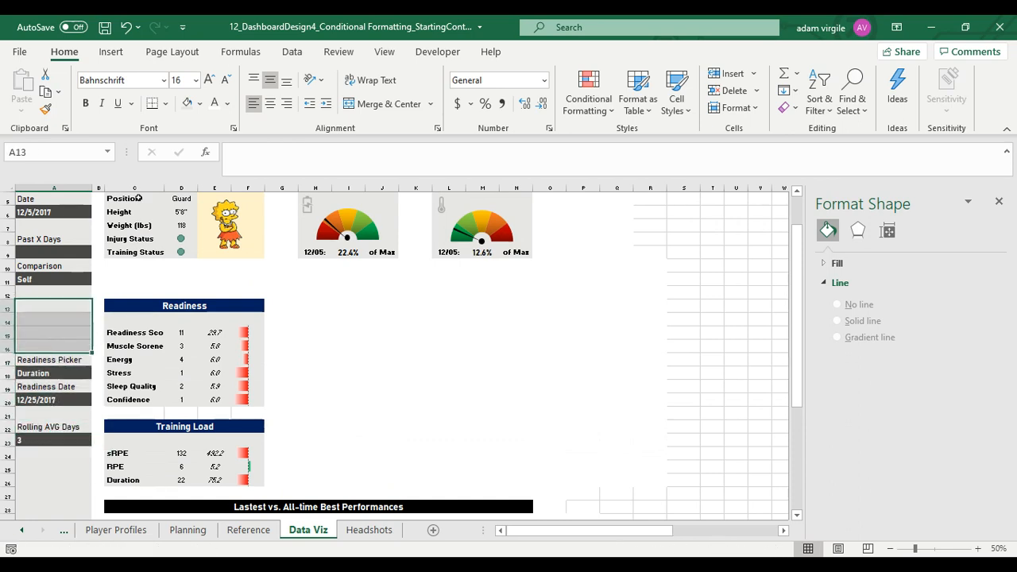
left_click(52, 333)
scroll(49, 339, "down", 1)
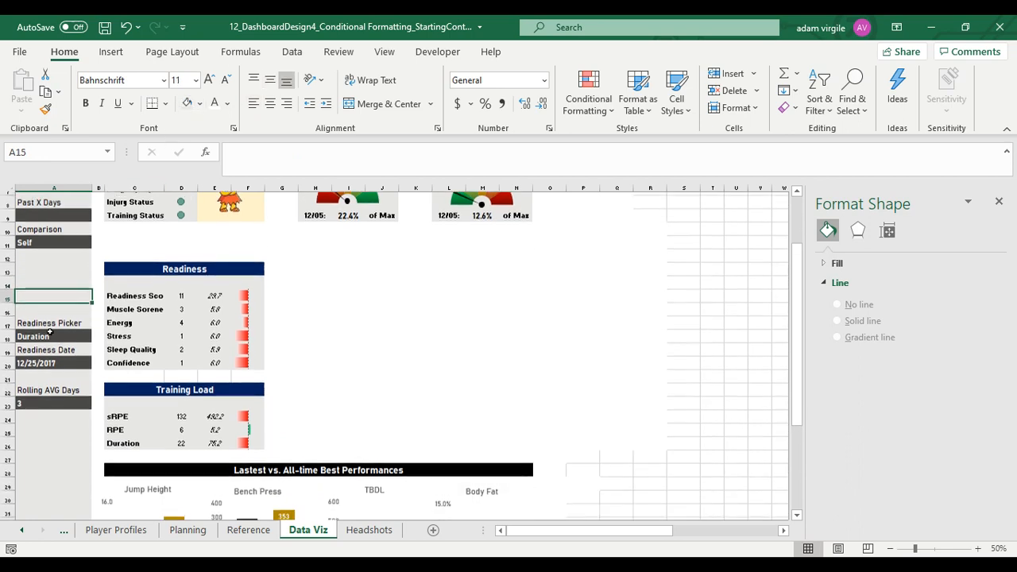
Try an outside border around the readiness filter cells A13:A26, and undo it
left_click(65, 263)
left_click_drag(65, 262, 65, 441)
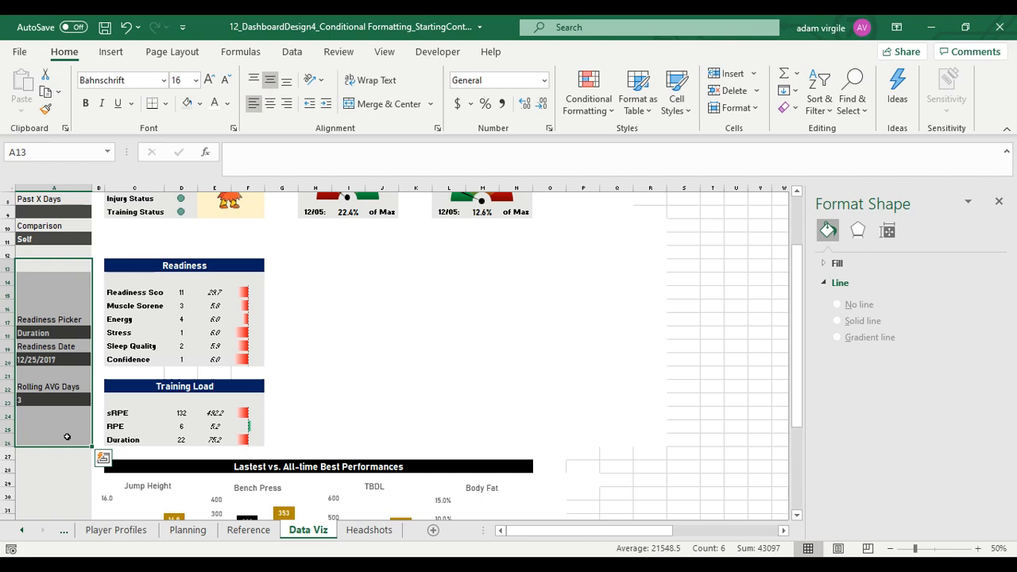
left_click(166, 103)
left_click(224, 270)
left_click(187, 270)
scroll(69, 307, "up", 2)
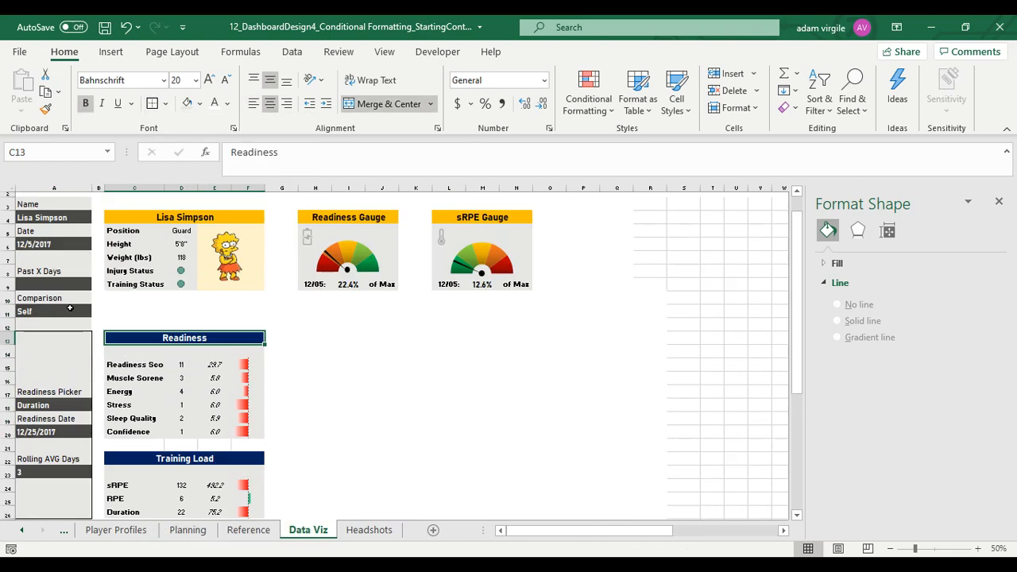
scroll(63, 329, "up", 1)
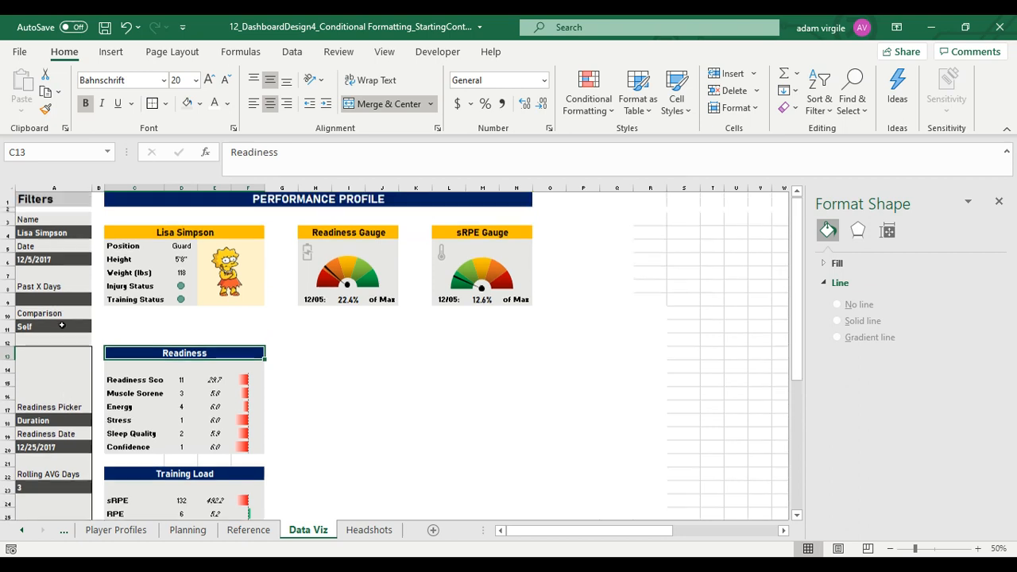
key("ctrl+z")
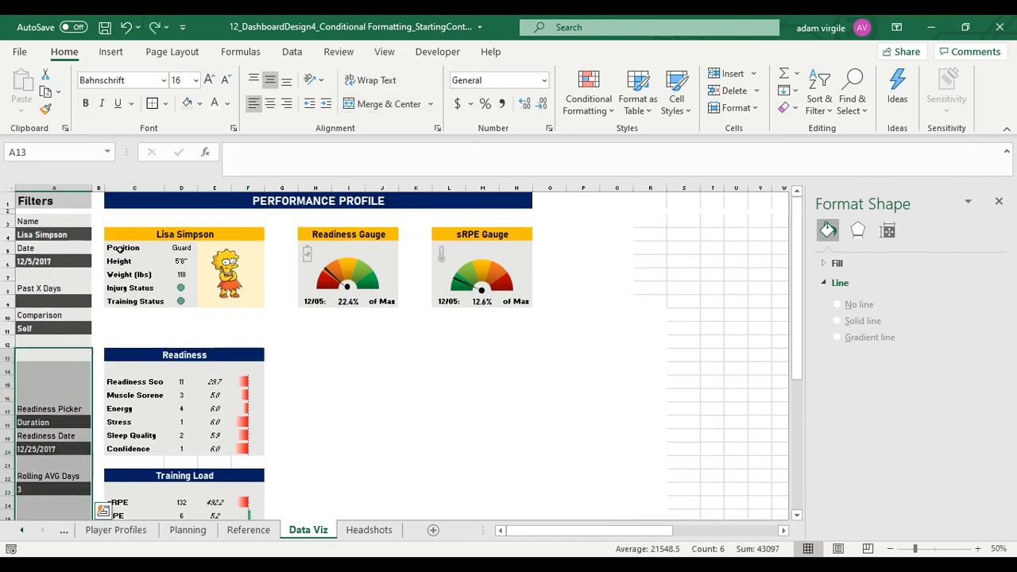
Move the readiness filters up to A13:A19, fill the vacated cells below them light grey and outline A13:A26
left_click_drag(61, 412, 60, 486)
mouse_move(77, 397)
left_mouse_down()
mouse_move(72, 355)
mouse_move(55, 517)
mouse_move(63, 402)
left_mouse_up()
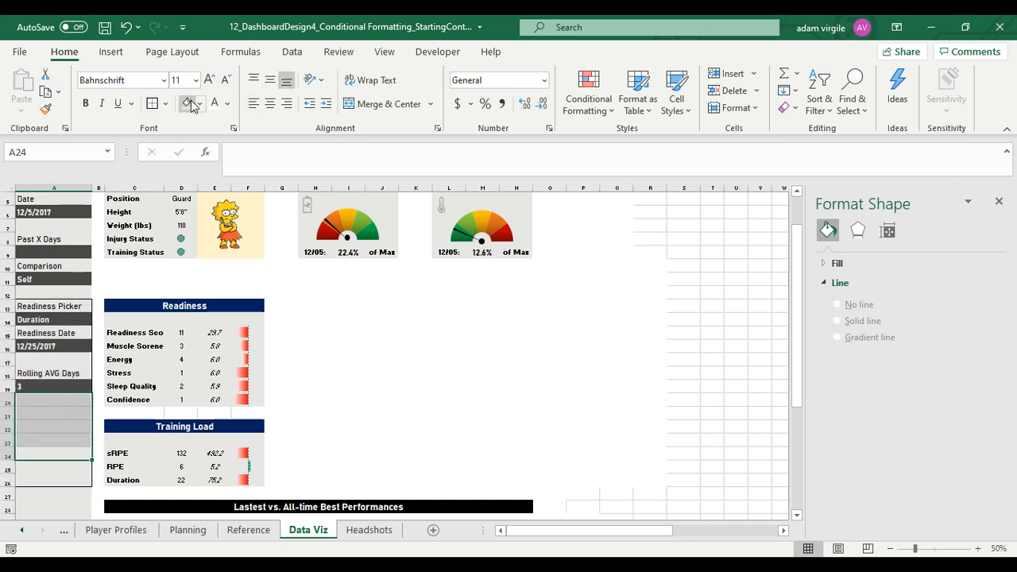
left_click(124, 266)
Put an outside border around the Name, Date, Past X Days and Comparison filter cells A3:A11
scroll(78, 286, "up", 1)
left_click_drag(72, 310, 77, 222)
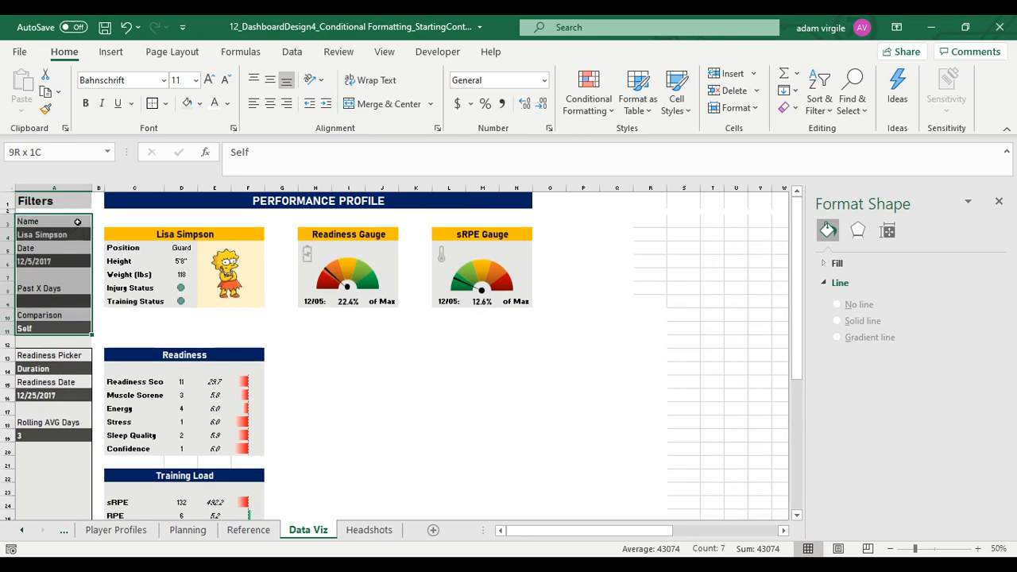
left_click(134, 210)
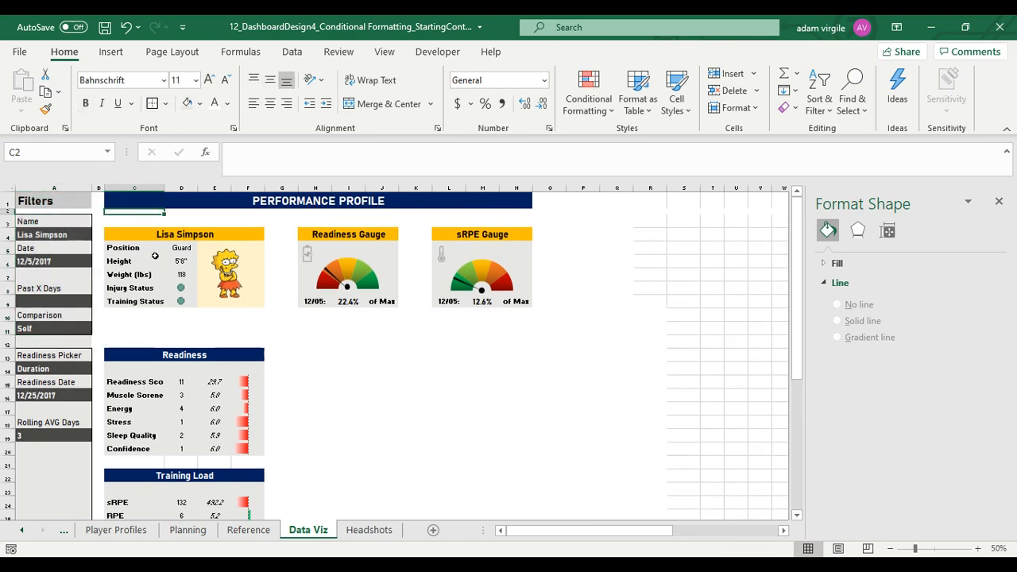
scroll(67, 413, "down", 8)
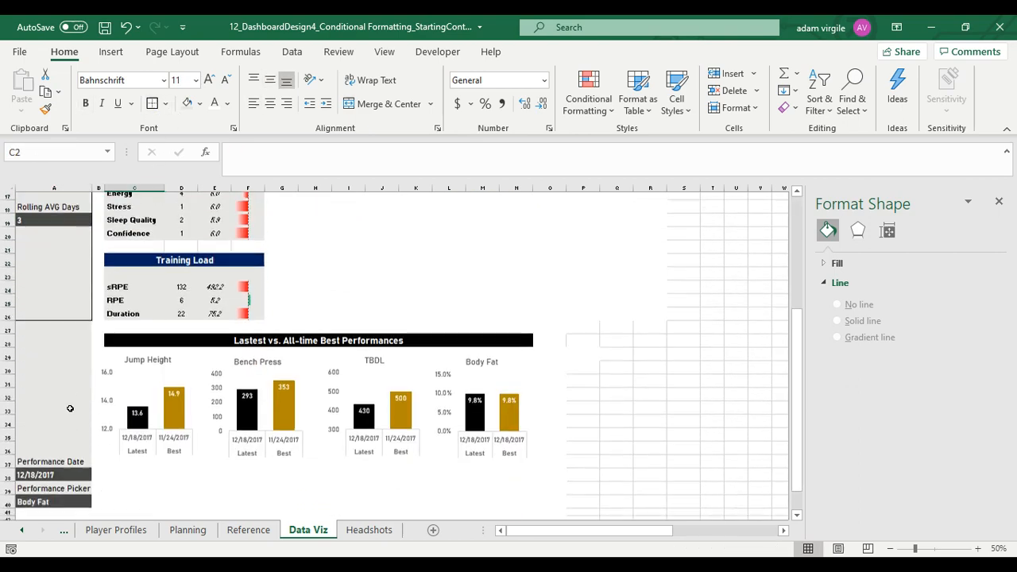
left_click_drag(64, 359, 66, 404)
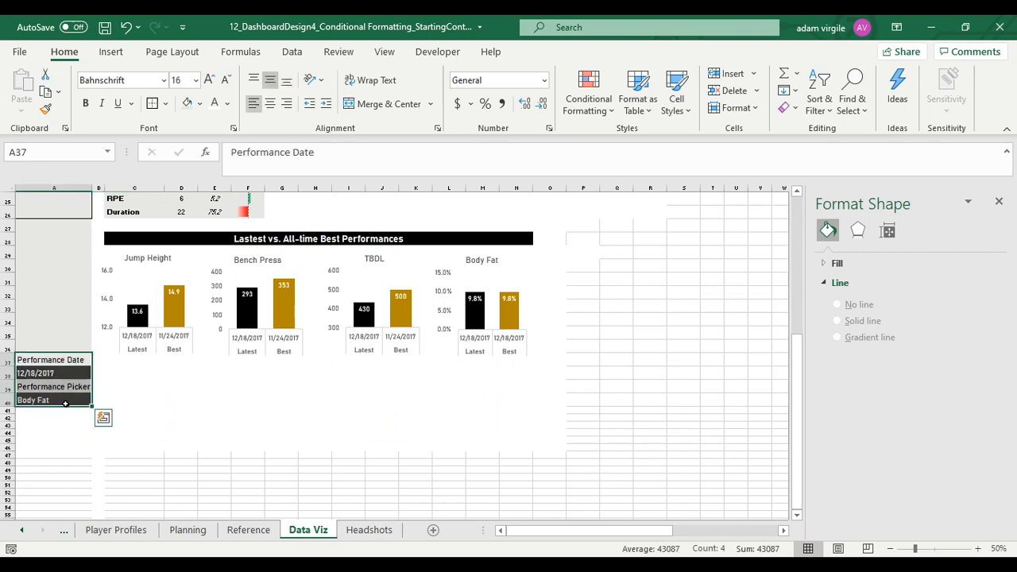
left_click(137, 350)
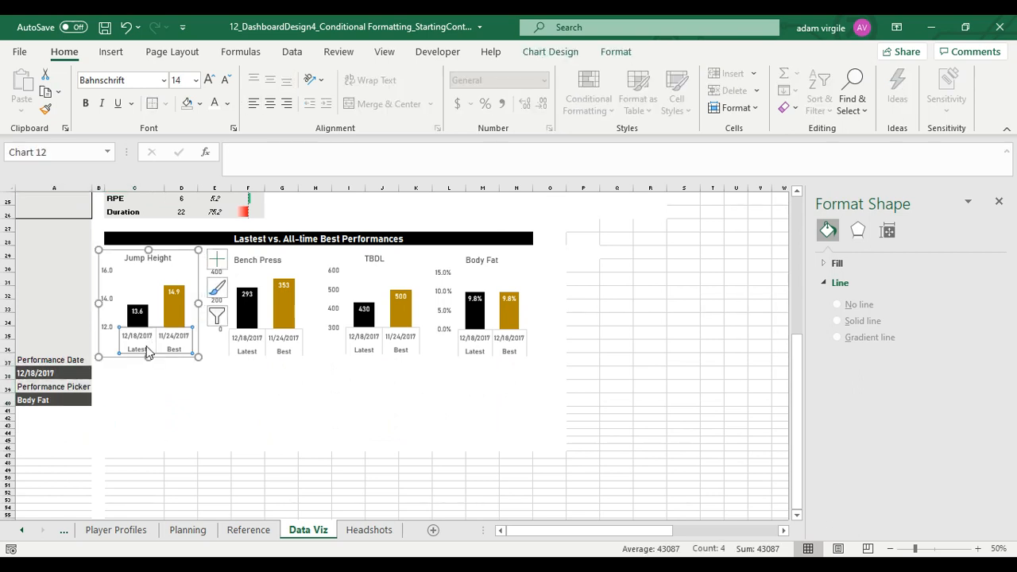
left_click_drag(75, 358, 50, 440)
left_click(64, 334)
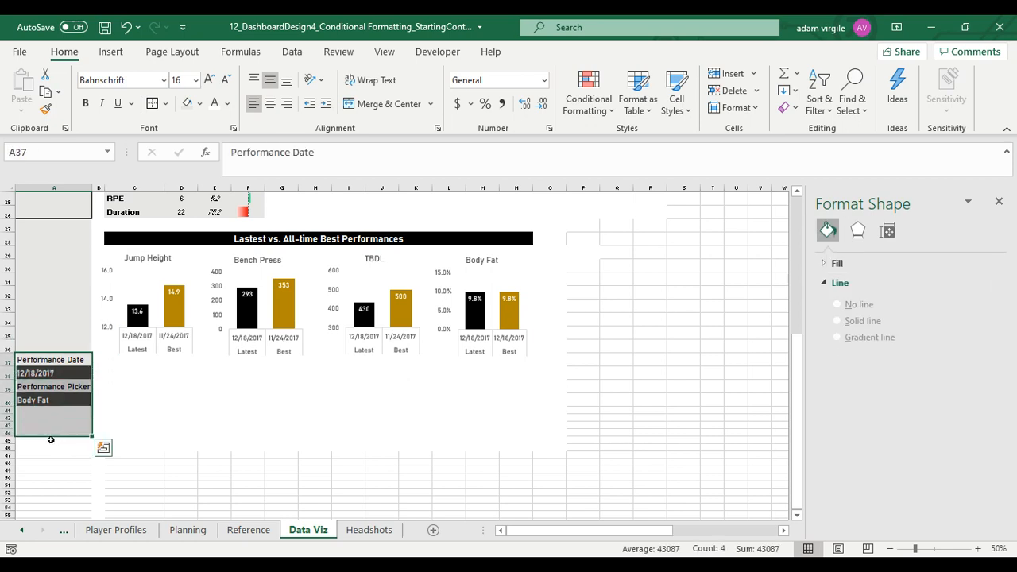
Check the height of row 36 and set rows 41 to 59 to a row height of 27
left_click(8, 349)
right_click(7, 350)
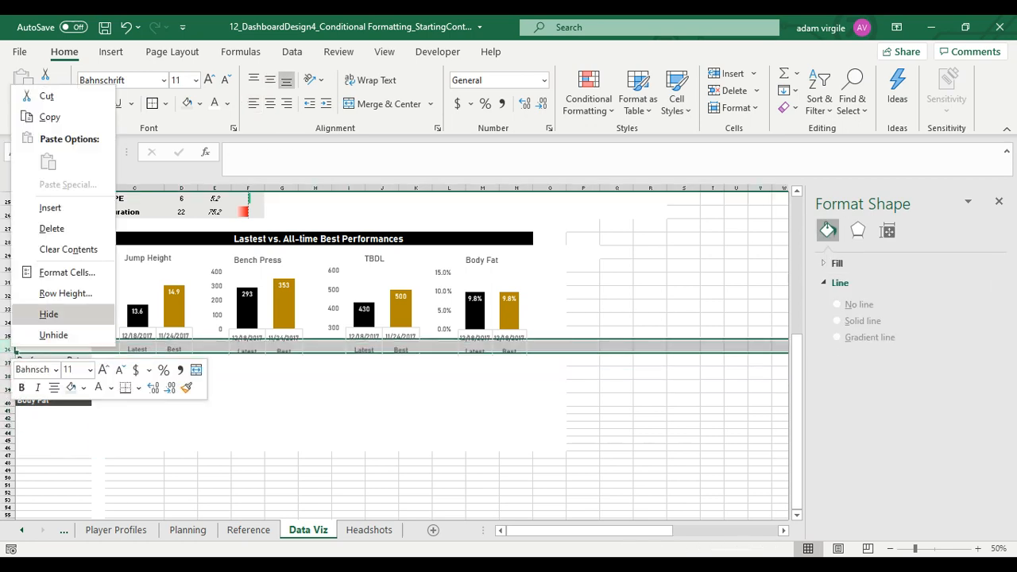
left_click(56, 292)
left_click(99, 306)
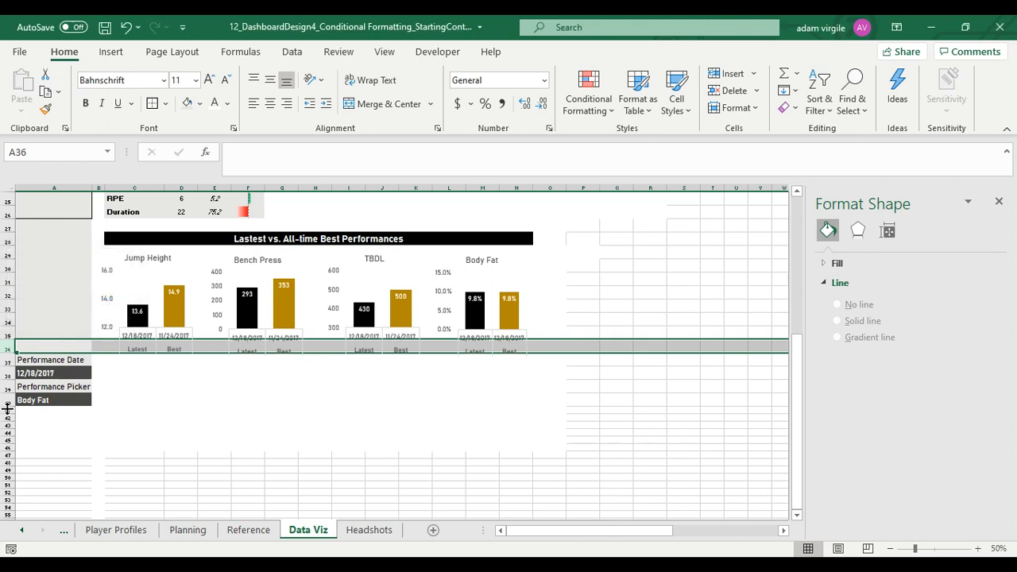
left_click(8, 409)
scroll(9, 405, "down", 5)
left_click(8, 343, "shift")
right_click(8, 343)
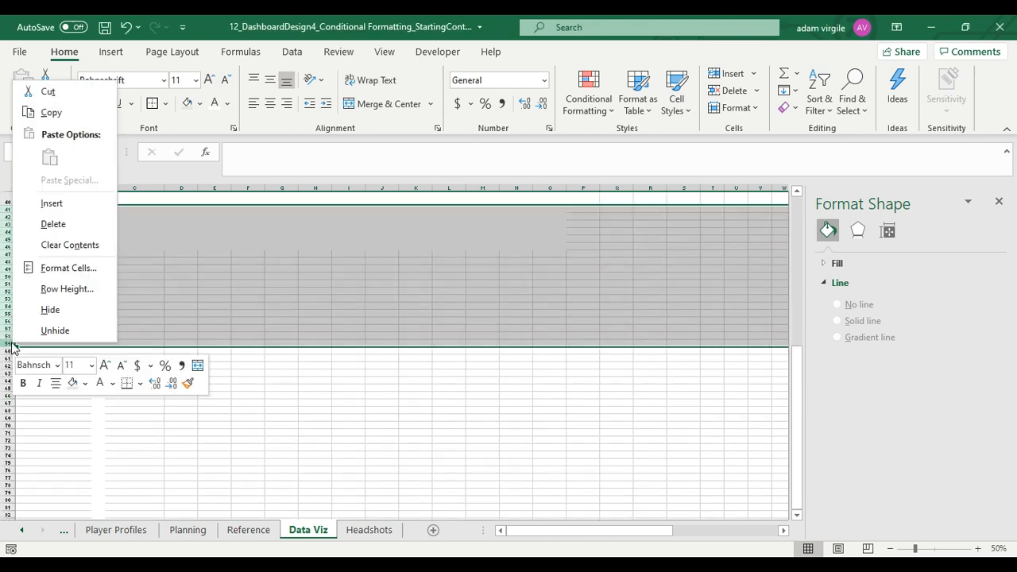
left_click(55, 288)
type("25")
left_click(56, 287)
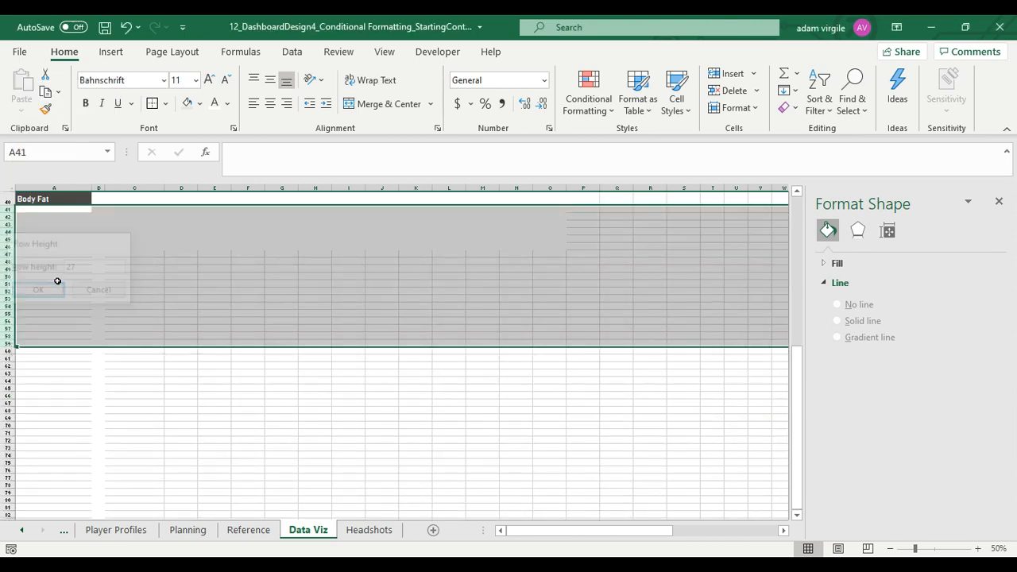
Fill the empty area from row 42 to row 59 across columns A to O white
left_click_drag(44, 225, 561, 455)
left_click(199, 104)
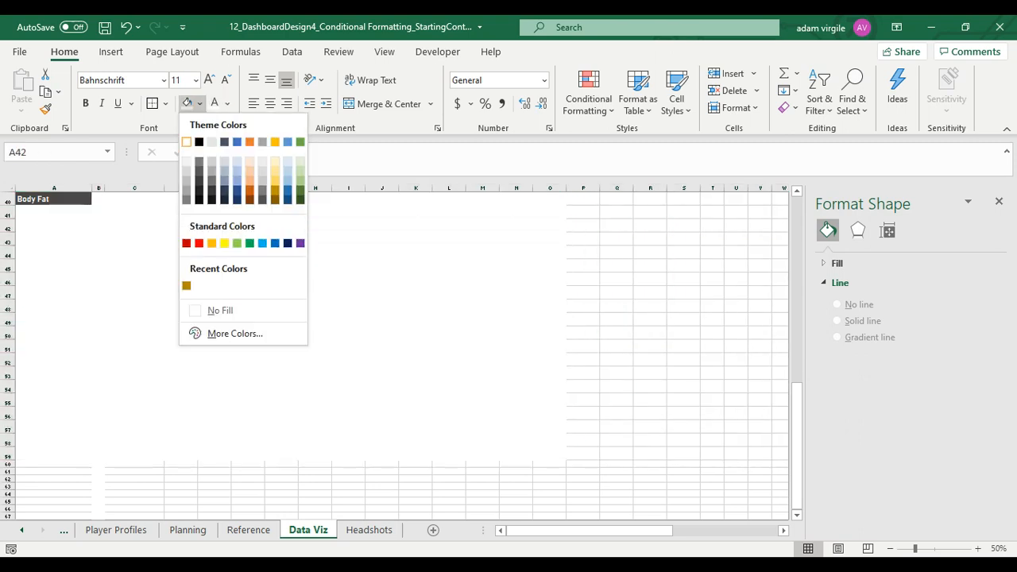
left_click(186, 142)
left_click(428, 305)
Shorten the Jump Height, Bench Press, TBDL and Body Fat charts together by raising their lower edges slightly
scroll(397, 324, "up", 7)
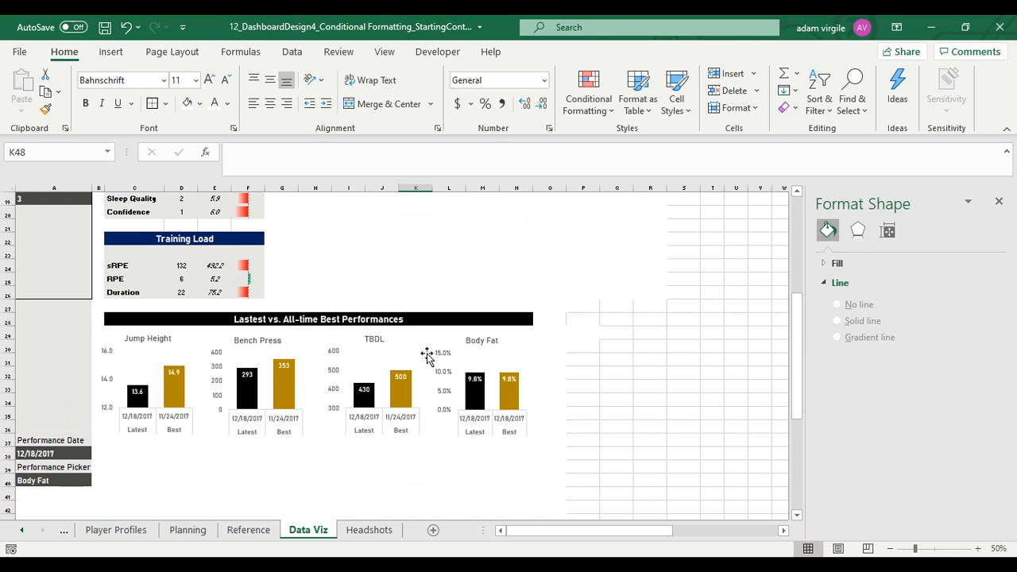
left_click(207, 341)
left_click(286, 369, "ctrl")
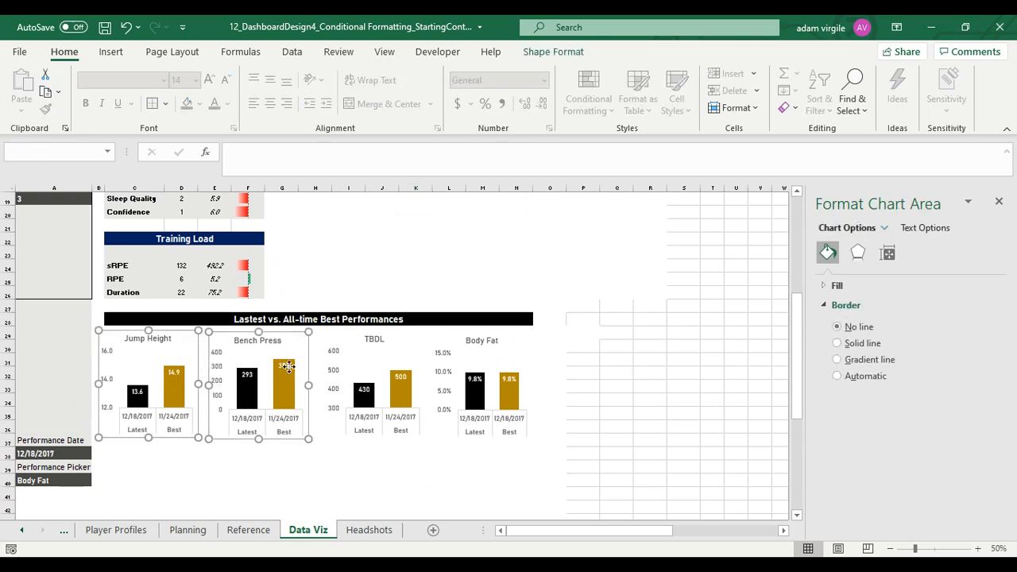
left_click(394, 389, "ctrl")
left_click(486, 391, "ctrl")
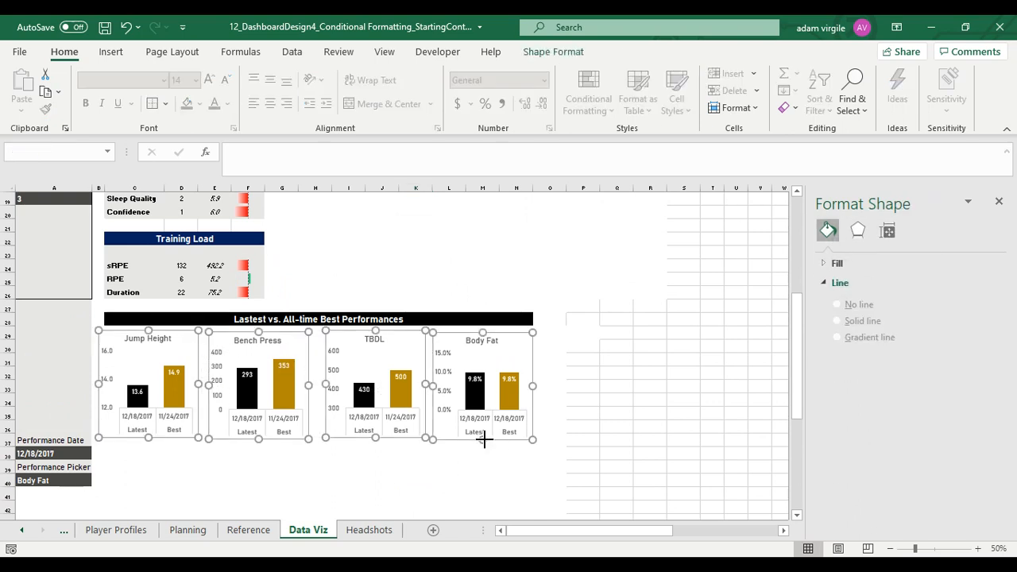
left_click_drag(482, 440, 482, 432)
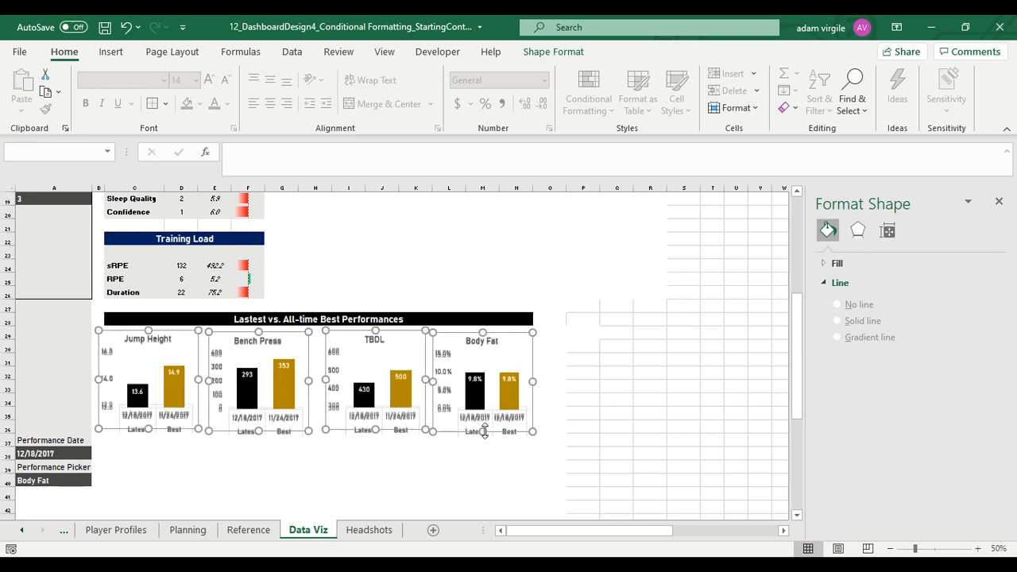
left_click(548, 345)
Nudge the Body Fat chart up and the TBDL chart slightly left to even out the chart row
left_click(492, 341)
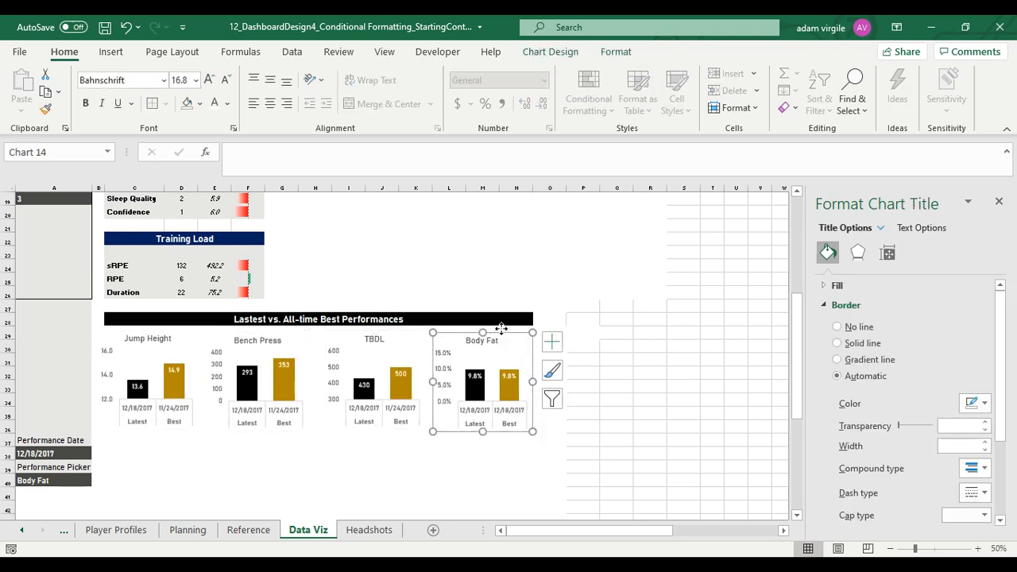
left_click_drag(501, 328, 501, 325)
left_click(372, 342)
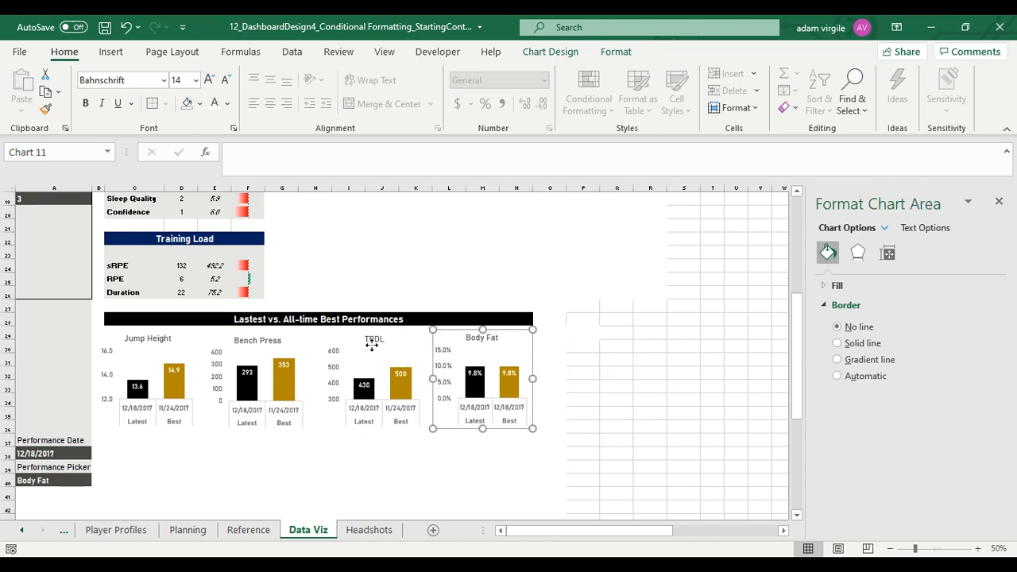
left_click_drag(332, 335, 327, 337)
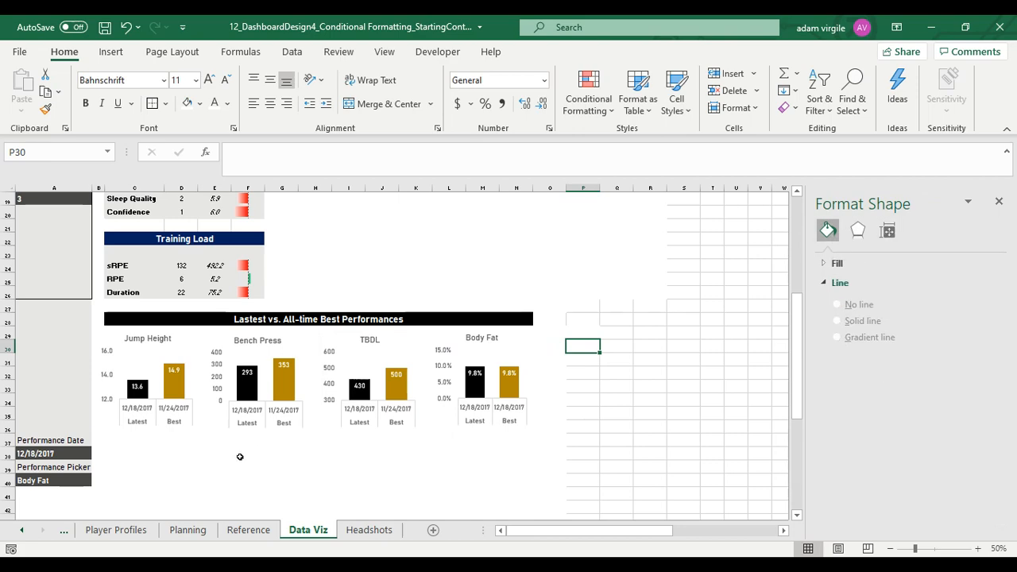
Move the untitled four-date column-and-line chart from the far columns to below the four performance charts, spanning columns C to N
scroll(164, 418, "down", 2)
scroll(308, 321, "up", 1)
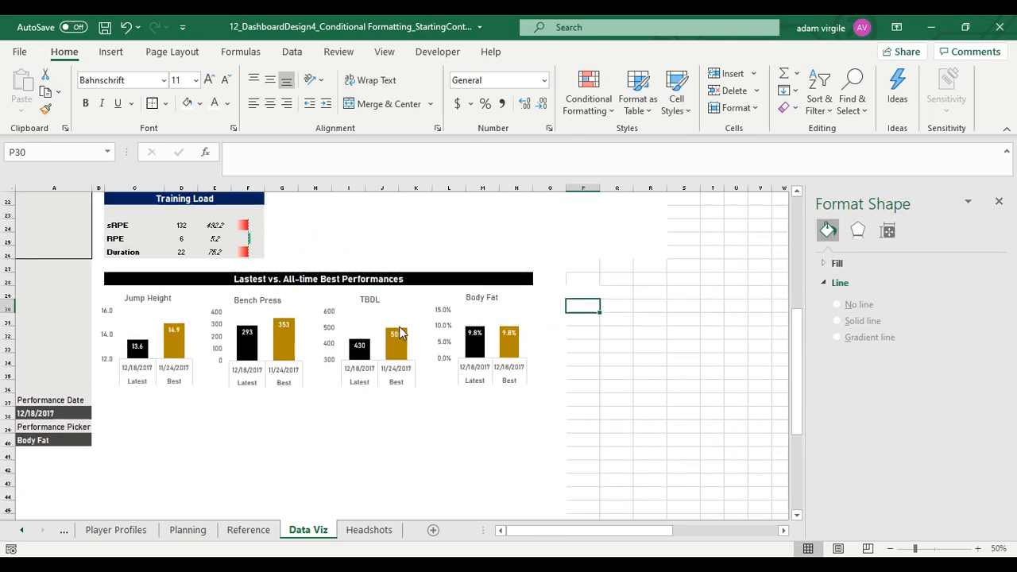
scroll(490, 315, "up", 7)
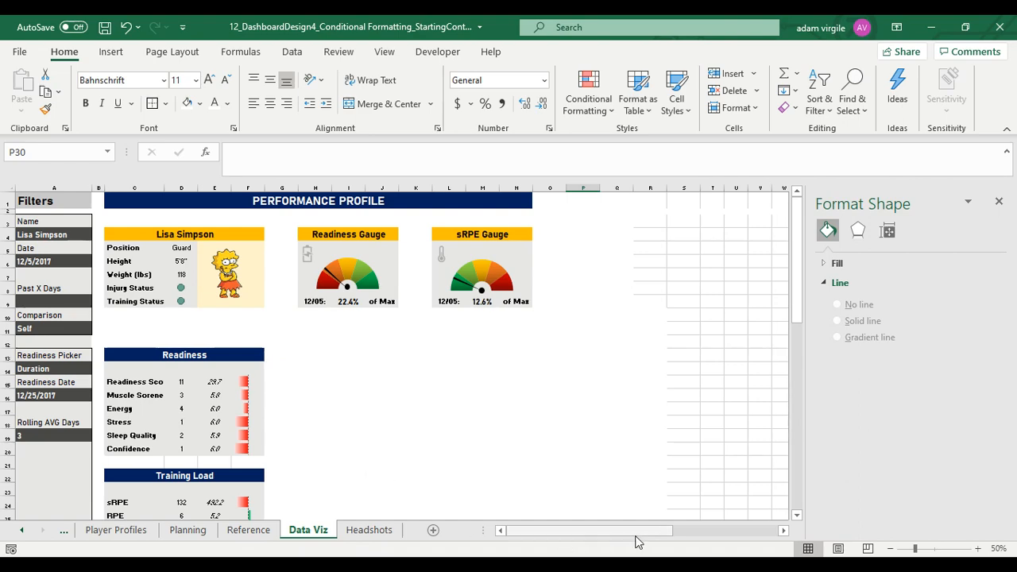
left_click_drag(631, 533, 663, 527)
scroll(643, 494, "down", 3)
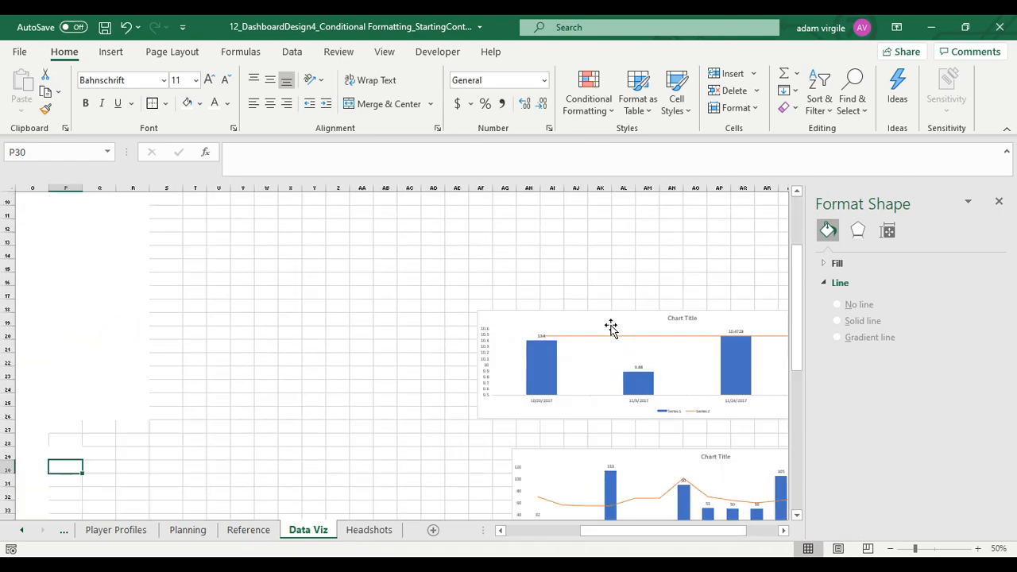
left_click(608, 312)
left_click_drag(607, 311, 158, 324)
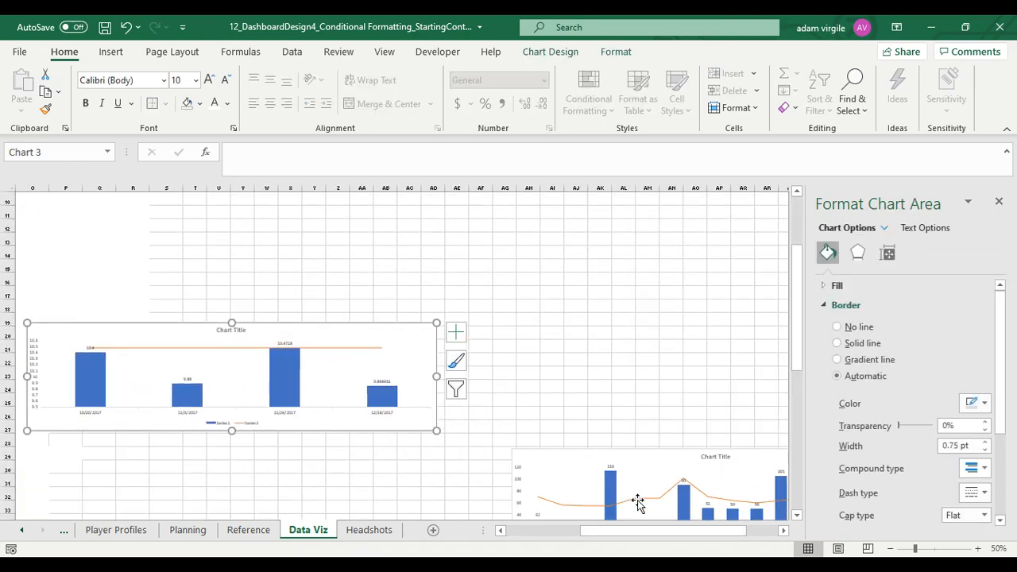
left_click_drag(649, 536, 571, 537)
left_click_drag(590, 329, 230, 447)
scroll(532, 352, "down", 2)
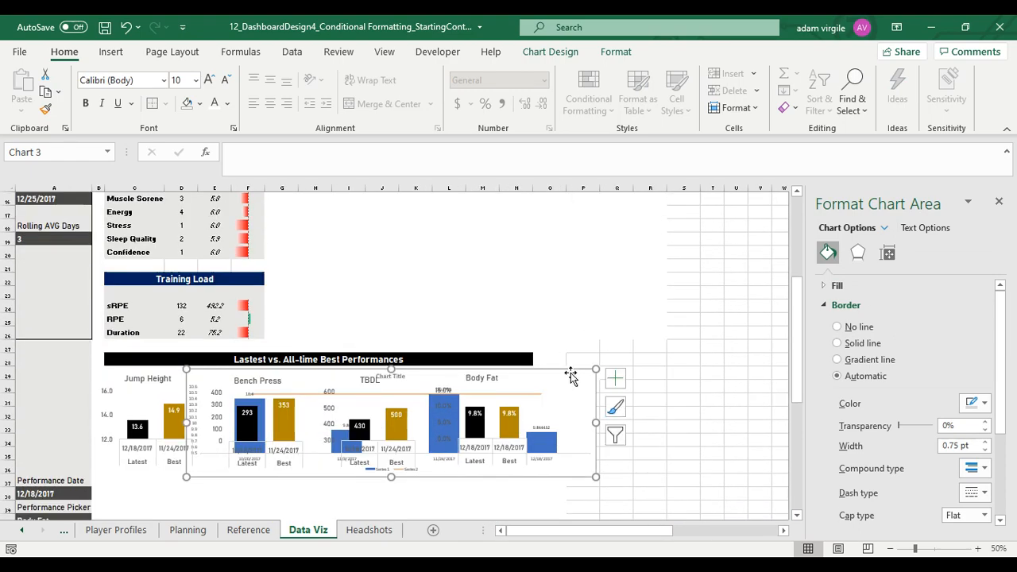
left_click_drag(572, 374, 528, 445)
scroll(522, 453, "down", 2)
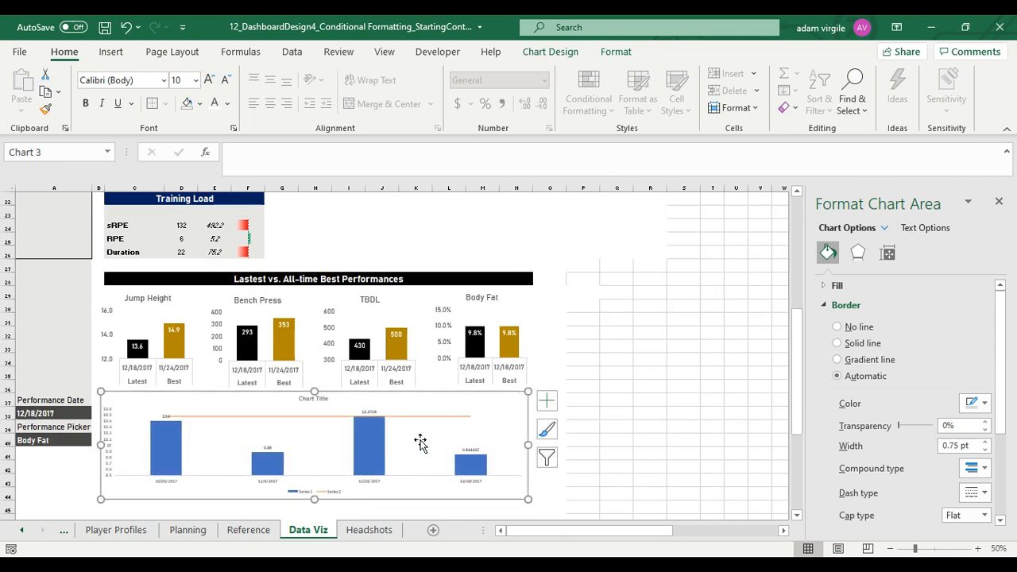
Nudge the moved chart down slightly and link its title to the Performance Picker value in cell A40 of Data Viz
left_click(321, 403)
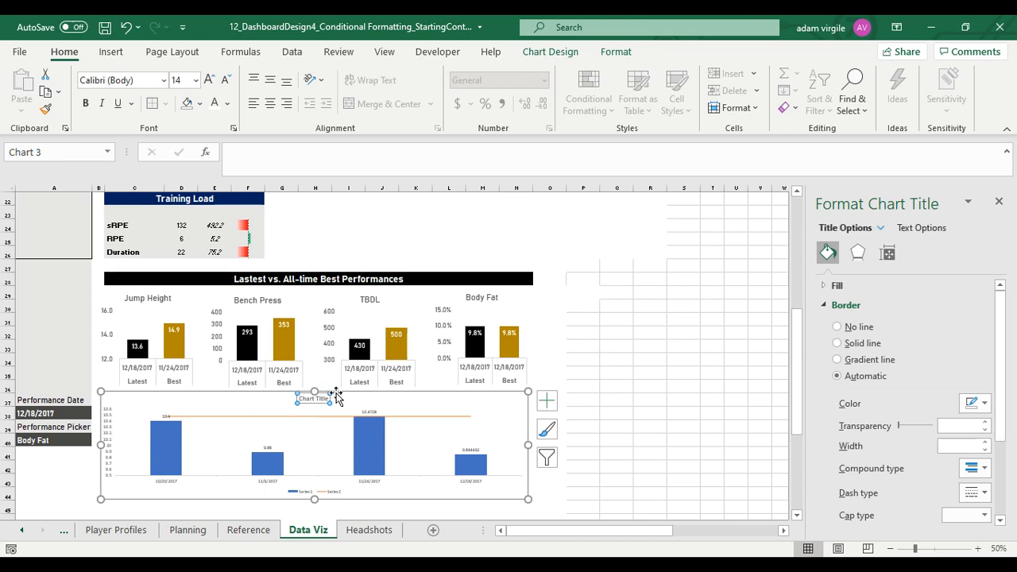
left_click_drag(338, 392, 336, 394)
left_click(318, 402)
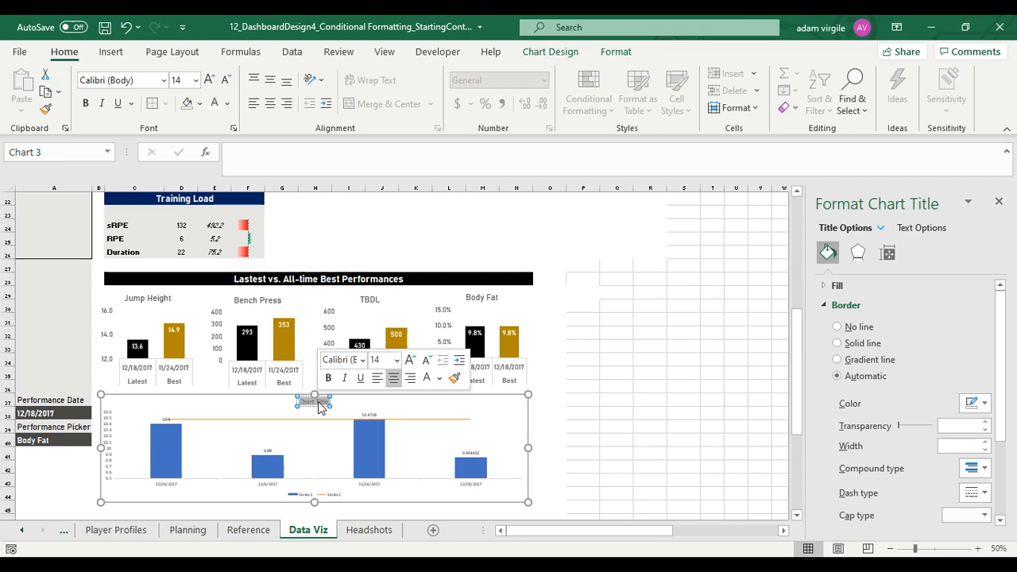
key("BackSpace")
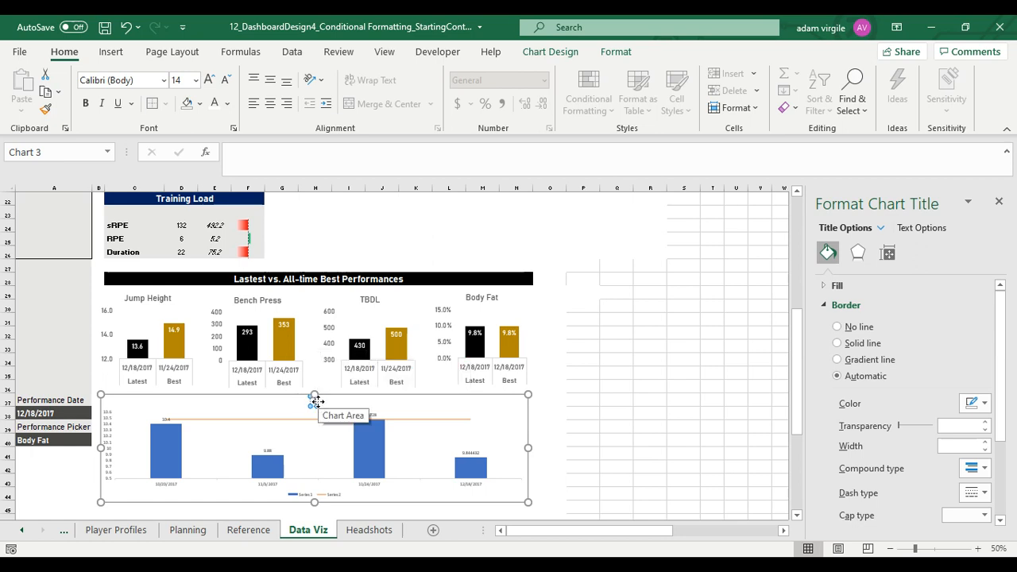
key("Escape")
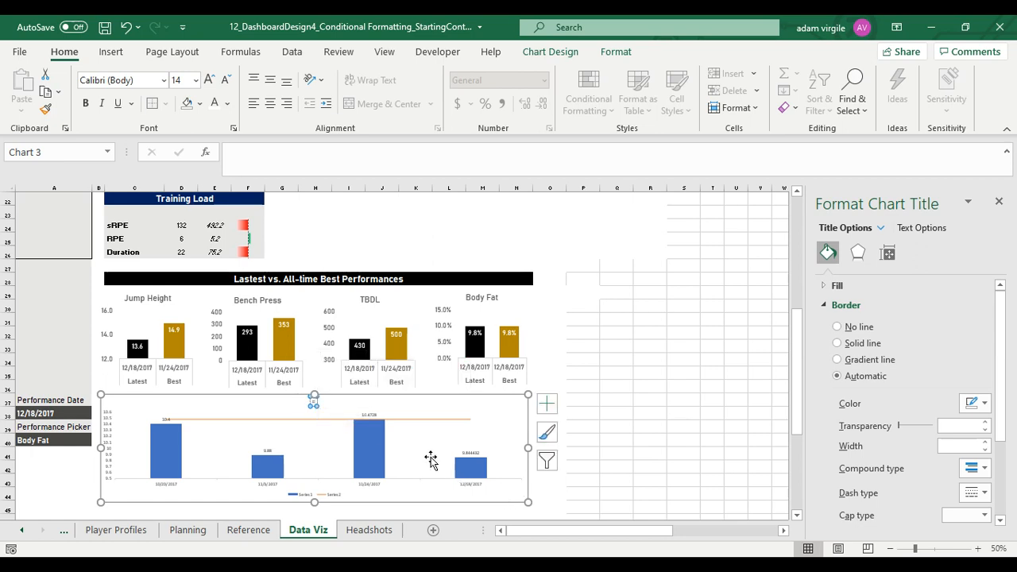
key("Escape")
left_click(313, 399)
left_click(314, 401)
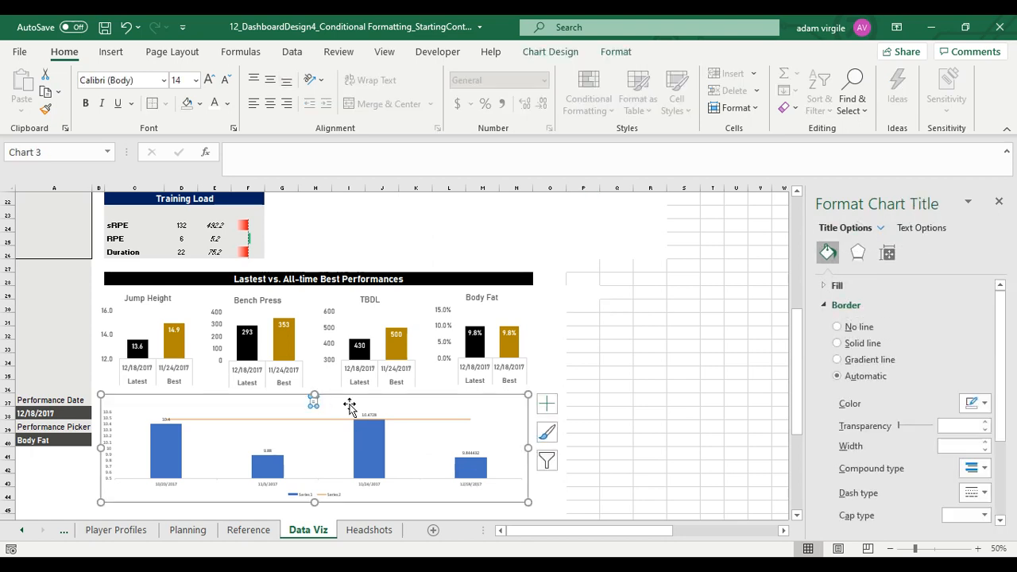
type("=")
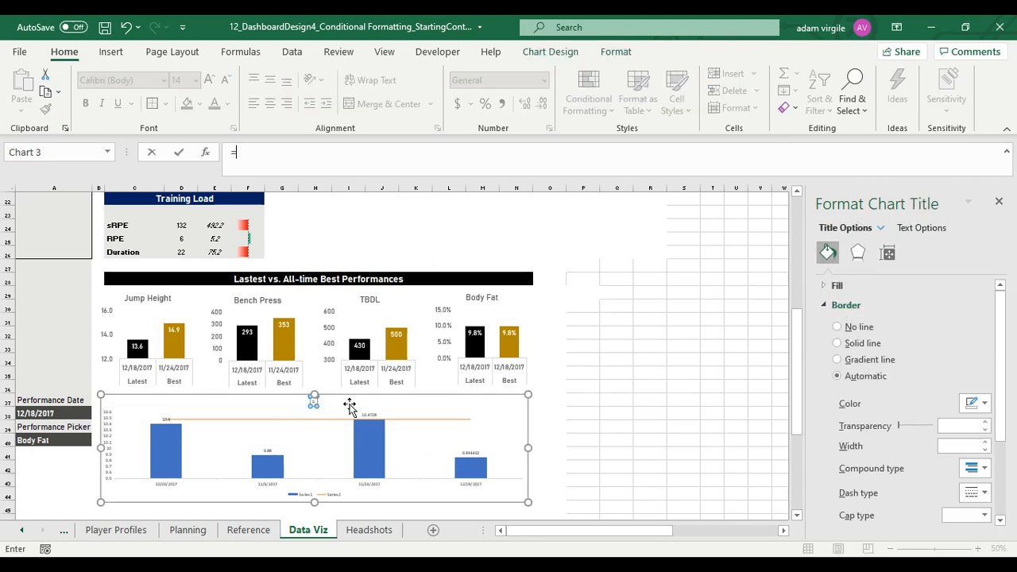
left_click(32, 442)
key("Return")
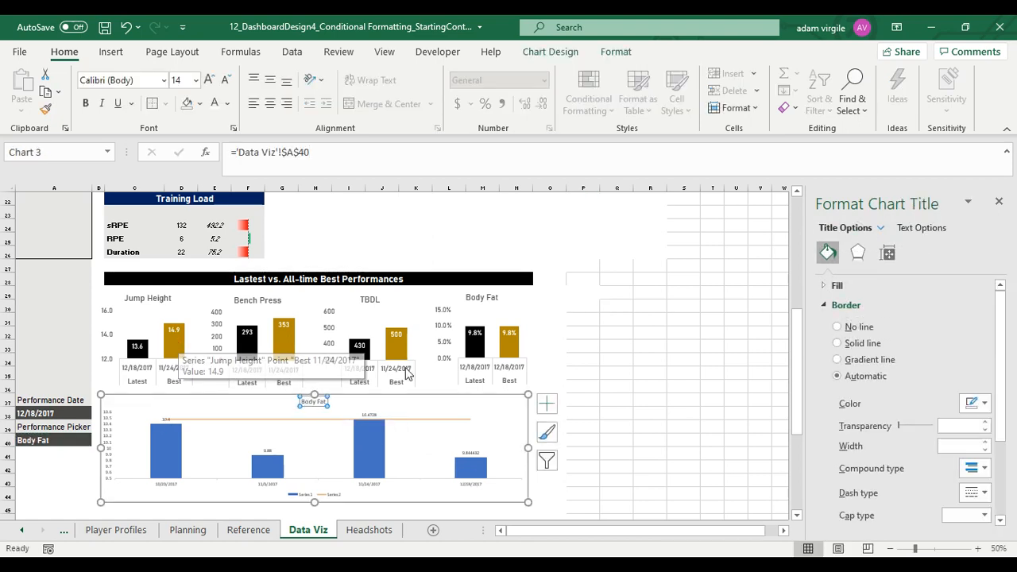
Delete the orange line series from the four-date performance chart and select its blue column series
left_click(223, 420)
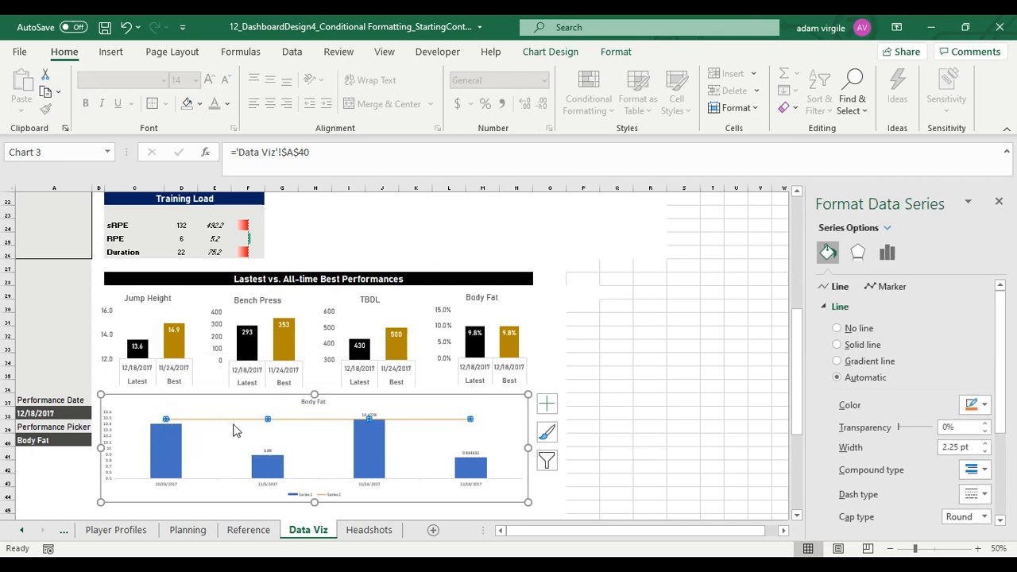
key("Delete")
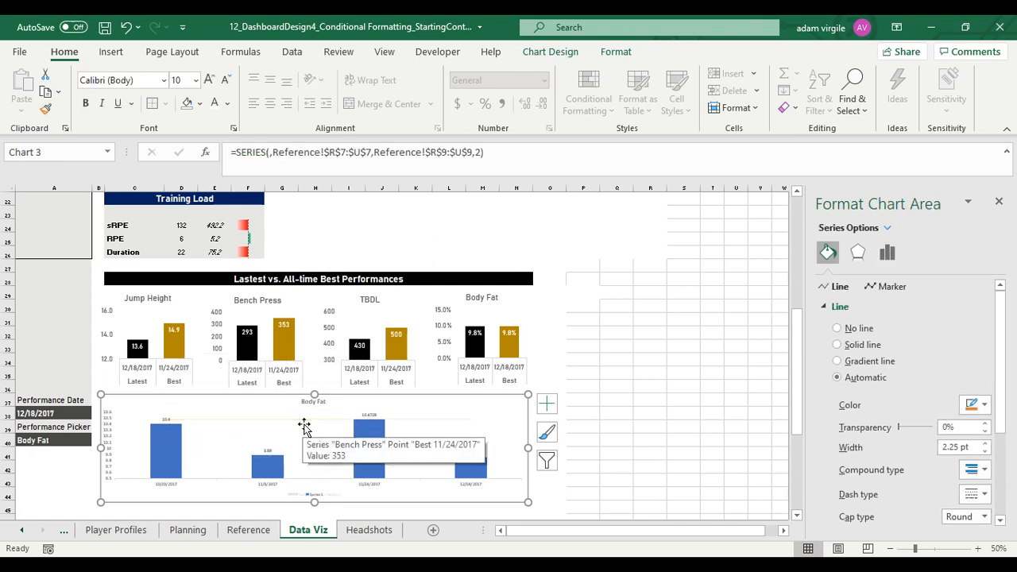
left_click(372, 421)
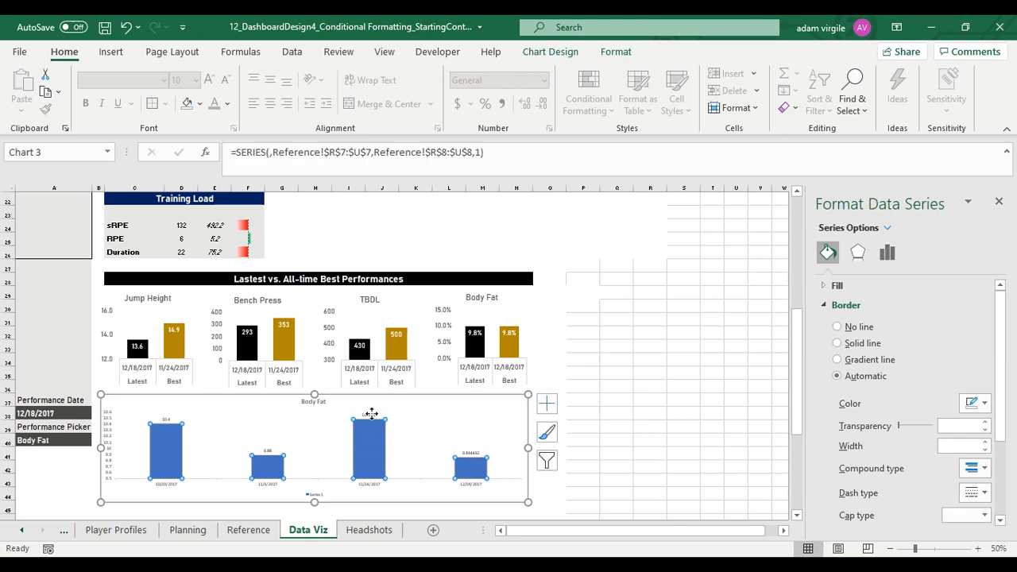
Remove the data labels from the four-date Body Fat chart and set its whole text to Bahnschrift, size 12
left_click(369, 415)
key("Delete")
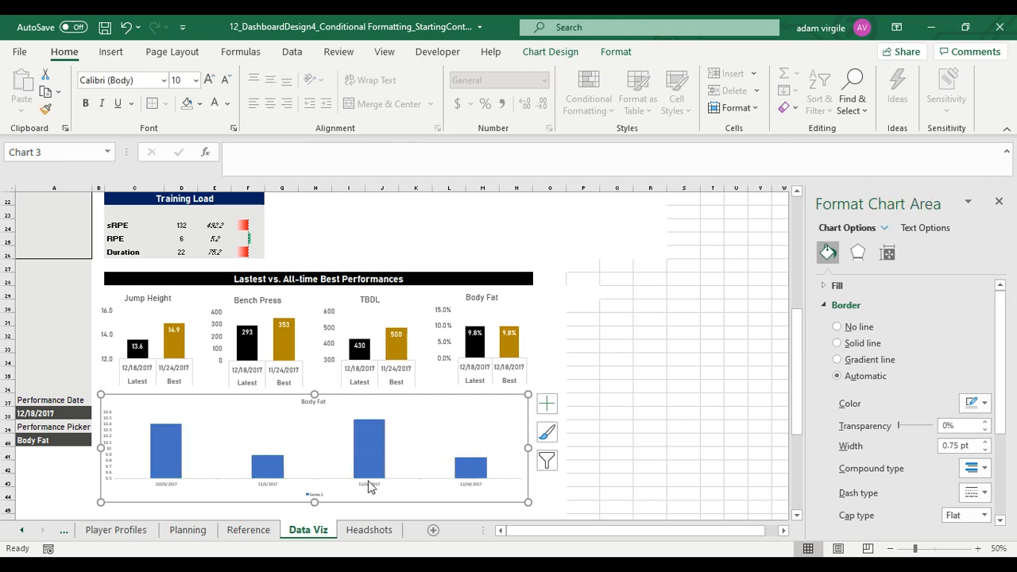
left_click(129, 80)
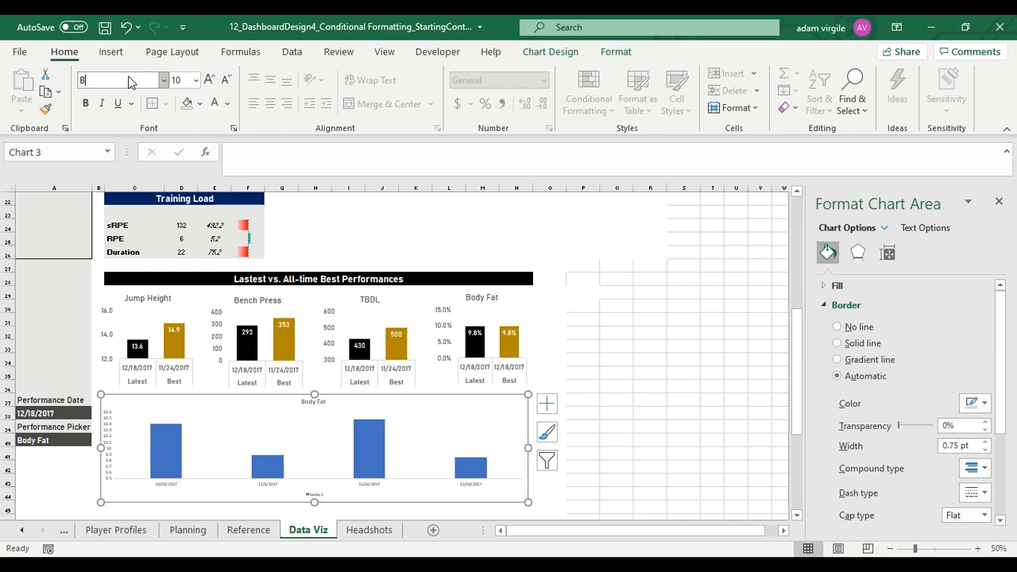
key("Return")
left_click(178, 80)
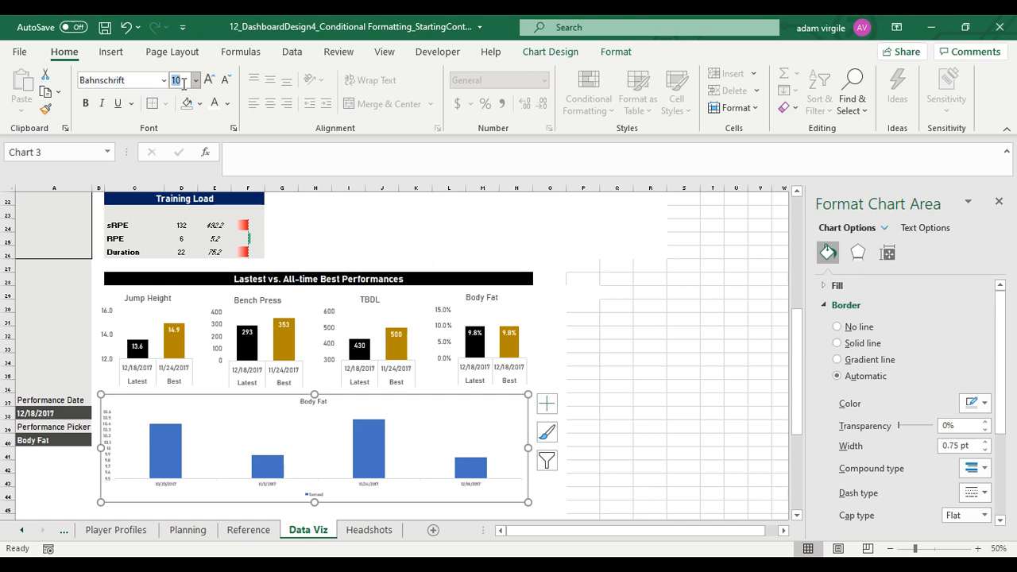
type("12")
key("Return")
left_click(112, 453)
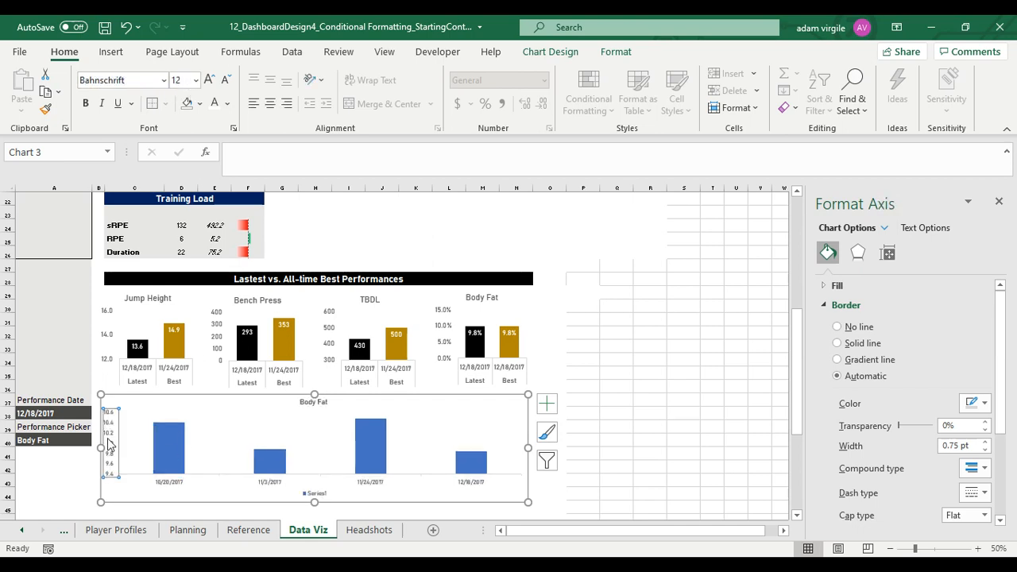
right_click(112, 453)
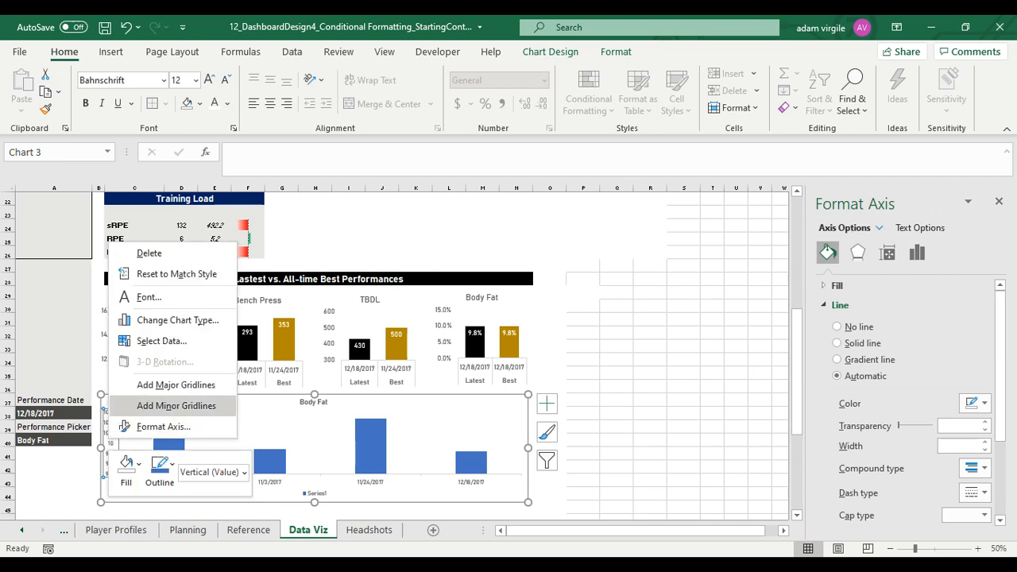
left_click(272, 424)
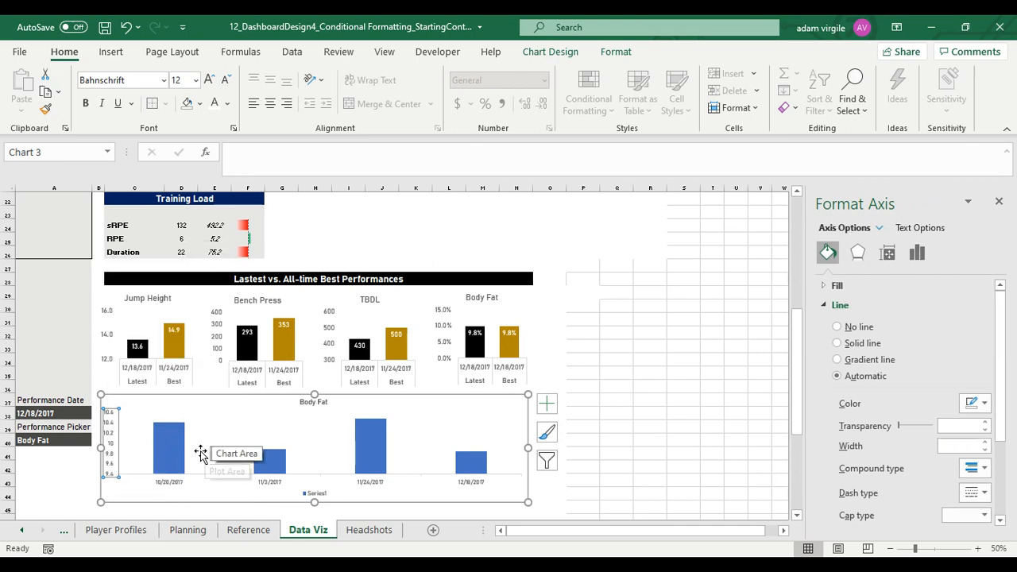
Change the four-date chart's blue column series to a Line with Markers chart
right_click(176, 441)
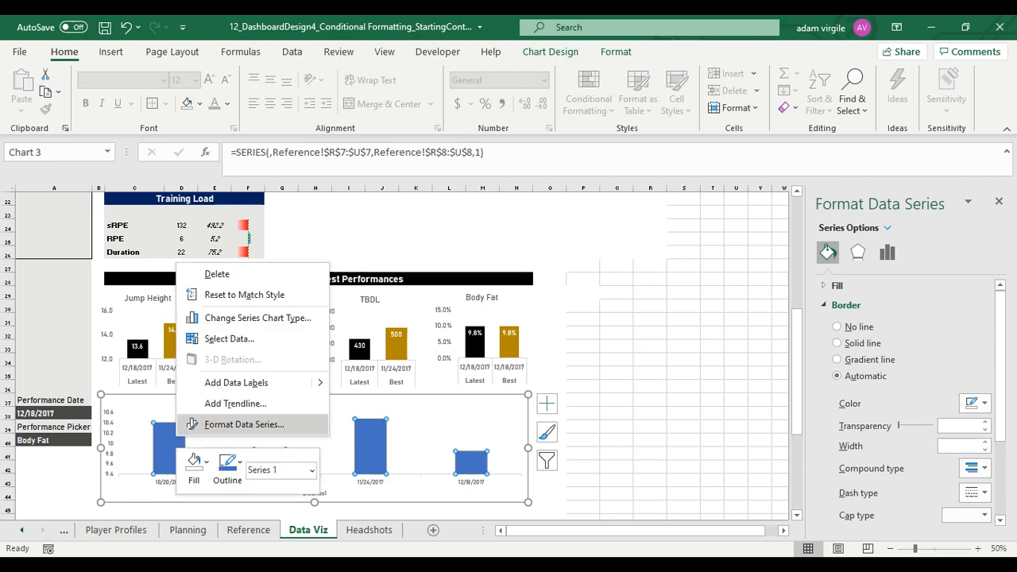
left_click(246, 318)
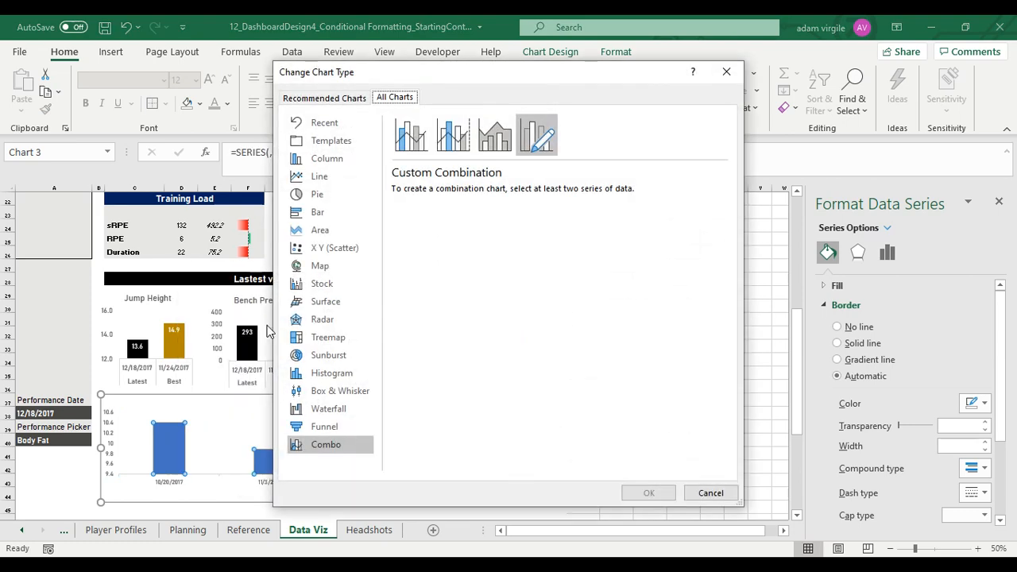
left_click(320, 176)
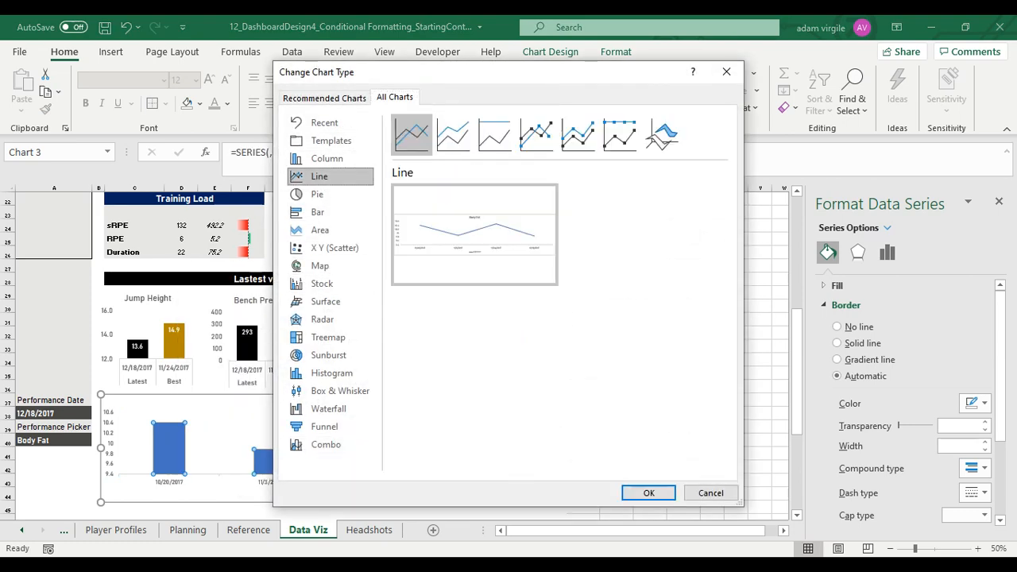
mouse_move(474, 235)
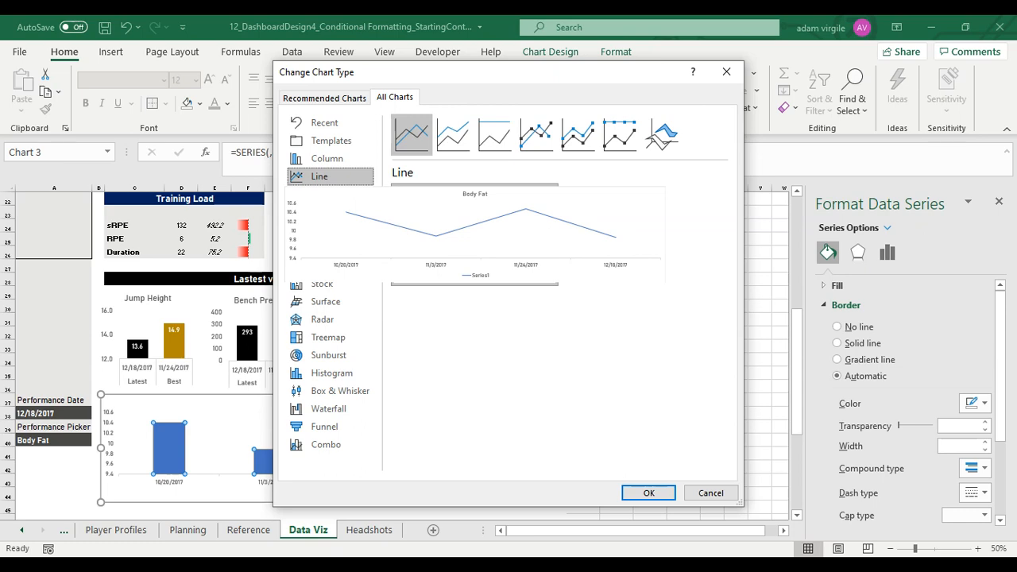
left_click(536, 135)
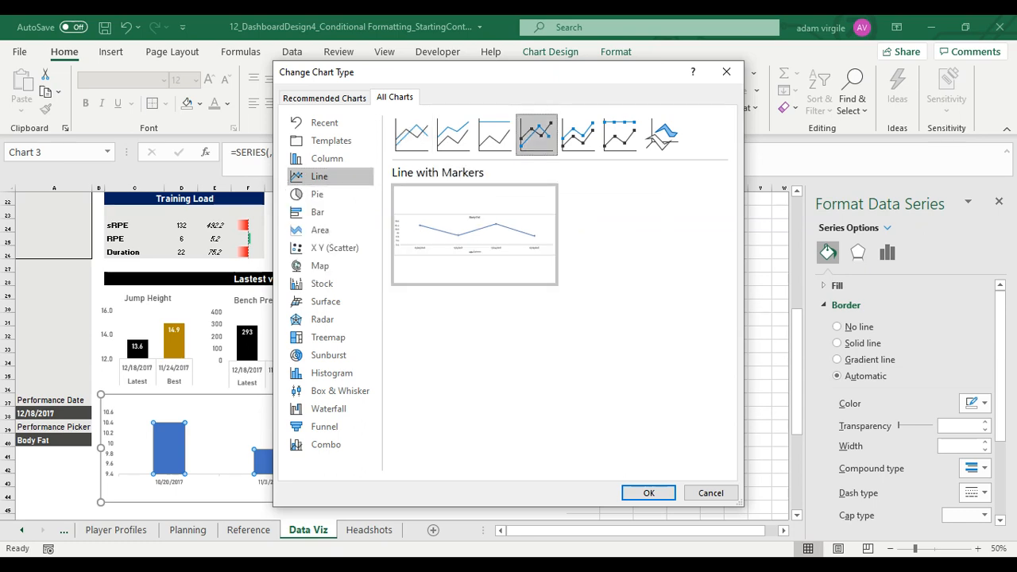
left_click(648, 492)
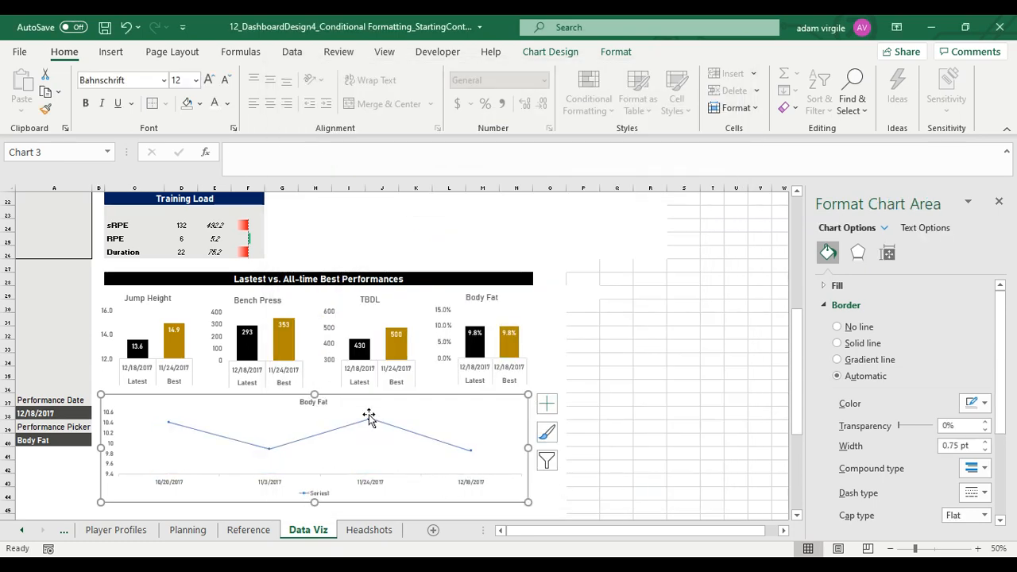
Give the line series built-in circle markers of size 7 with no border line
left_click(369, 422)
right_click(369, 421)
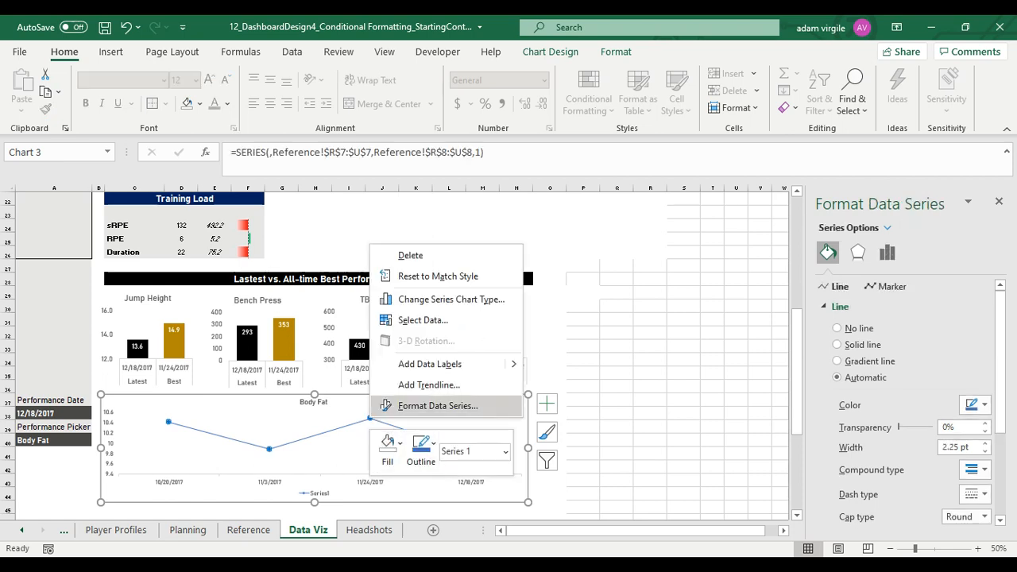
left_click(429, 410)
left_click(828, 253)
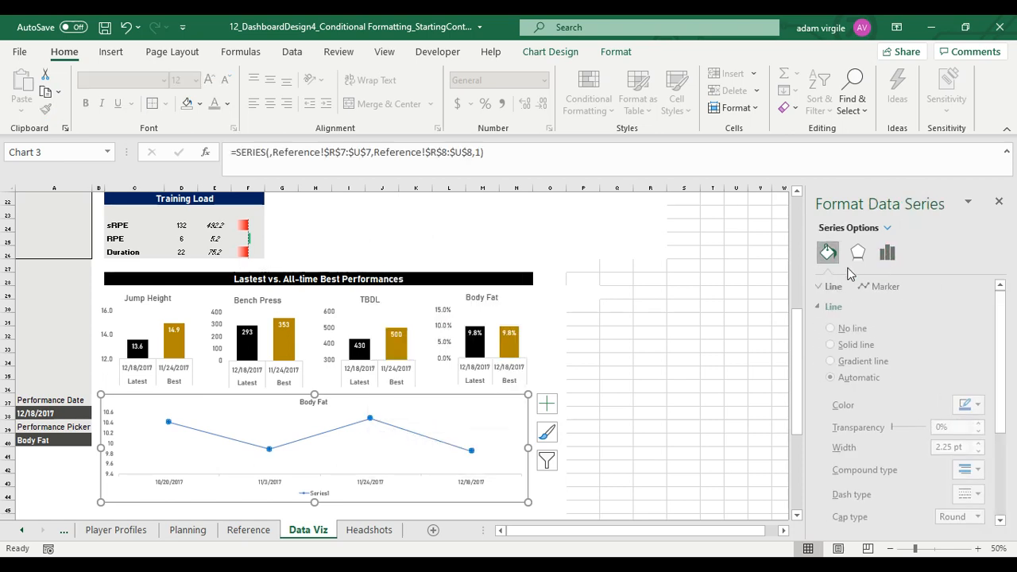
left_click(882, 286)
left_click(864, 306)
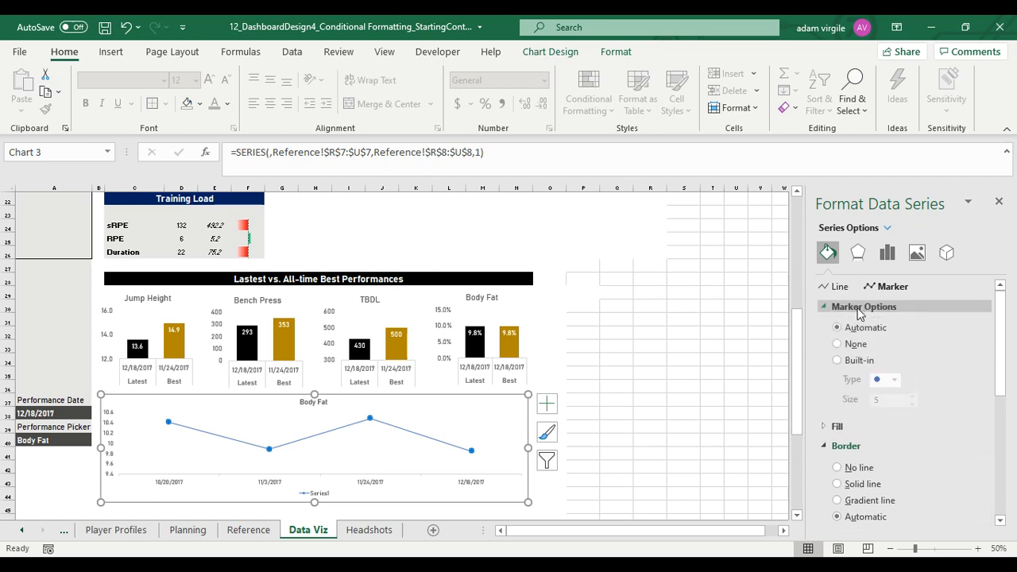
left_click(850, 360)
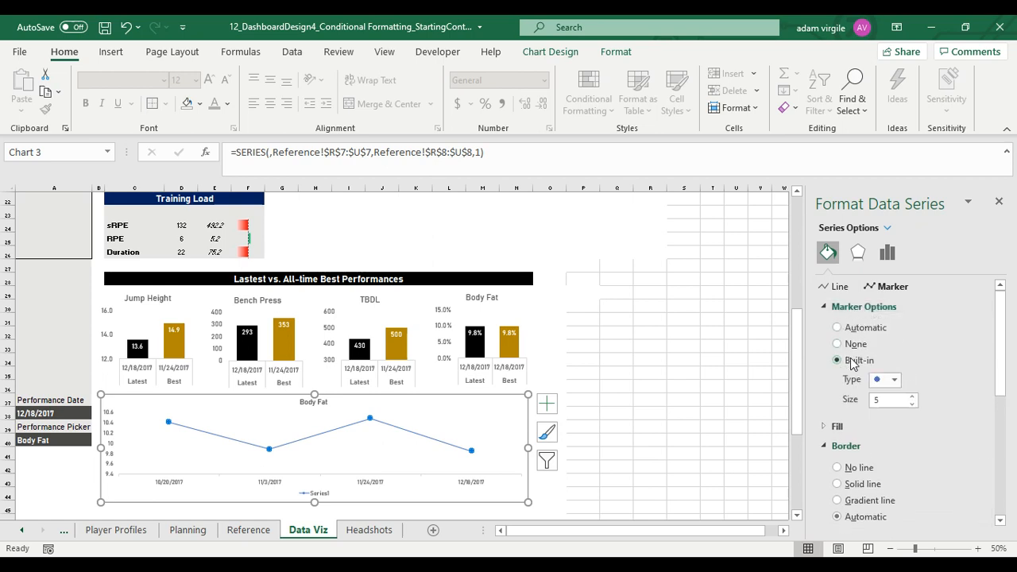
left_click(892, 380)
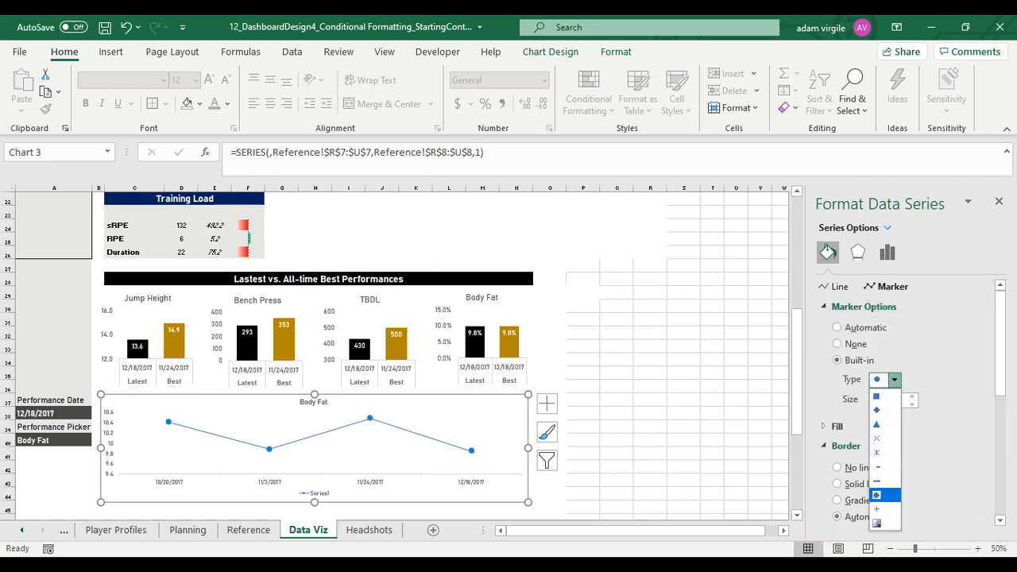
left_click(877, 494)
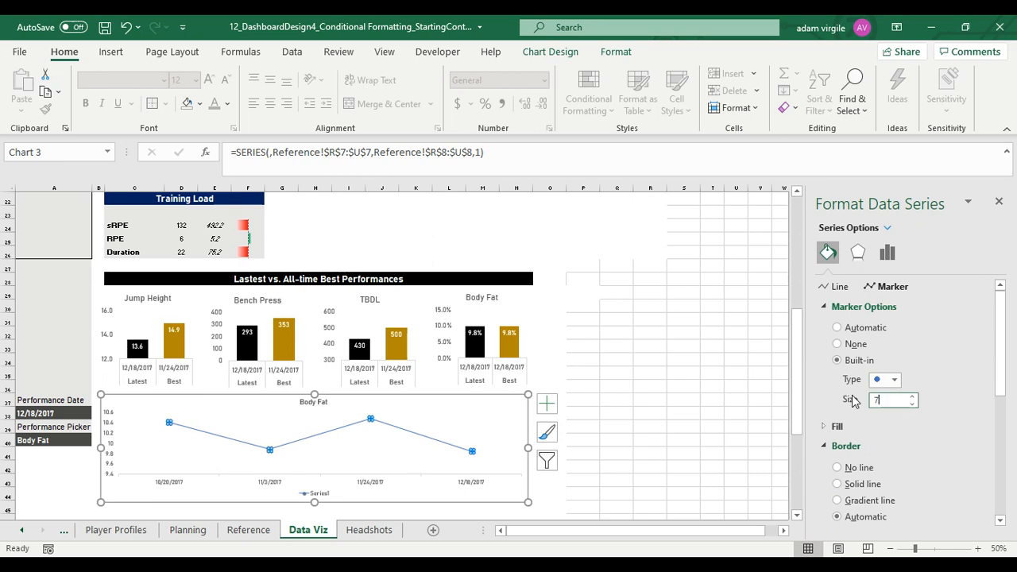
scroll(853, 413, "down", 2)
left_click(855, 431)
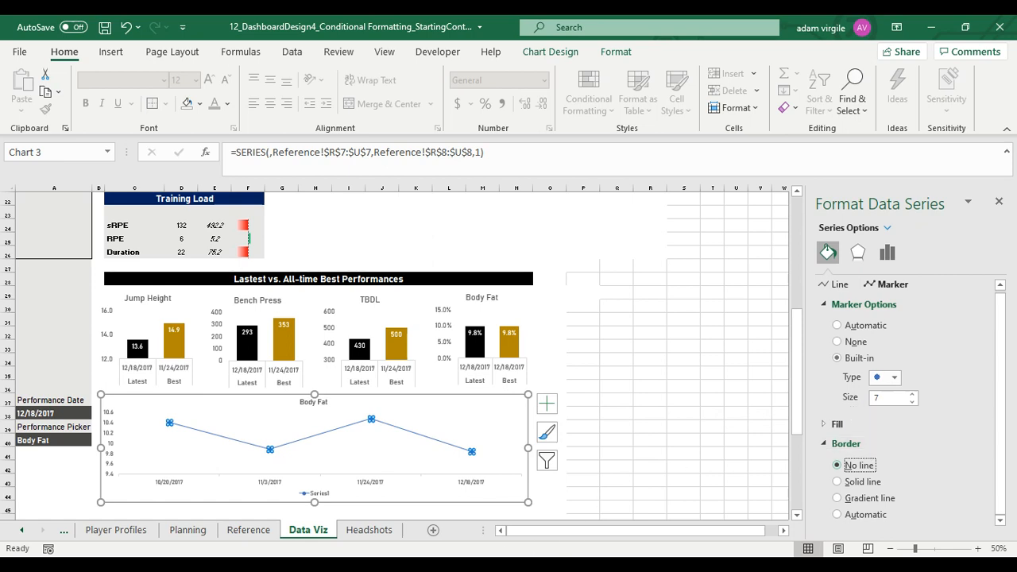
Fill the line series' markers with solid black
left_click(836, 427)
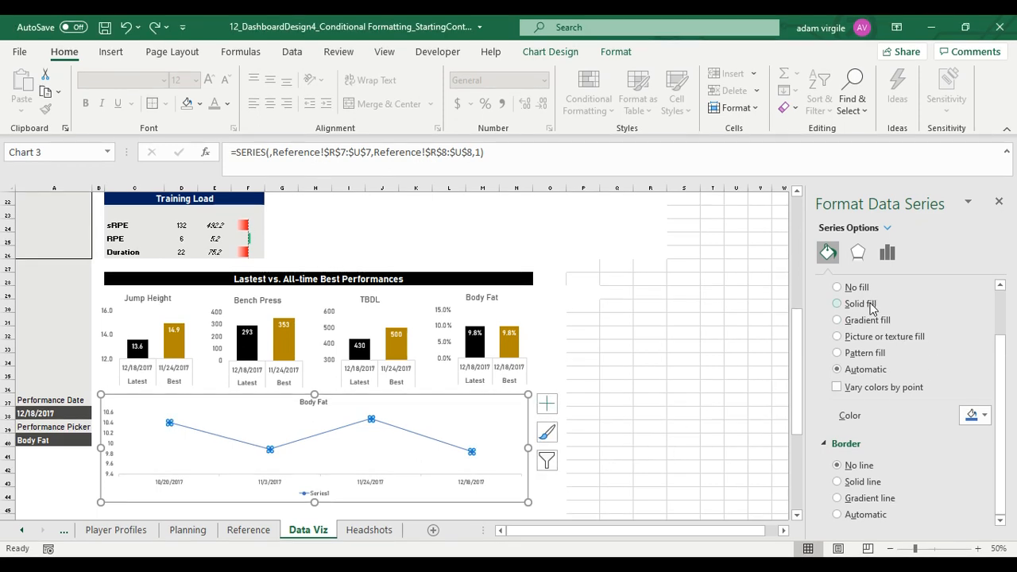
left_click(860, 304)
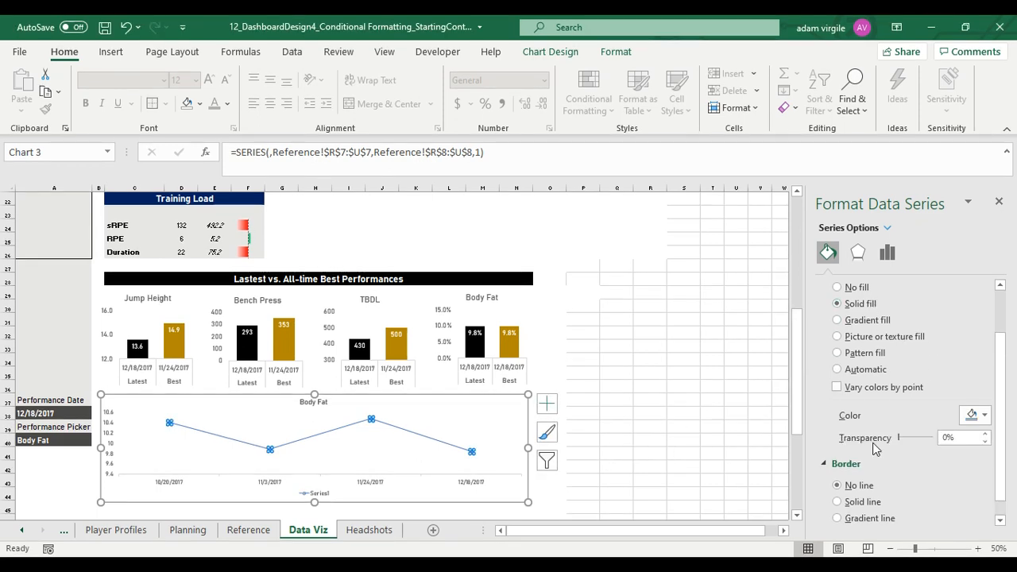
scroll(882, 437, "up", 3)
scroll(953, 445, "down", 1)
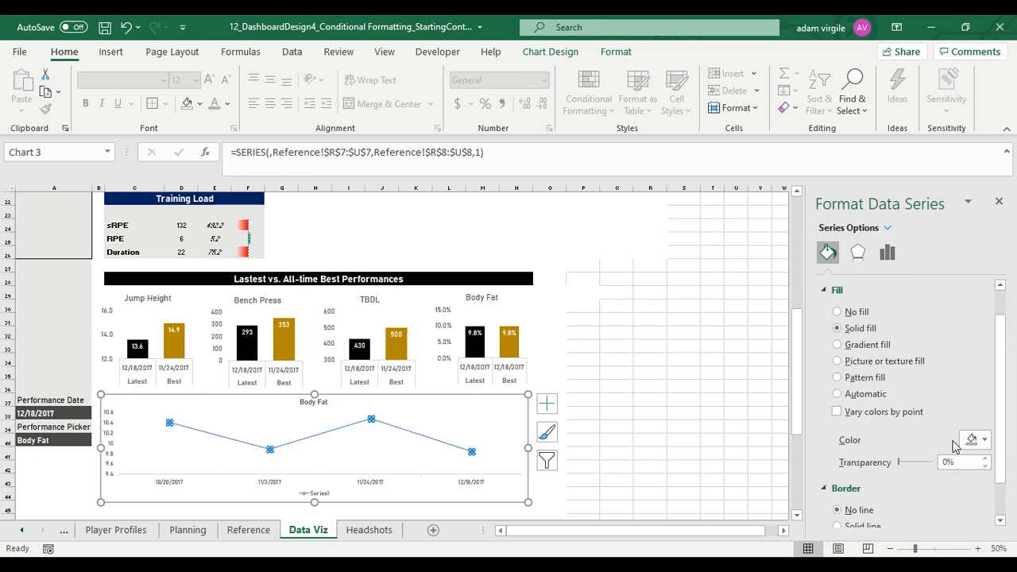
left_click(963, 444)
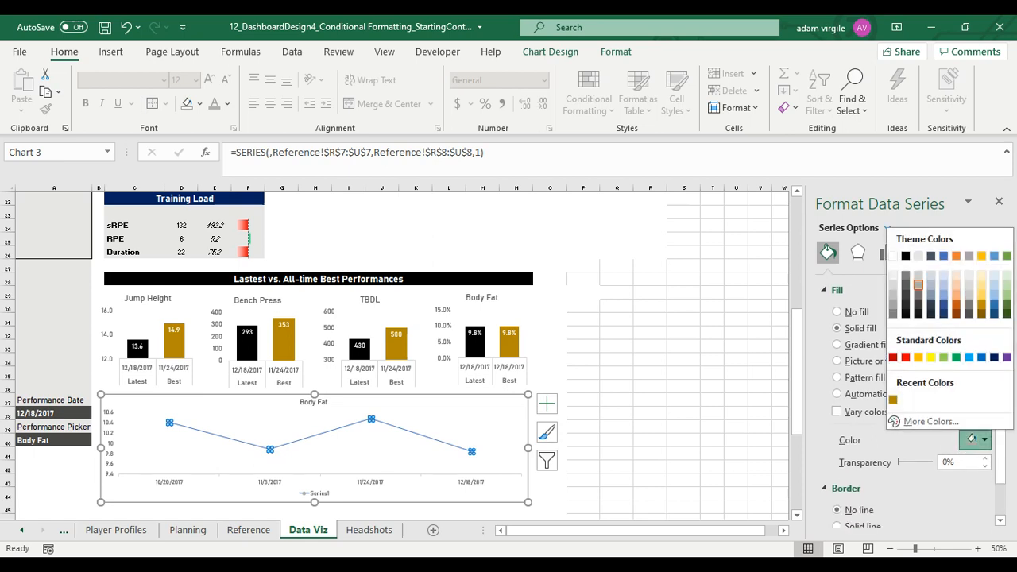
left_click(905, 256)
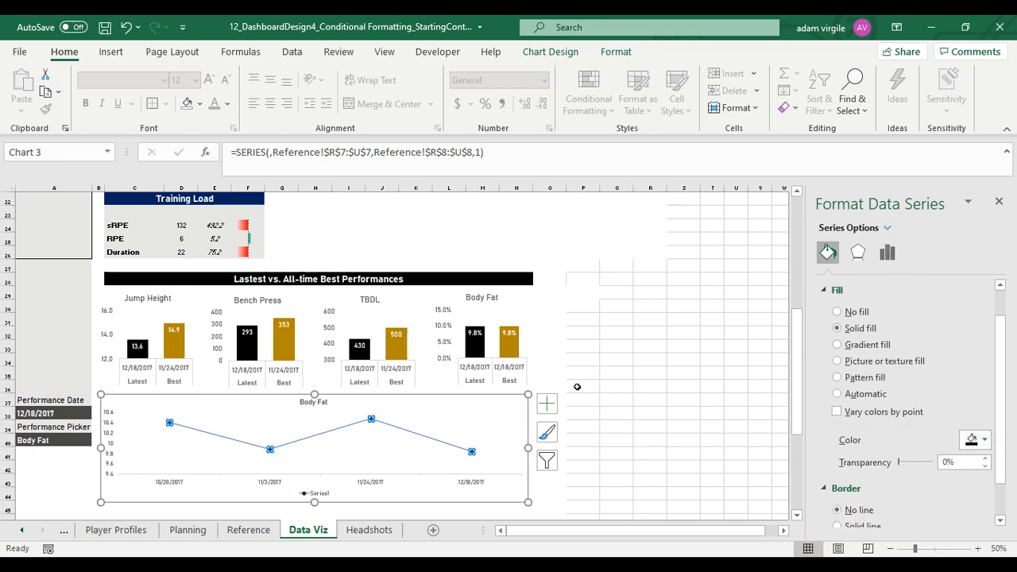
Delete the Series1 legend beneath the four-date line chart
left_click(420, 445)
left_click(316, 493)
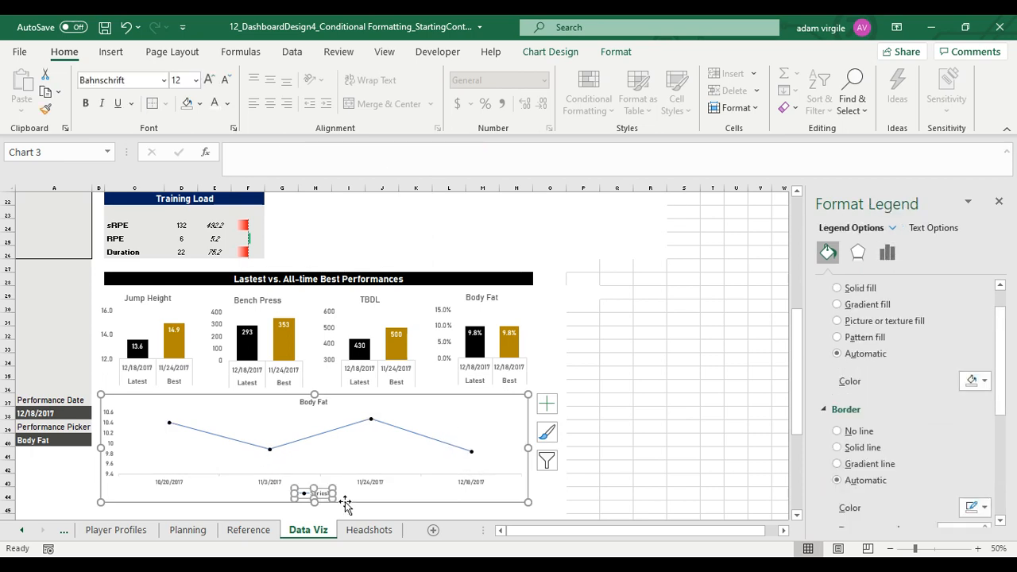
key("Delete")
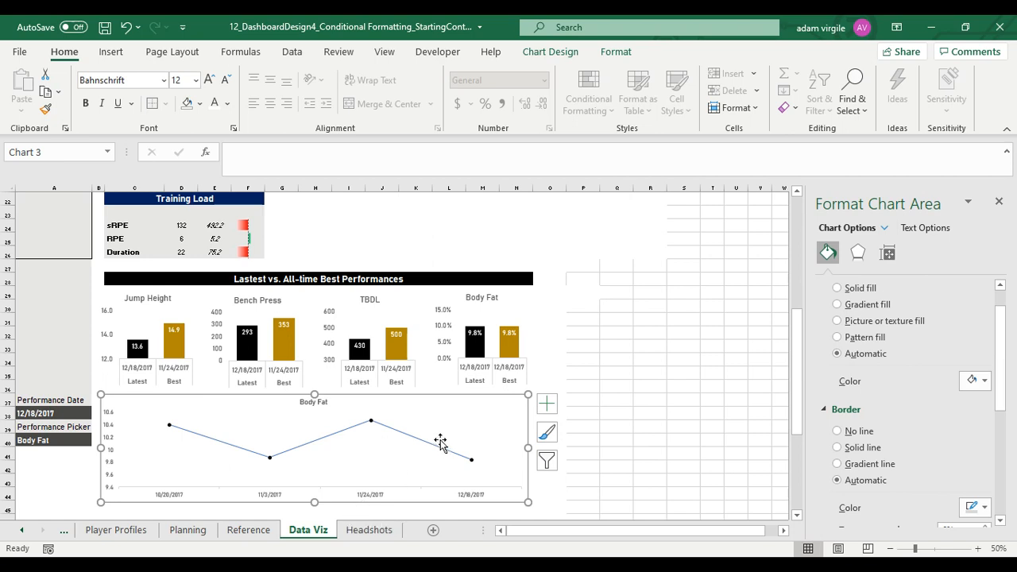
Format the chart's series line as a gradient line and remove the middle gradient stops, leaving only the two end stops
left_click(434, 450)
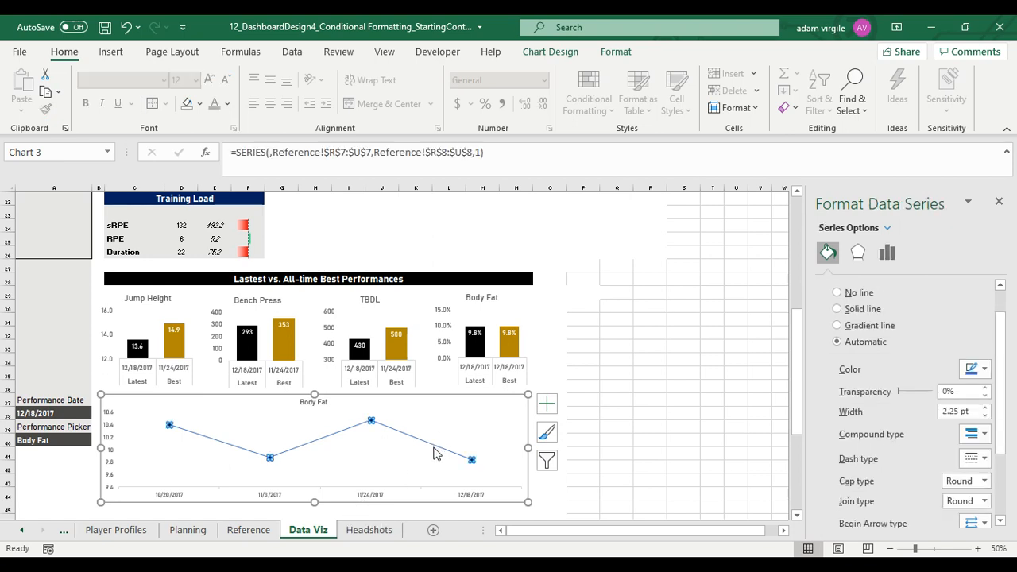
left_click(972, 371)
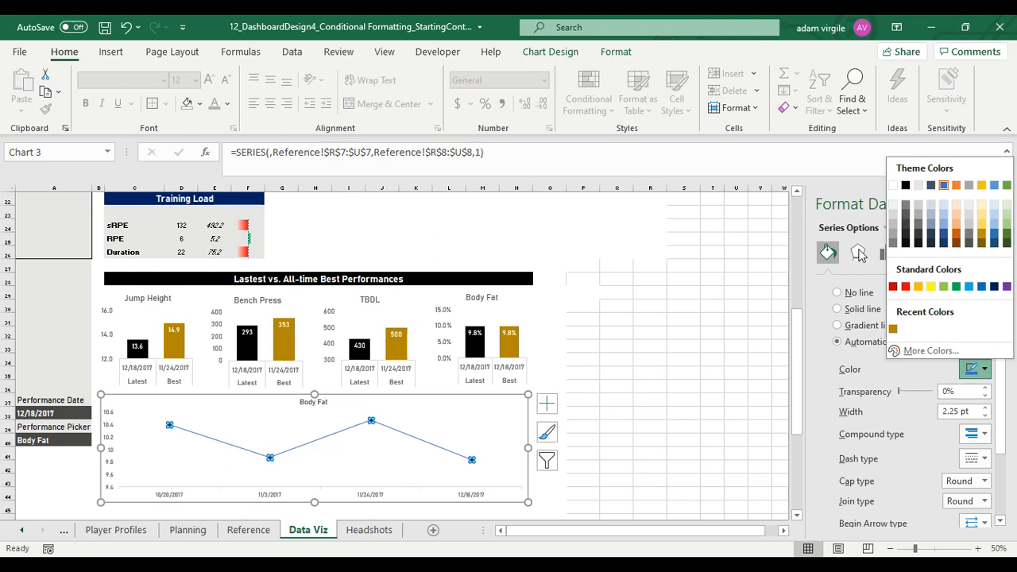
left_click(850, 326)
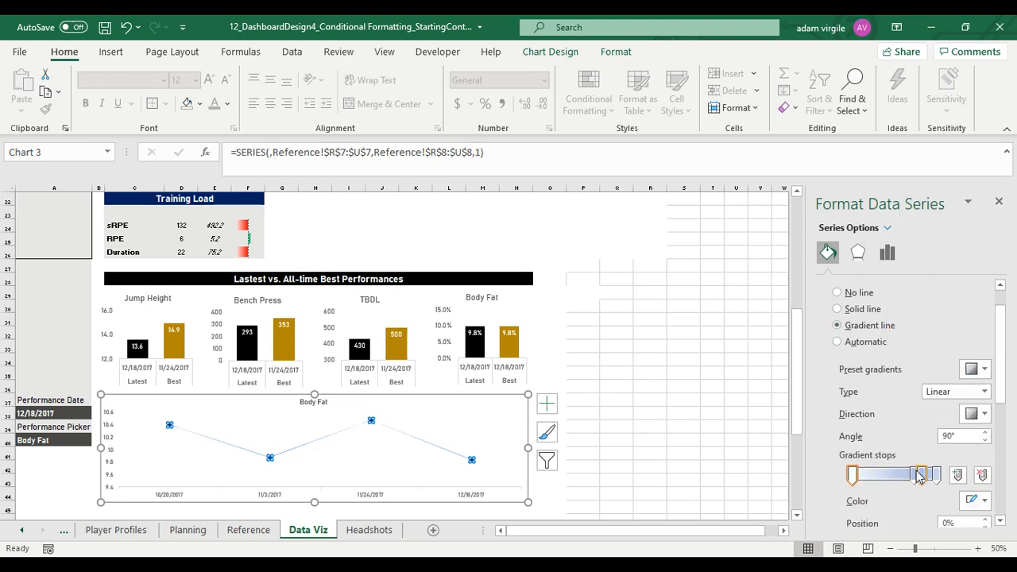
left_click(981, 474)
left_click(982, 474)
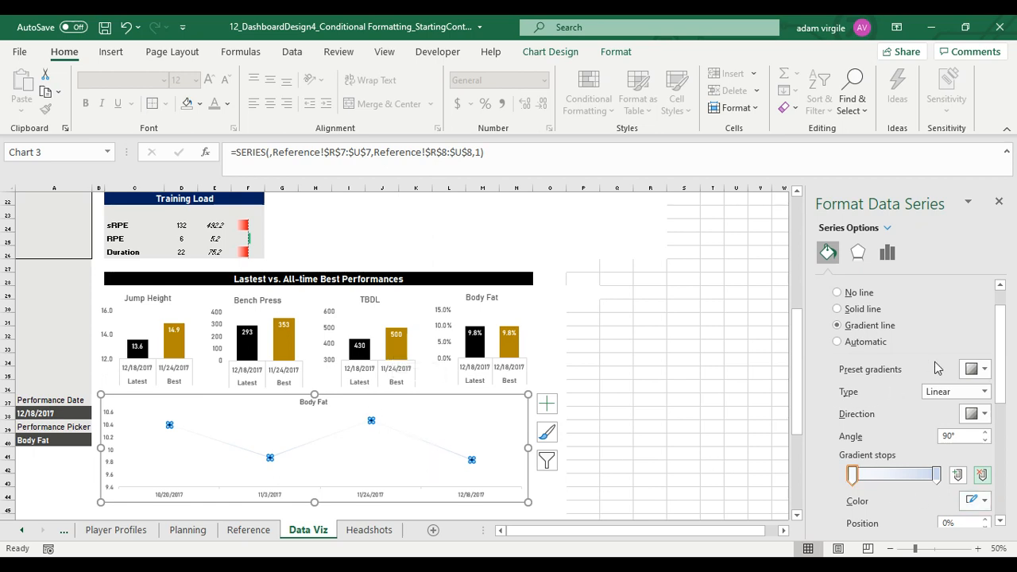
Color the line's gradient stop at 0% black and the stop at 100% with the recently used dark gold
scroll(965, 500, "down", 2)
scroll(953, 485, "up", 2)
scroll(969, 495, "down", 1)
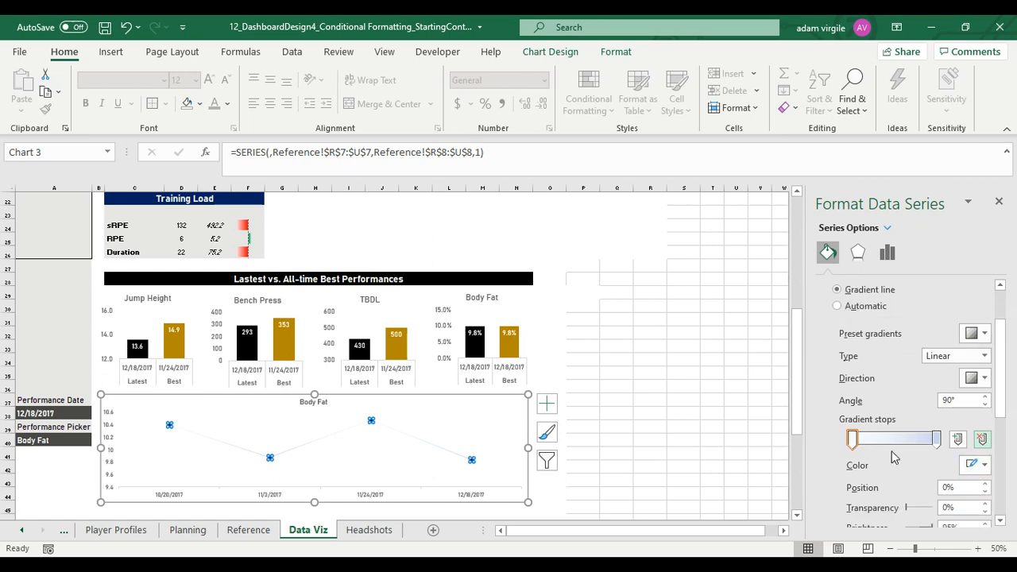
left_click(977, 465)
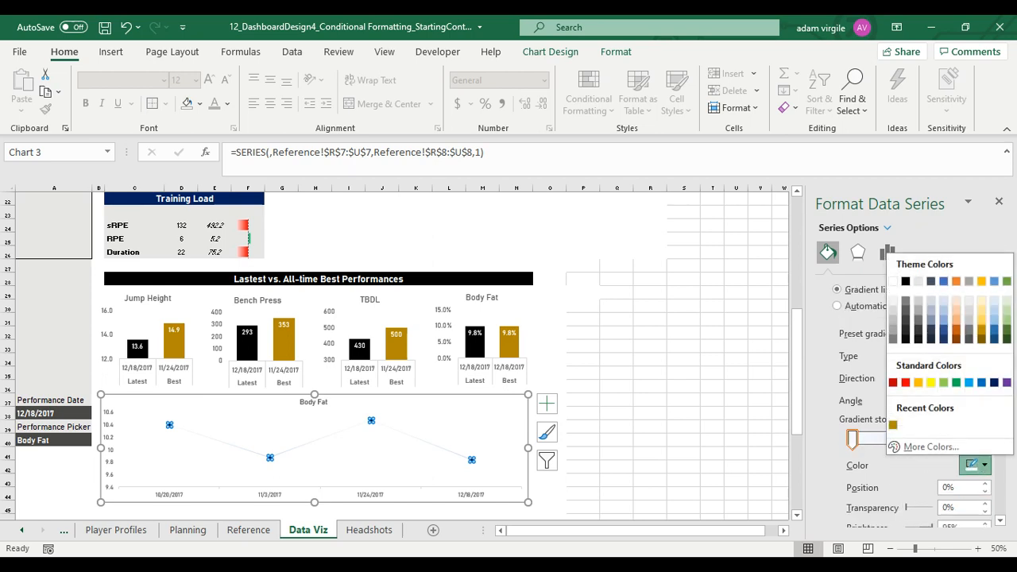
left_click(906, 282)
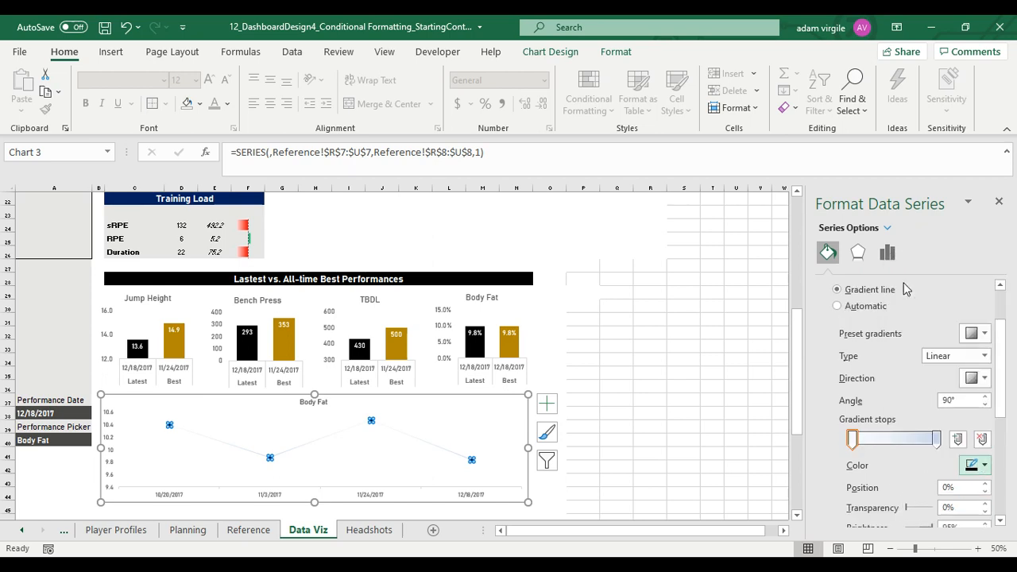
left_click(935, 442)
left_click(975, 464)
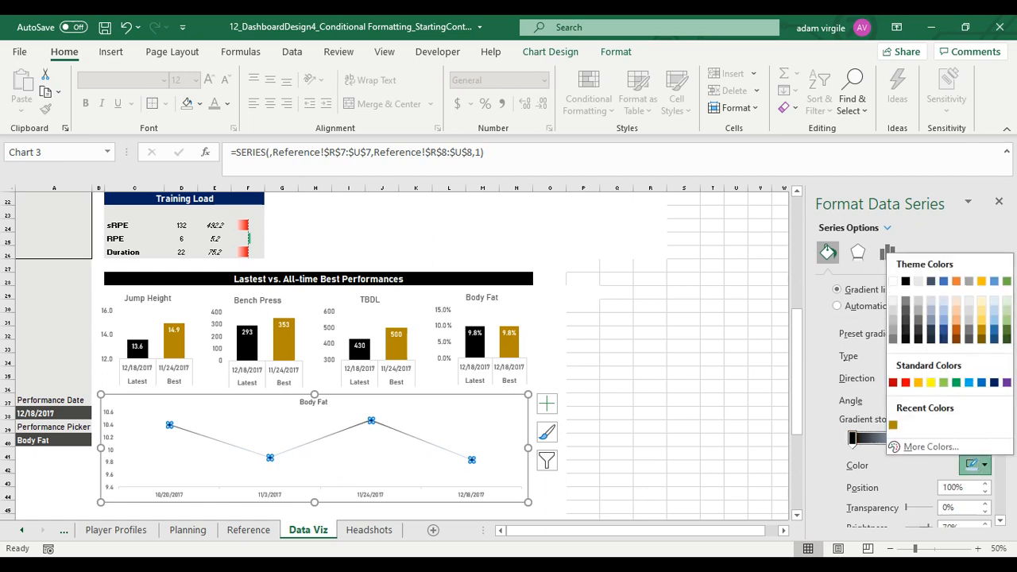
left_click(893, 425)
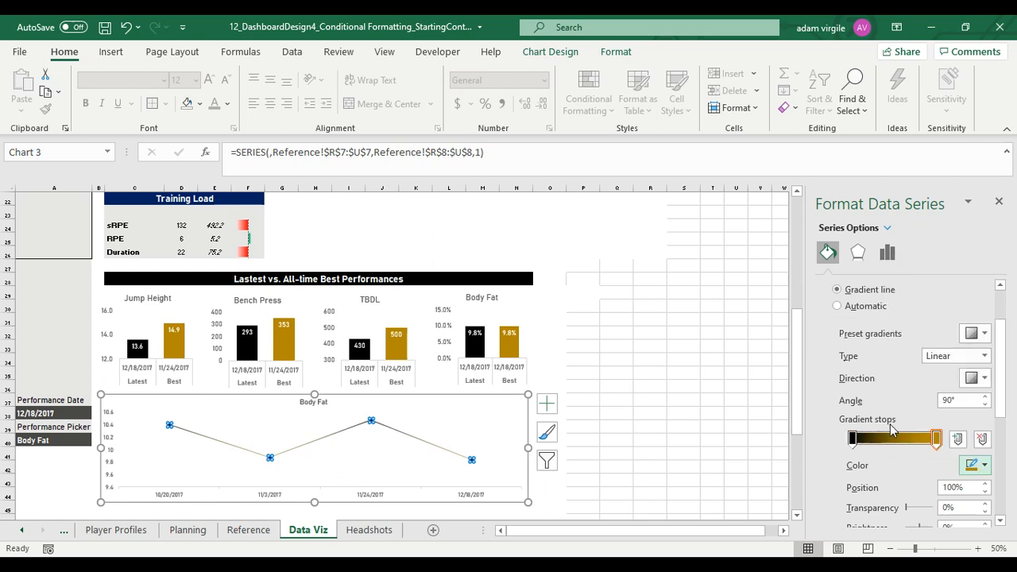
Set the brightness of the line series' black gradient stop at position 0% to 0%
left_click(483, 410)
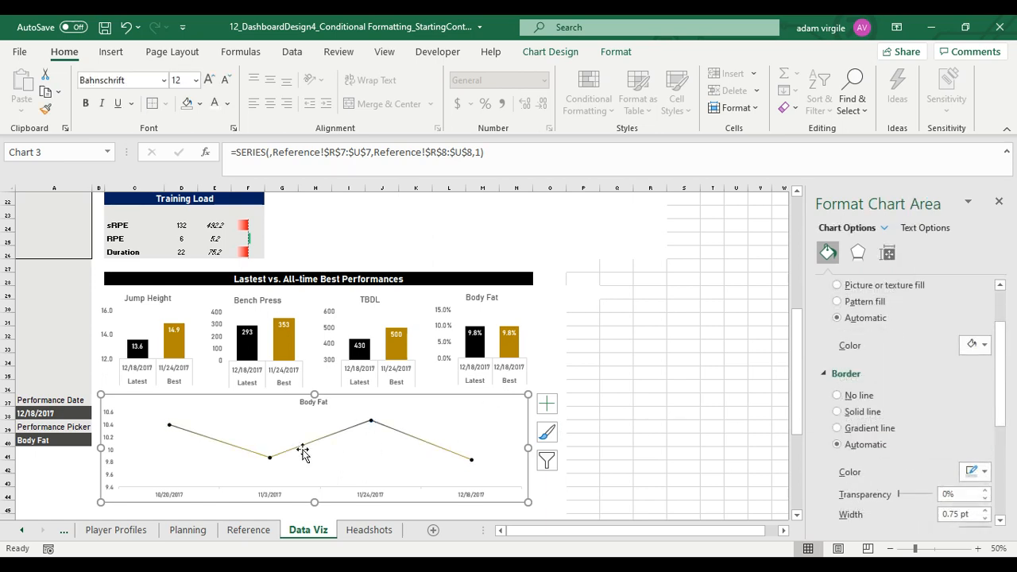
left_click(375, 426)
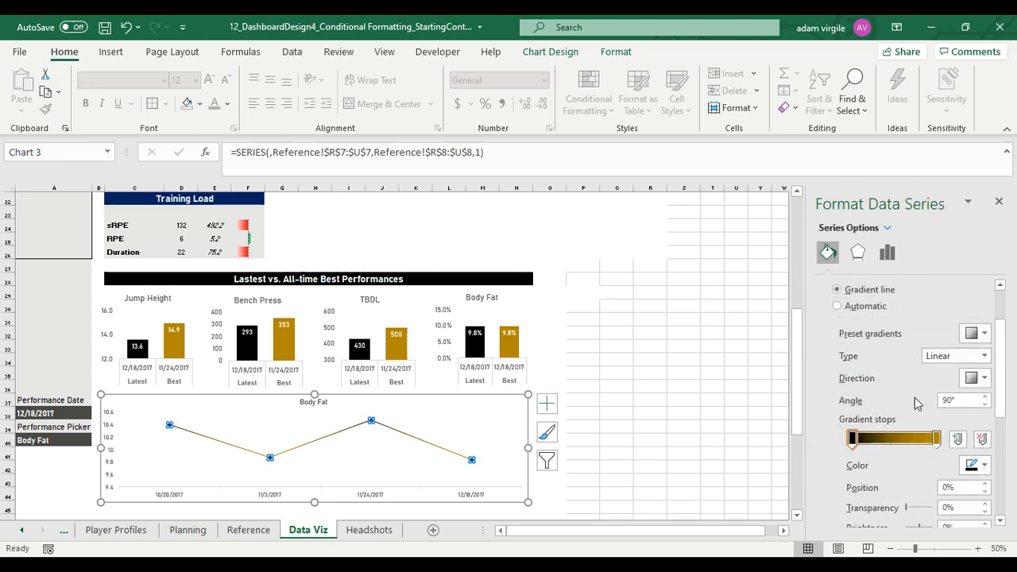
scroll(928, 389, "down", 3)
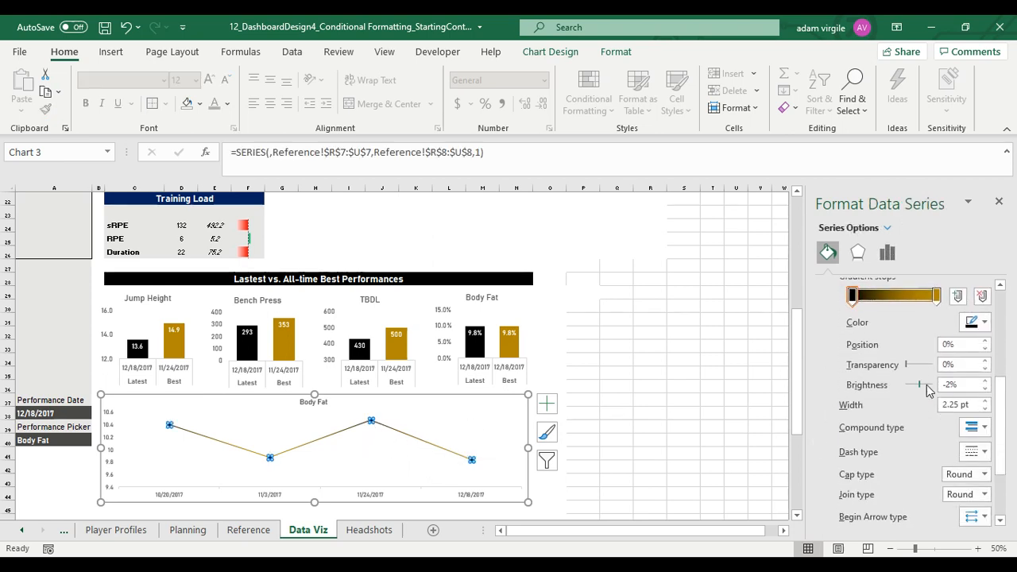
scroll(925, 394, "up", 1)
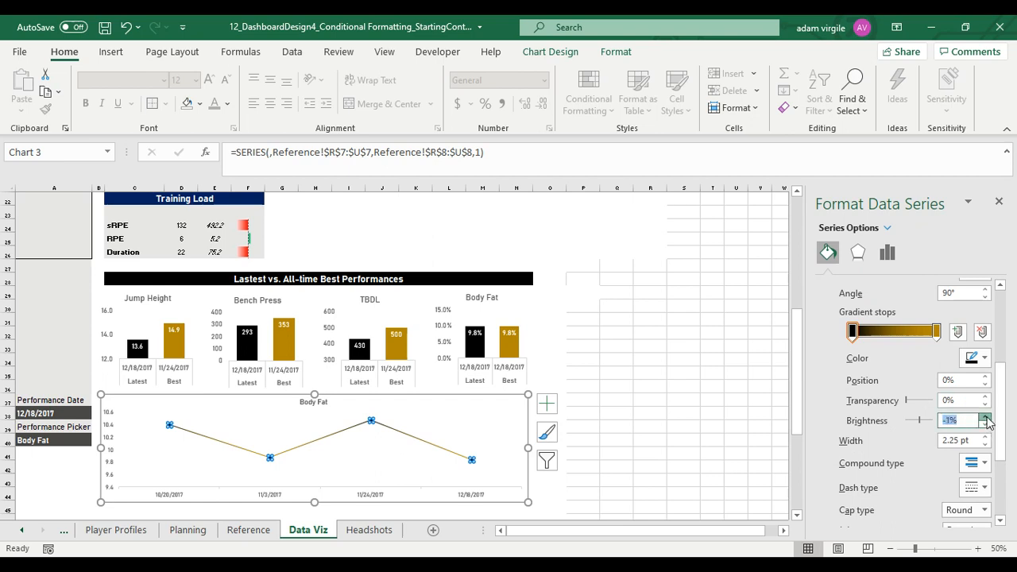
left_click(759, 370)
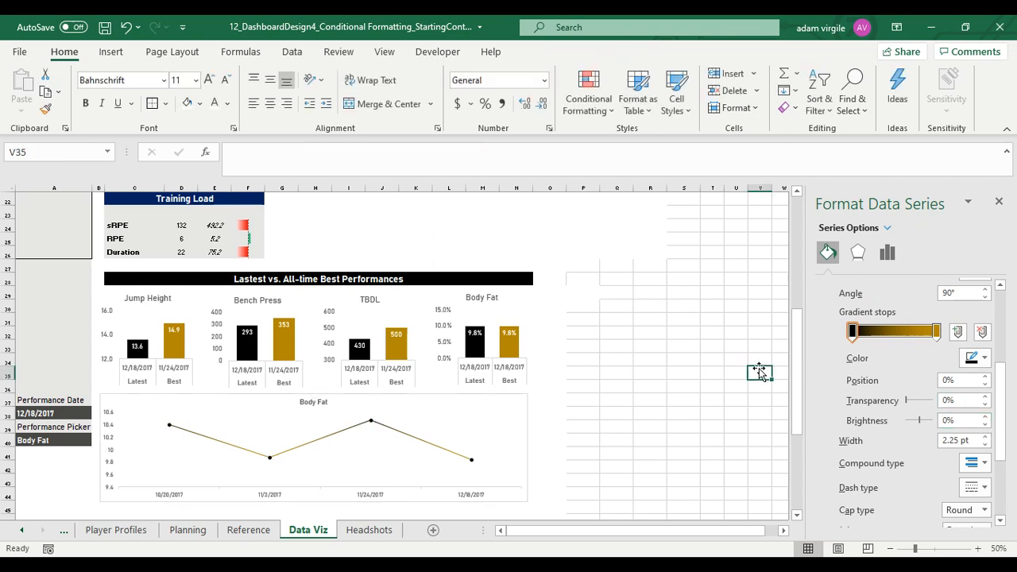
Turn on the smoothed line option for the line chart's data series
left_click(372, 421)
left_click(828, 252)
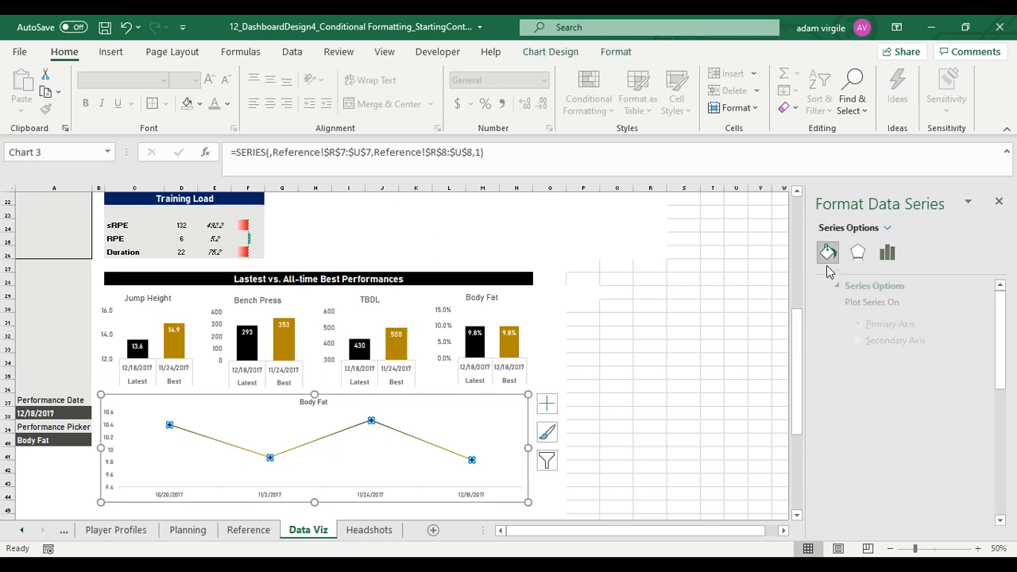
scroll(911, 354, "down", 3)
scroll(898, 397, "down", 4)
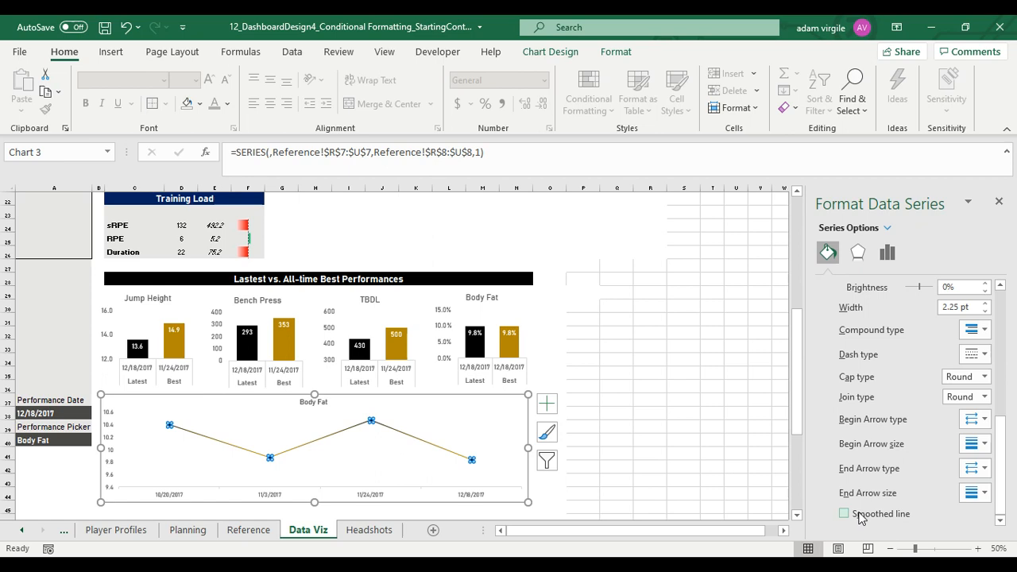
left_click(418, 410)
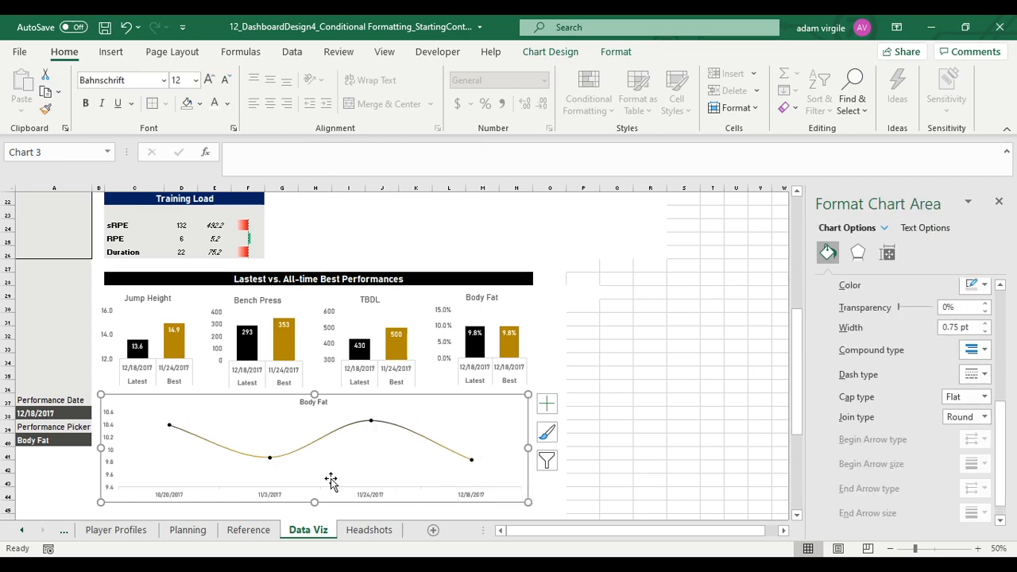
Set the line series' built-in round marker size to 9
left_click(471, 461)
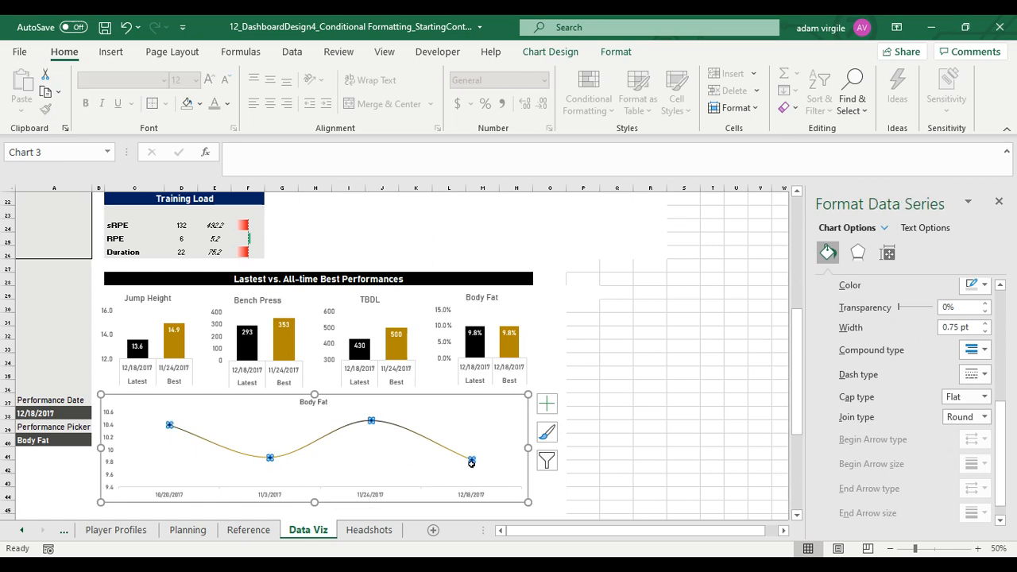
right_click(471, 461)
left_click(526, 452)
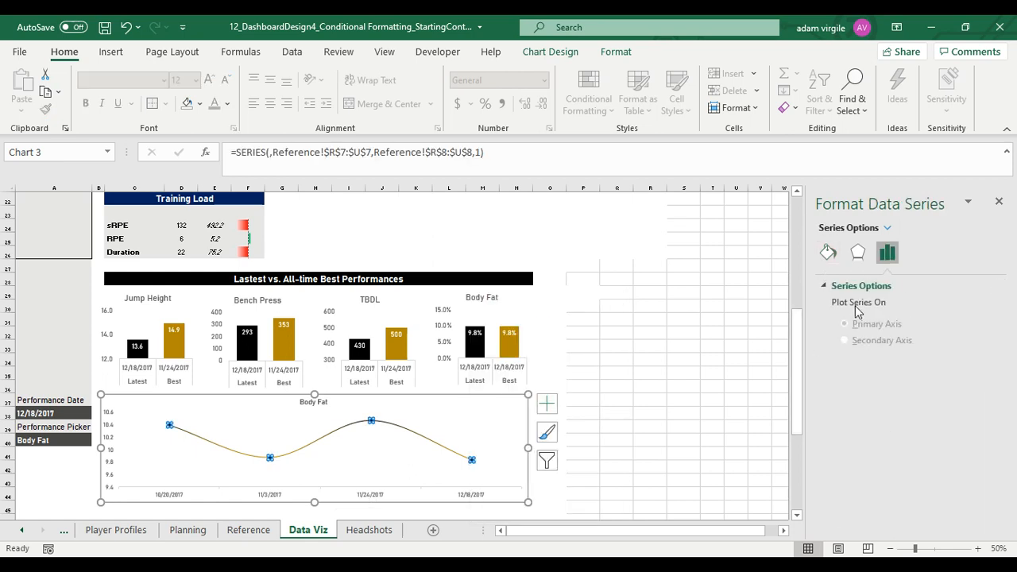
left_click(828, 251)
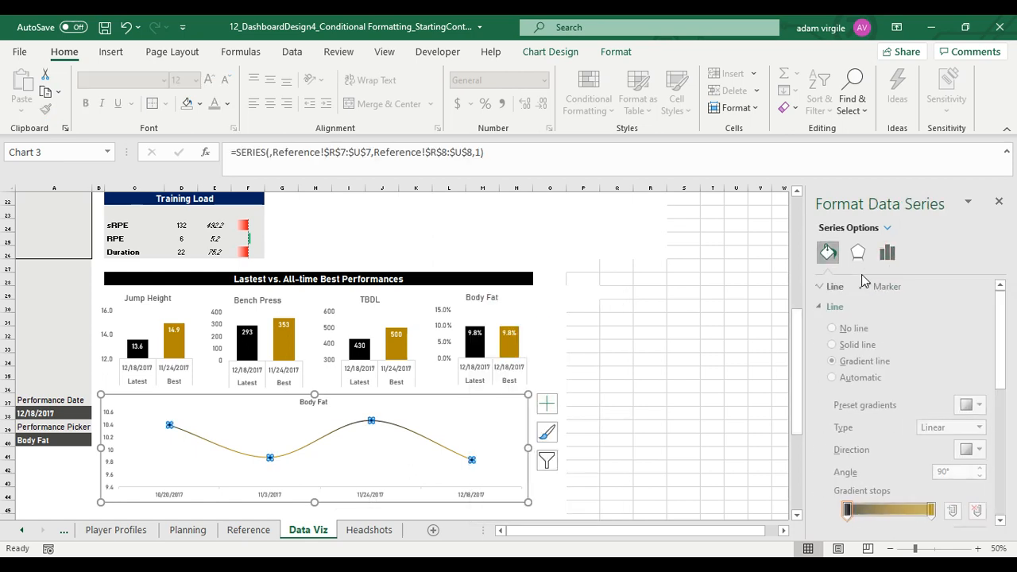
left_click(886, 286)
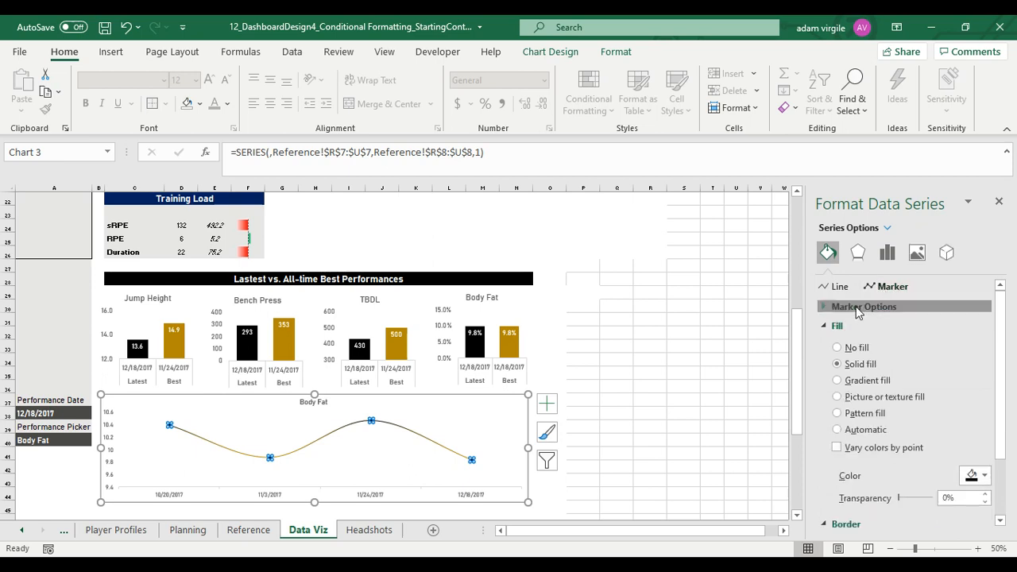
left_click(863, 305)
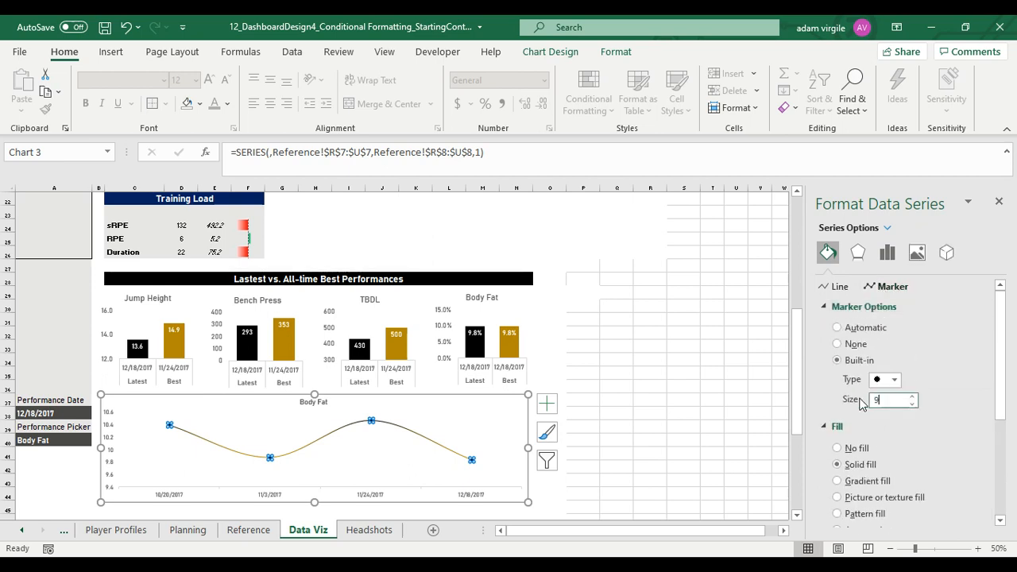
type("9")
left_click(494, 403)
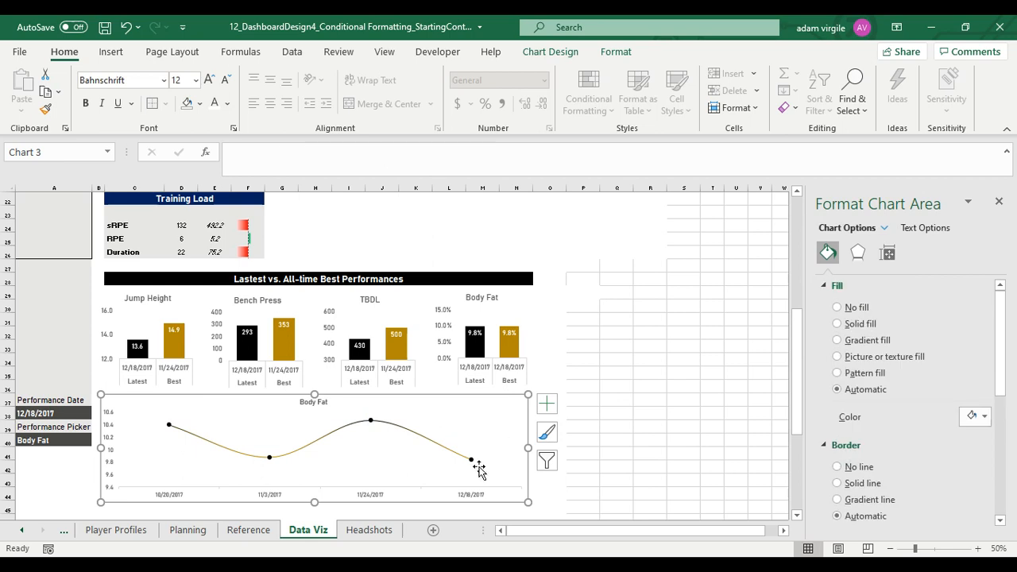
Fill the blank cells A41:A44 beneath the Performance Picker with the filter column's light gray
left_click(53, 440)
scroll(60, 414, "down", 1)
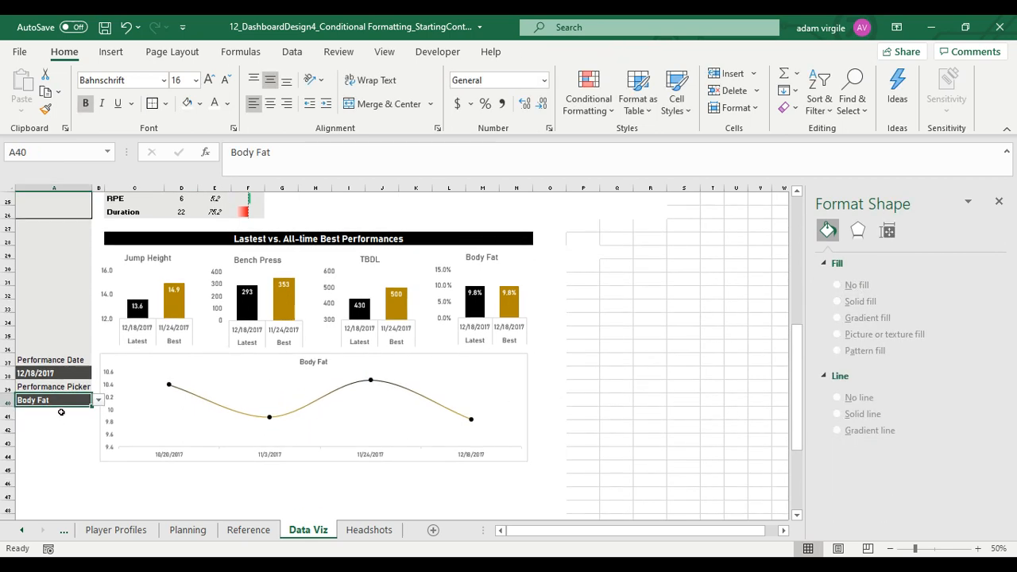
left_click_drag(61, 411, 64, 456)
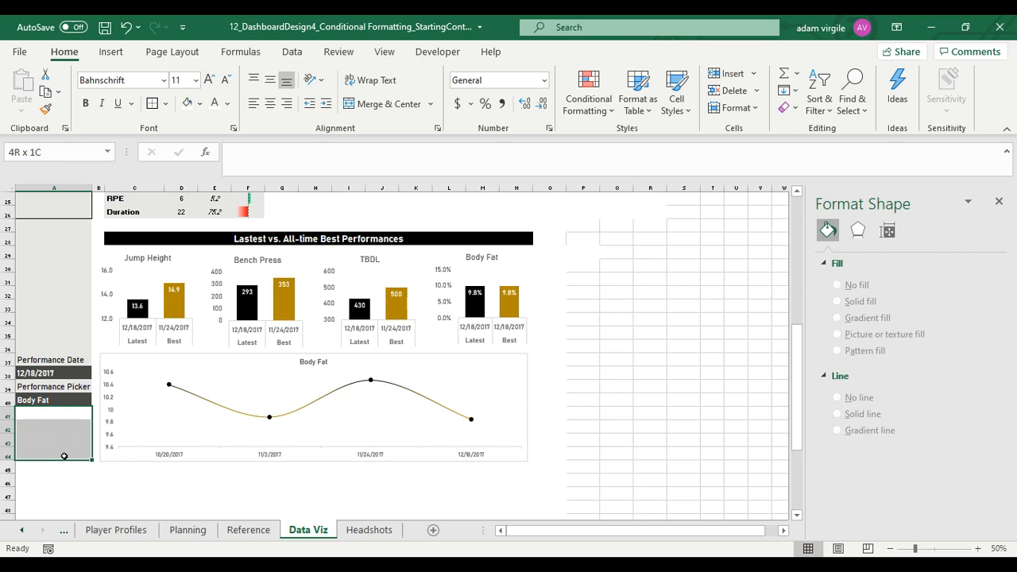
left_click(201, 105)
left_click(212, 146)
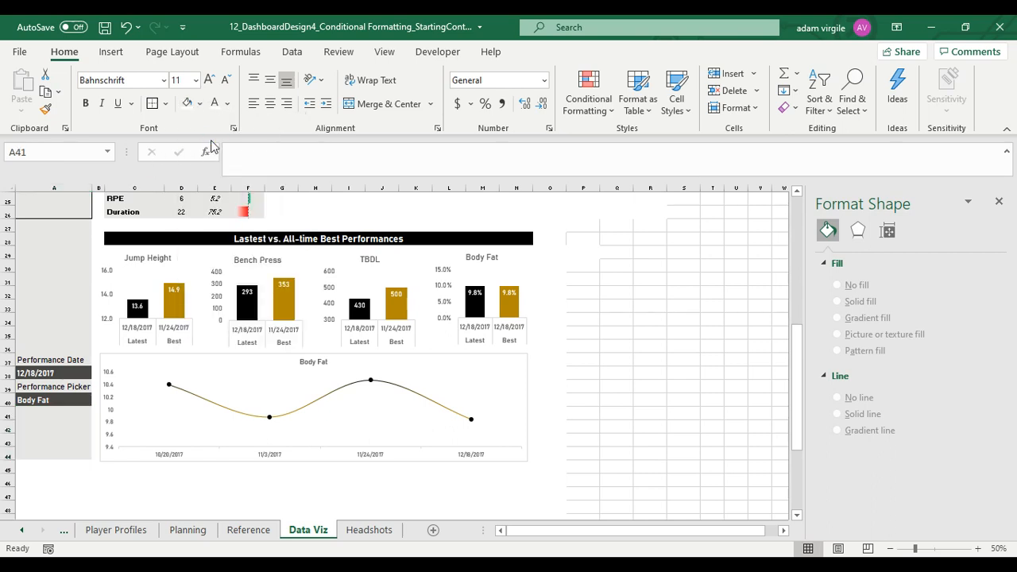
Move the Performance Picker label and its selection cell down one row to A40:A41, and fill vacated A39 with light gray
left_click_drag(73, 358, 60, 450)
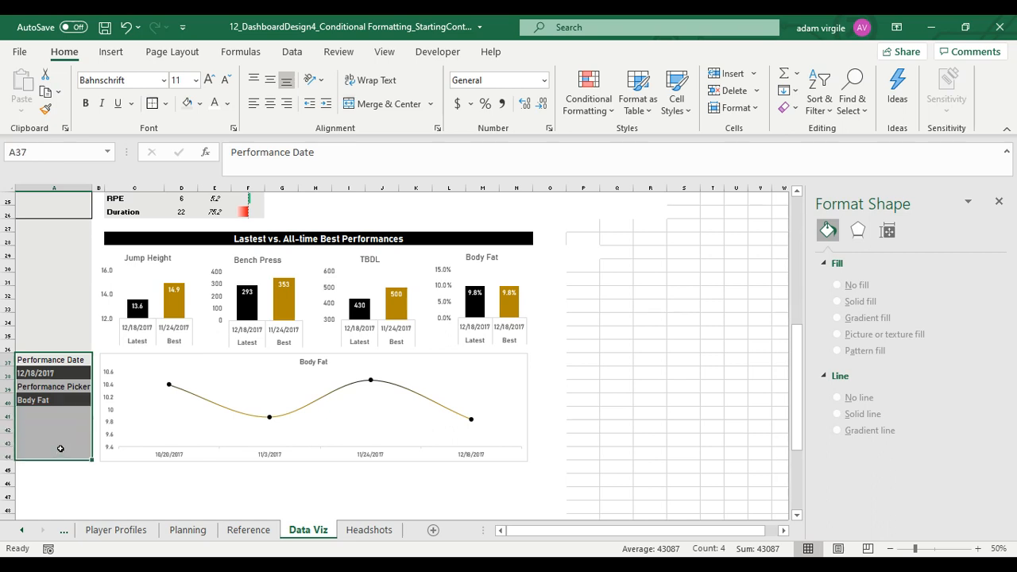
left_click_drag(64, 386, 47, 417)
left_click(54, 386)
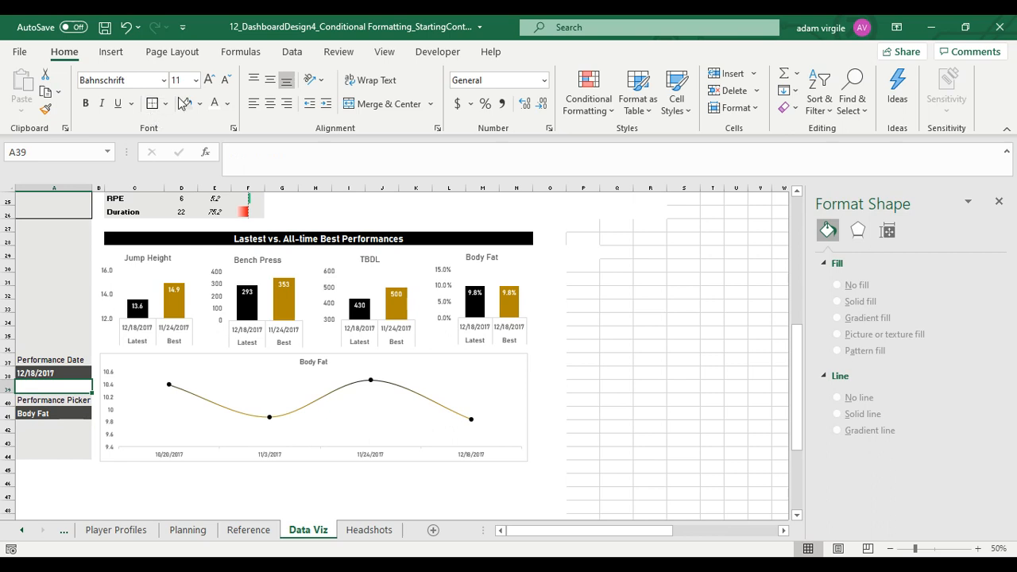
left_click(54, 318)
Add an outside border around the performance filter cells A37:A44
left_click_drag(60, 359, 62, 106)
left_click(154, 106)
left_click(84, 409)
Apply thick outside borders around the whole filter column from A3 to A44
left_click_drag(65, 195, 65, 219)
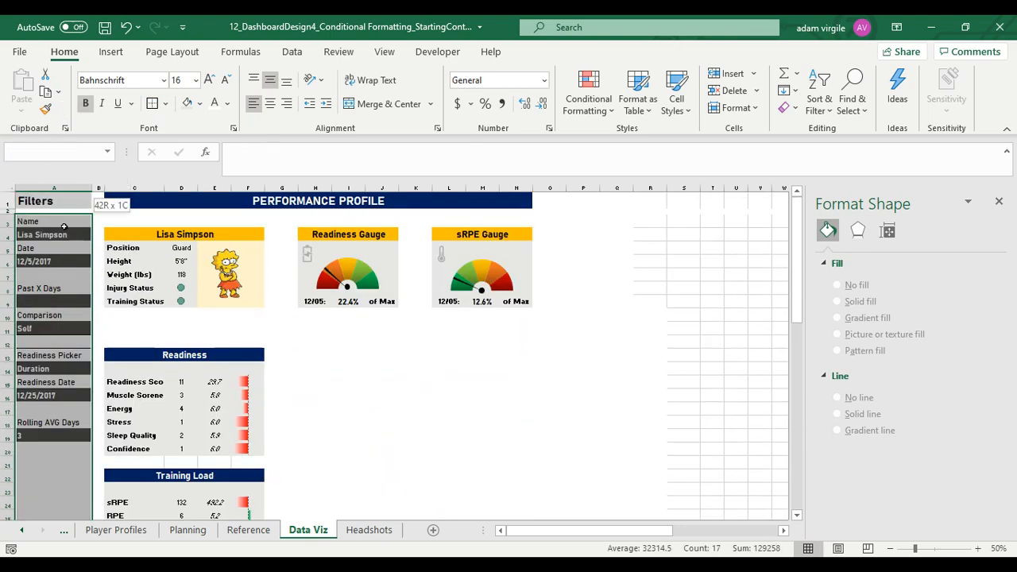
left_click(165, 104)
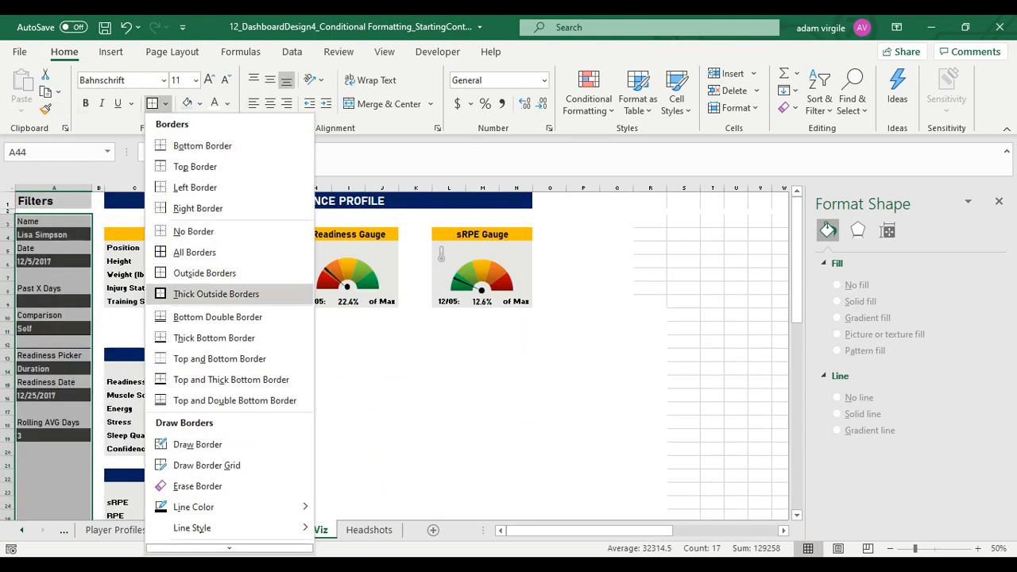
left_click(215, 294)
scroll(425, 380, "down", 1)
left_click(462, 384)
Widen column A slightly
scroll(540, 364, "up", 2)
scroll(541, 363, "up", 7)
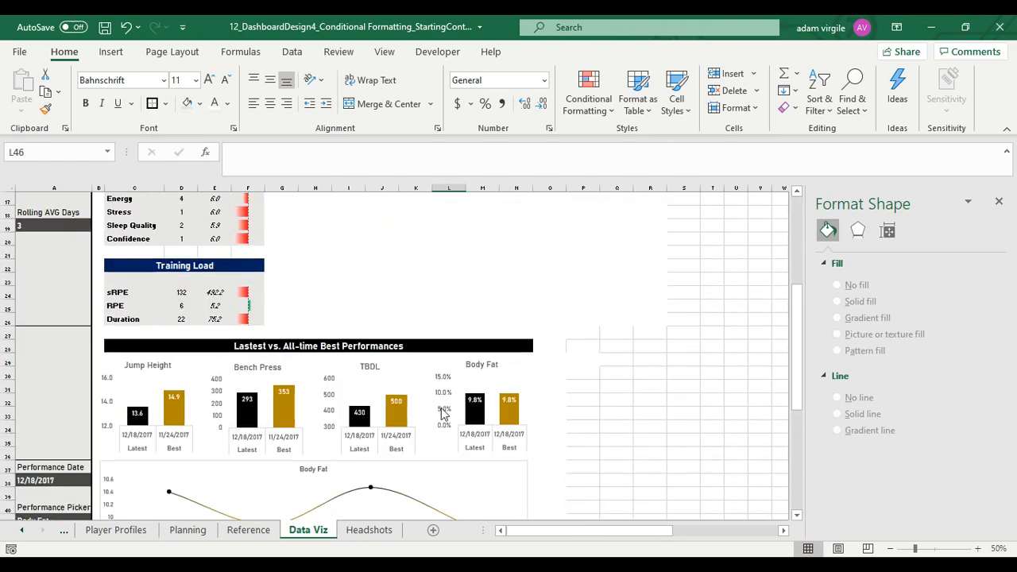
left_click_drag(94, 185, 101, 186)
scroll(395, 352, "up", 1)
scroll(395, 354, "down", 5)
scroll(394, 356, "down", 1)
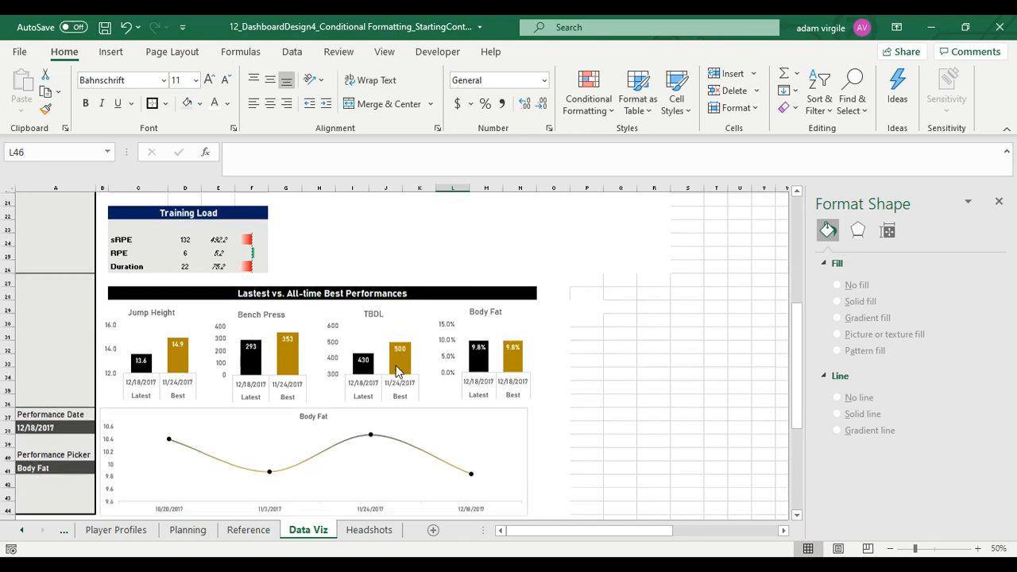
Zoom the worksheet to 80% and close the formatting pane
left_click(47, 452)
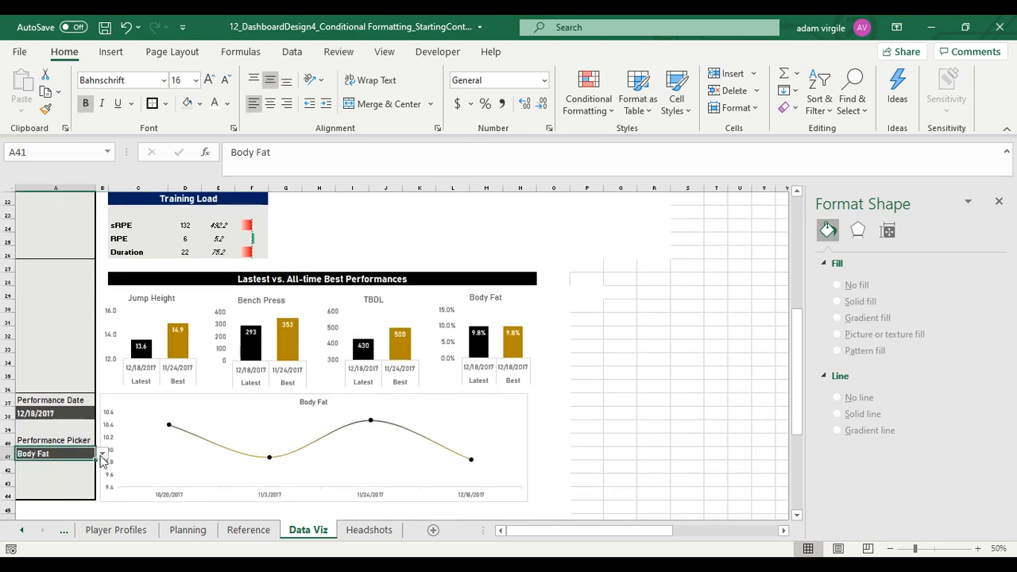
left_click(102, 453)
key("Escape")
left_click(976, 548)
left_click(976, 548)
left_click(976, 547)
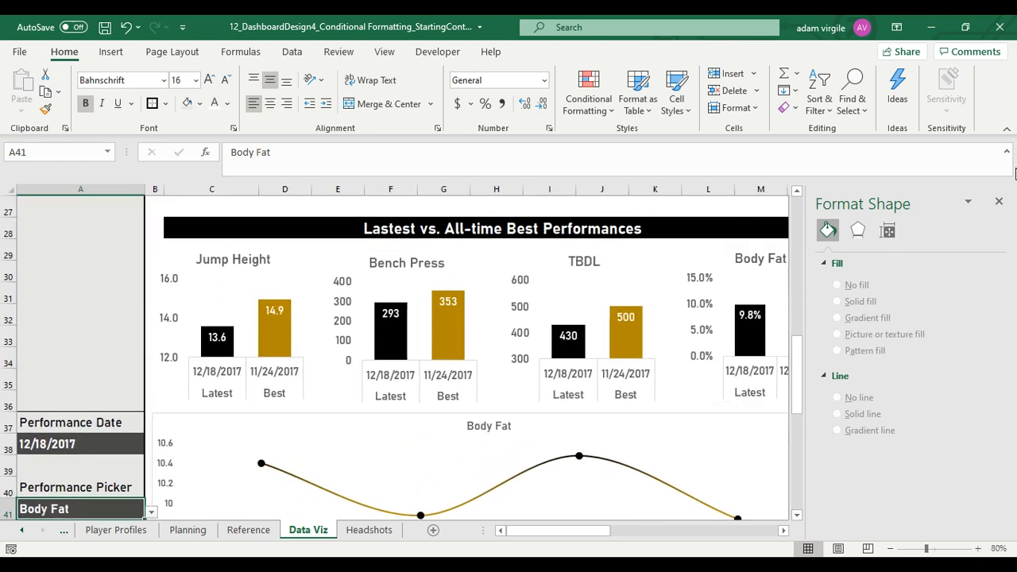
scroll(842, 326, "down", 2)
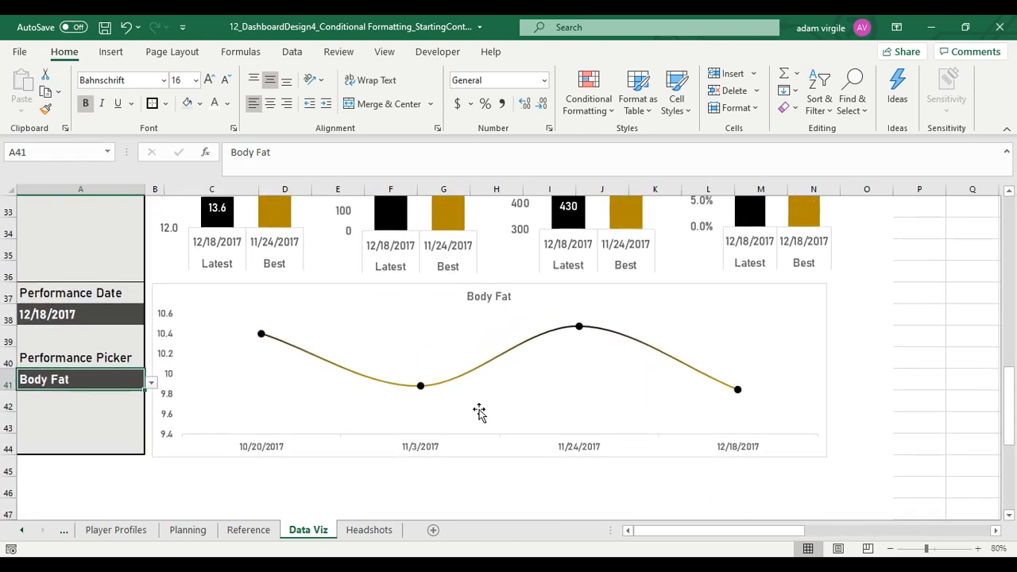
Test the Performance Picker in A41 with Bench Press and TrapBar DL, ending on Jump Height
left_click(150, 382)
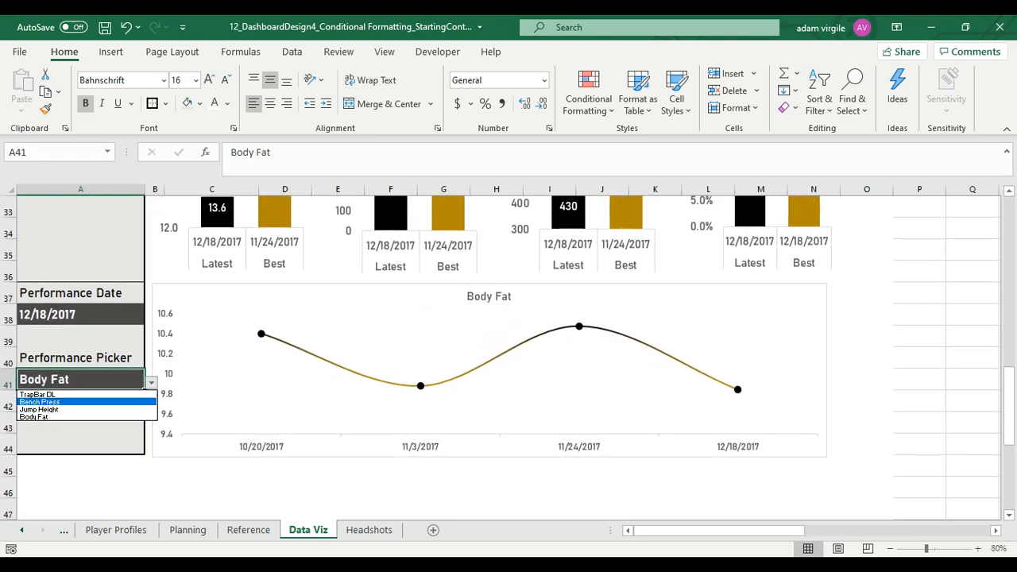
key("Escape")
left_click(128, 407)
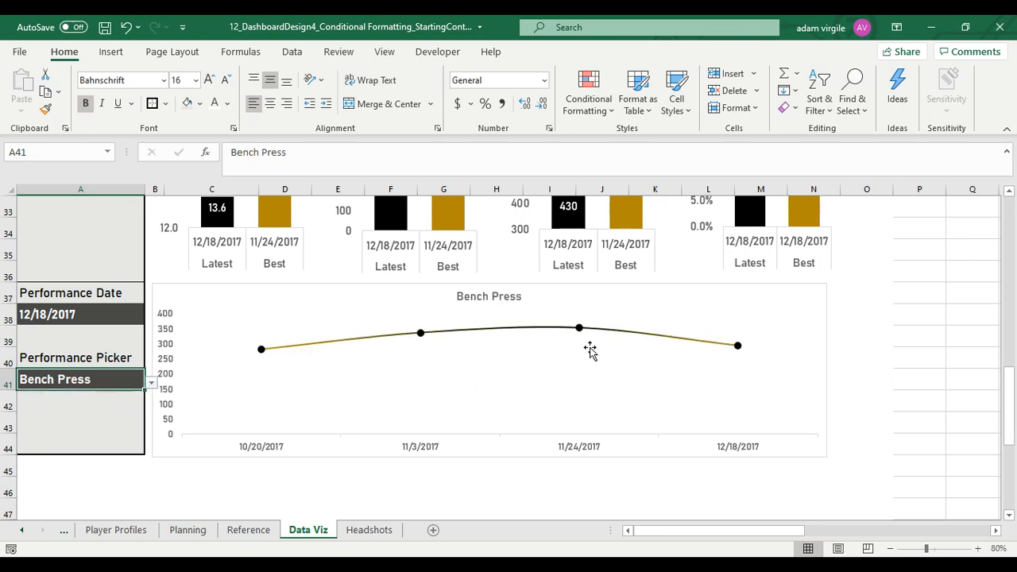
left_click(150, 384)
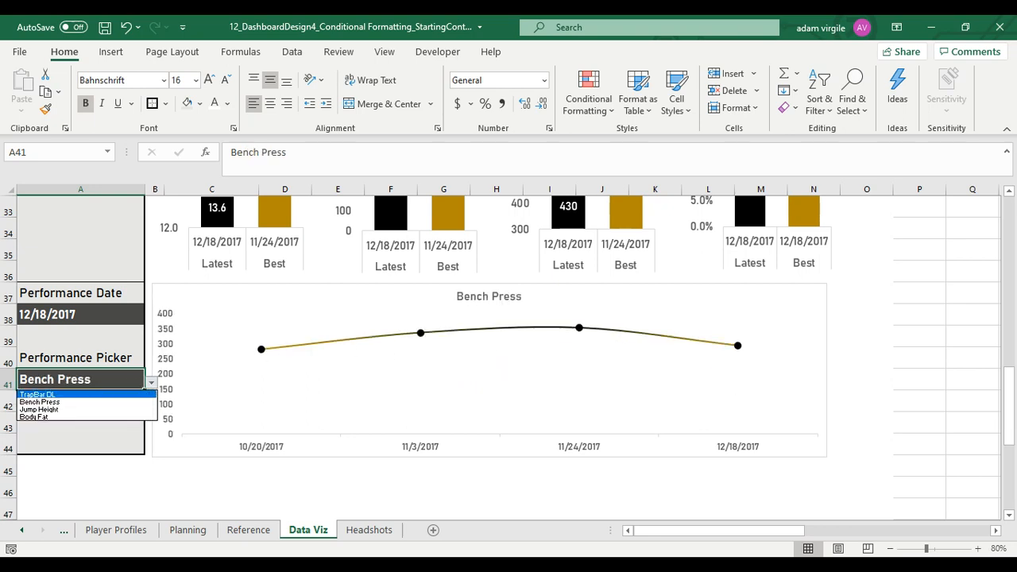
left_click(137, 395)
left_click(150, 383)
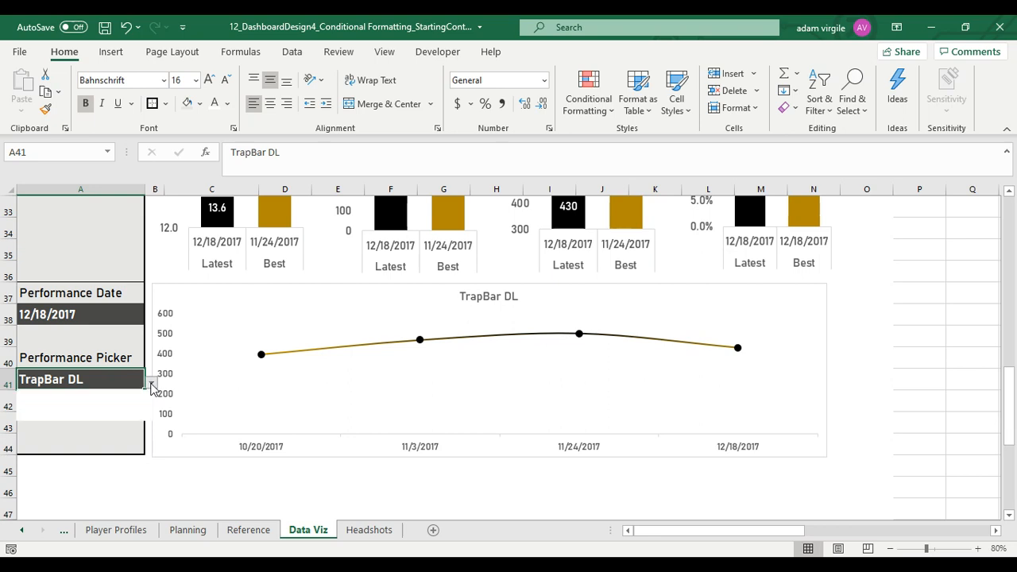
left_click(128, 405)
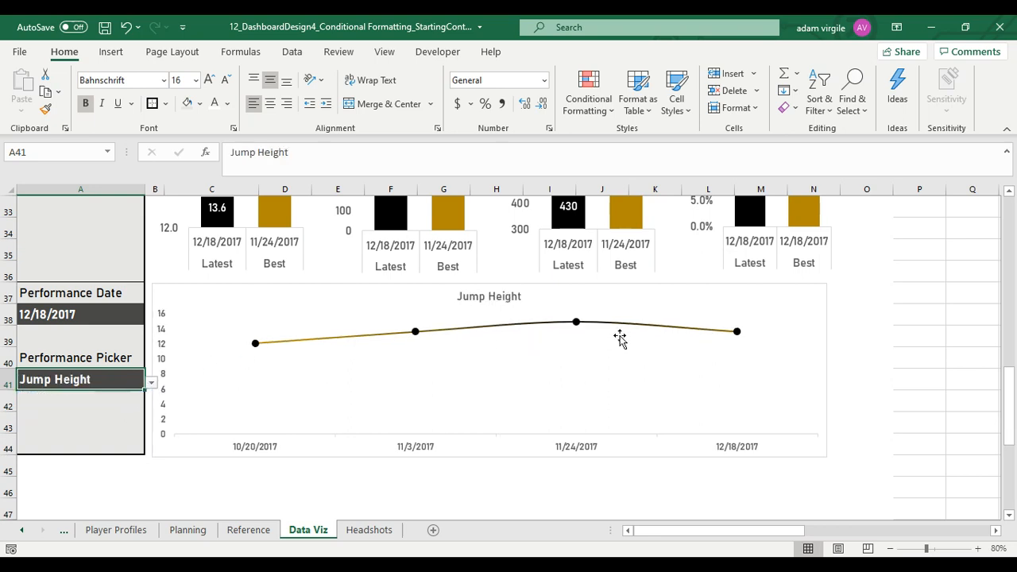
scroll(683, 343, "up", 1)
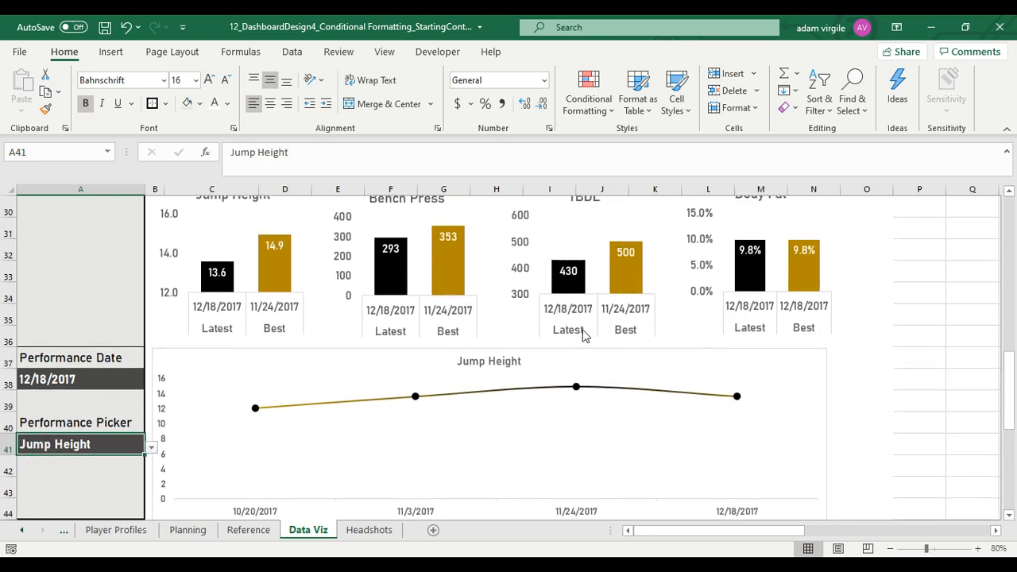
scroll(582, 335, "up", 2)
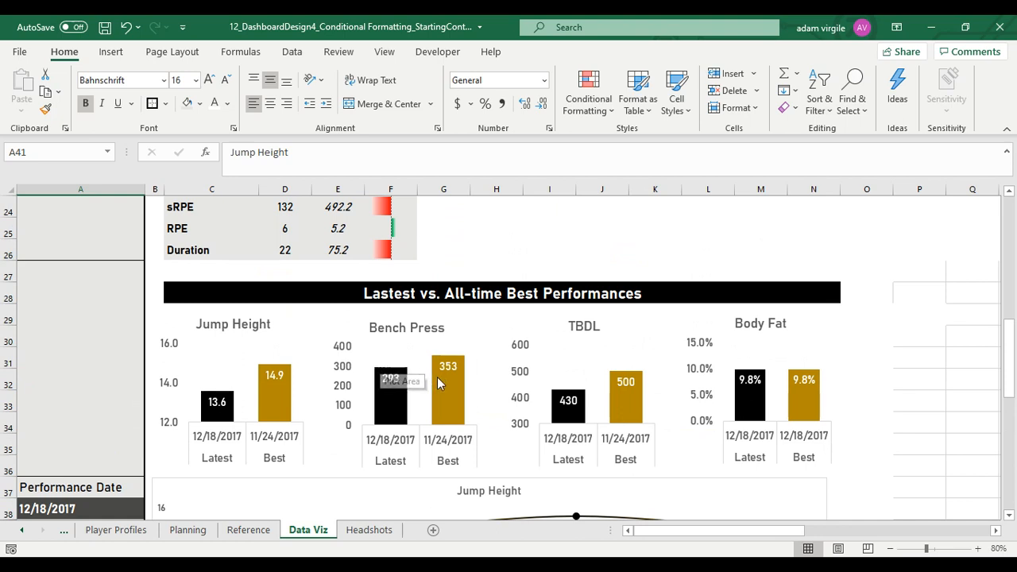
scroll(437, 383, "down", 1)
left_click(487, 426)
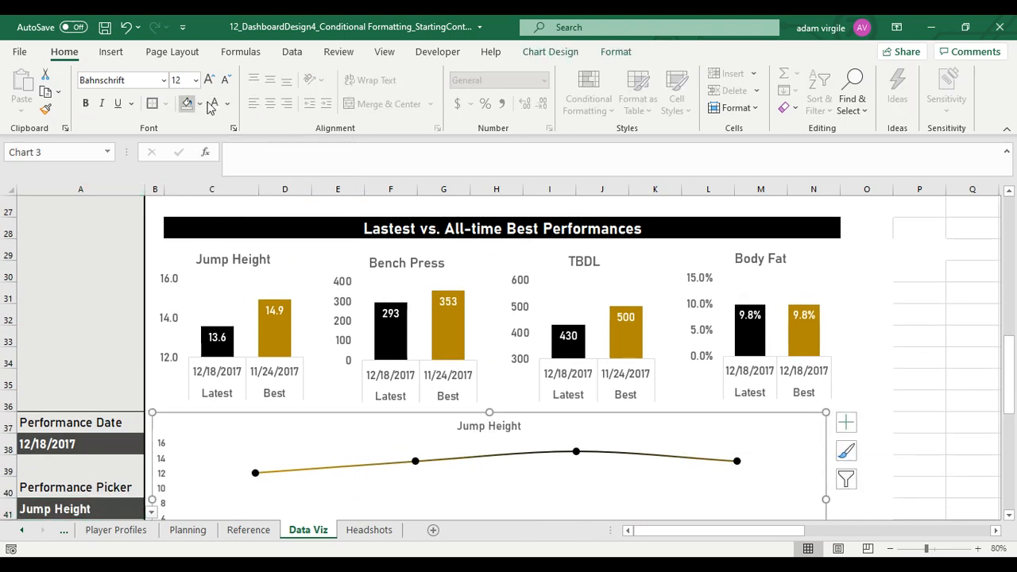
right_click(427, 417)
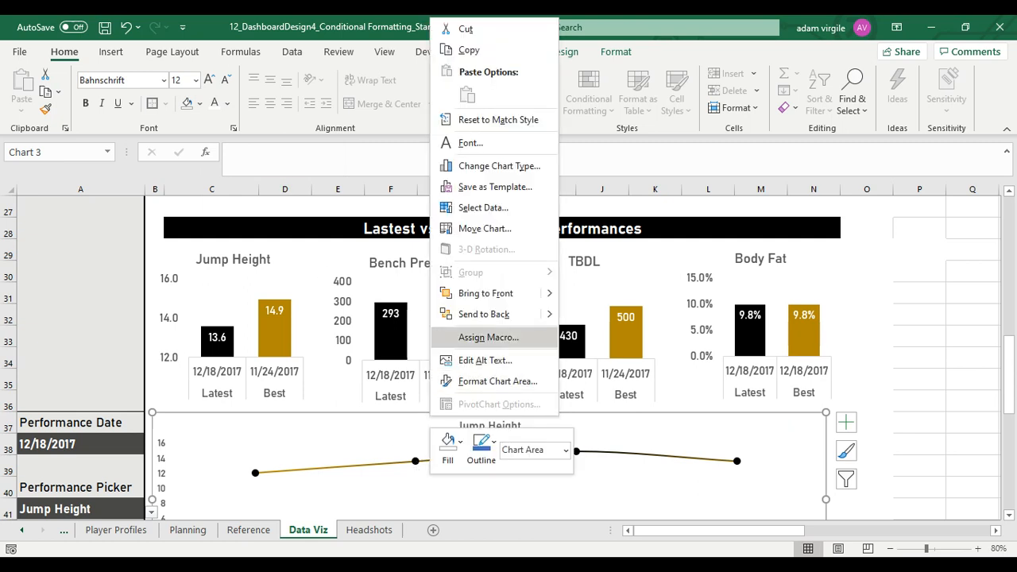
left_click(497, 381)
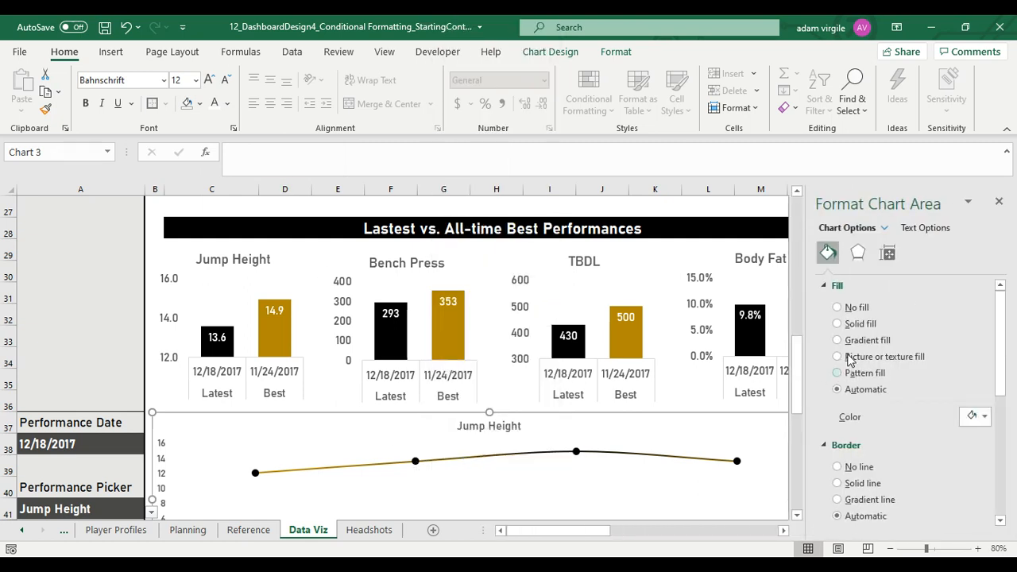
left_click(717, 386)
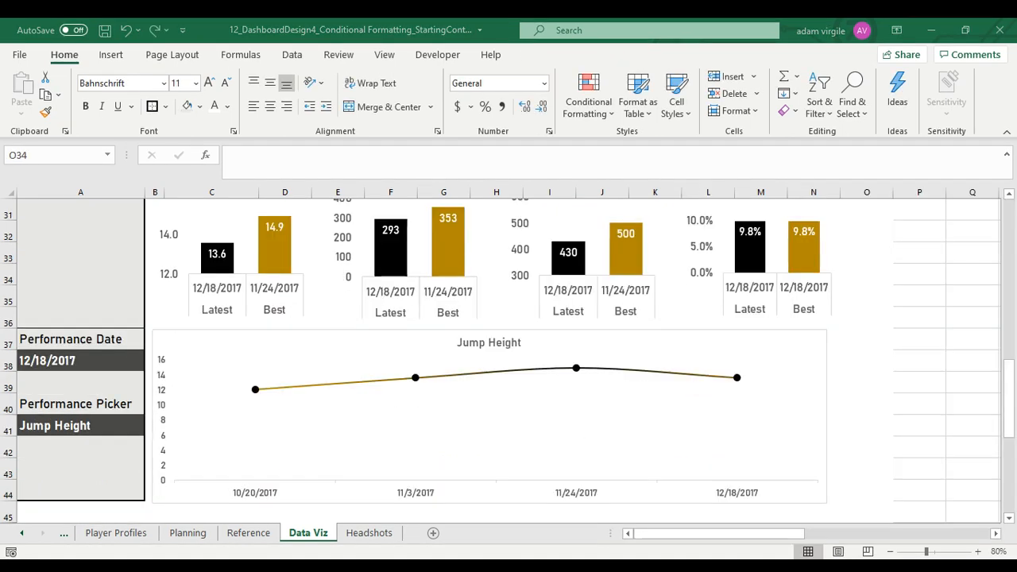
Give the Jump Height history line chart no border line and no fill, and close the formatting pane
left_click(589, 336)
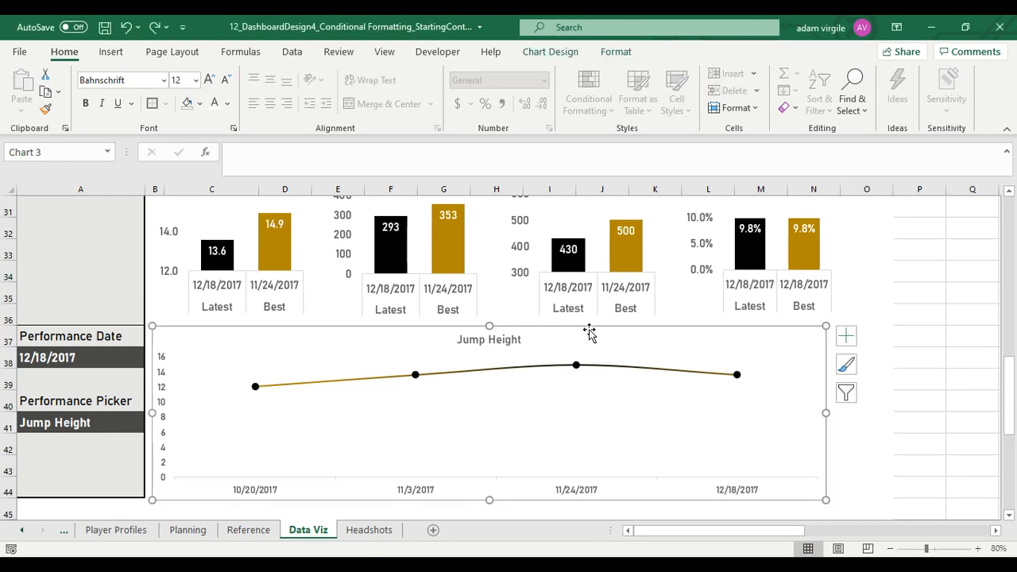
right_click(593, 329)
left_click(644, 520)
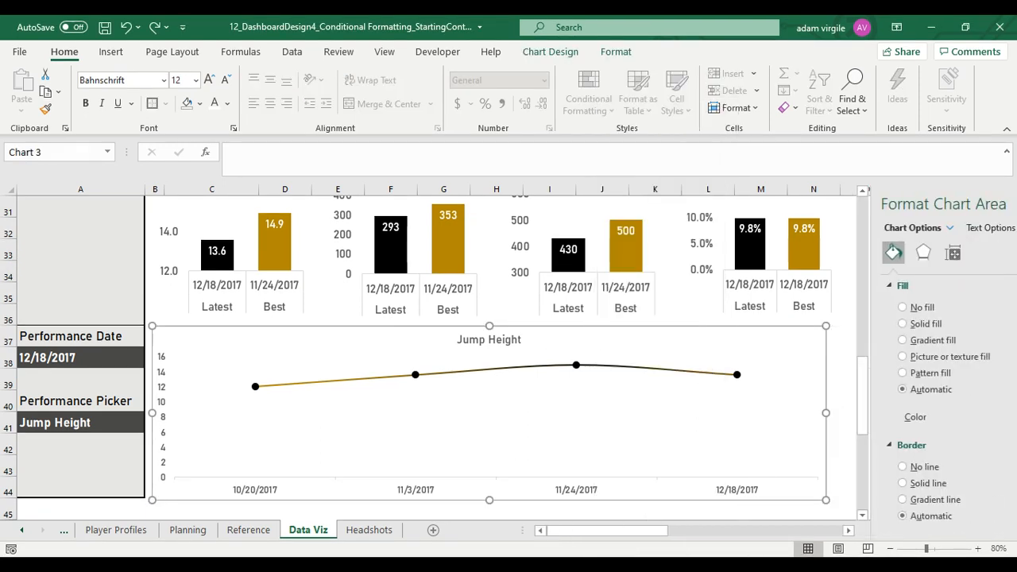
left_click(858, 466)
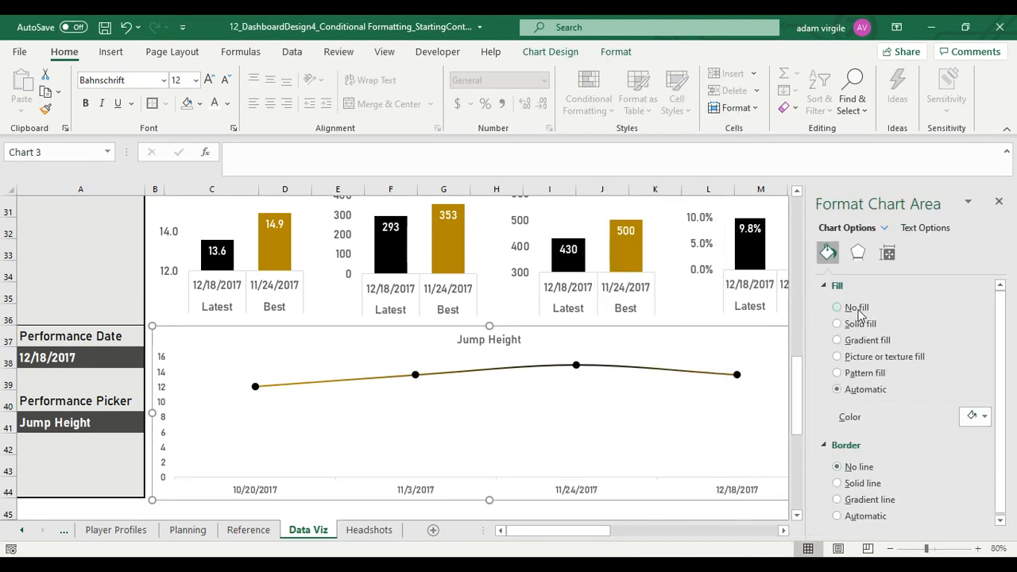
left_click(857, 310)
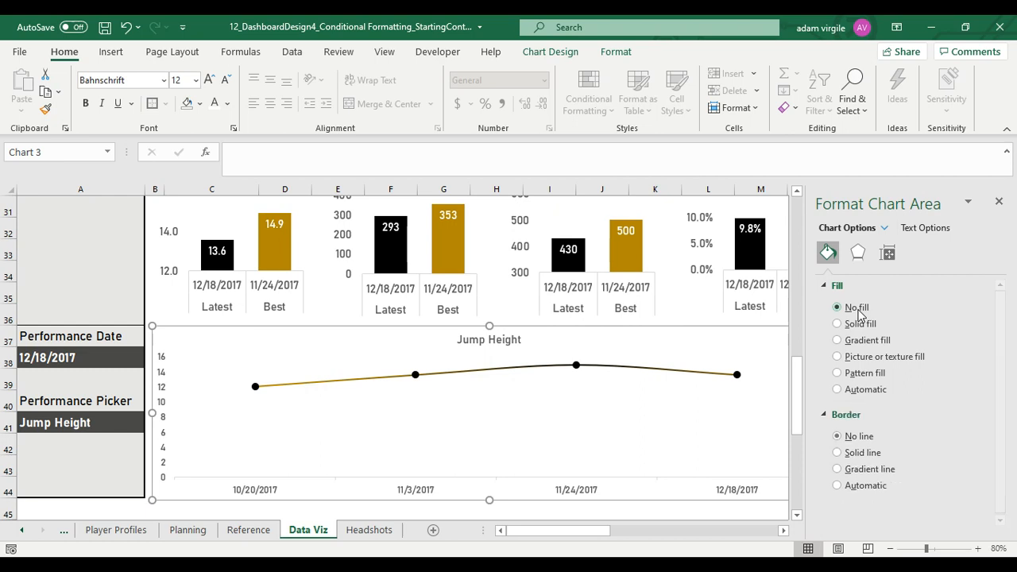
left_click(1001, 209)
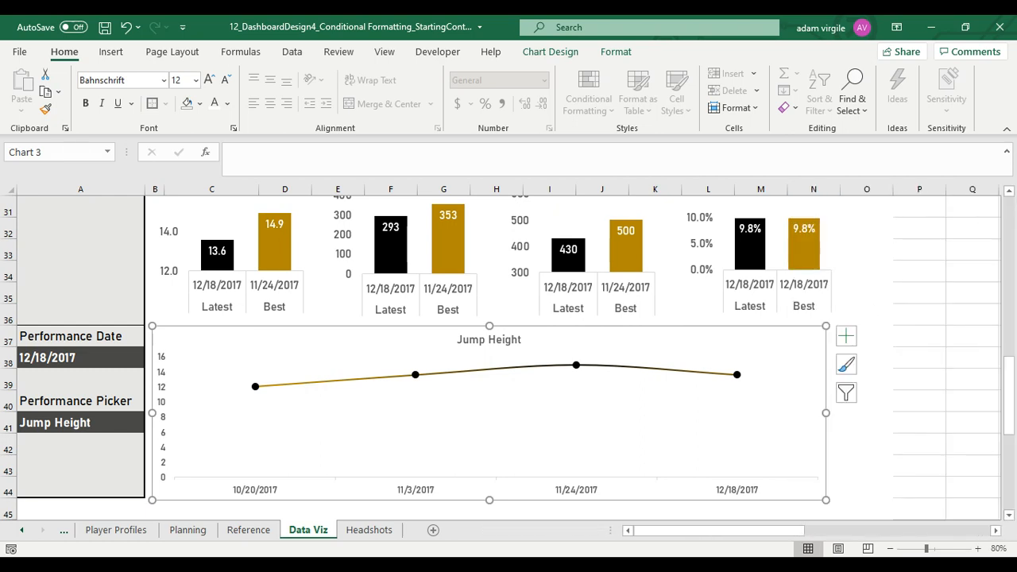
Fill the range C29:N44 behind the performance charts with the light gray background colour
scroll(846, 407, "up", 3)
left_click(191, 347)
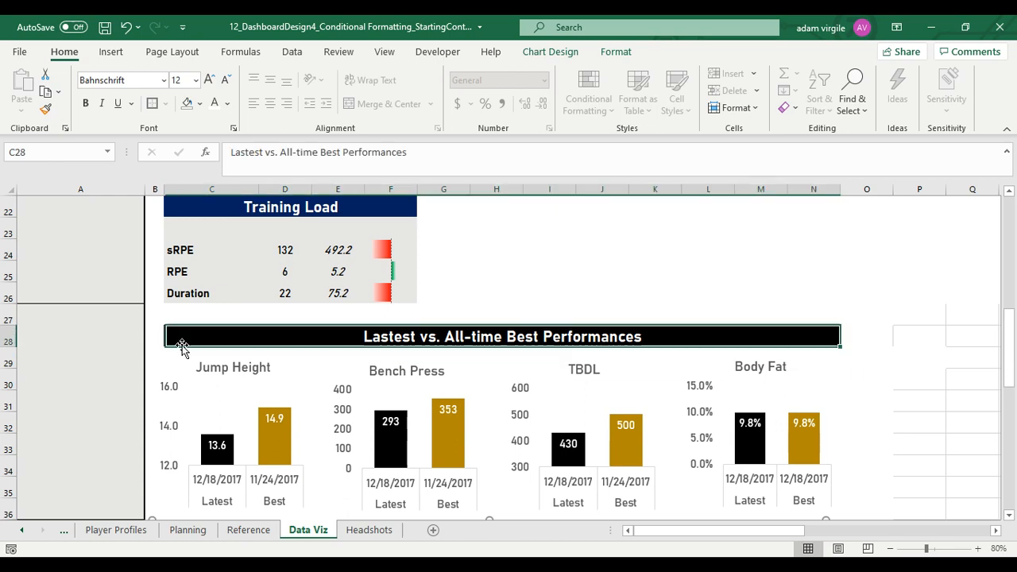
key("Down")
key("shift+Right")
key("shift+Right")
key("shift+Right")
key("shift+Right")
key("shift+Right")
key("shift+Right")
key("shift+Right")
key("shift+Right")
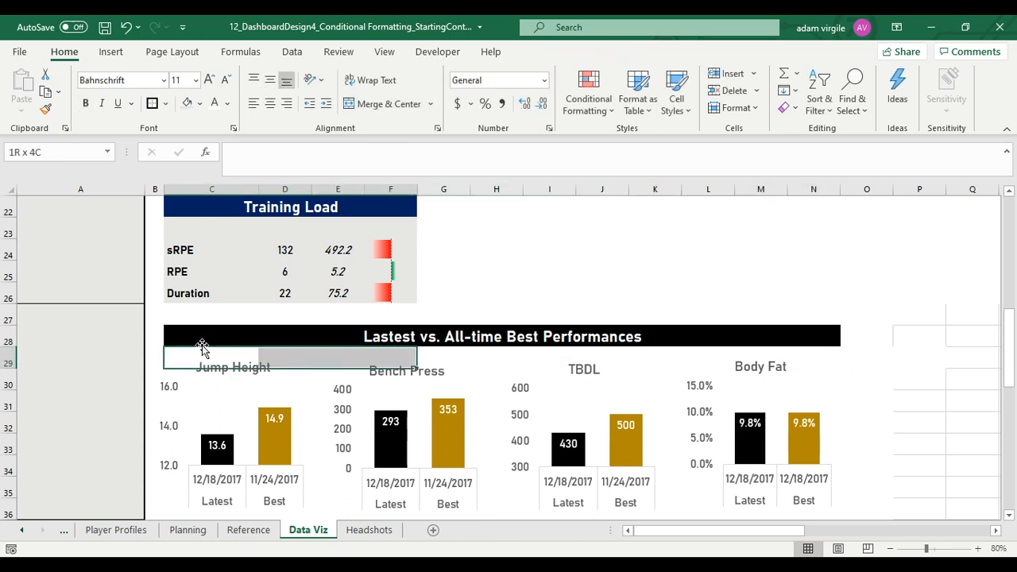
key("Left")
key("Right")
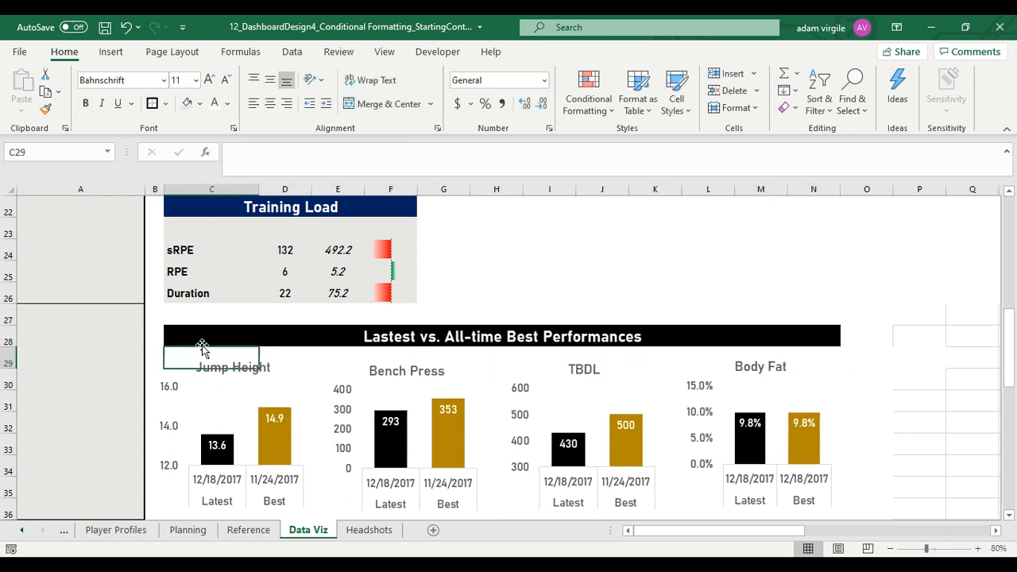
key("shift+Right")
key("shift+Right")
key("shift+Right")
key("shift+Right")
key("shift+Right")
key("shift+Right")
key("shift+Right")
key("shift+Right")
key("shift+Right")
key("shift+Right")
key("shift+Right")
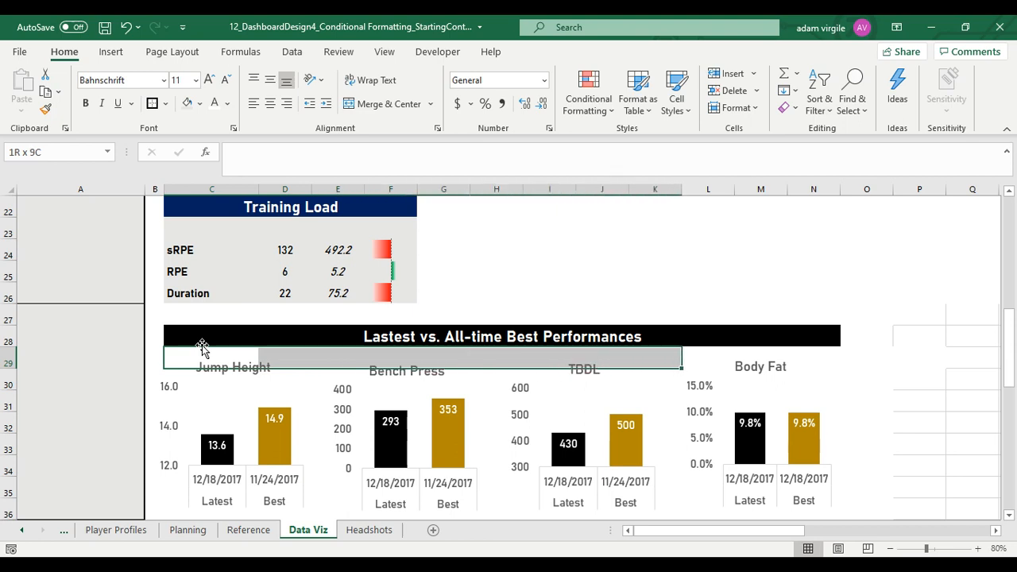
key("shift+Down")
key("shift+Down")
key("shift+Down")
key("shift+Down")
key("shift+Down")
key("shift+Down")
key("shift+Down")
key("shift+Down")
key("shift+Down")
key("shift+Down")
key("shift+Down")
key("shift+Down")
key("shift+Down")
key("shift+Down")
key("shift+Down")
key("shift+Down")
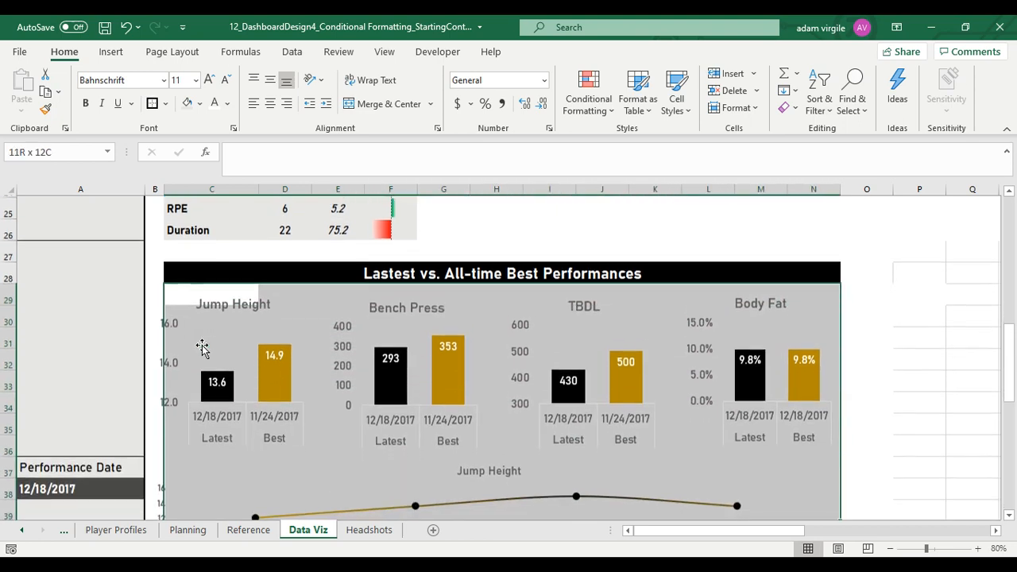
key("shift+Up")
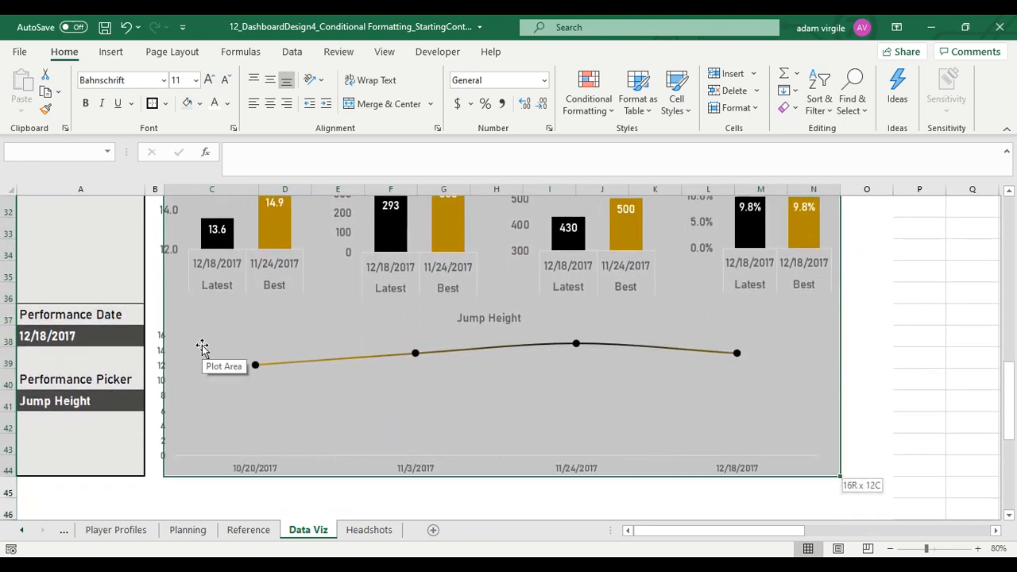
scroll(389, 363, "up", 3)
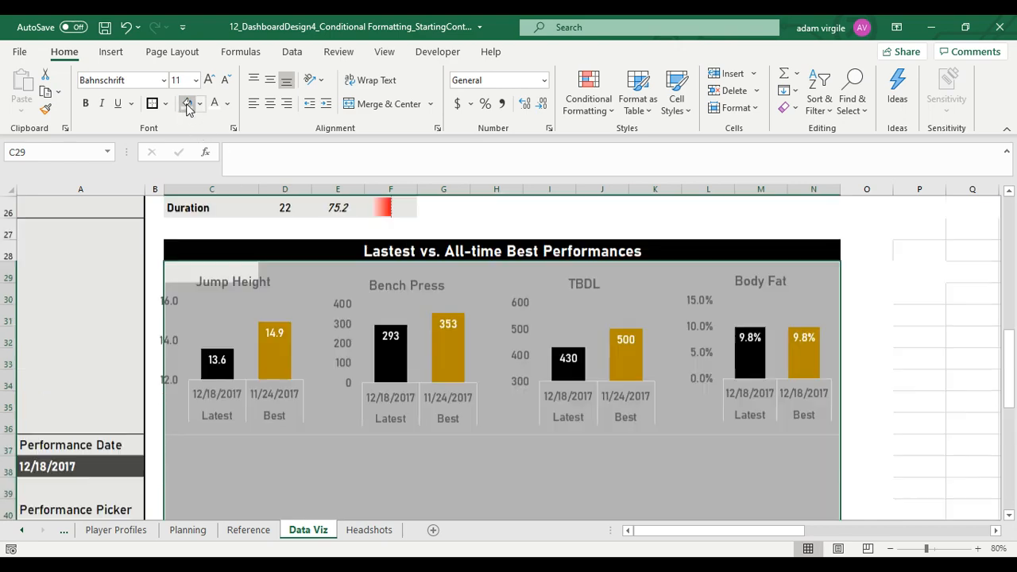
left_click(561, 336)
Move the Jump Height line chart right to line up with the gray panel in columns C to N, and lower its top edge slightly
scroll(561, 358, "up", 7)
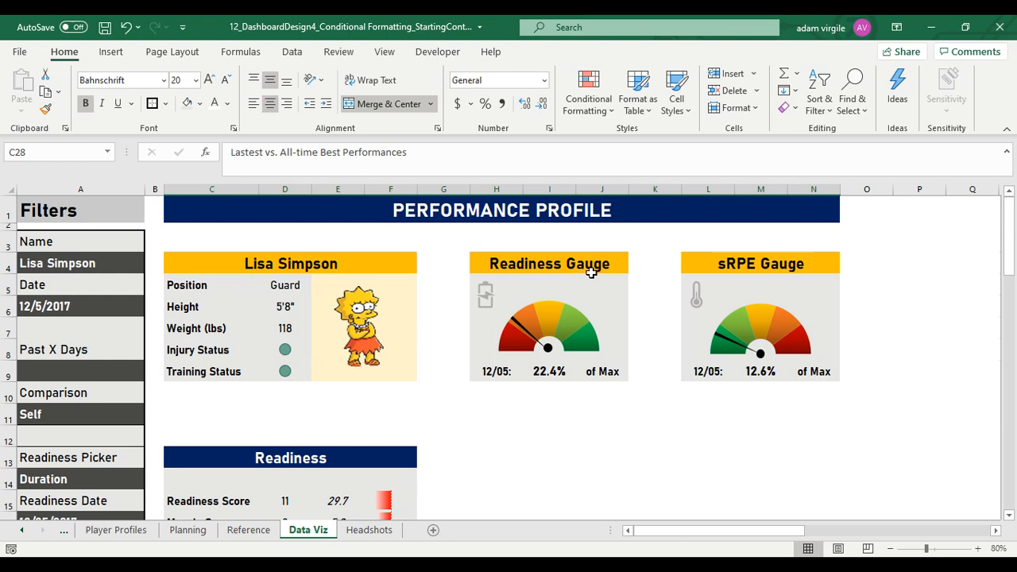
scroll(591, 470, "down", 10)
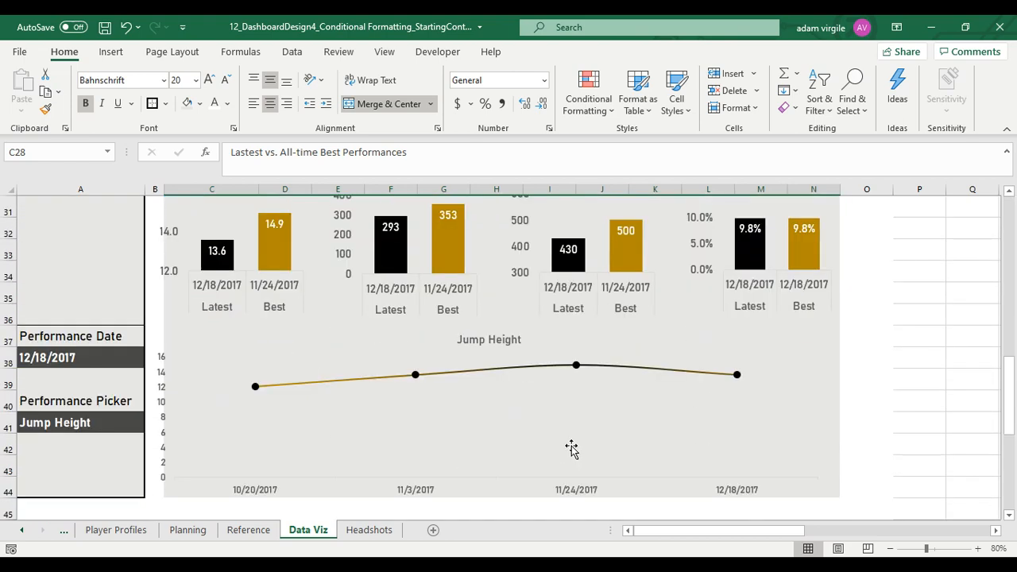
scroll(572, 449, "up", 2)
left_click(301, 327)
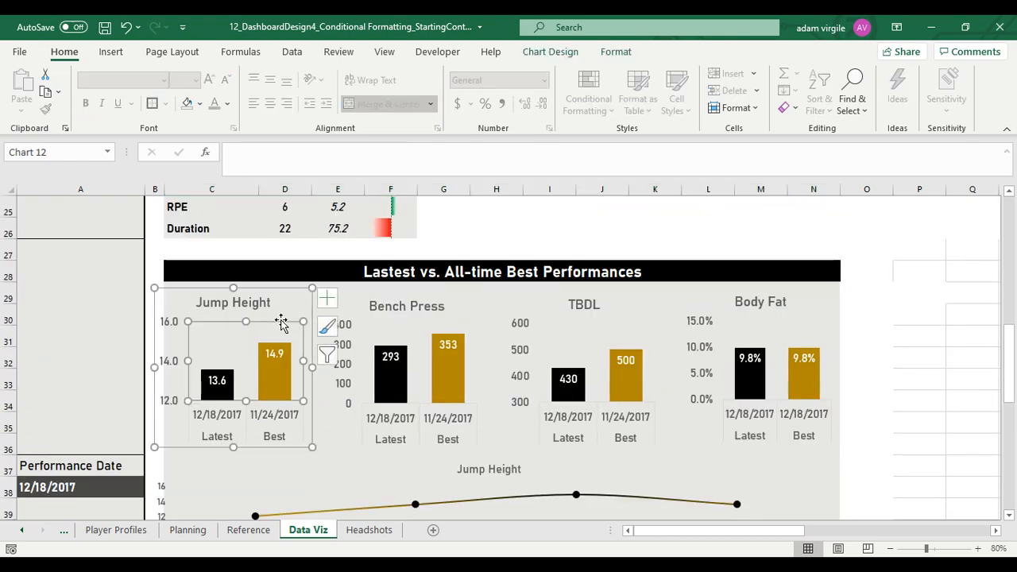
scroll(262, 411, "down", 1)
left_click(215, 413)
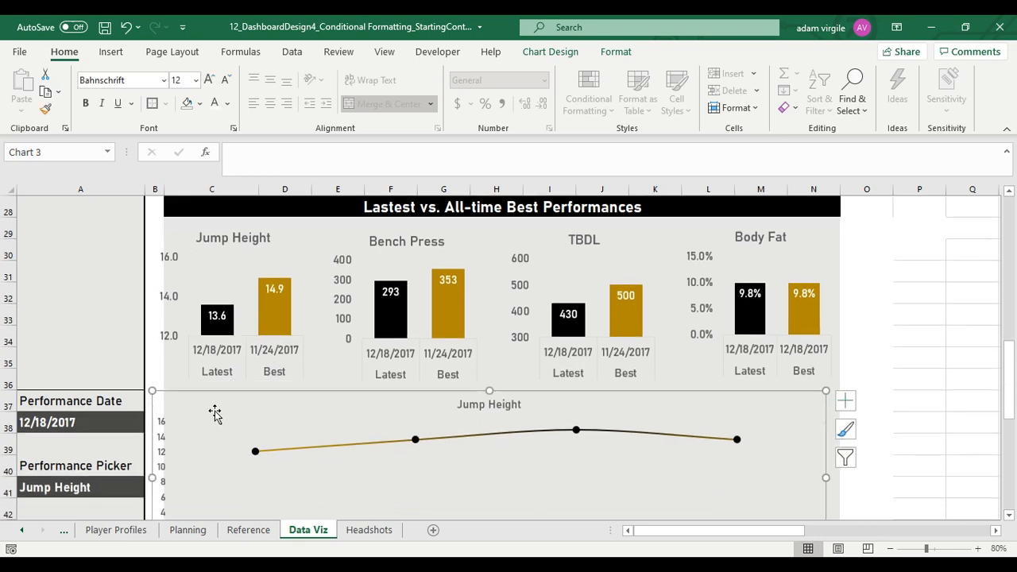
left_click_drag(223, 392, 239, 392)
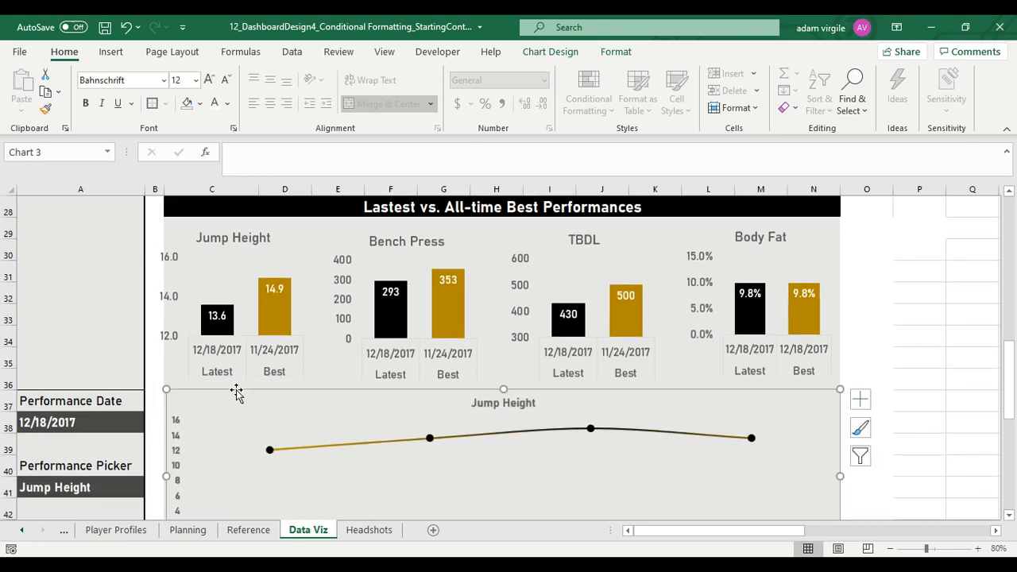
scroll(370, 418, "down", 1)
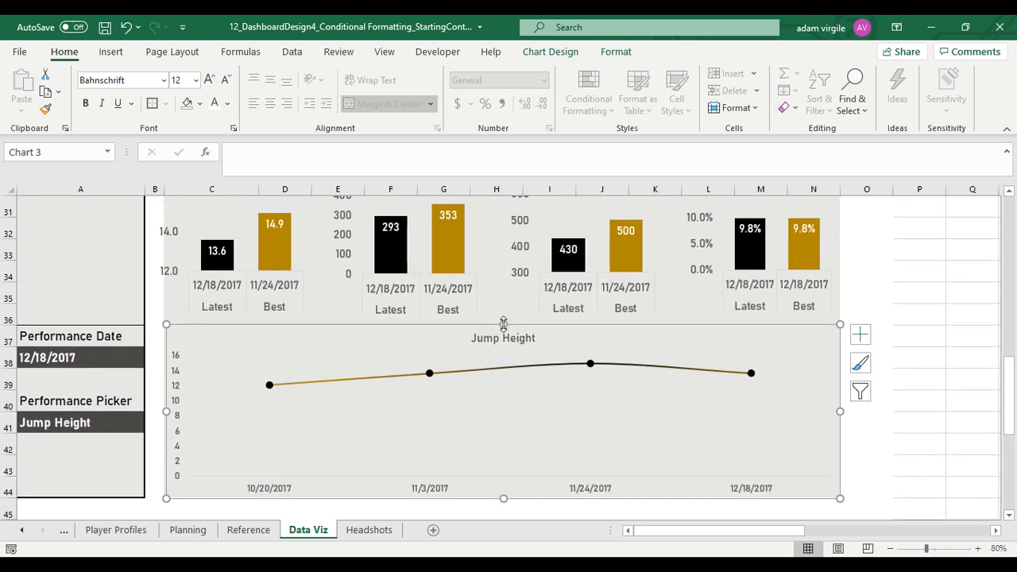
left_click_drag(503, 324, 504, 334)
Nudge the Jump Height, Bench Press and TBDL bar charts slightly right so they sit evenly spaced inside the gray panel
scroll(533, 295, "up", 2)
left_click(783, 316)
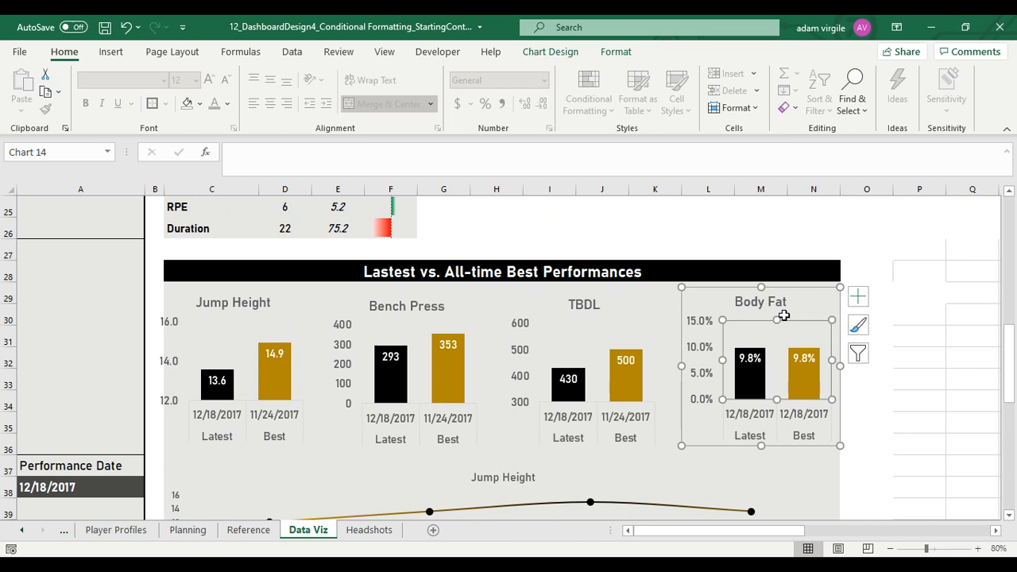
left_click(819, 291)
left_click(651, 324)
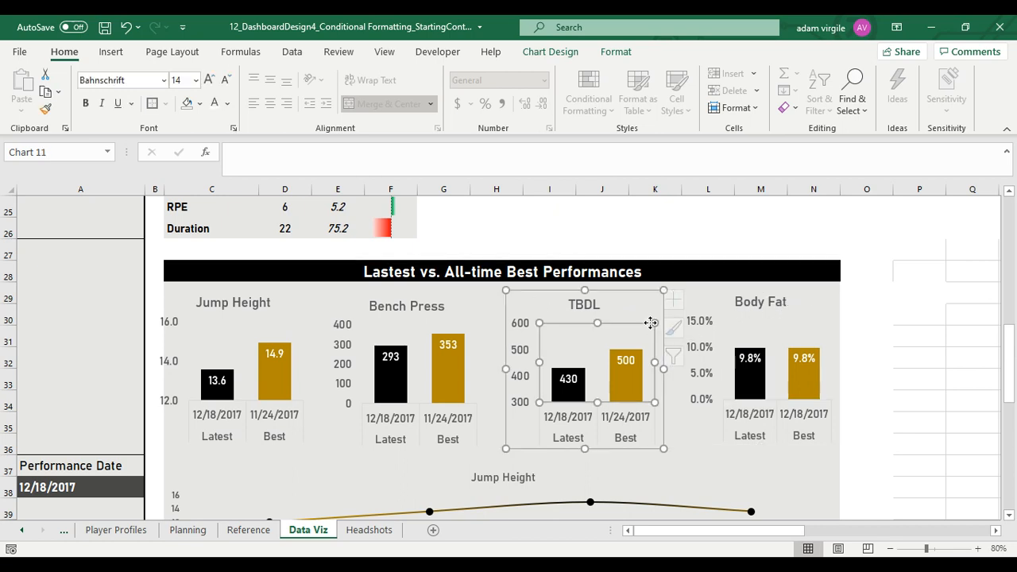
left_click(445, 312)
left_click(260, 311)
left_click_drag(277, 294, 291, 291)
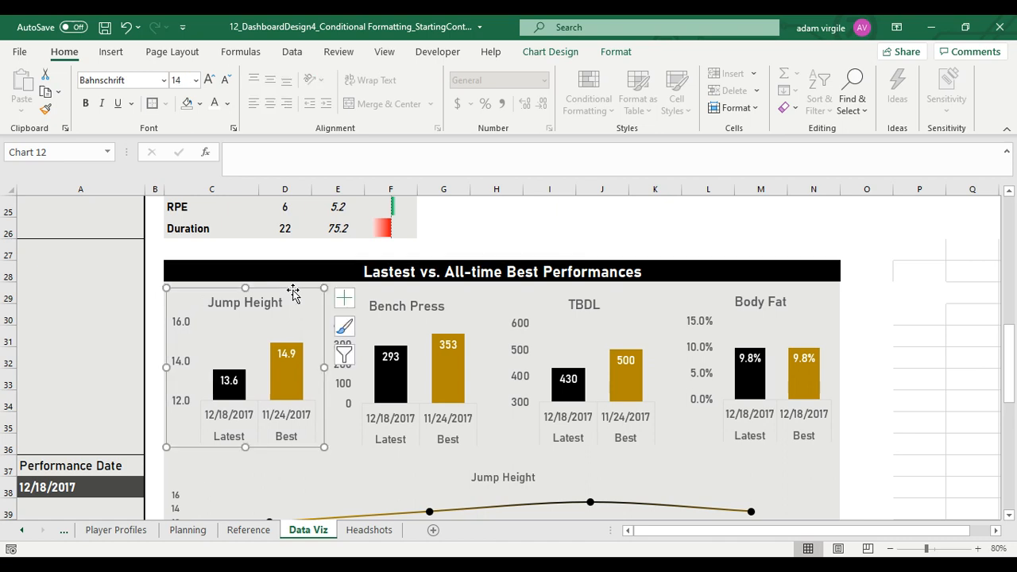
left_click(407, 302)
left_click_drag(461, 296, 466, 292)
left_click(631, 309)
left_click(615, 311)
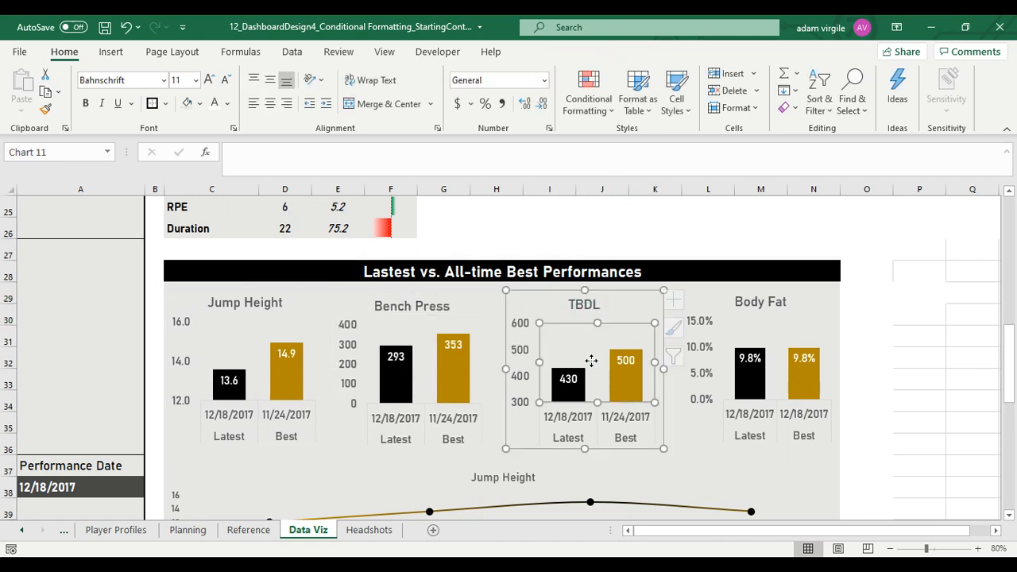
left_click_drag(637, 292, 640, 290)
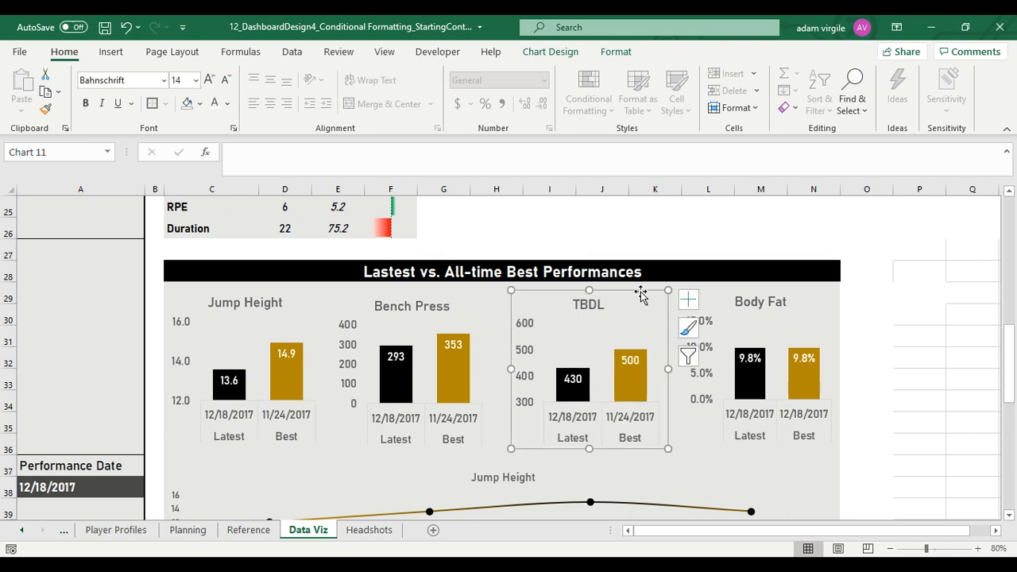
left_click(616, 231)
Lower the top edge of the history line chart a little more to leave a gap below the bar charts
scroll(571, 461, "down", 1)
left_click(519, 405)
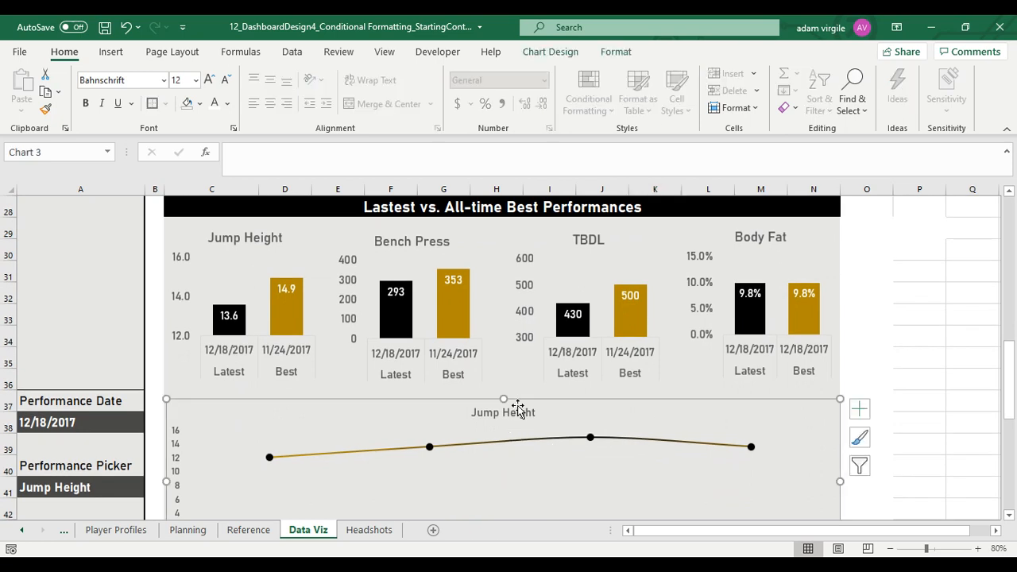
left_click(493, 397)
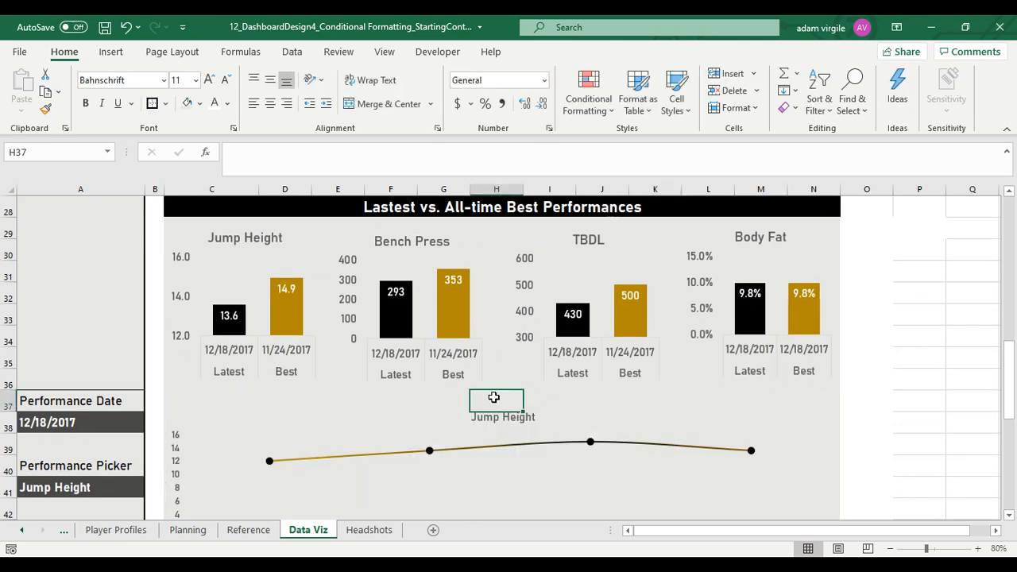
Draw a straight horizontal line about 11.84" long across columns C to N between the bar charts and the line chart
left_click(182, 383)
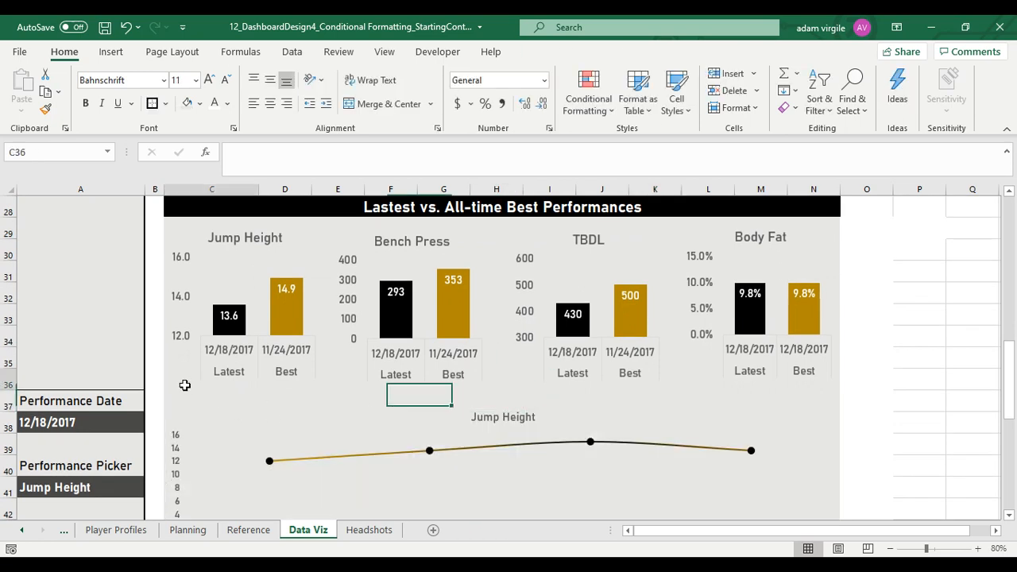
left_click(111, 53)
left_click(179, 112)
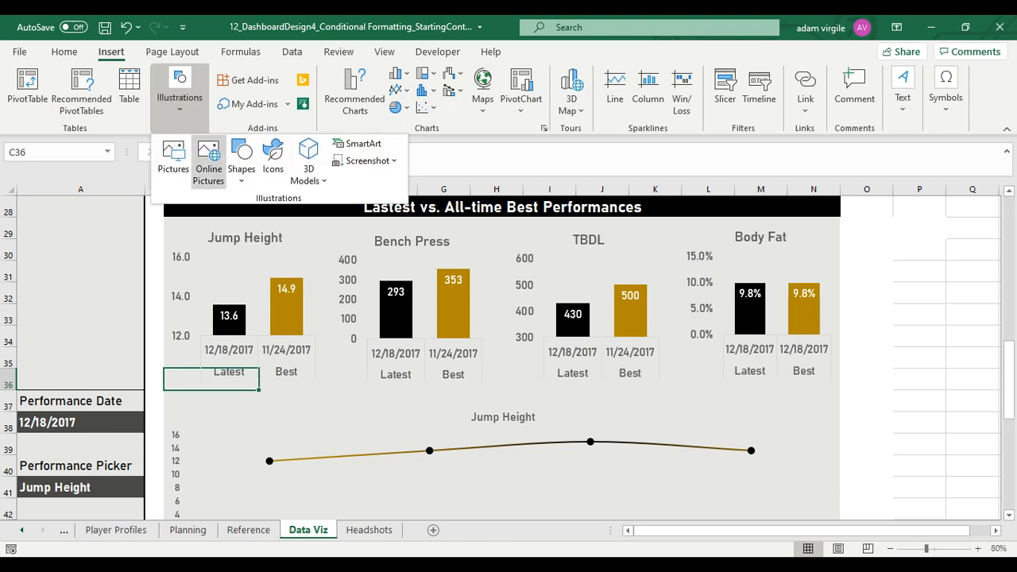
left_click(242, 163)
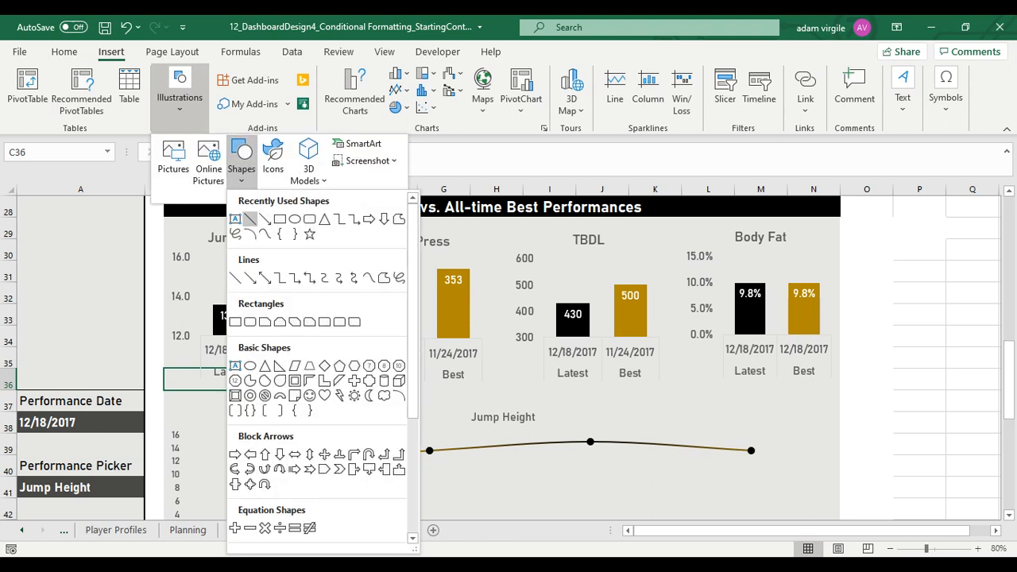
left_click(251, 219)
left_click_drag(166, 388, 841, 389)
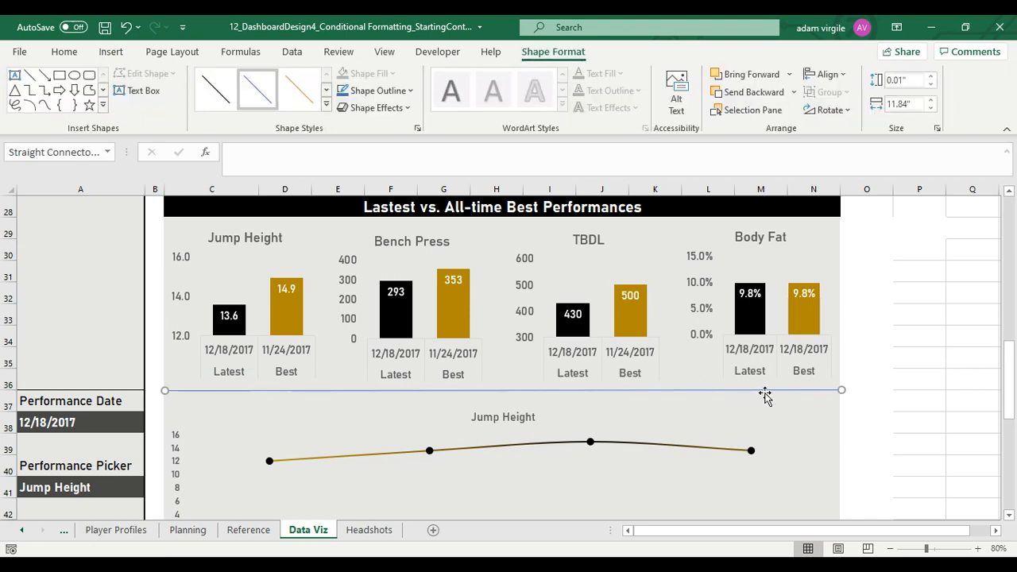
Nudge the divider line slightly down between the bar charts and the line chart, and set its height to 0"
key("Down")
key("Down")
key("Down")
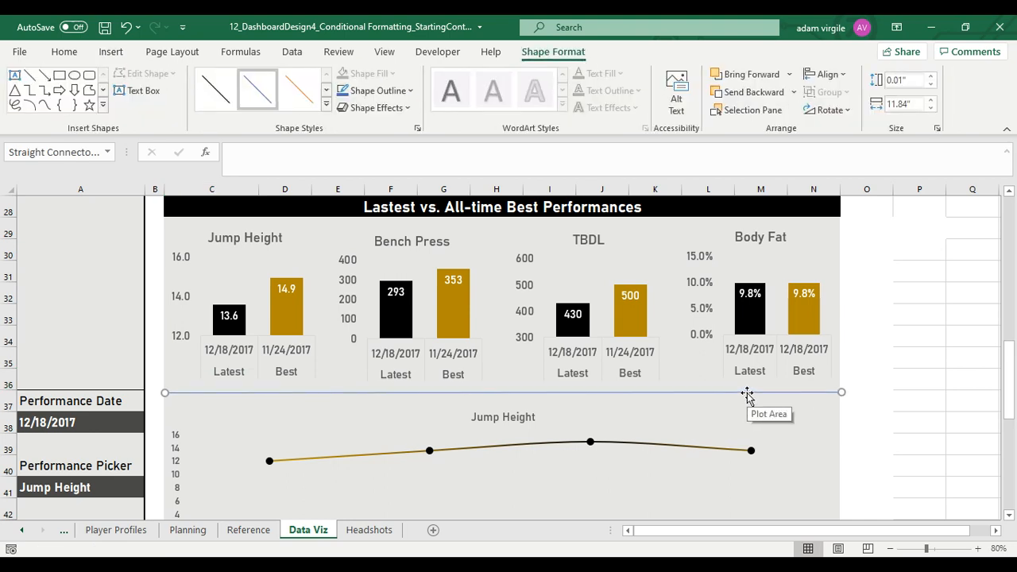
key("Down")
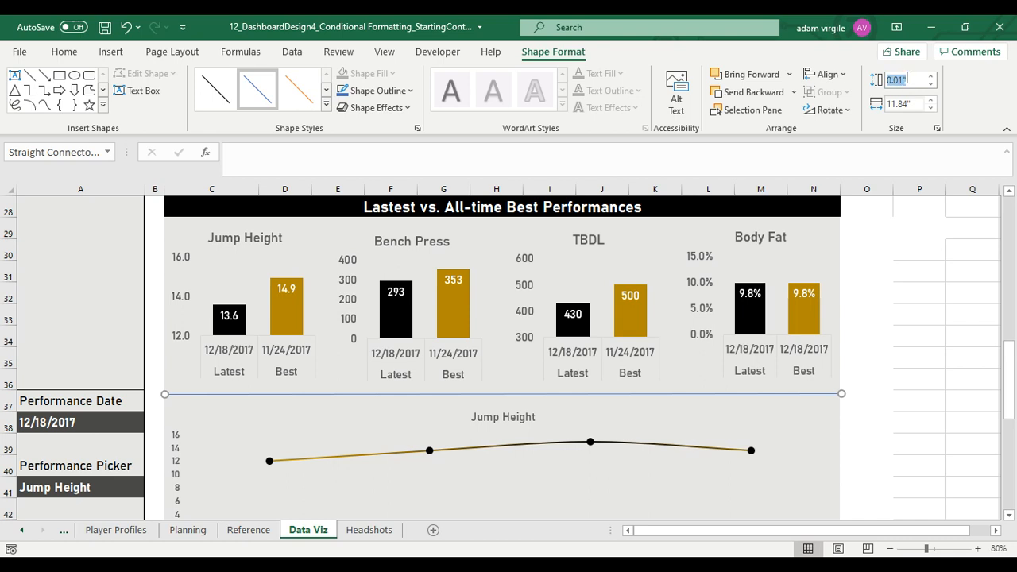
key("Return")
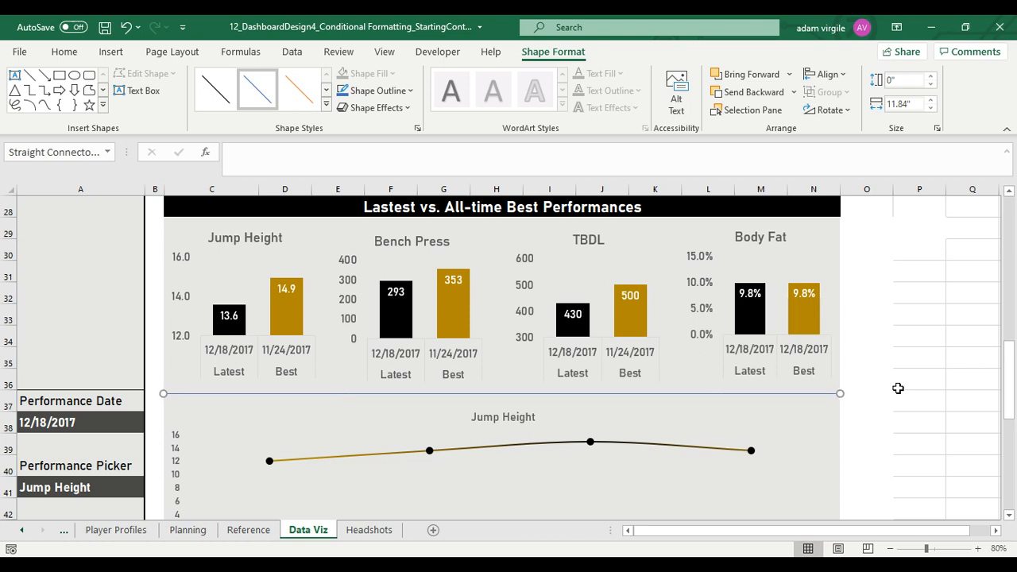
left_click(836, 382)
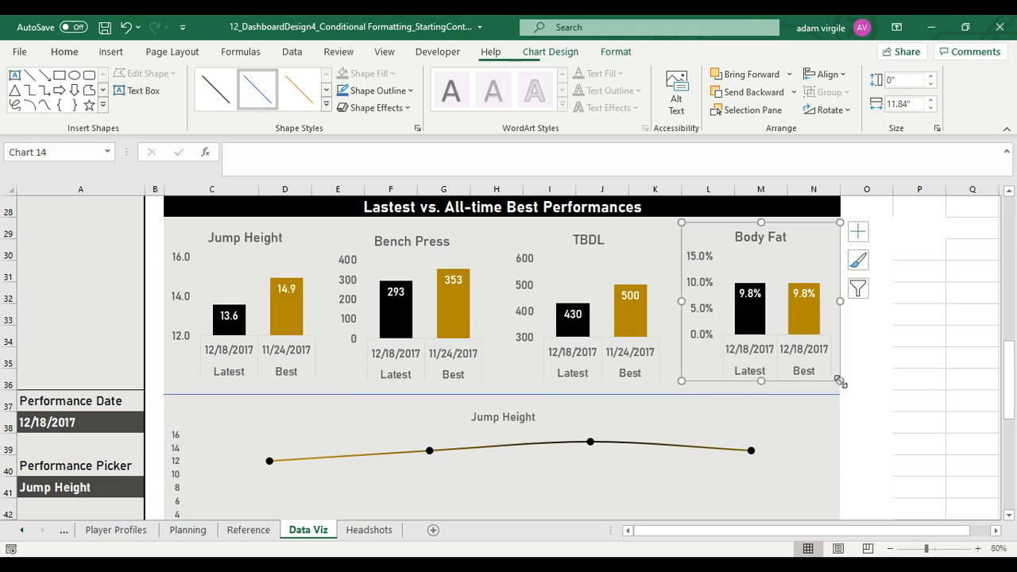
Recolor the divider line with a gray theme outline shade
left_click(564, 397)
left_click(375, 89)
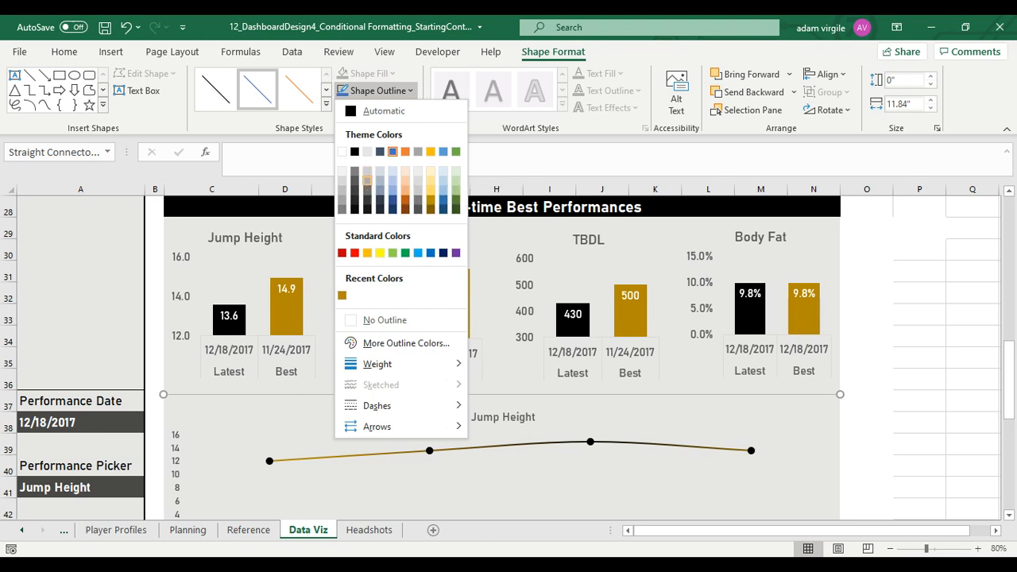
left_click(366, 180)
left_click(618, 322)
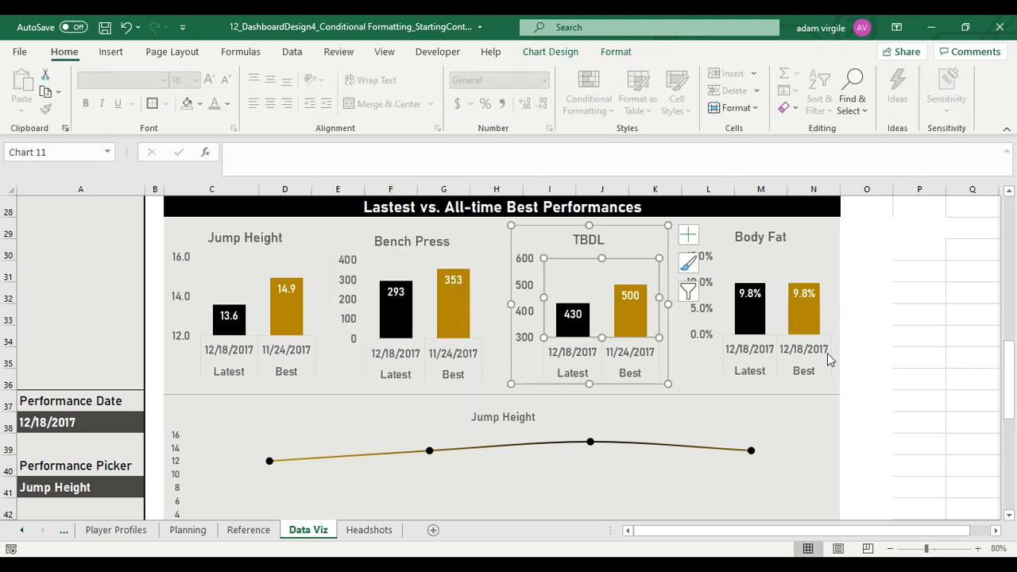
left_click(830, 359)
left_click(851, 385)
scroll(851, 409, "down", 1)
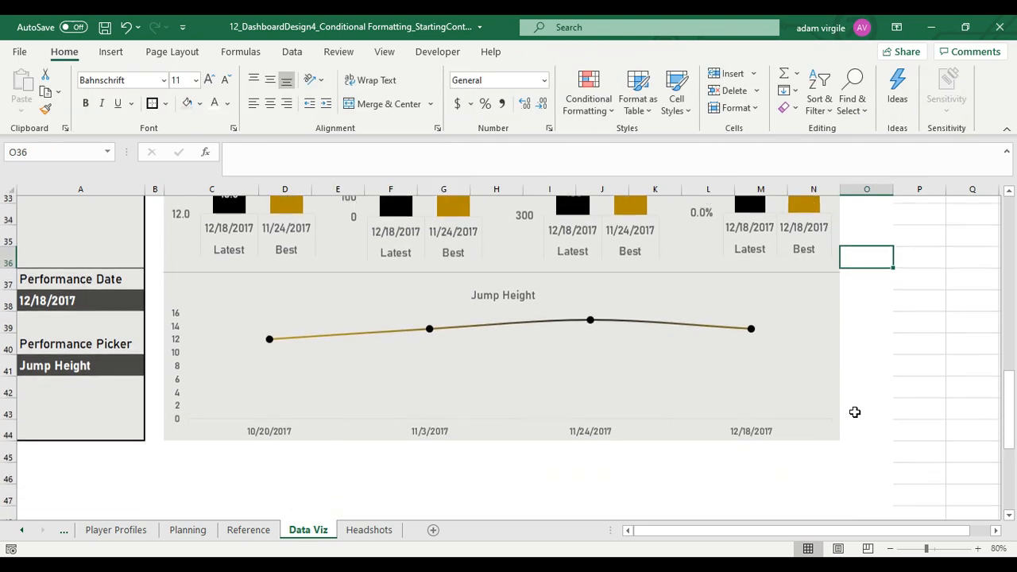
left_click(742, 329)
scroll(443, 241, "up", 7)
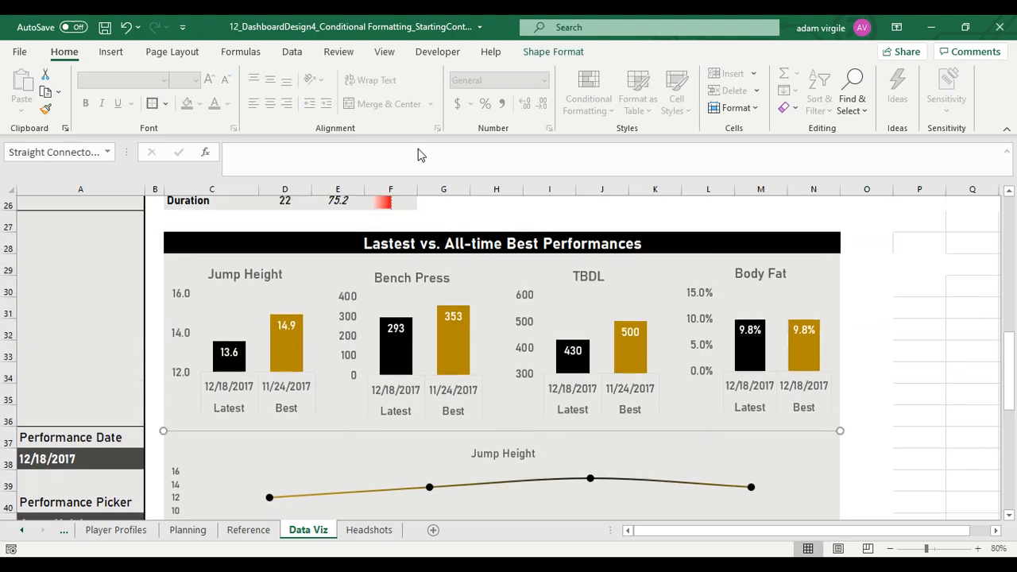
scroll(223, 96, "down", 4)
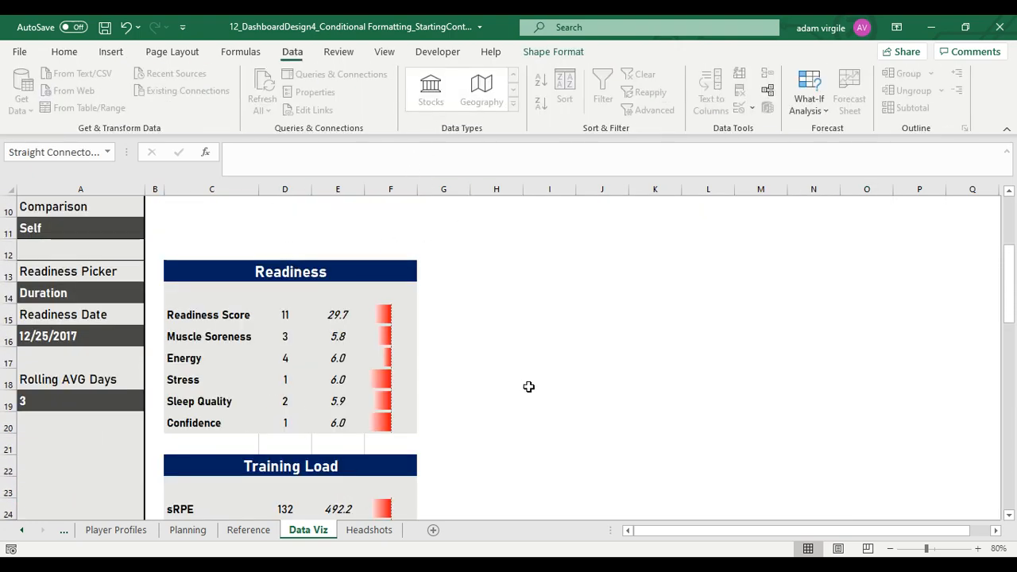
left_click(553, 383)
scroll(556, 376, "down", 9)
scroll(525, 320, "up", 2)
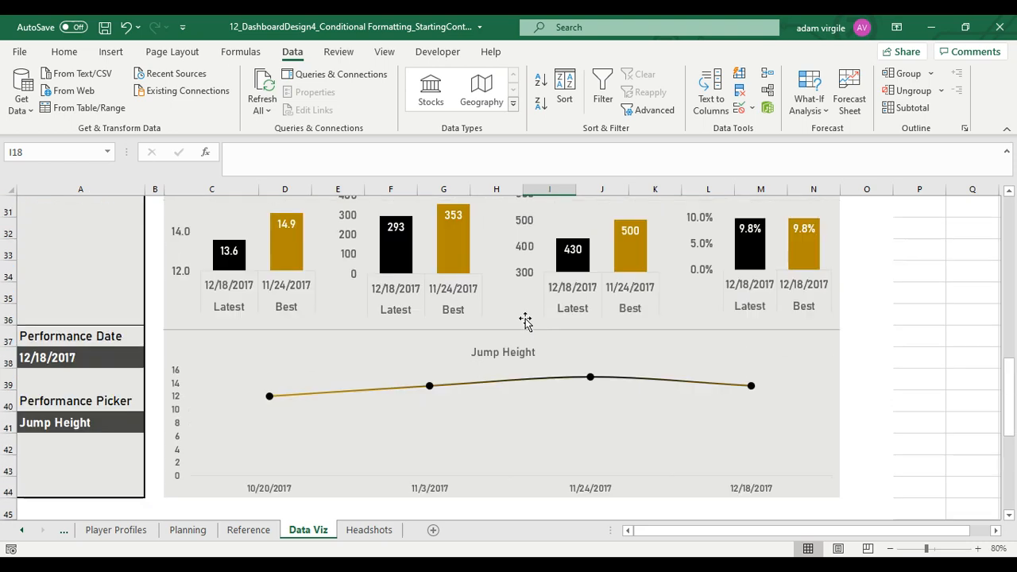
Change the divider line's outline color to dark blue
left_click(525, 327)
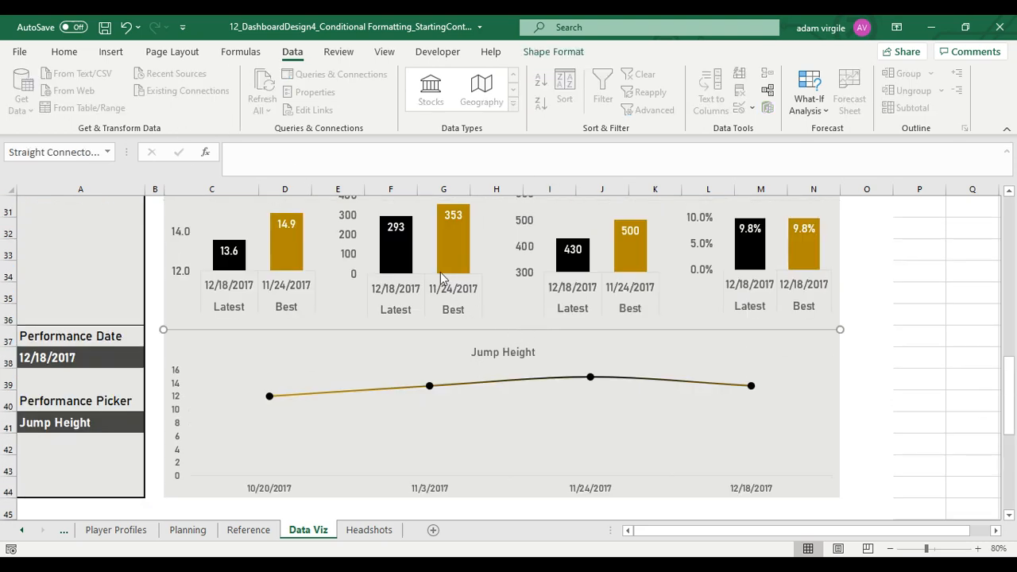
left_click(65, 52)
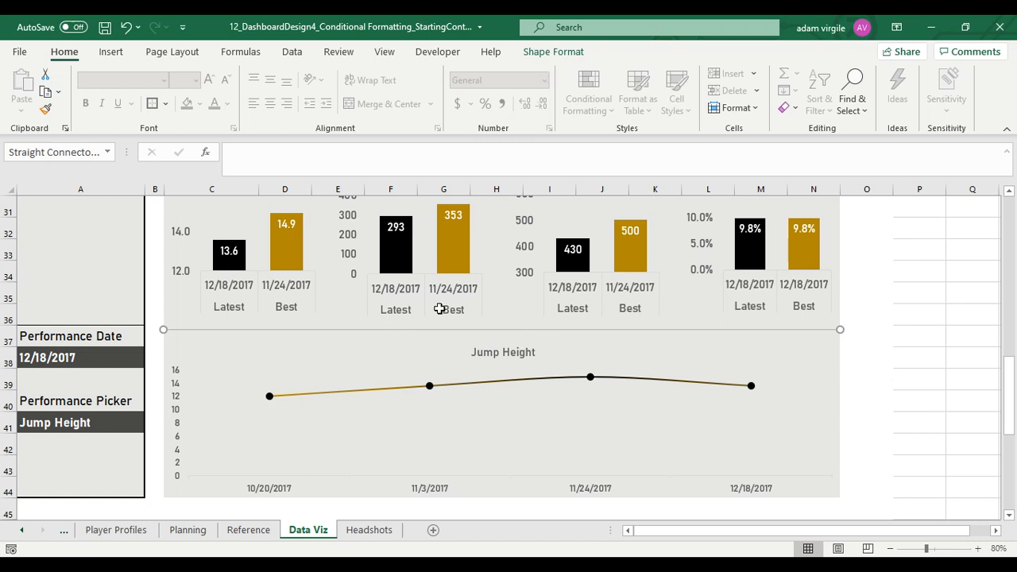
left_click(553, 51)
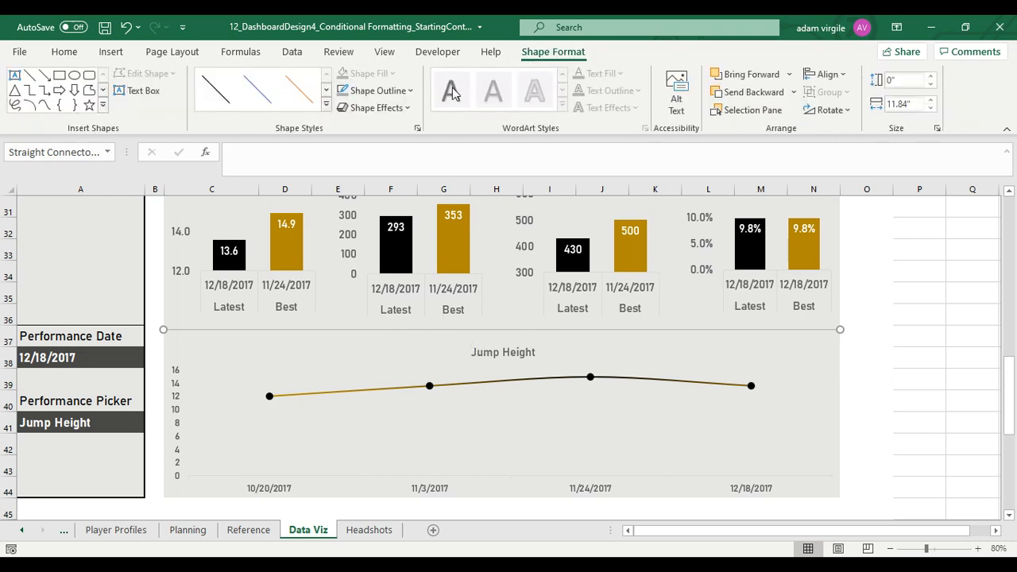
left_click(364, 90)
left_click(431, 254)
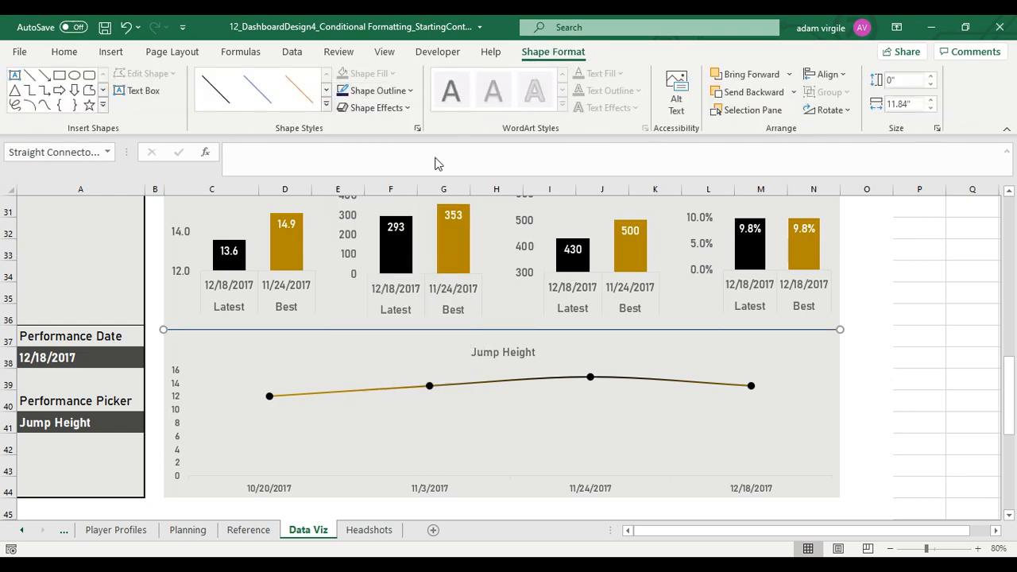
left_click(393, 90)
left_click(842, 296)
left_click(877, 318)
scroll(877, 362, "up", 2)
scroll(875, 362, "down", 2)
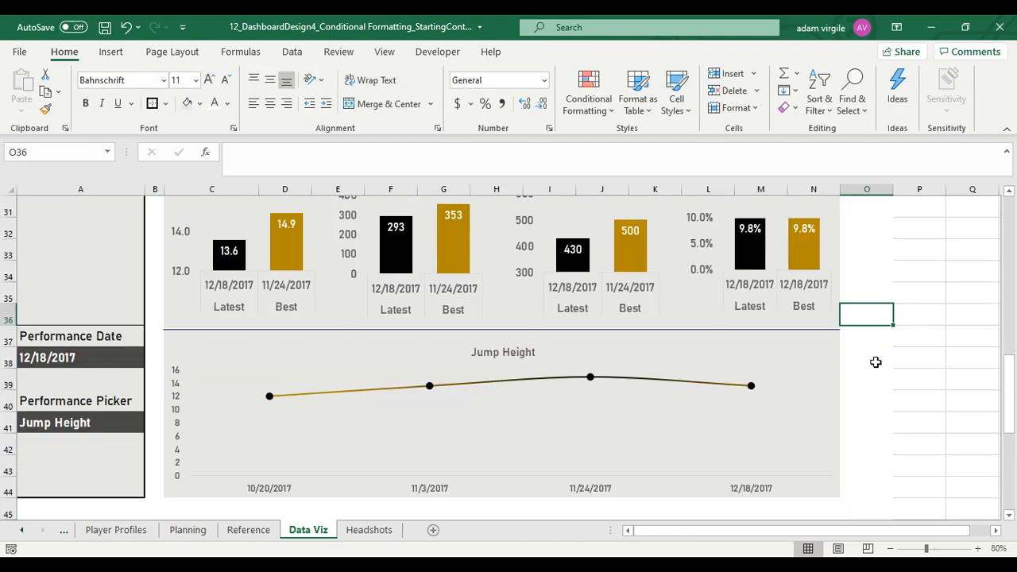
Remove the divider line between the bar charts and the line chart
left_click(647, 368)
left_click(643, 329)
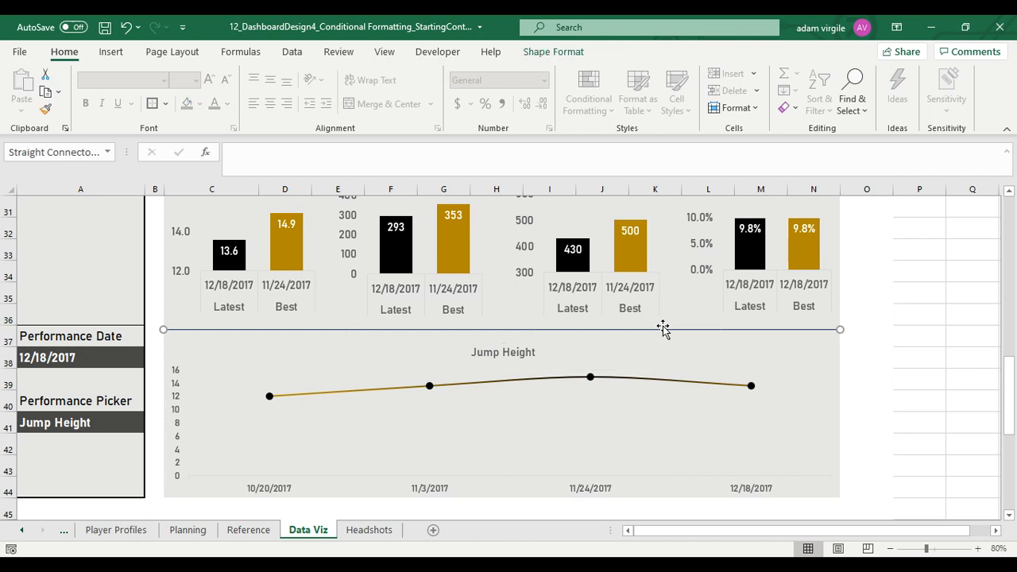
key("Escape")
Format the history line chart's title as bold, 18-point text
left_click(487, 355)
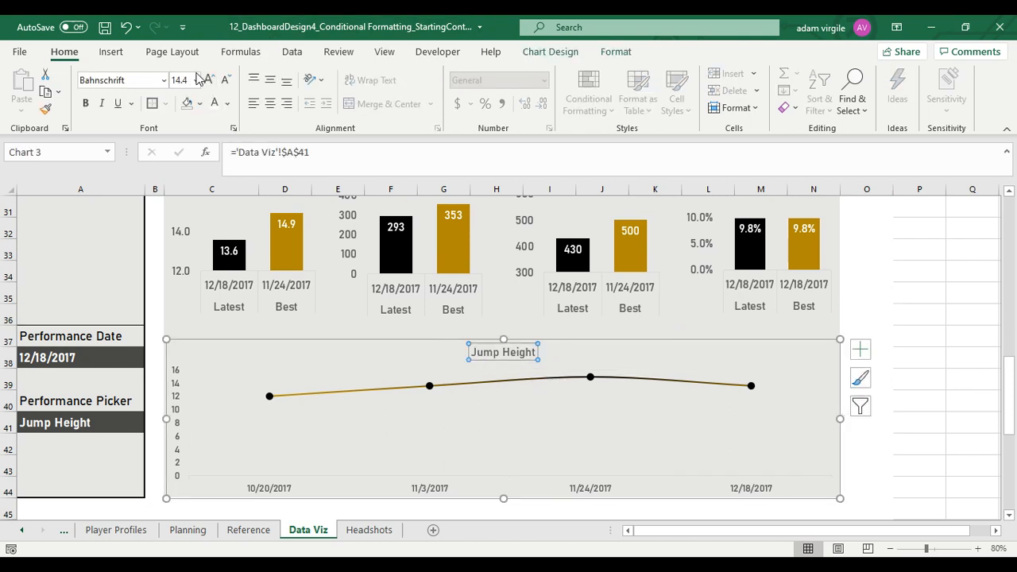
key("BackSpace")
key("BackSpace")
type("18")
key("Return")
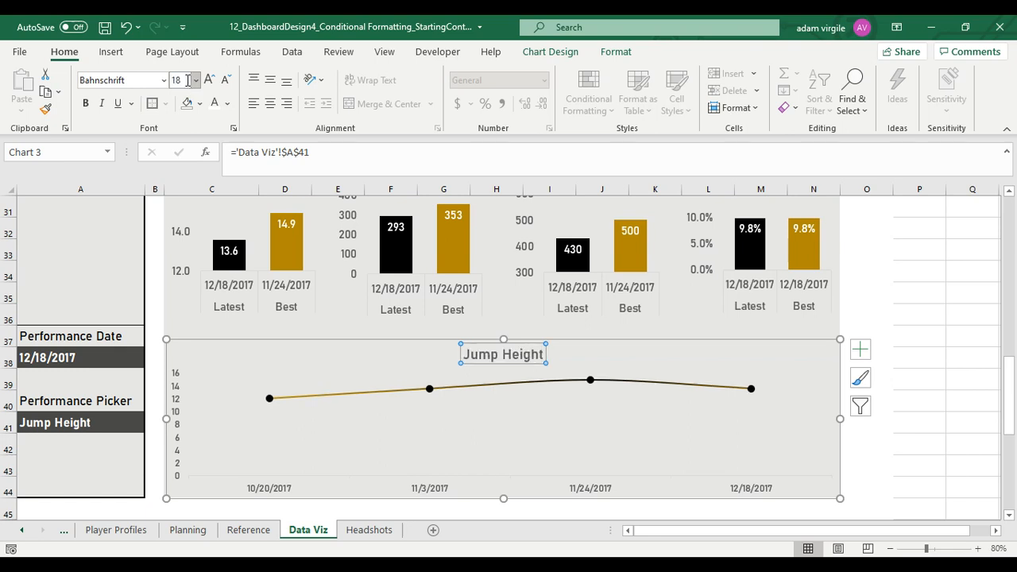
Format the Jump Height and Bench Press bar chart titles as bold, 14-point text
scroll(477, 333, "up", 2)
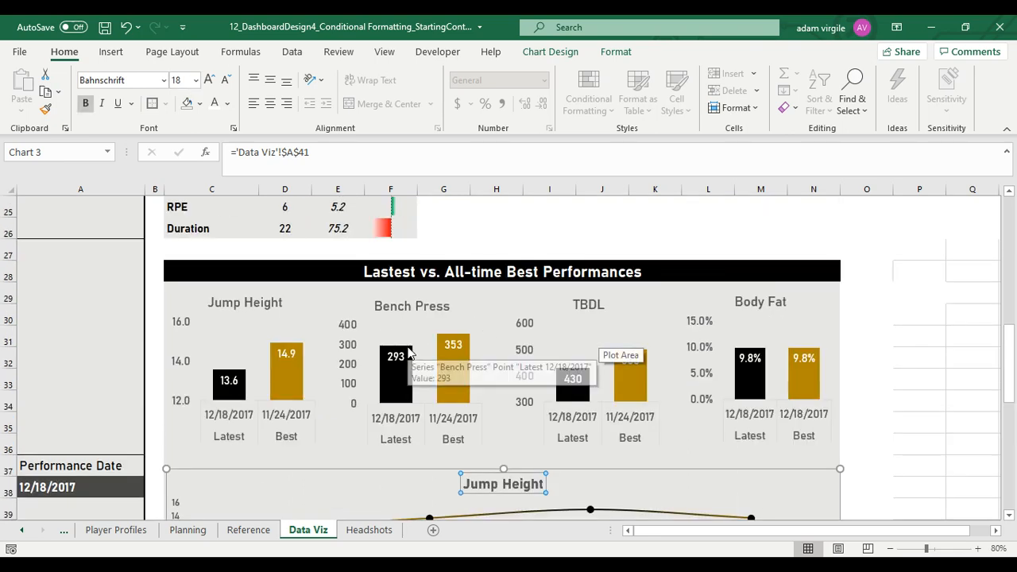
left_click(266, 300)
left_click(186, 80)
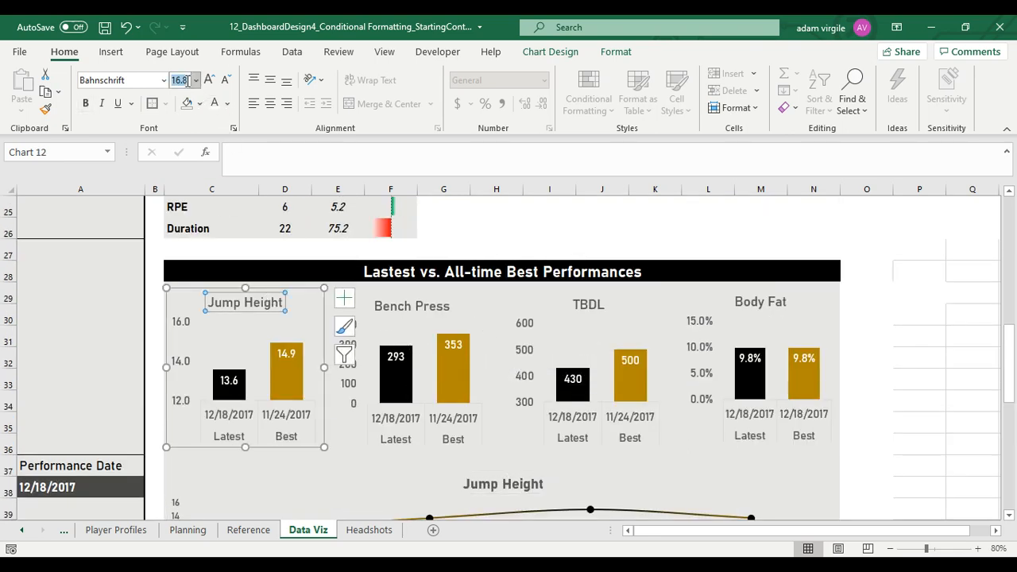
key("Return")
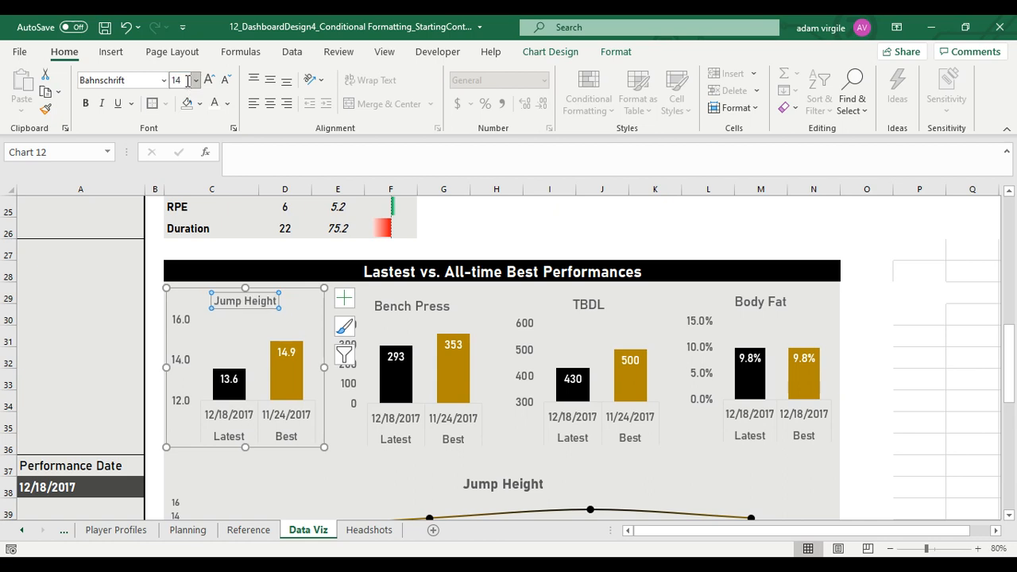
left_click(407, 307)
left_click(180, 82)
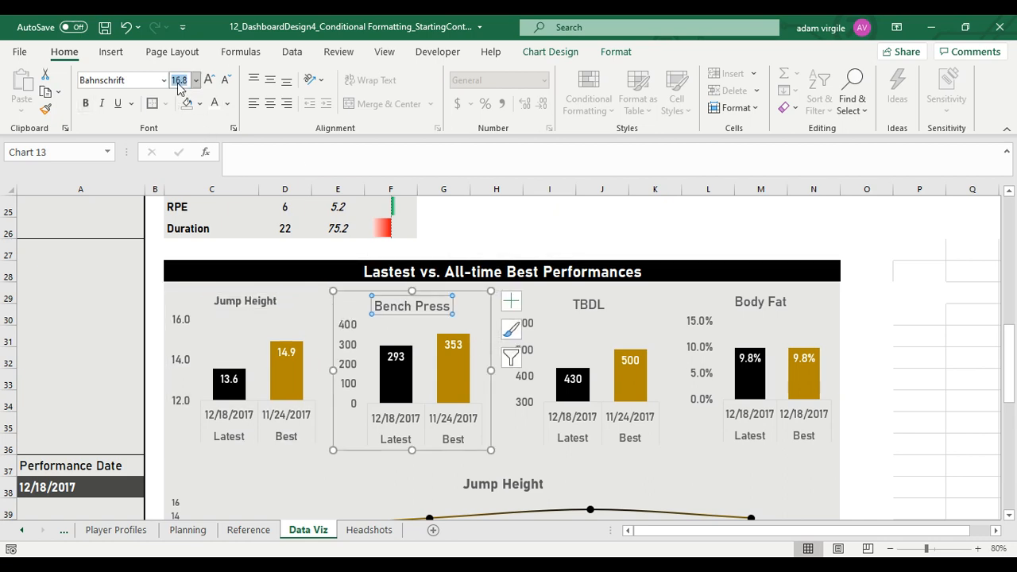
type("14")
key("Return")
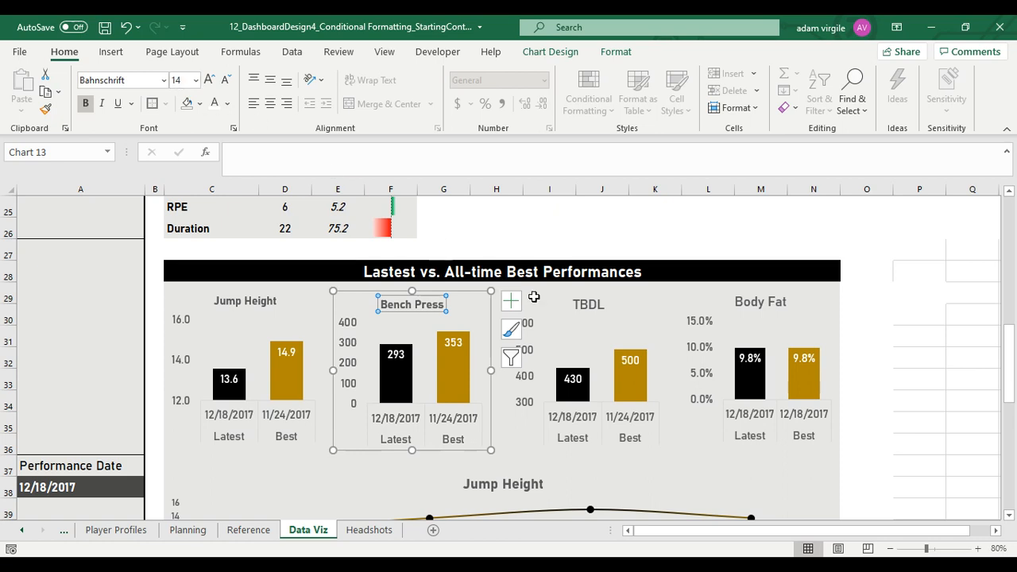
Format the TBDL and Body Fat bar chart titles as bold, 14-point text
left_click(581, 306)
left_click(581, 307)
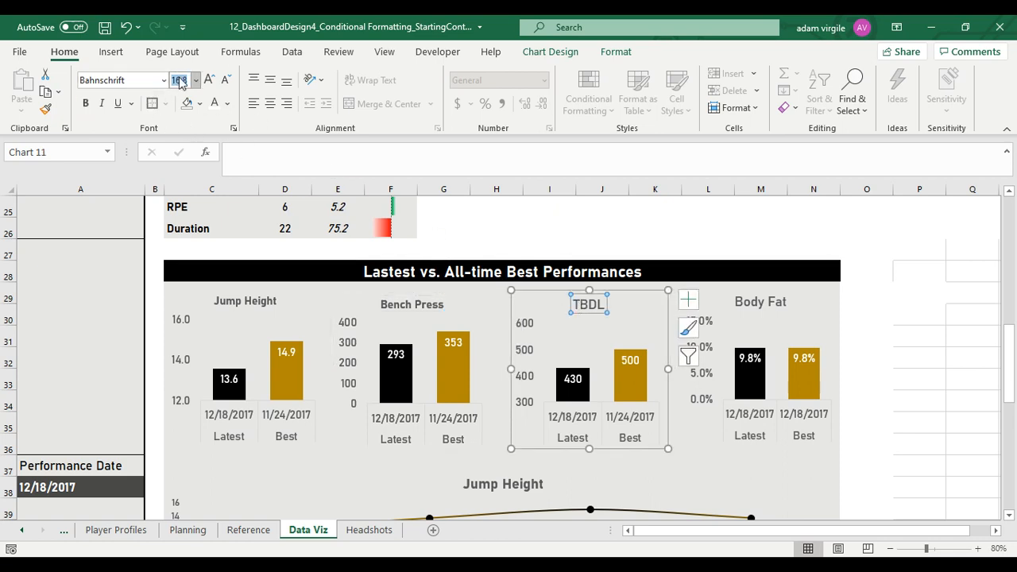
key("Return")
key("ctrl+b")
left_click(760, 302)
left_click(760, 302)
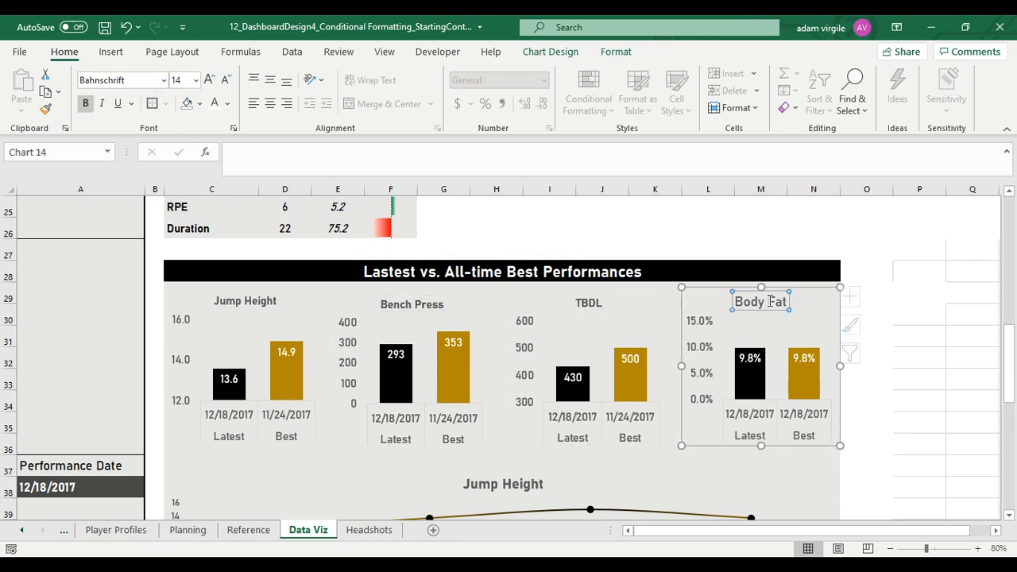
left_click(179, 81)
type("14")
key("Return")
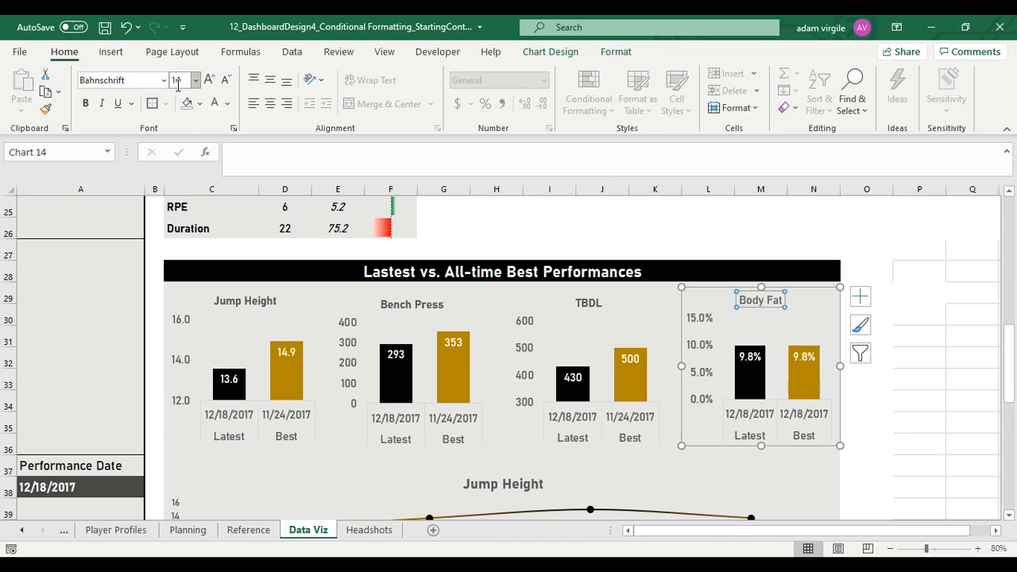
key("ctrl+b")
left_click(920, 446)
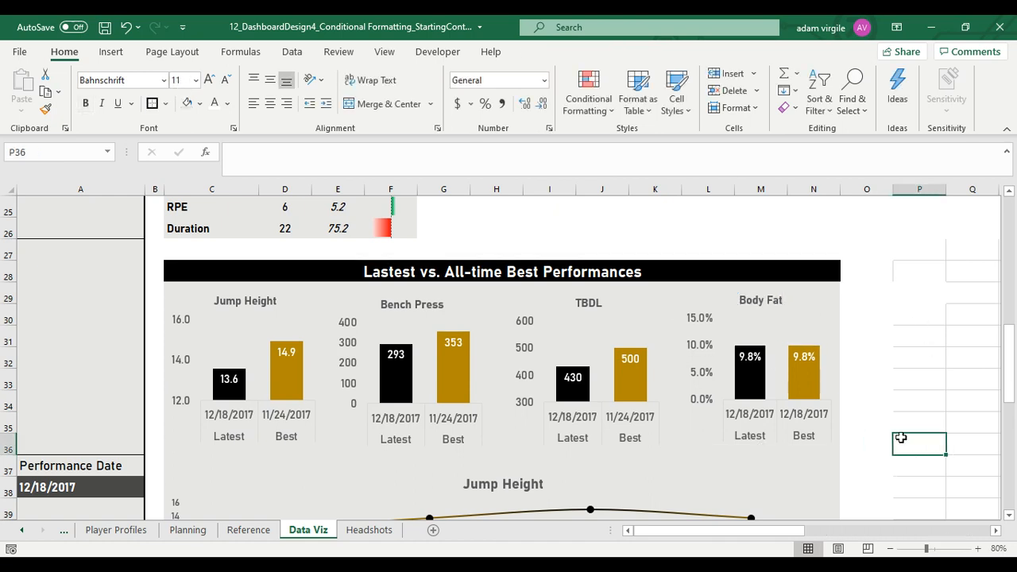
scroll(659, 390, "down", 2)
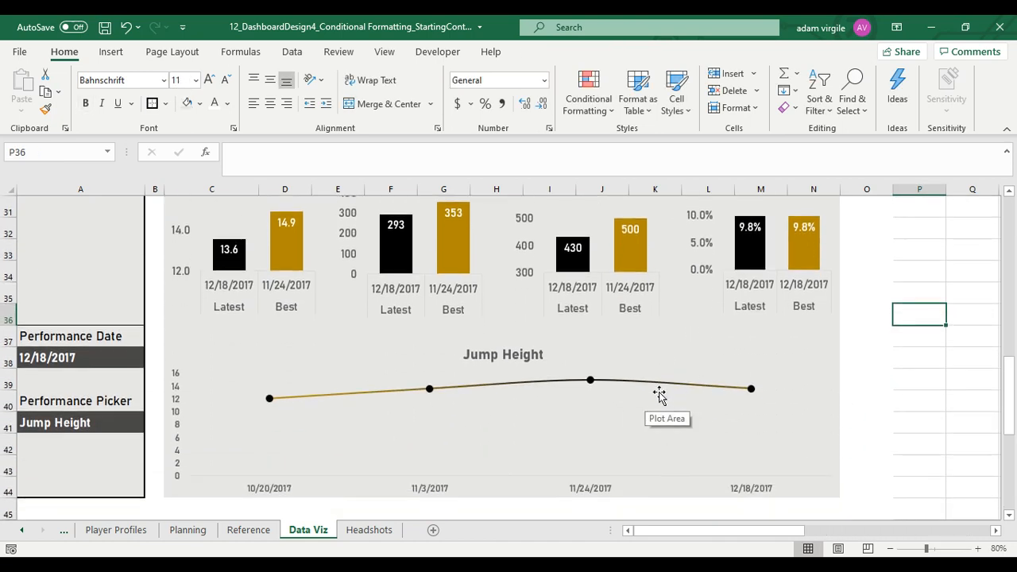
scroll(662, 389, "up", 2)
scroll(569, 354, "up", 3)
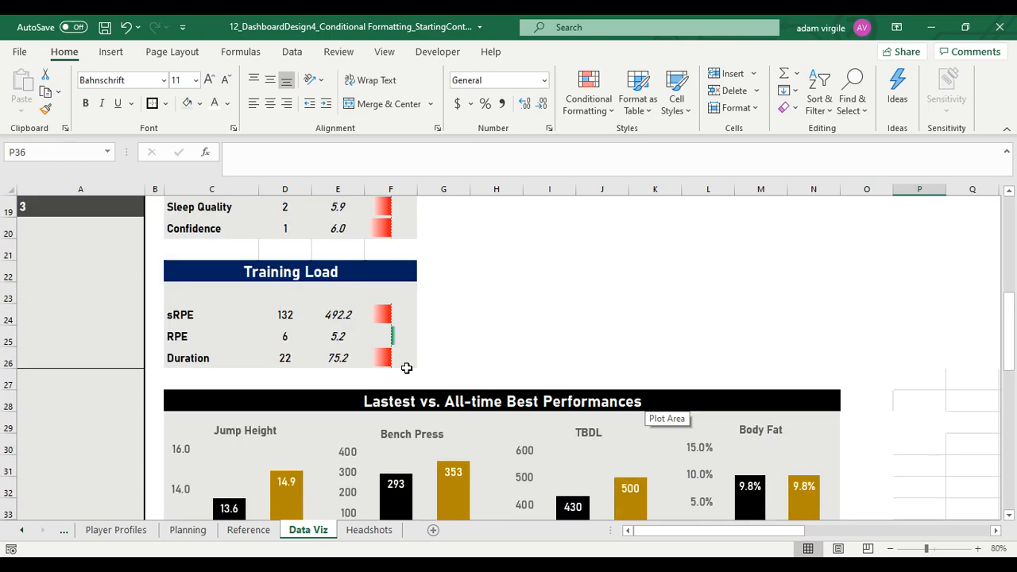
scroll(246, 399, "down", 3)
scroll(246, 399, "up", 2)
left_click(79, 374)
Move the Day Score and Rolling AVG combo chart beside the Readiness and Training Load tables, and resize it to fill the space through column N
scroll(89, 370, "up", 6)
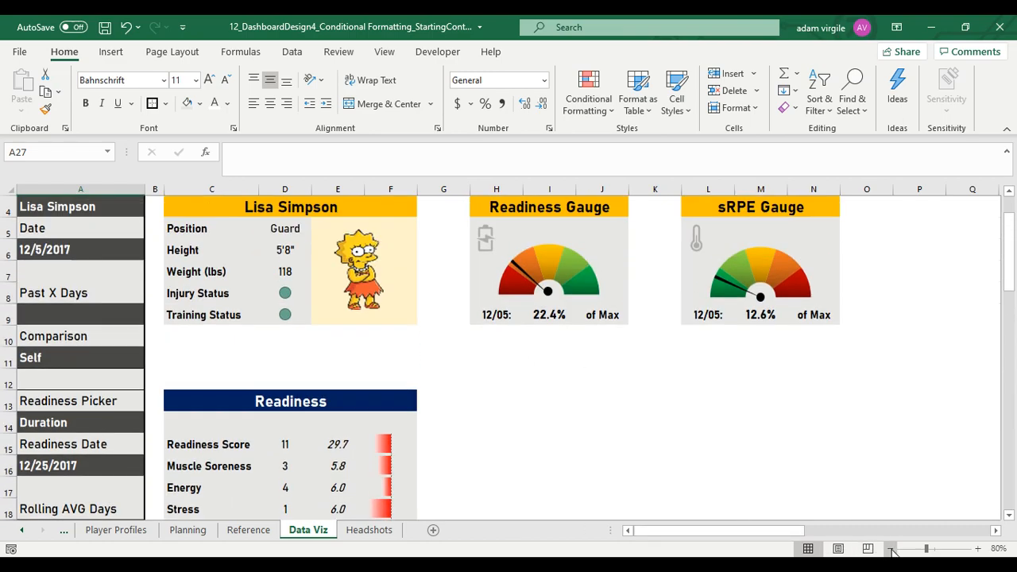
scroll(778, 409, "down", 4, "ctrl")
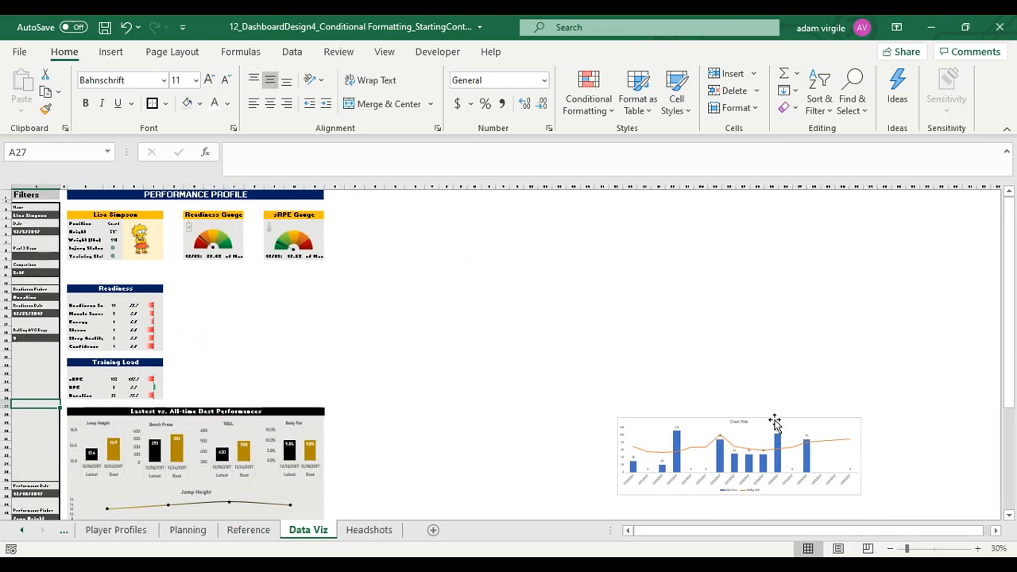
left_click_drag(774, 420, 329, 285)
left_click_drag(415, 324, 326, 322)
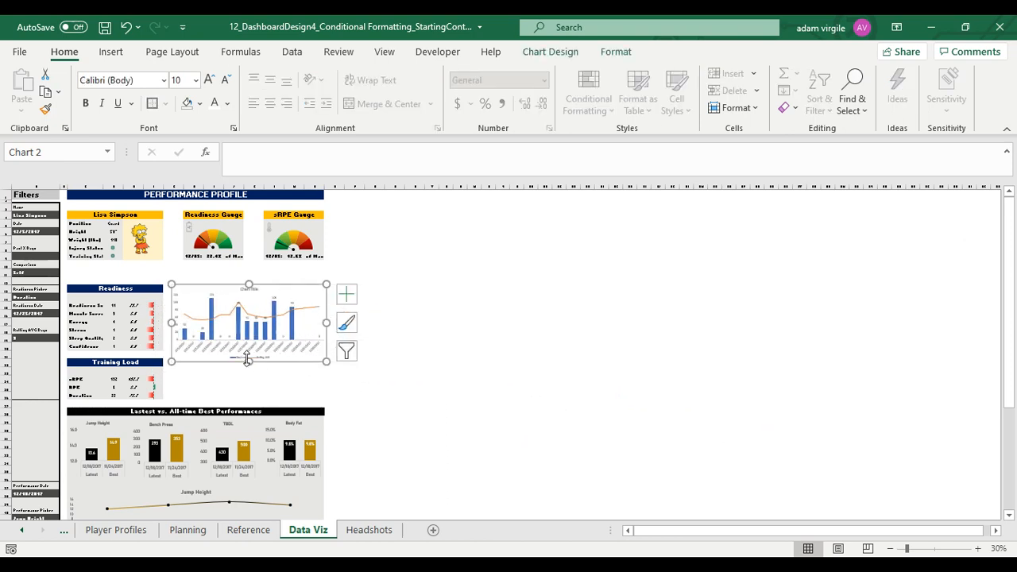
left_click_drag(247, 359, 242, 397)
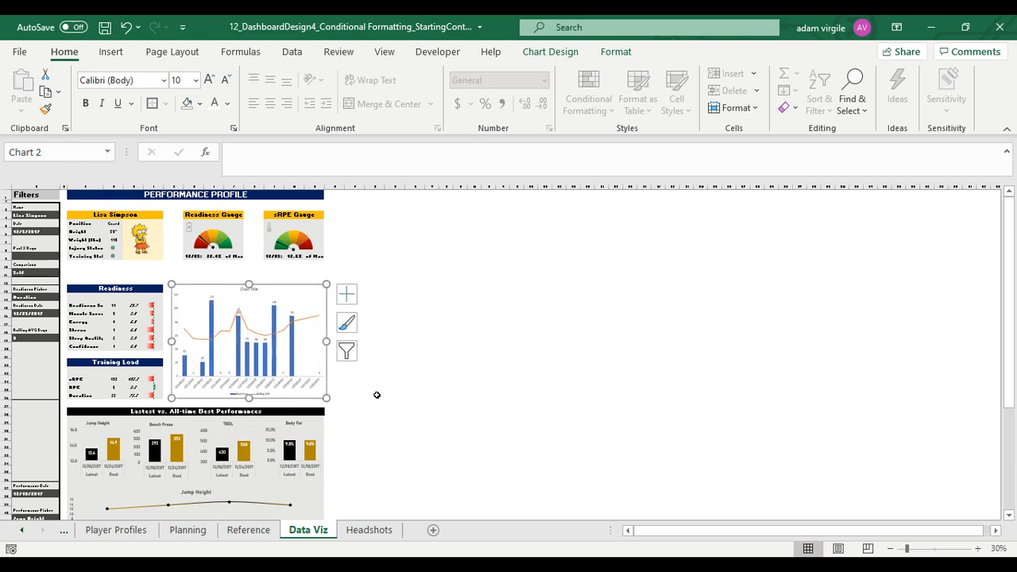
left_click(395, 404)
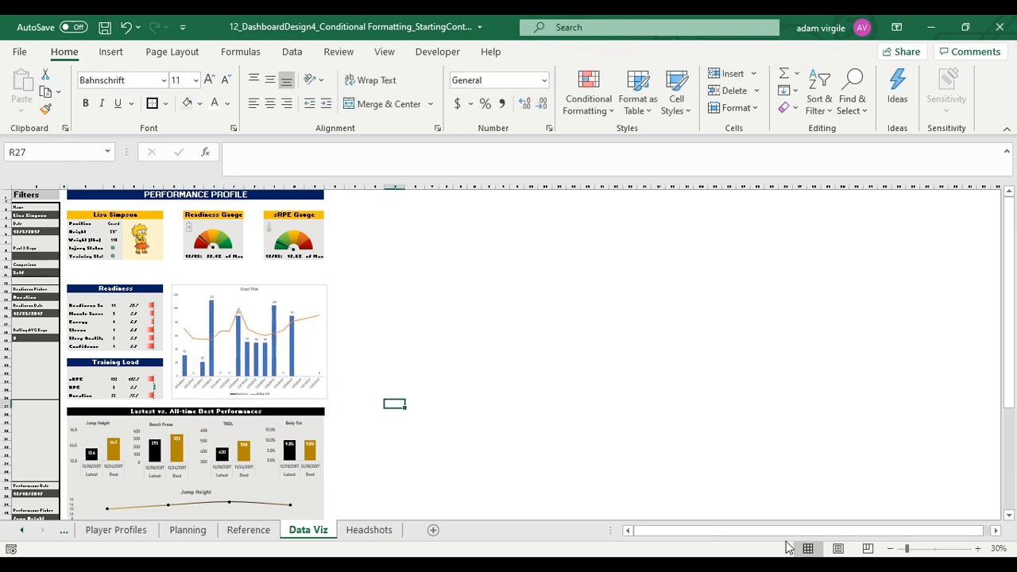
Select the placeholder title of the Day Score and Rolling AVG combo chart
left_click(977, 548)
left_click(978, 548)
left_click(978, 548)
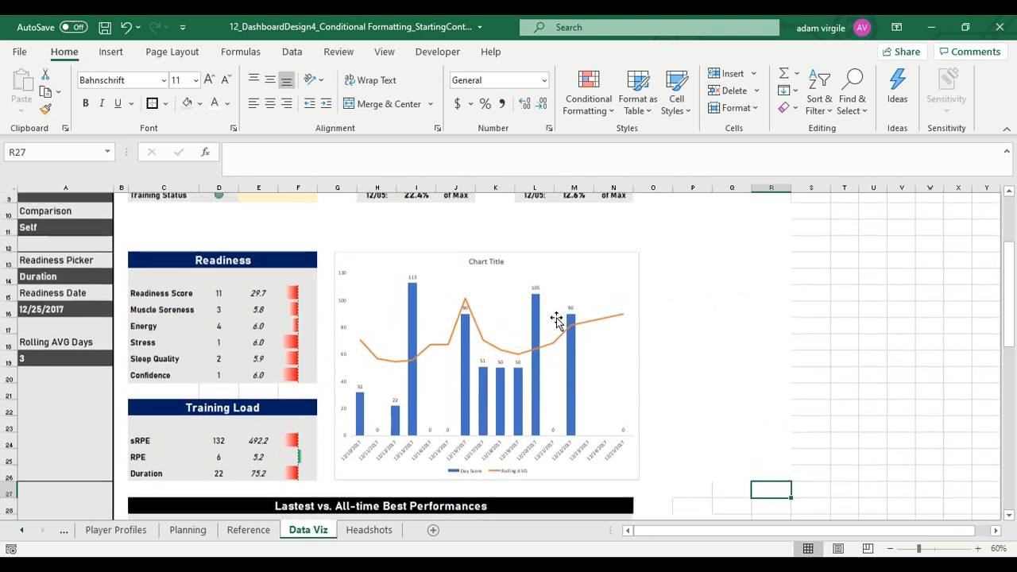
left_click(490, 268)
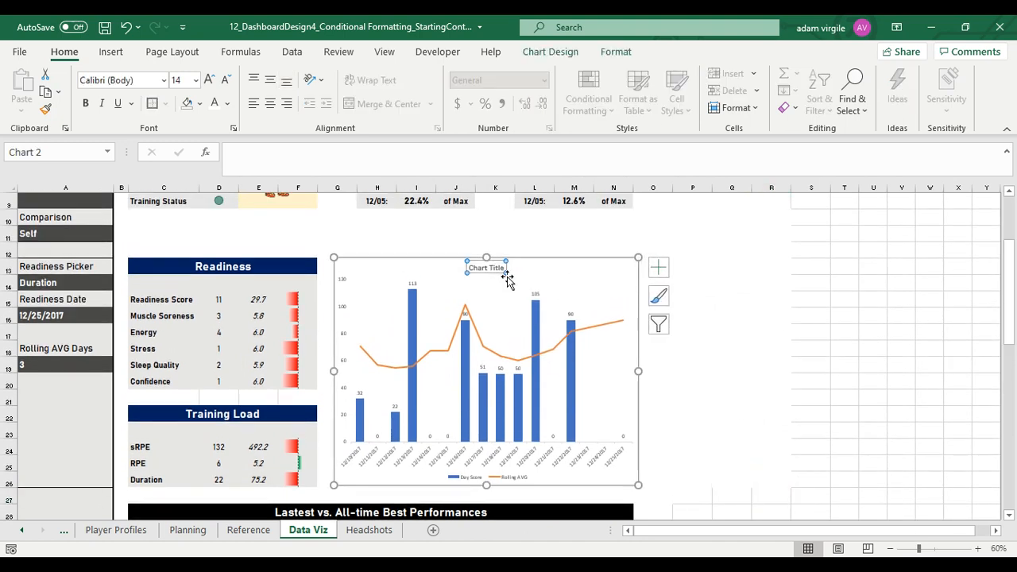
Link the chart title to the Readiness Picker value in cell A14
type("=")
left_click(80, 283)
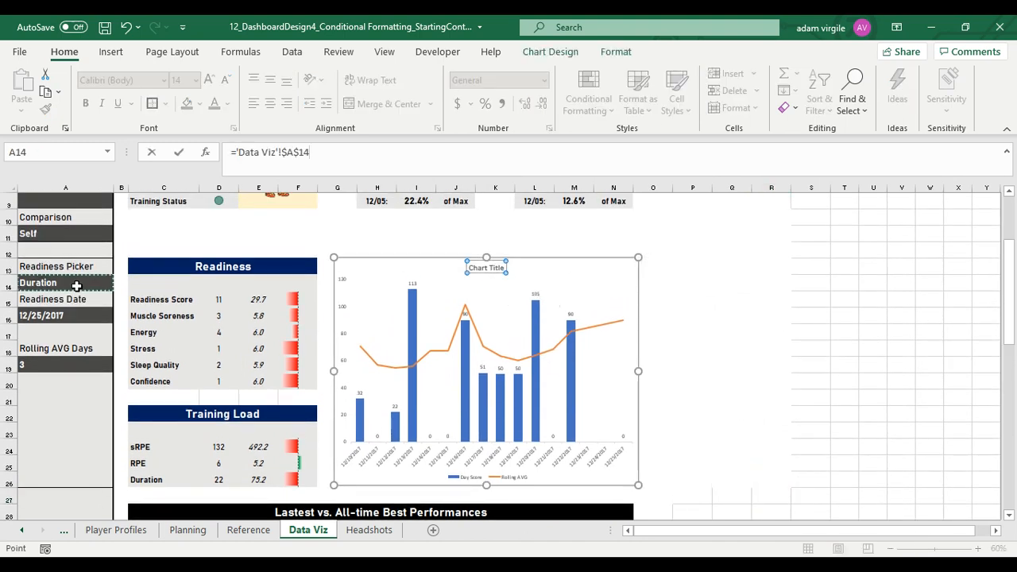
key("Return")
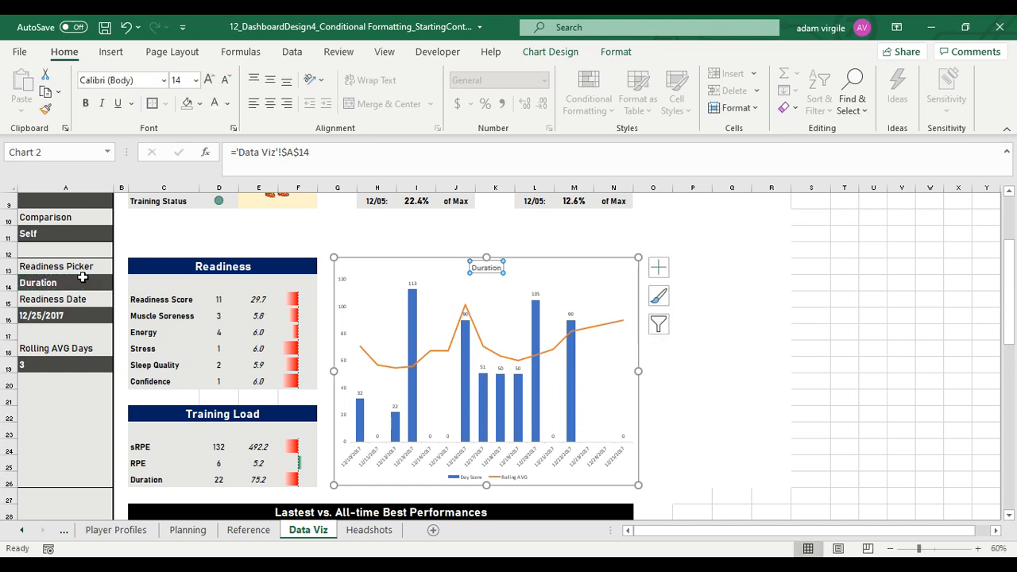
Change the font of the whole chart to Bahnschrift
left_click(150, 80)
left_click(378, 266)
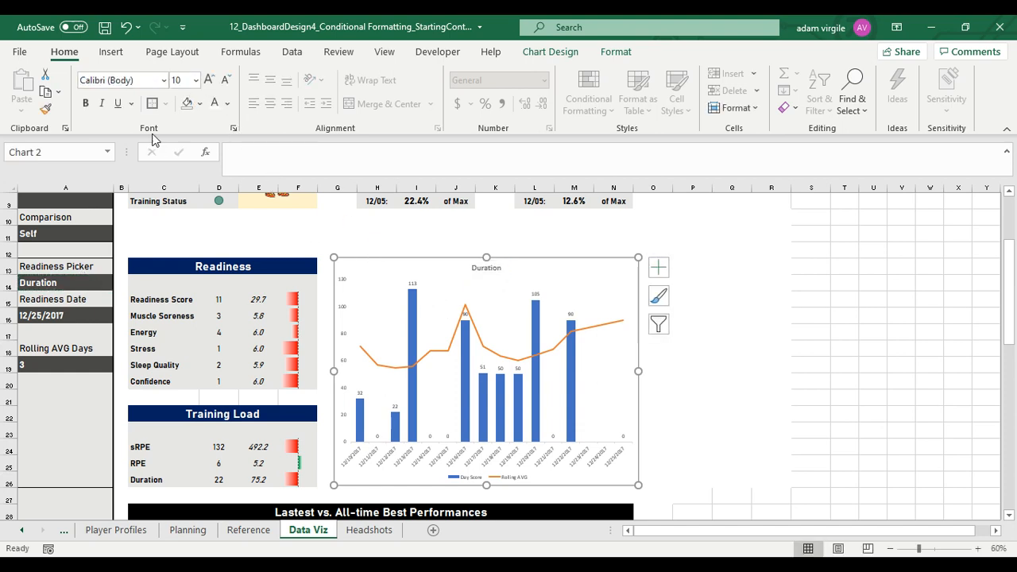
left_click(140, 84)
type("Bahnschrift")
key("Return")
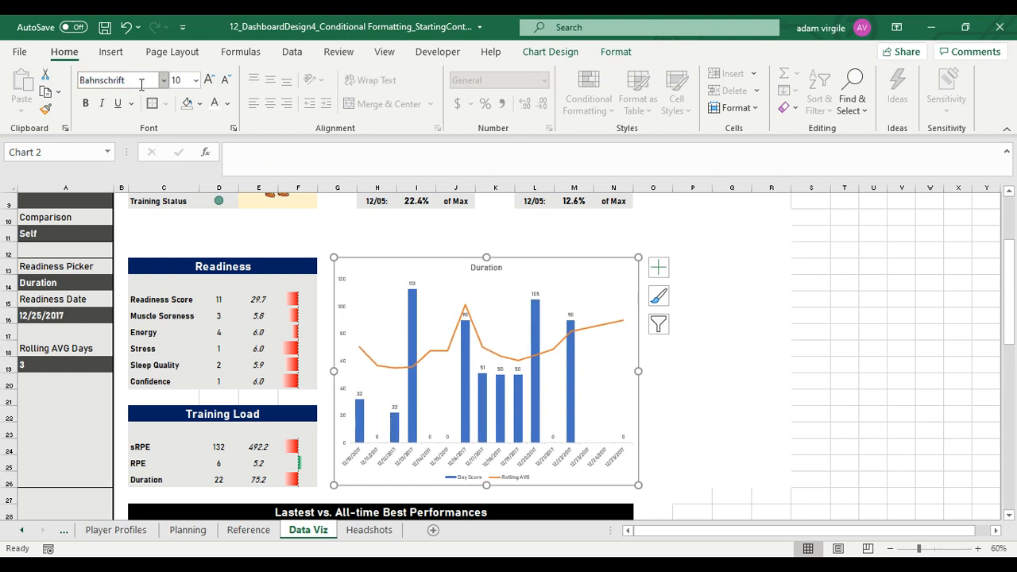
Set the font size of all text in the chart to 12
left_click(408, 285)
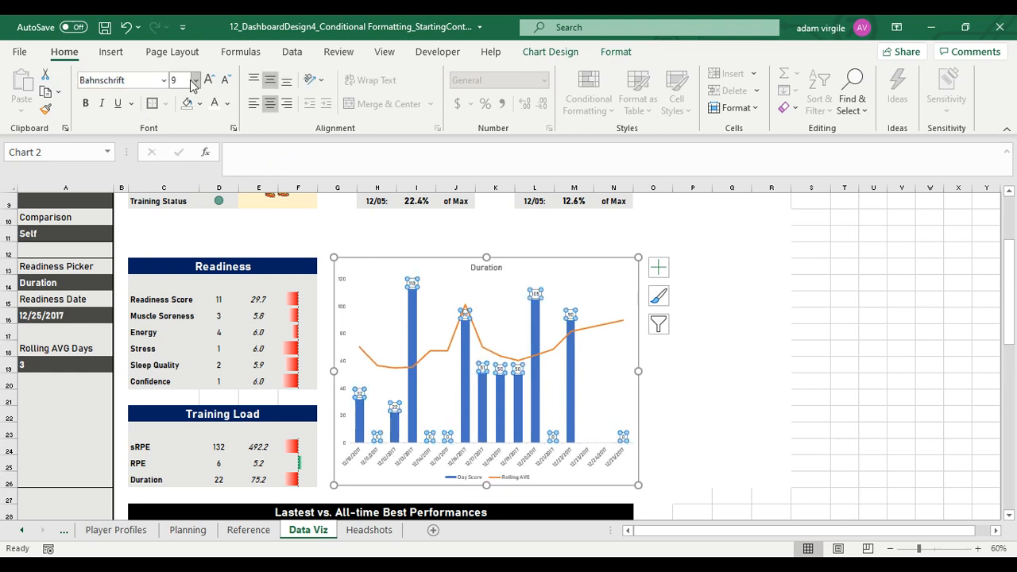
left_click(380, 261)
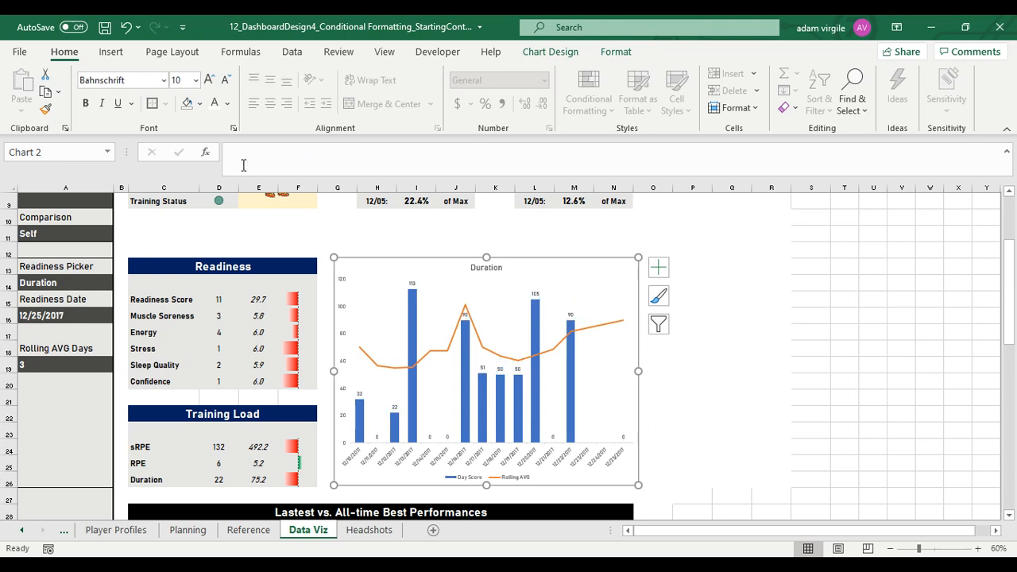
left_click(181, 83)
type("14")
key("BackSpace")
type("2")
key("Return")
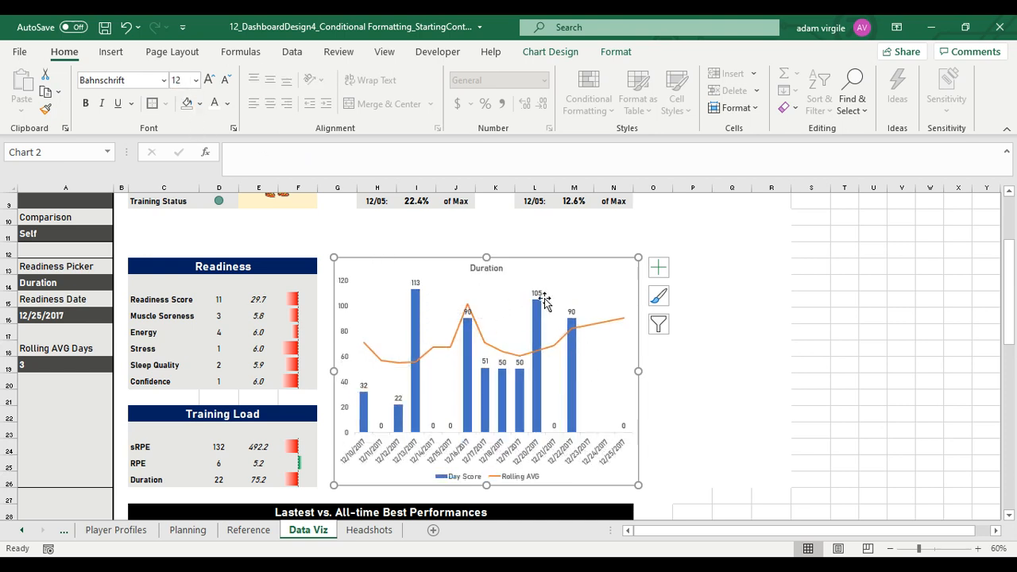
Set the gap width of the Day Score columns first to 75% and finally to 50%
left_click(572, 370)
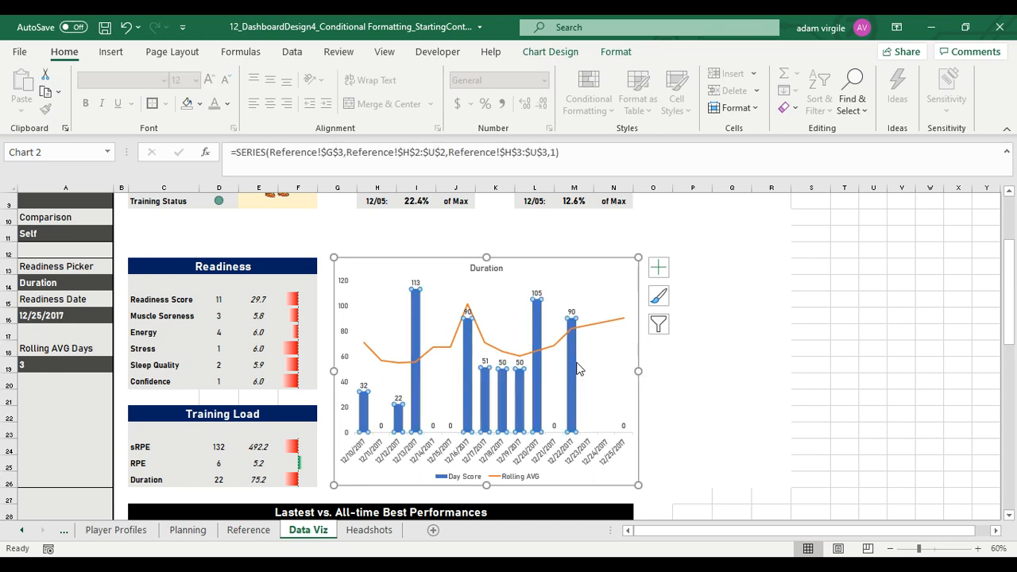
right_click(574, 367)
left_click(612, 523)
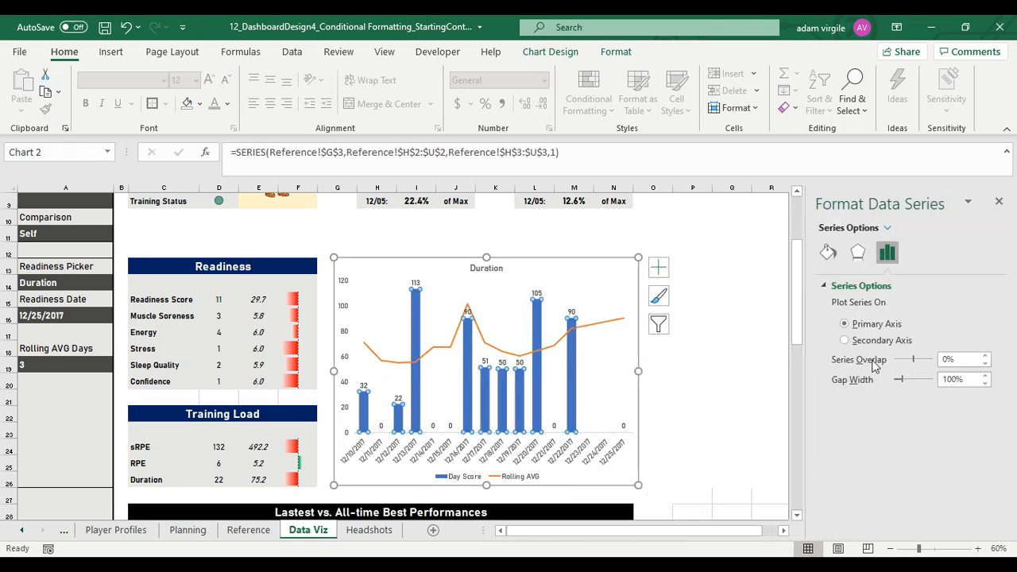
left_click_drag(960, 381, 885, 384)
type("7")
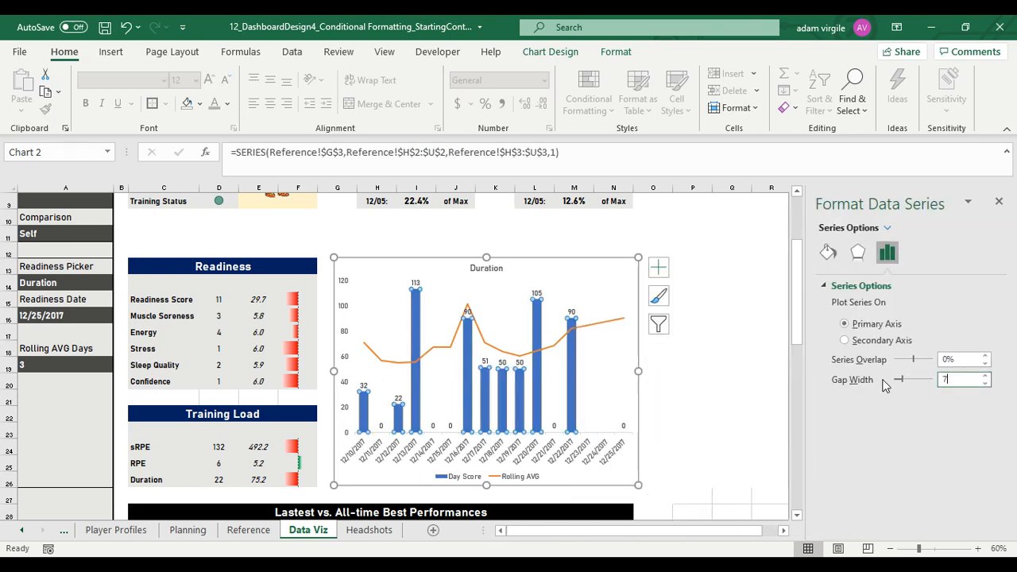
type("5")
key("Return")
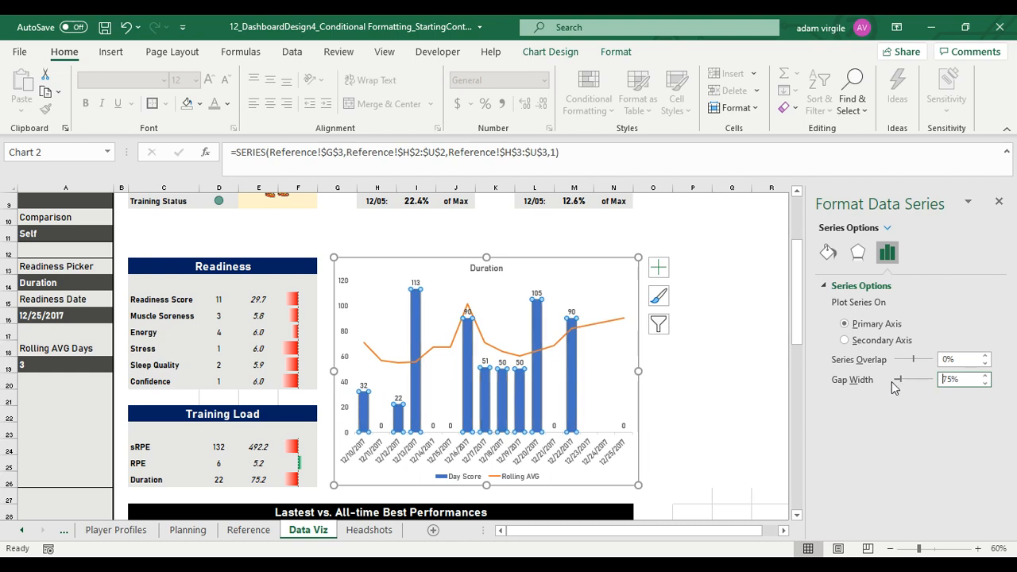
left_click_drag(937, 382, 878, 387)
type("50")
key("Return")
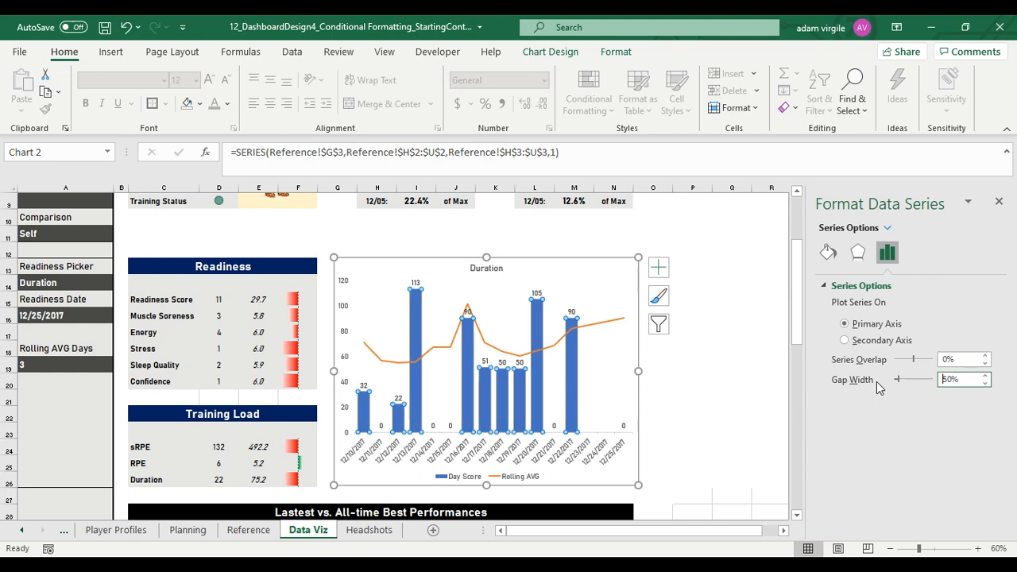
Position the Day Score data labels at Inside End and format their text bold and white
left_click(537, 293)
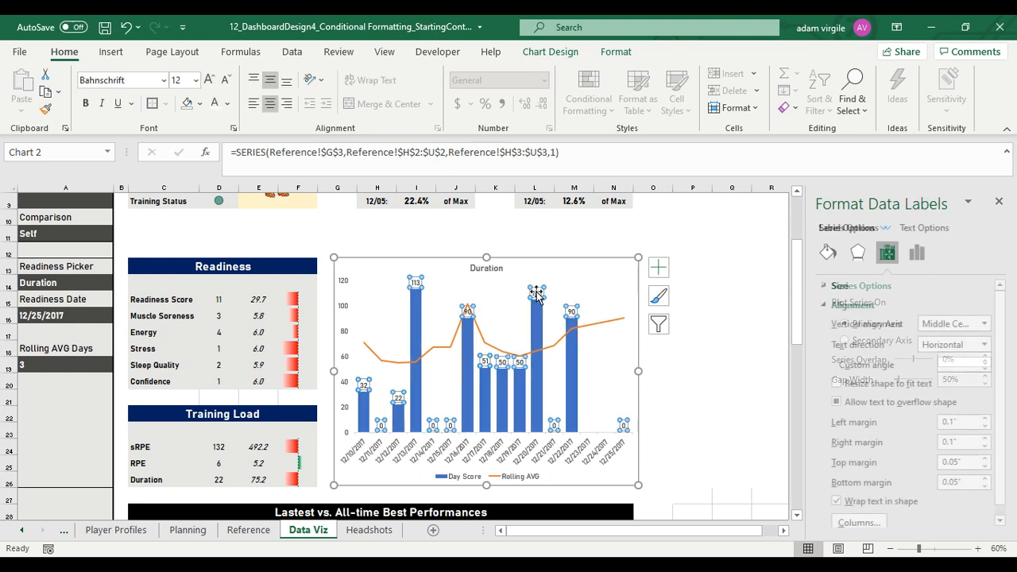
right_click(536, 293)
left_click(603, 477)
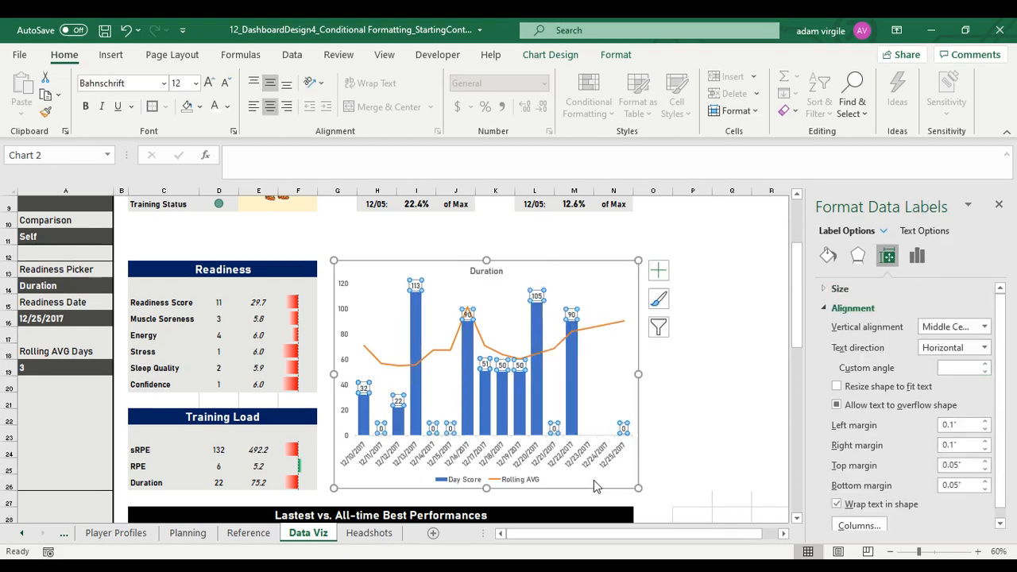
scroll(915, 439, "down", 2)
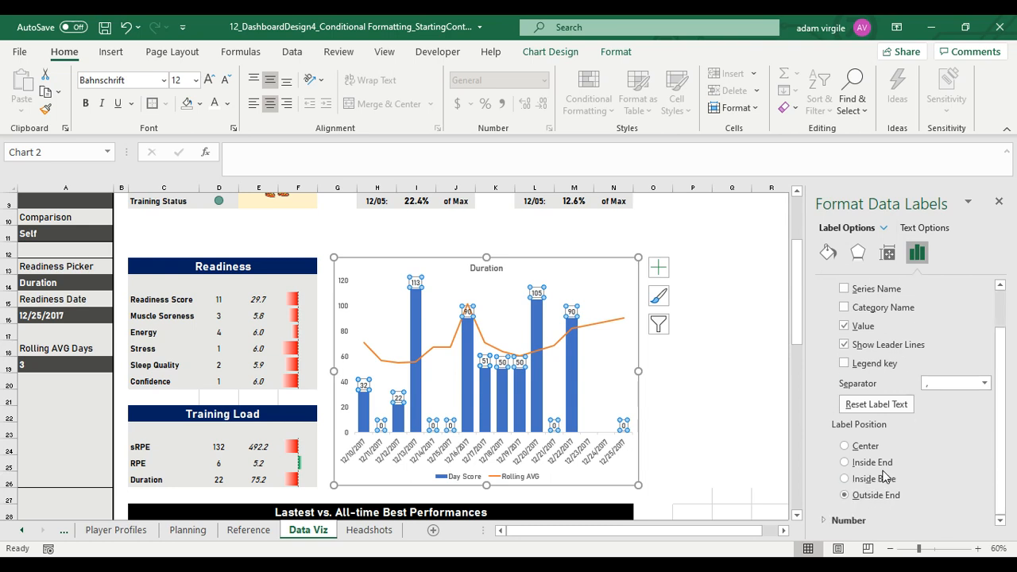
left_click(883, 468)
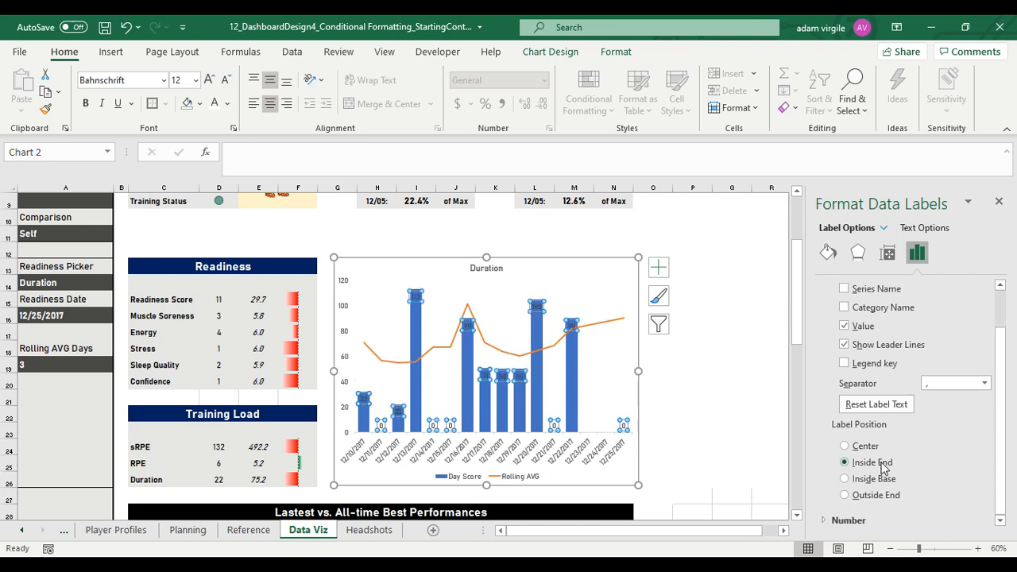
scroll(883, 468, "up", 2)
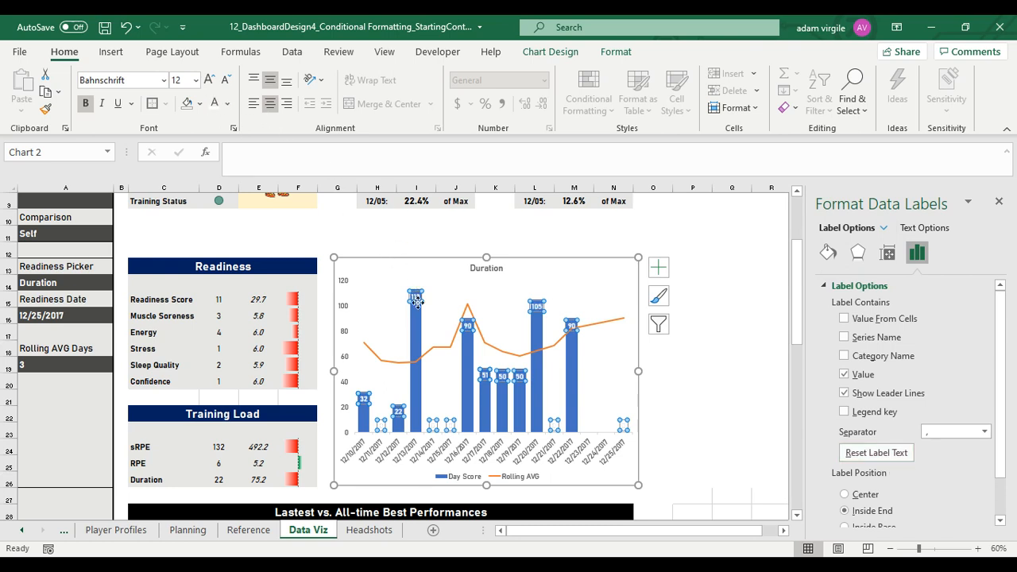
Fill the Day Score columns with solid black
left_click(420, 328)
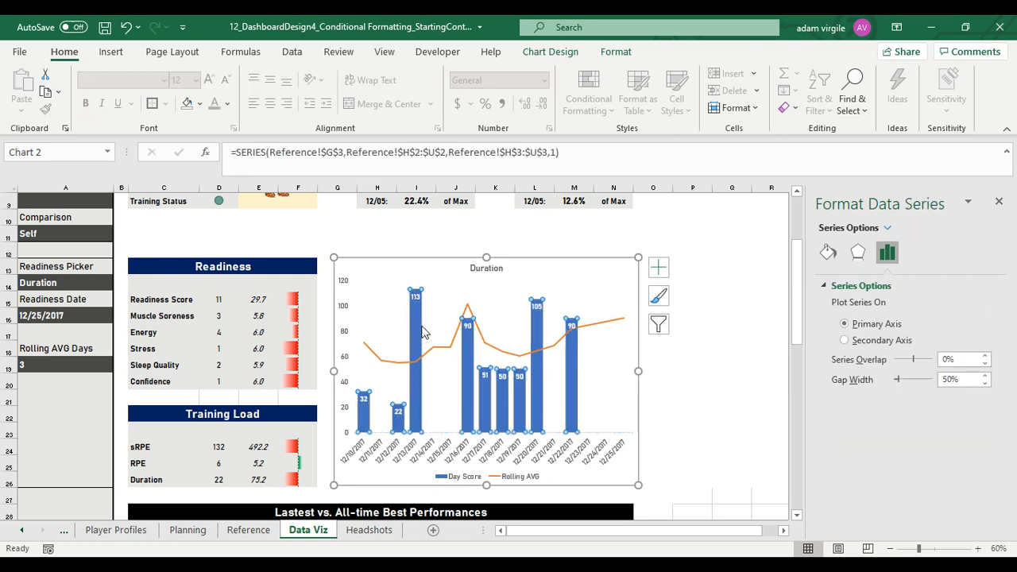
left_click(827, 253)
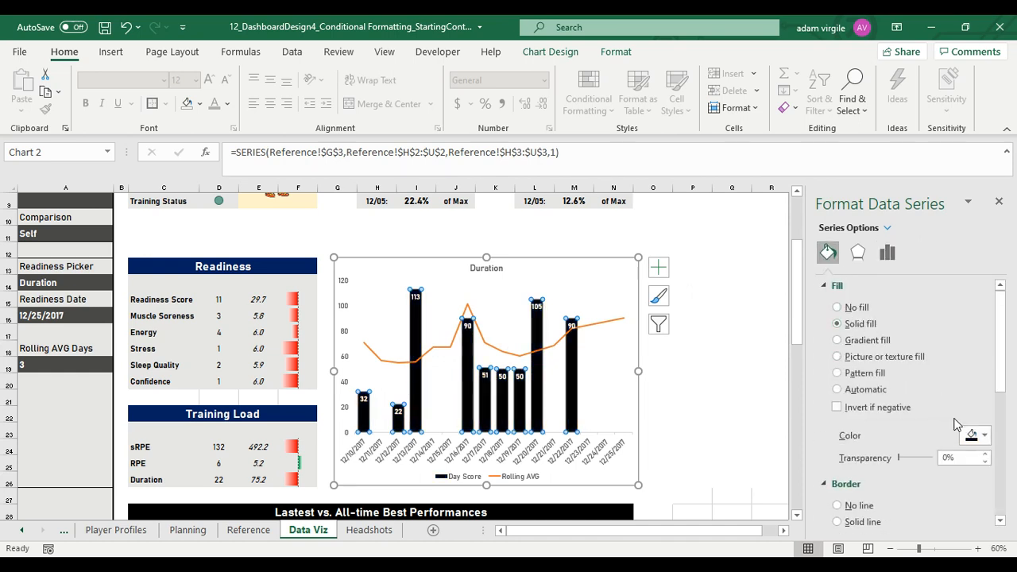
left_click(647, 236)
Recolour the Day Score columns with the standard dark blue fill
left_click(572, 328)
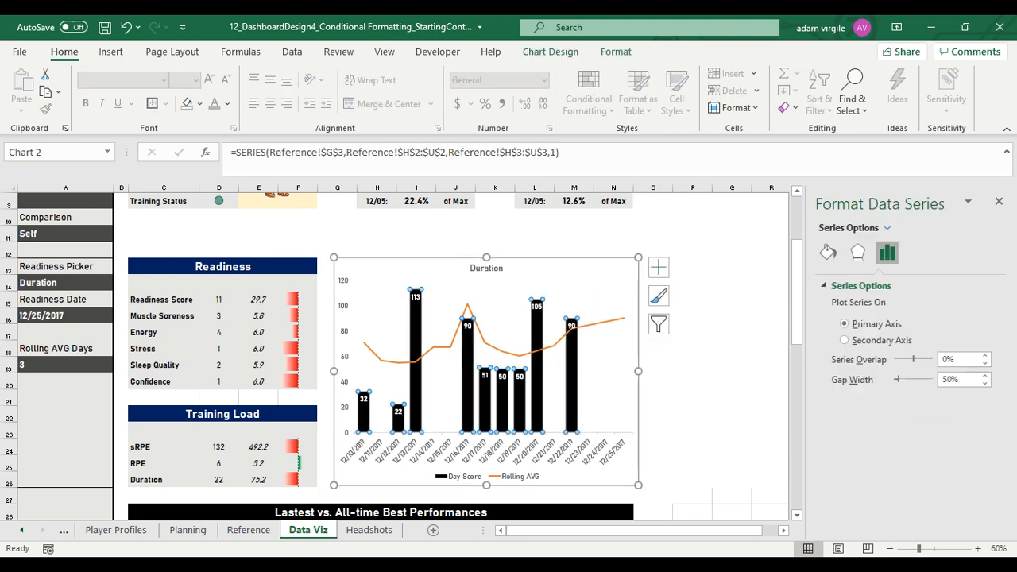
left_click(829, 254)
left_click(974, 435)
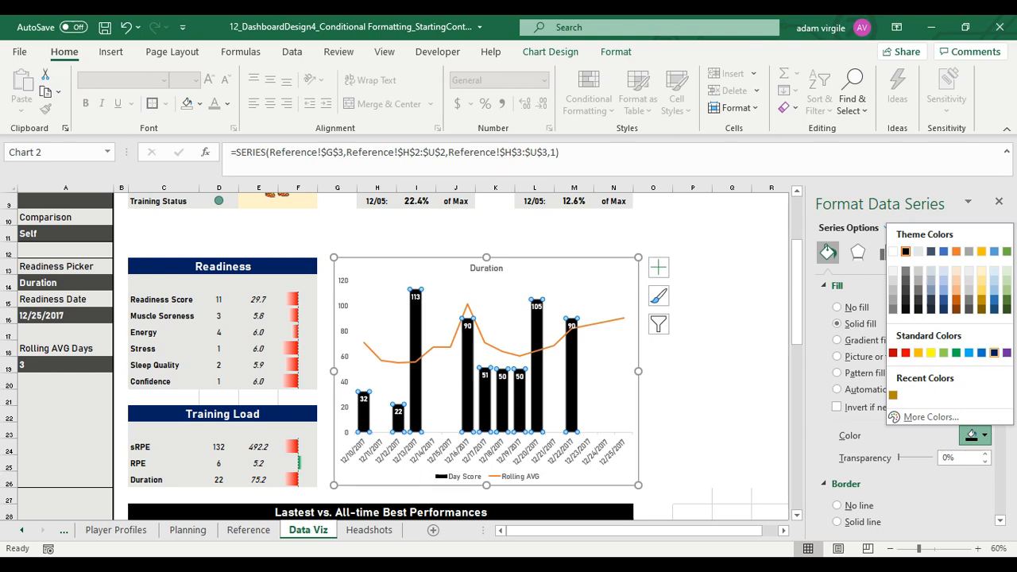
left_click(994, 352)
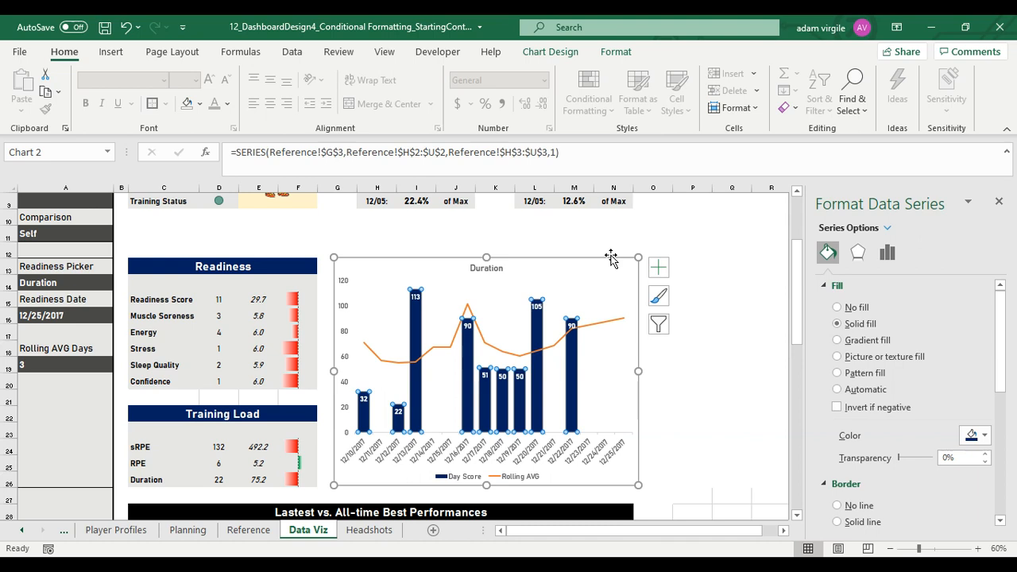
Format the Rolling AVG series as a solid black line
left_click(597, 324)
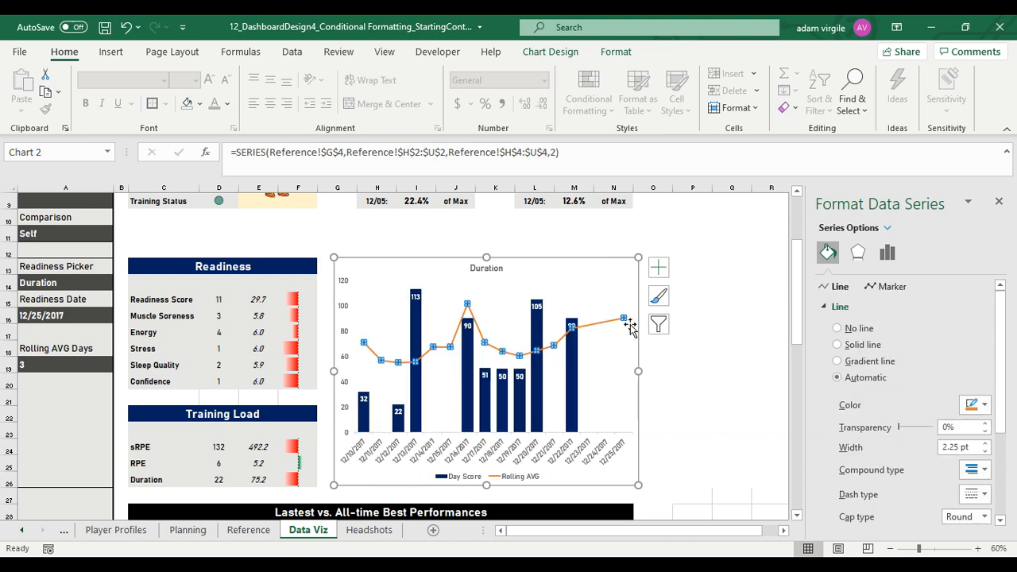
left_click(872, 345)
left_click(977, 404)
left_click(898, 362)
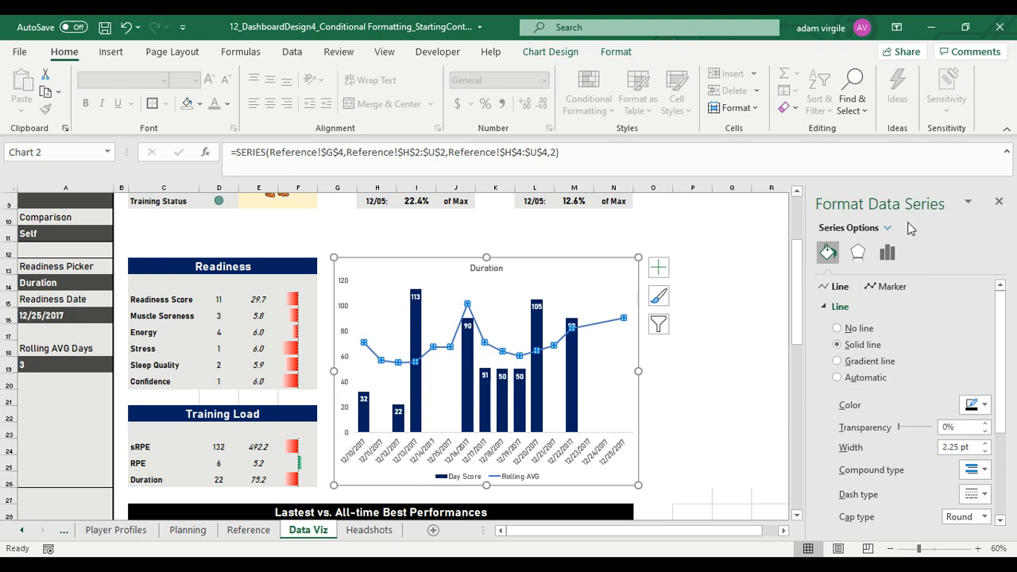
left_click(604, 261)
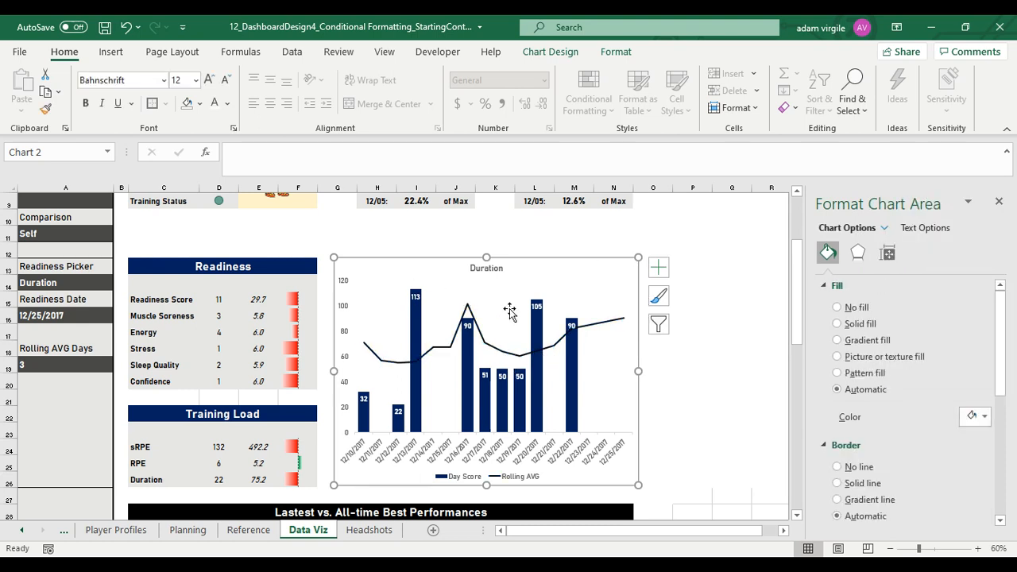
Turn on the smoothed line option for the Rolling AVG series
left_click(517, 354)
right_click(518, 354)
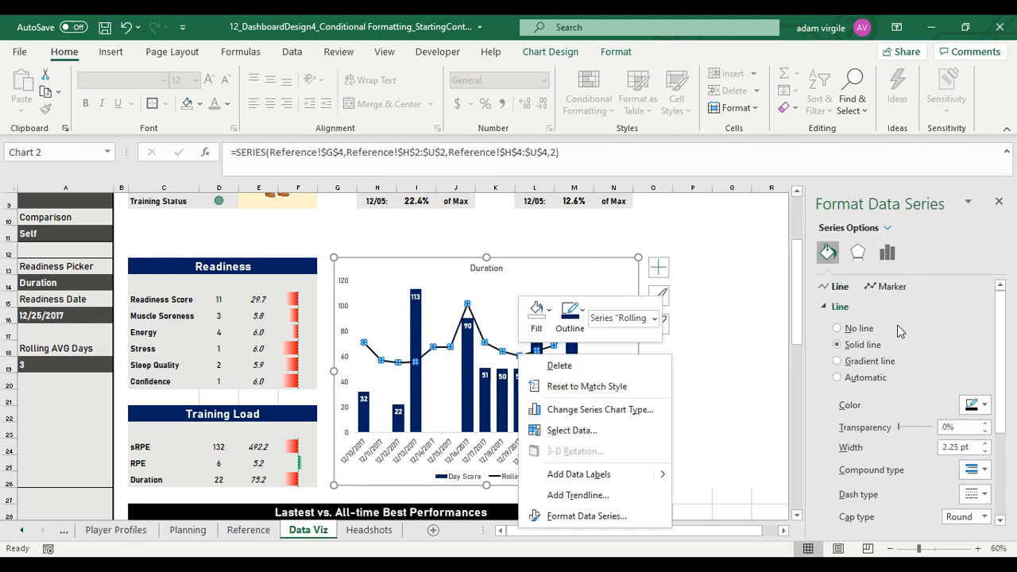
scroll(899, 330, "down", 4)
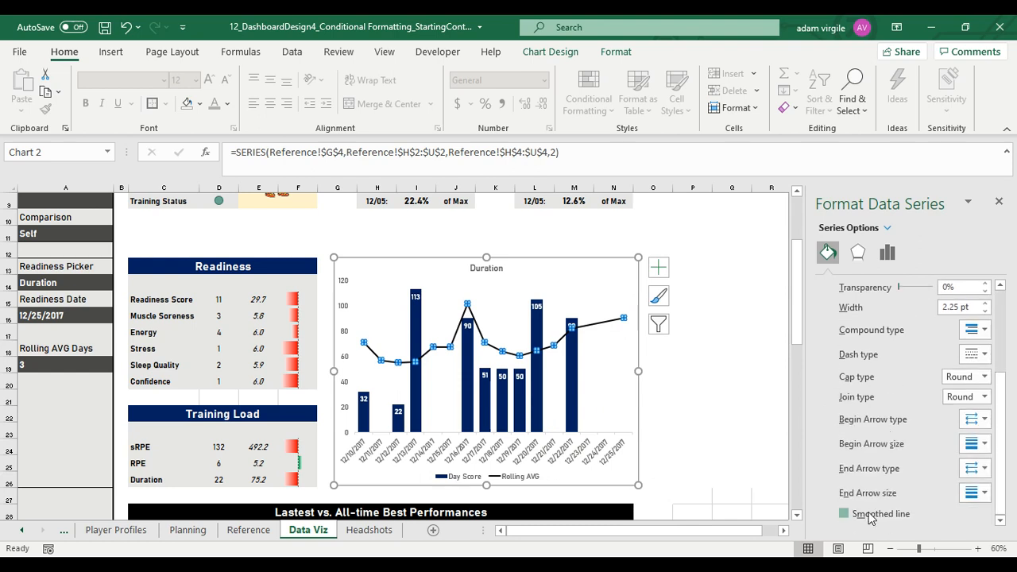
left_click(871, 518)
left_click(597, 263)
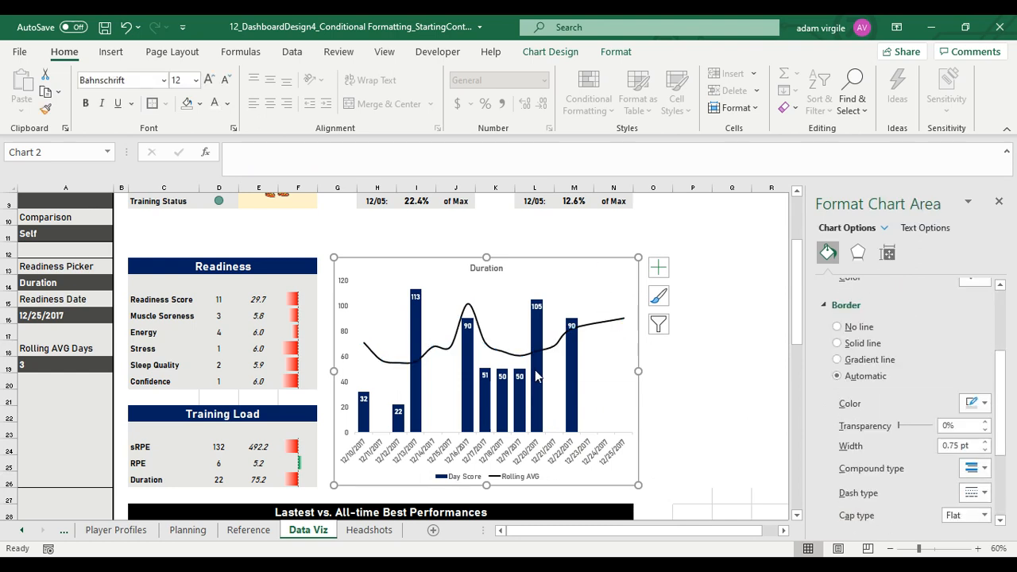
Remove the border from the Day Score columns and give them a linear black-to-gold gradient fill
left_click(536, 373)
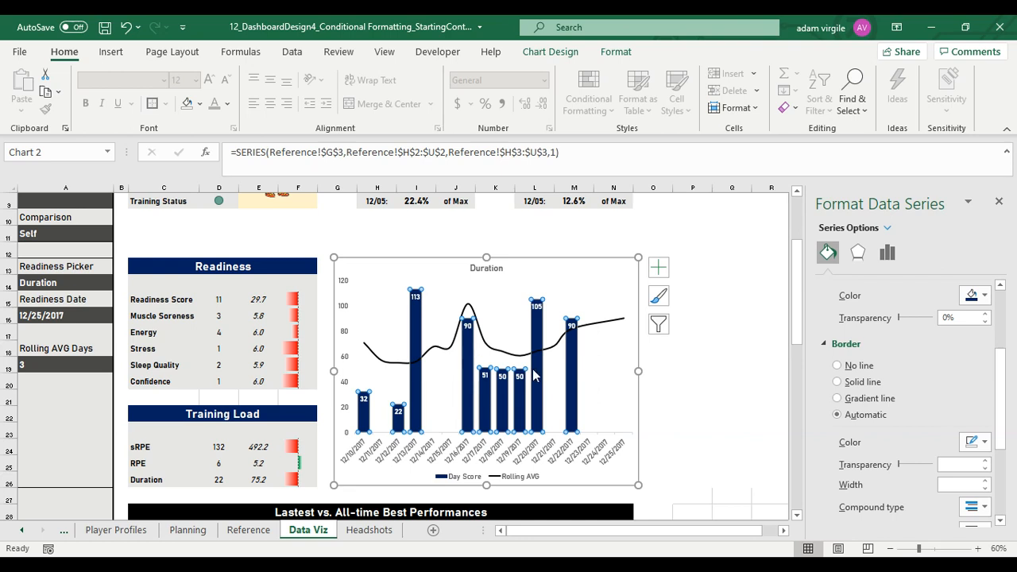
scroll(912, 387, "up", 1)
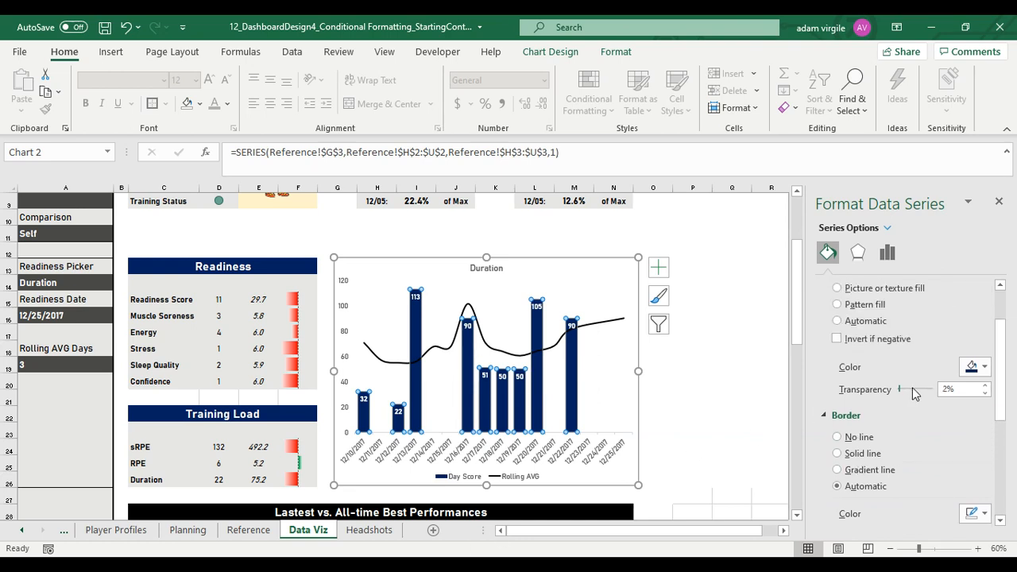
left_click(852, 405)
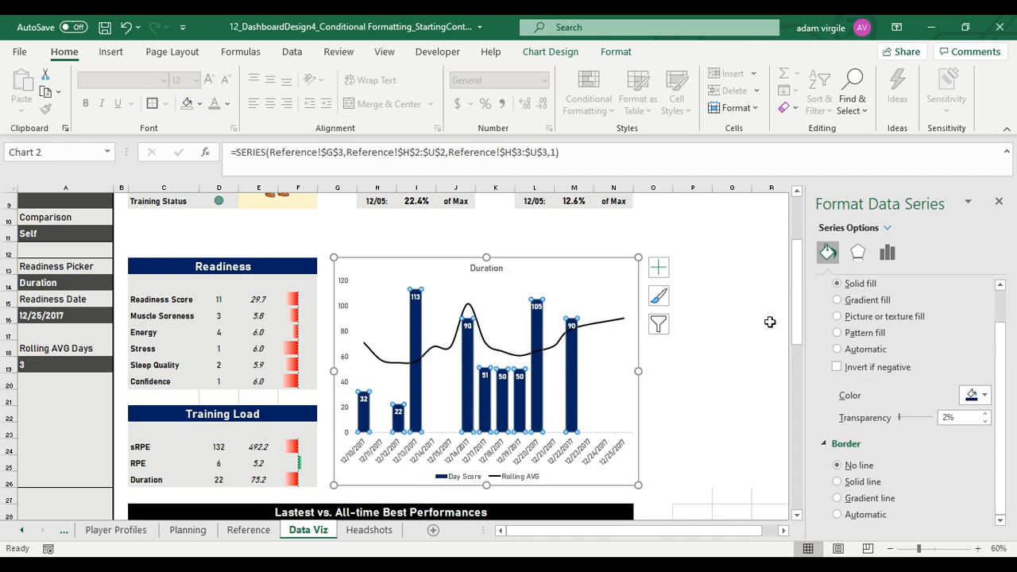
scroll(864, 334, "up", 1)
left_click(864, 339)
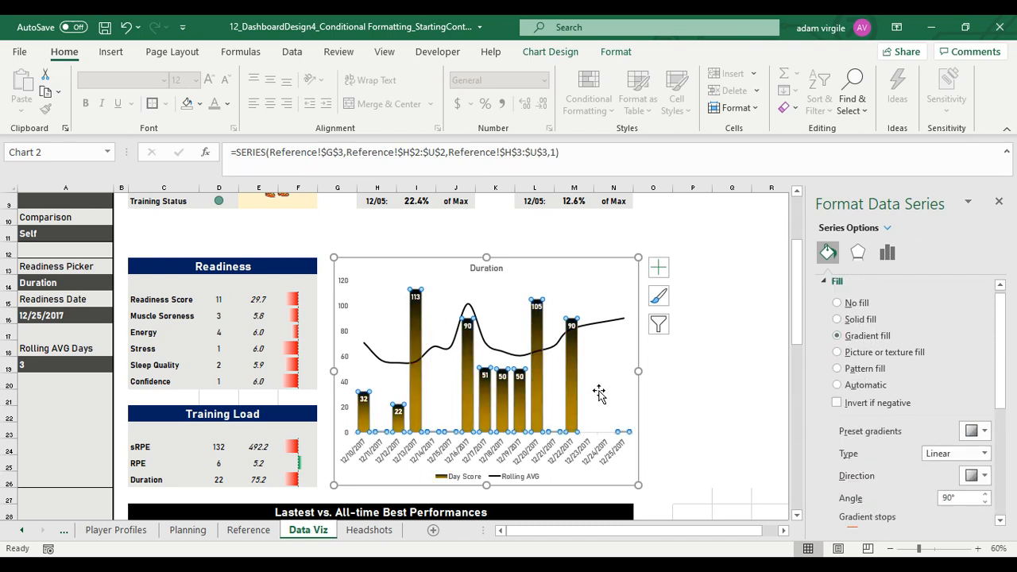
View the metric options offered by the Readiness Picker in cell A14, leaving the selection as Duration
scroll(596, 390, "down", 1)
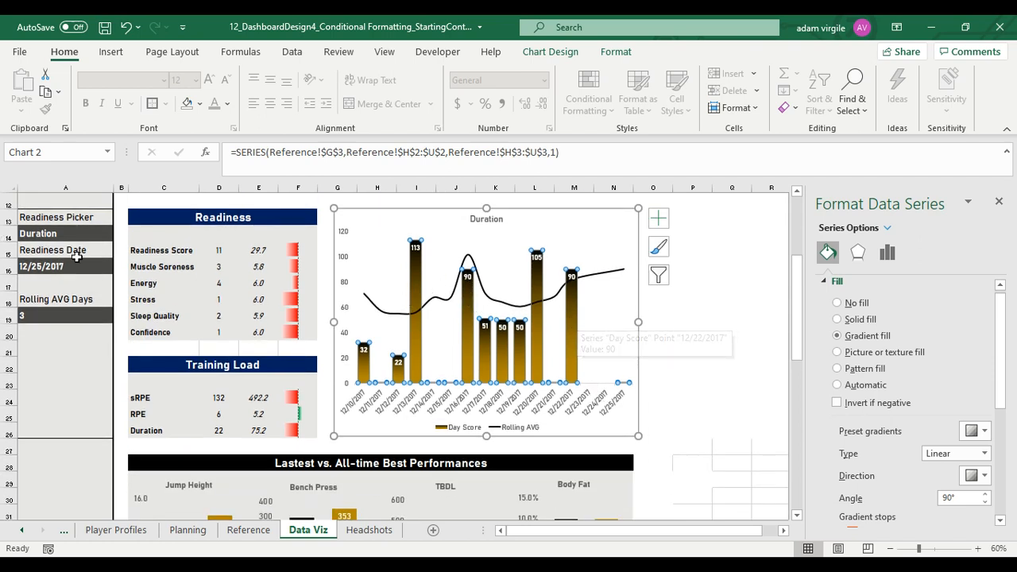
left_click(97, 238)
left_click(120, 234)
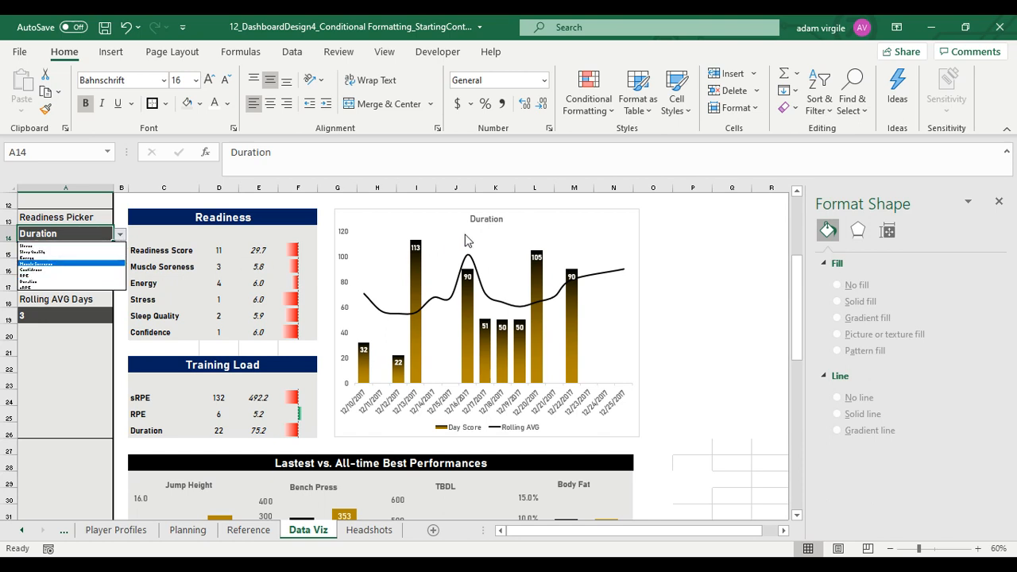
key("Escape")
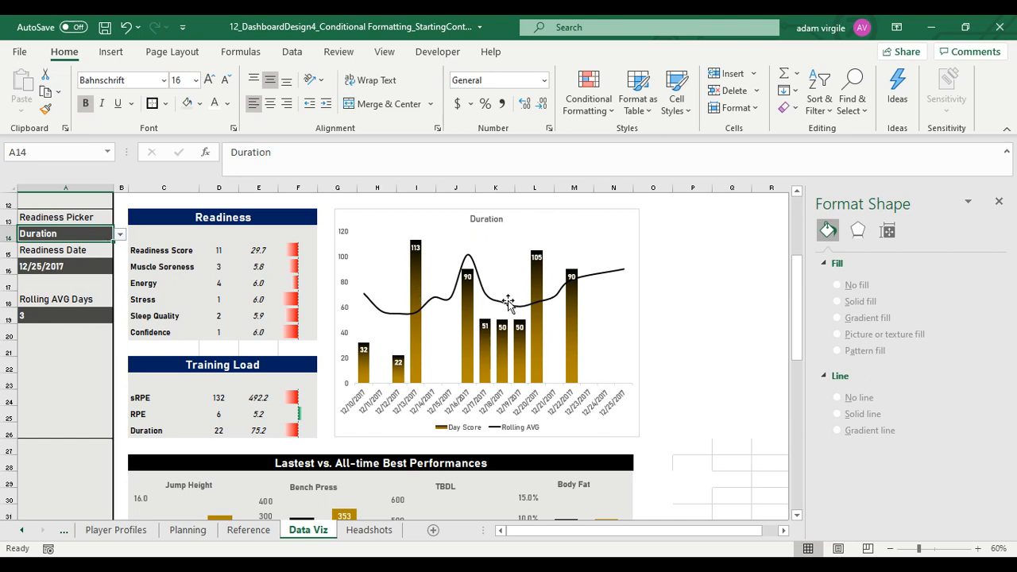
Remove the combo chart area's border and fill and lower the chart's top edge below row 13
left_click(558, 216)
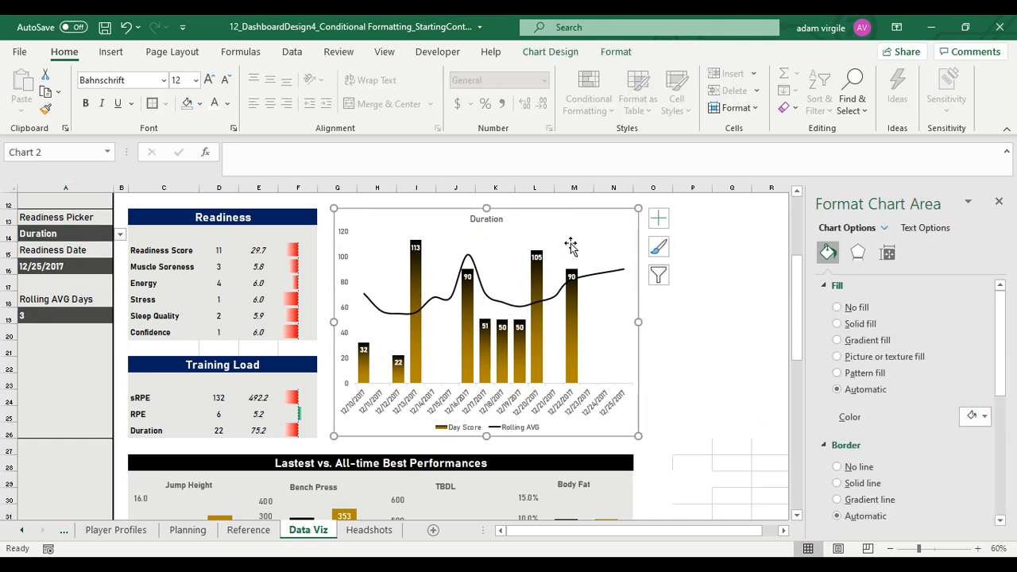
left_click(851, 472)
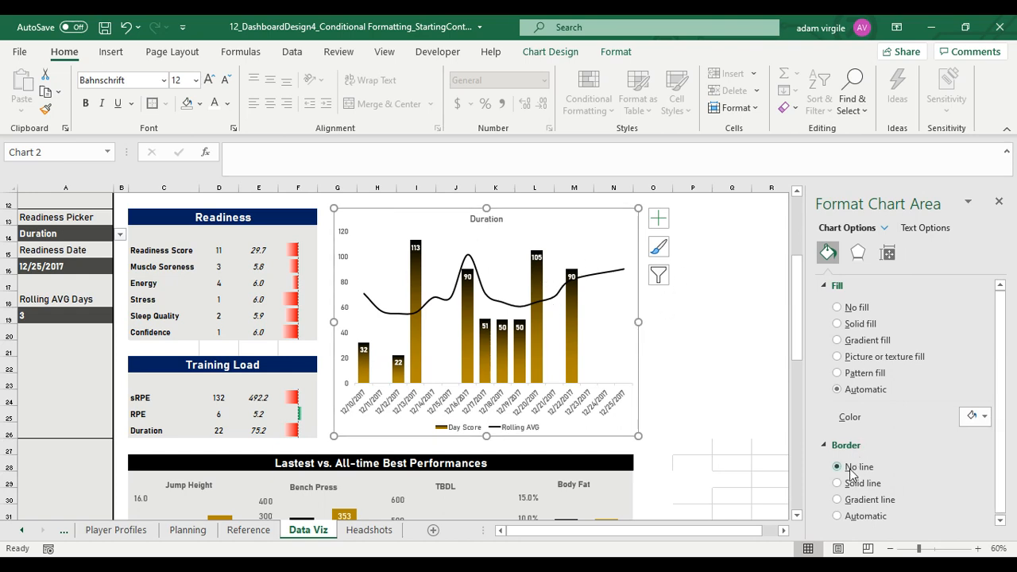
left_click(863, 313)
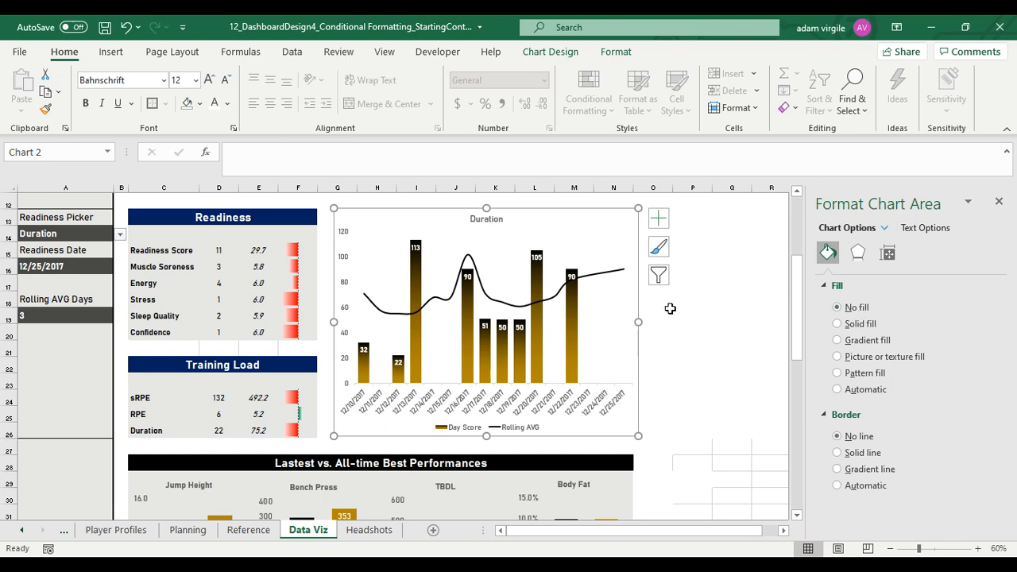
scroll(669, 308, "up", 1)
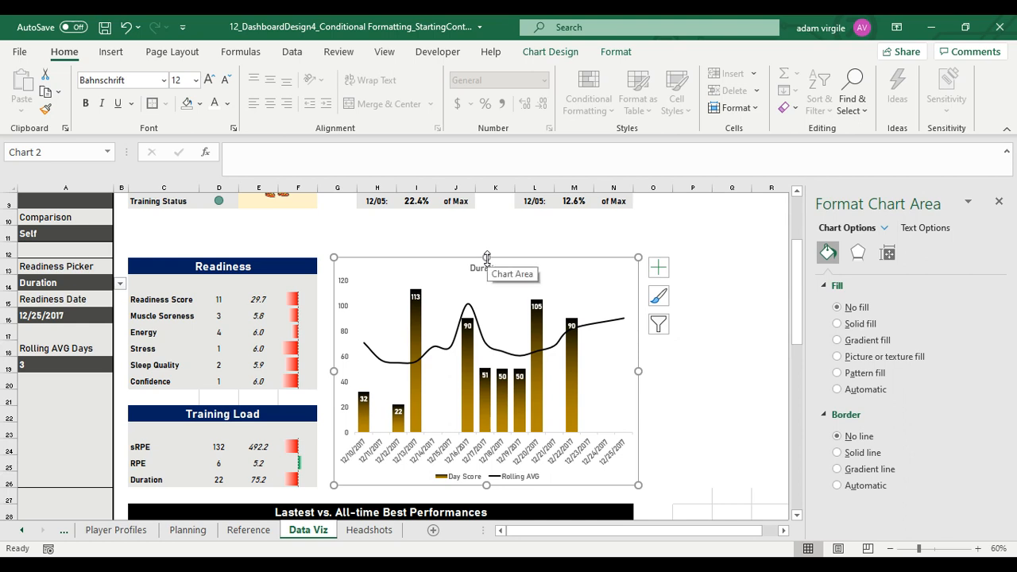
left_click_drag(486, 258, 485, 272)
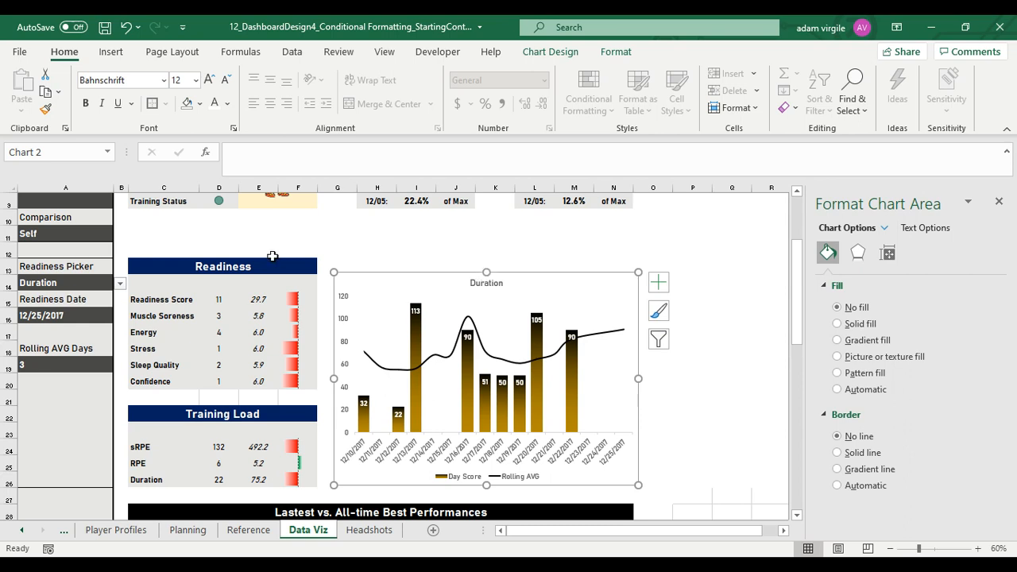
left_click(271, 256)
left_click(286, 265)
key("ctrl+c")
left_click(350, 268)
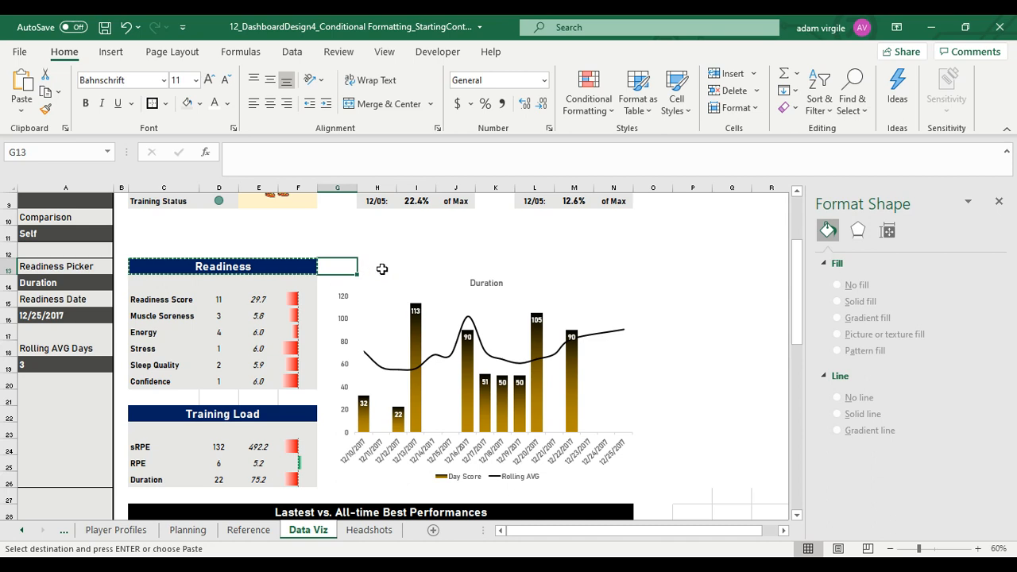
type("0")
left_click(382, 269)
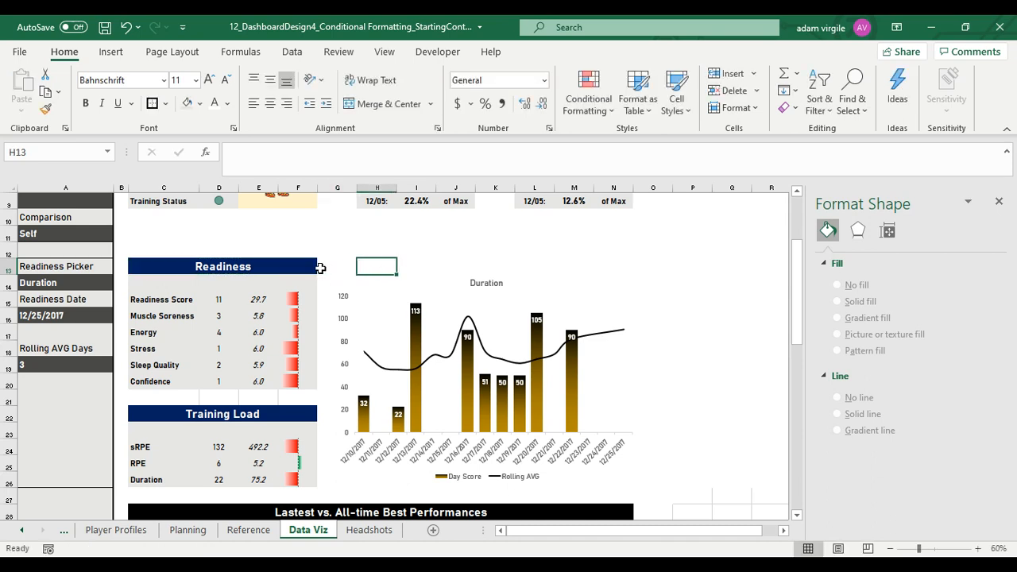
Copy the Readiness header to H13 and merge and center it across H13:N13 above the combo chart
left_click(316, 268)
key("ctrl+c")
left_click(374, 270)
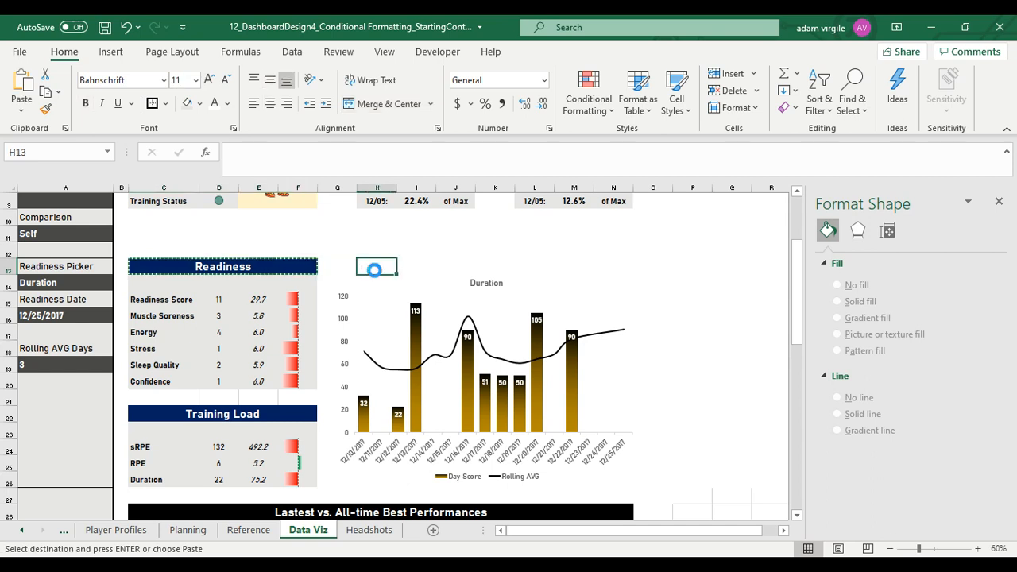
key("ctrl+v")
left_click_drag(416, 267, 611, 267)
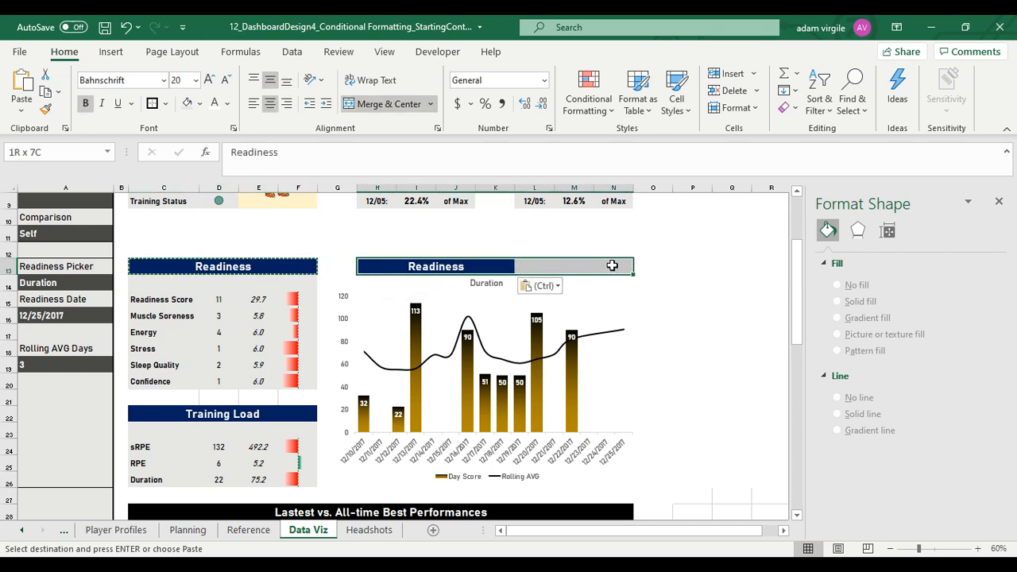
left_click(380, 104)
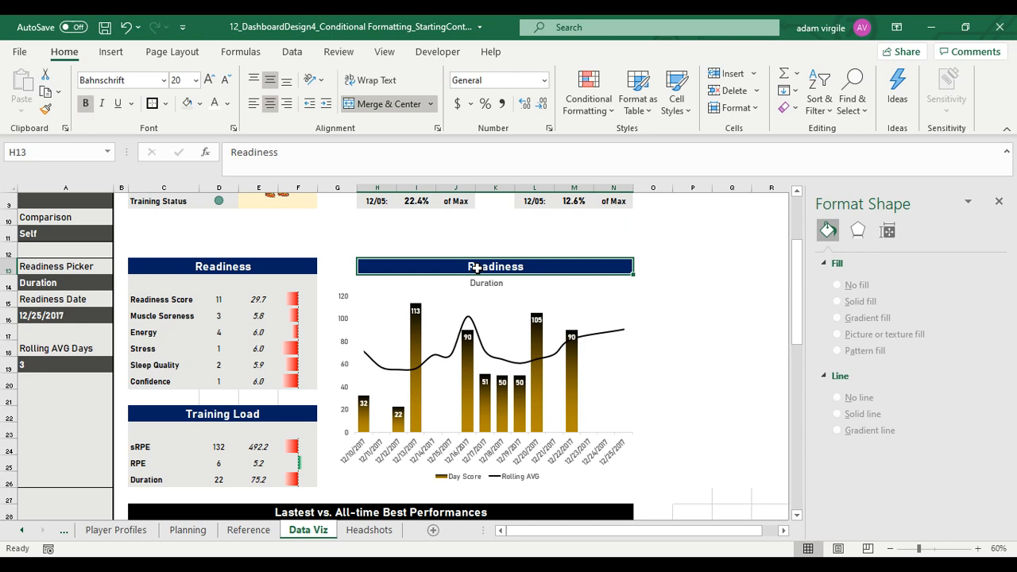
Change the header text above the combo chart to "Metric Over Time"
type("Metric")
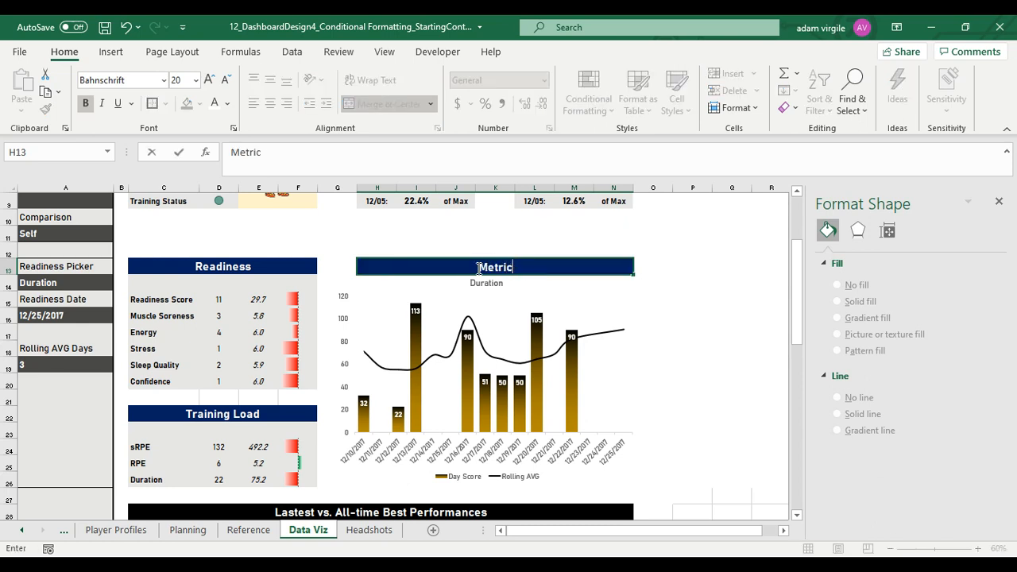
type(" Over")
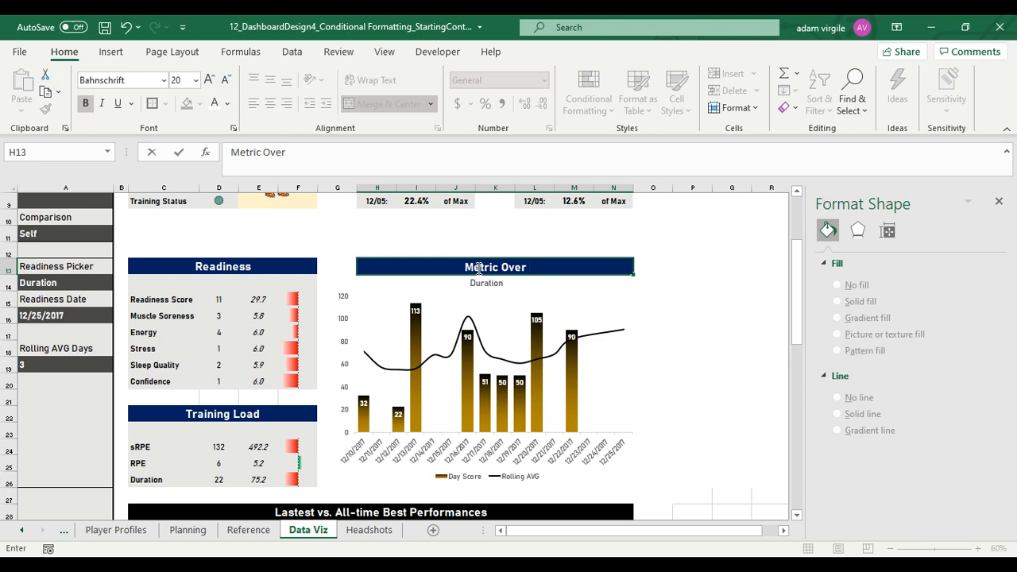
type(" Time")
key("ctrl+Return")
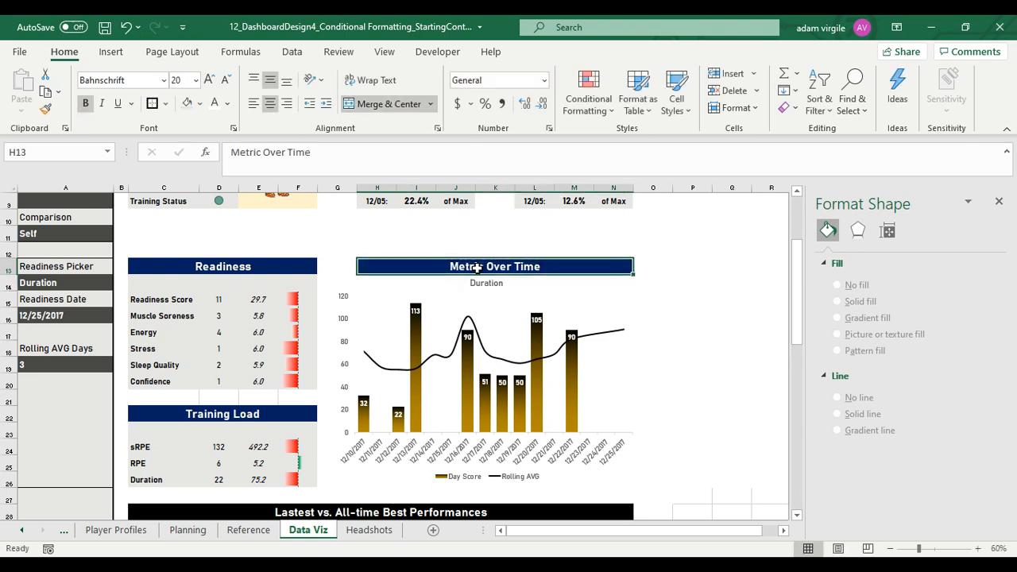
Enter the formula =$A$14&" Over Time Graph" in H13 so the header follows the Readiness Picker
type("=")
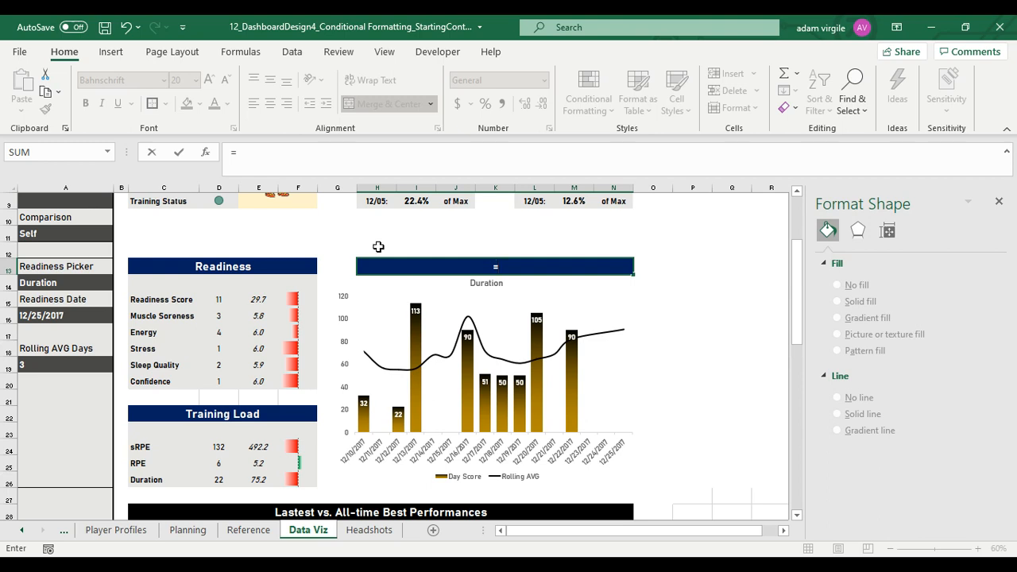
left_click(72, 283)
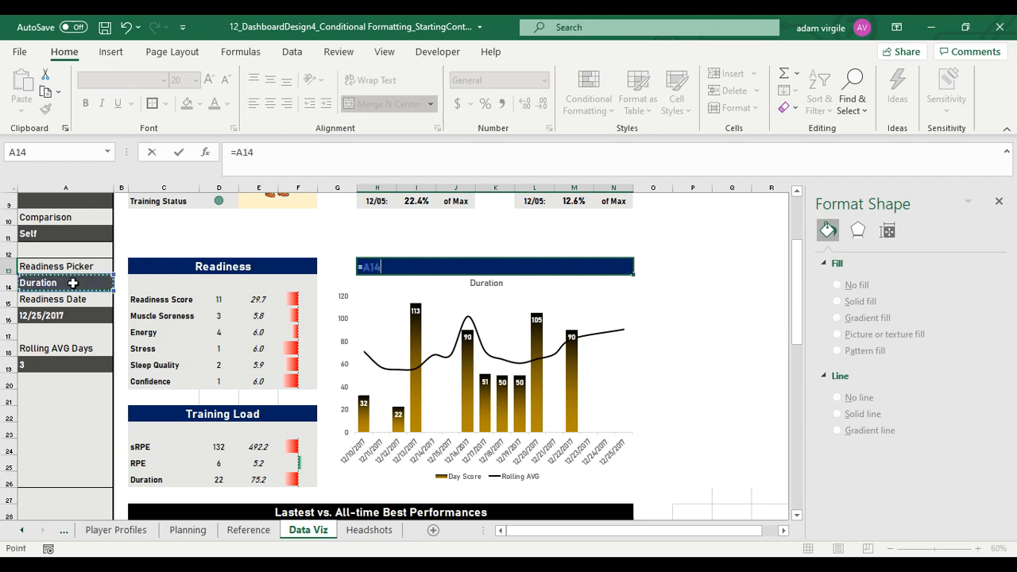
left_click(237, 152)
type("$A")
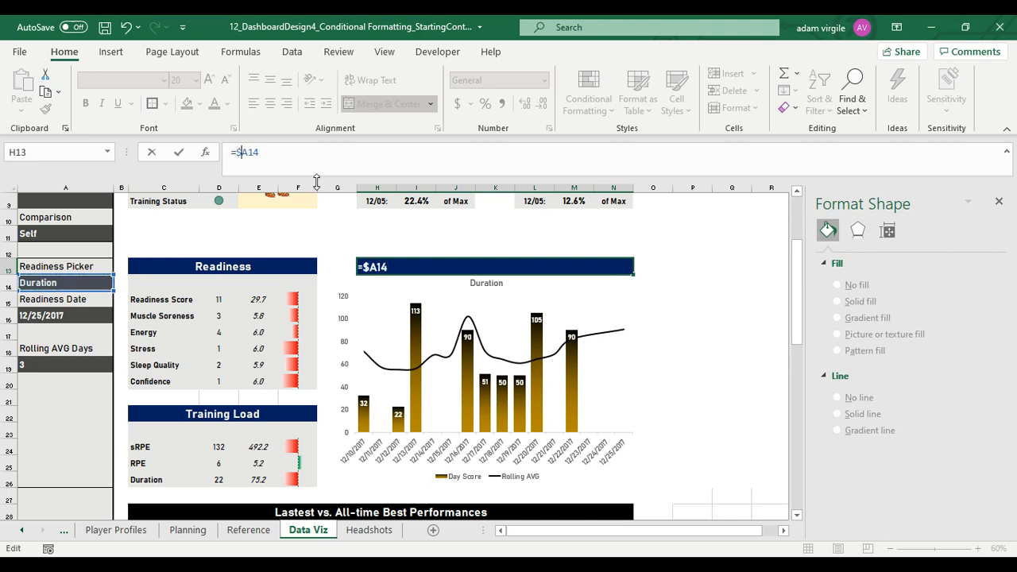
type("$")
key("End")
type("&\" Over")
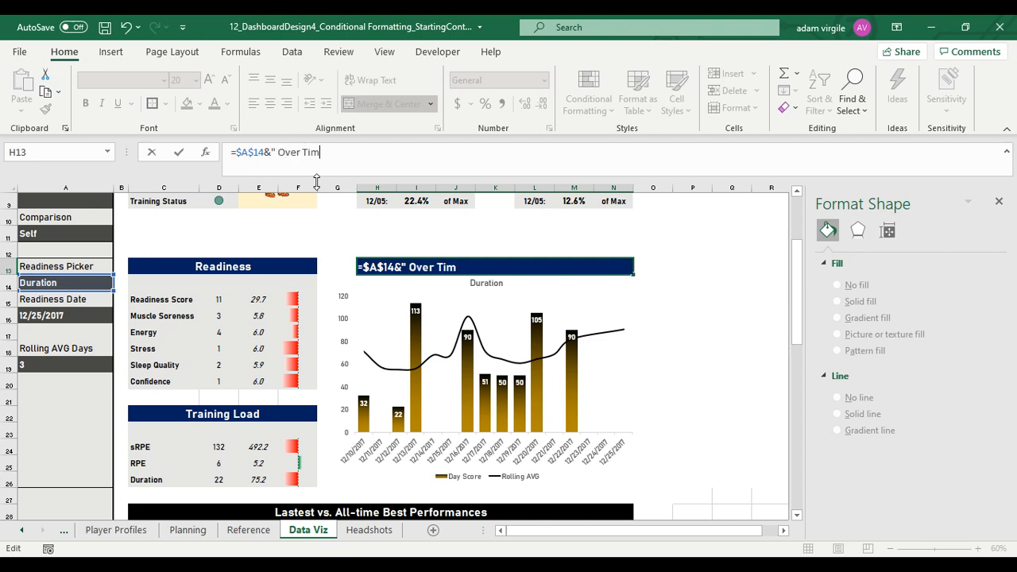
type(" Time Ch")
key("BackSpace")
key("BackSpace")
type("Grap")
key("Return")
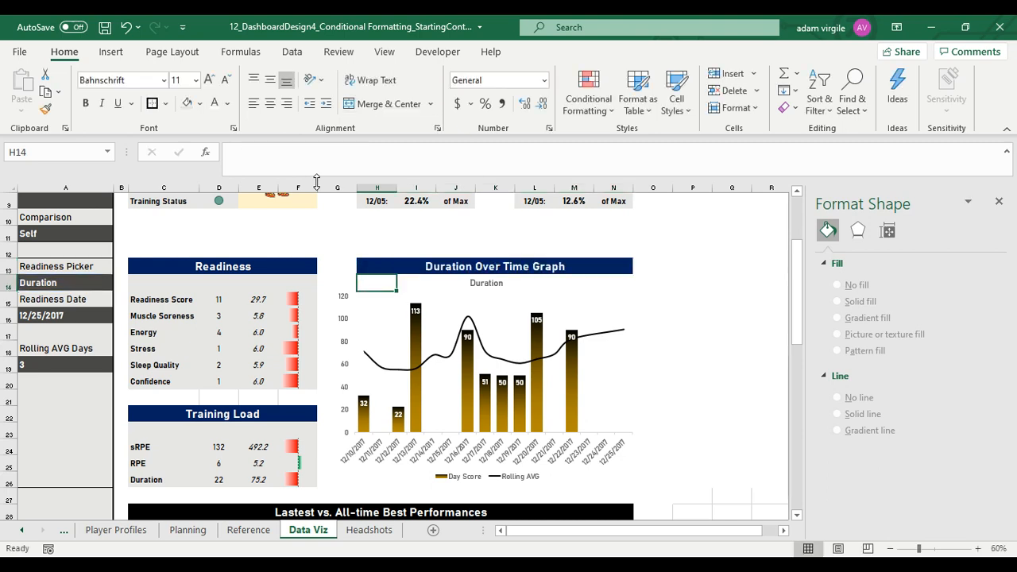
Delete the combo chart's own title and narrow the chart from both sides to fit under the H13:N13 header
left_click(476, 283)
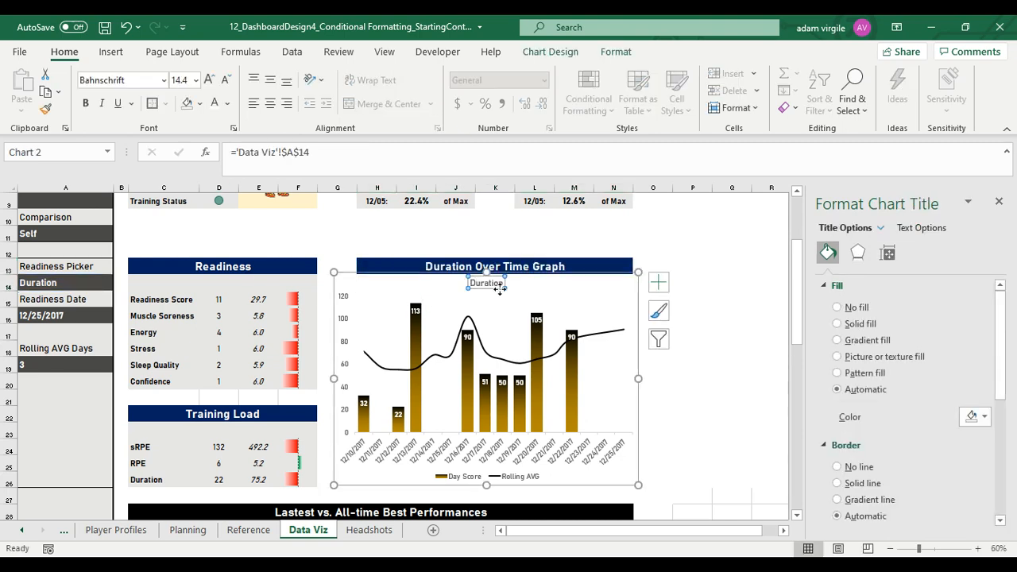
key("Delete")
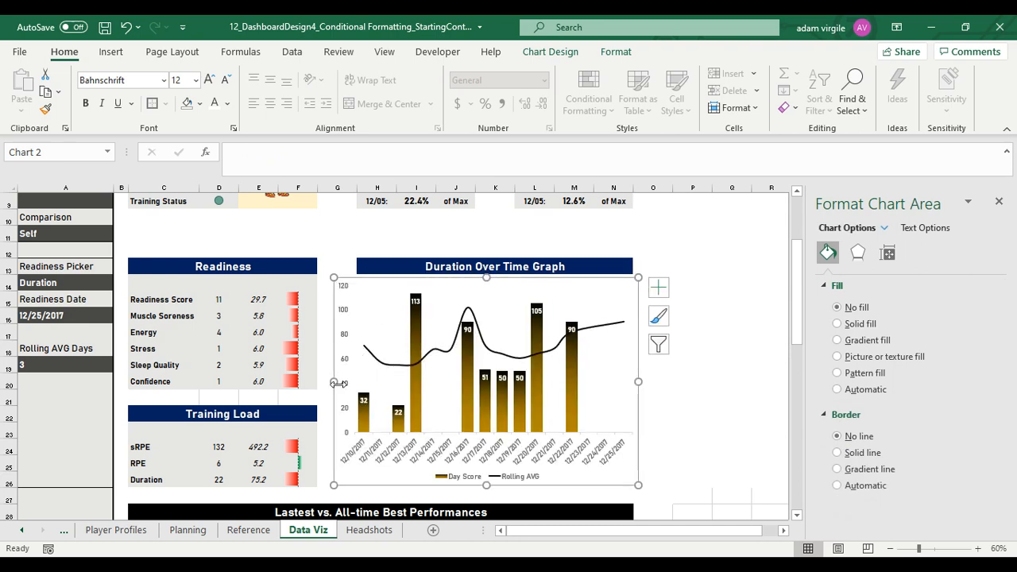
left_click_drag(333, 382, 348, 382)
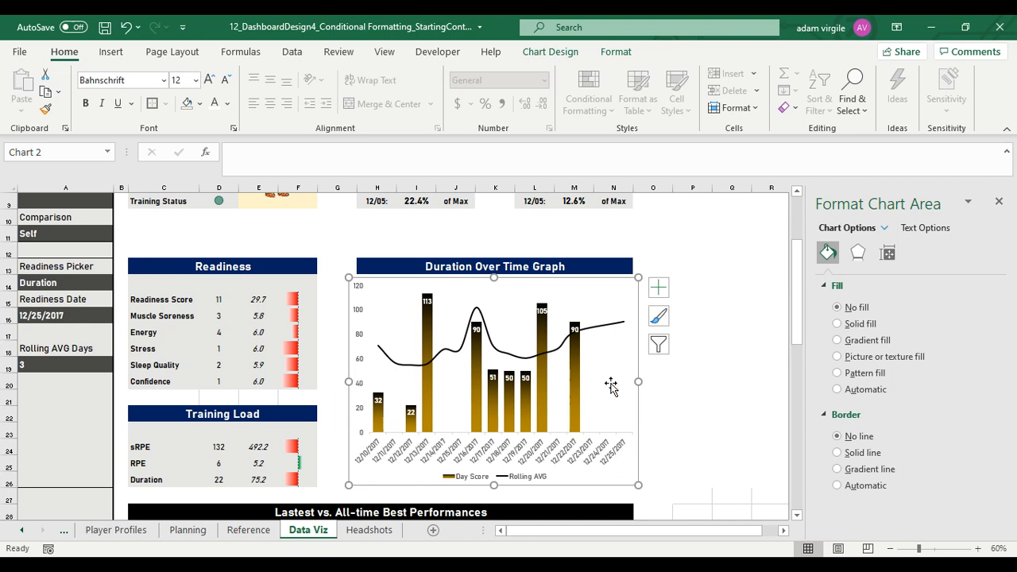
left_click_drag(638, 381, 630, 382)
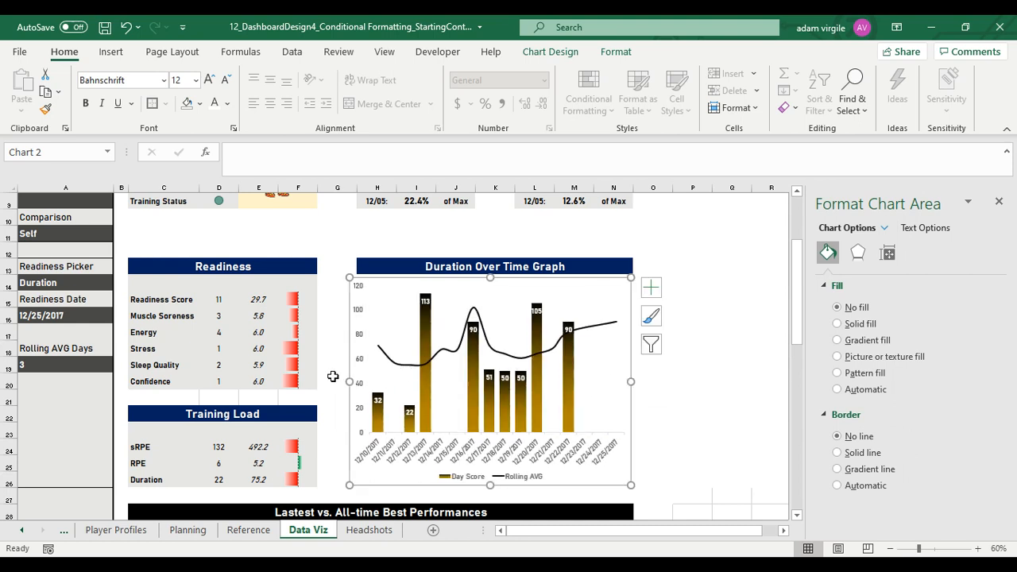
left_click_drag(347, 382, 355, 381)
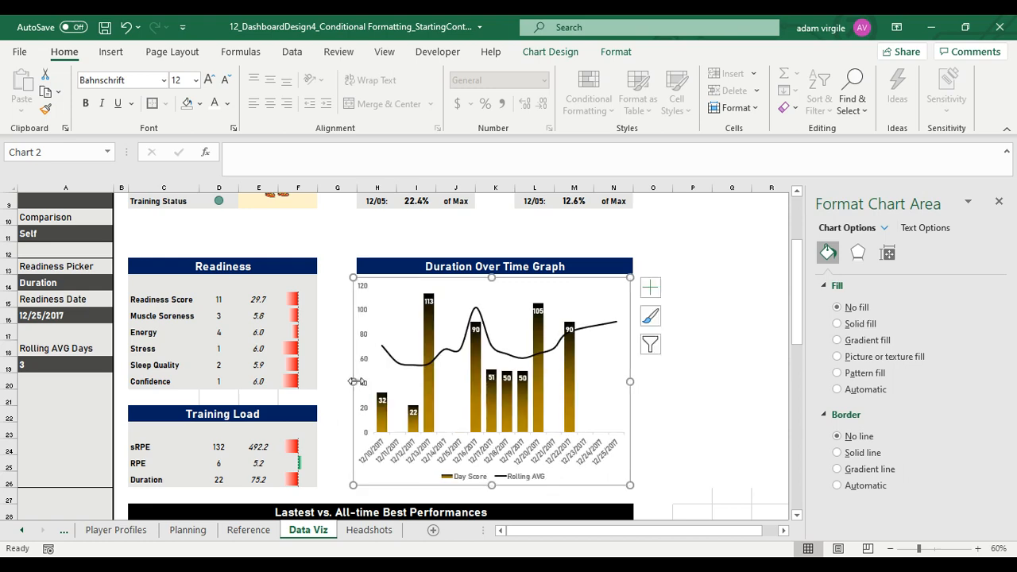
left_click(336, 315)
Set the width of spacer column G, between the Readiness table and the combo chart, to 4
scroll(347, 198, "up", 3)
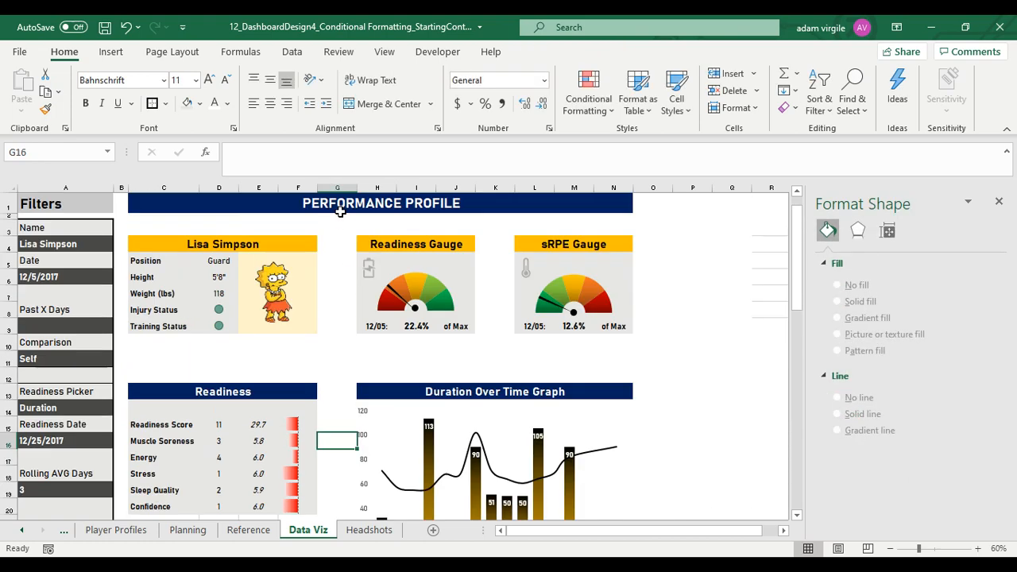
scroll(340, 227, "down", 10)
scroll(338, 292, "up", 4)
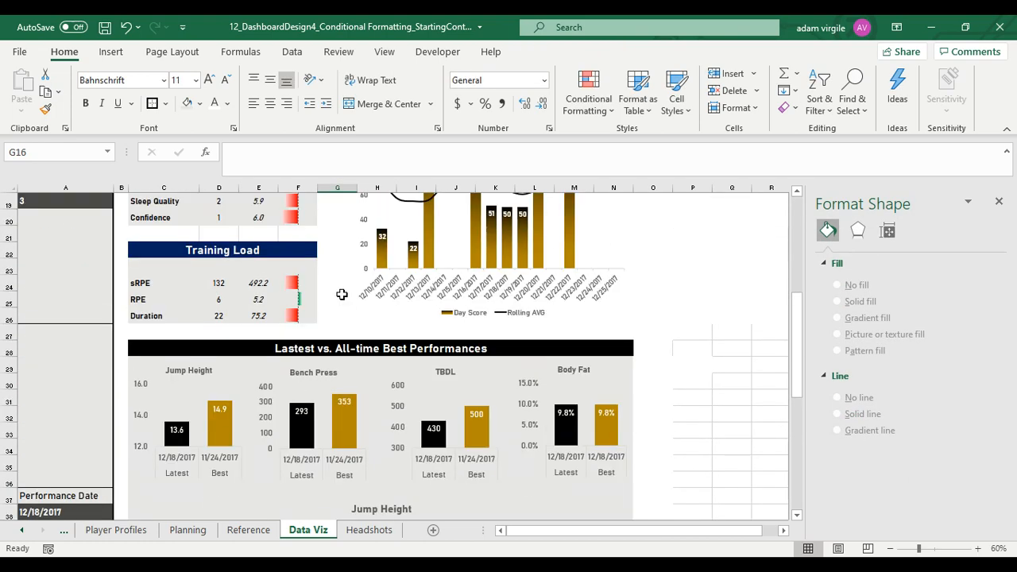
scroll(359, 243, "up", 6)
left_click(337, 187)
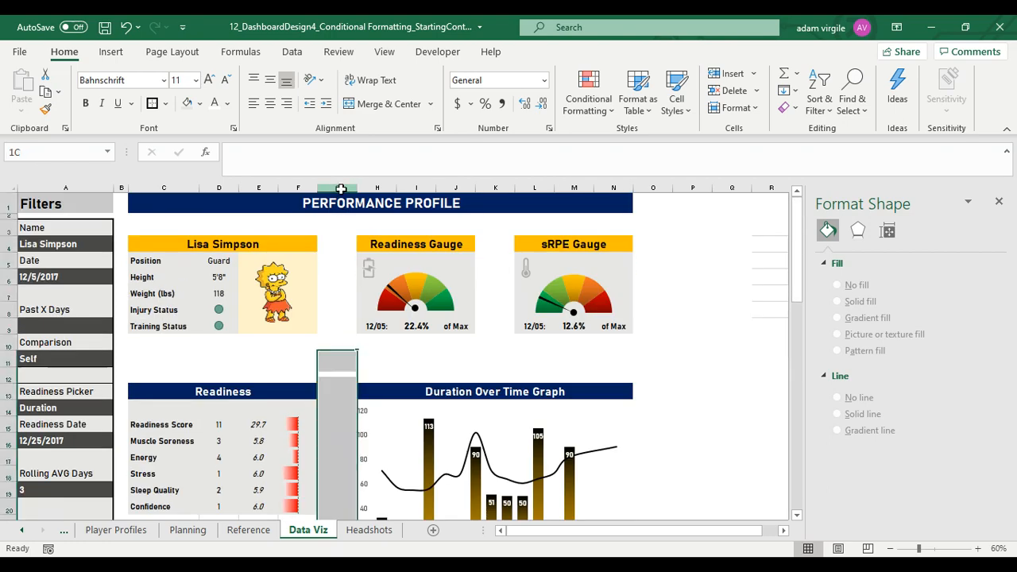
right_click(340, 189)
left_click(403, 397)
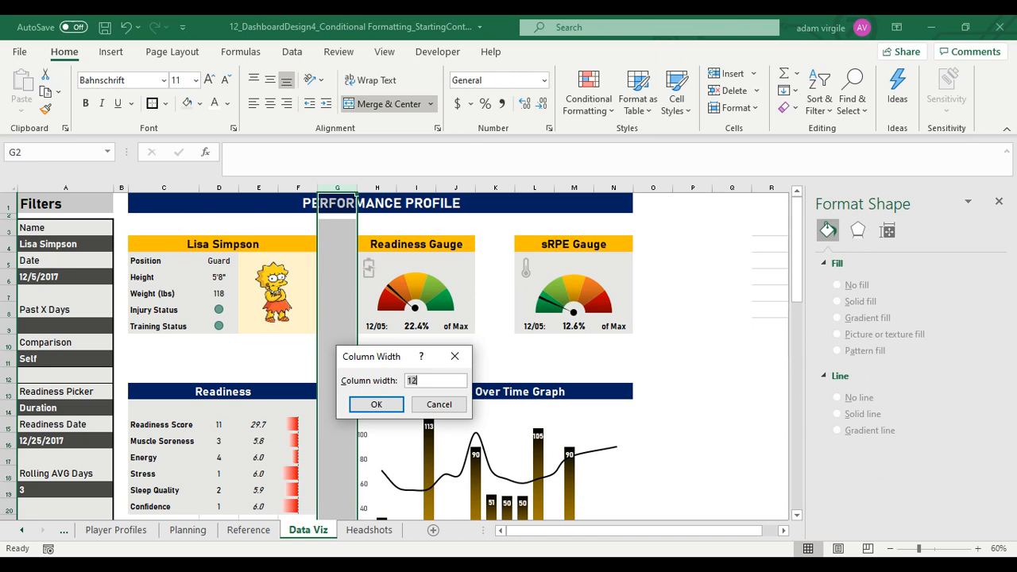
key("Return")
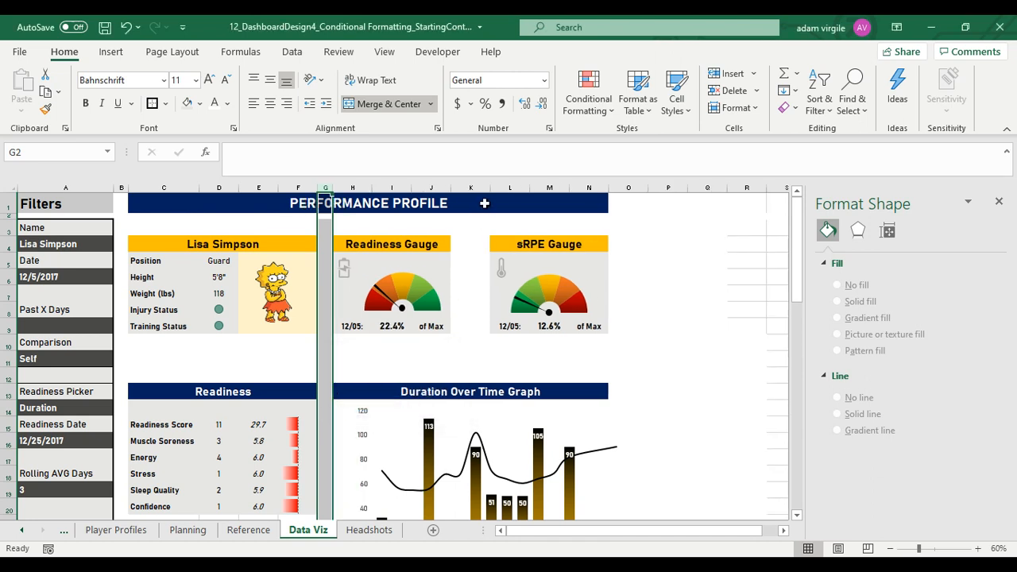
Set the width of column K, between the Readiness Gauge and the sRPE Gauge, to 4
left_click(474, 189)
scroll(488, 283, "down", 7)
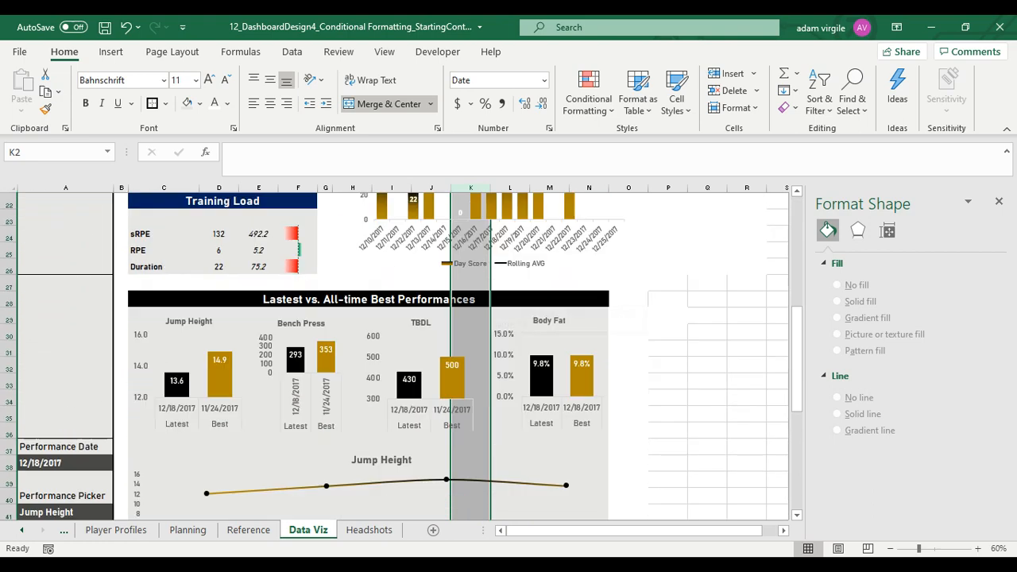
scroll(489, 293, "up", 7)
right_click(474, 191)
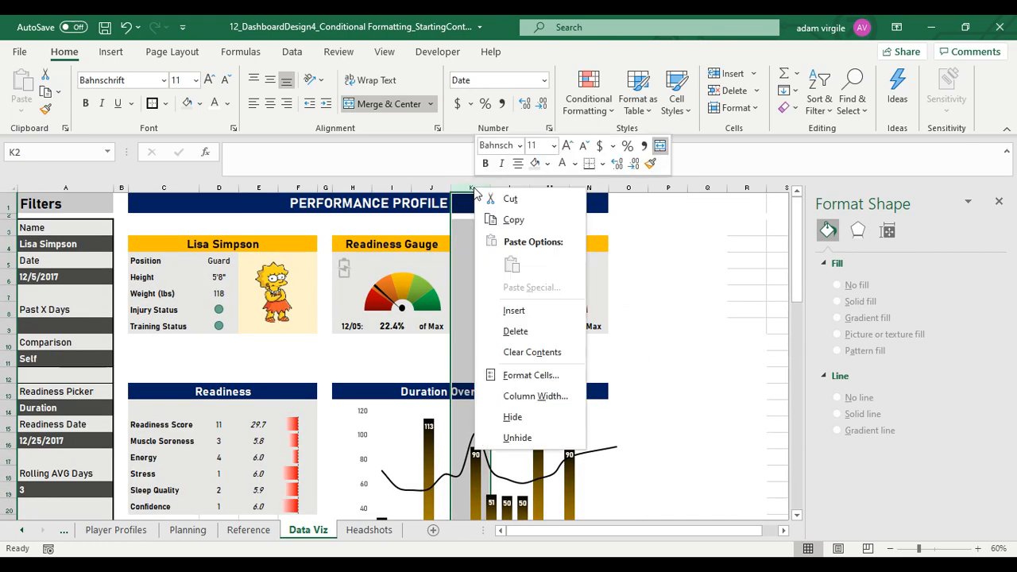
left_click(535, 396)
type("4")
key("Return")
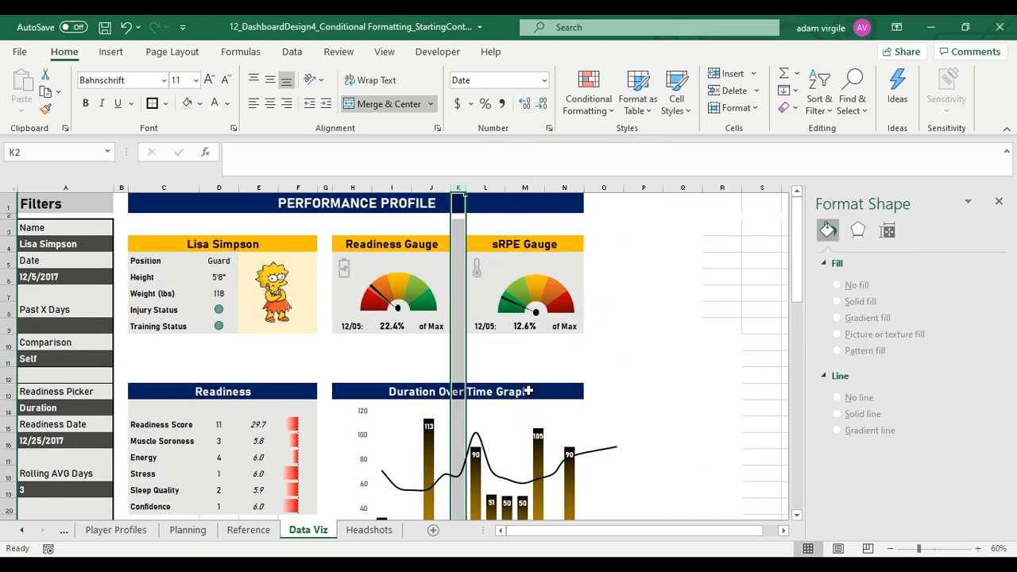
Set the width of columns H through J, under the Readiness Gauge, to 14
left_click_drag(352, 189, 428, 188)
right_click(429, 188)
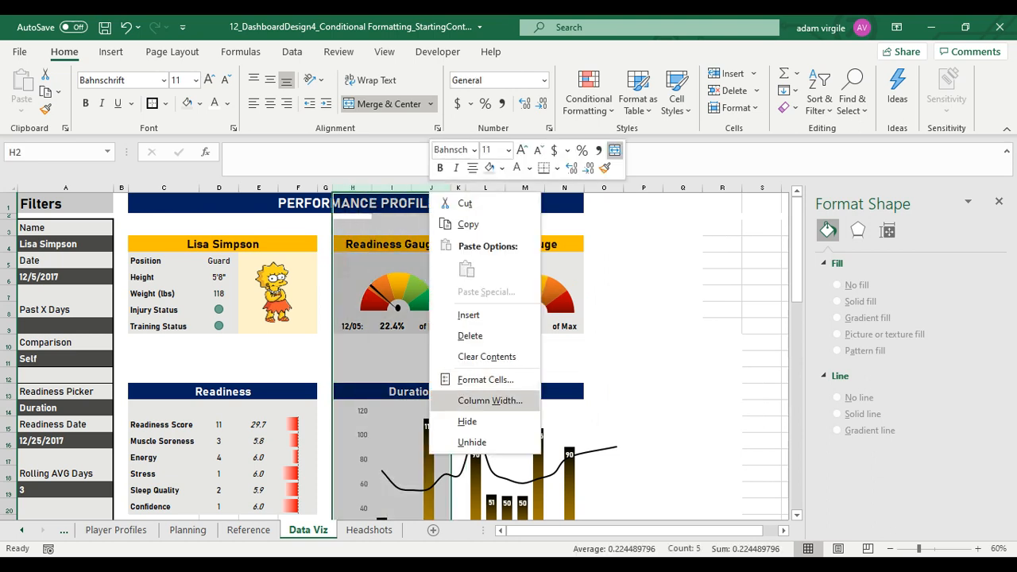
left_click(524, 397)
type("14")
key("Return")
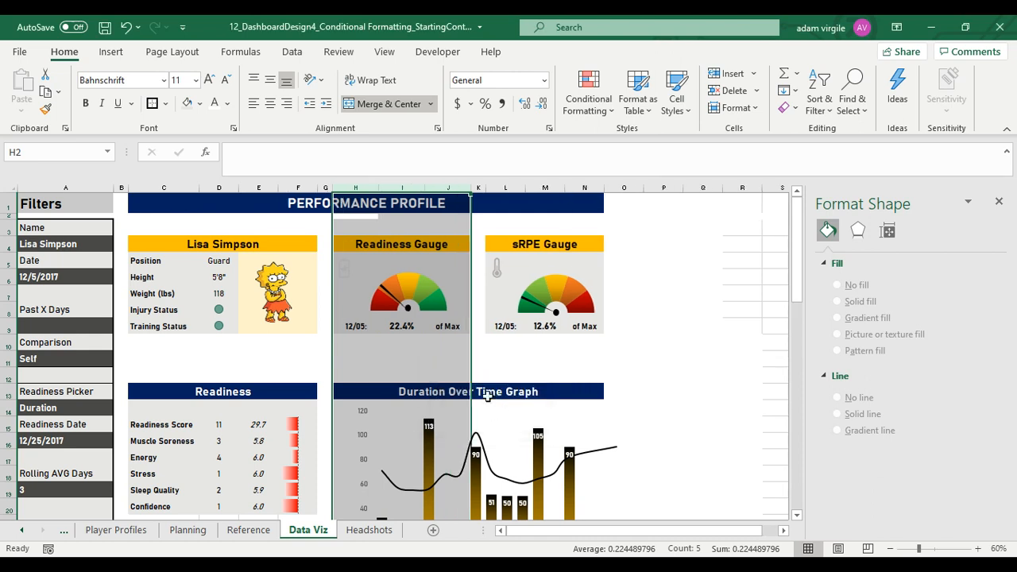
Set the width of columns L through N, under the sRPE Gauge, to 14
left_click(505, 186)
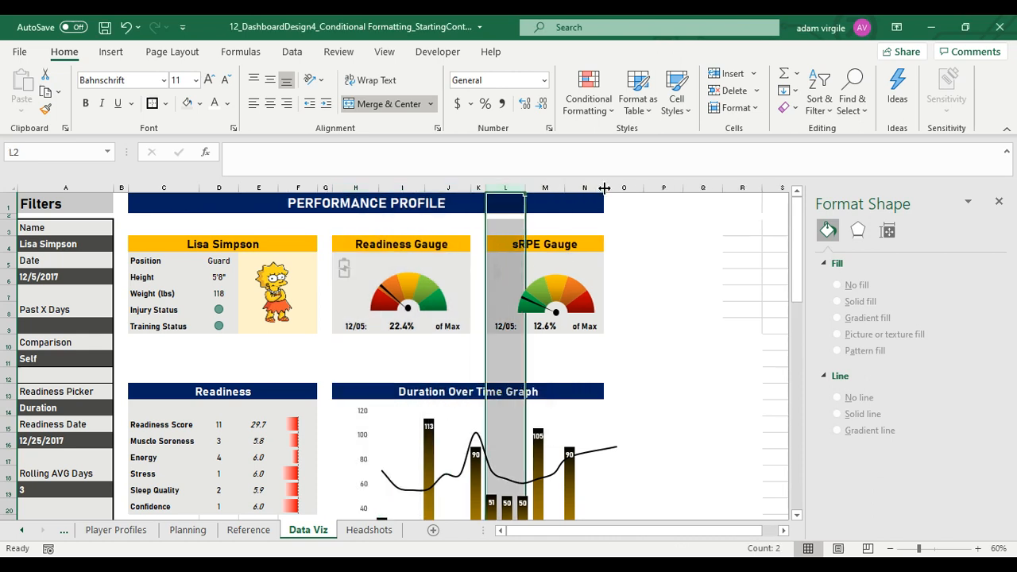
left_click(588, 188, "shift")
right_click(597, 190)
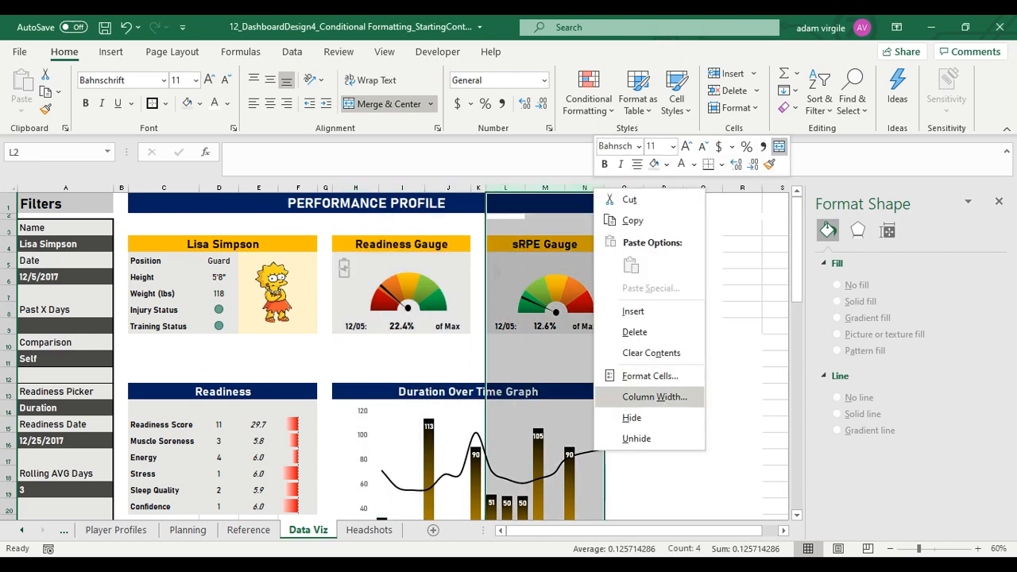
left_click(655, 397)
type("14")
key("Return")
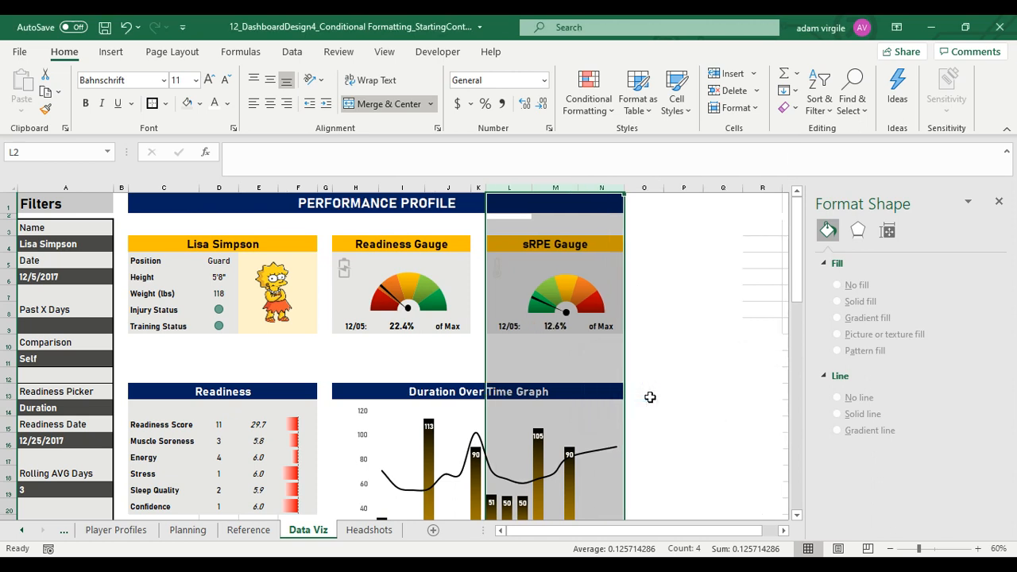
Set the width of columns D through F, under the player profile and Readiness table, to 14
left_click(290, 186)
left_click(214, 188, "shift")
right_click(214, 192)
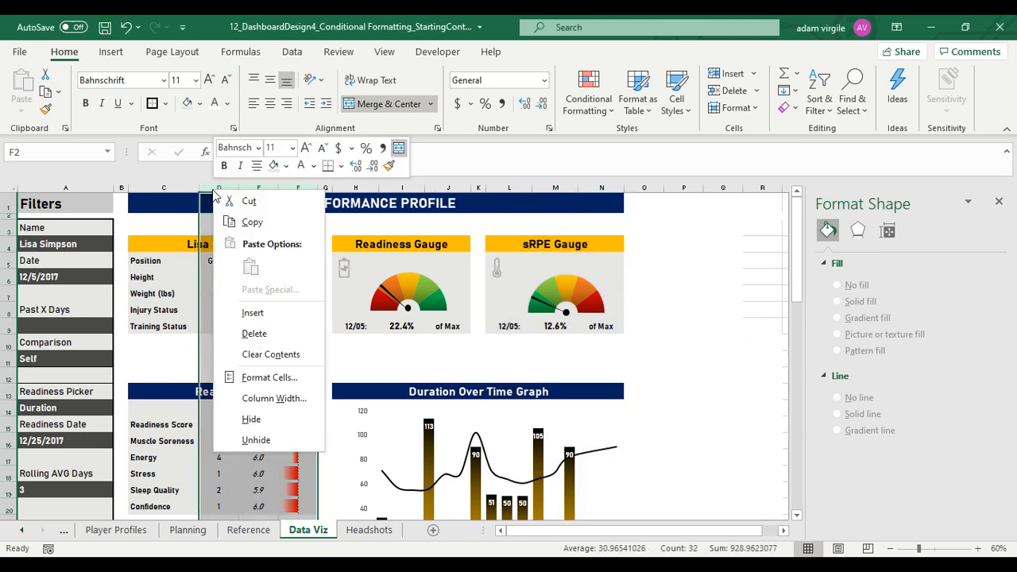
left_click(274, 398)
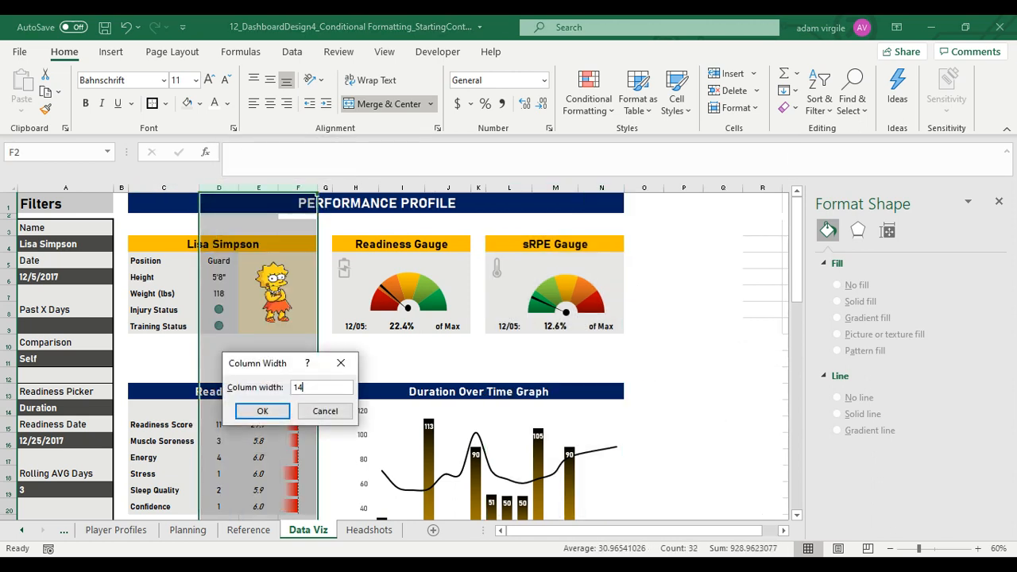
key("Return")
left_click(320, 367)
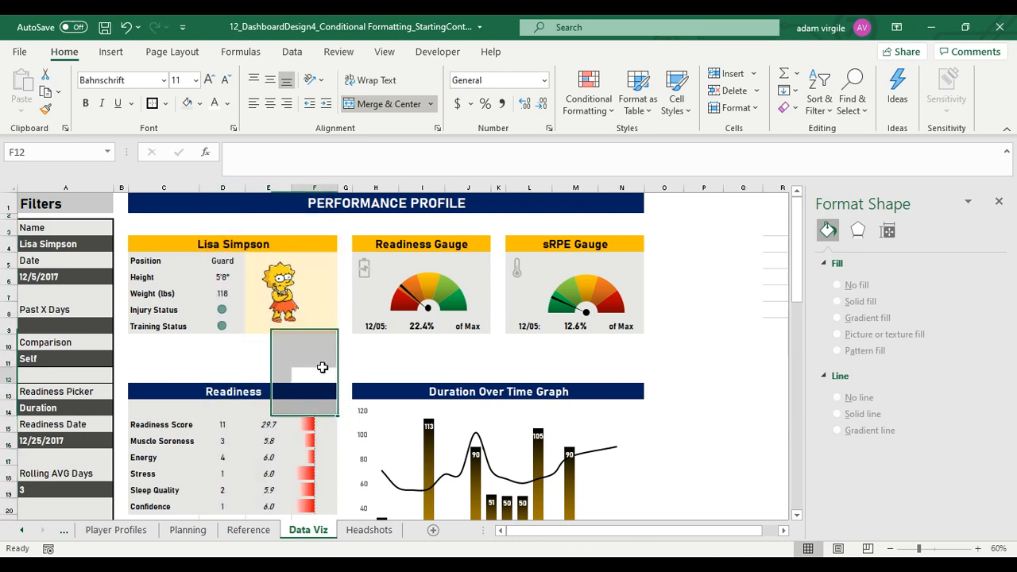
Enlarge the Readiness Gauge chart in width and height and center it under its header
left_click(298, 306)
left_click(371, 293)
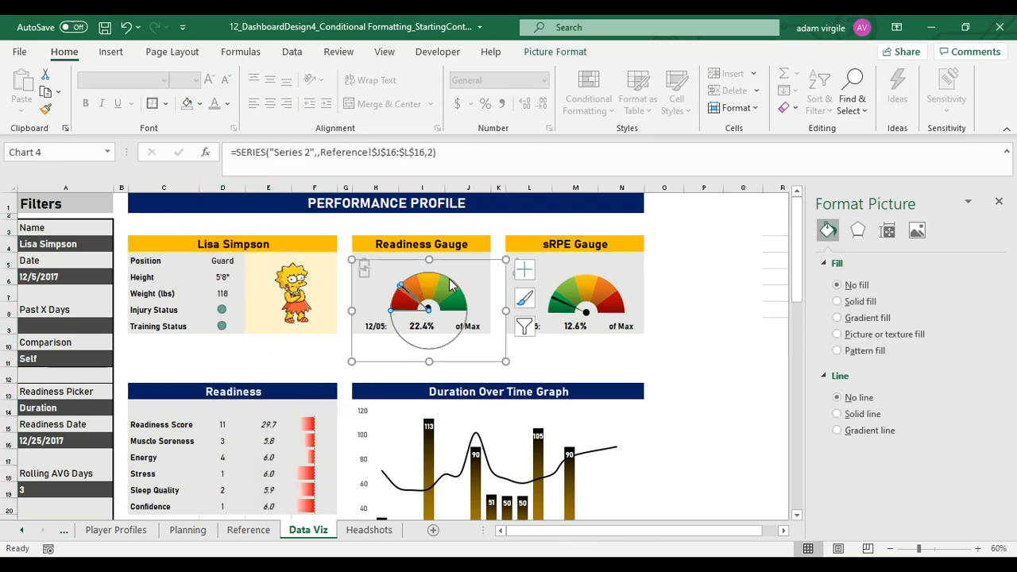
left_click(459, 256)
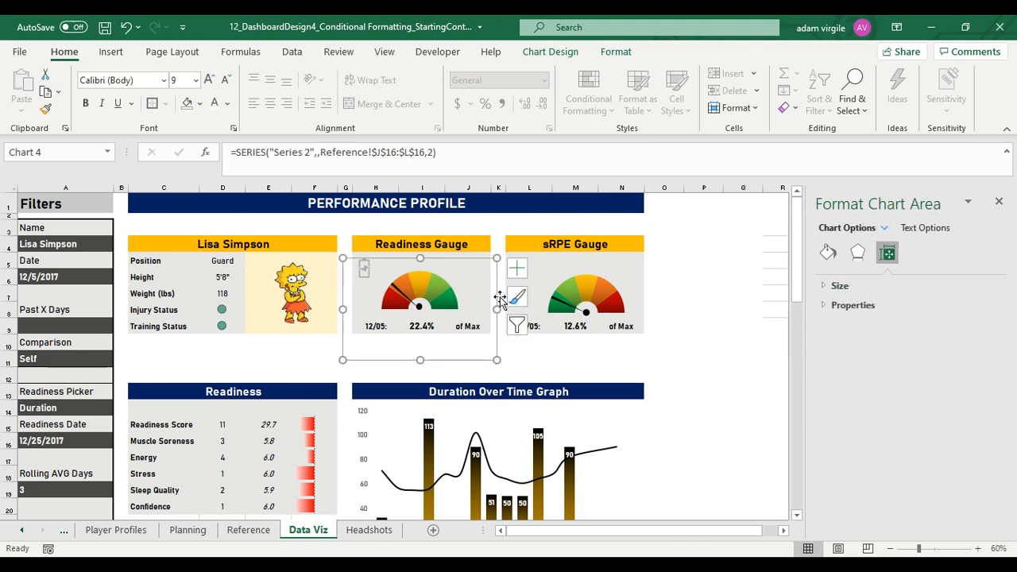
left_click_drag(501, 309, 527, 309)
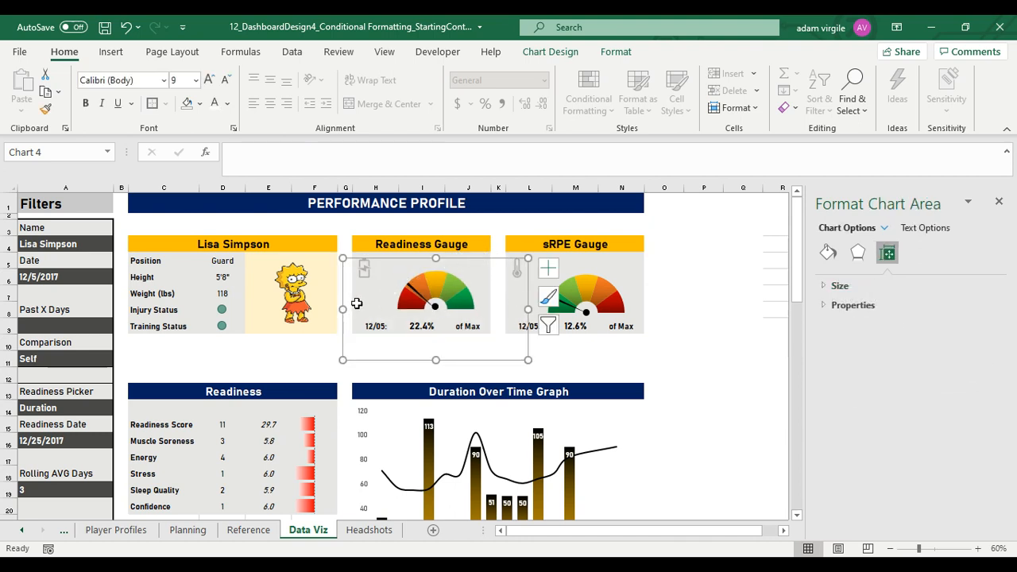
left_click_drag(343, 310, 301, 310)
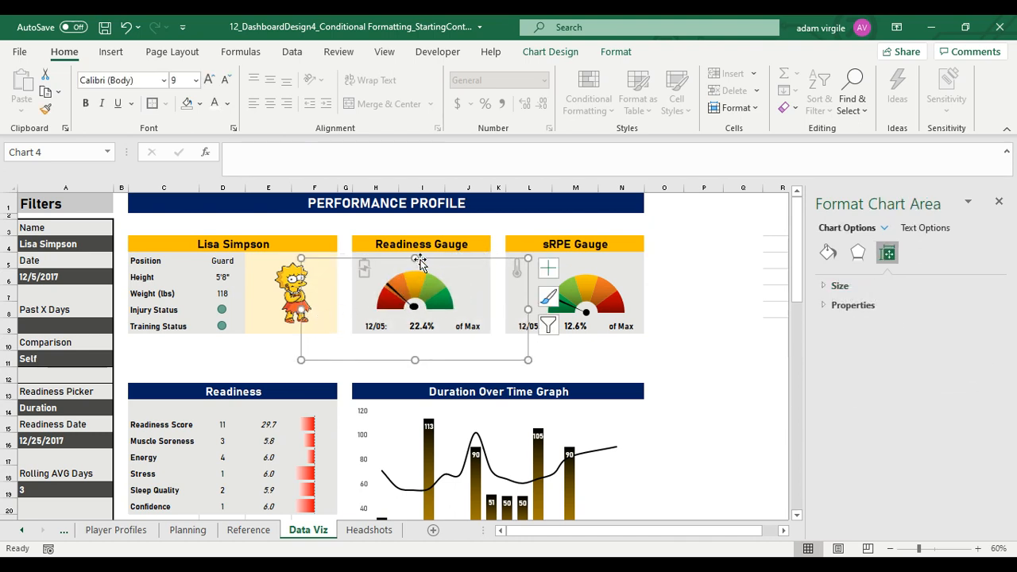
left_click_drag(414, 258, 473, 248)
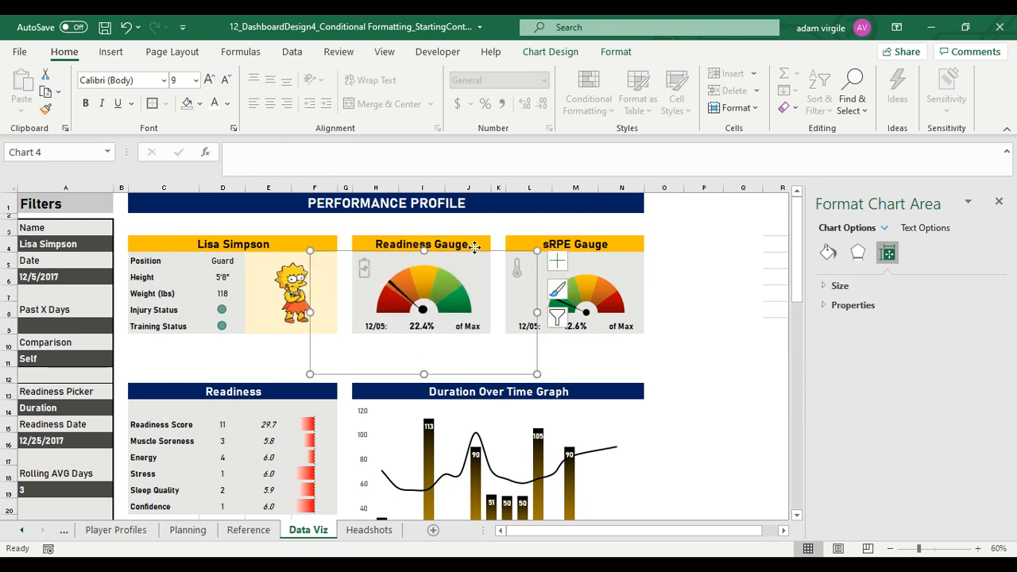
Enlarge the sRPE Gauge chart on both sides and at the top, and reposition it to center the dial under its header
left_click(611, 288)
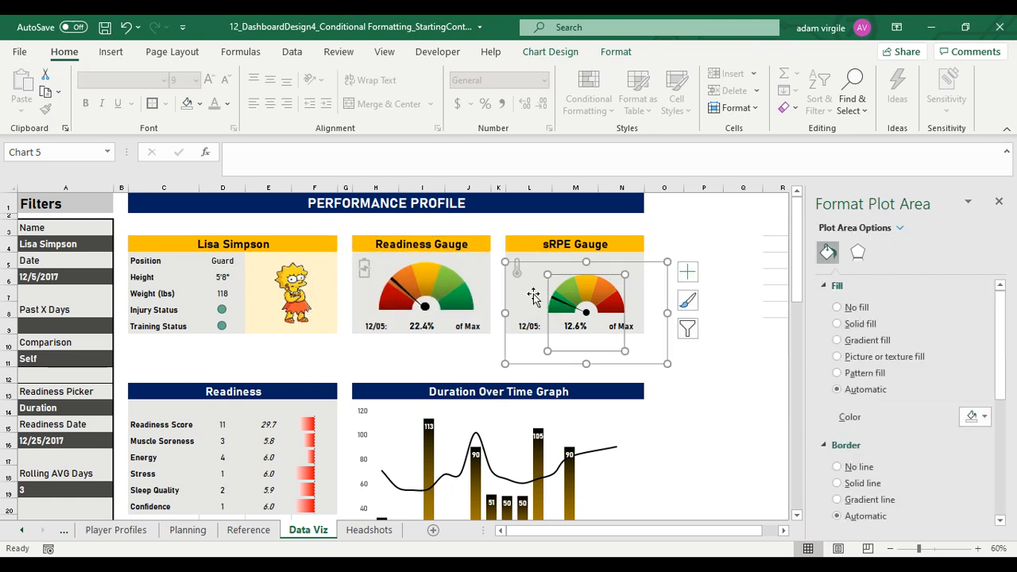
left_click_drag(504, 313, 459, 313)
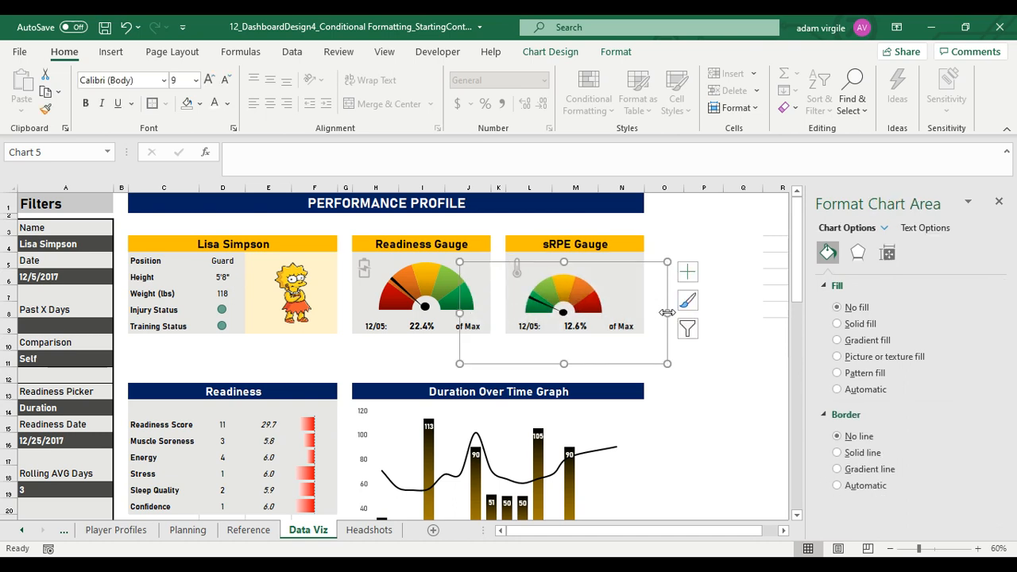
left_click_drag(666, 312, 697, 312)
left_click_drag(577, 262, 579, 244)
left_click(614, 248)
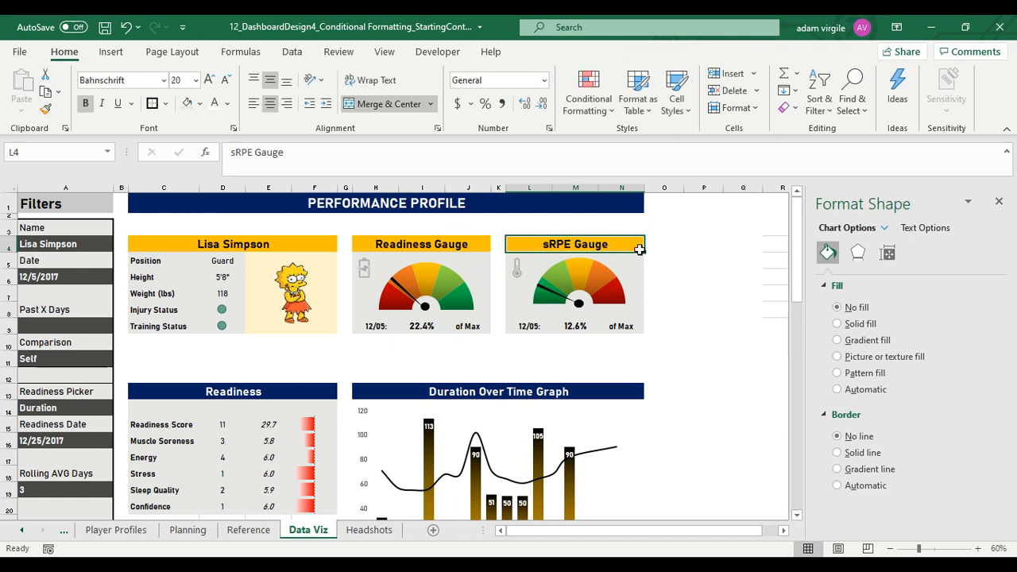
left_click(650, 247)
left_click(620, 279)
left_click_drag(651, 245, 646, 250)
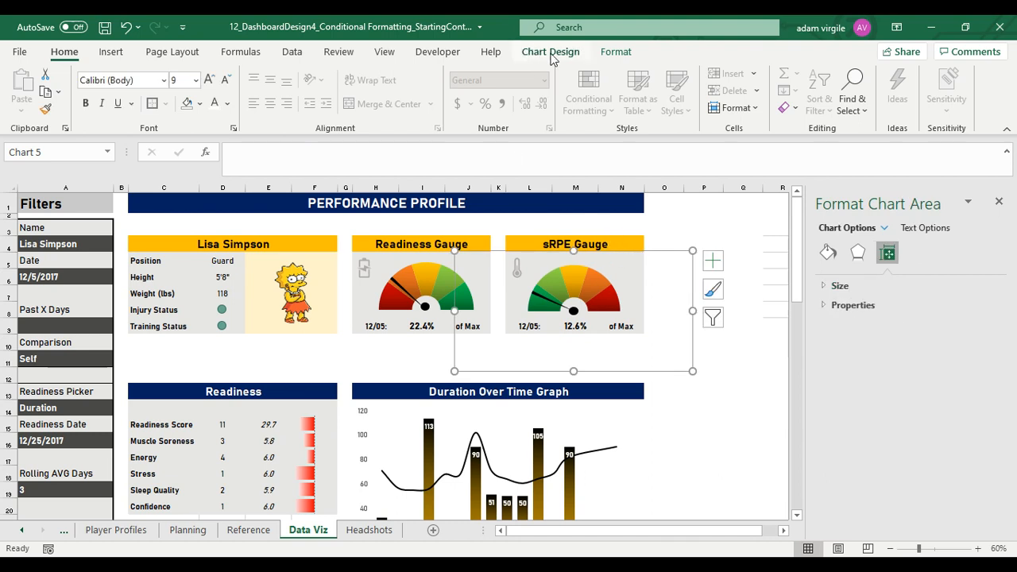
Set the sRPE Gauge chart's size to 2.8" high and 5.6" wide
left_click(616, 52)
left_click(899, 80)
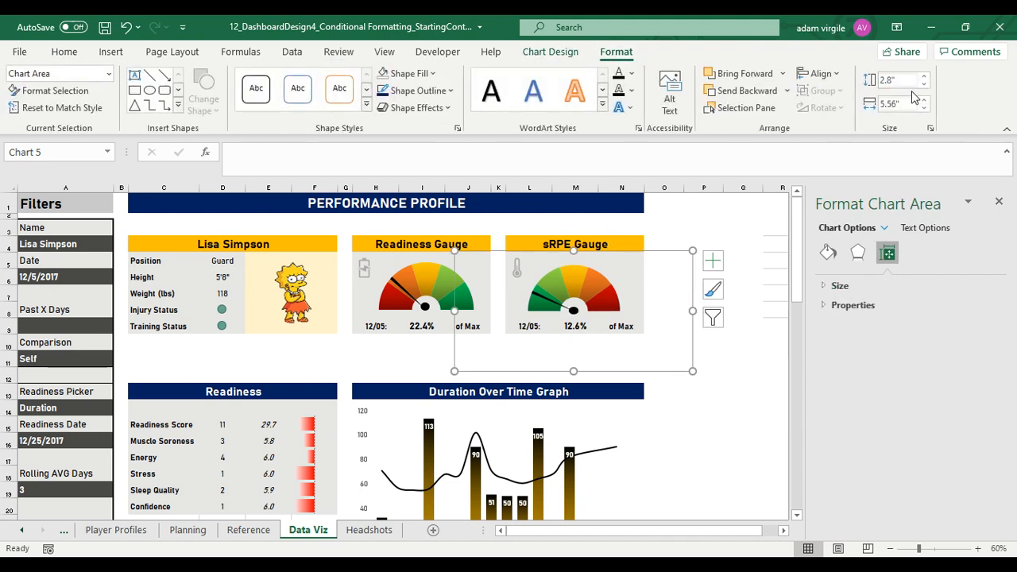
left_click(907, 105)
type("5.6")
key("Return")
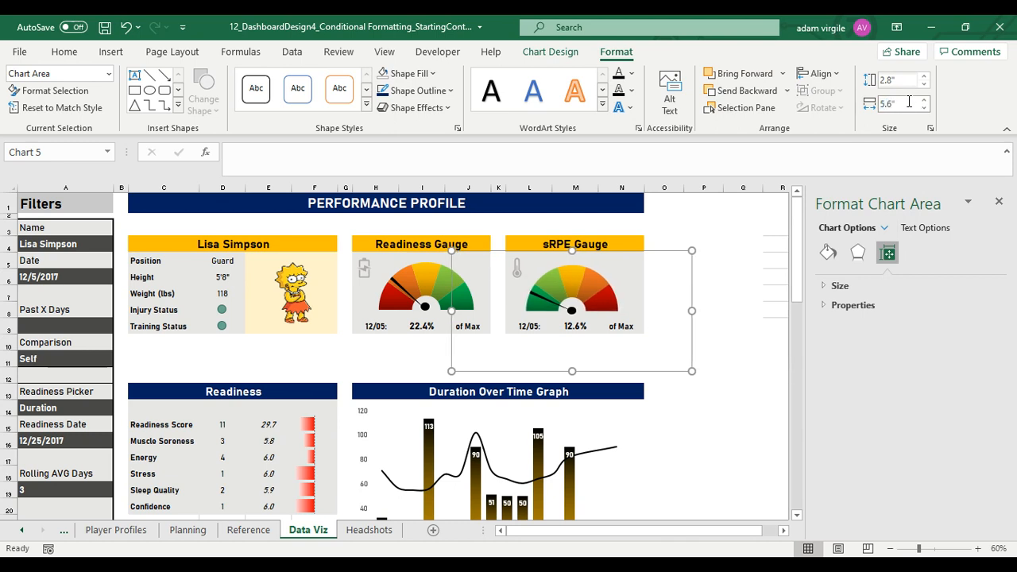
Set the Readiness Gauge chart to 2.8" high and 5.6" wide, and recenter it under its header
left_click(412, 282)
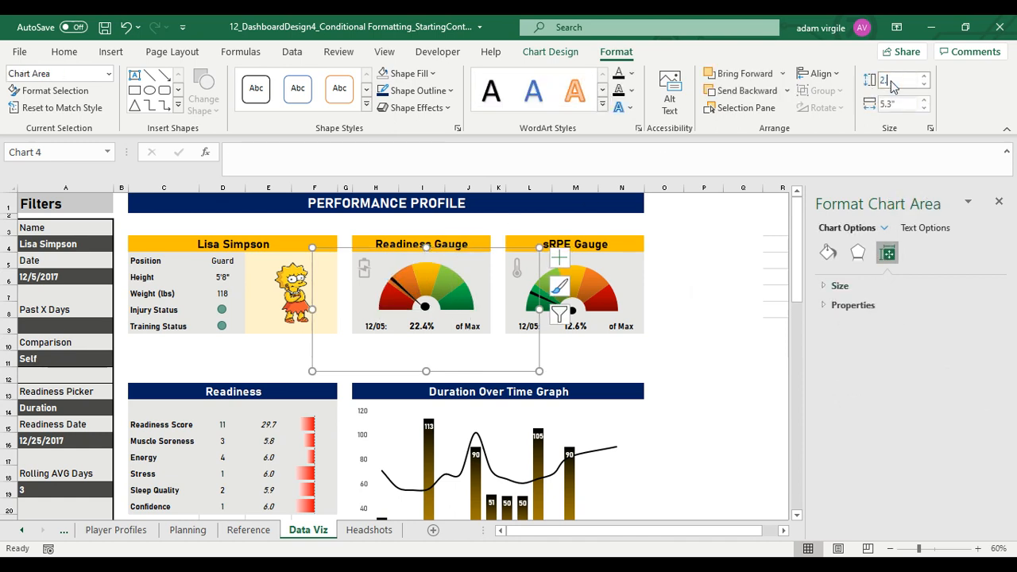
key("Return")
left_click(887, 104)
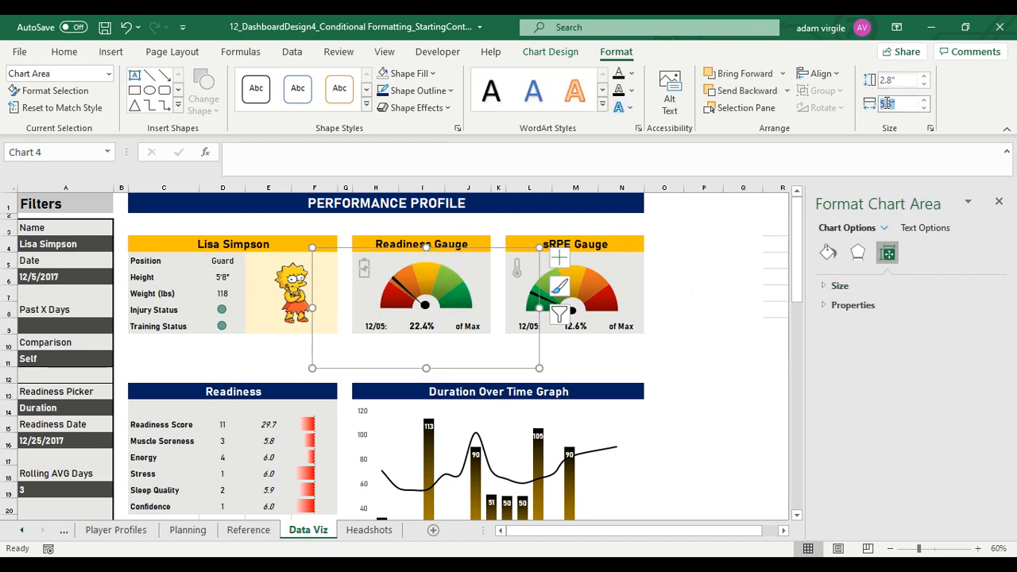
key("Return")
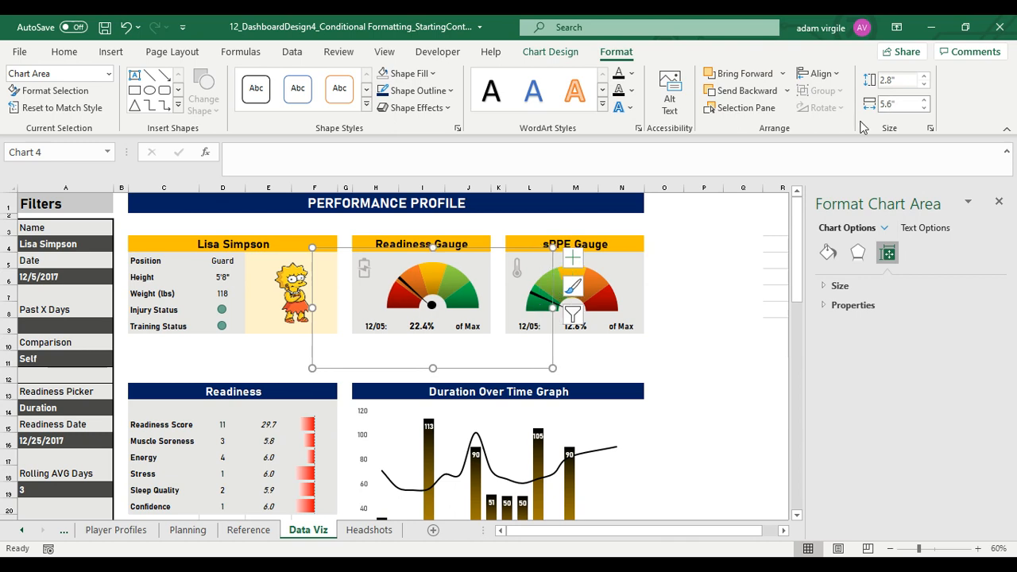
left_click_drag(529, 249, 525, 252)
left_click(673, 394)
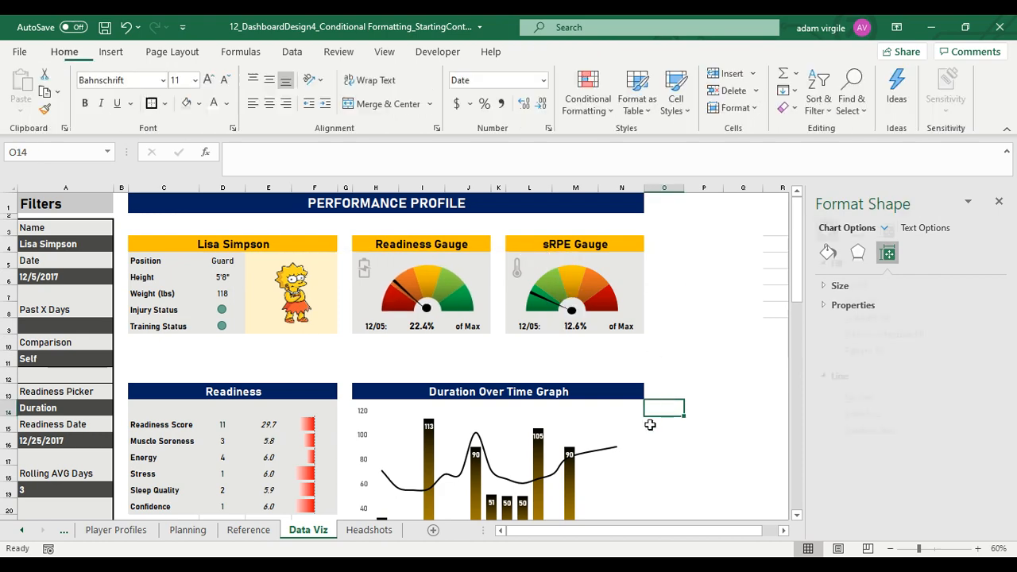
Widen the Duration Over Time combo chart to match the full width of its header
scroll(566, 436, "down", 2)
left_click(565, 393)
left_click_drag(628, 417, 644, 414)
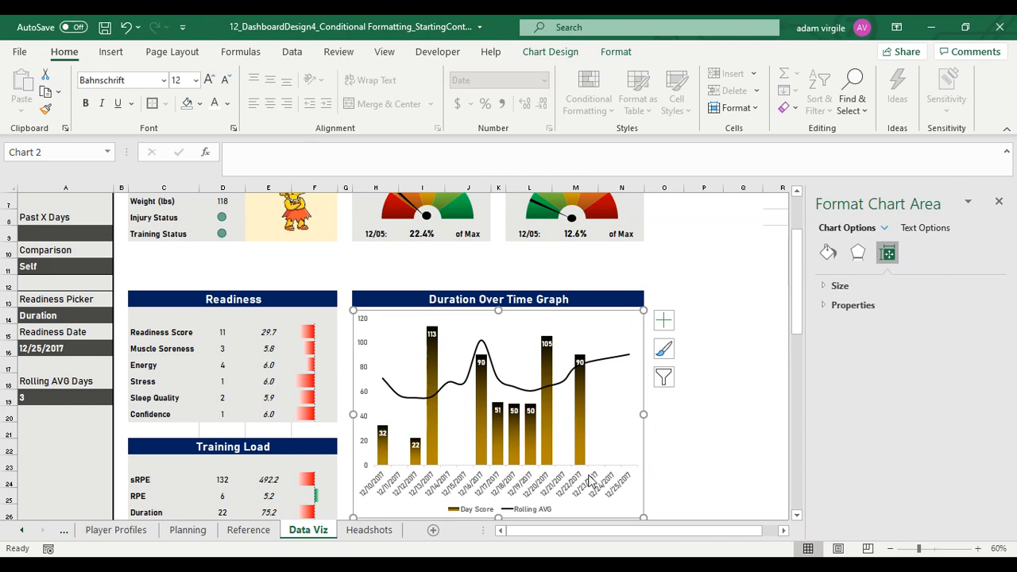
Reverse the Day Score bars' gradient by moving the black stop to 100%, so the bars run from gold at the top to black at the base
scroll(567, 339, "down", 1)
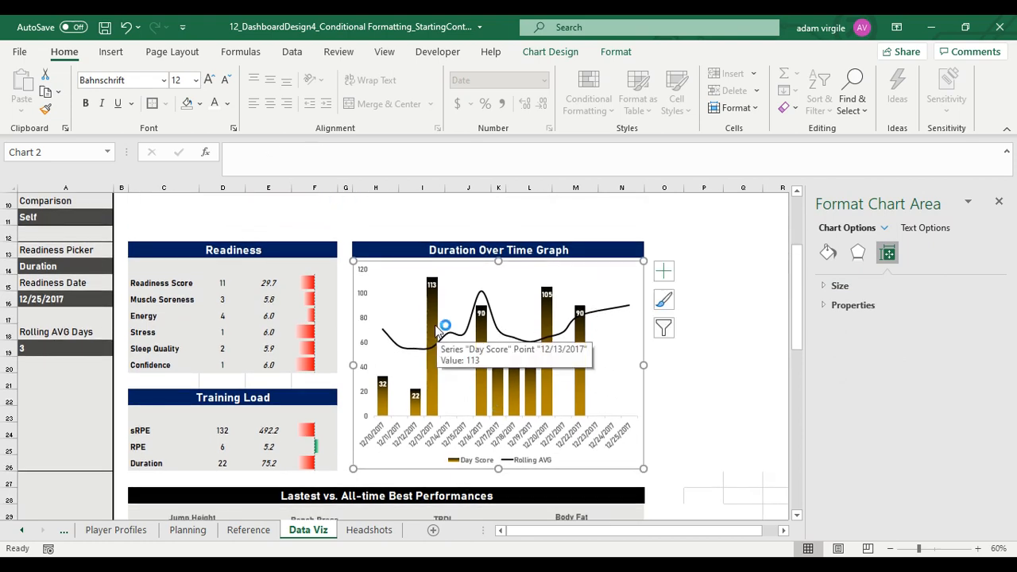
scroll(435, 350, "down", 2)
scroll(434, 318, "up", 1)
left_click(433, 274)
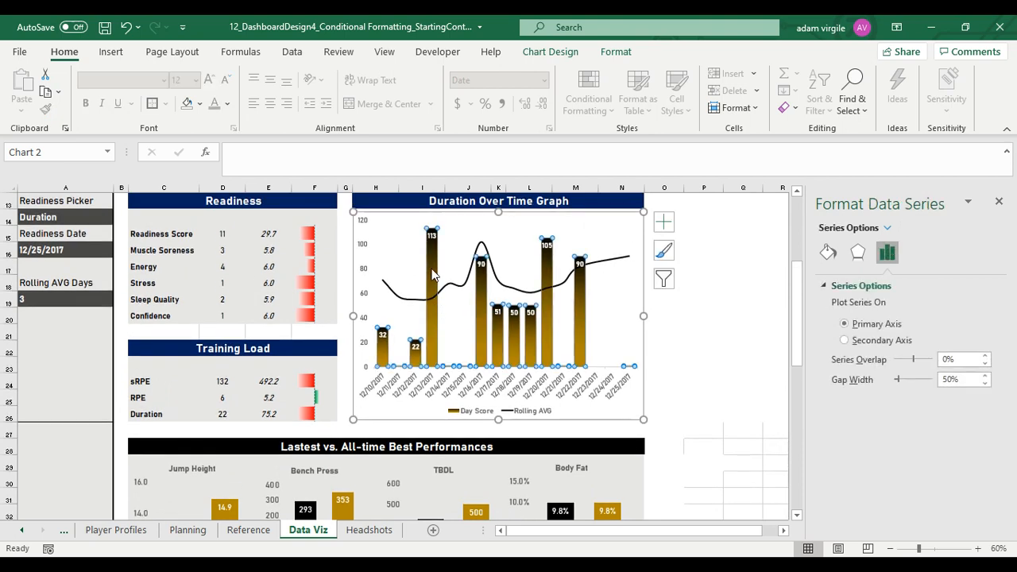
right_click(433, 274)
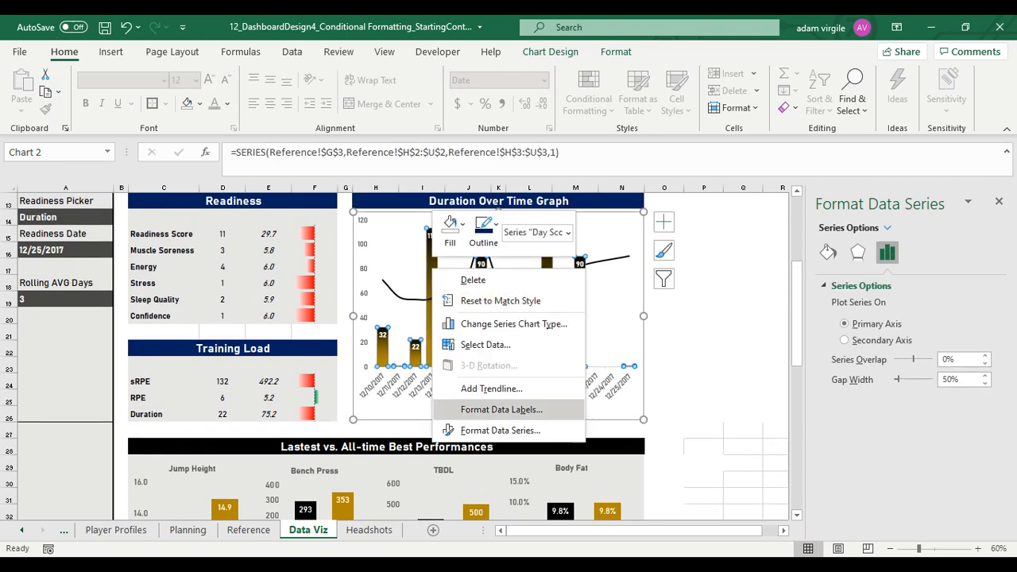
left_click(449, 430)
left_click(828, 252)
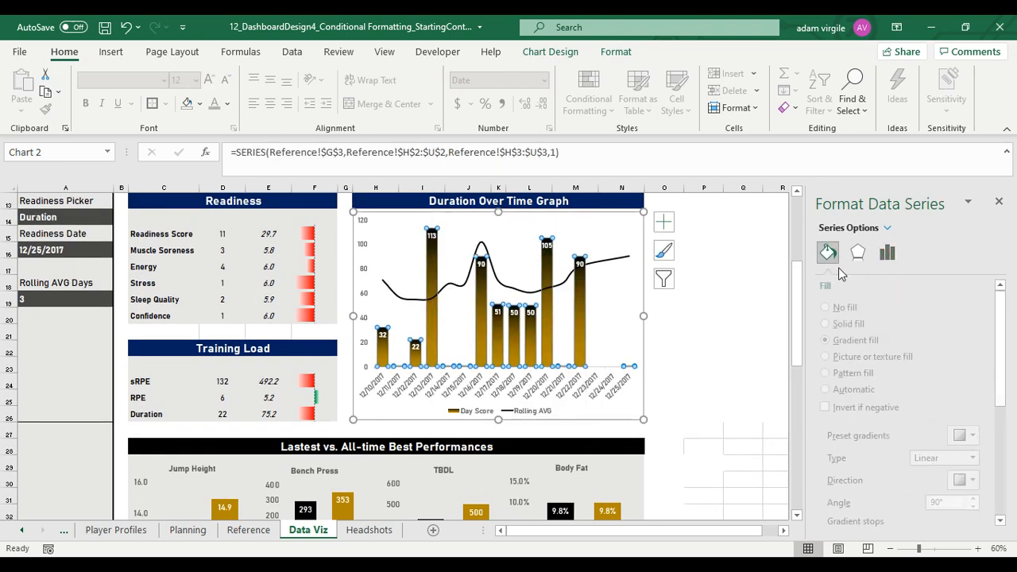
scroll(955, 415, "down", 1)
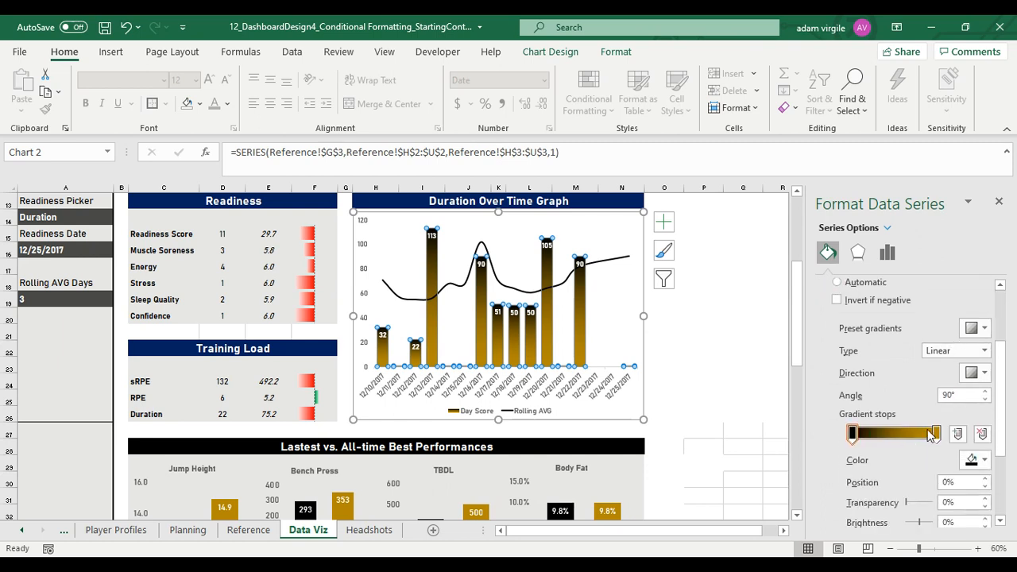
left_click_drag(853, 434, 971, 443)
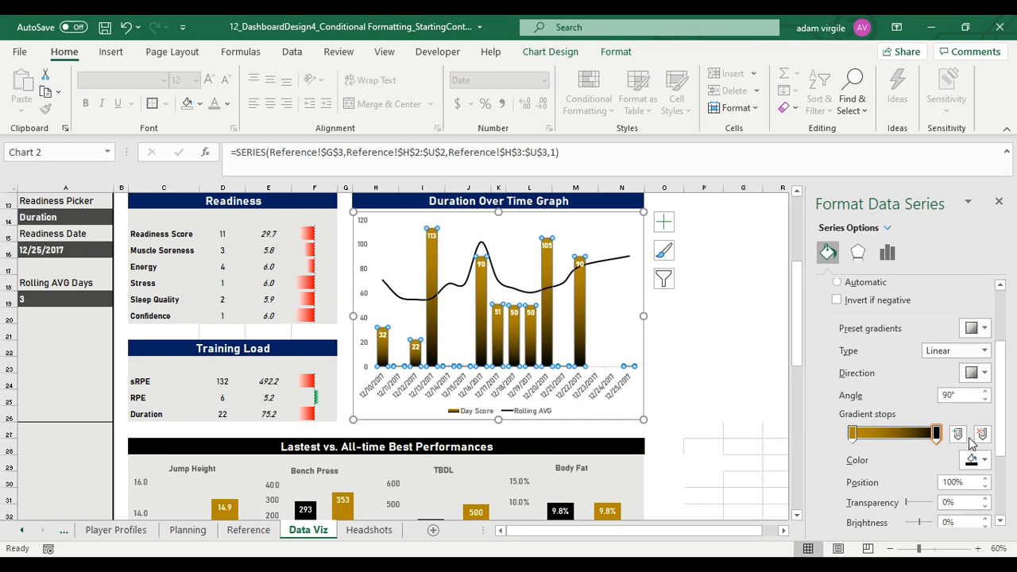
left_click(457, 274)
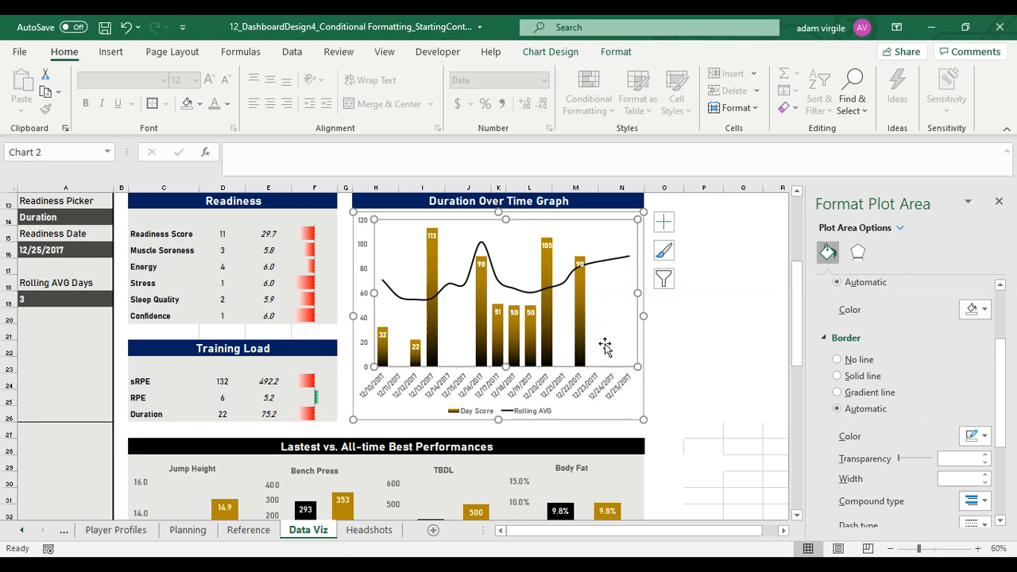
Shift the Body Fat chart slightly right within the Latest vs. All-time Best Performances section
scroll(673, 366, "down", 2)
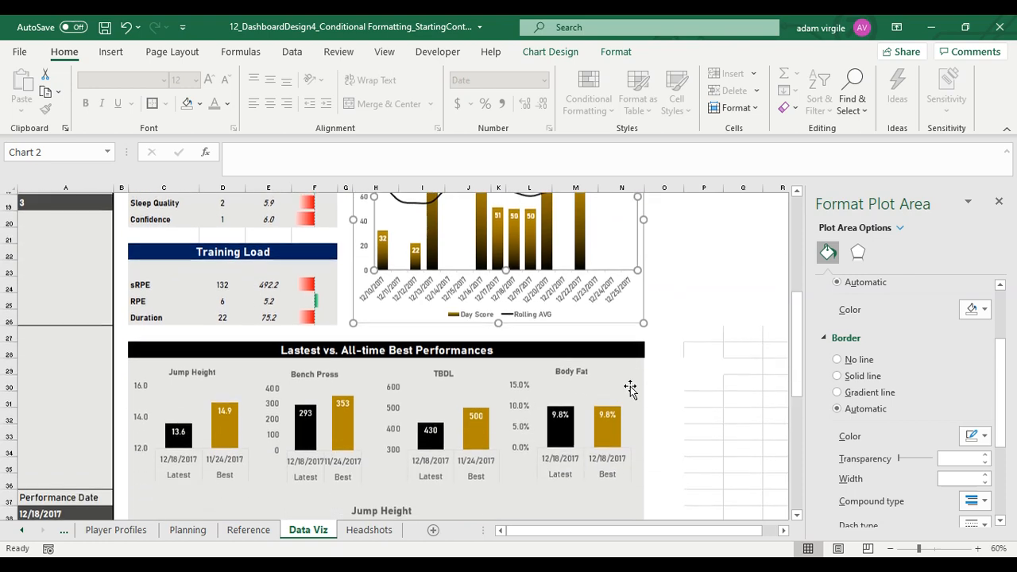
scroll(588, 325, "up", 2)
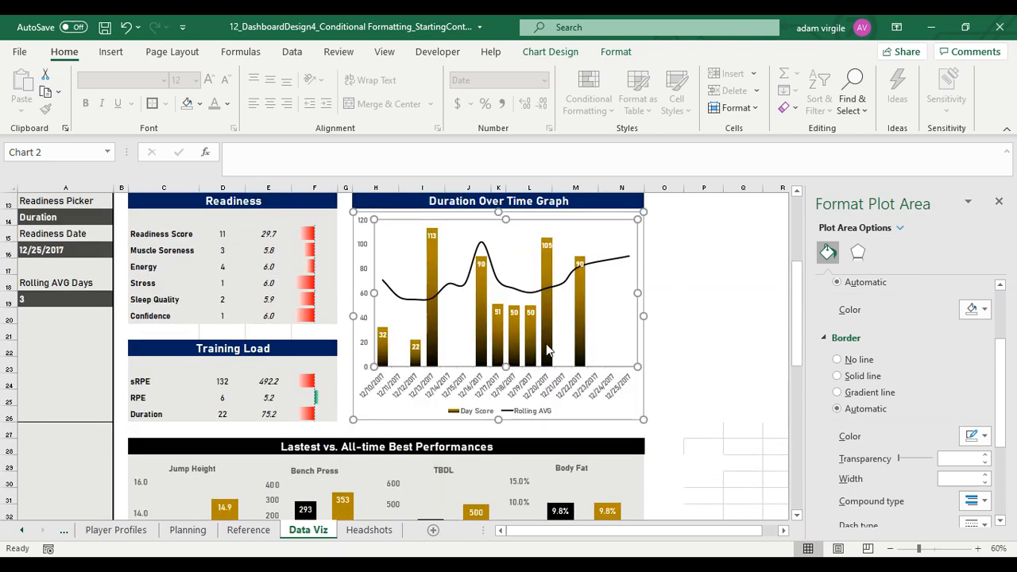
scroll(586, 389, "down", 2)
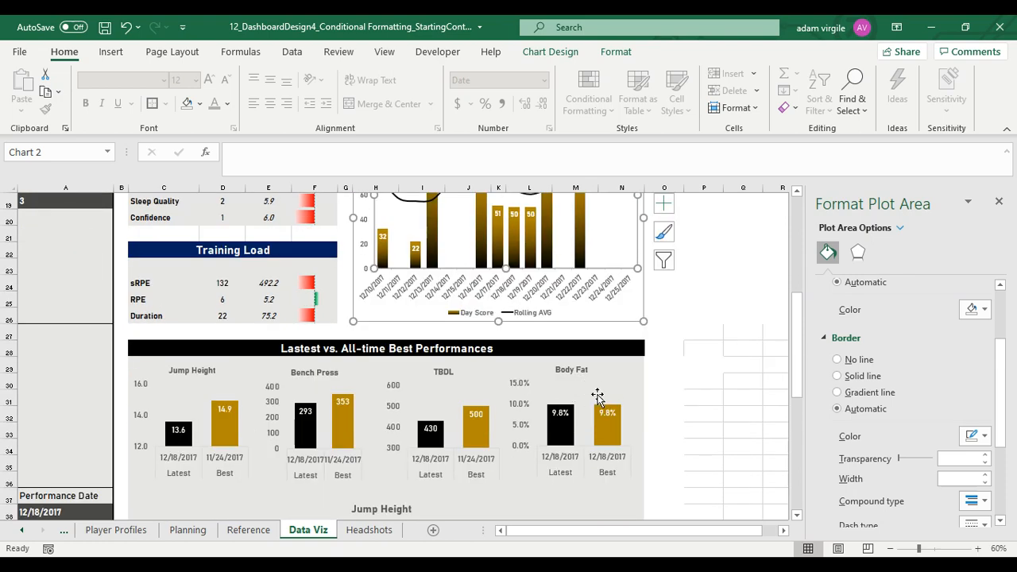
left_click(633, 400)
left_click_drag(637, 398, 642, 398)
Shift the TBDL, Bench Press and Jump Height charts slightly right to even out the spacing in the performances section
left_click(501, 400)
left_click(501, 399)
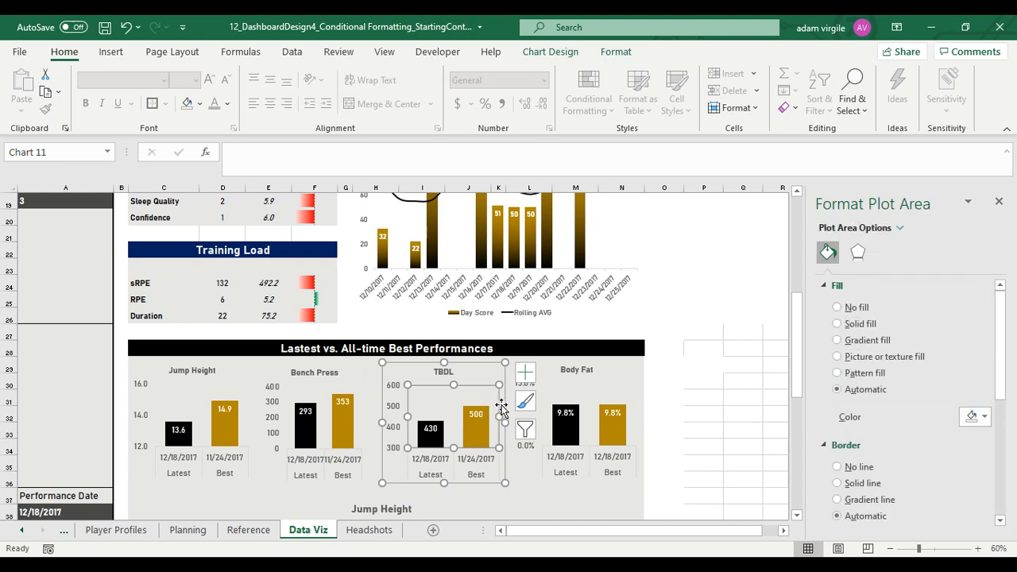
left_click_drag(501, 399, 505, 405)
left_click(366, 401)
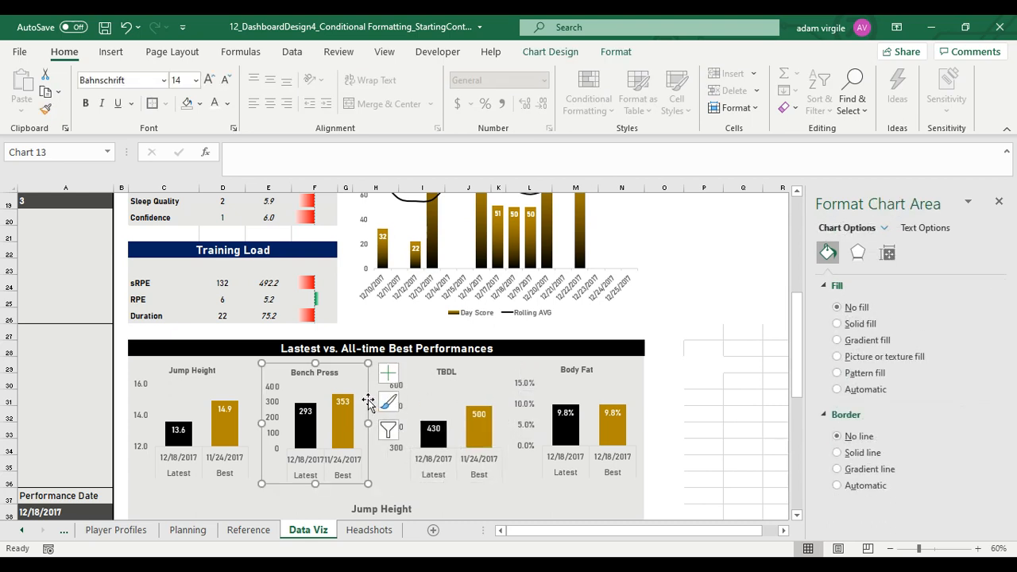
left_click_drag(366, 401, 369, 401)
left_click(244, 397)
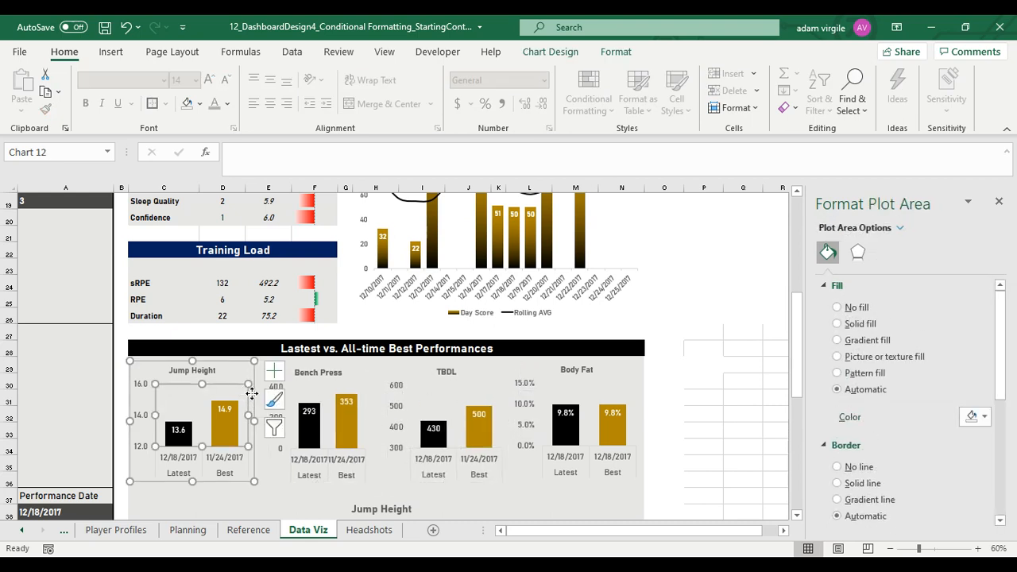
left_click_drag(250, 395, 255, 393)
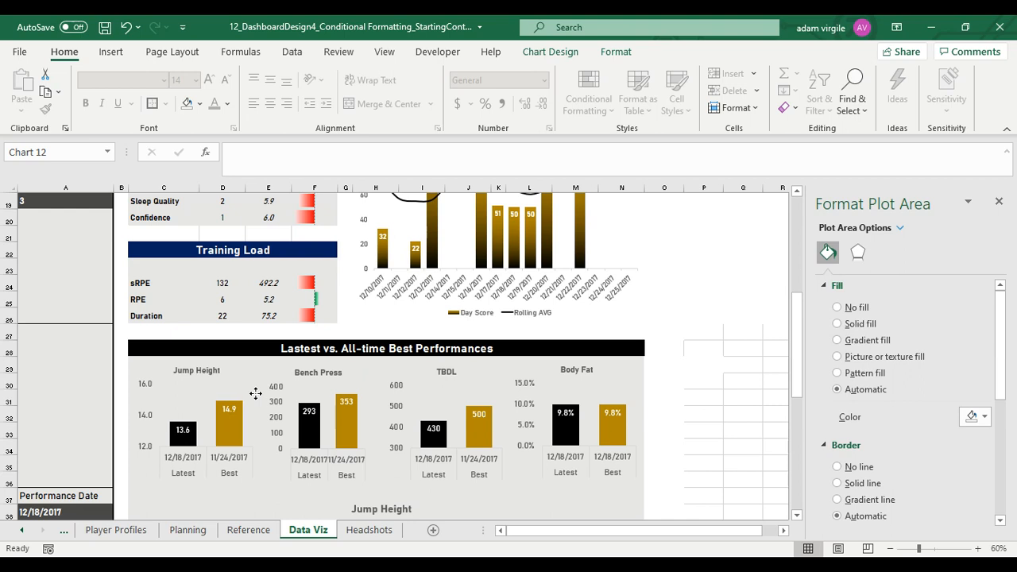
Apply a linear gradient fill to the Latest bar of the Jump Height chart in the performances section
right_click(193, 441)
key("Escape")
left_click(193, 442)
right_click(193, 442)
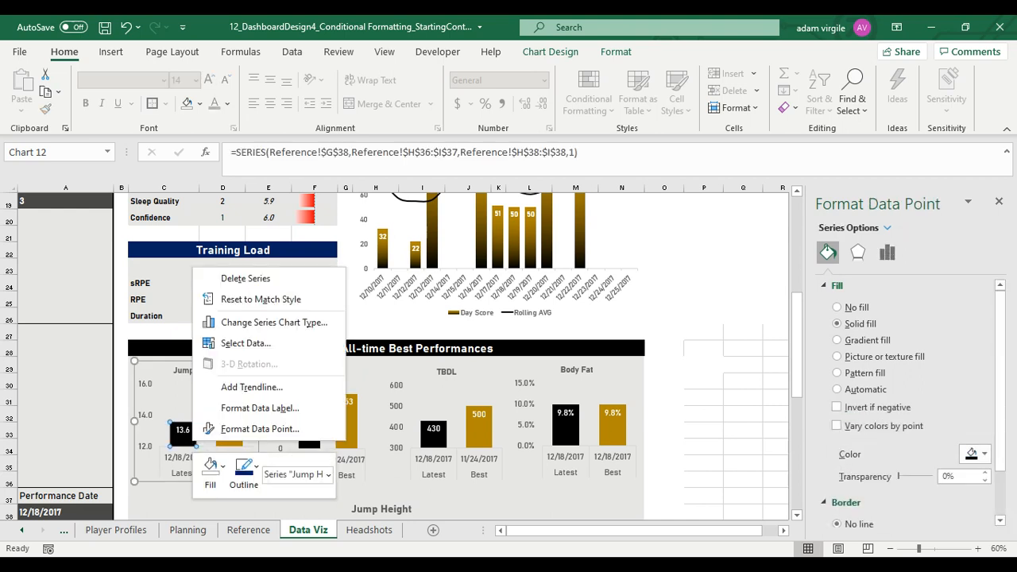
left_click(259, 428)
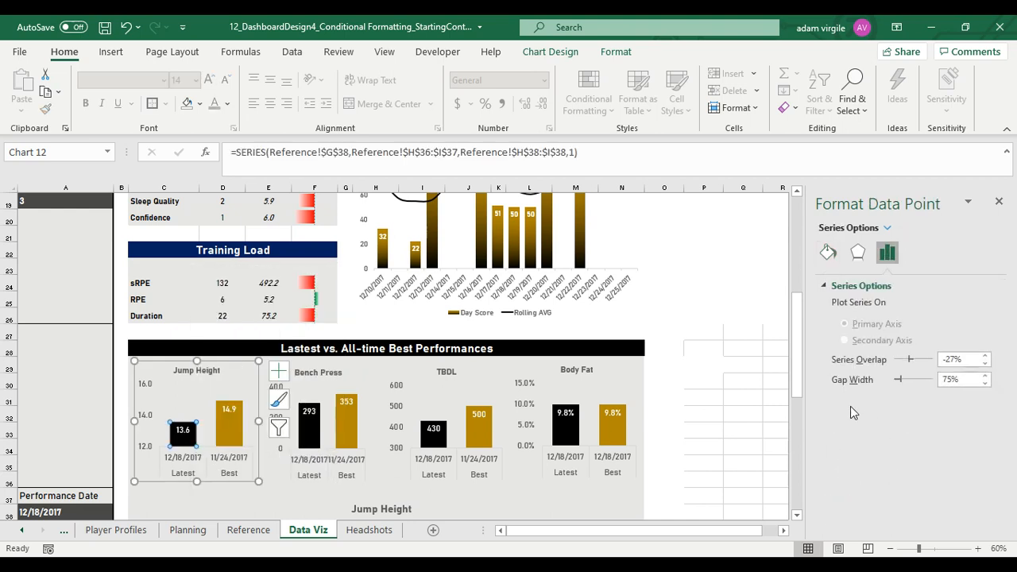
right_click(192, 448)
left_click(827, 252)
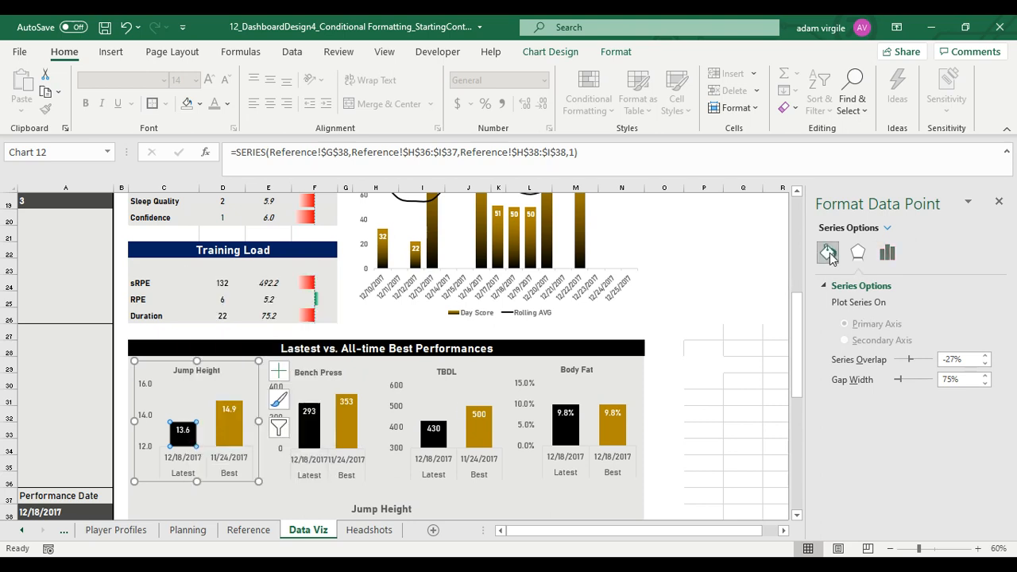
left_click(827, 252)
scroll(886, 337, "down", 1)
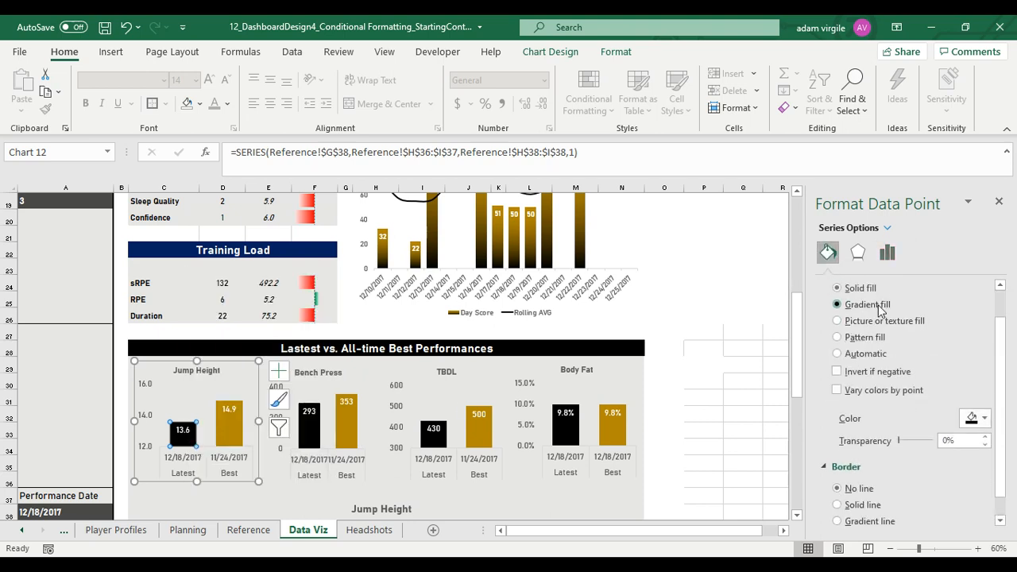
left_click(878, 307)
scroll(894, 428, "down", 1)
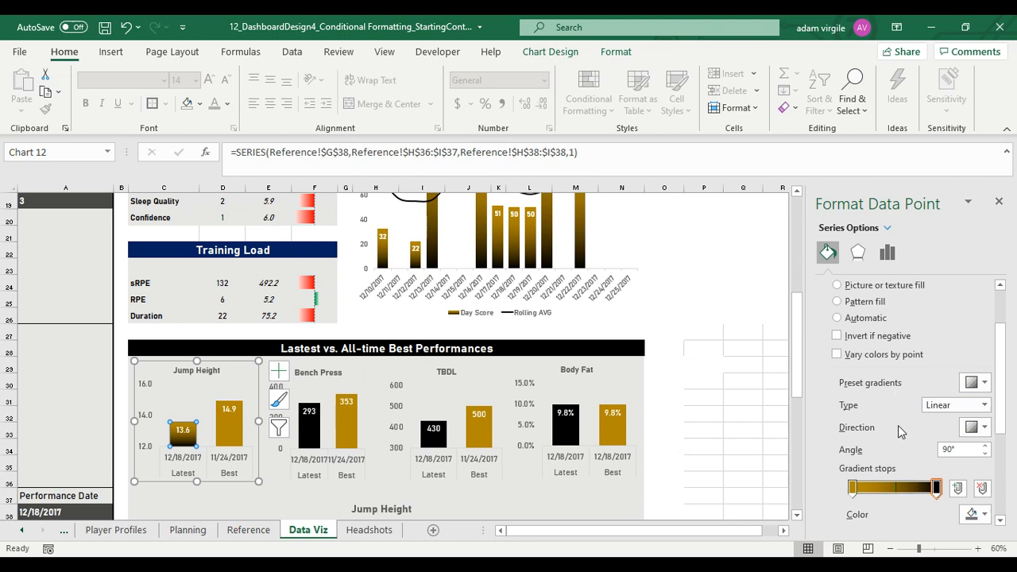
Recolor the first gradient stop of Jump Height's Latest bar dark gray, so the bar fades from dark gray to black
left_click(852, 487)
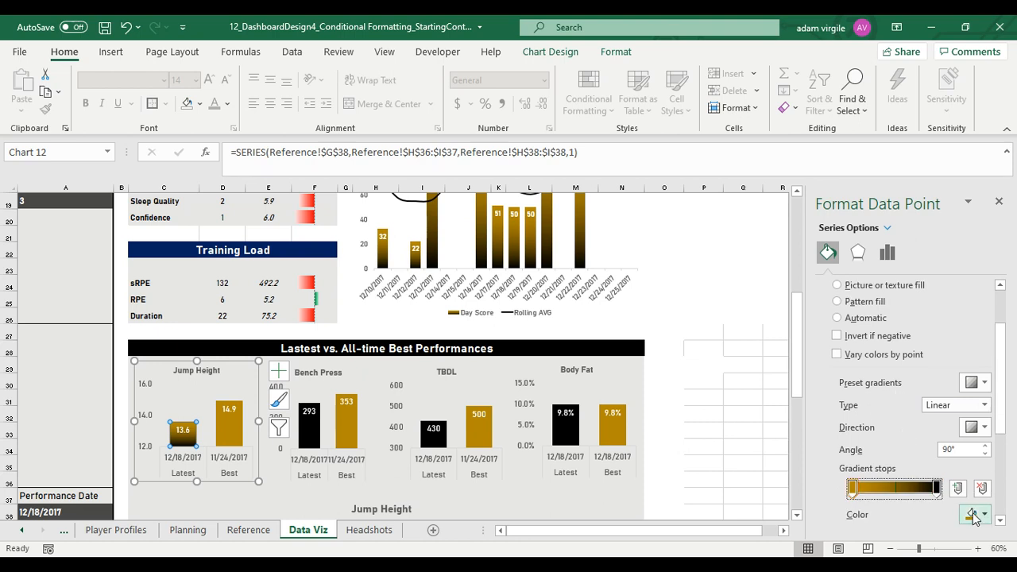
left_click(975, 514)
left_click(918, 388)
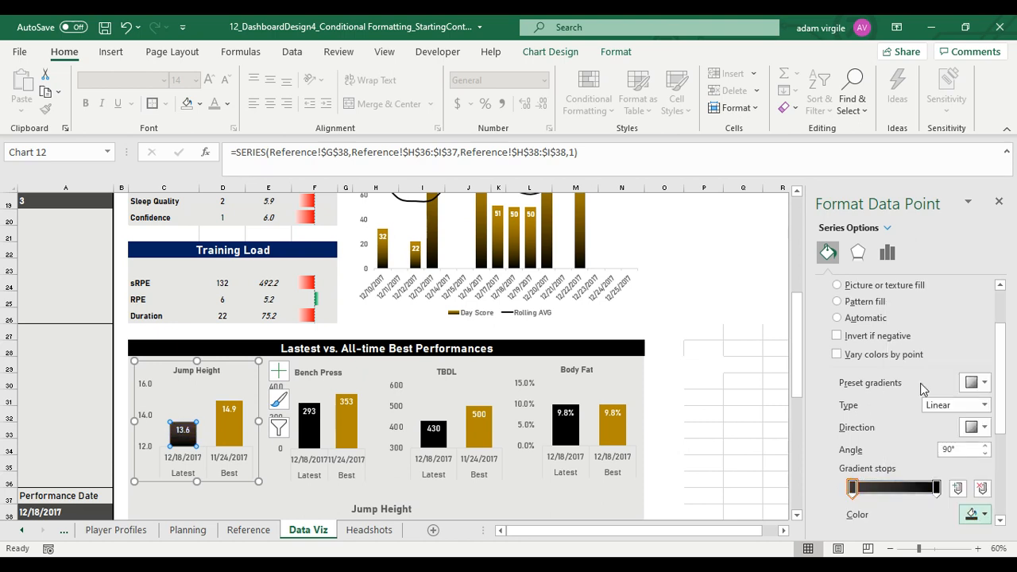
left_click(935, 488)
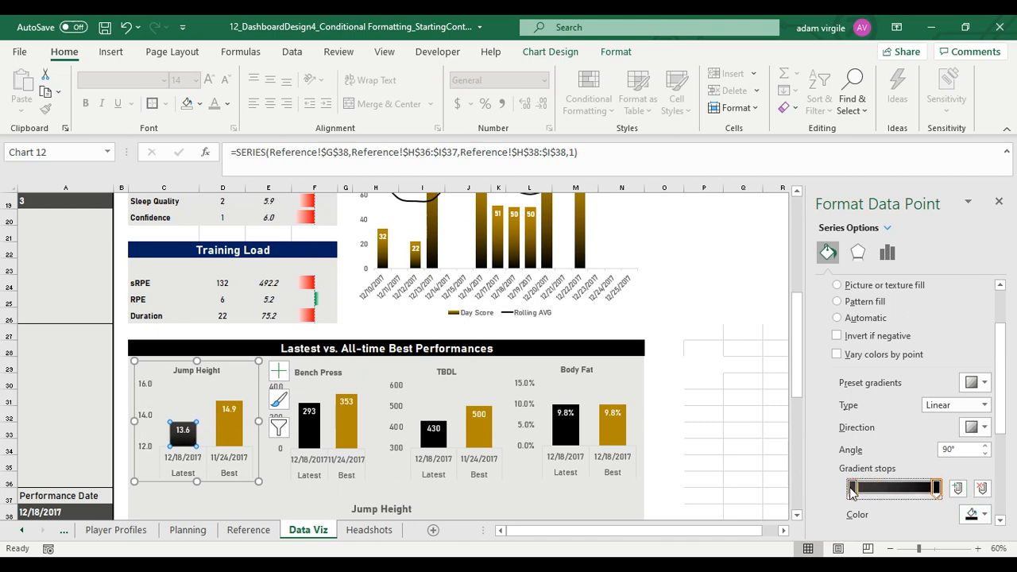
left_click(934, 488)
Give the Latest bar of the Bench Press chart the same dark gray to black gradient fill
left_click(317, 434)
left_click(316, 433)
right_click(317, 436)
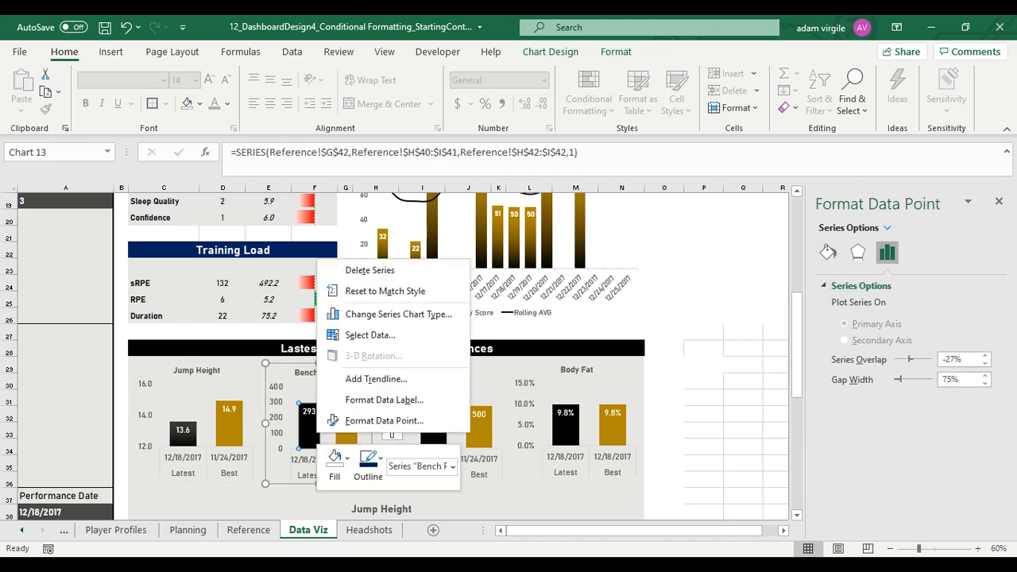
left_click(384, 420)
left_click(823, 258)
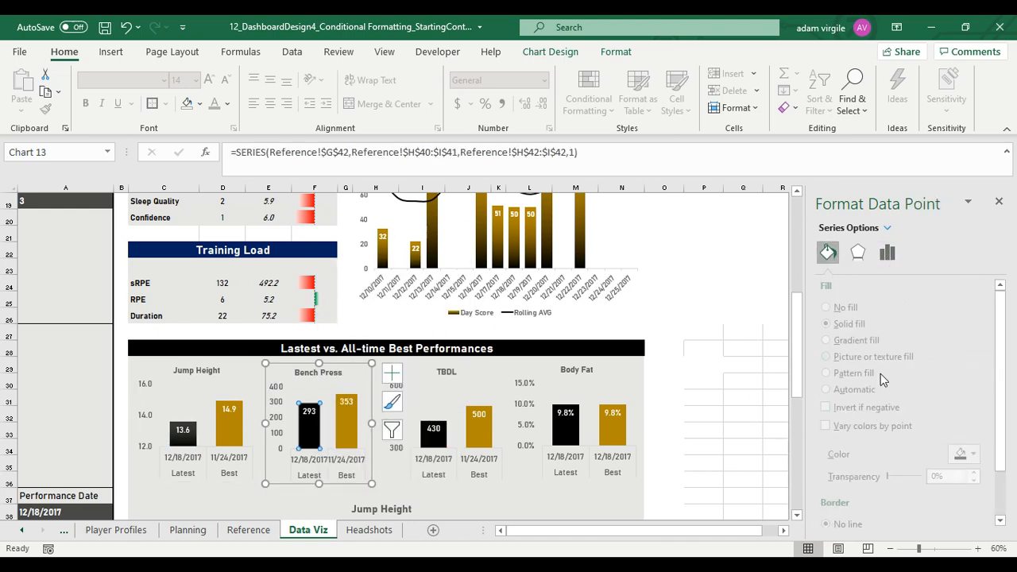
left_click(865, 341)
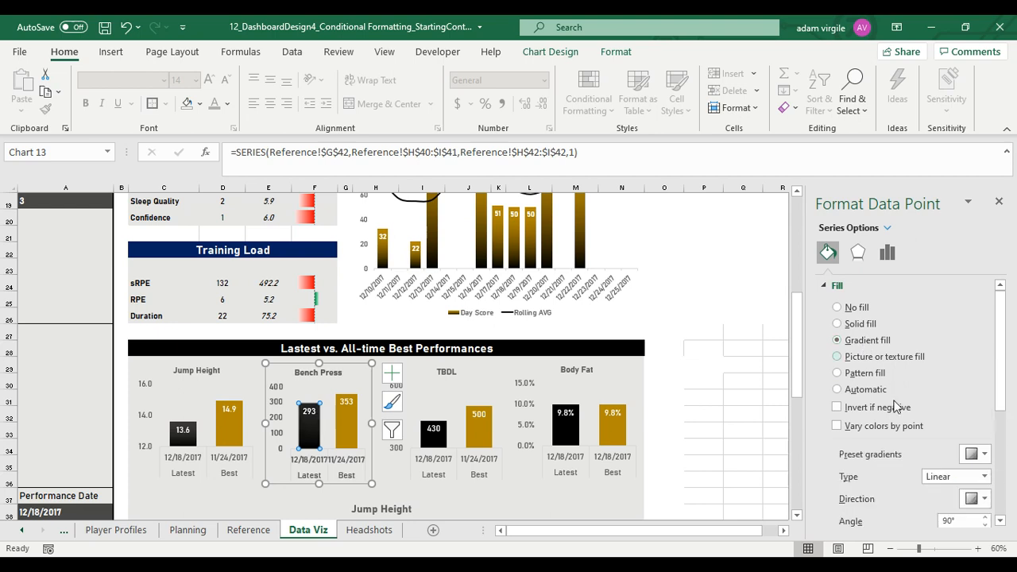
scroll(919, 473, "down", 1)
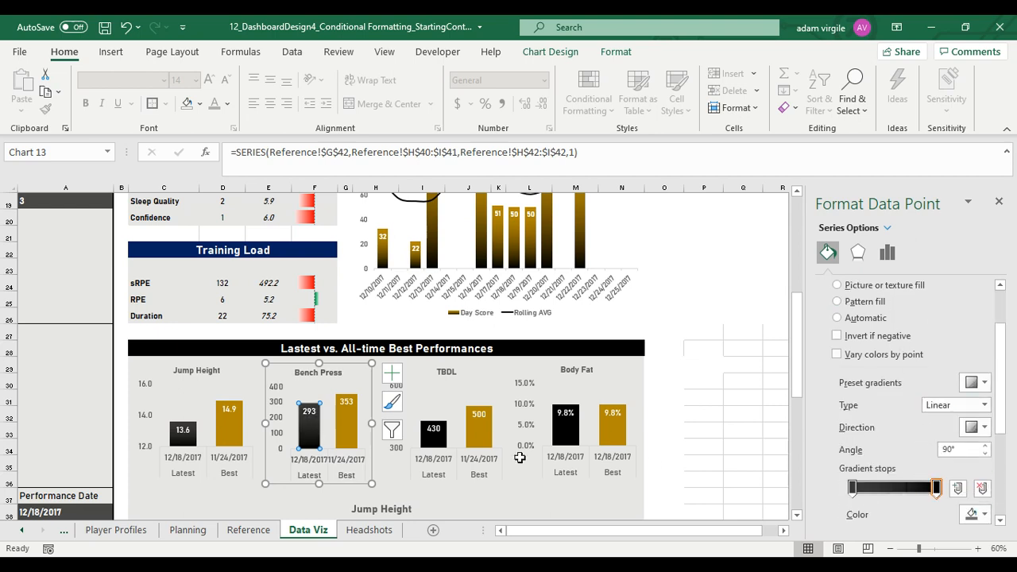
Apply the dark gray to black gradient fill to the Latest bar of the TBDL chart
left_click(426, 442)
right_click(429, 441)
left_click(430, 443)
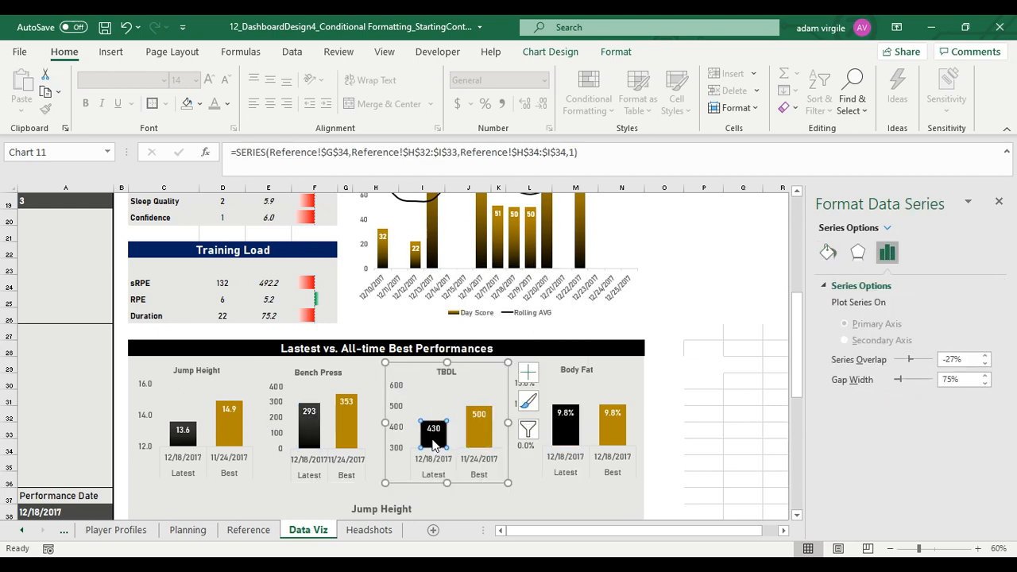
right_click(433, 445)
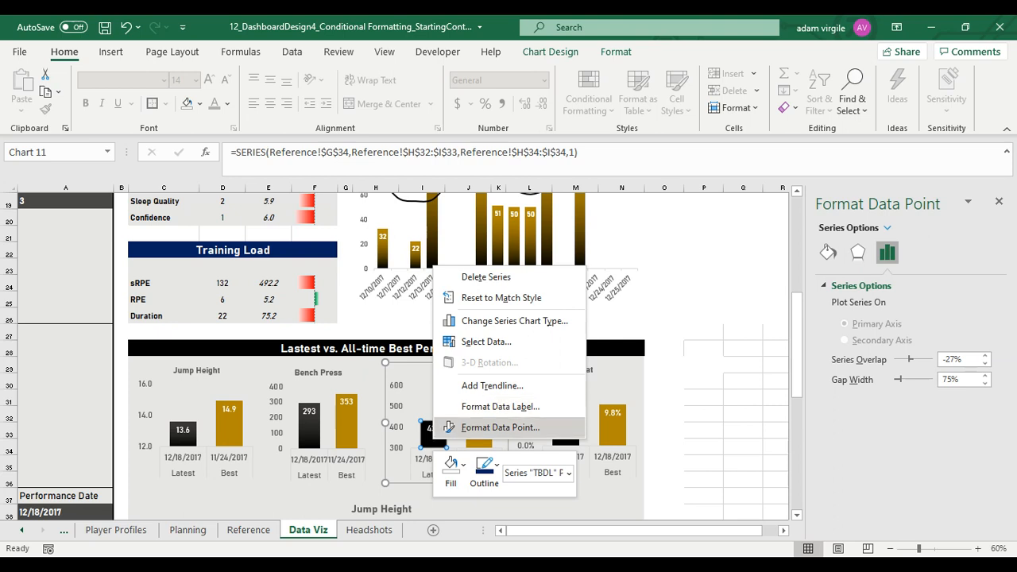
left_click(476, 426)
left_click(828, 256)
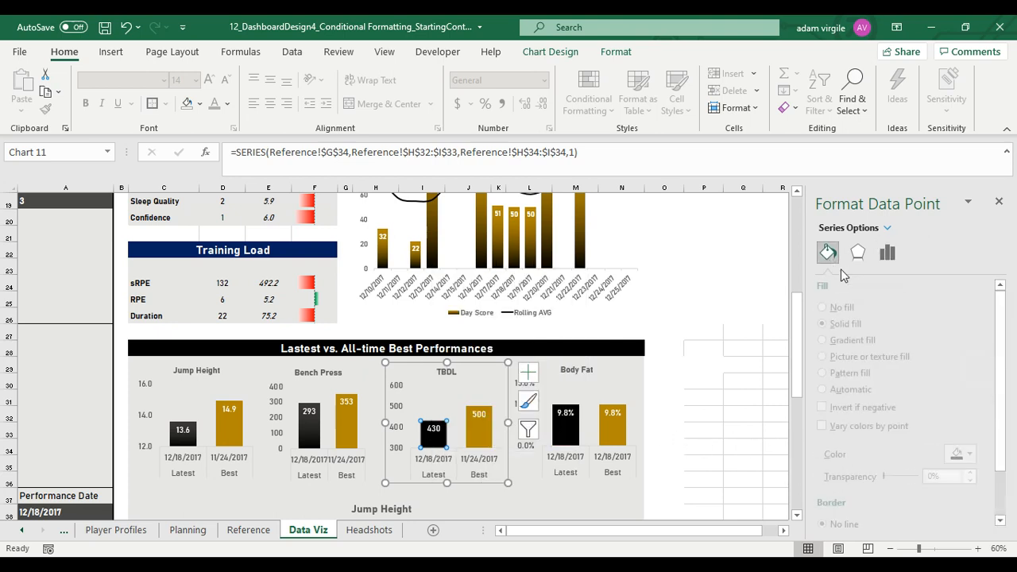
scroll(877, 380, "down", 3)
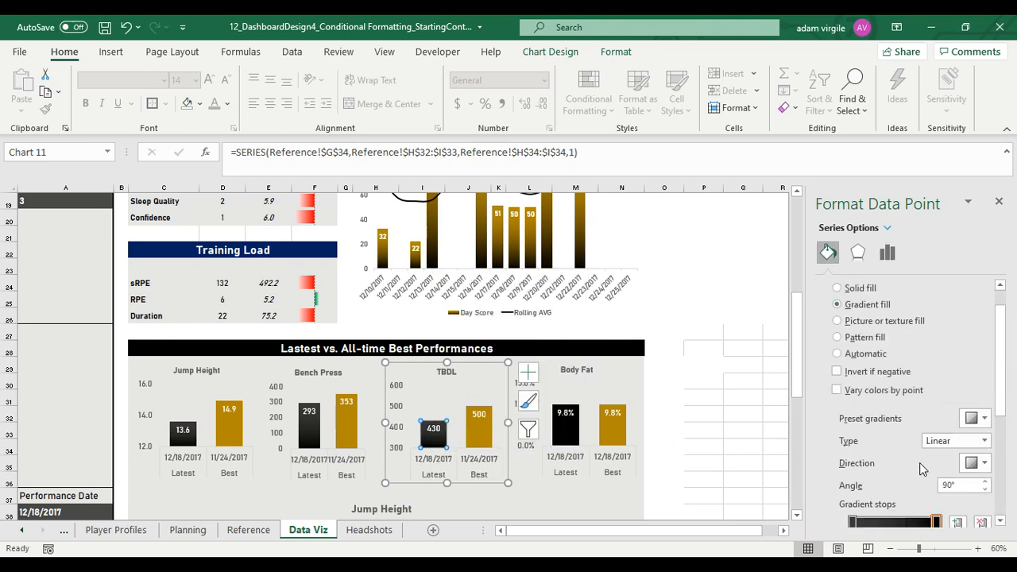
Fill the Latest bar of the Body Fat chart with the matching dark gray to black linear gradient
left_click(572, 444)
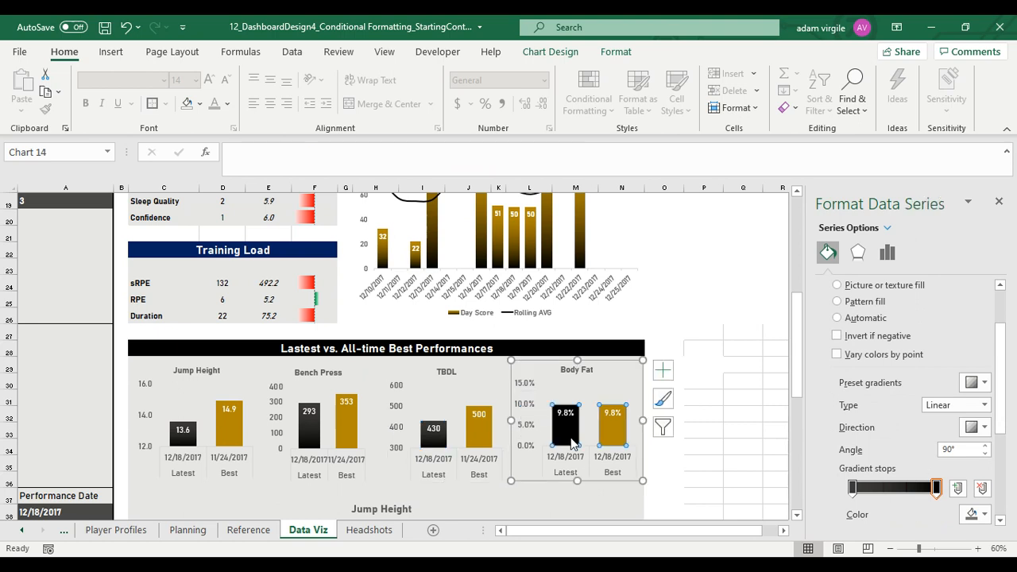
right_click(572, 443)
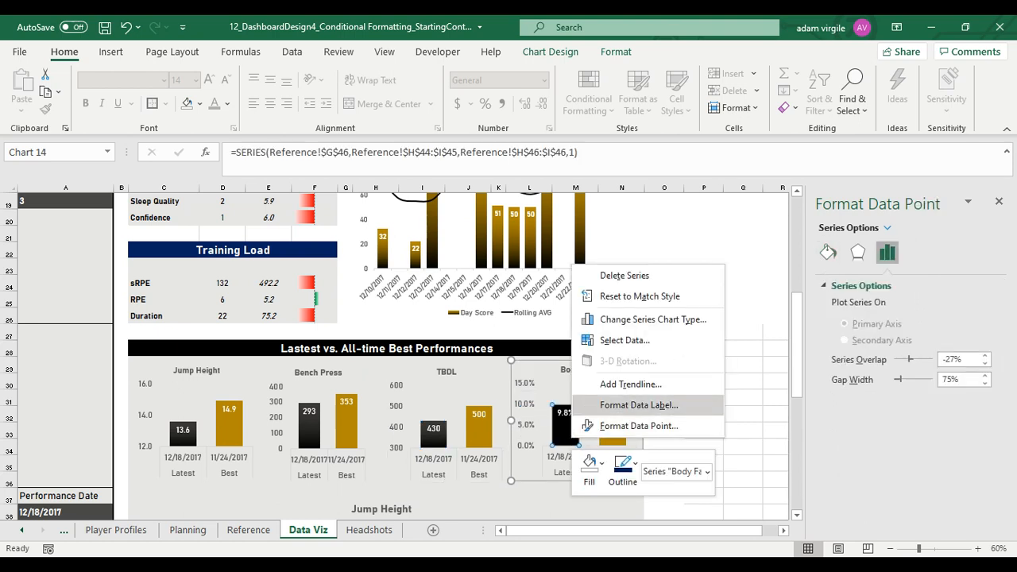
left_click(641, 423)
left_click(828, 252)
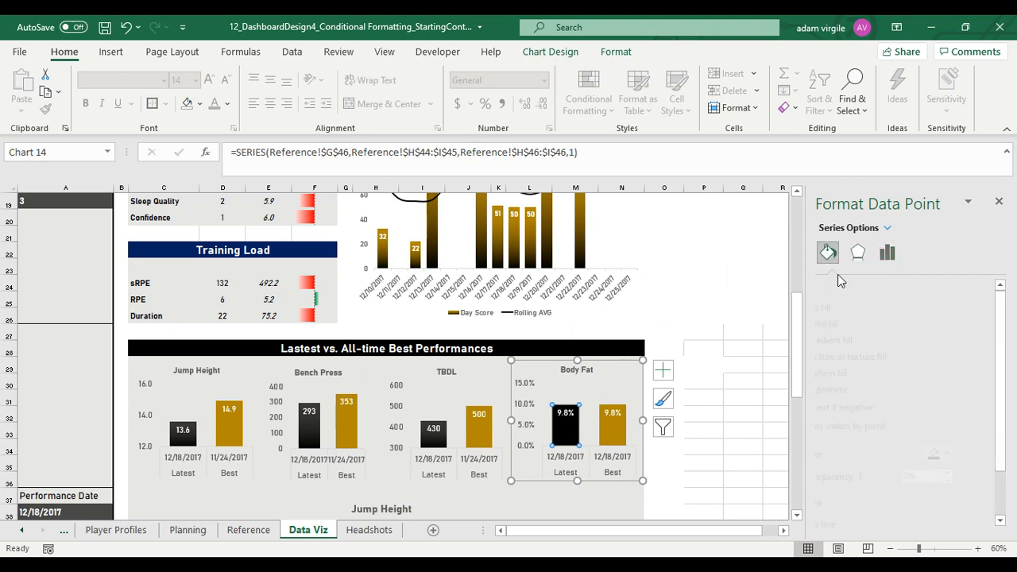
scroll(877, 449, "down", 2)
scroll(854, 369, "up", 2)
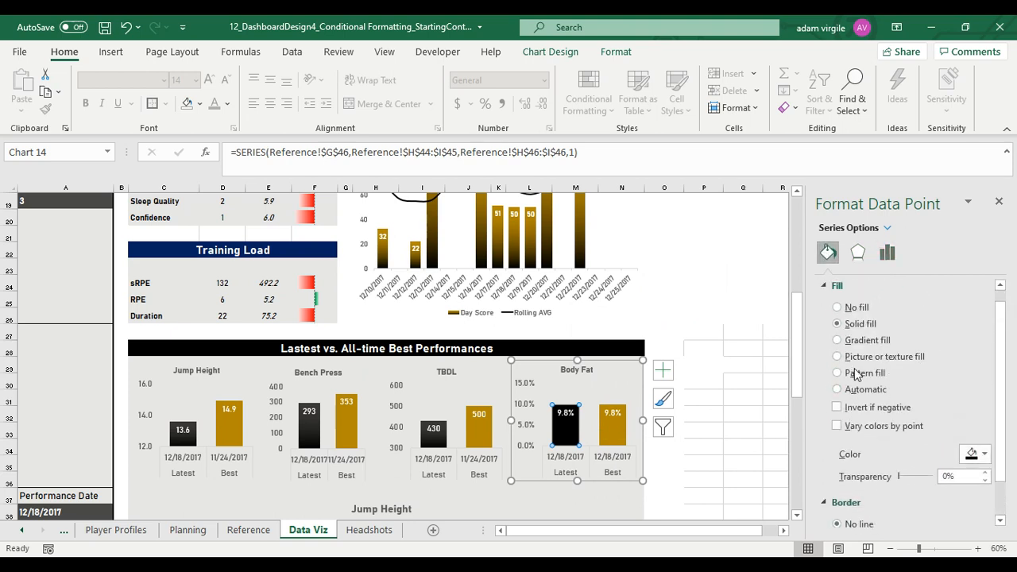
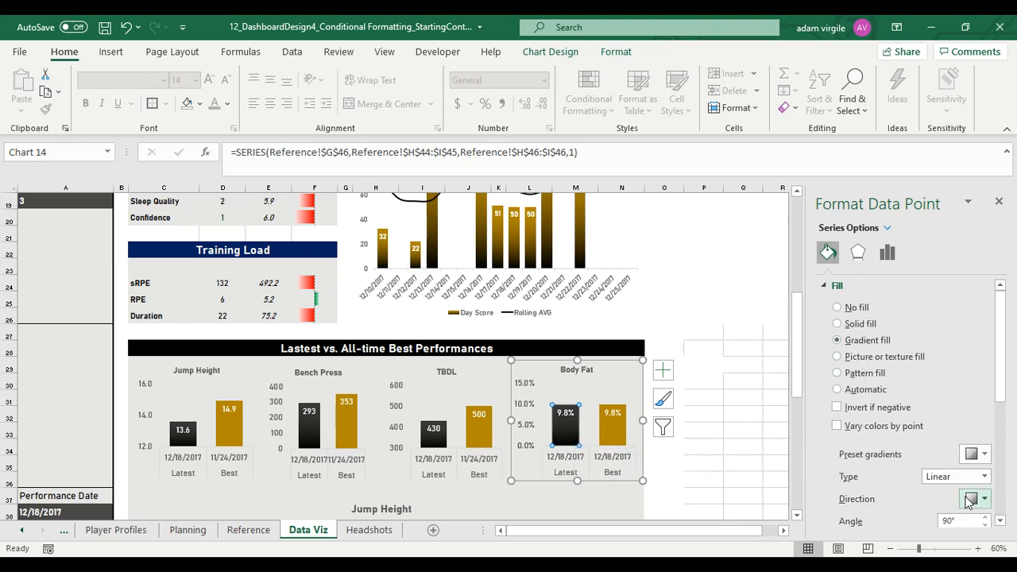
scroll(915, 485, "down", 2)
left_click_drag(929, 488, 938, 489)
left_click(433, 435)
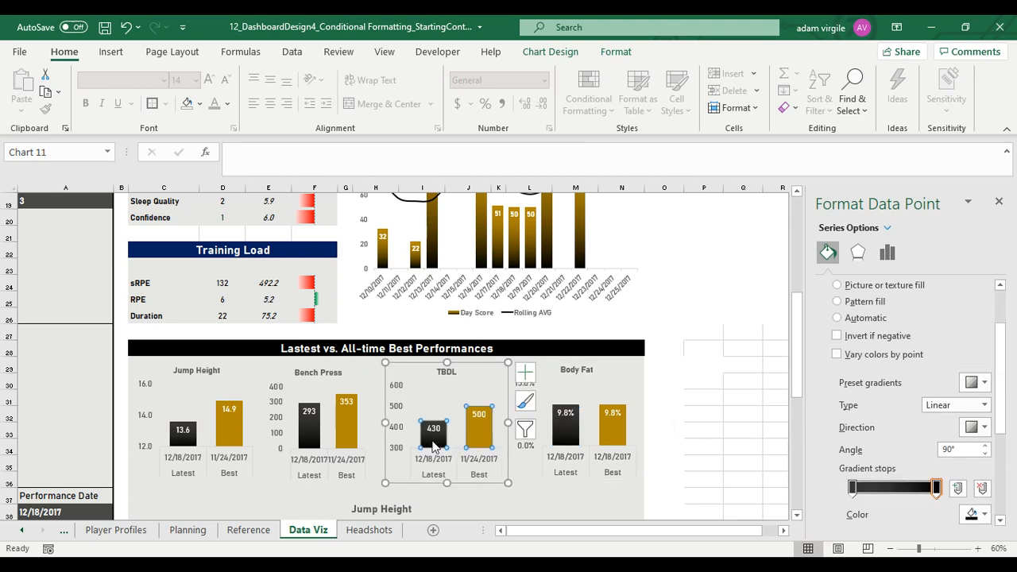
left_click(434, 432)
left_click(828, 260)
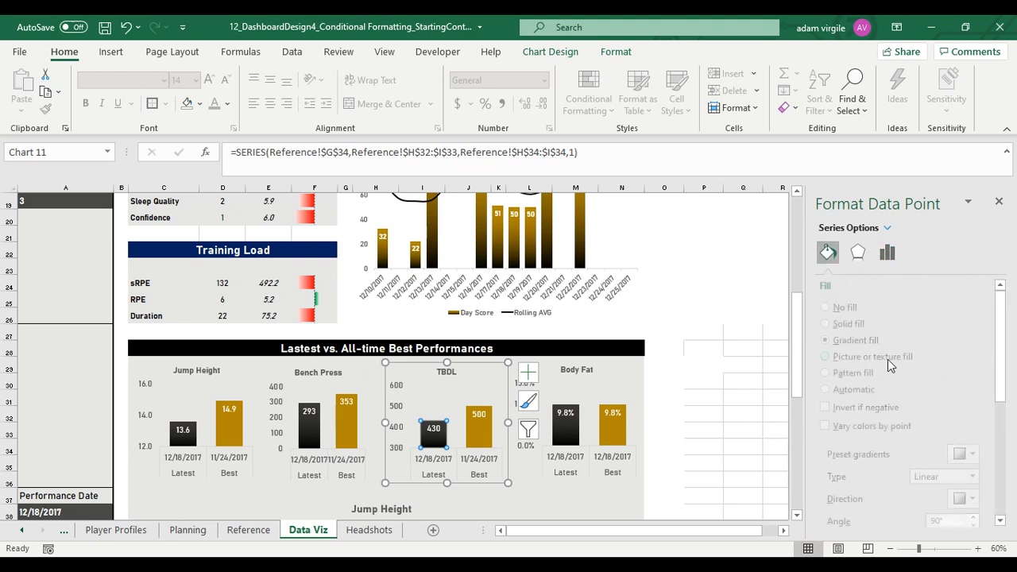
scroll(936, 448, "down", 3)
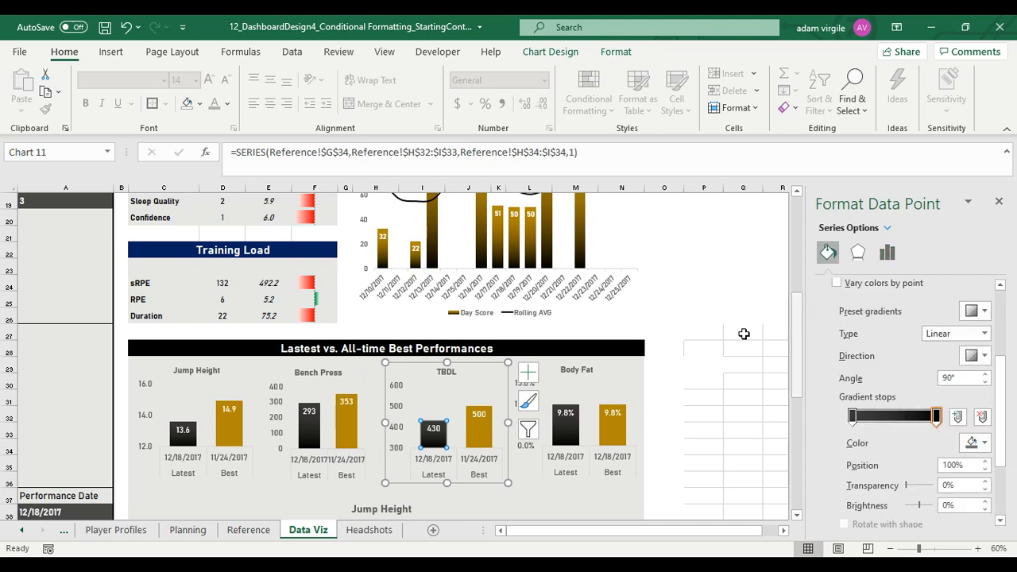
Apply a linear gradient fill to the Body Fat chart's Best bar and set its 100% stop to the recently used gold
left_click(610, 428)
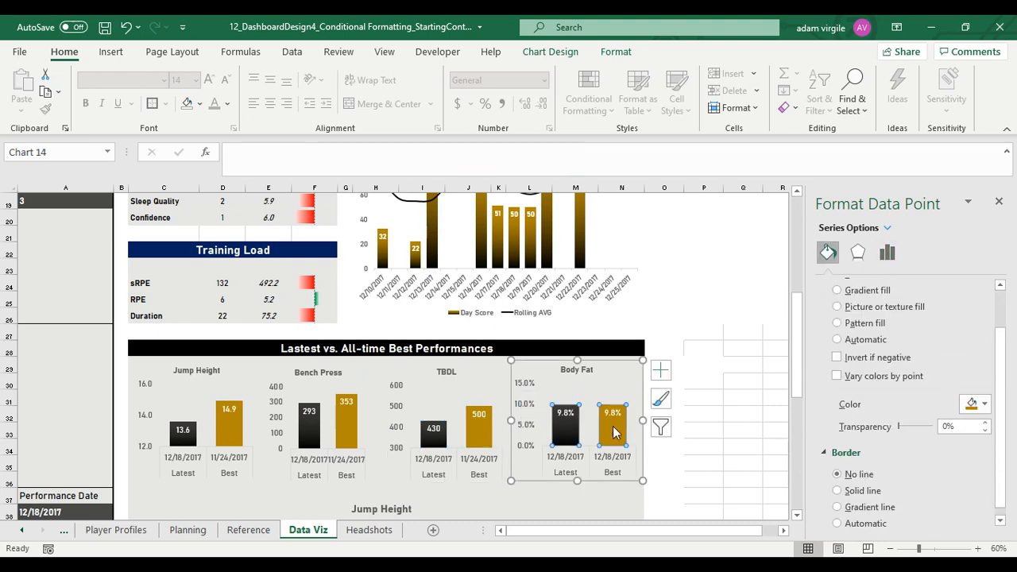
left_click(618, 429)
left_click(828, 251)
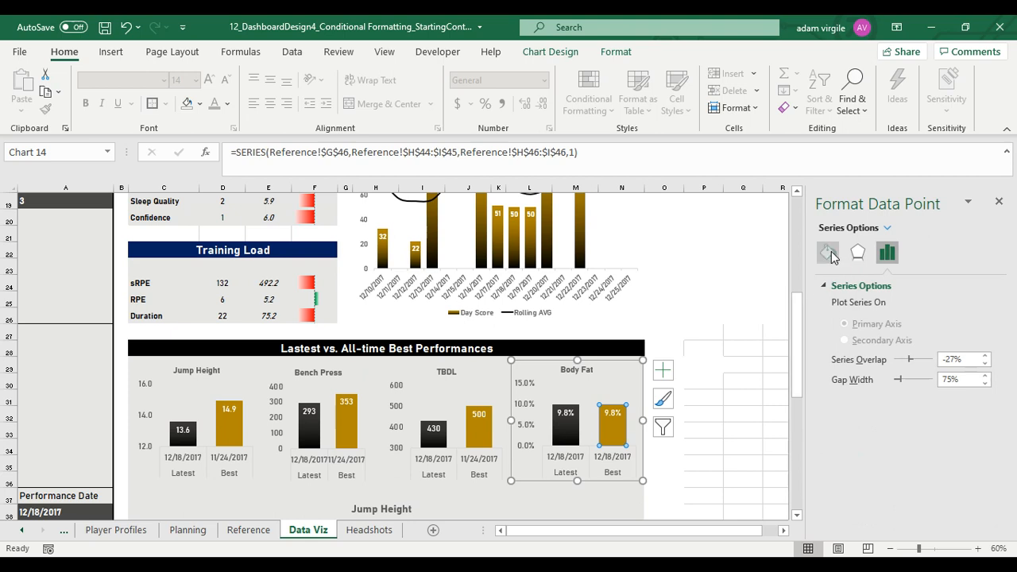
left_click(854, 341)
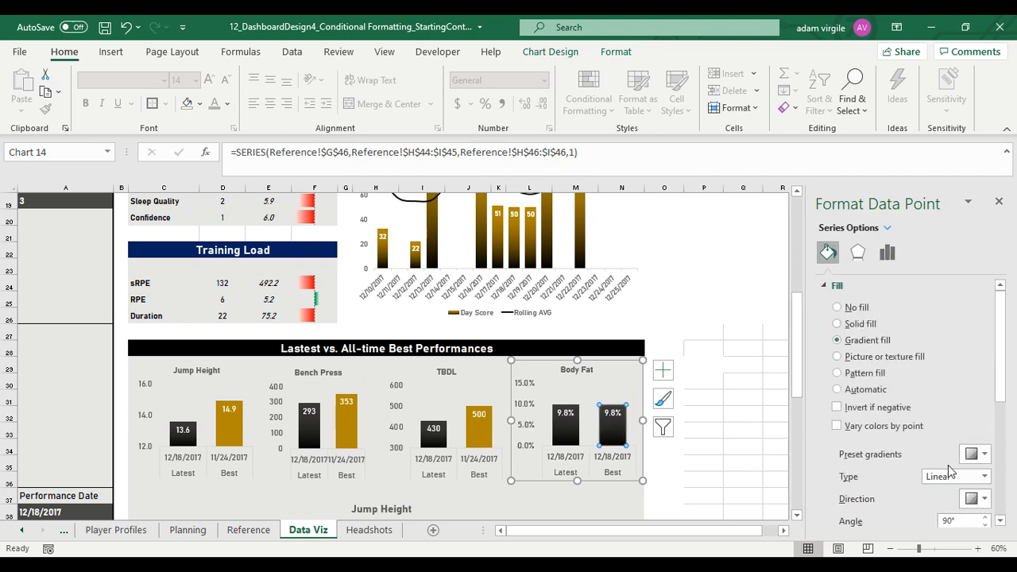
scroll(949, 472, "down", 2)
left_click(972, 478)
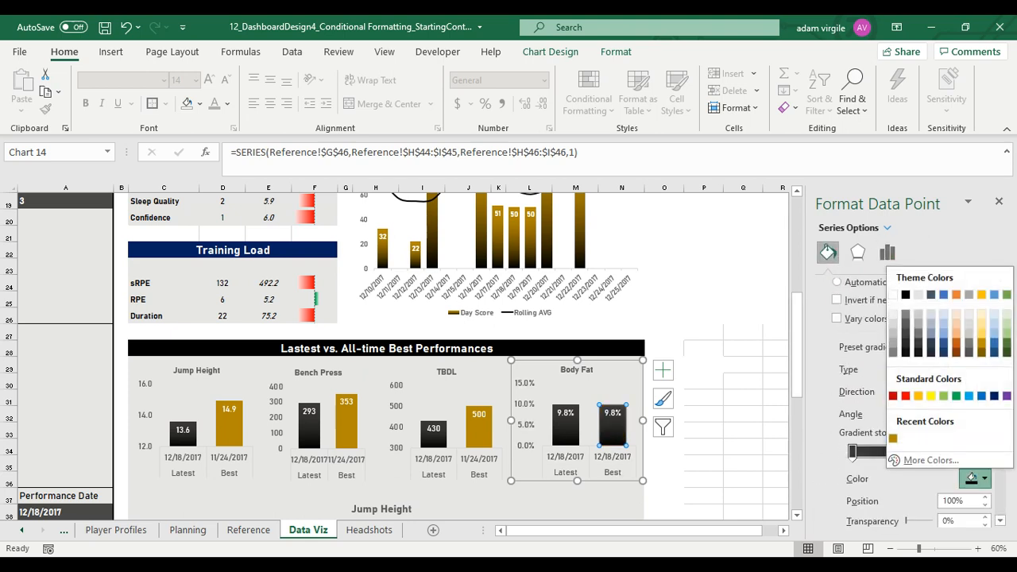
left_click(893, 438)
Set the 0% gradient stop of the Body Fat chart's Best bar to the recent gold and brighten it with a custom shade
left_click(852, 451)
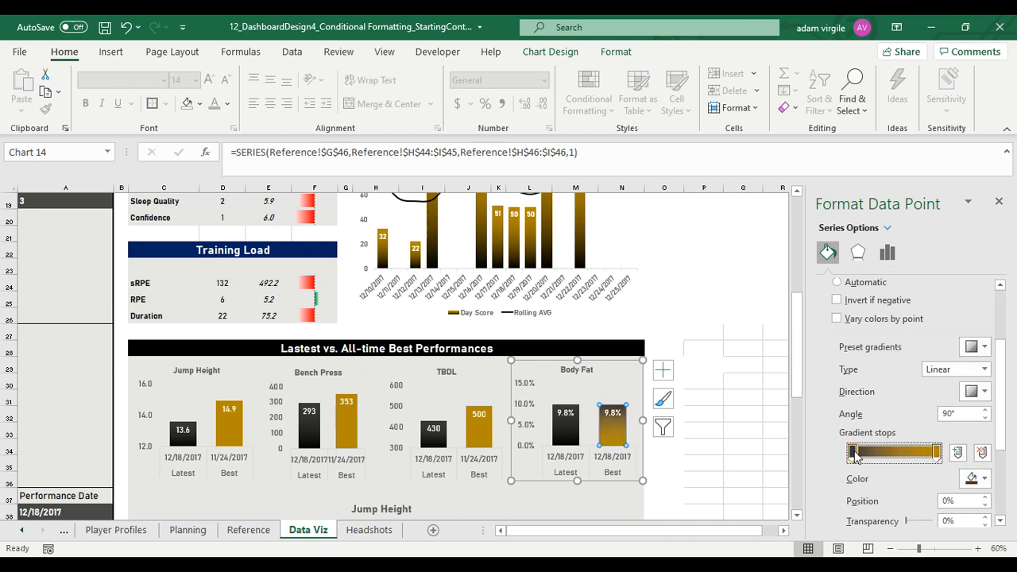
left_click(973, 480)
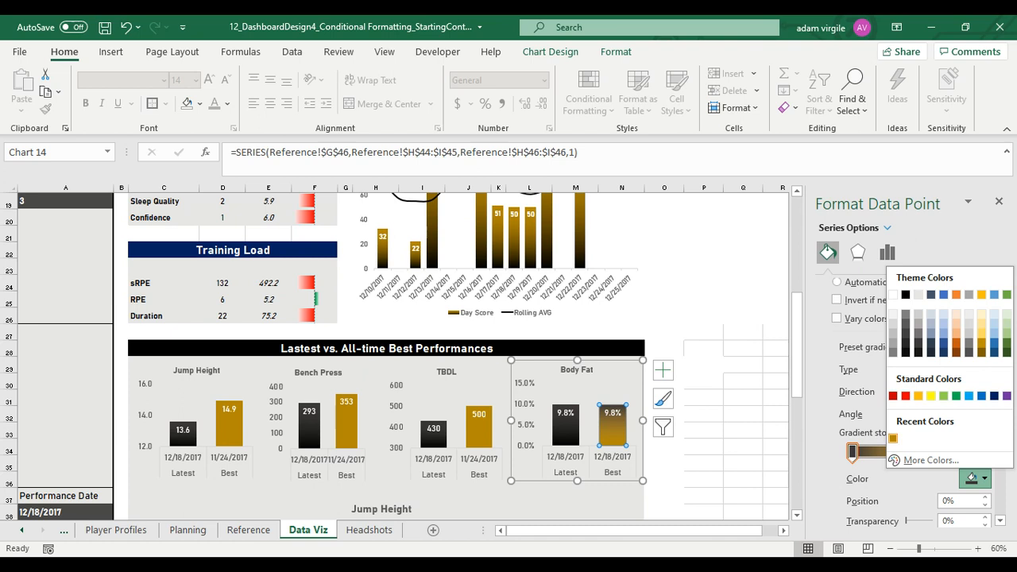
left_click(893, 438)
left_click(971, 478)
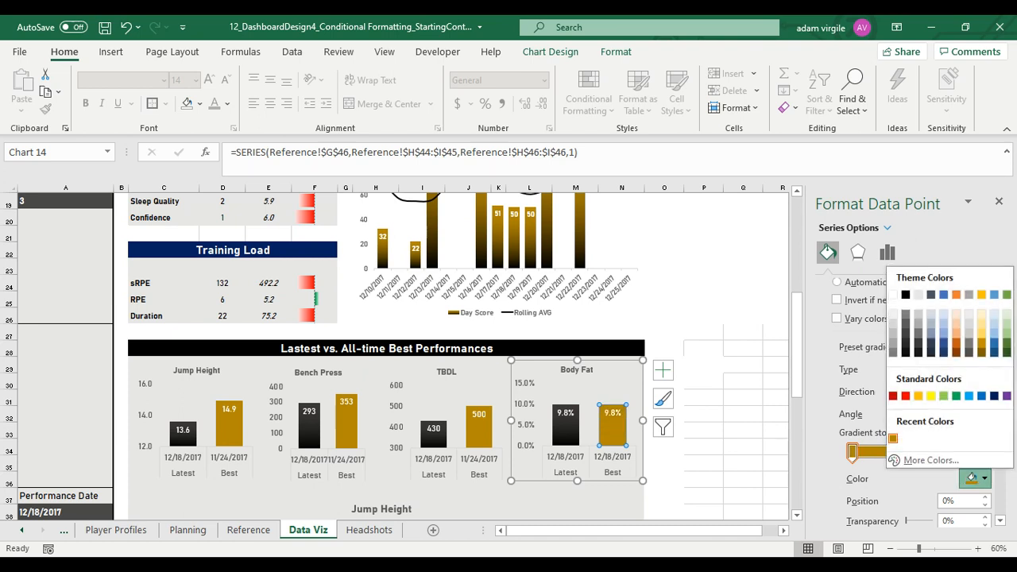
left_click(930, 460)
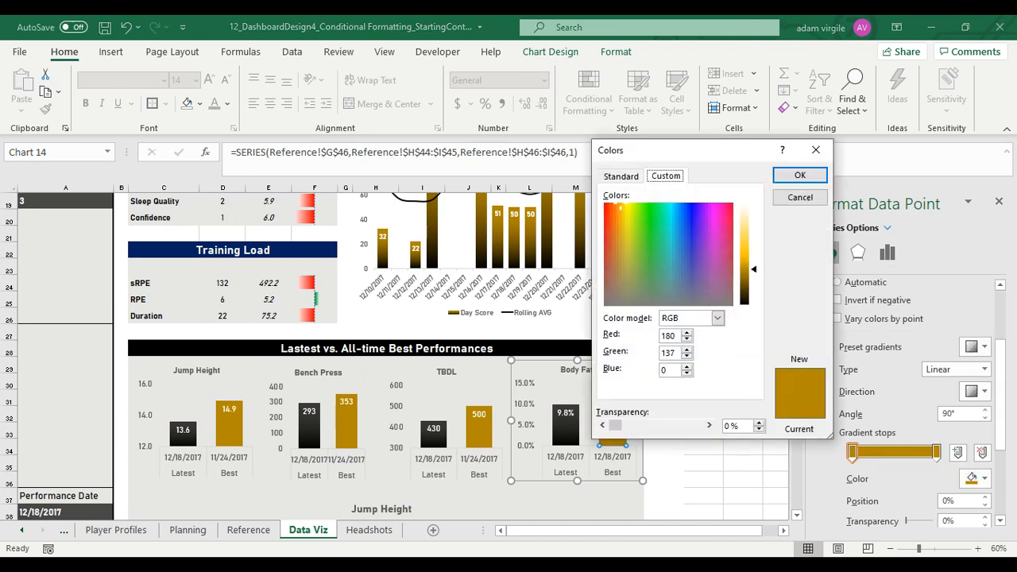
left_click_drag(753, 270, 753, 256)
left_click(799, 175)
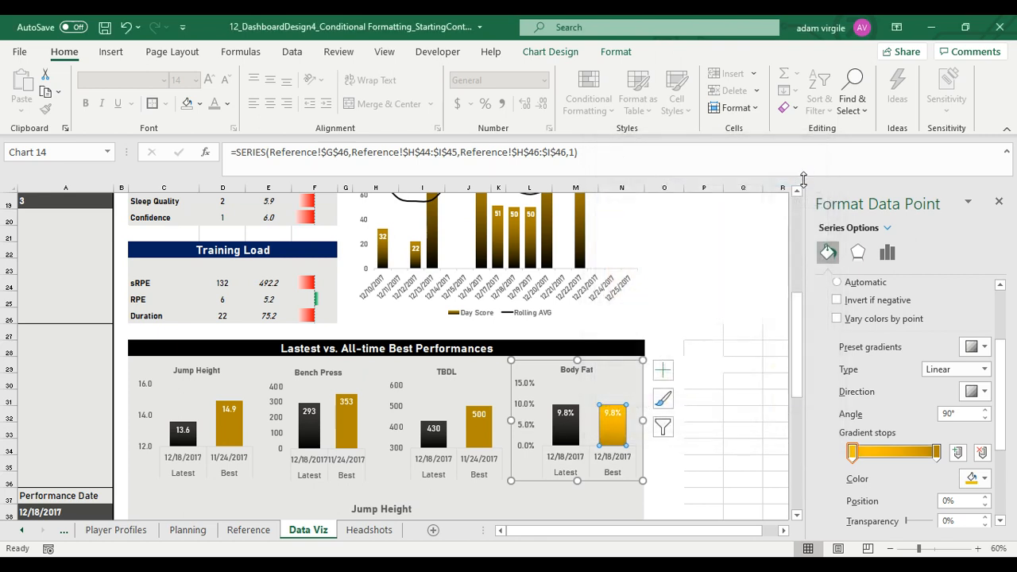
Move the bright gold stop of the Body Fat Best bar to 100% and darken its custom color to RGB 222, 169, 0
left_click_drag(853, 453, 945, 455)
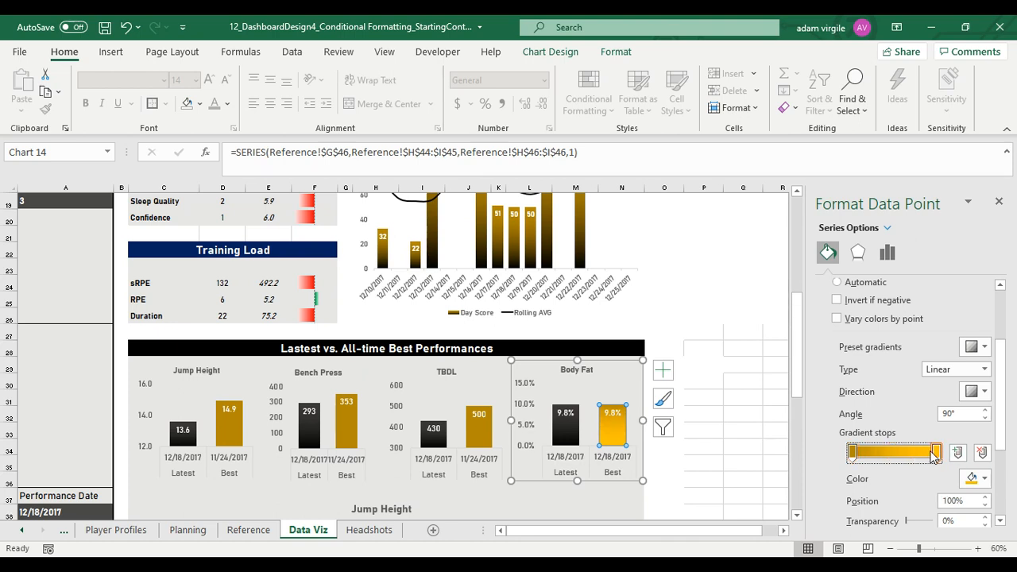
left_click(974, 477)
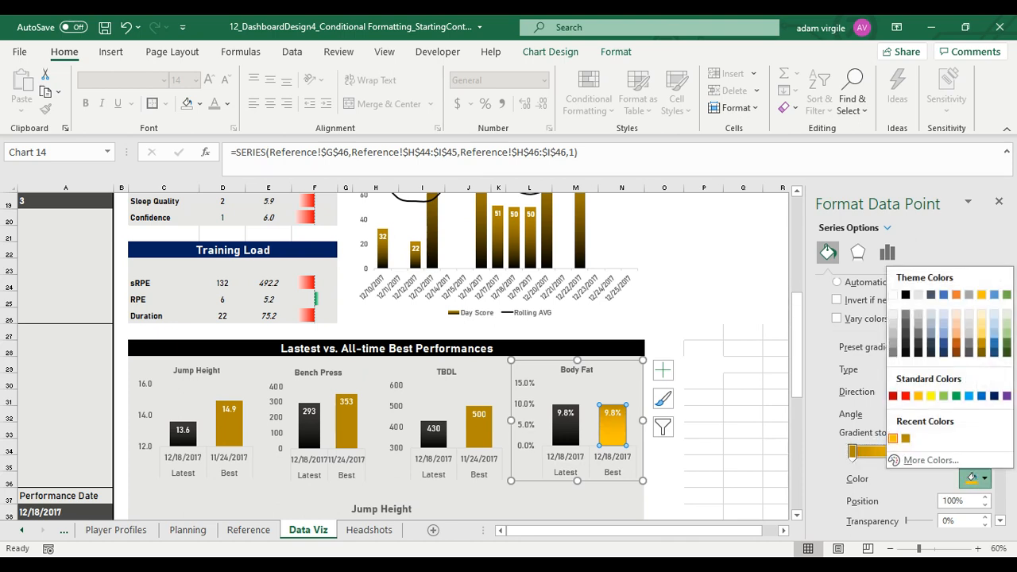
left_click(930, 460)
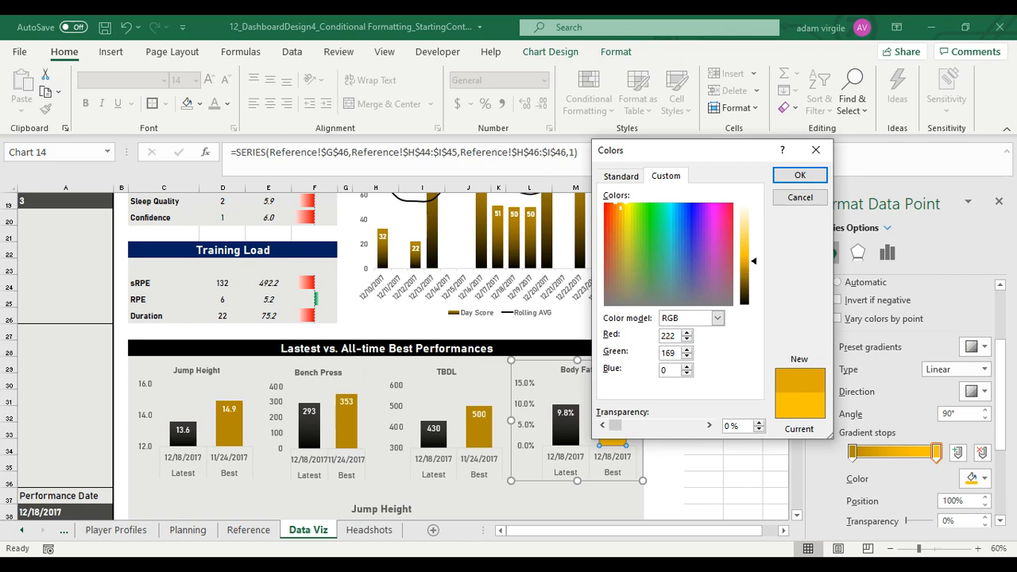
left_click(799, 175)
left_click(667, 319)
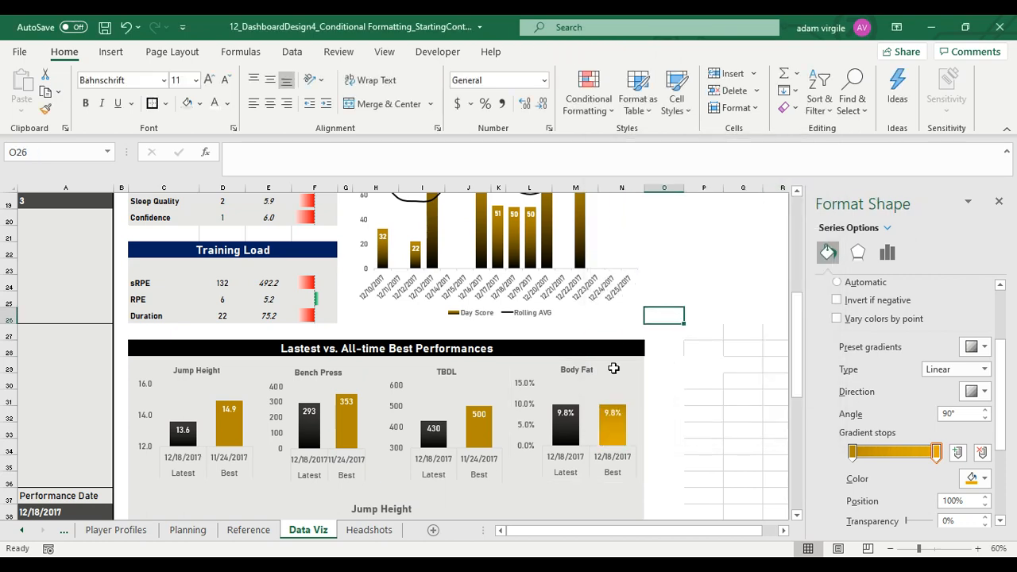
Apply the matching gold linear gradient fill to the Best bar of the TBDL chart
left_click(490, 443)
left_click(486, 444)
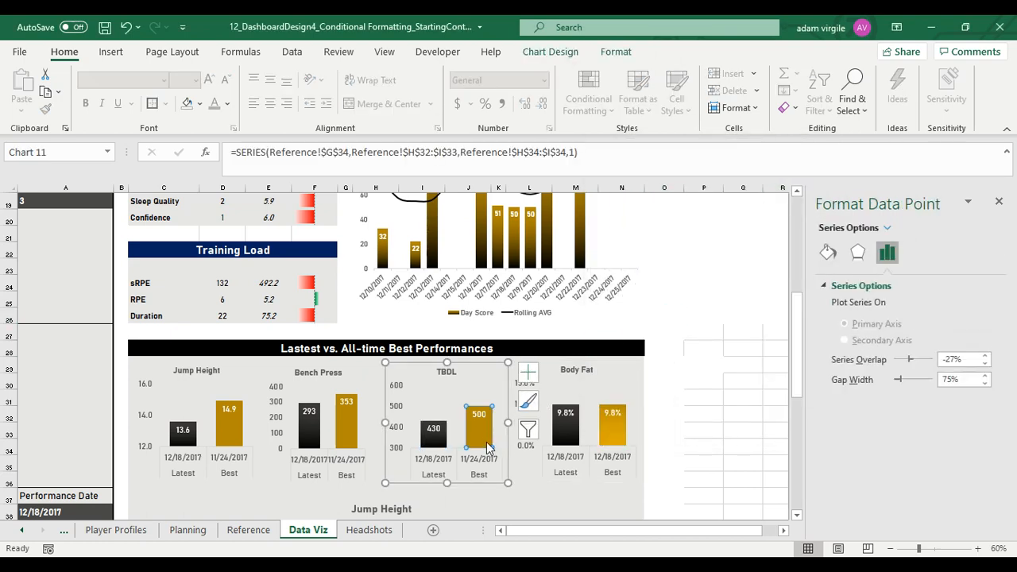
left_click(486, 378)
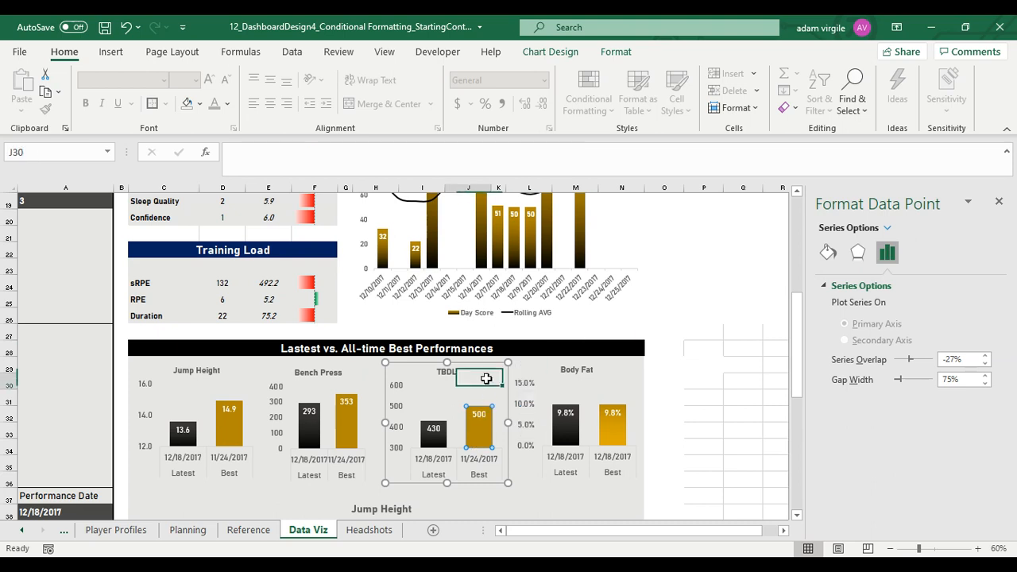
left_click(486, 436)
left_click(486, 437)
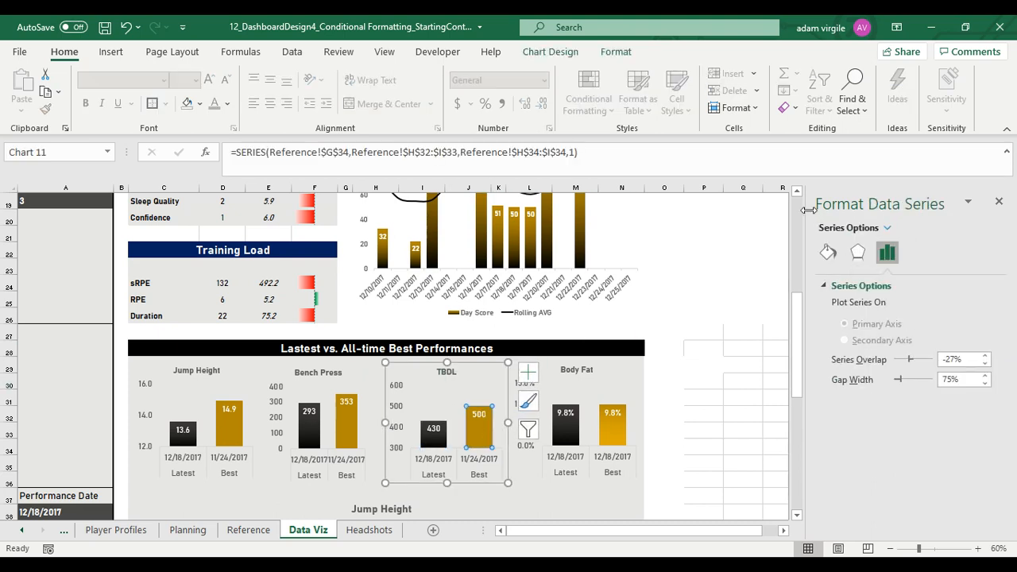
left_click(828, 252)
left_click(862, 341)
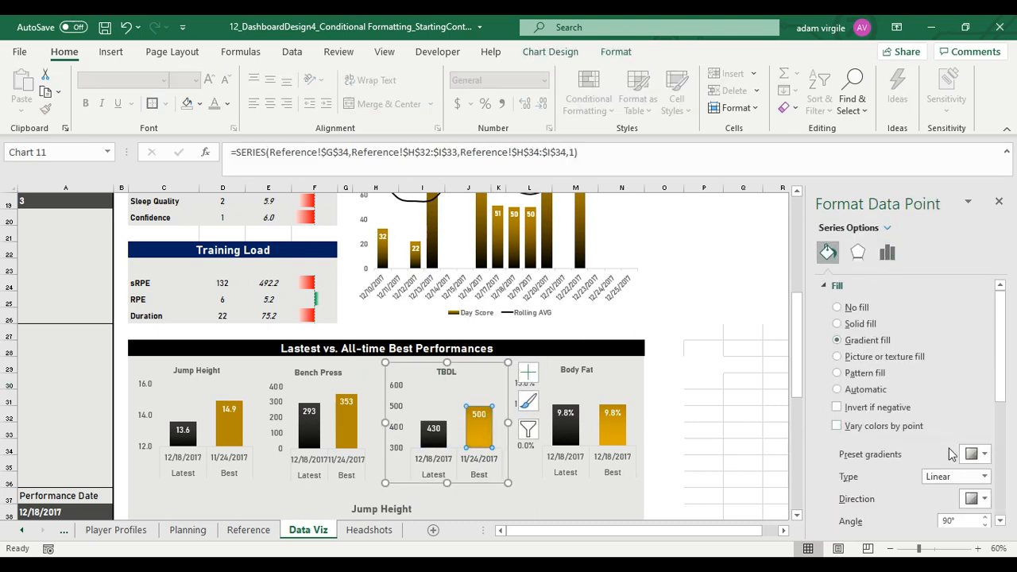
scroll(949, 472, "down", 1)
Give the Best bar of the Bench Press chart the same gold gradient fill
left_click(337, 425)
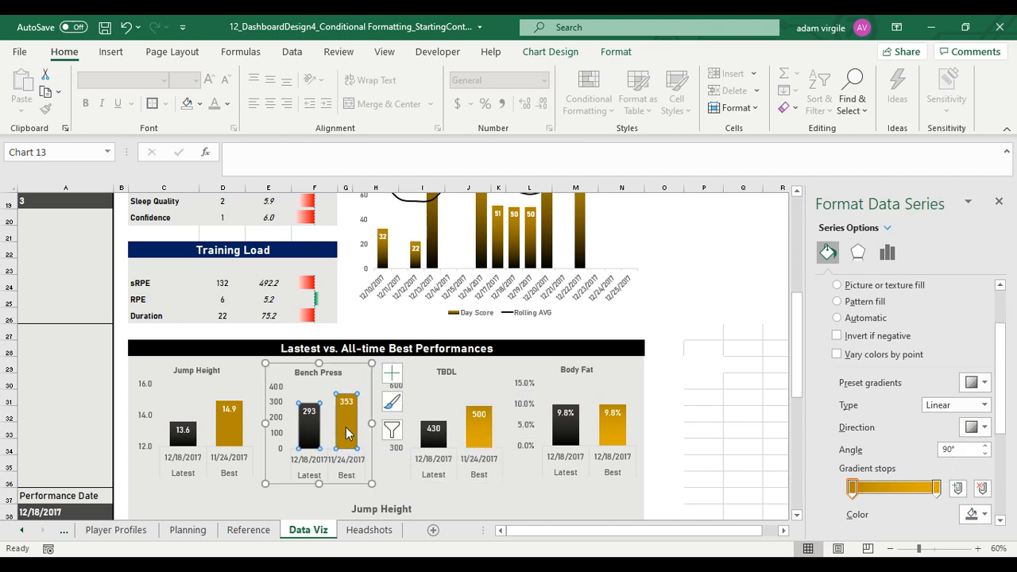
left_click(347, 431)
left_click(827, 252)
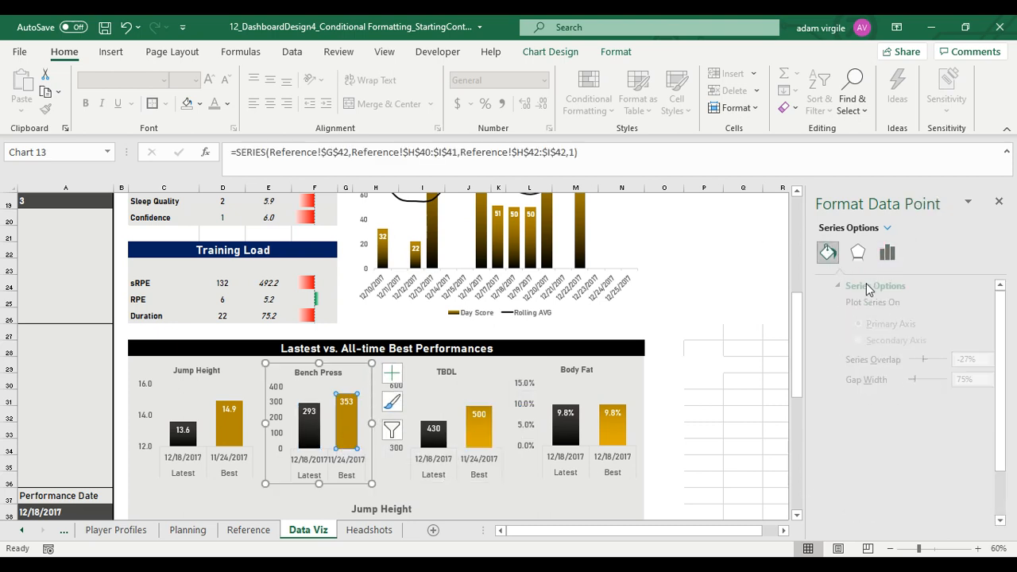
left_click(866, 341)
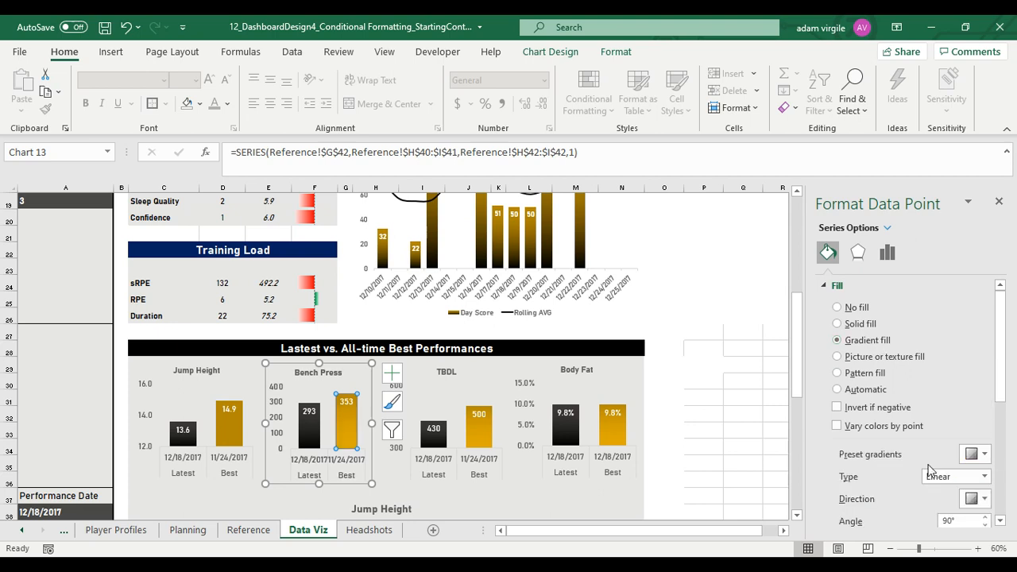
scroll(931, 473, "down", 5)
Fill the Best bar of the Jump Height chart with the matching gold gradient and deselect the chart
left_click(236, 437)
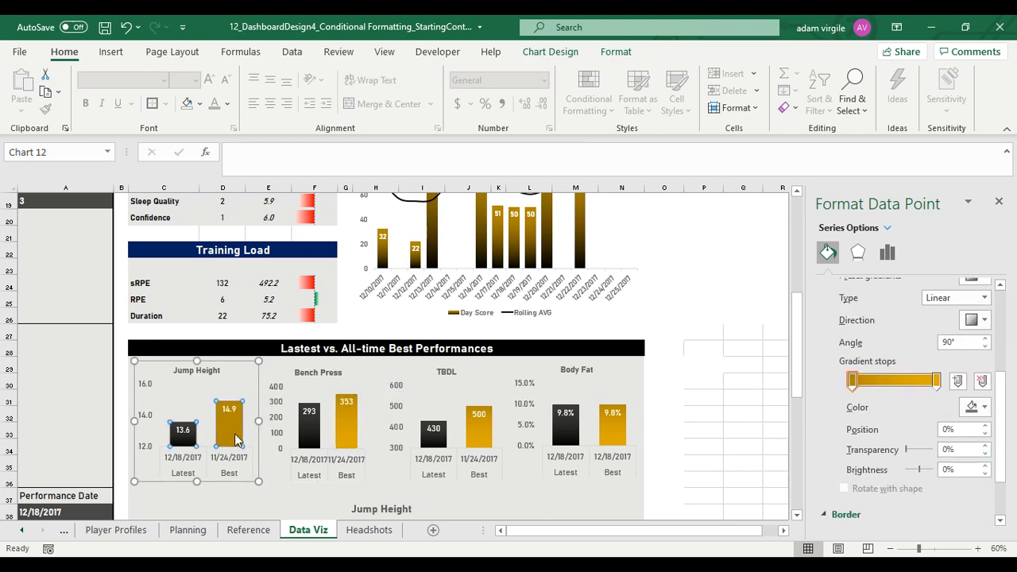
left_click(234, 440)
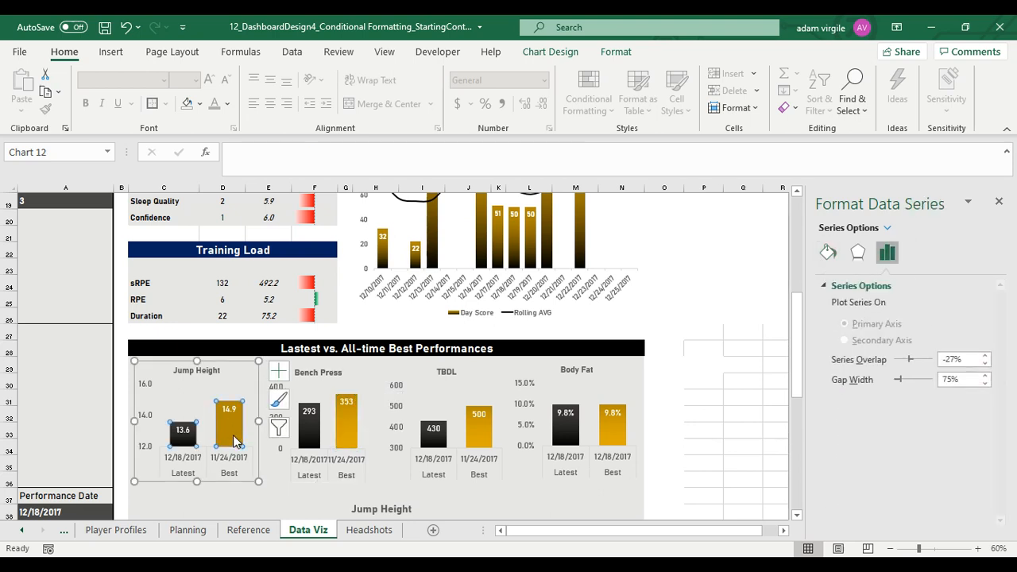
left_click(827, 254)
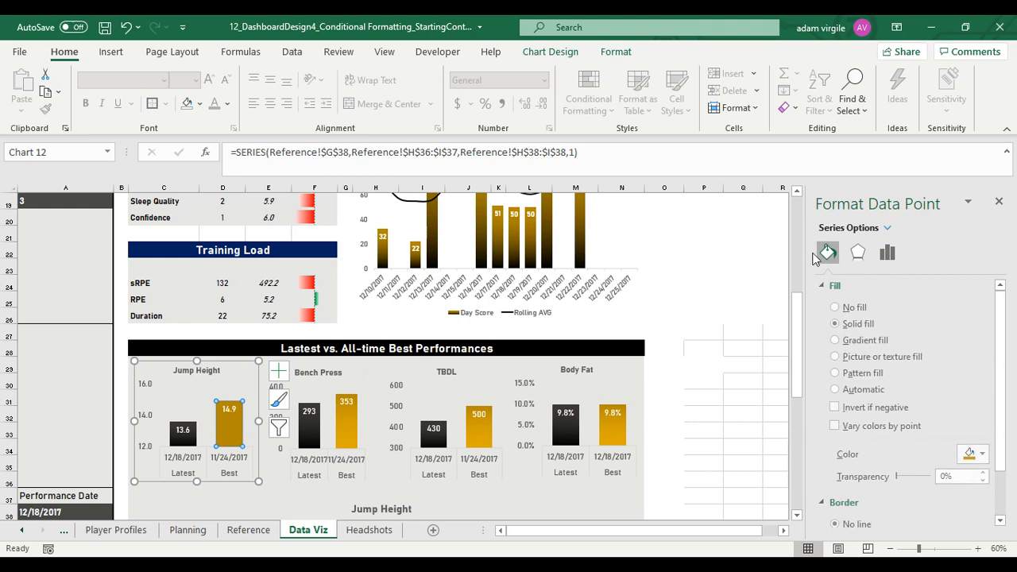
left_click(864, 342)
left_click(577, 326)
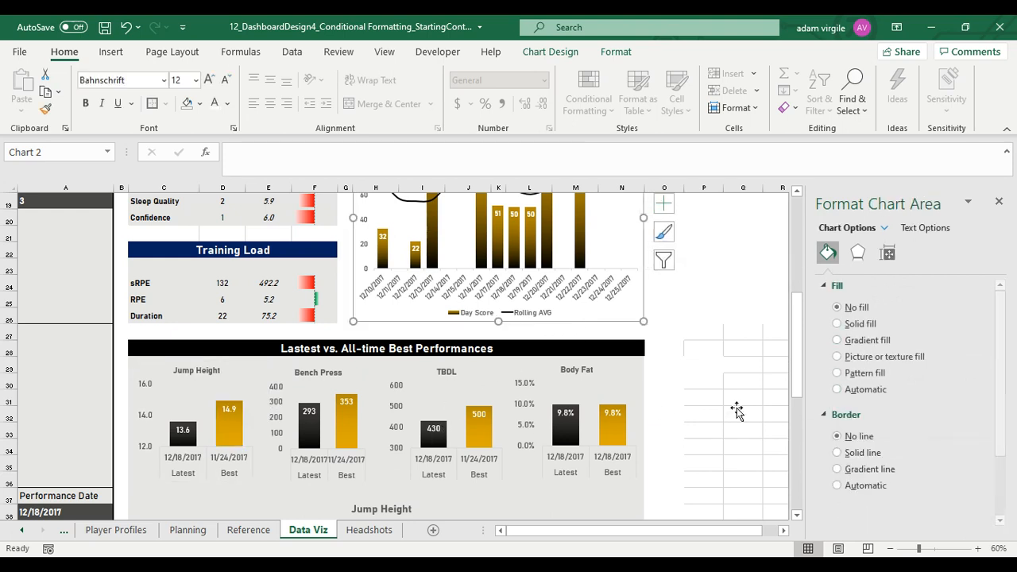
Look over the recolored performance charts and check the Name, Date and Comparison filter cells
scroll(662, 370, "down", 2)
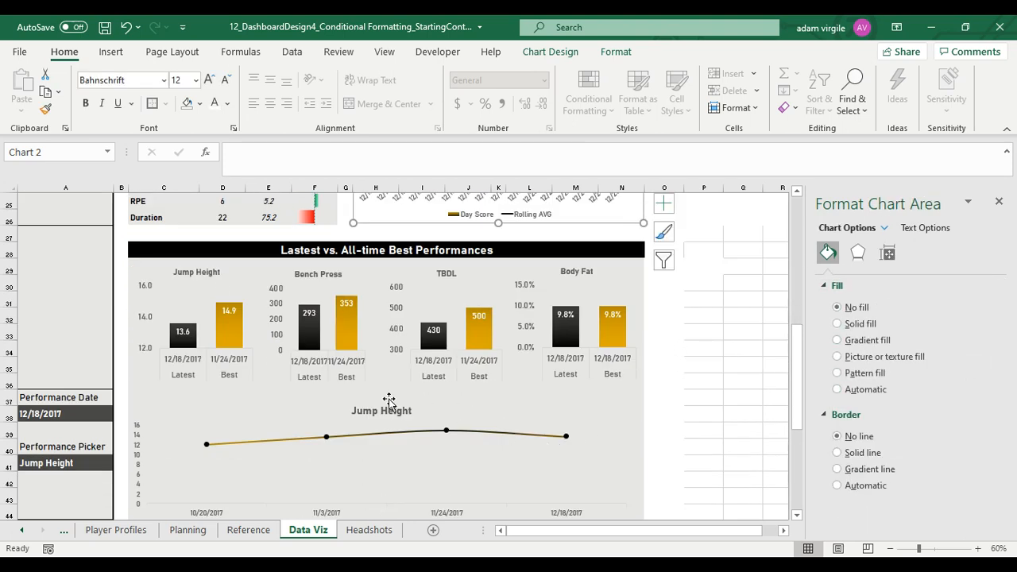
scroll(329, 392, "up", 5)
scroll(159, 401, "up", 3)
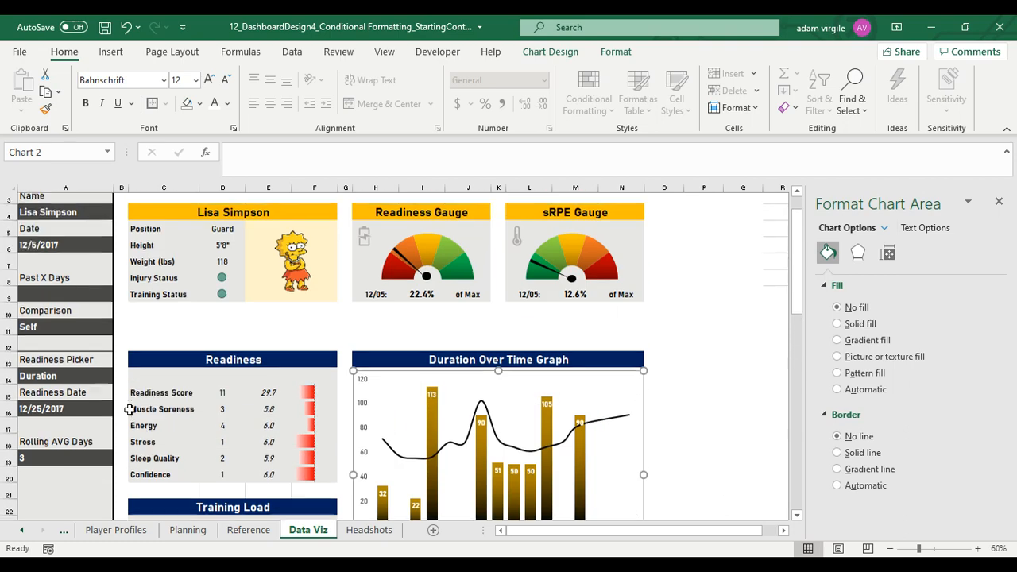
left_click(62, 357)
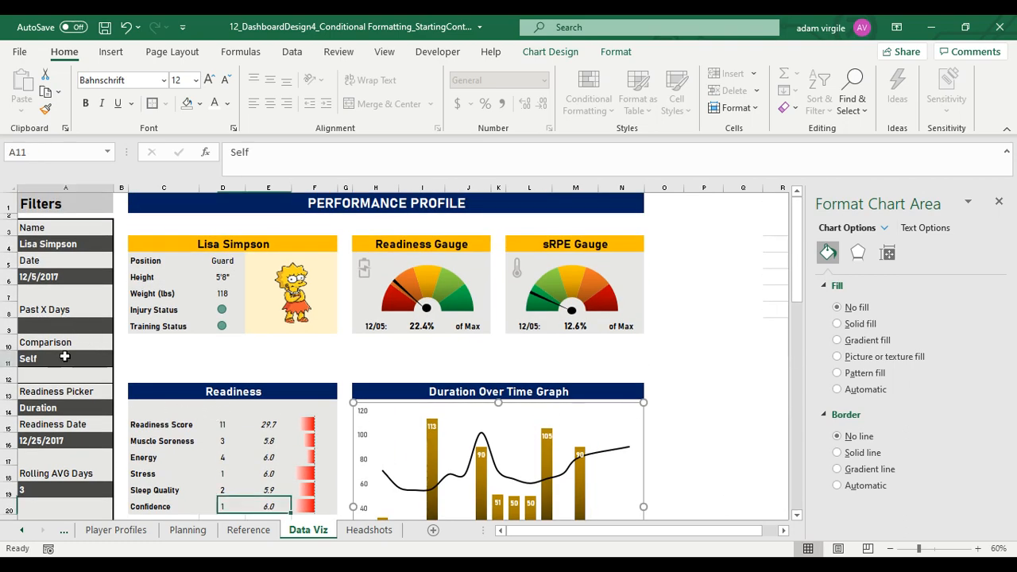
left_click(80, 247)
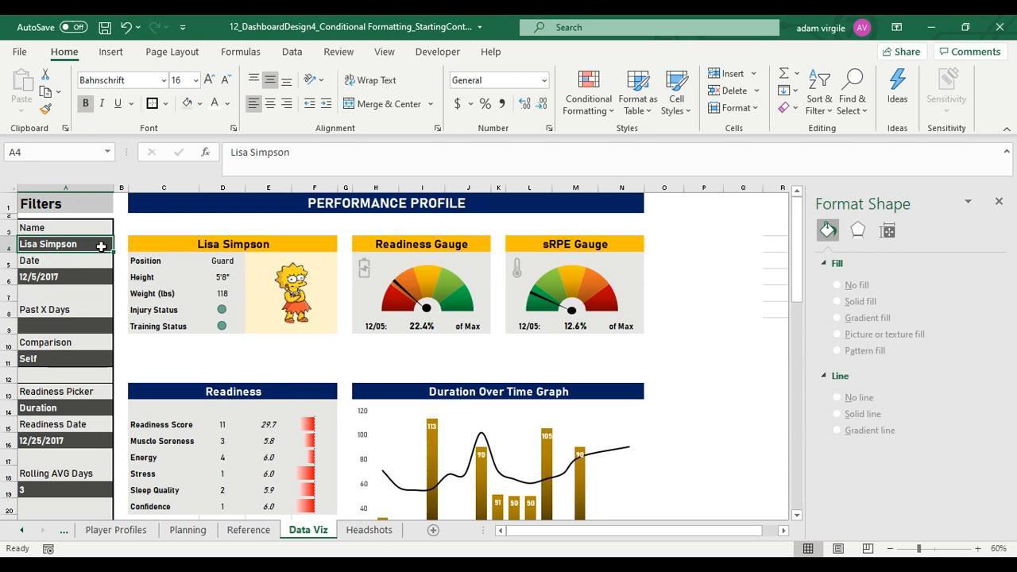
left_click(88, 273)
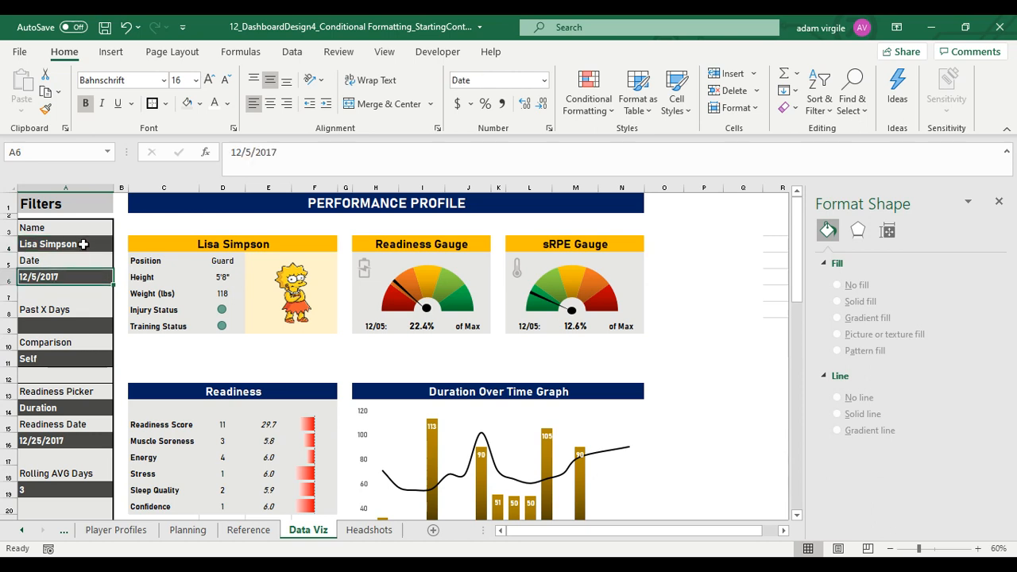
left_click(61, 356)
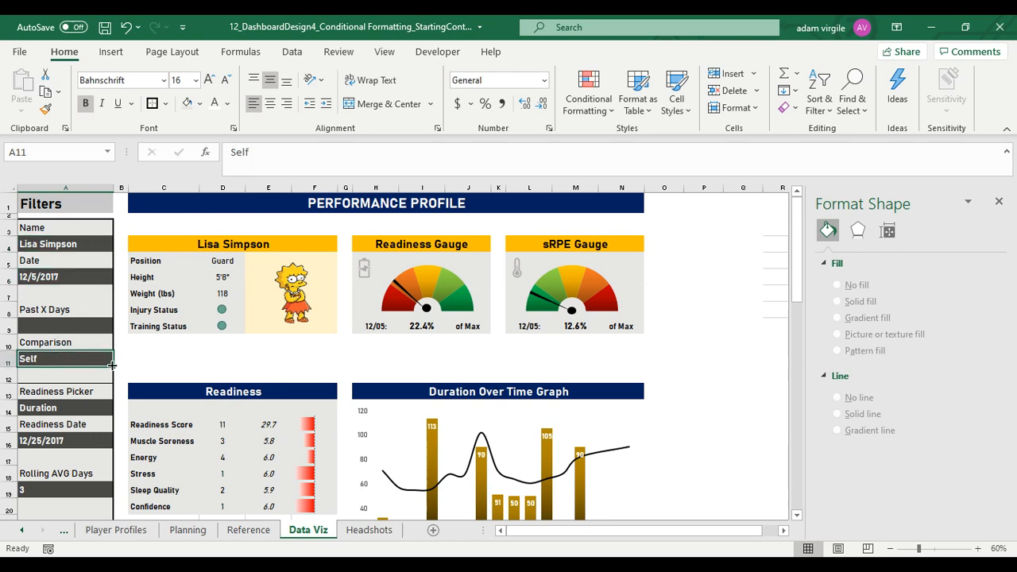
Switch the Readiness Picker filter to Energy and view the over-time graph
left_click(94, 408)
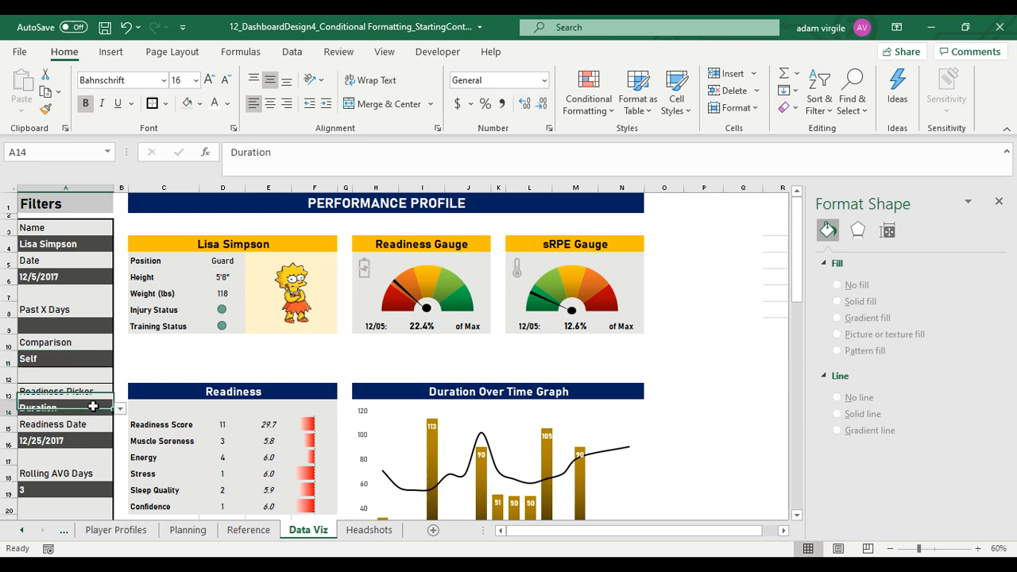
left_click(120, 409)
left_click(47, 432)
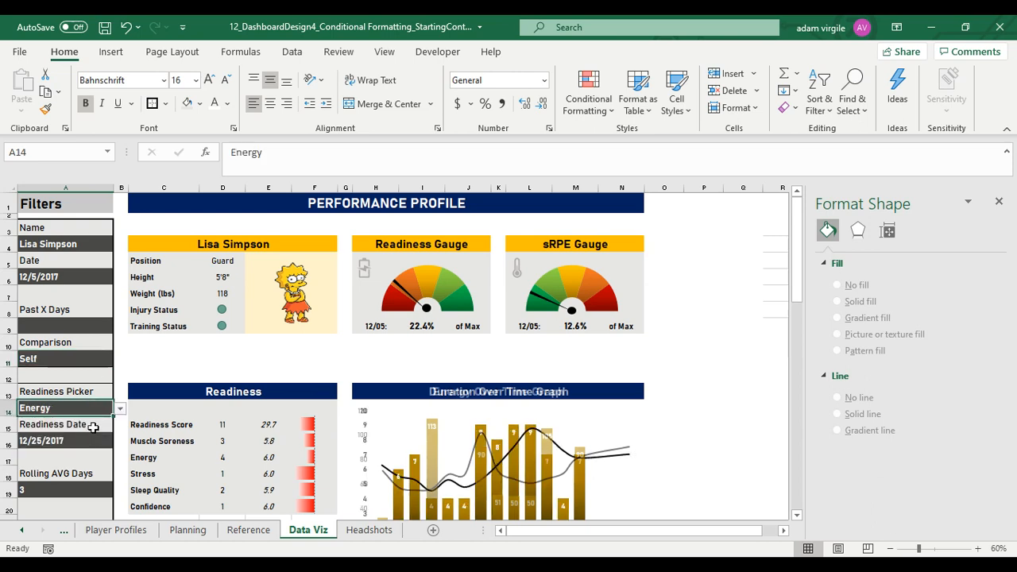
scroll(358, 375, "down", 1)
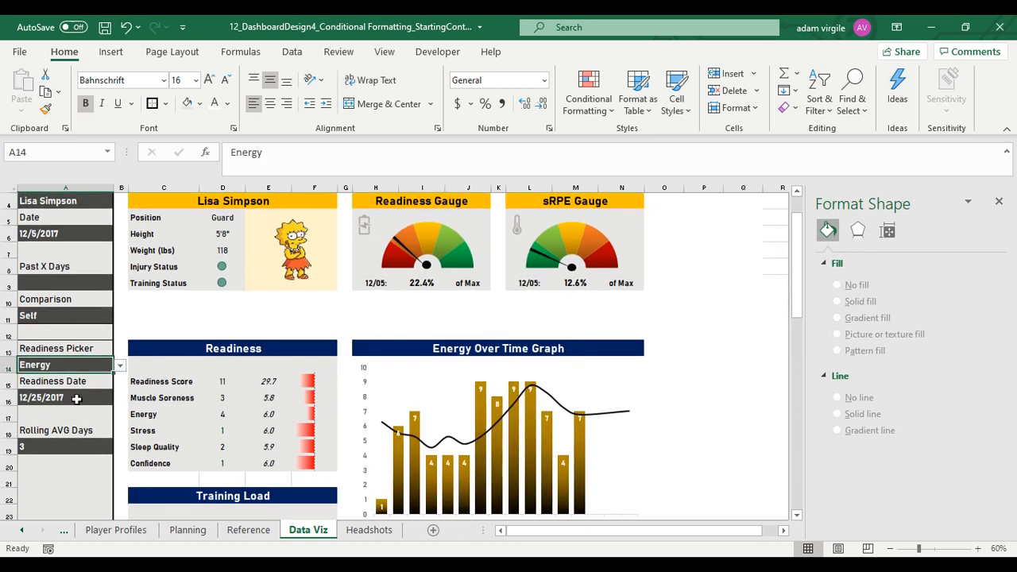
Review the remaining dashboard filter cells and the lists on the Reference sheet, and return to the Data Viz sheet
left_click(75, 400)
left_click(64, 449)
scroll(65, 449, "down", 7)
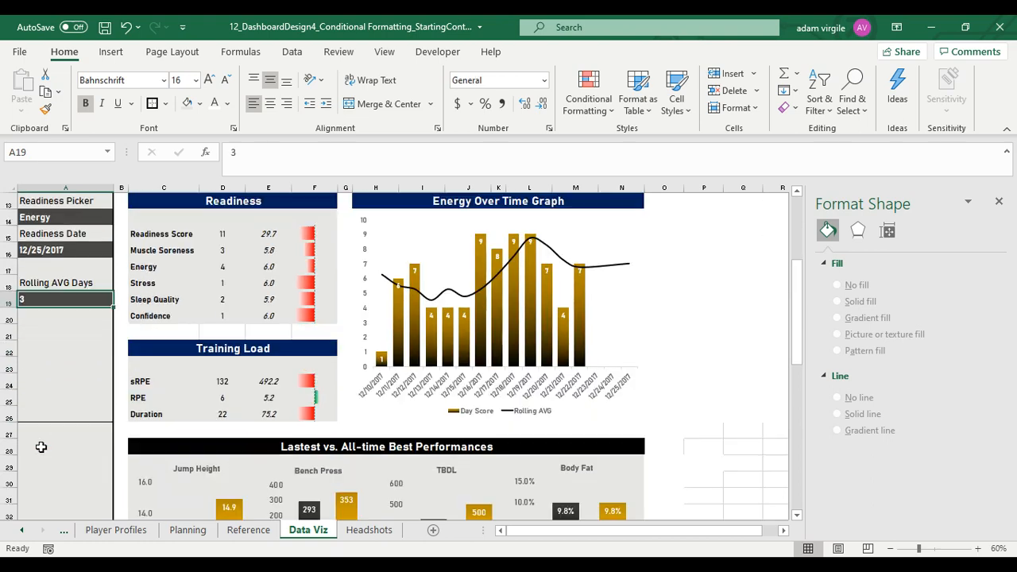
scroll(90, 445, "up", 8)
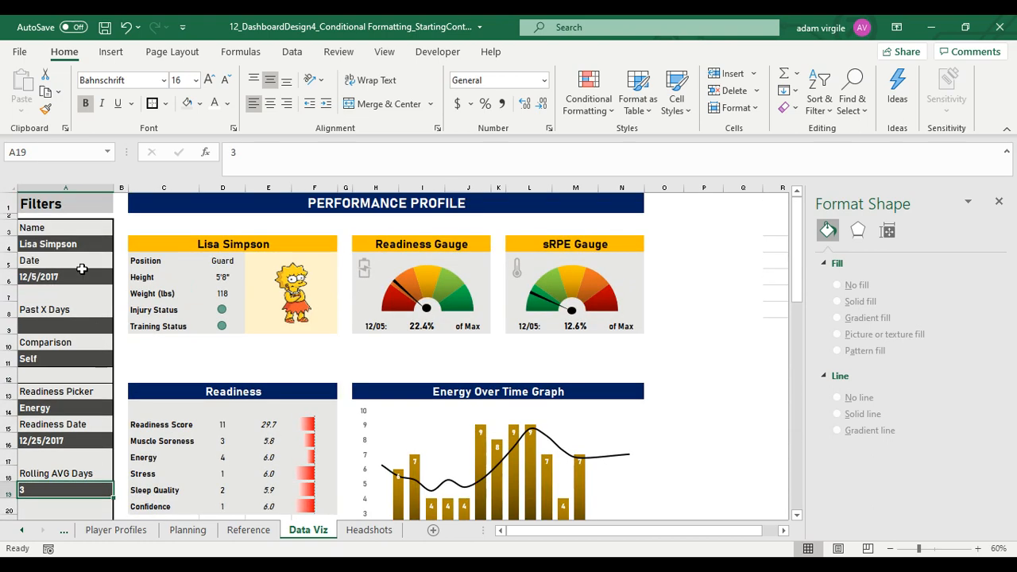
left_click(72, 244)
left_click(65, 358)
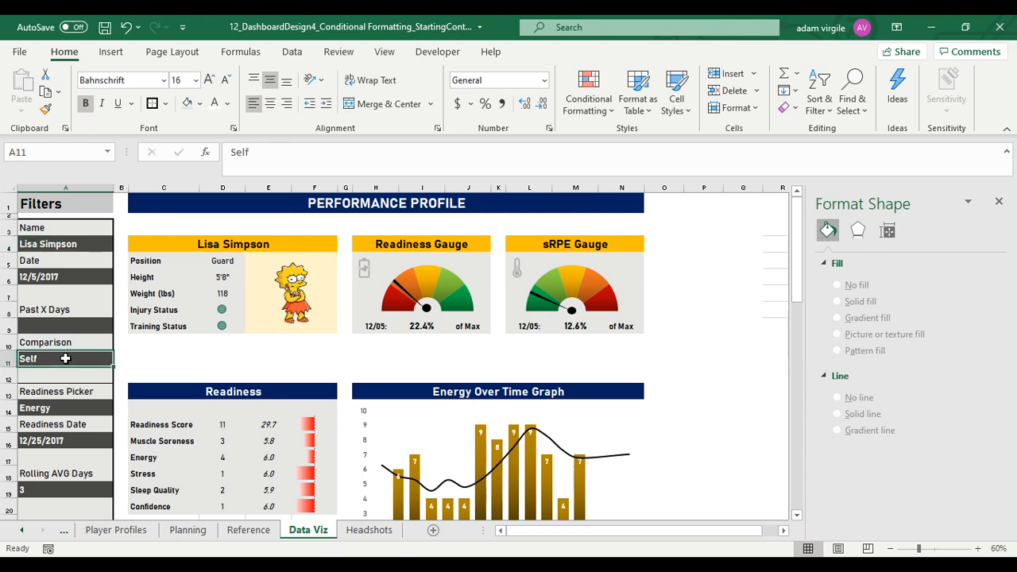
left_click(260, 532)
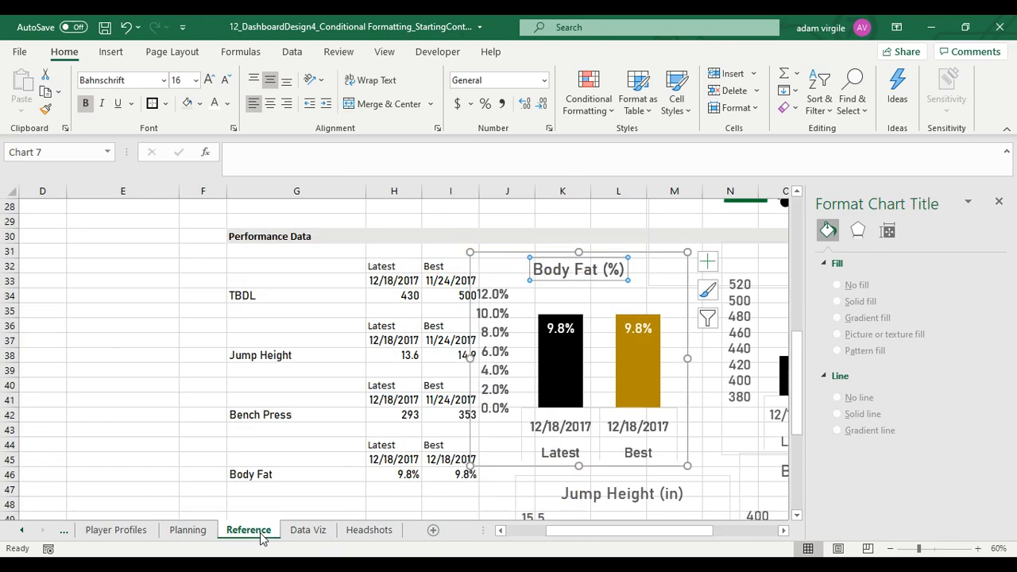
scroll(260, 433, "up", 7)
scroll(260, 432, "up", 3)
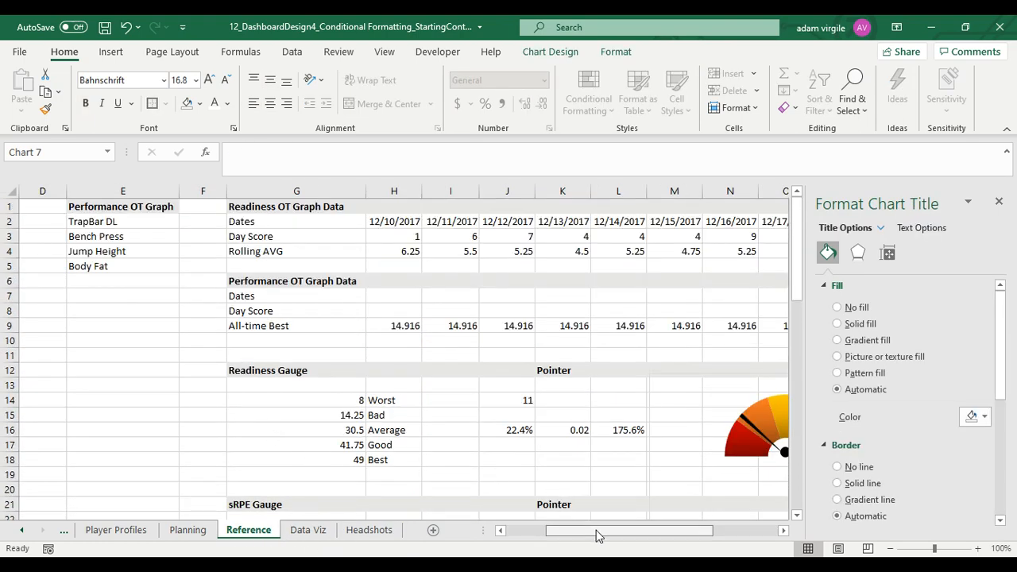
left_click_drag(600, 531, 381, 531)
left_click(307, 529)
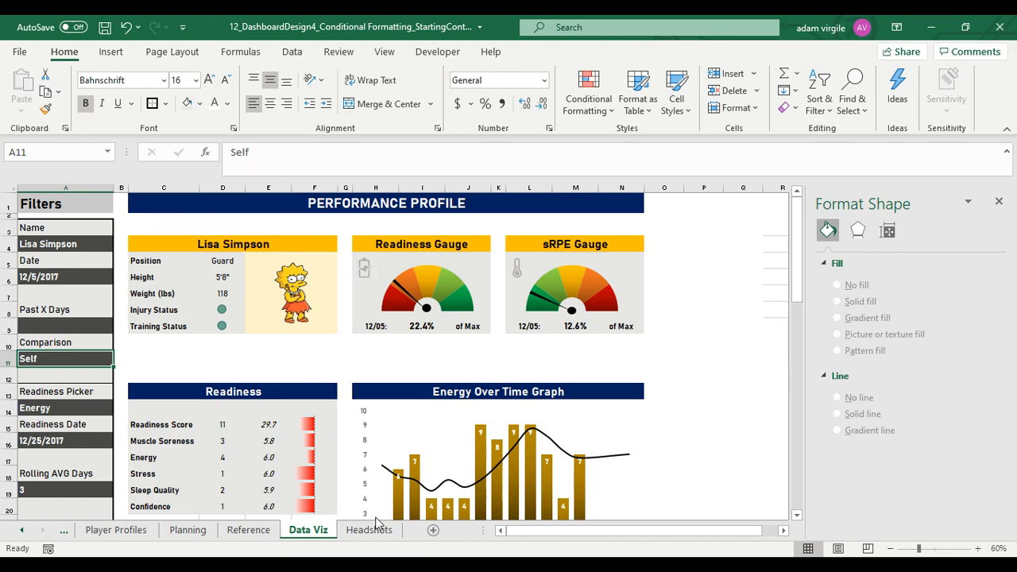
Check the Comparison List on the Reference sheet and start a List data validation rule for the Comparison filter cell A11 on Data Viz
left_click(265, 540)
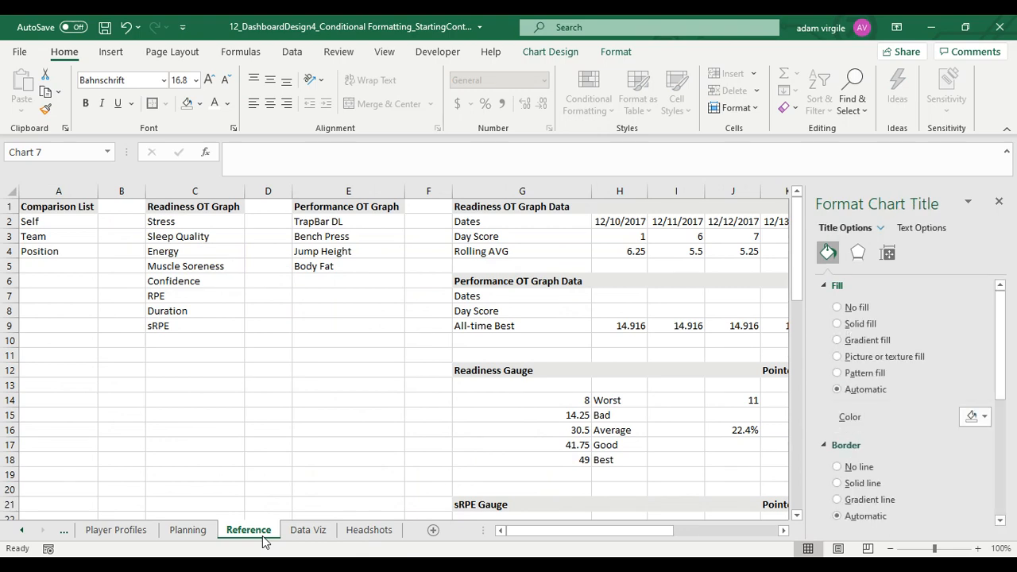
left_click(307, 530)
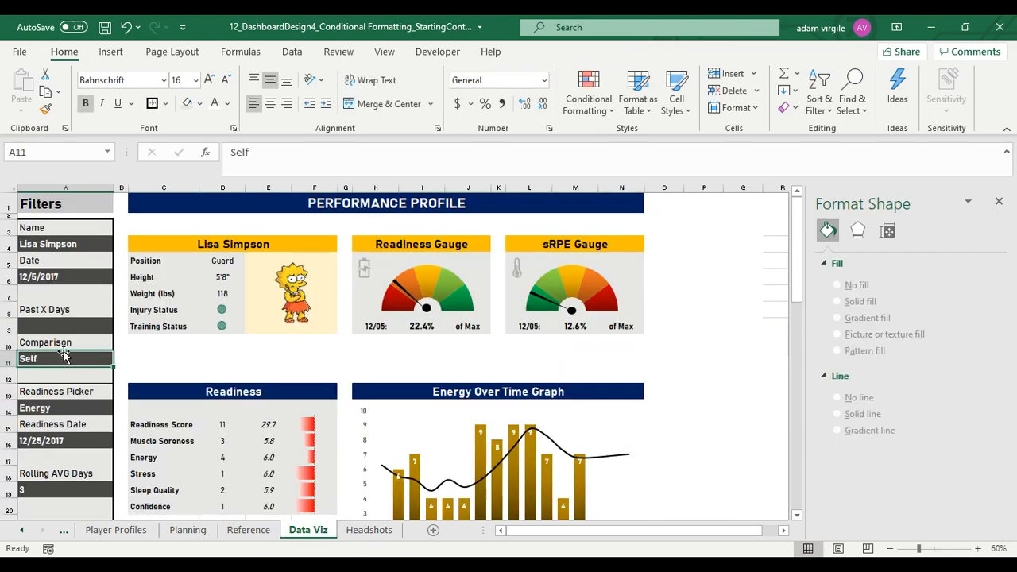
left_click(111, 53)
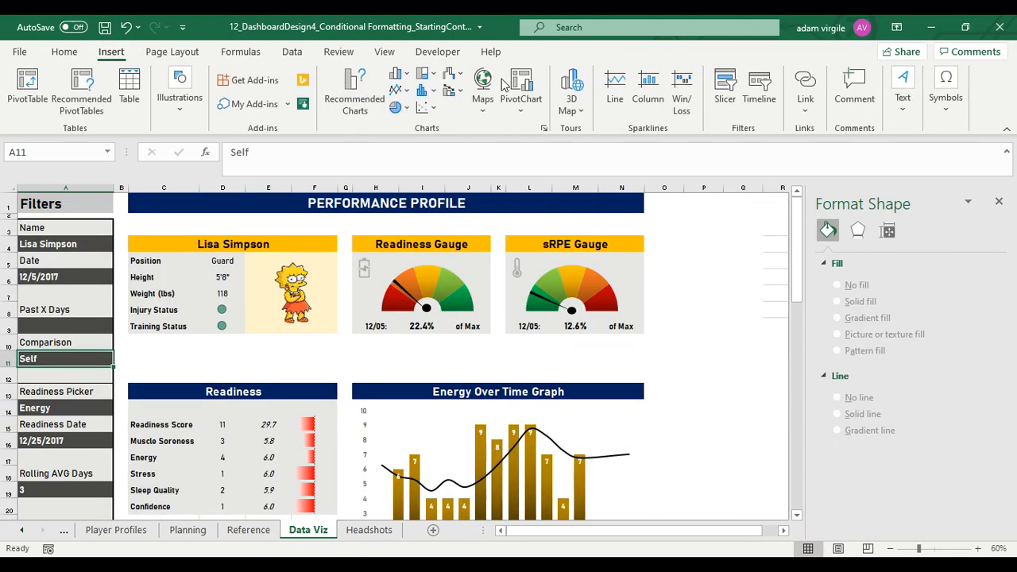
left_click(291, 51)
left_click(739, 107)
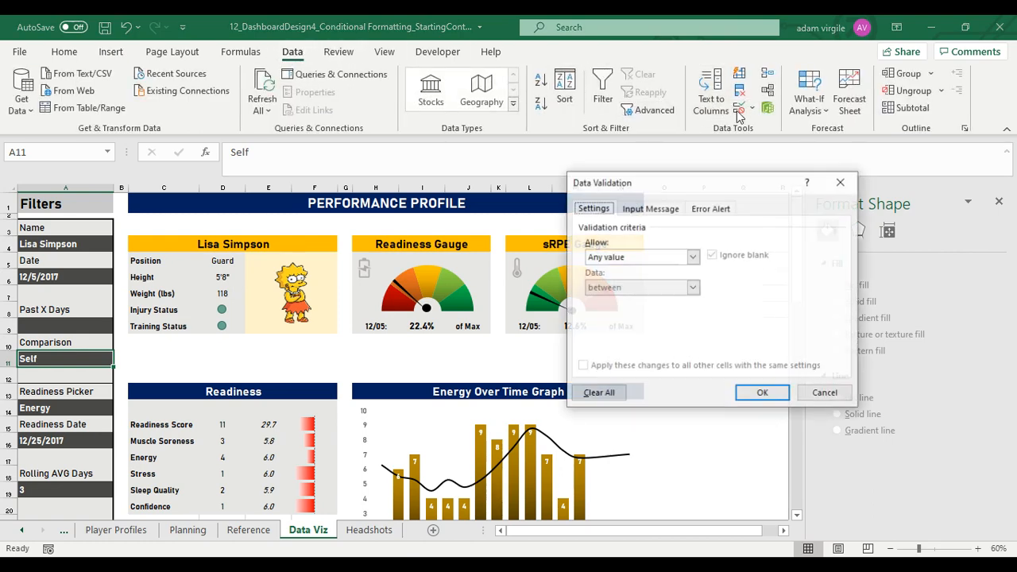
left_click(650, 208)
left_click(593, 208)
left_click(642, 257)
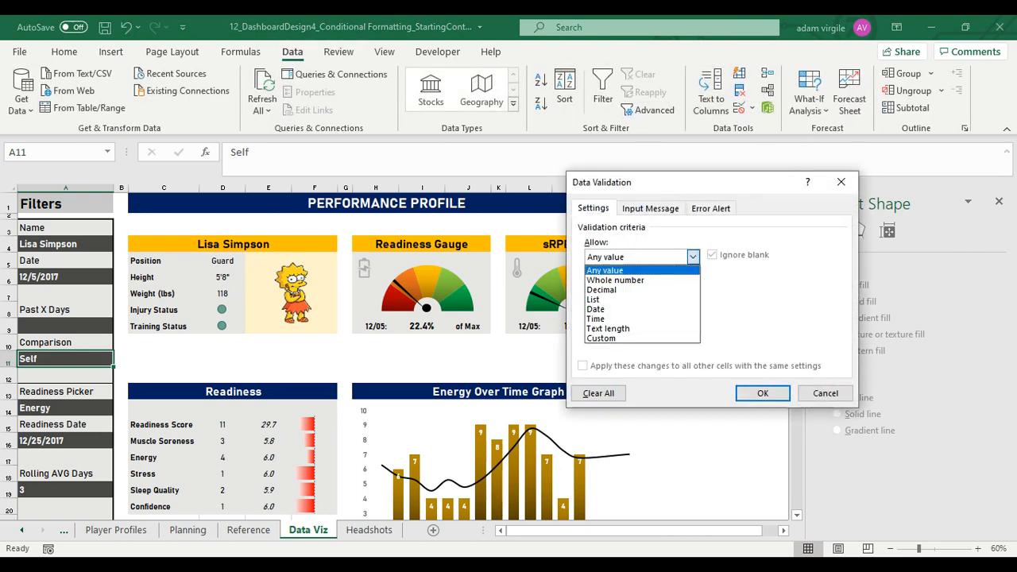
left_click(603, 299)
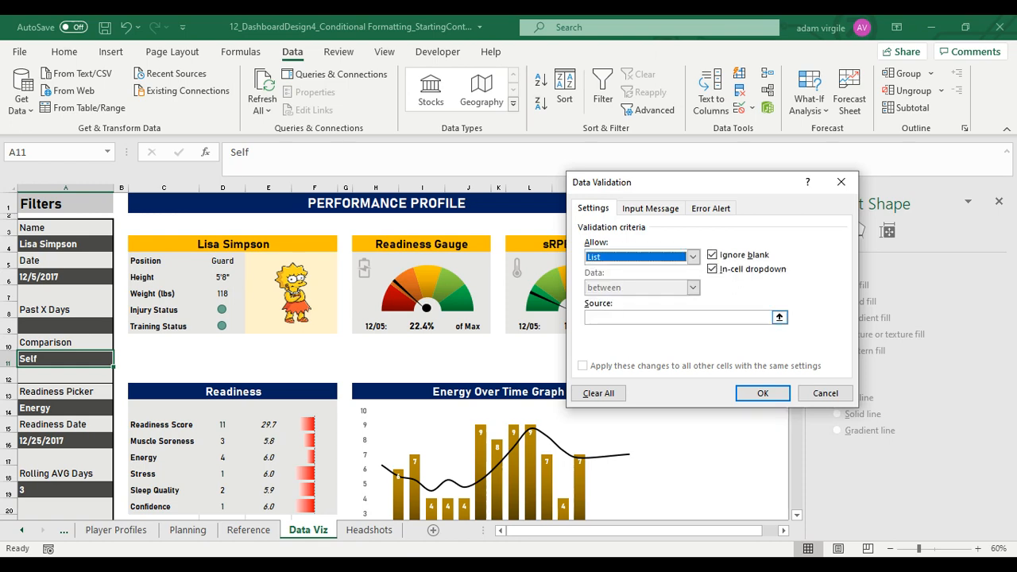
Set the validation list's source to =Reference!$A$2:$A$4 and apply the rule to the Comparison filter
left_click(675, 317)
left_click(779, 317)
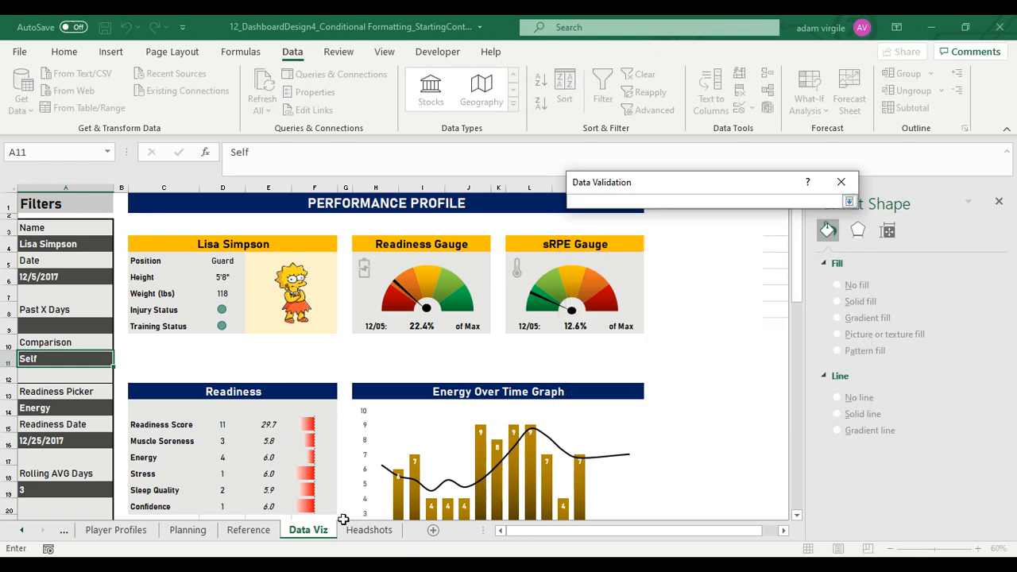
left_click(248, 530)
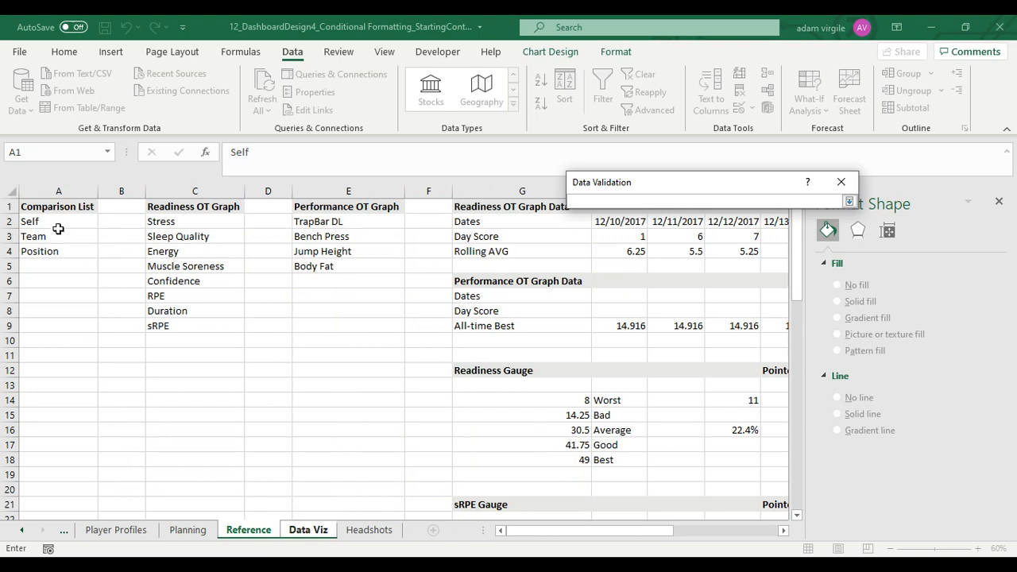
left_click_drag(58, 229, 61, 251)
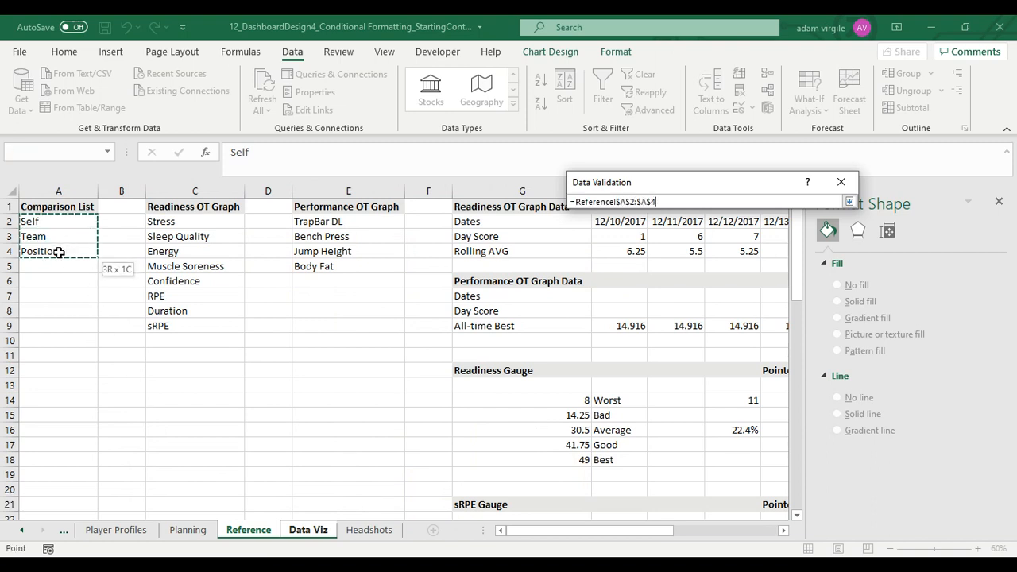
left_click(849, 201)
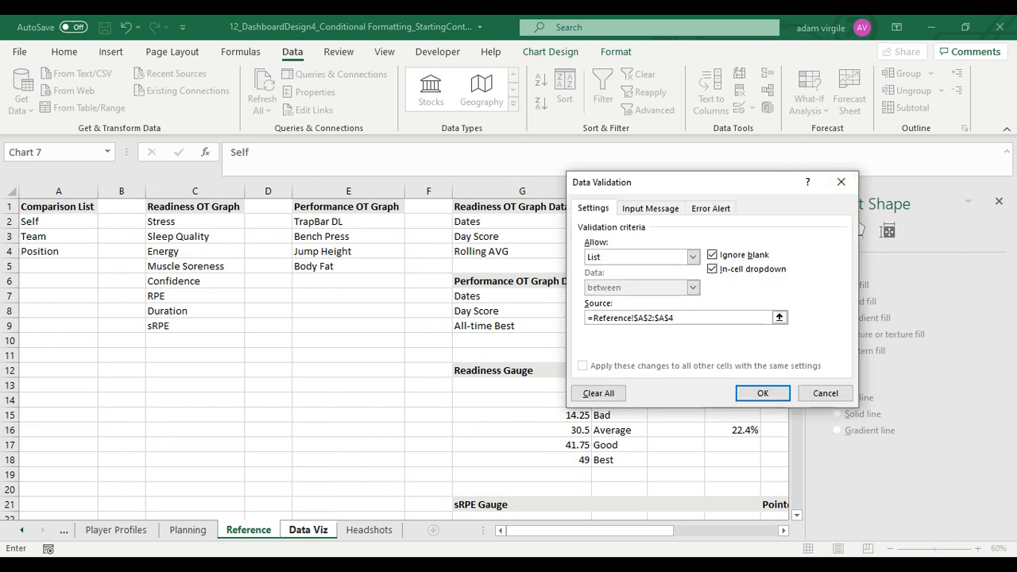
left_click(762, 394)
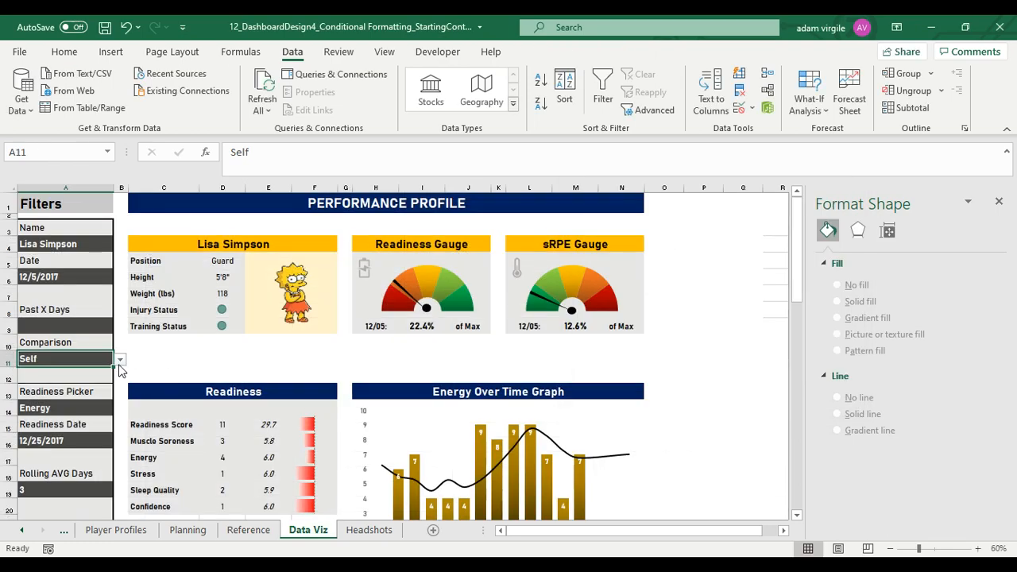
Switch the Comparison filter to Team and look over the Readiness and Training Load sections
left_click(119, 362)
left_click(107, 376)
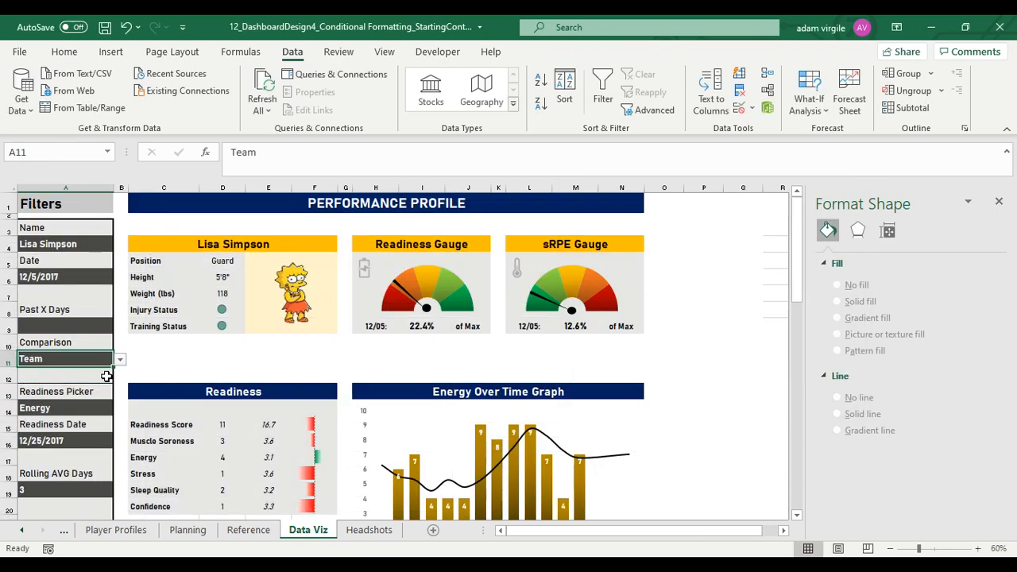
left_click(120, 363)
left_click(104, 385)
scroll(186, 373, "down", 4)
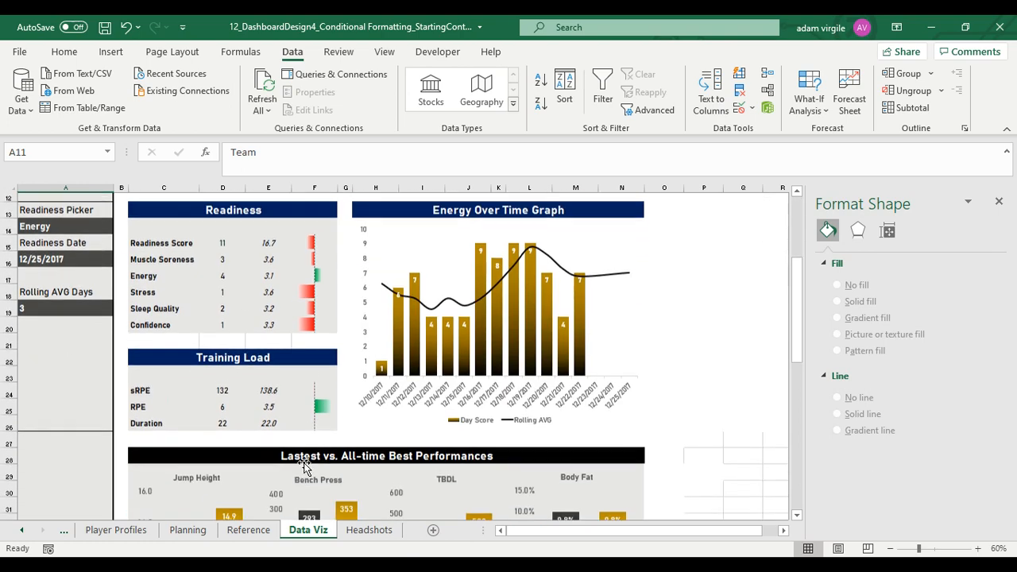
scroll(285, 371, "up", 1)
scroll(285, 370, "up", 3)
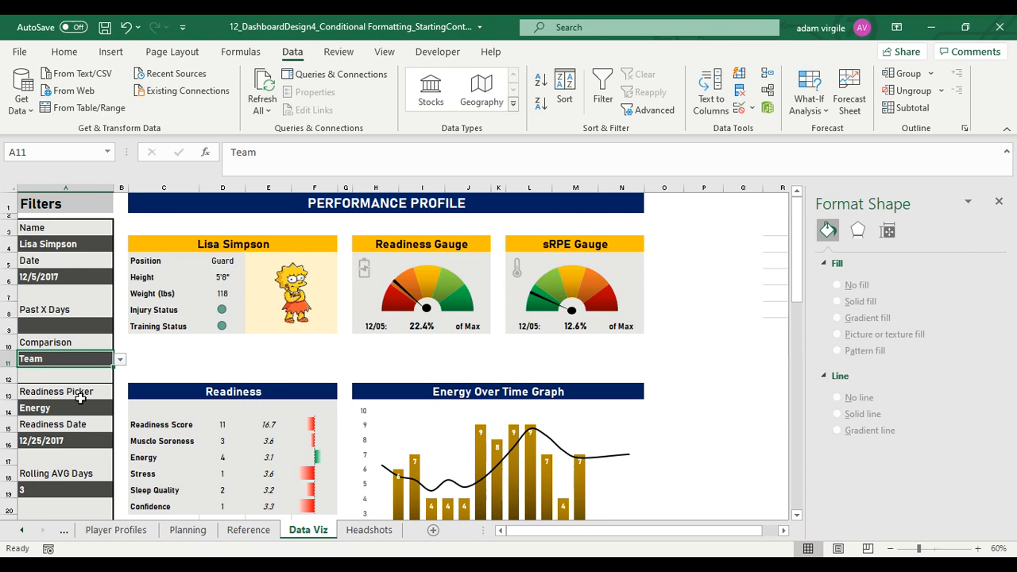
Insert three blank columns on the Reference sheet ahead of the Readiness OT Graph Data block
left_click(63, 248)
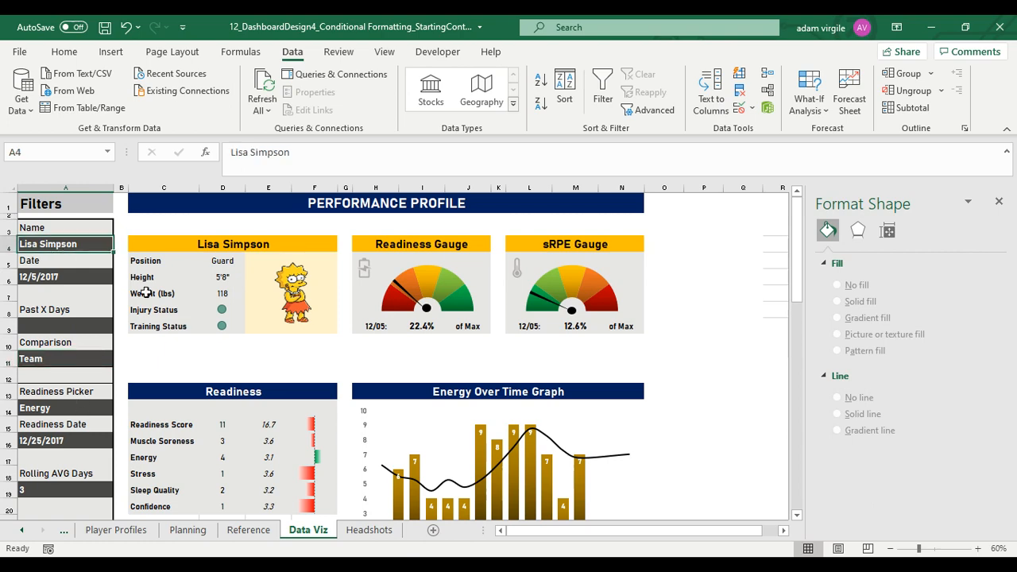
left_click(256, 532)
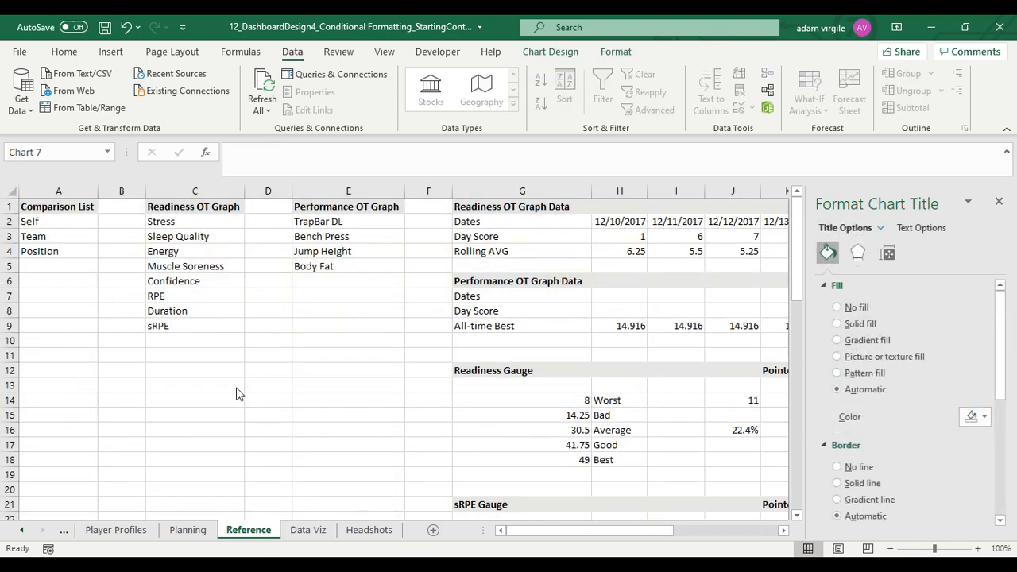
left_click_drag(477, 192, 622, 186)
right_click(623, 187)
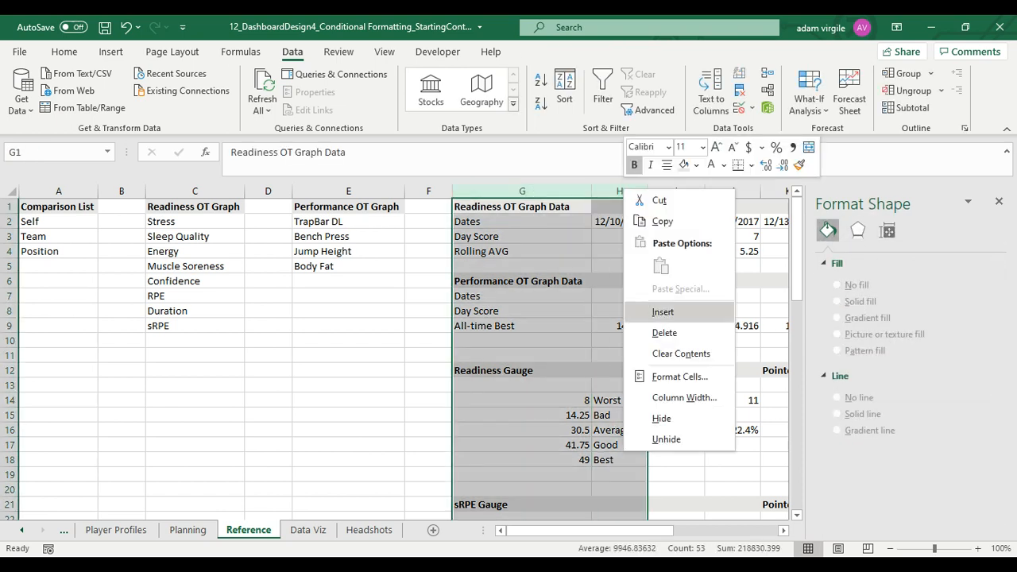
left_click(660, 310)
left_click(570, 192)
right_click(570, 191)
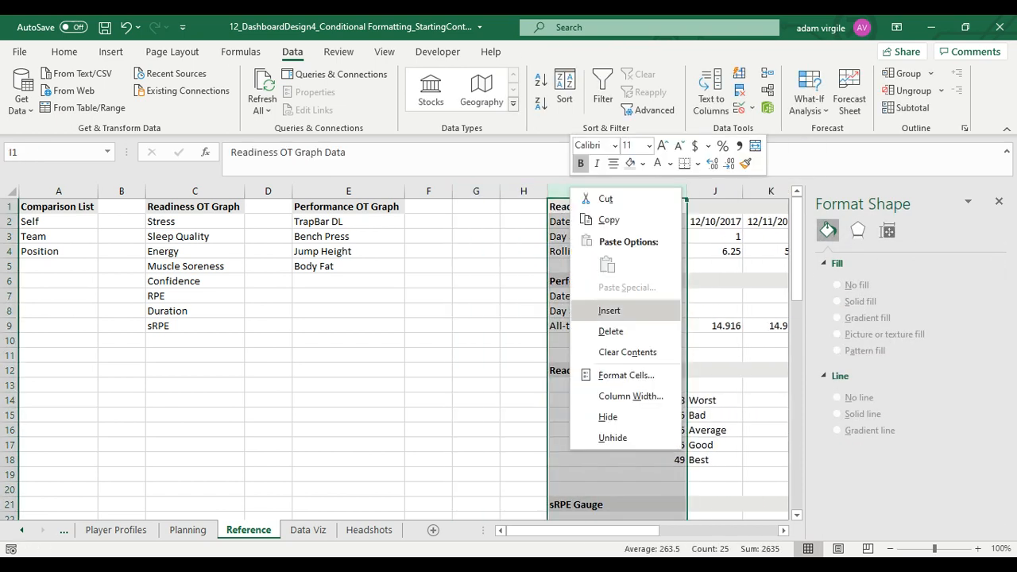
left_click(603, 309)
Enter the heading Names in cell G1 of the Reference sheet, in bold with the light gray header fill
left_click(480, 209)
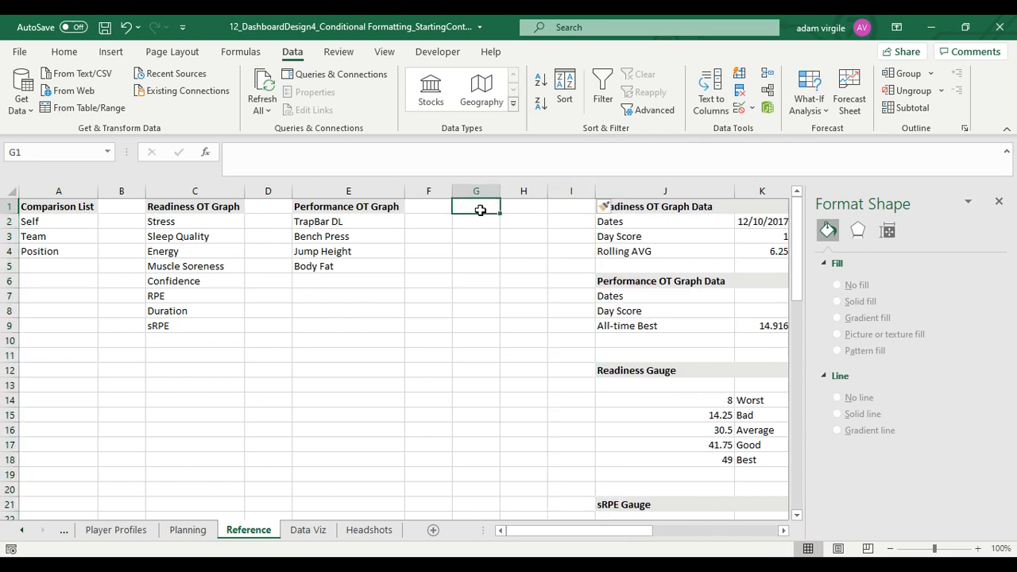
type("Names")
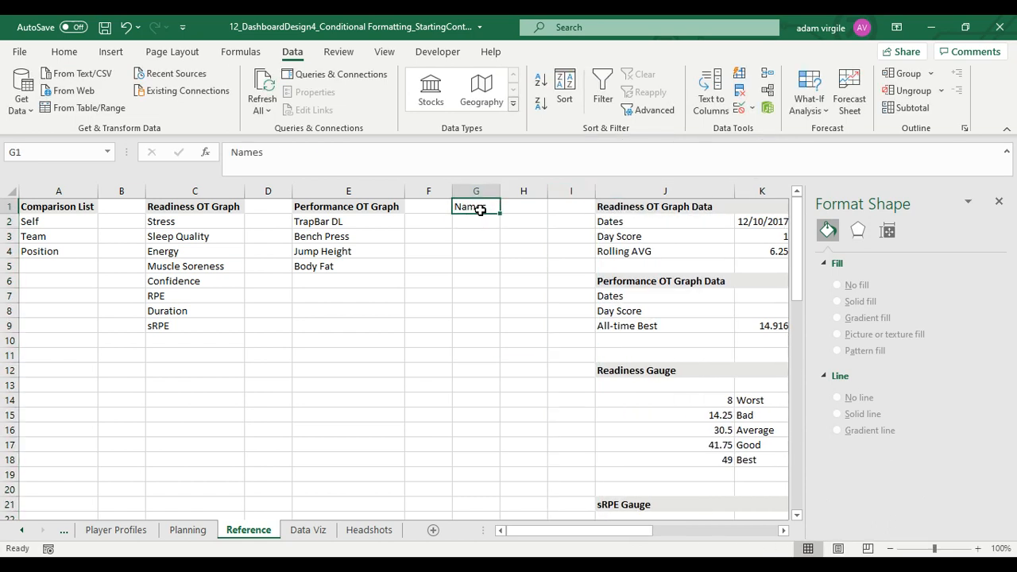
key("ctrl+Return")
left_click(64, 51)
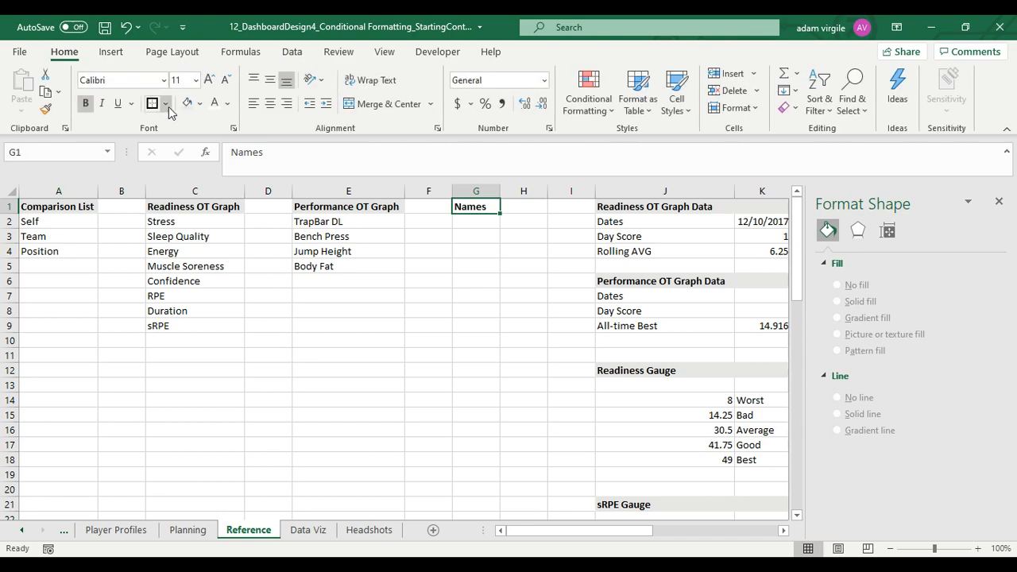
left_click(187, 103)
left_click(429, 296)
Examine the Data Viz charts, the over-time graph data on the Reference sheet, and the Day Score formula in X3
left_click(307, 529)
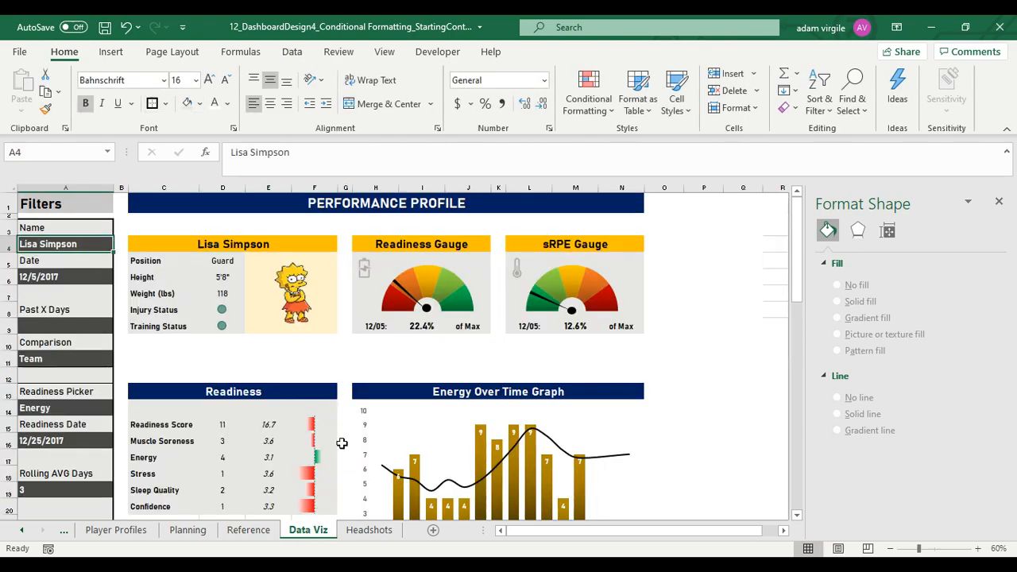
scroll(451, 419, "down", 7)
scroll(453, 416, "up", 2)
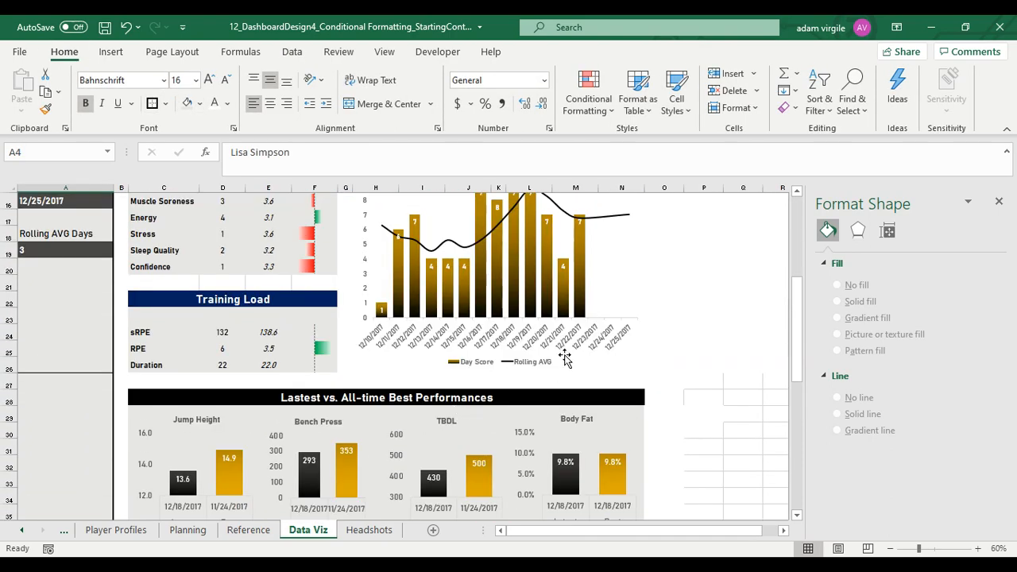
scroll(566, 355, "up", 2)
scroll(567, 353, "down", 7)
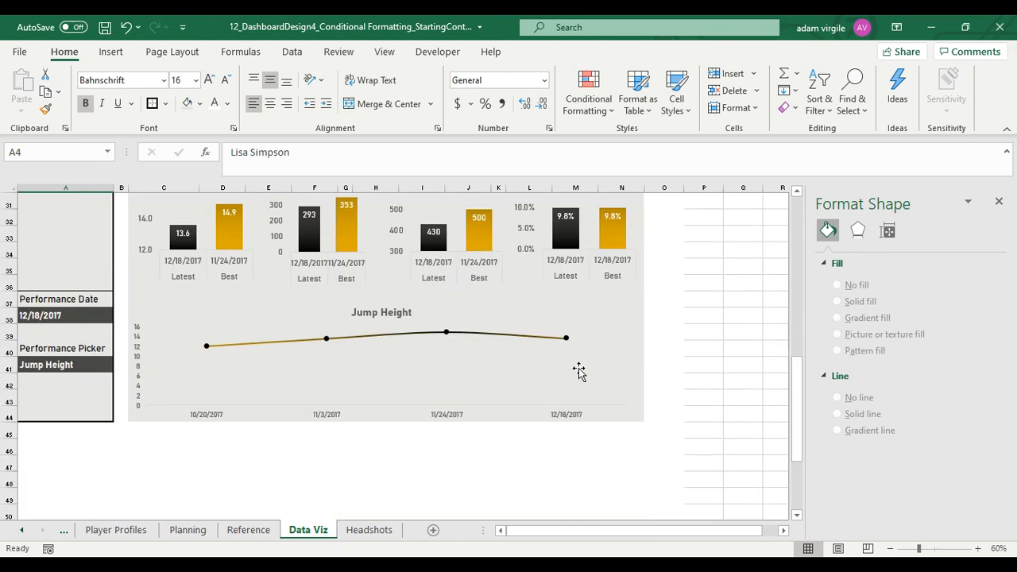
scroll(502, 291, "up", 2)
left_click(247, 529)
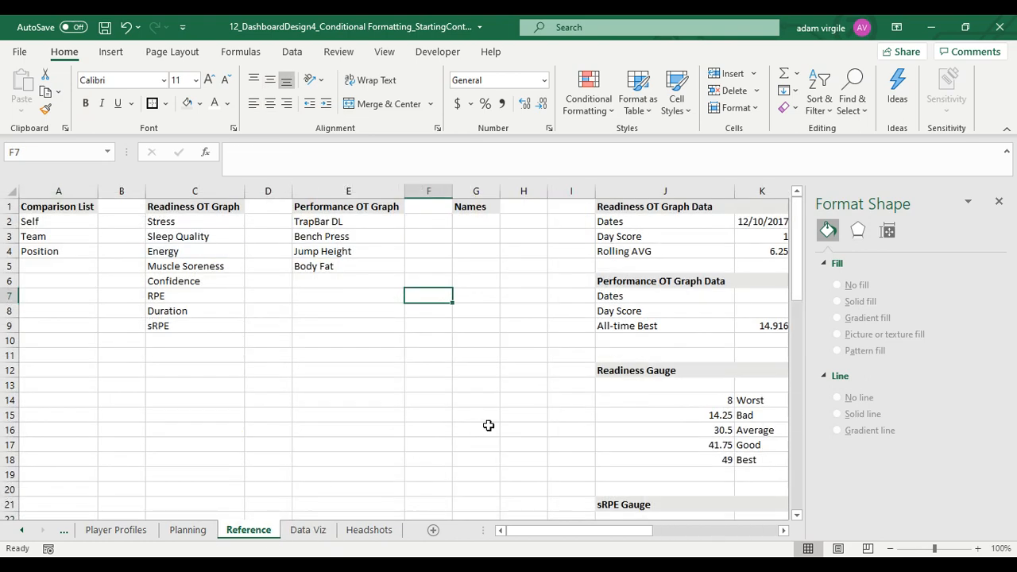
left_click_drag(579, 530, 703, 527)
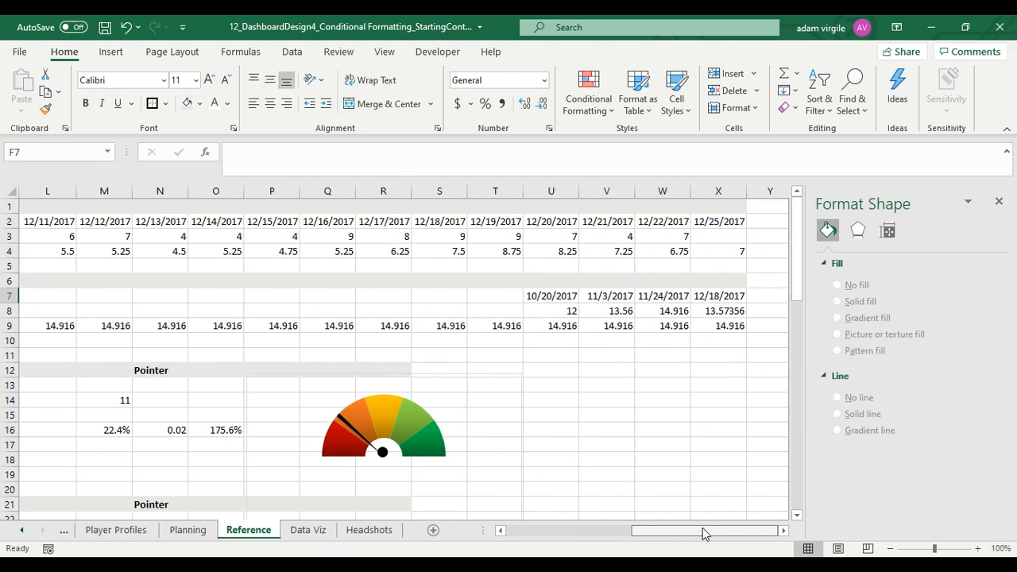
left_click(720, 238)
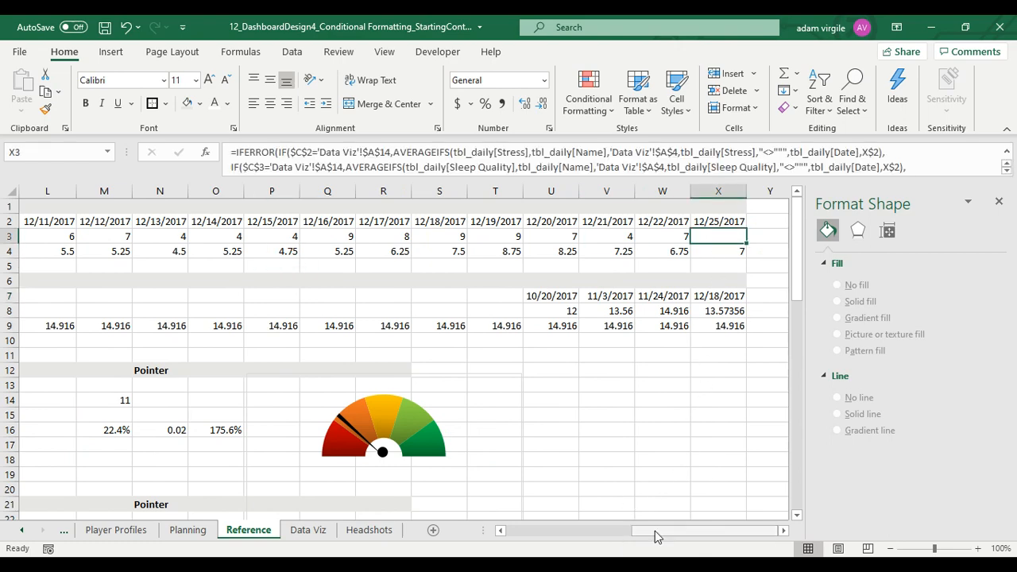
left_click_drag(656, 533, 530, 533)
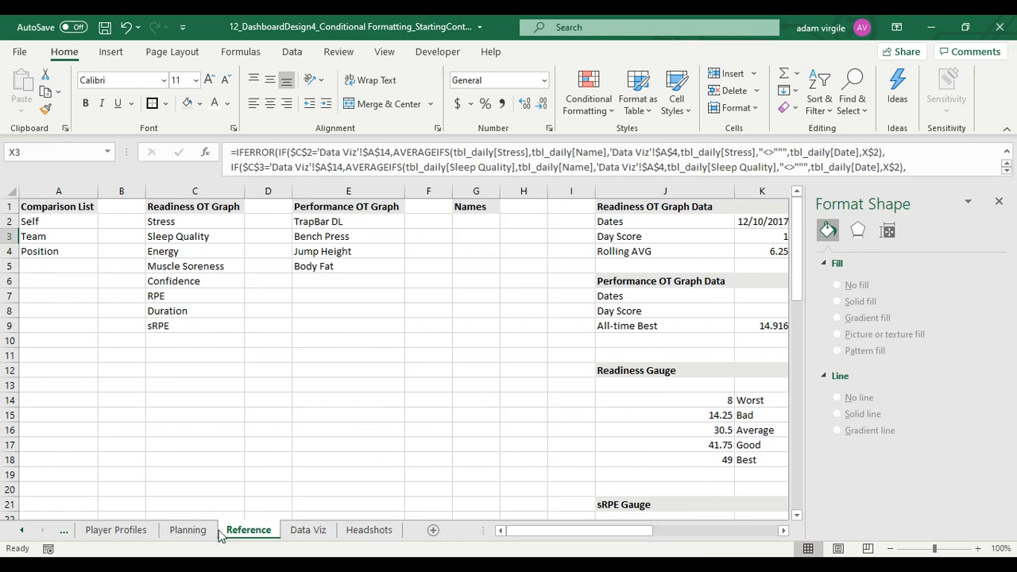
Check the Comparison and Name filter cells on the Data Viz sheet and the Name column on the Player Profiles sheet
left_click(188, 530)
left_click(250, 531)
left_click(303, 531)
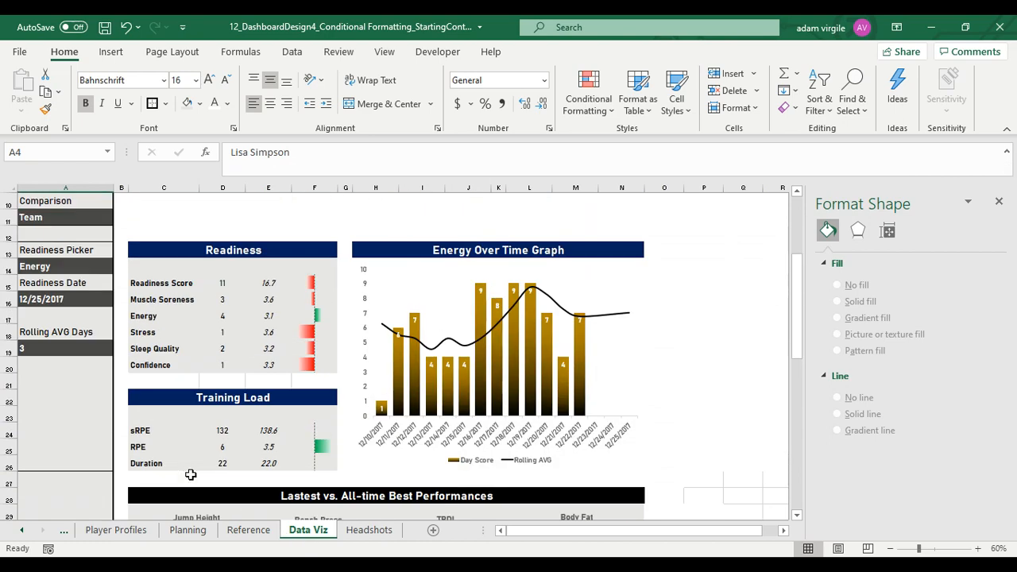
scroll(124, 383, "up", 3)
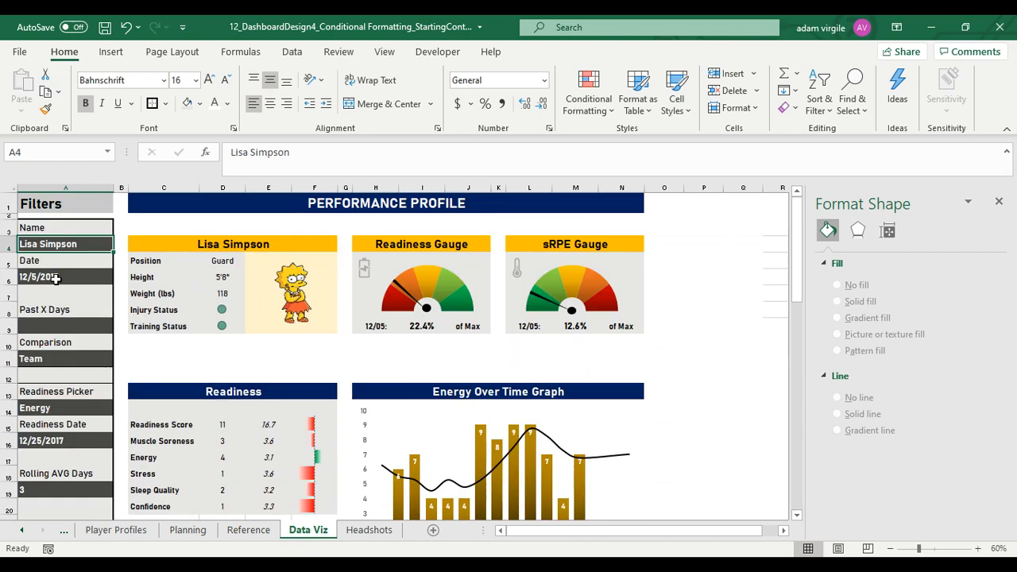
scroll(548, 380, "down", 3)
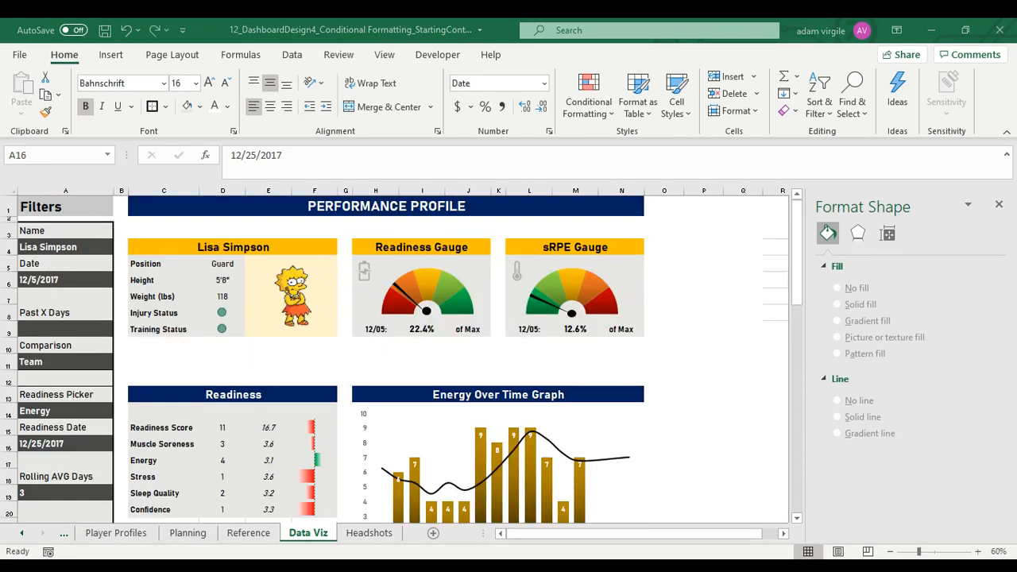
left_click(56, 362)
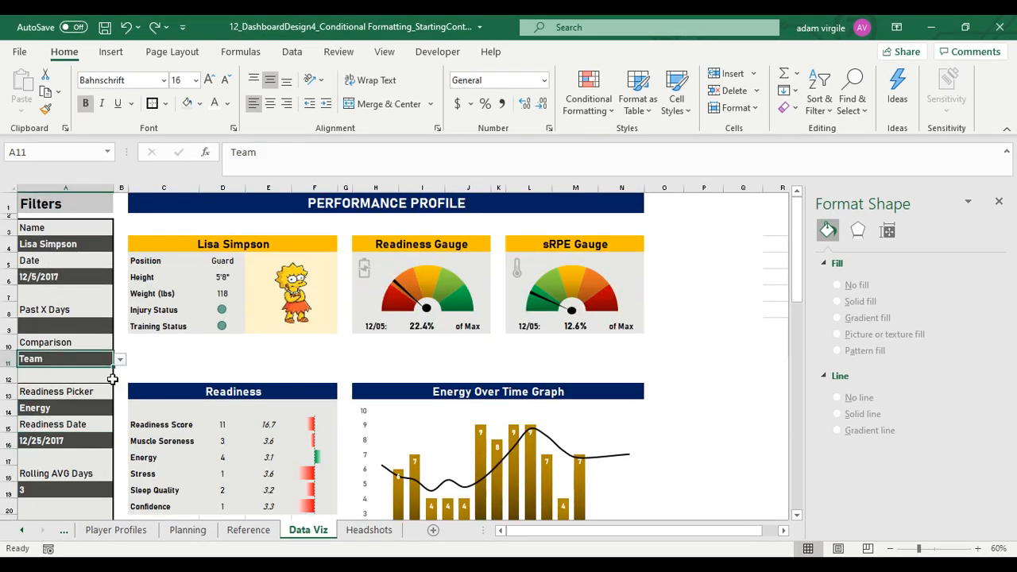
left_click(66, 248)
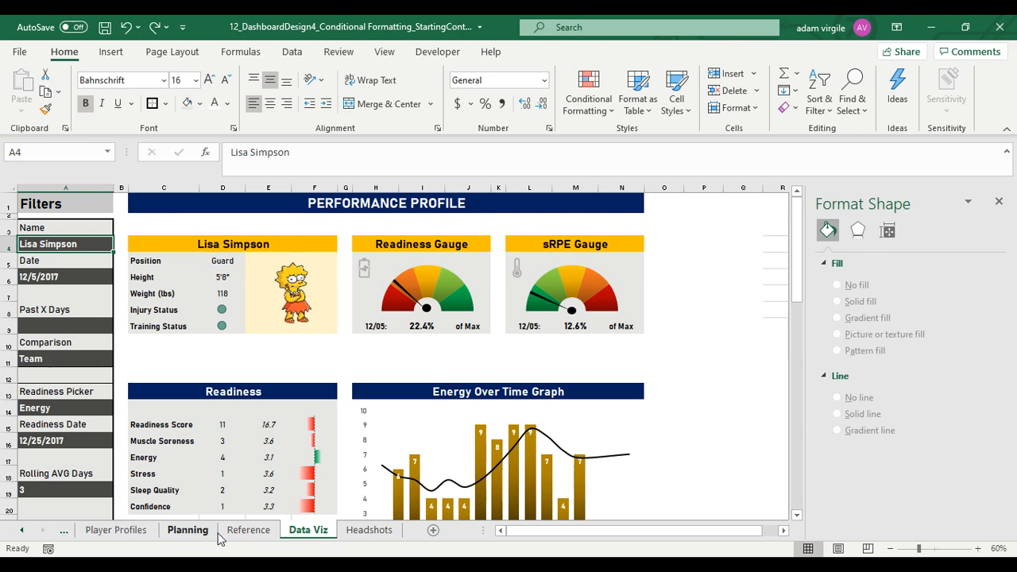
left_click(119, 530)
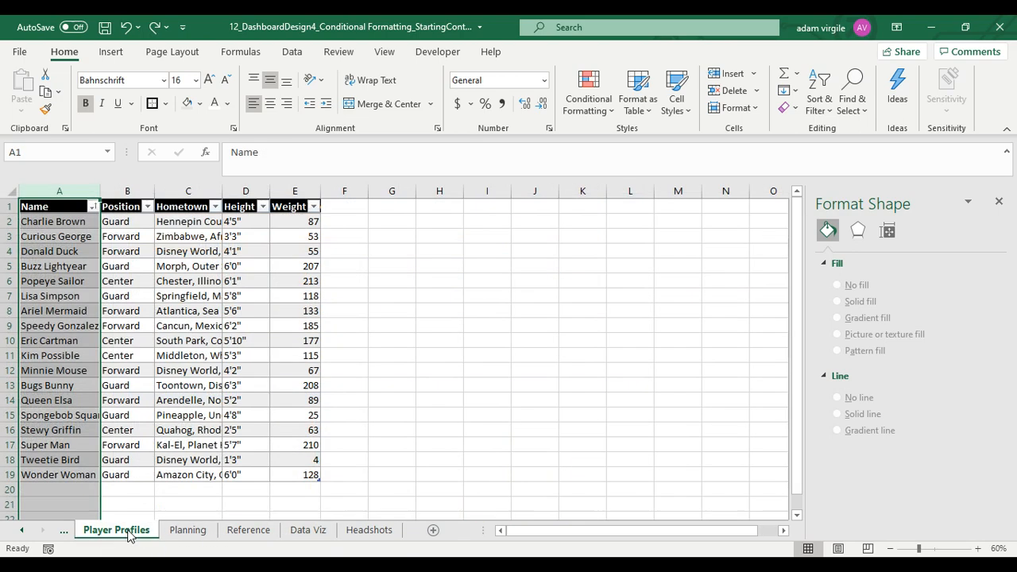
left_click(88, 356)
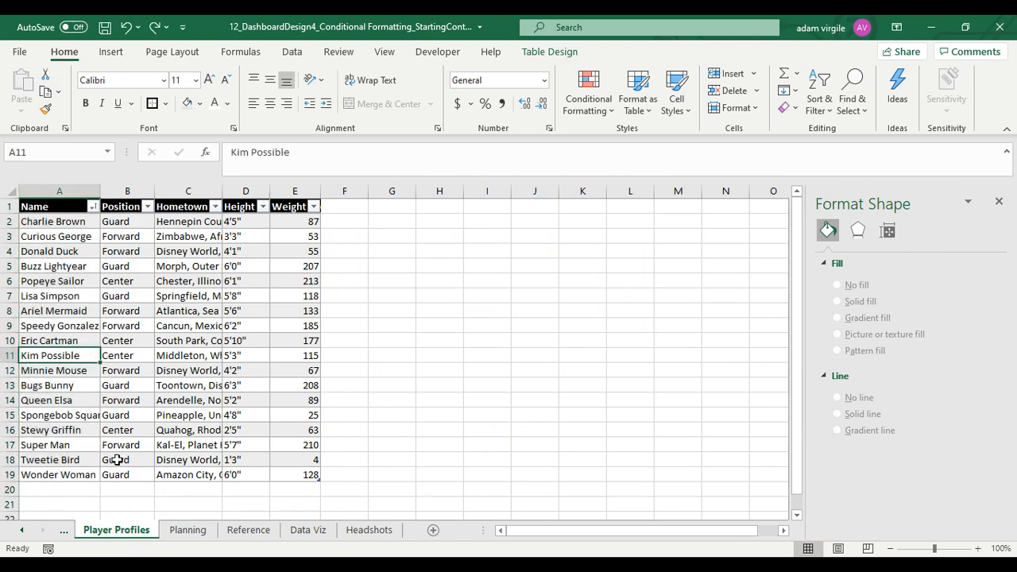
Return to the Reference sheet's list columns and shrink the formula bar to a single line
left_click(258, 537)
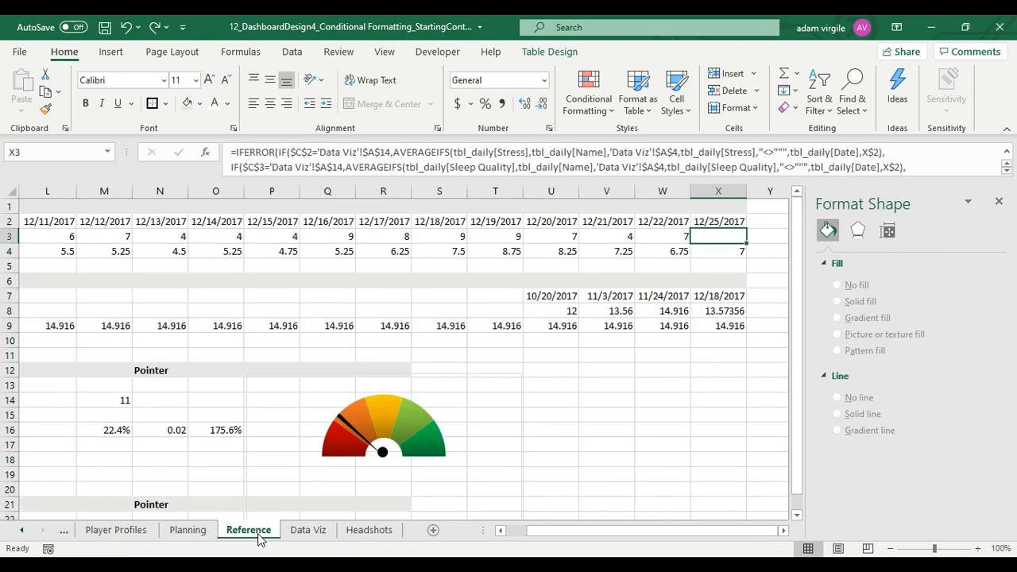
left_click(187, 530)
left_click(248, 529)
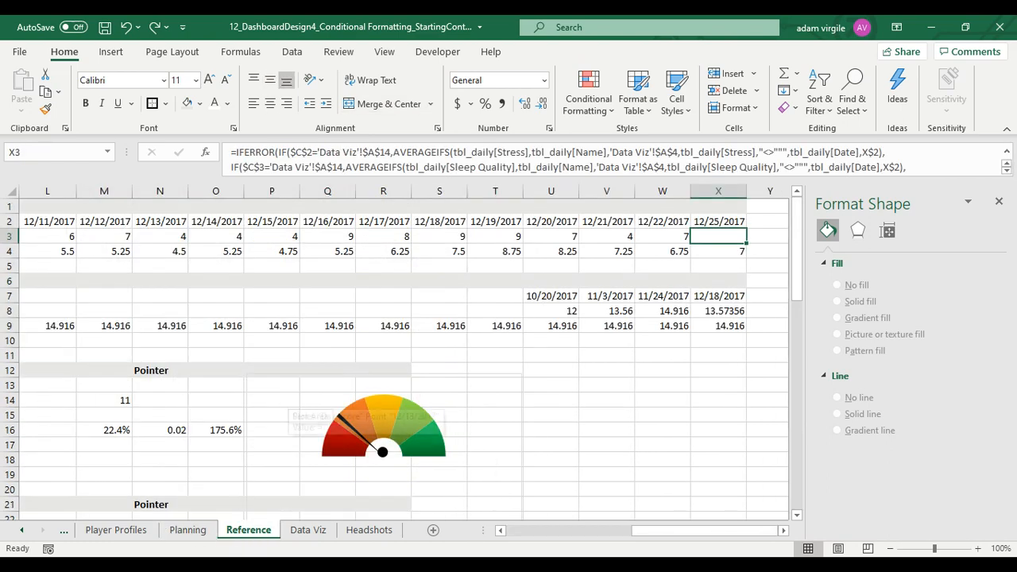
left_click_drag(683, 530, 359, 532)
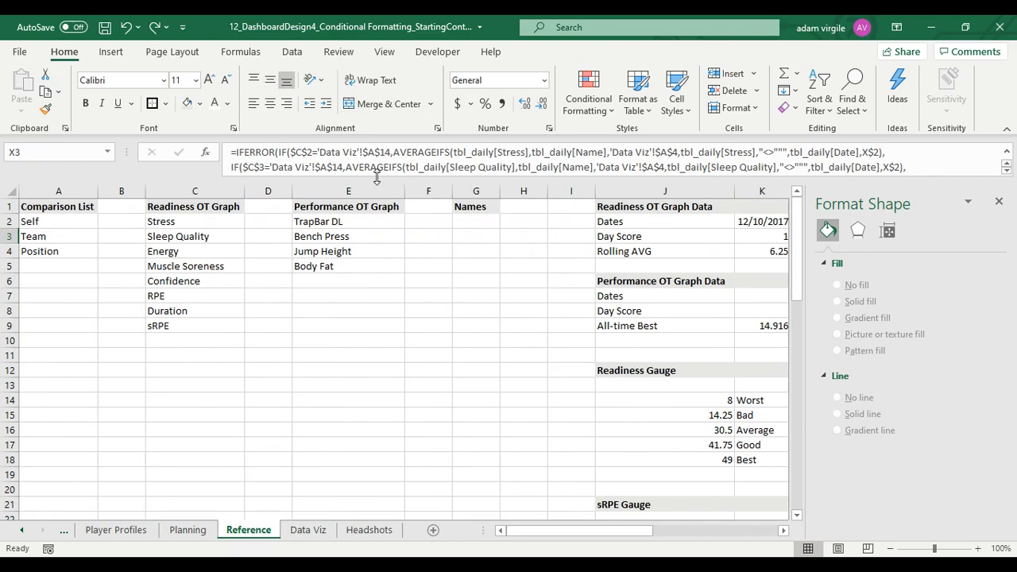
left_click_drag(380, 178, 376, 166)
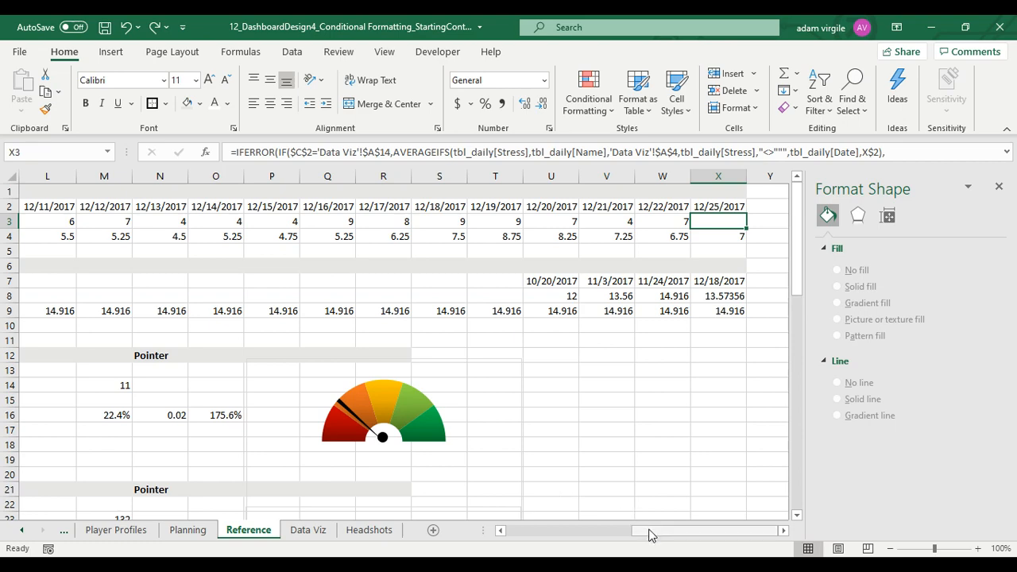
Enter =UNIQUE(tbl_profile[Name]) in cell G2 under the Names heading on the Reference sheet
left_click(478, 211)
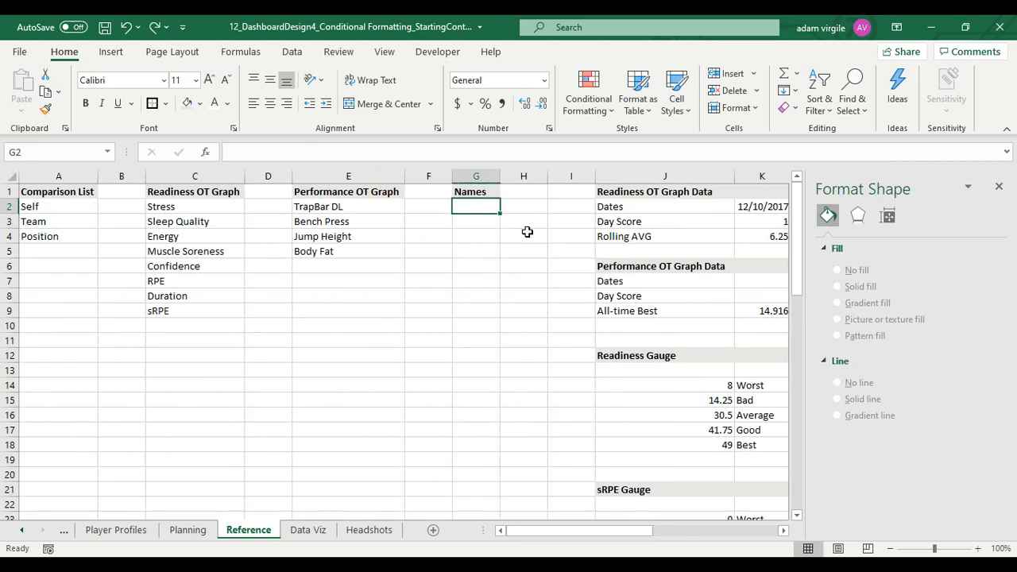
type("=UNIQUE")
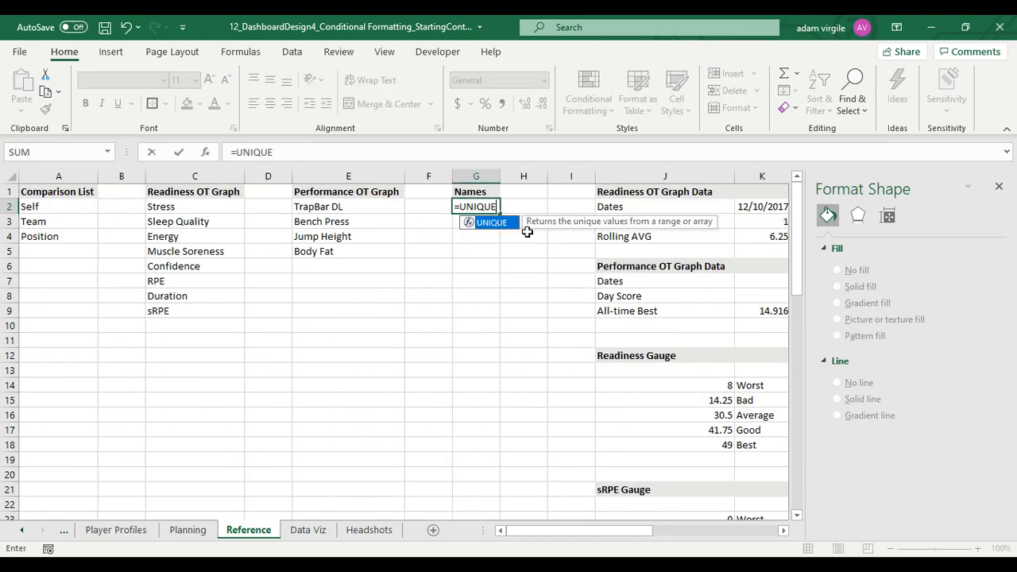
type("(tbl")
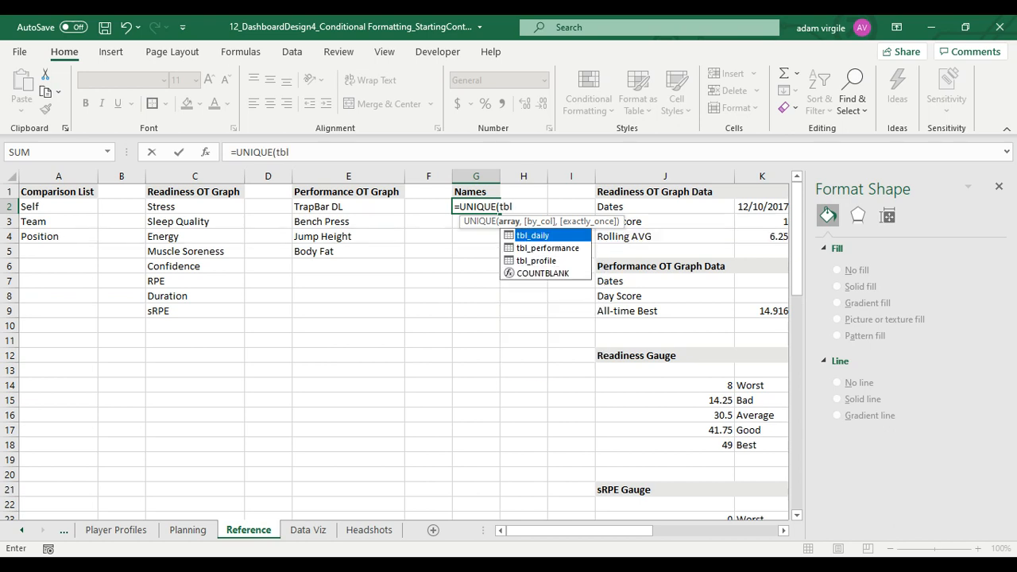
key("Down")
key("Down")
key("Tab")
type("[")
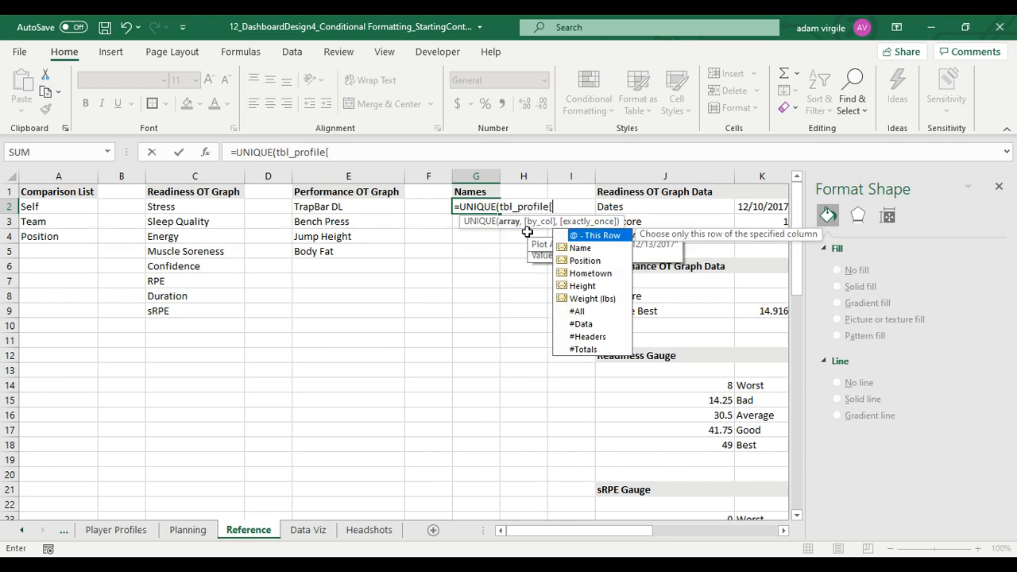
type("Name]")
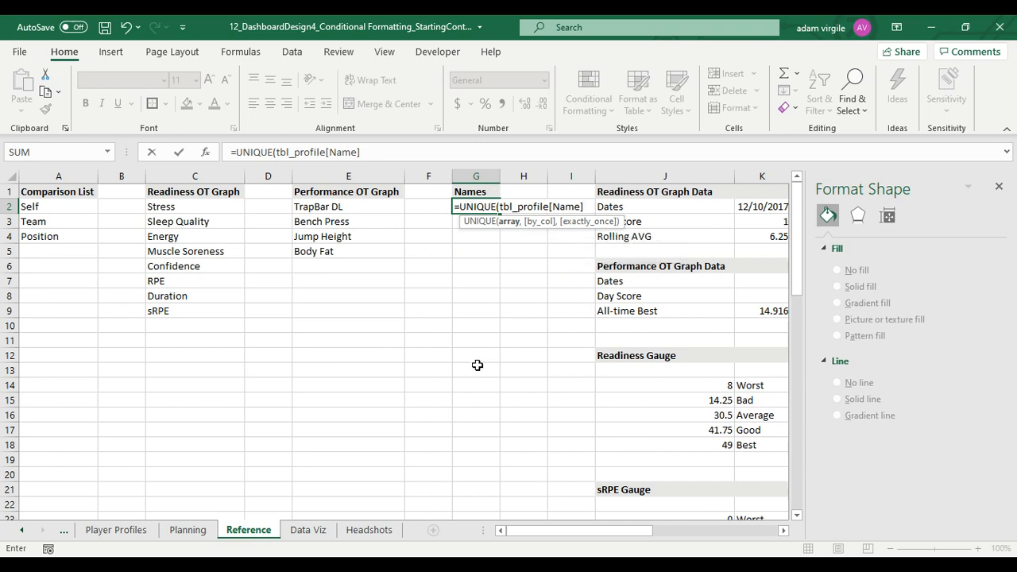
type(")")
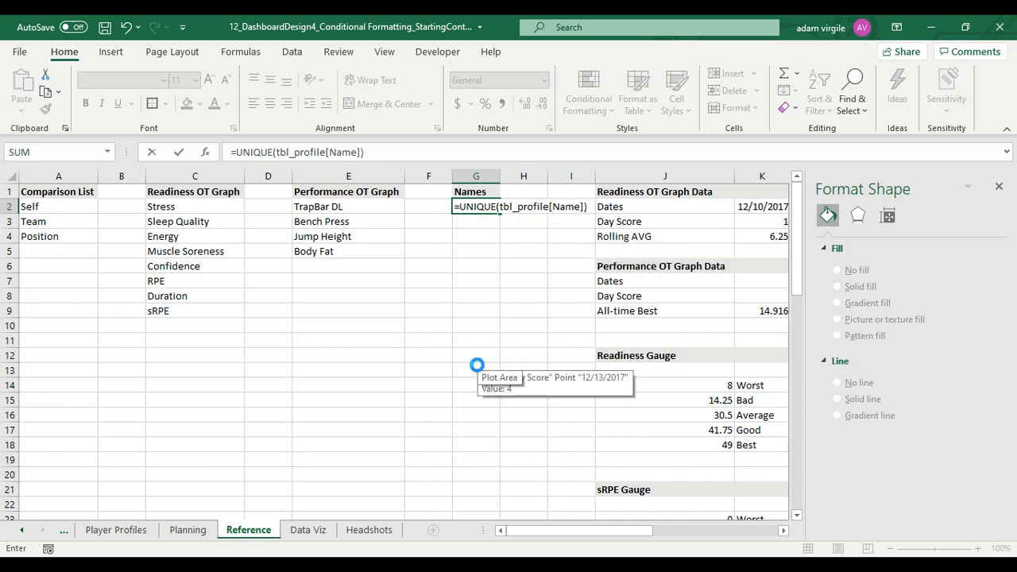
key("Return")
Sort the Names list alphabetically by changing the G2 formula to =SORT(UNIQUE(tbl_profile[Name]))
left_click(486, 203)
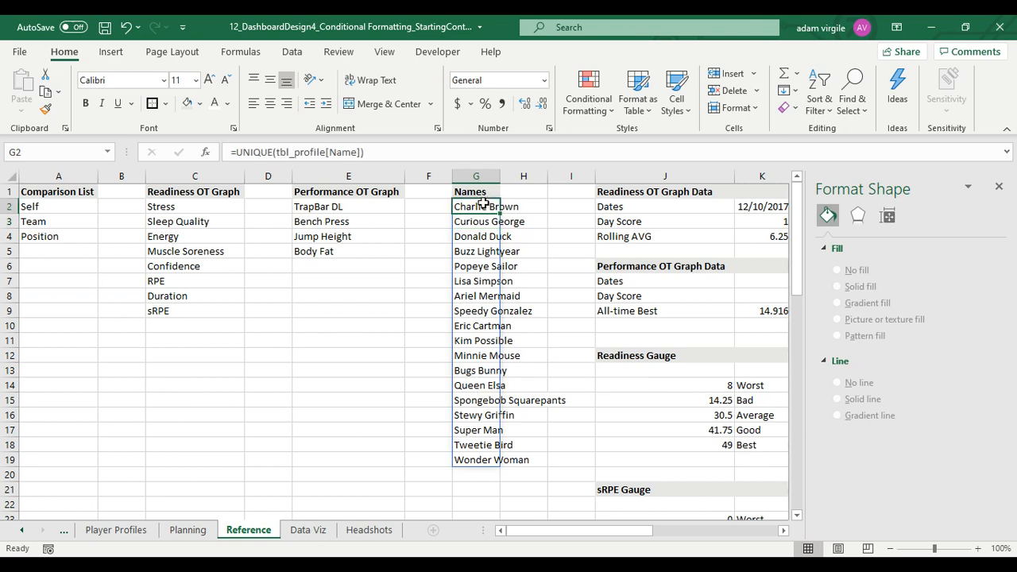
left_click(238, 152)
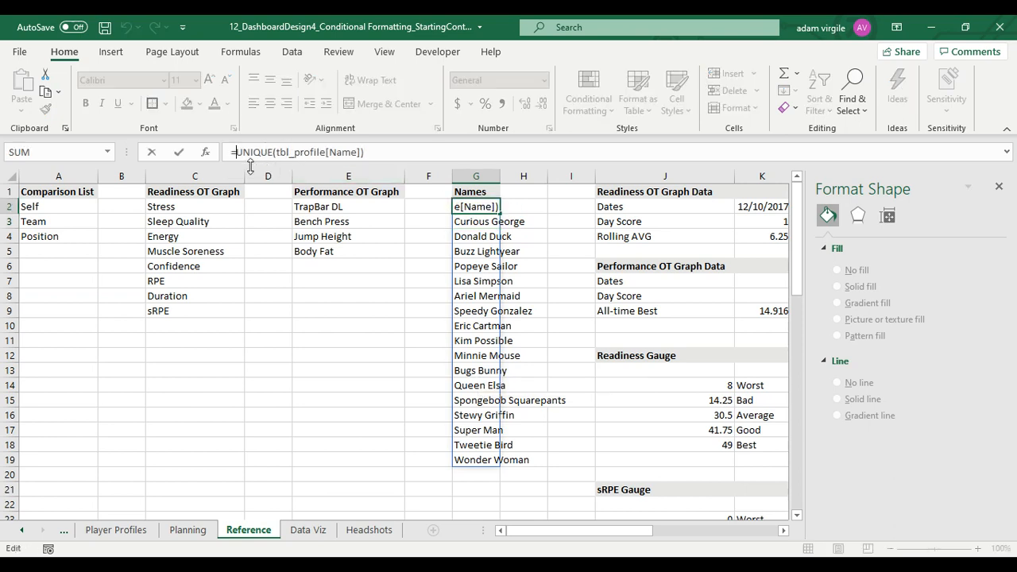
type("SORT")
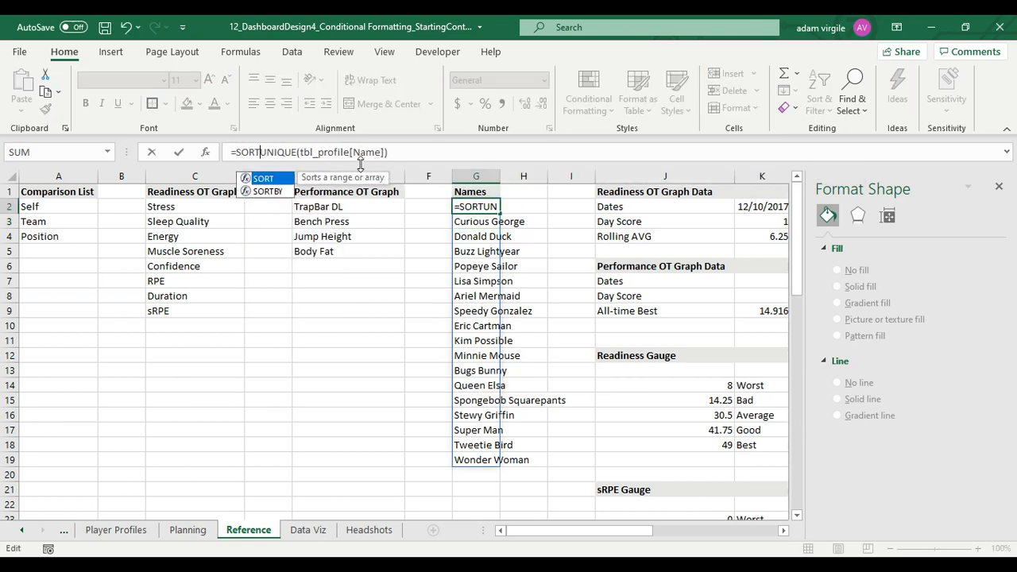
type("(")
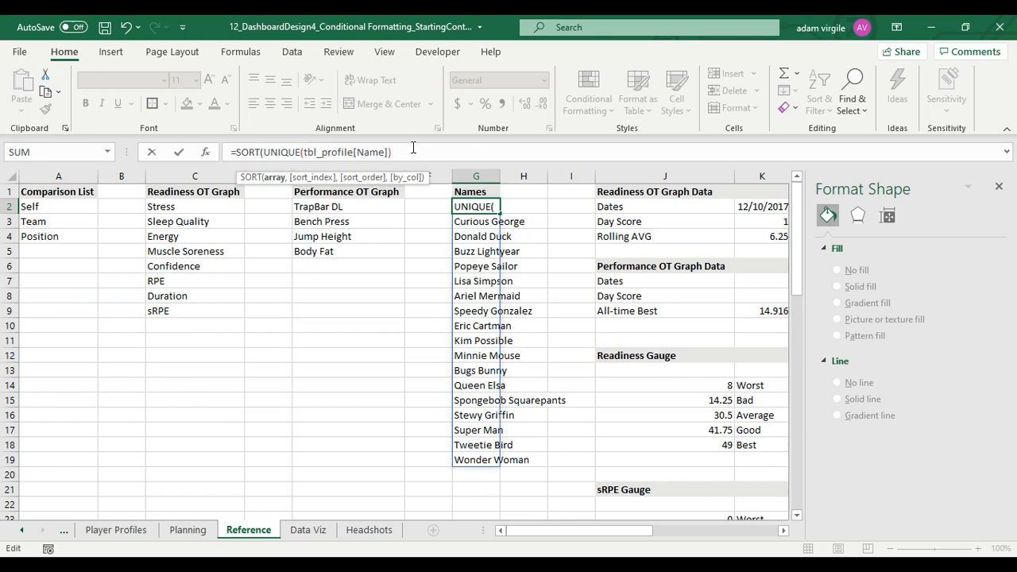
type(")")
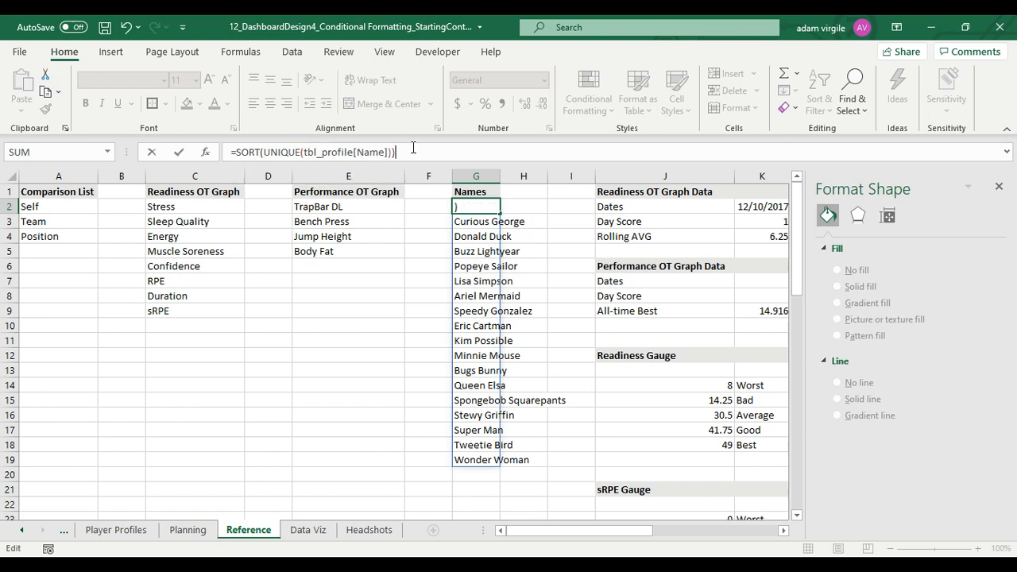
key("Return")
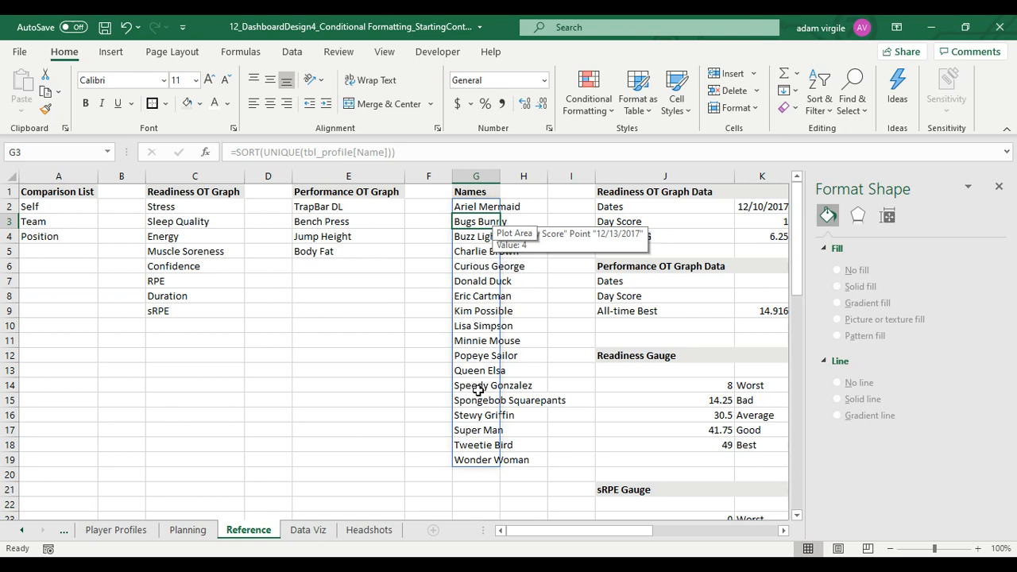
left_click(530, 329)
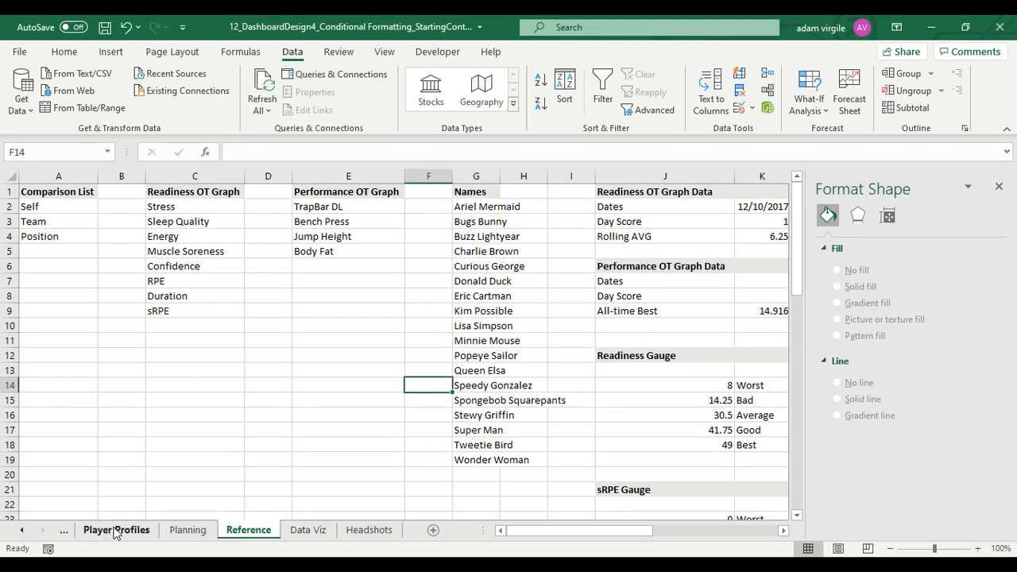
Set the data validation of the Name filter cell A4 on the Data Viz sheet to allow a List
left_click(302, 530)
left_click(94, 229)
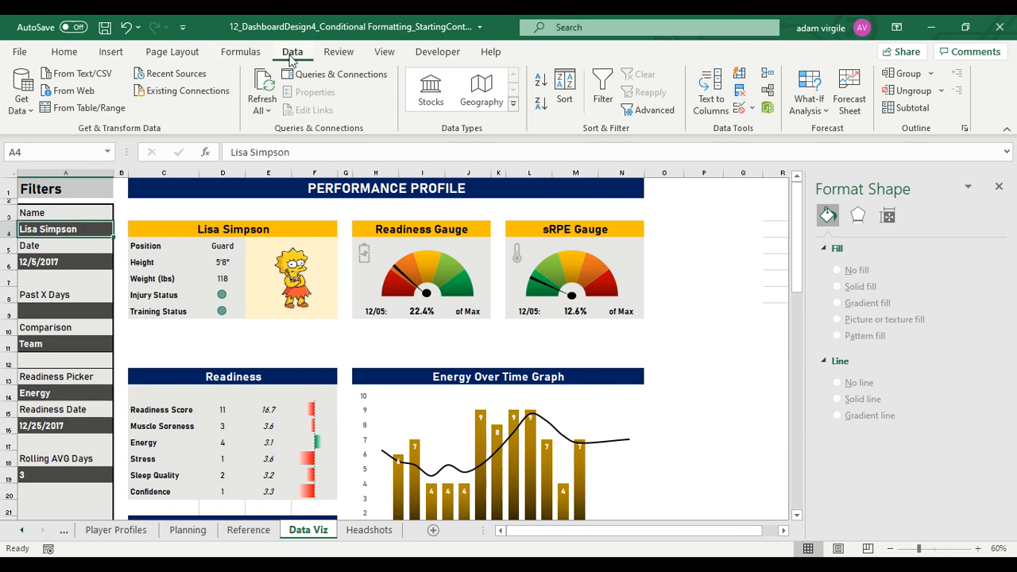
left_click(740, 108)
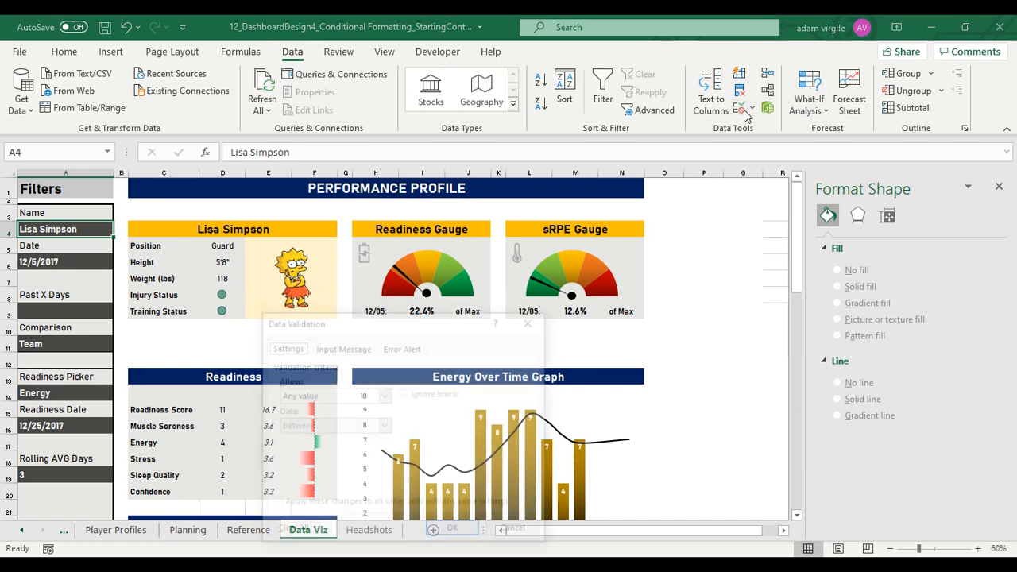
left_click(384, 395)
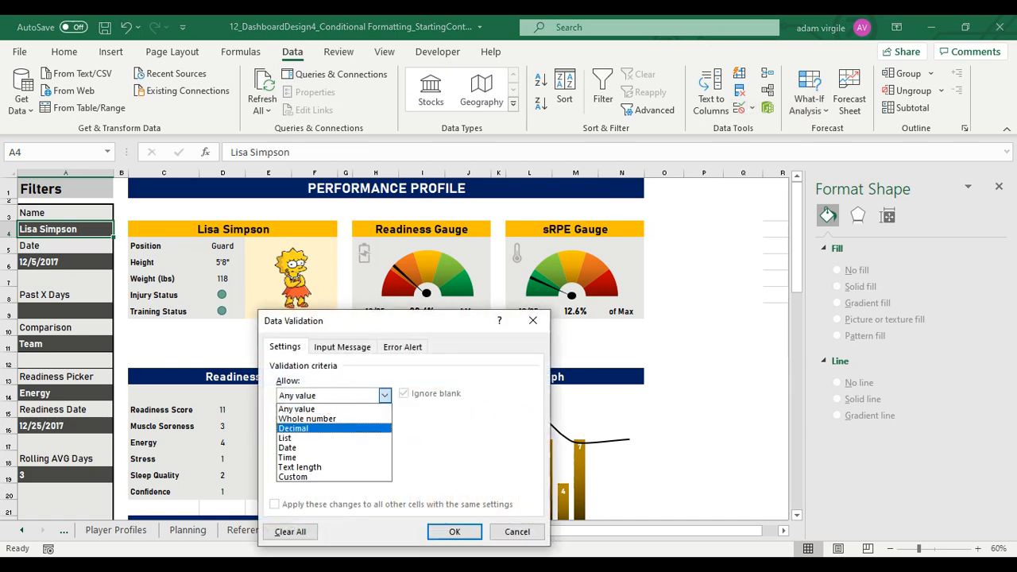
left_click(284, 438)
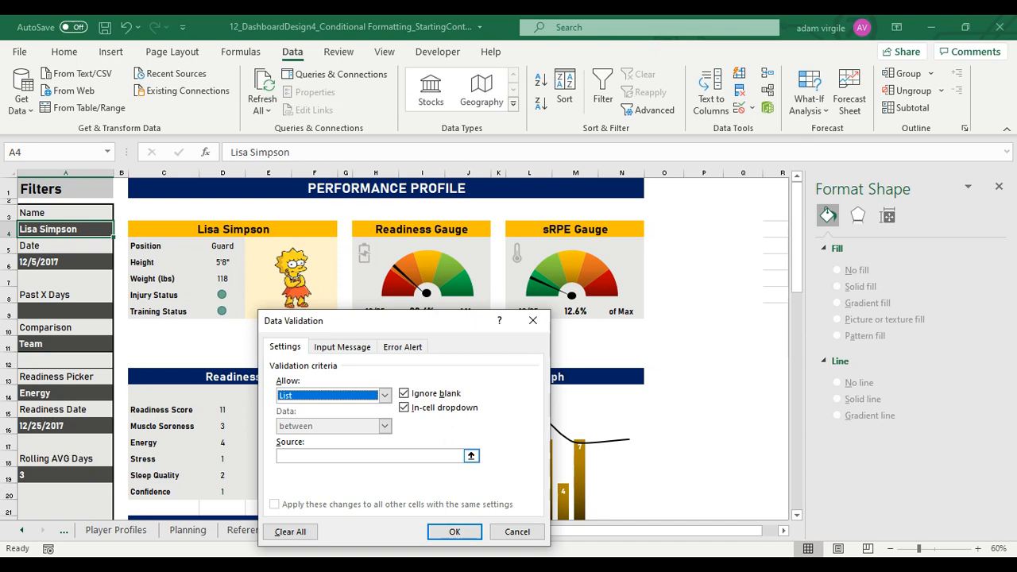
Set the validation list source to =OFFSET(Reference!$G$2,0,0,COUNTA(Reference!$G:$G)-1) and apply it to the Name filter cell
left_click(471, 456)
left_click(264, 532)
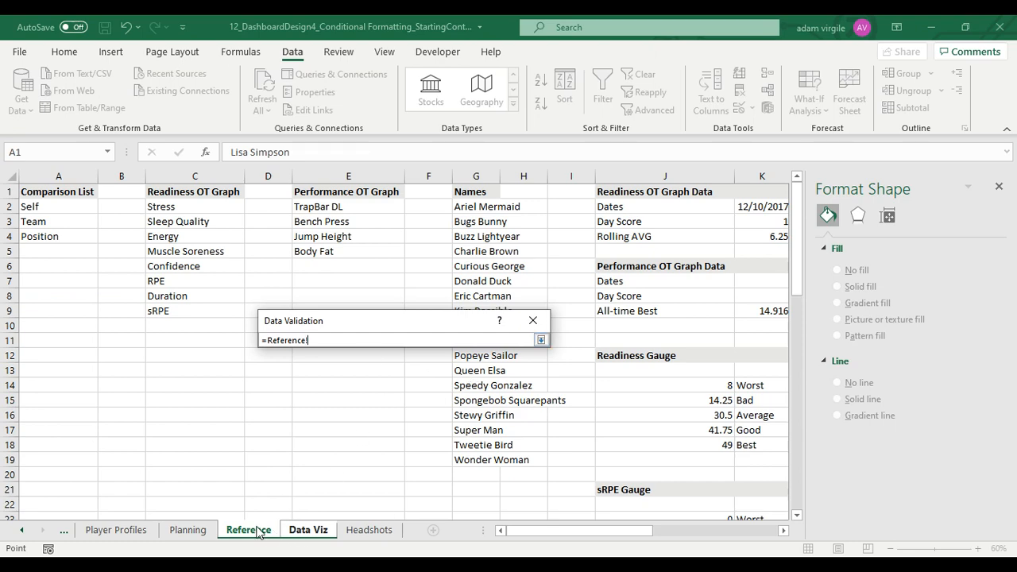
left_click(309, 530)
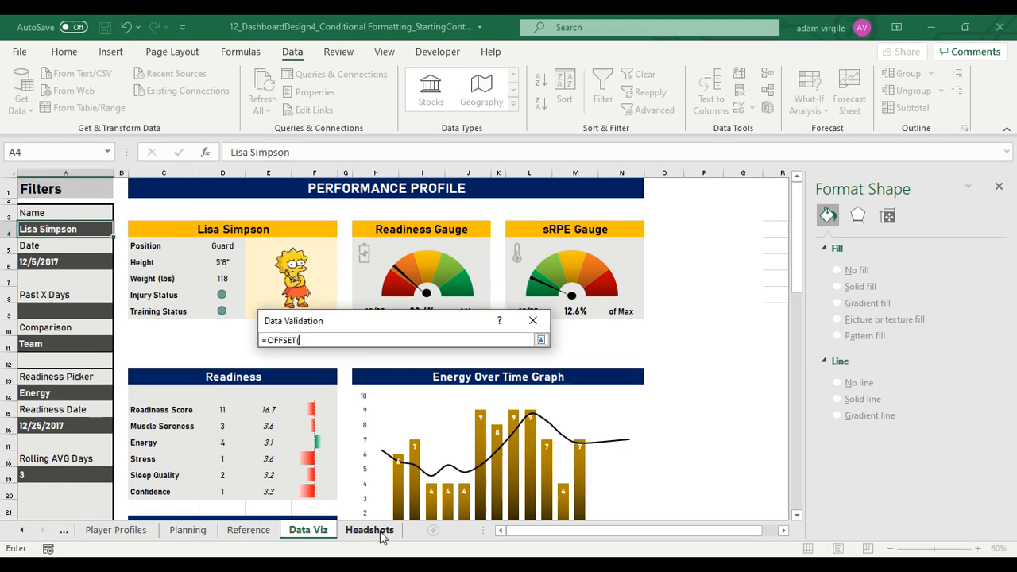
type("0")
left_click(249, 532)
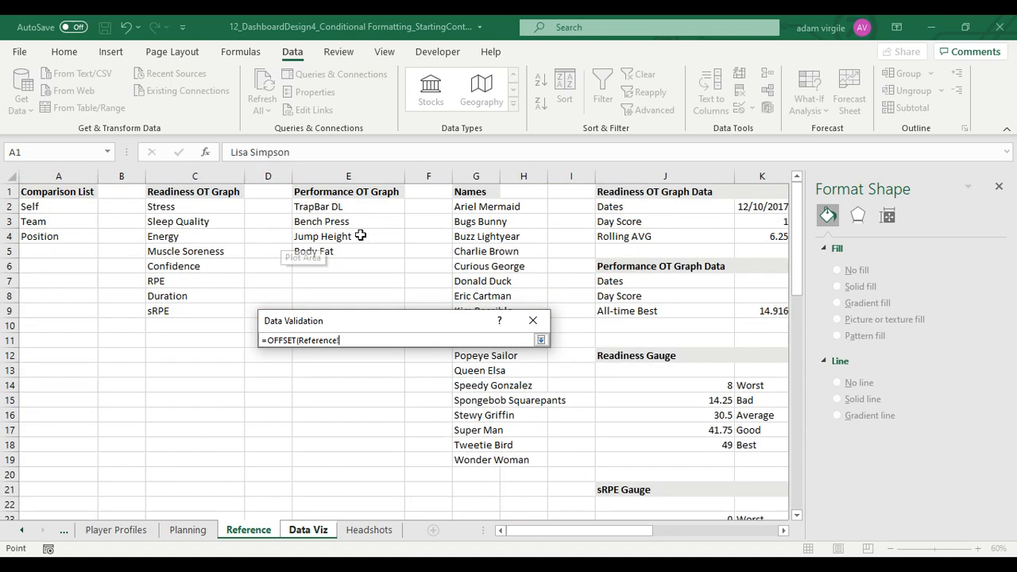
left_click(481, 208)
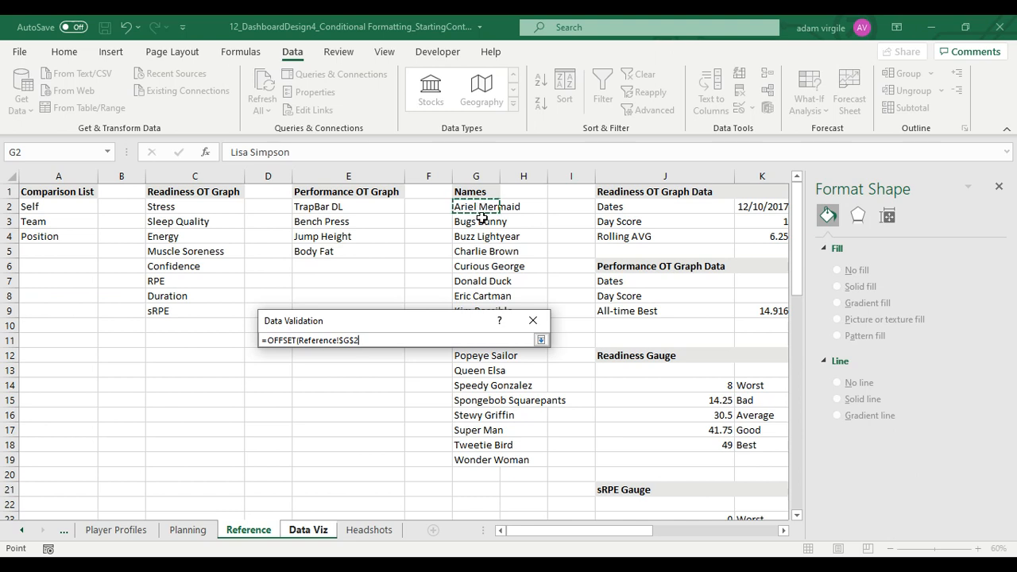
type(",0,0,COUNTA(")
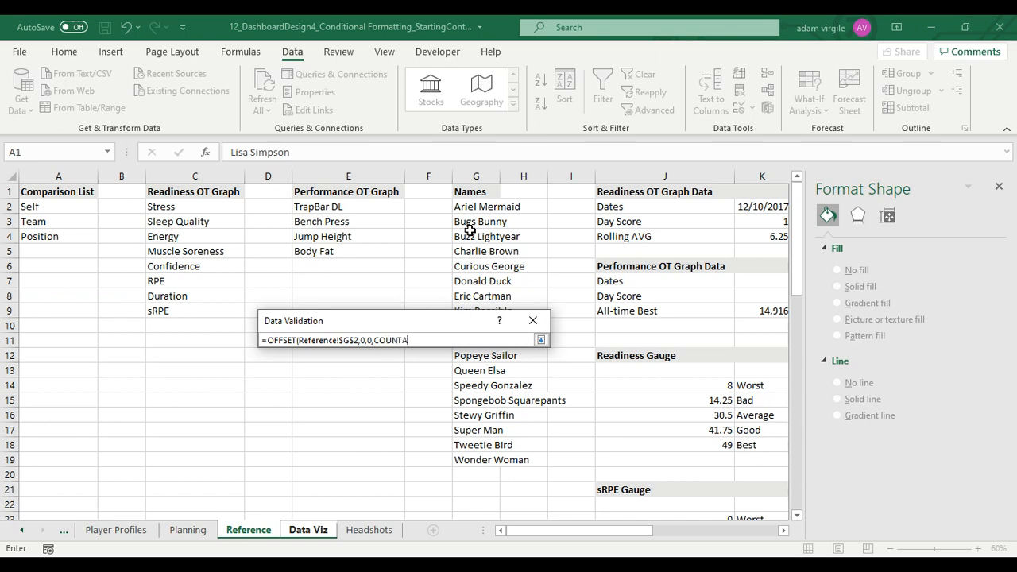
left_click(476, 175)
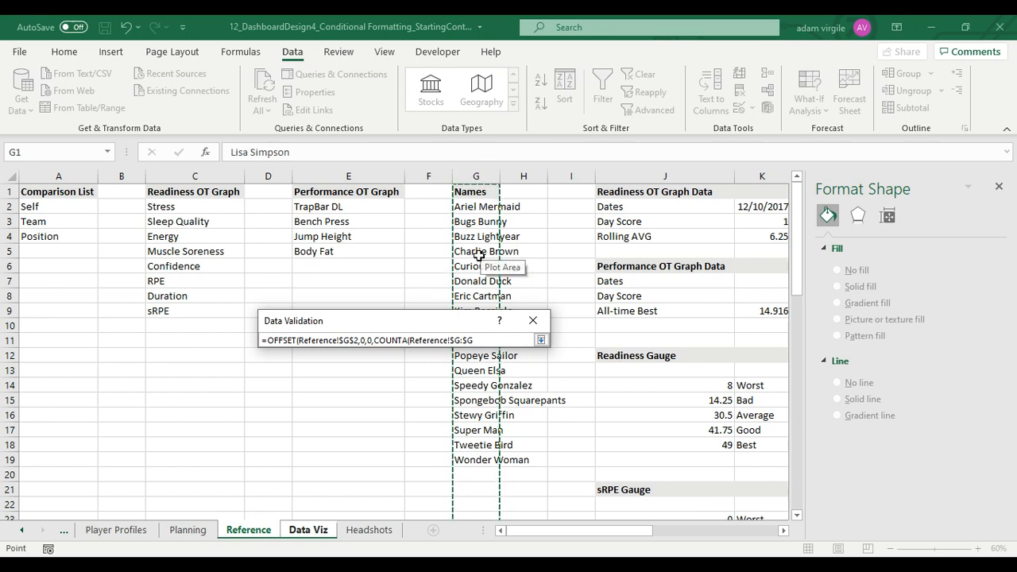
type(")-1")
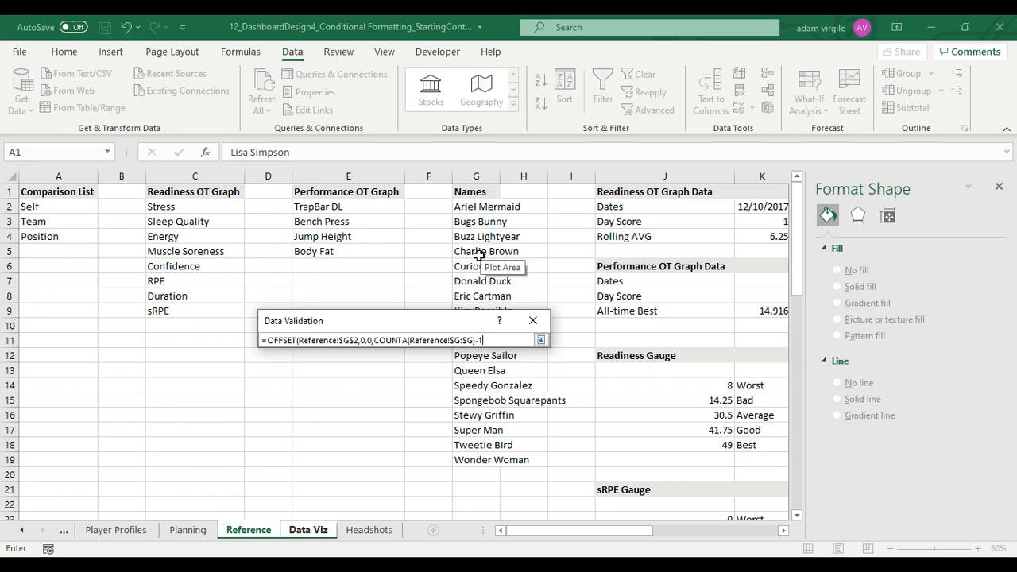
left_click(543, 338)
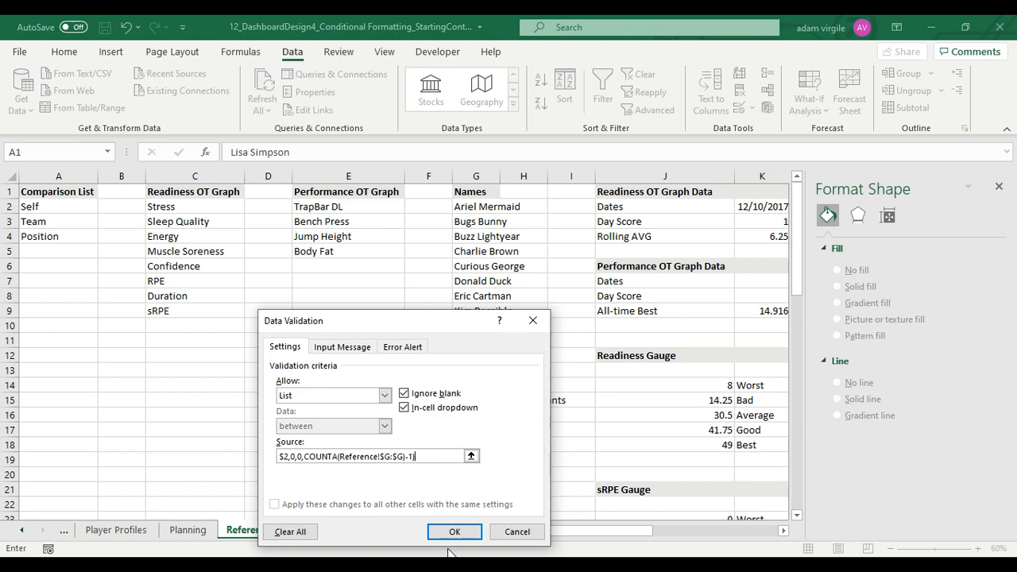
left_click(453, 531)
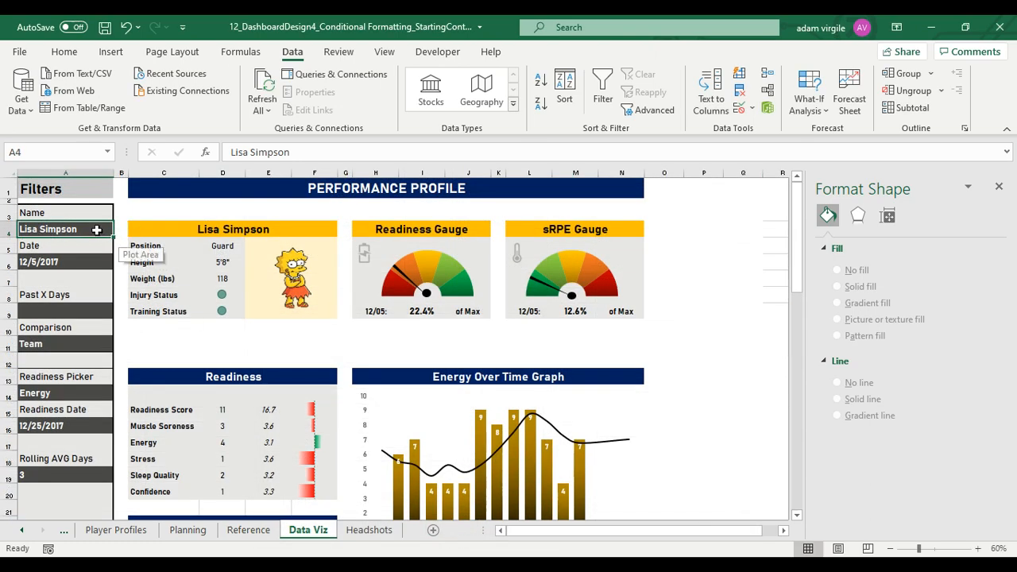
Look through the Name filter's drop-down list and close the Format Shape pane
left_click(120, 231)
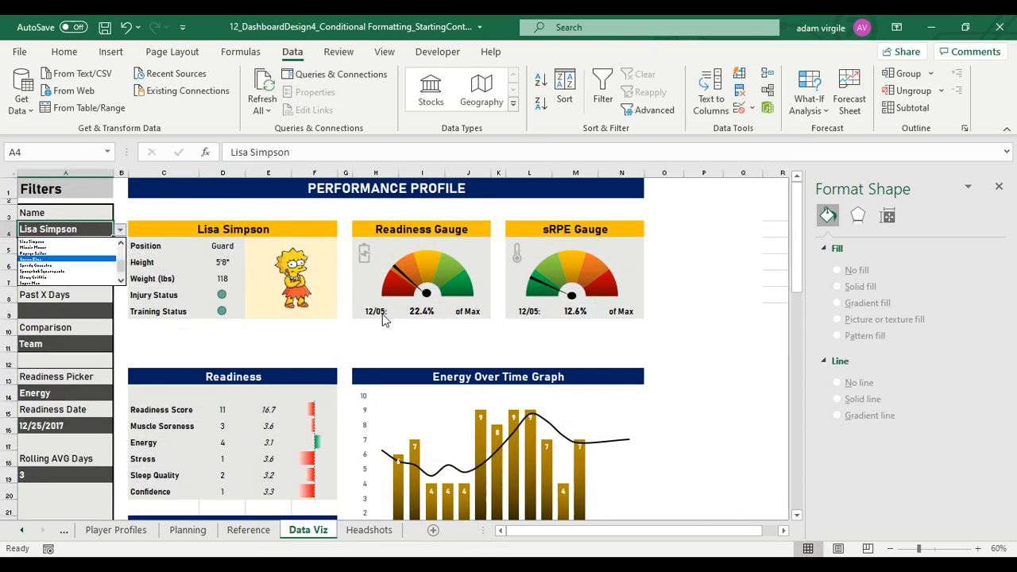
left_click(999, 190)
left_click(999, 187)
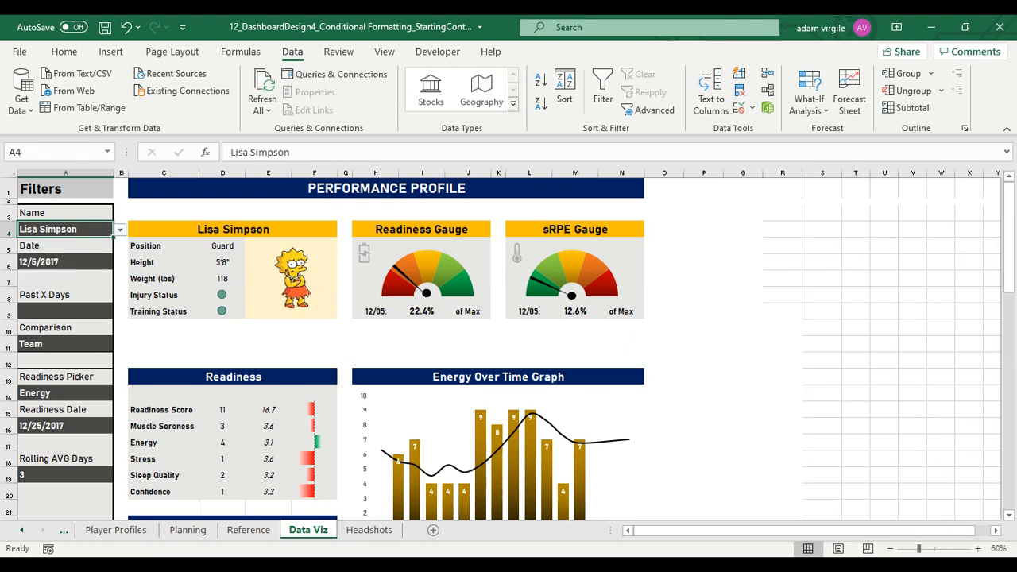
Choose Spongebob Squarepants from the Name filter's drop-down list in A4
scroll(177, 269, "up", 2)
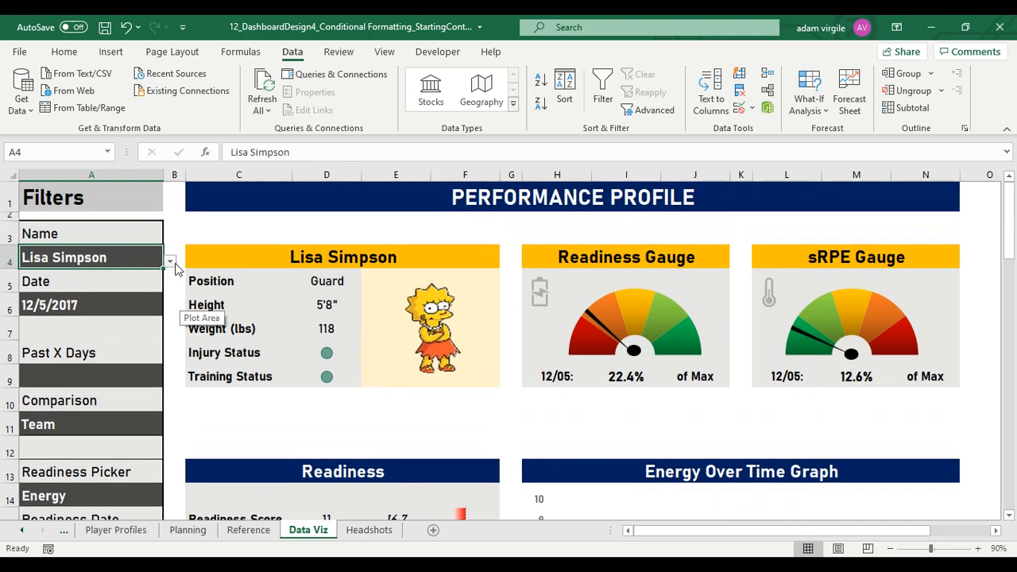
left_click(169, 262)
mouse_move(169, 311)
left_mouse_down()
mouse_move(169, 288)
mouse_move(169, 320)
left_mouse_up()
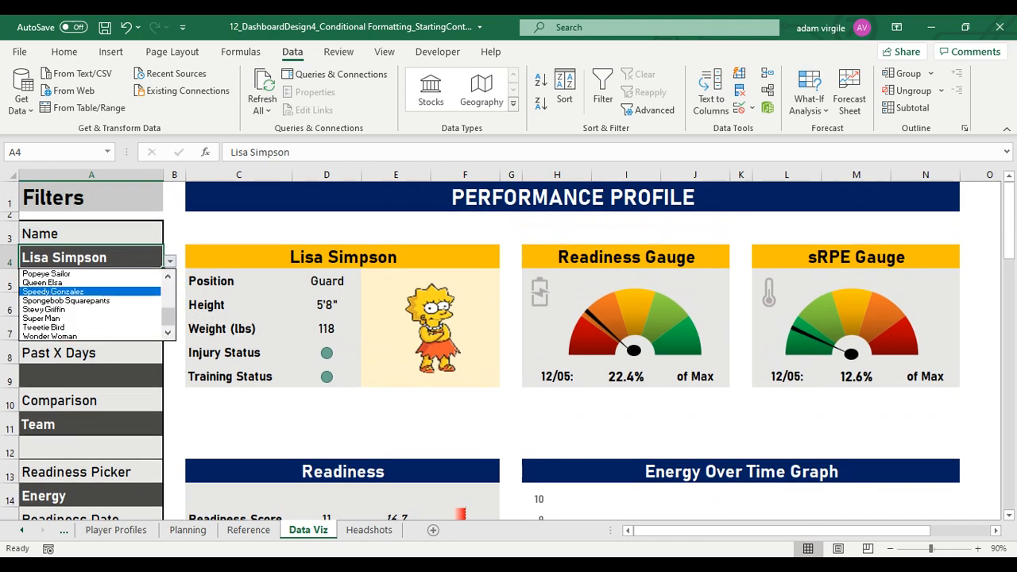
left_click(135, 300)
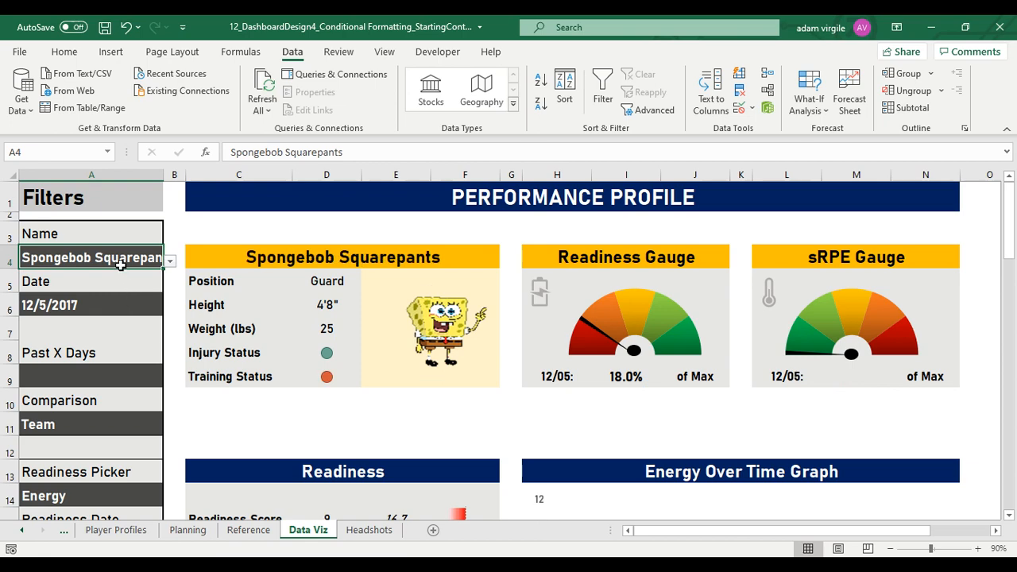
Choose Queen Elsa from the Name filter's drop-down list in A4 and check the updated headshot picture
left_click(170, 262)
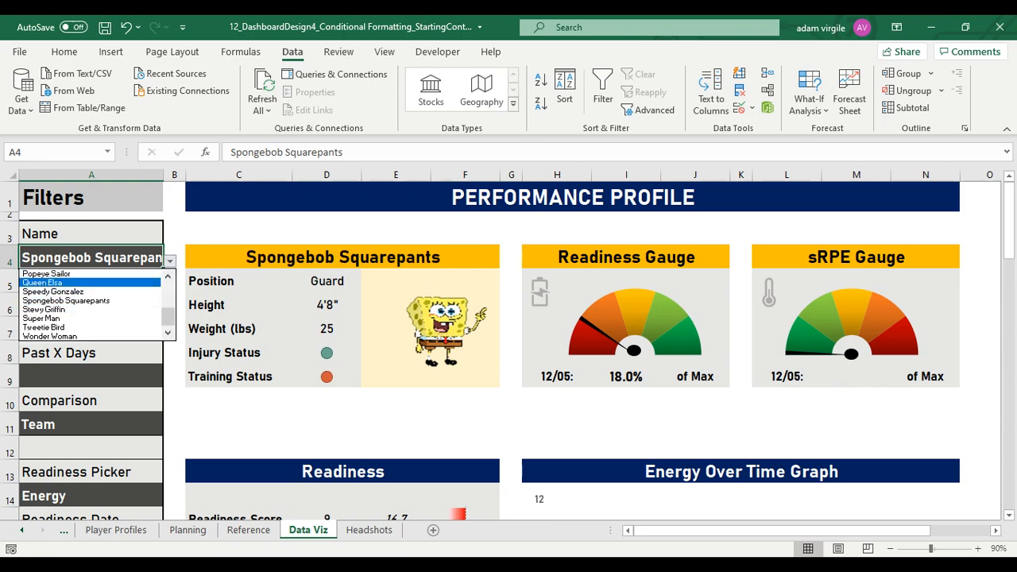
left_click(44, 282)
scroll(390, 352, "down", 3)
scroll(389, 352, "up", 3)
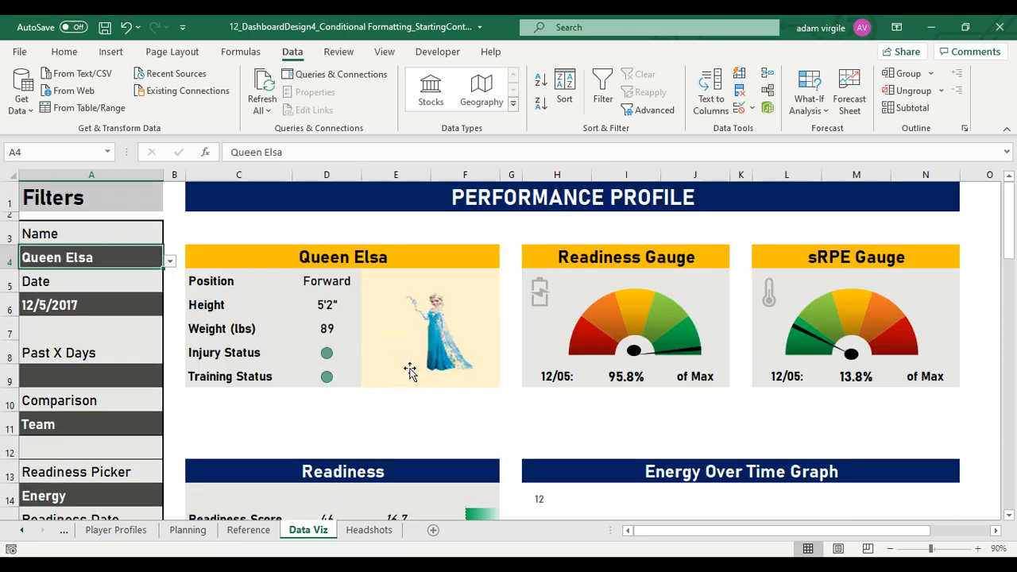
left_click(454, 341)
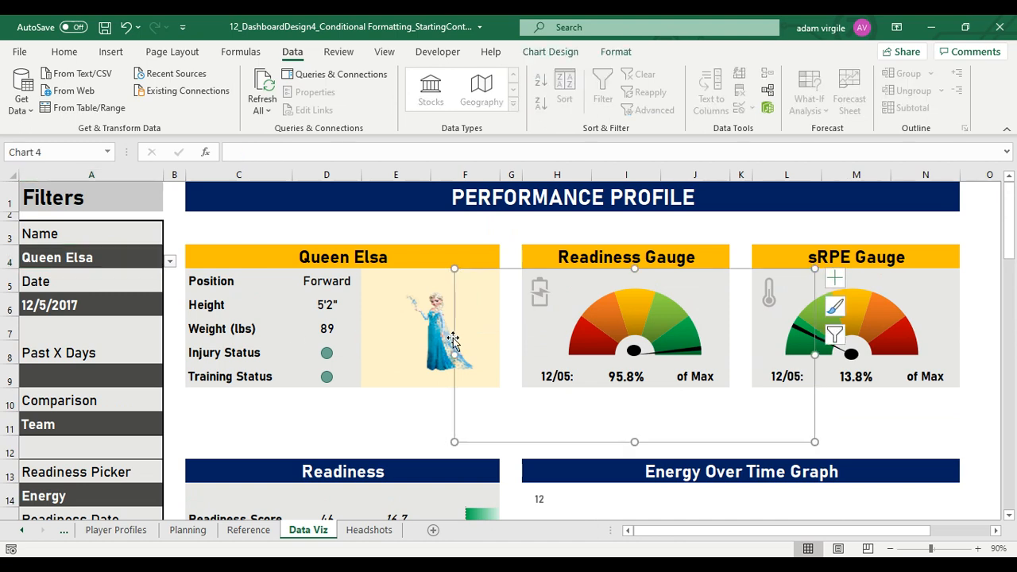
left_click(394, 330)
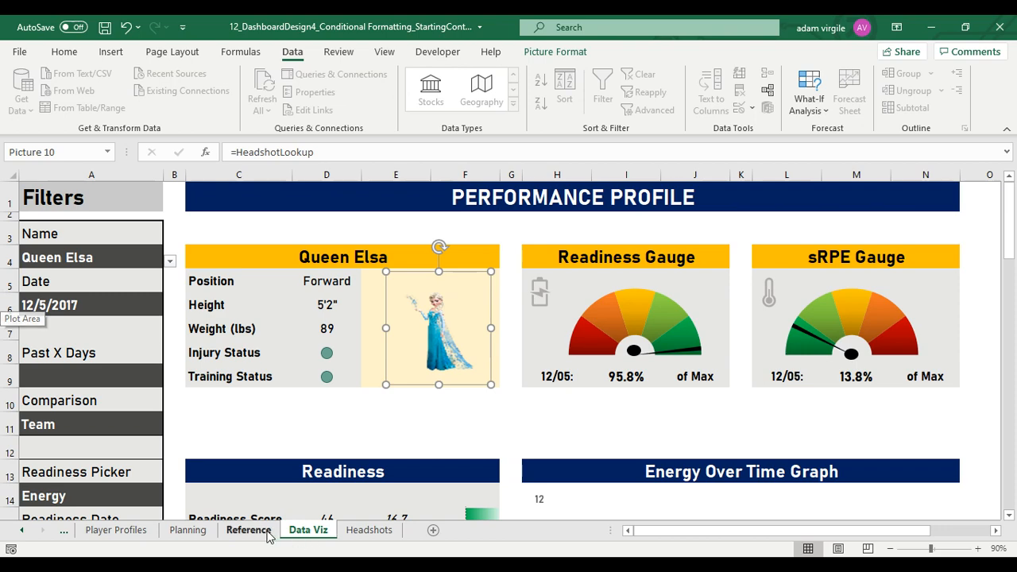
Insert a row above Kim Possible on the Player Profiles sheet and enter Johnny Unitas as its Name
left_click(133, 532)
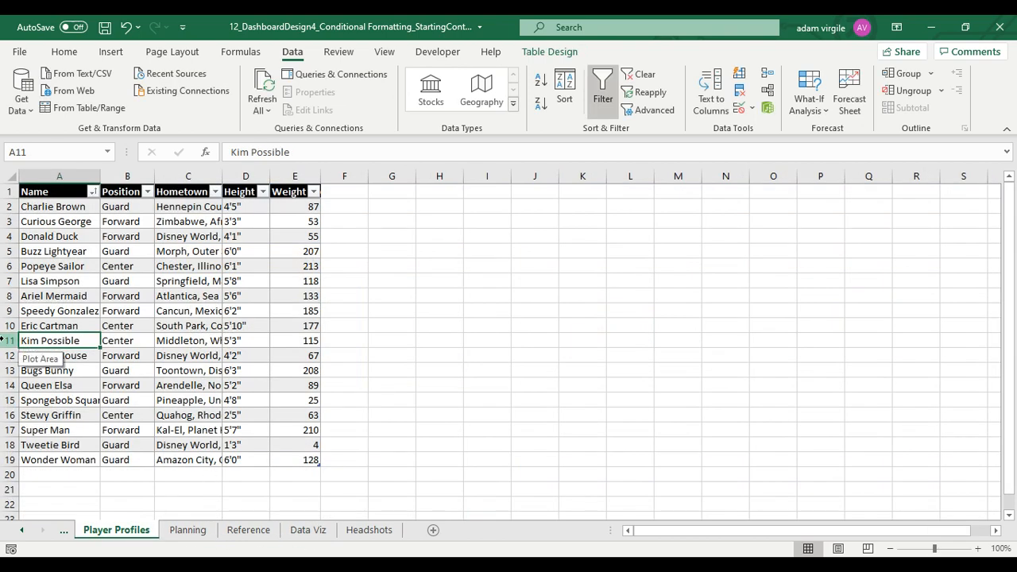
left_click(9, 340)
right_click(10, 340)
left_click(47, 197)
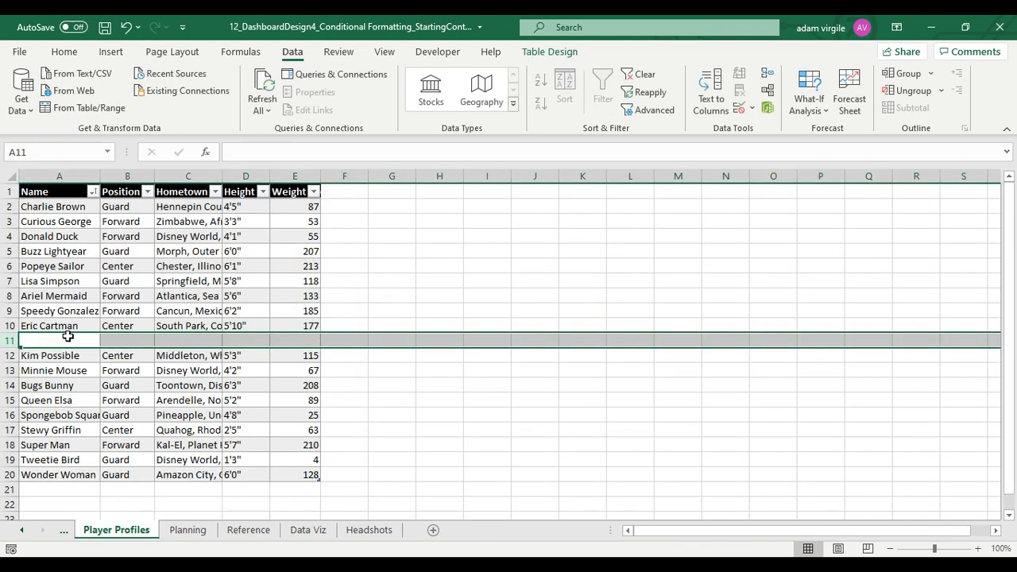
left_click(66, 339)
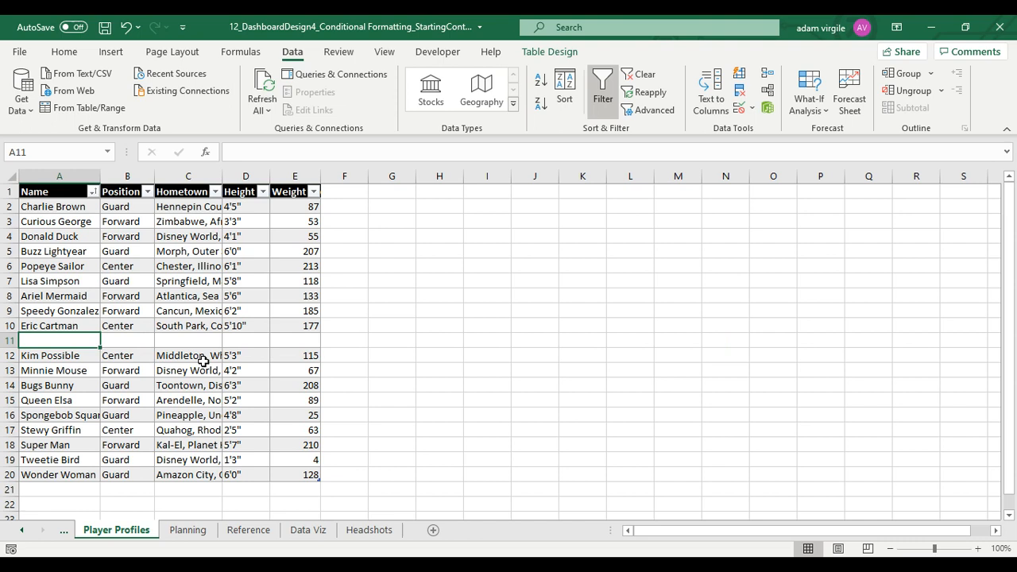
type("J")
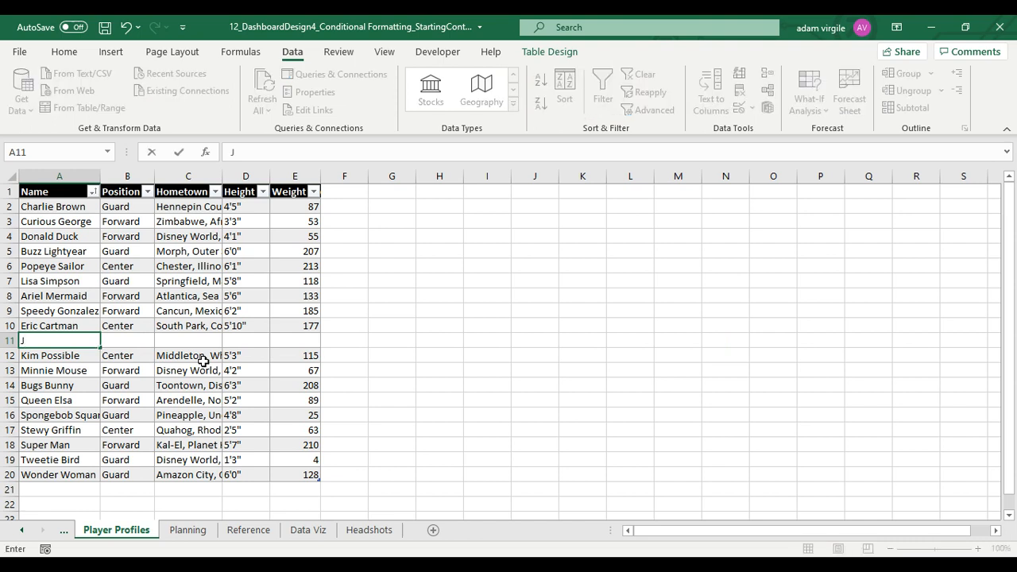
type("ohnny Unitas")
key("Tab")
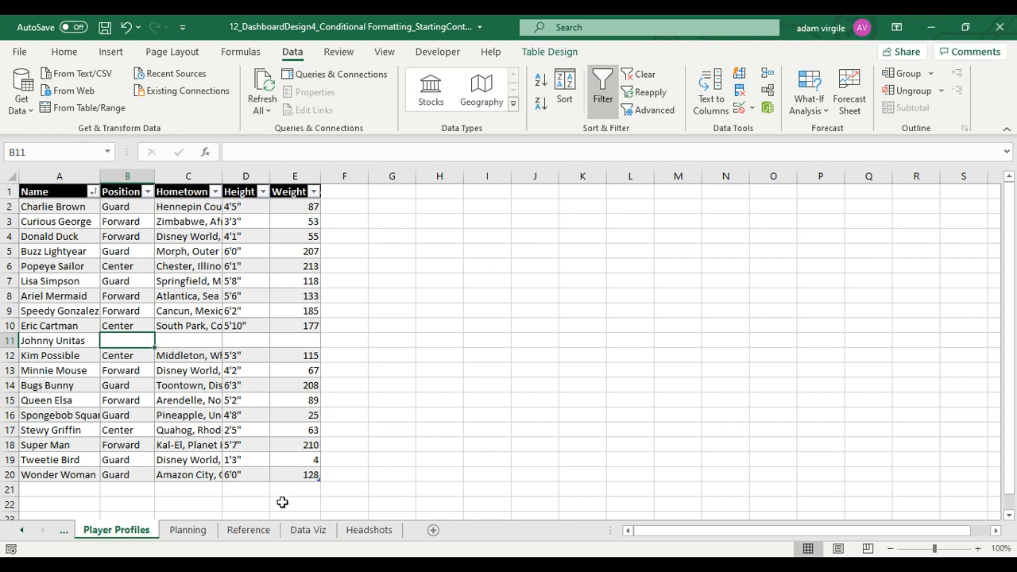
Check the Names list on the Reference sheet and choose Johnny Unitas from the Name filter on the Data Viz sheet
left_click(249, 533)
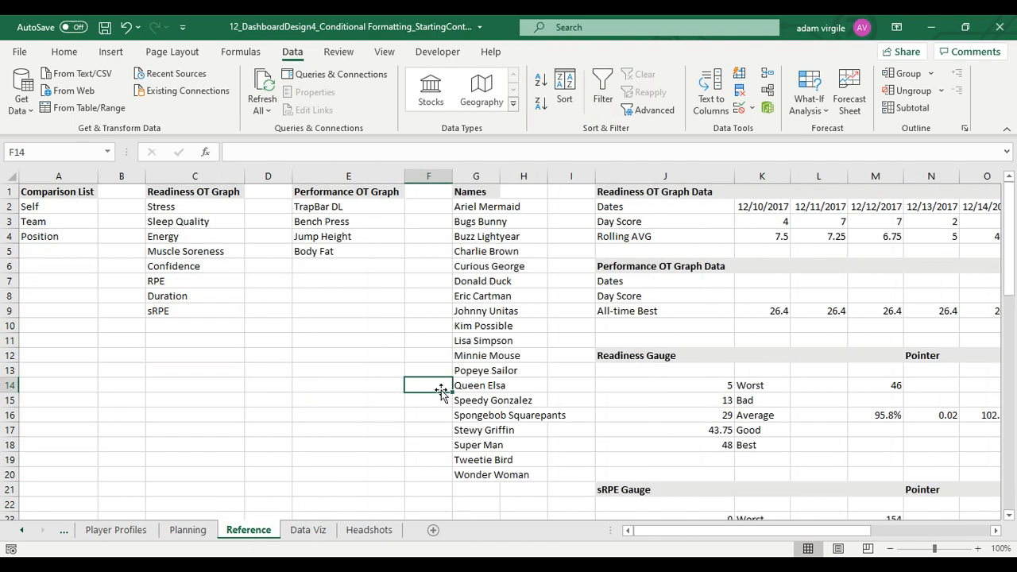
left_click(477, 315)
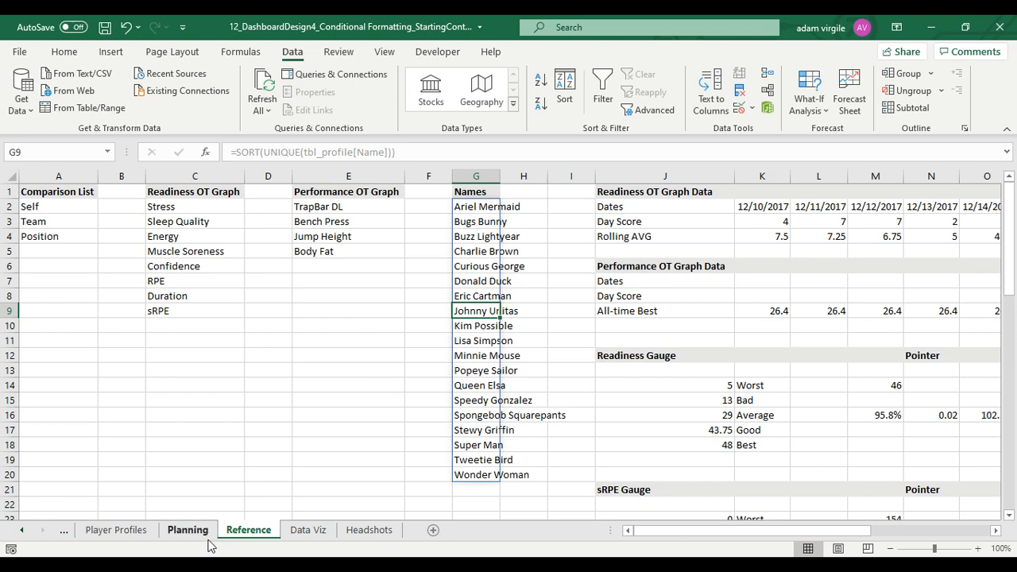
left_click(308, 530)
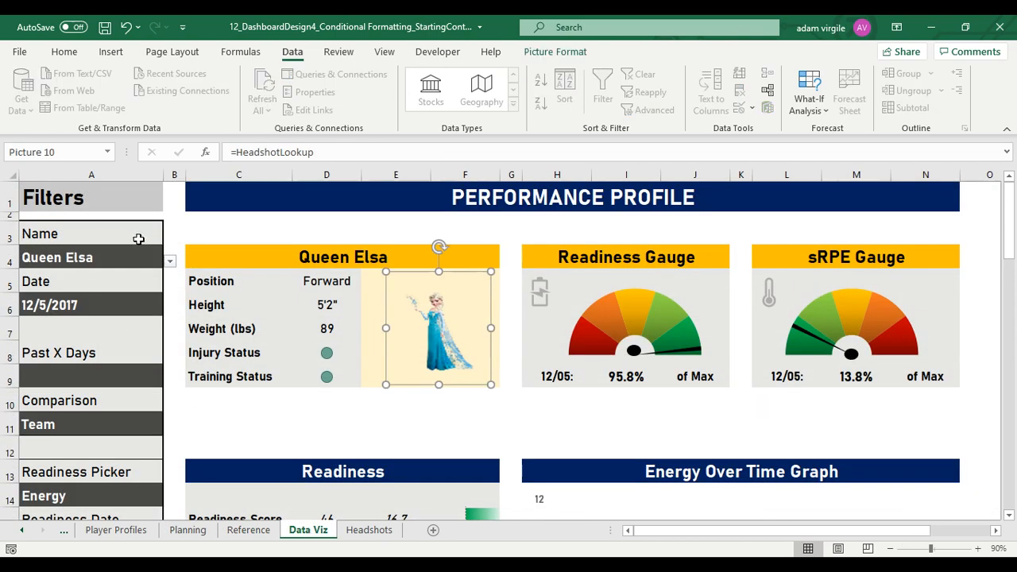
left_click(171, 263)
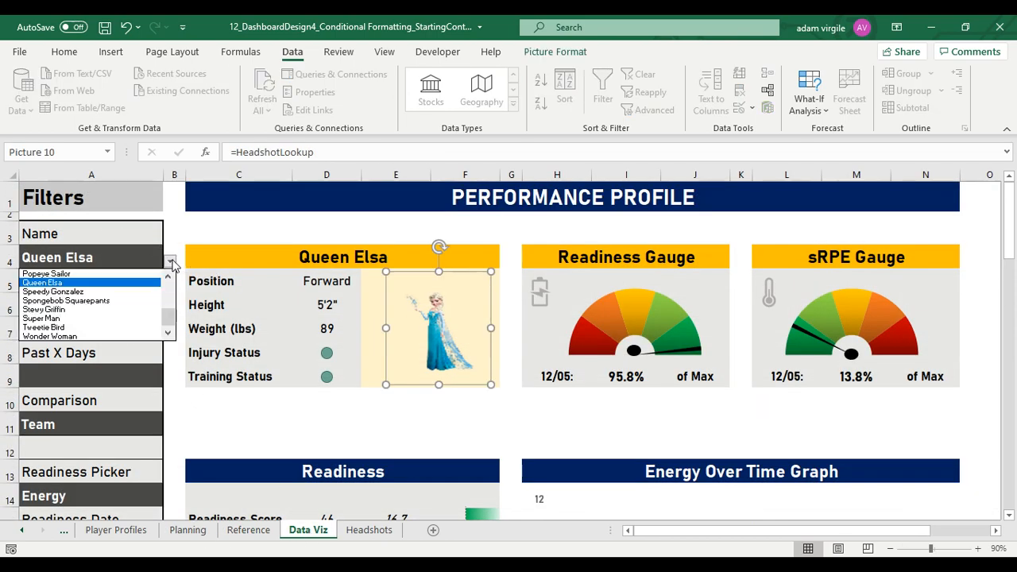
scroll(91, 305, "up", 2)
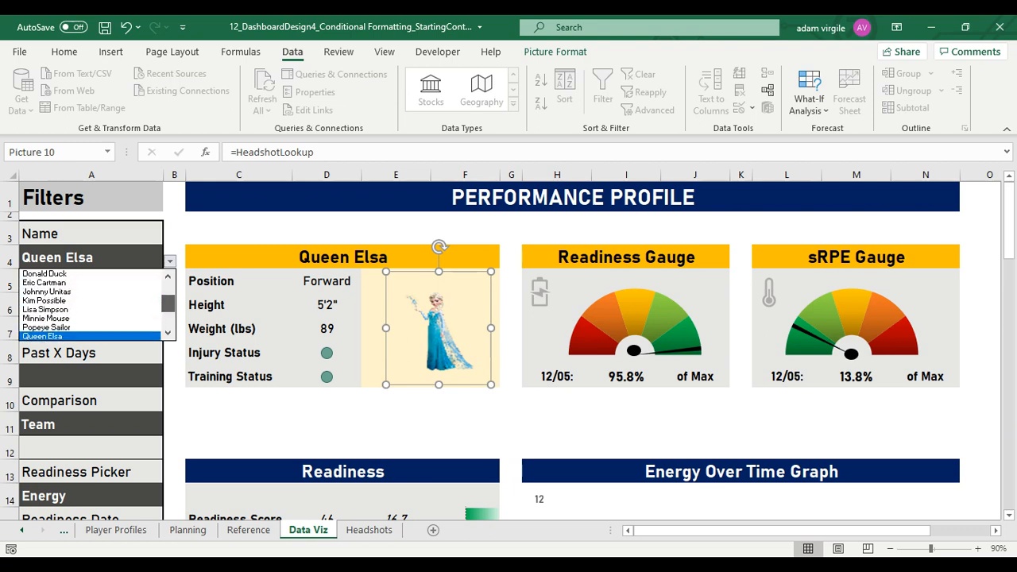
left_click(95, 292)
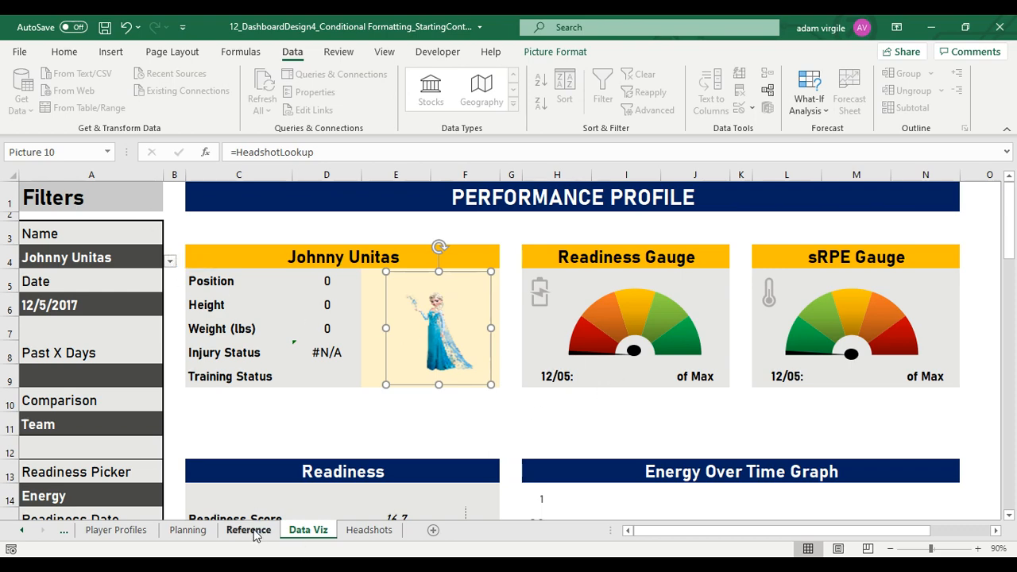
Set the Name filter on the Data Viz sheet to Popeye Sailor
left_click(121, 530)
left_click(303, 531)
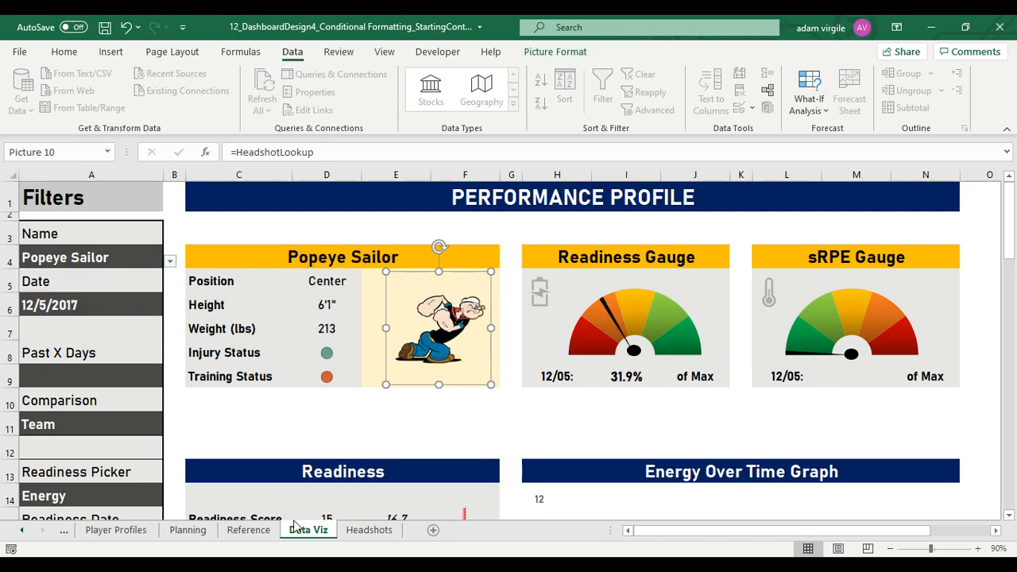
Delete the Johnny Unitas row from the Player Profiles table and return to the Data Viz sheet
left_click(187, 530)
left_click(243, 531)
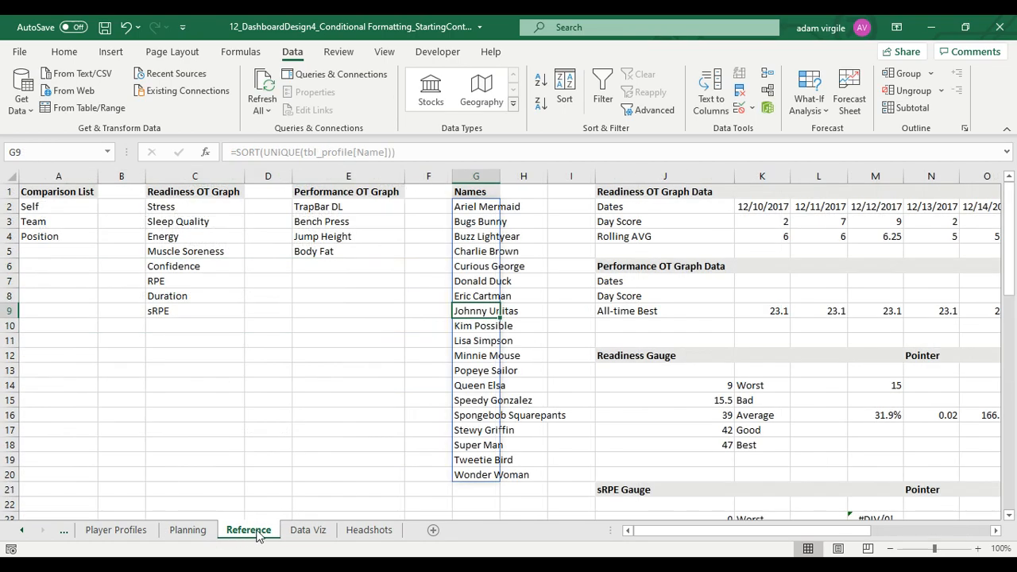
left_click(118, 531)
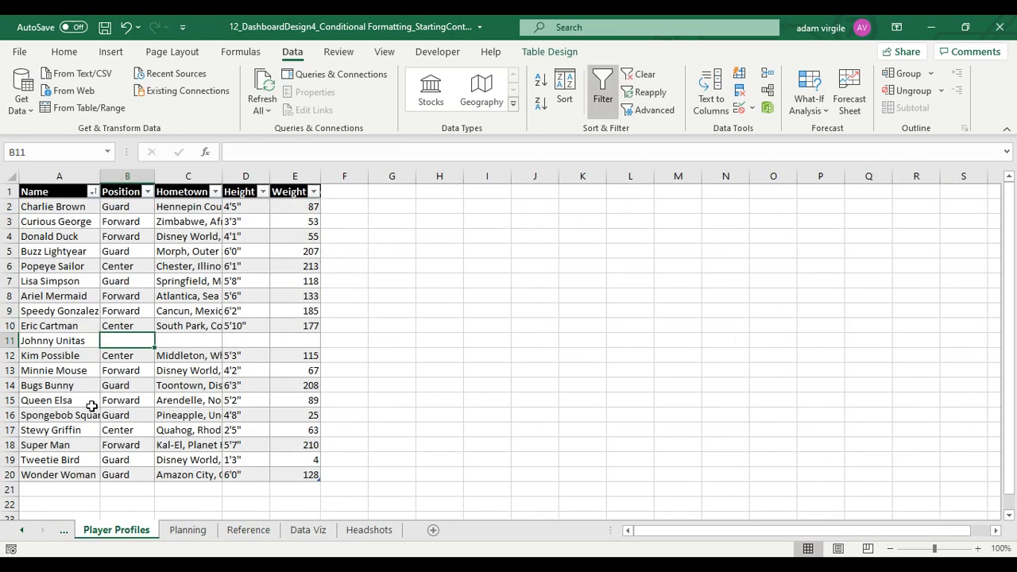
right_click(10, 341)
left_click(54, 220)
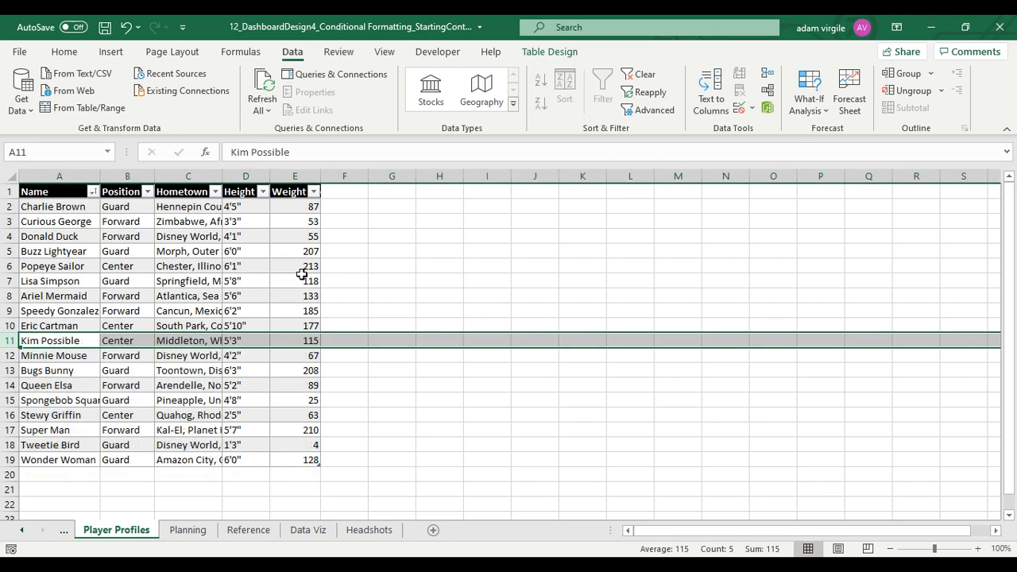
left_click(308, 529)
left_click(656, 447)
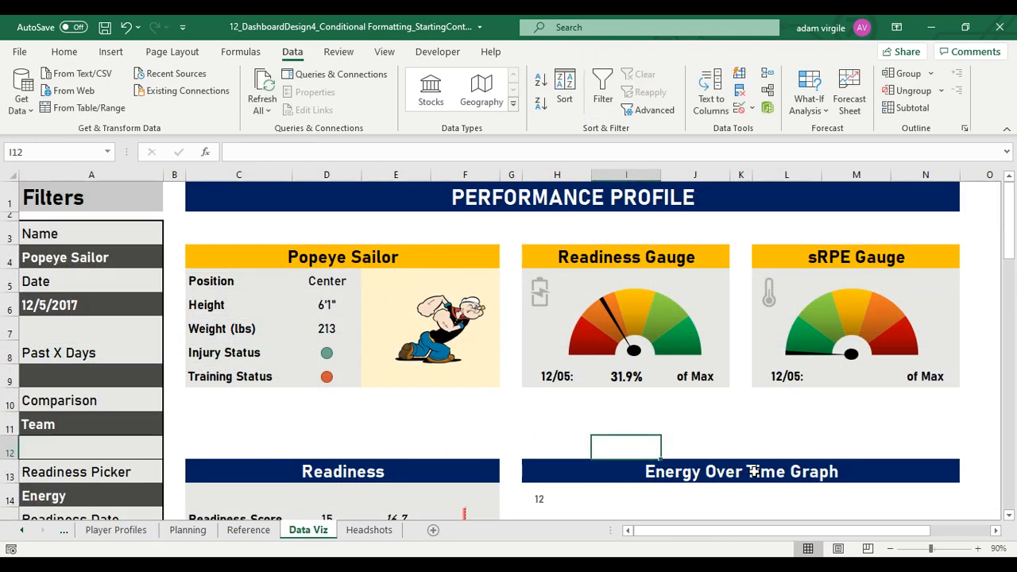
Rotate the battery icon beside the Readiness Gauge a quarter turn so it lies horizontally
left_click(553, 290)
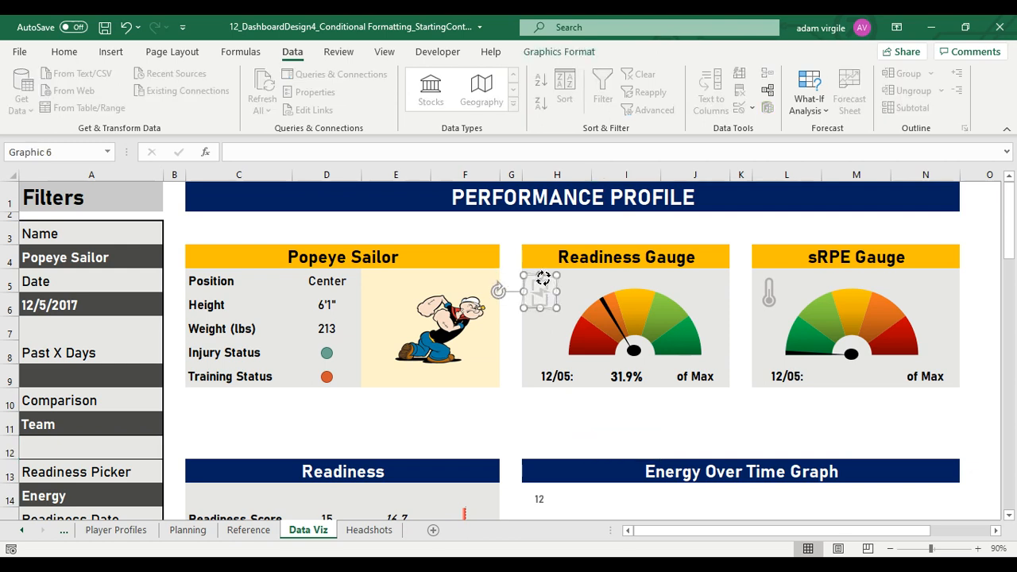
left_click_drag(543, 277, 544, 275)
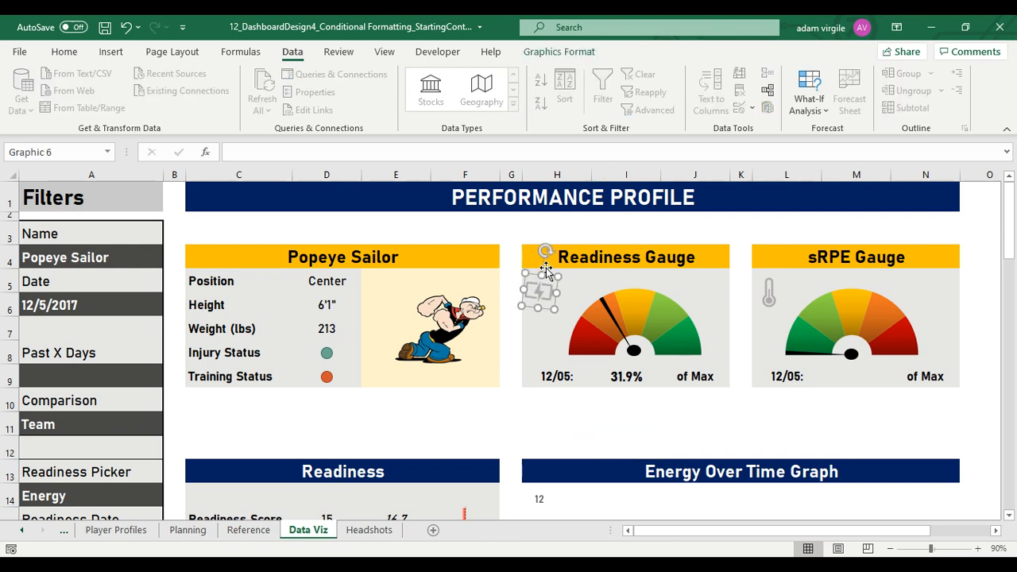
left_click(546, 255)
left_click(552, 292)
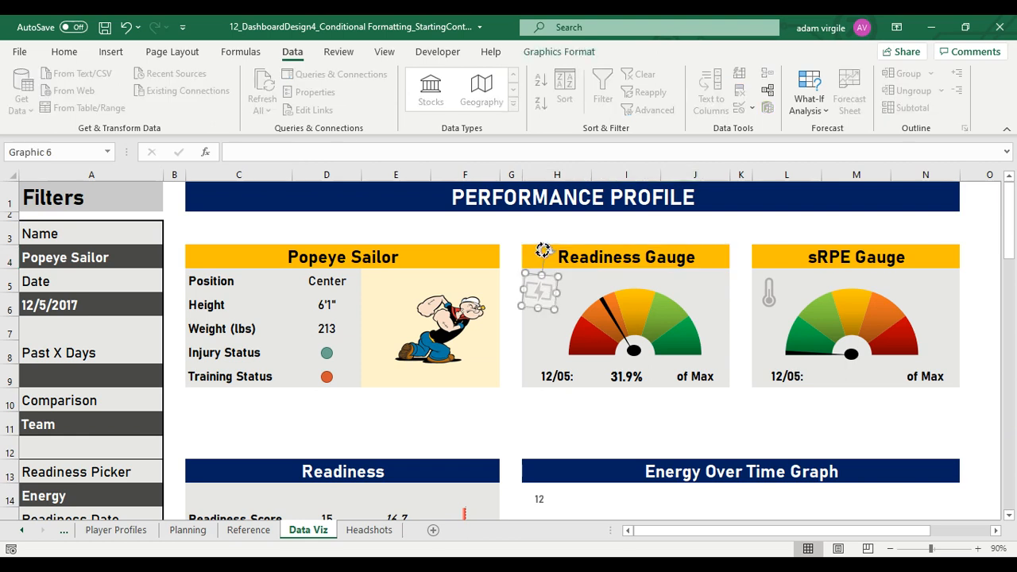
Rotate the thermometer icon beside the sRPE Gauge to lie horizontally and nudge the thermometer and battery icons slightly closer to their gauges
left_click(752, 293)
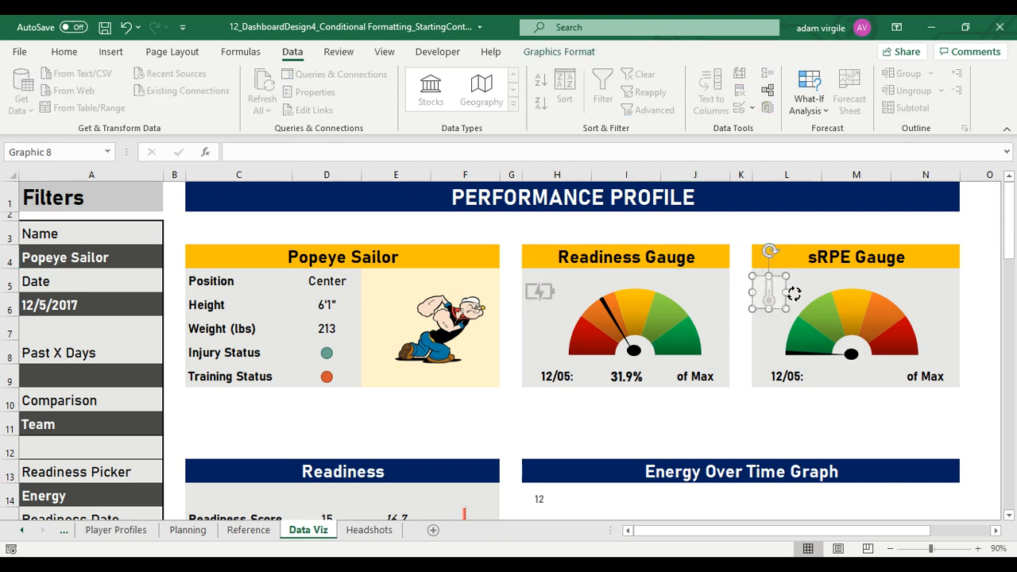
mouse_move(793, 295)
left_mouse_down()
mouse_move(808, 289)
mouse_move(776, 288)
left_mouse_up()
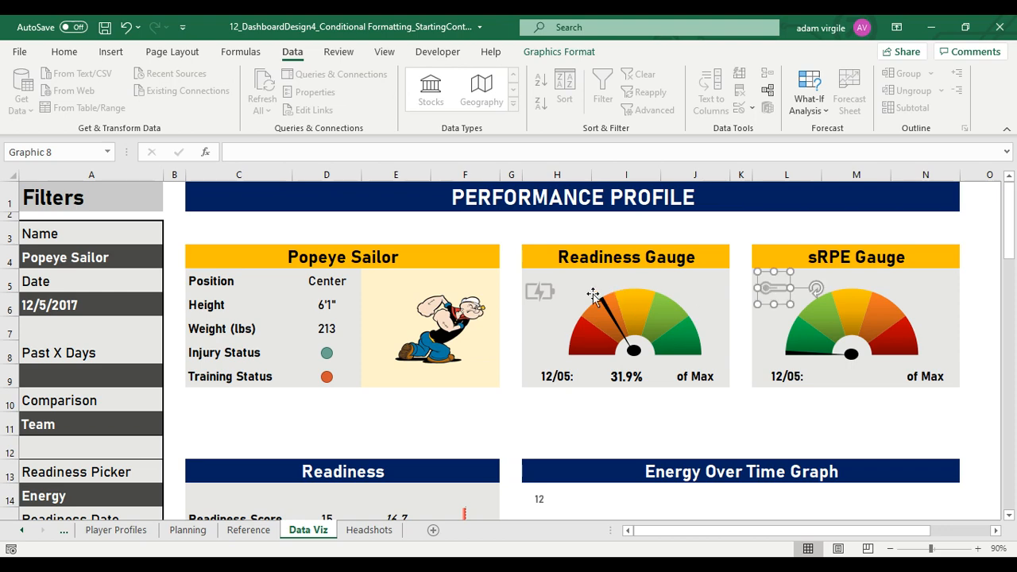
left_click_drag(551, 292, 557, 288)
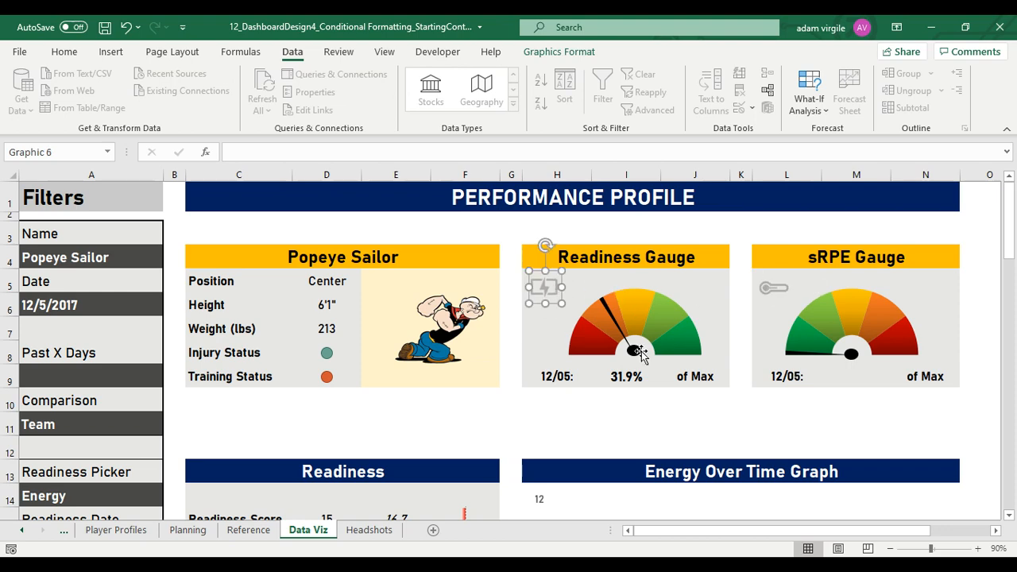
Review the Data Viz dashboard's filters, gauges, Readiness table and Energy Over Time Graph at 80% zoom
left_click(893, 549)
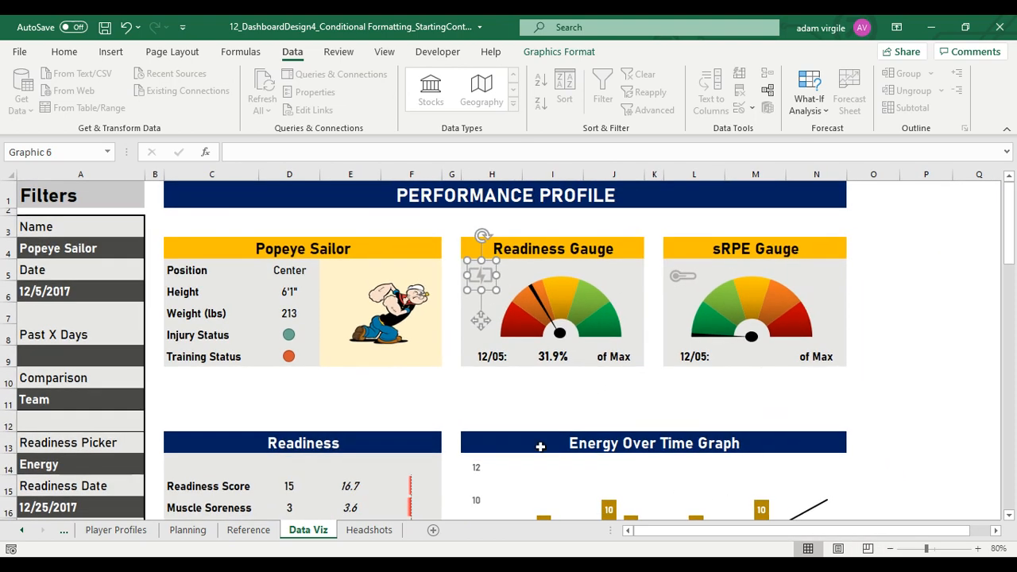
scroll(374, 389, "down", 2)
scroll(374, 389, "up", 1)
scroll(365, 392, "up", 1)
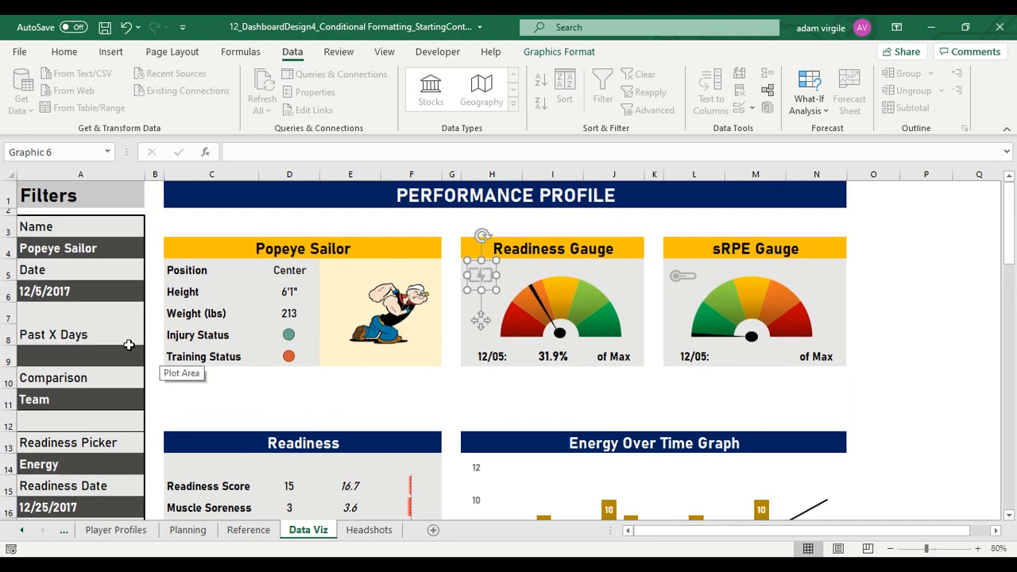
left_click(105, 312)
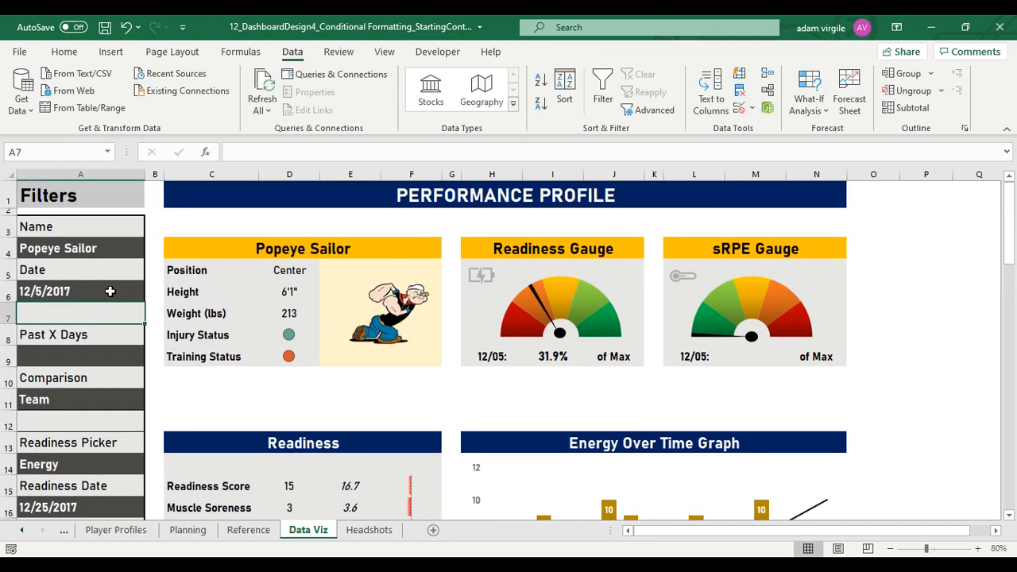
left_click(113, 248)
scroll(259, 314, "down", 3)
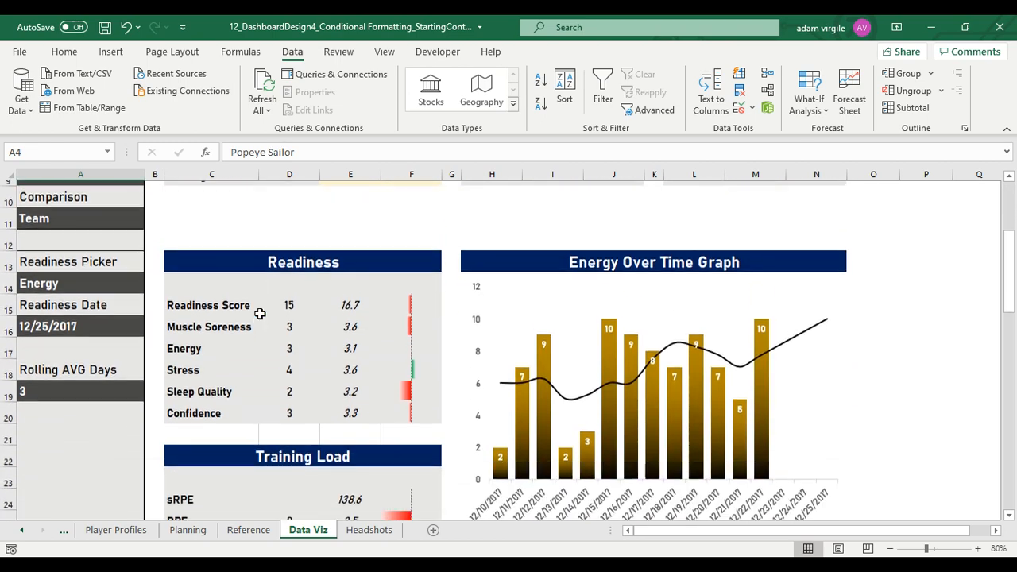
scroll(262, 310, "up", 2)
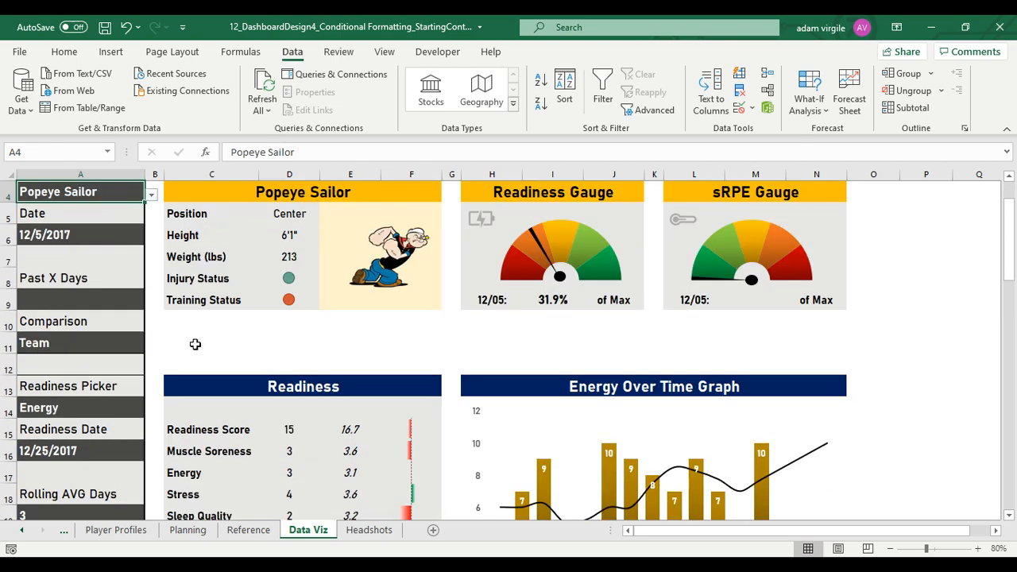
left_click_drag(345, 346, 416, 347)
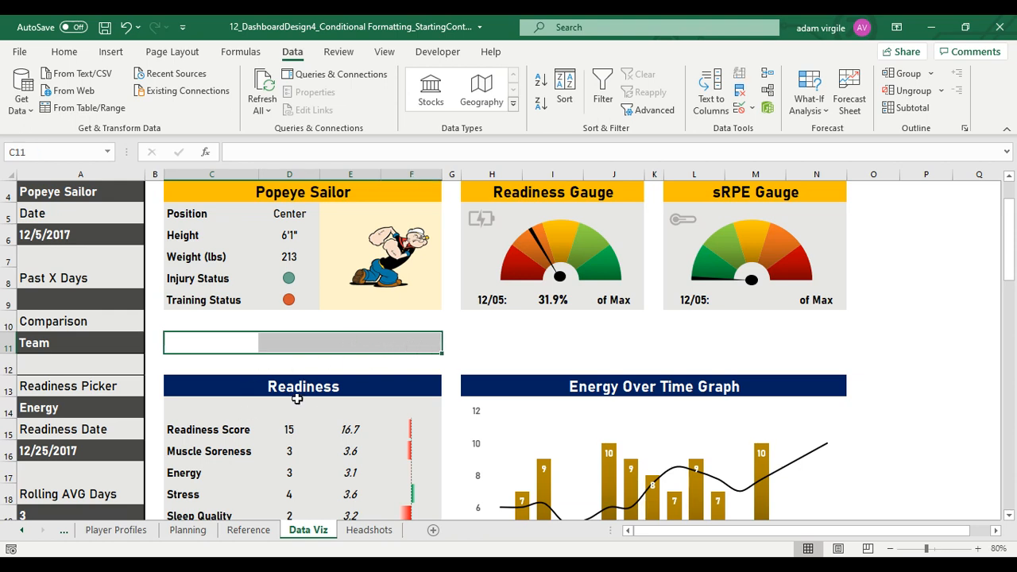
Set the Past X Days filter in A9 to 7
left_click(60, 304)
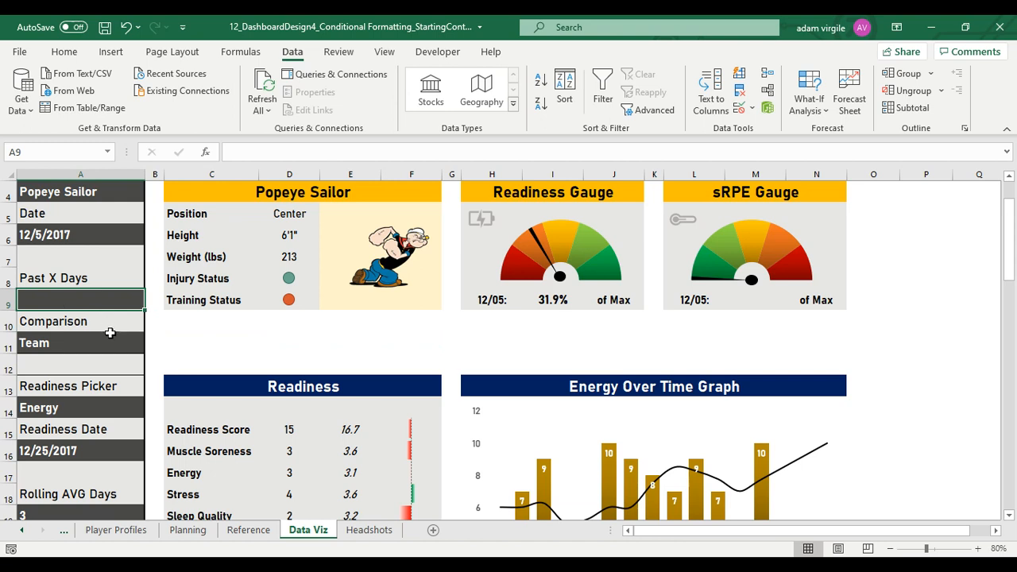
type("7")
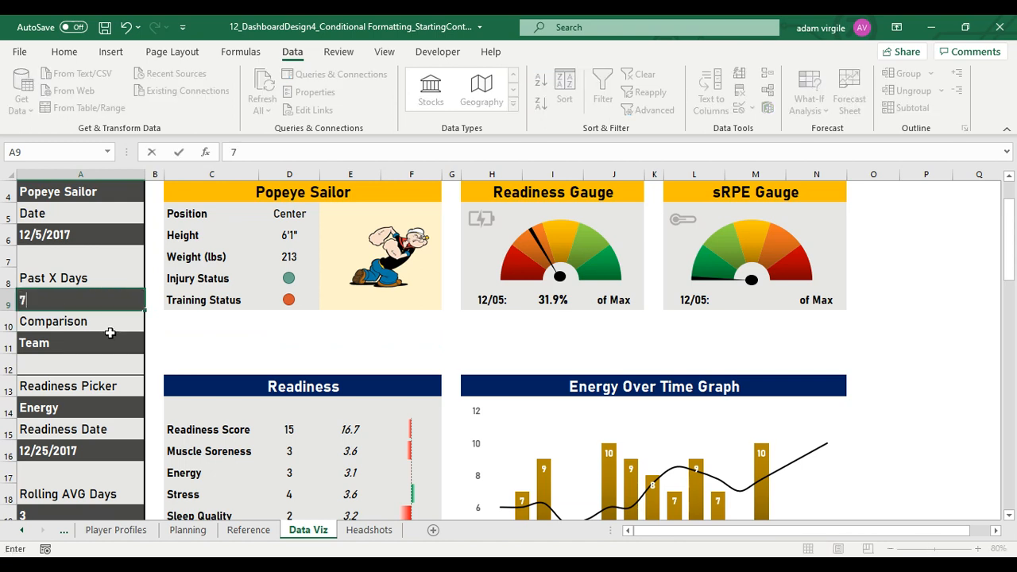
key("Return")
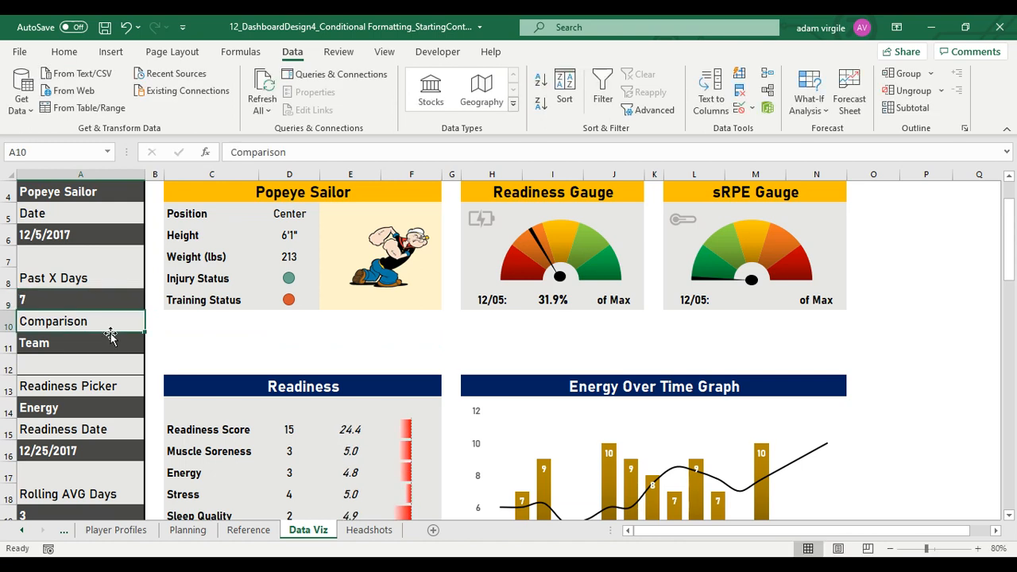
Clear the Past X Days filter in A9 to test the Readiness table without a day limit
scroll(101, 352, "up", 1)
scroll(239, 370, "down", 1)
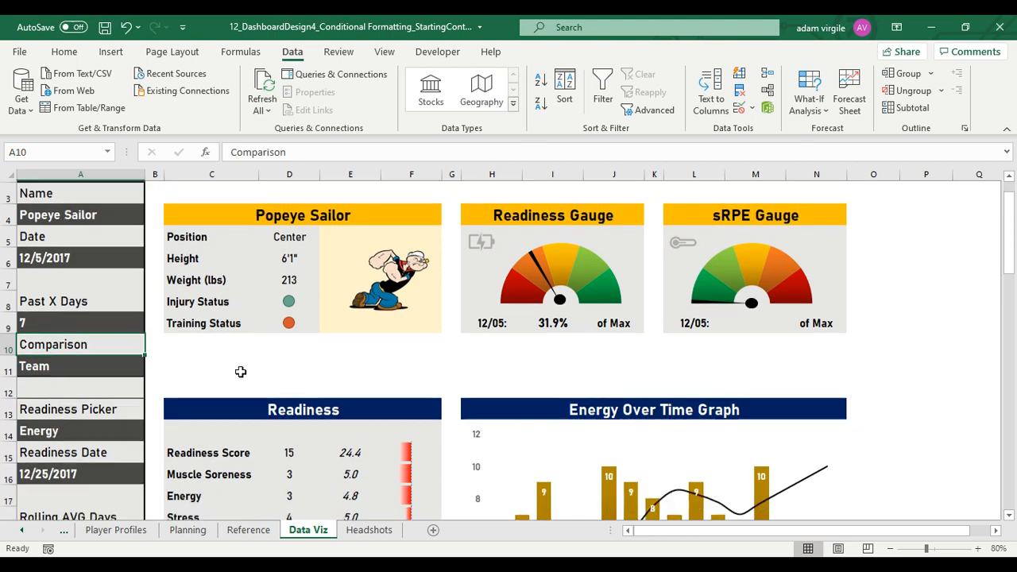
scroll(254, 432, "up", 1)
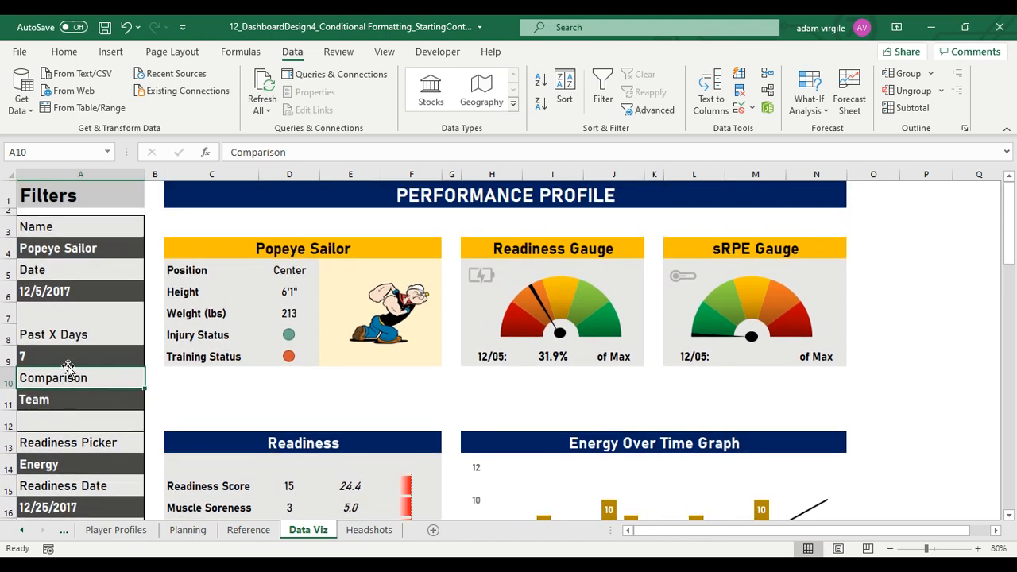
scroll(360, 451, "down", 1)
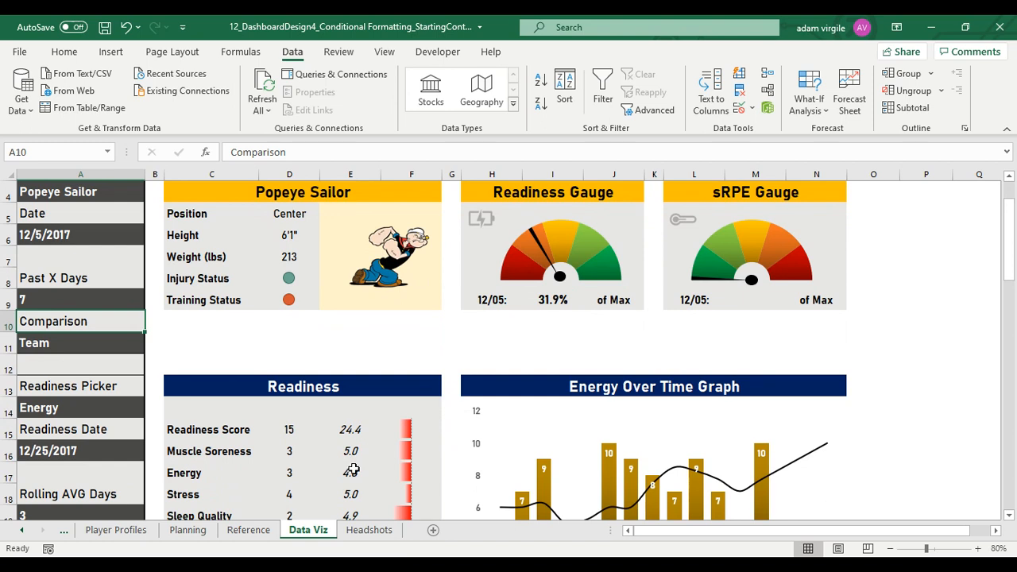
left_click(89, 301)
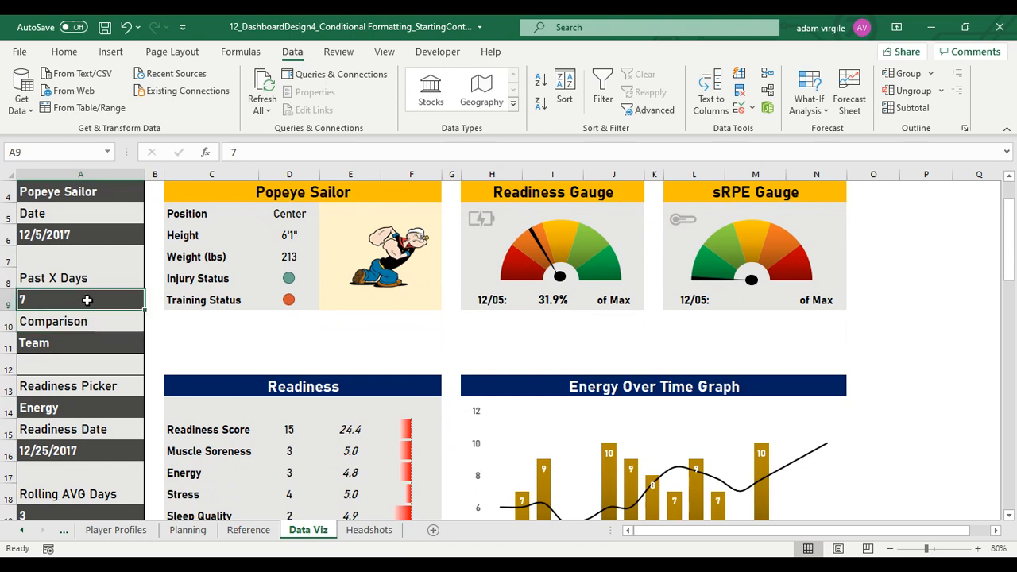
key("BackSpace")
key("Return")
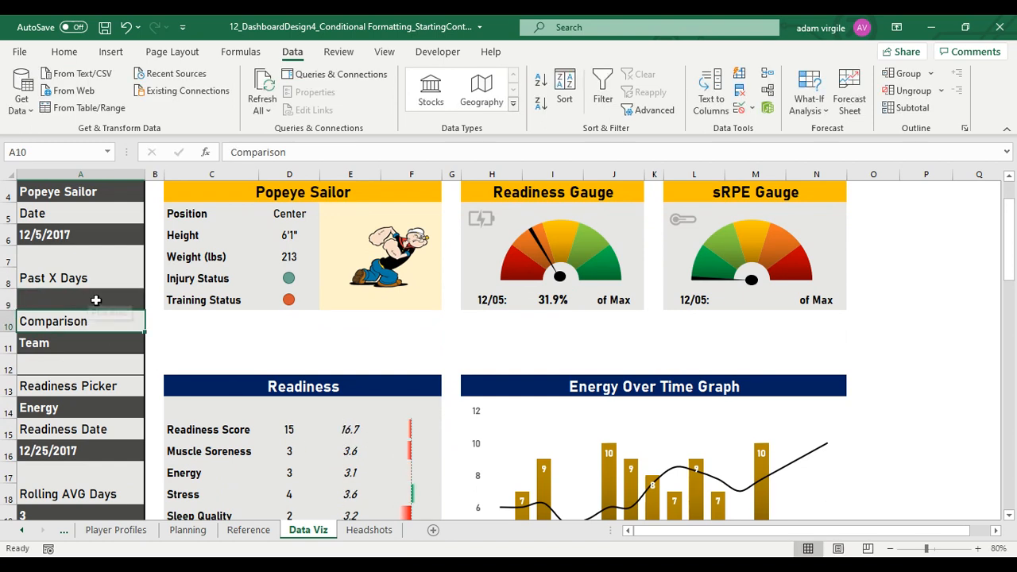
Set the Comparison filter in A11 to Self
scroll(127, 340, "up", 1)
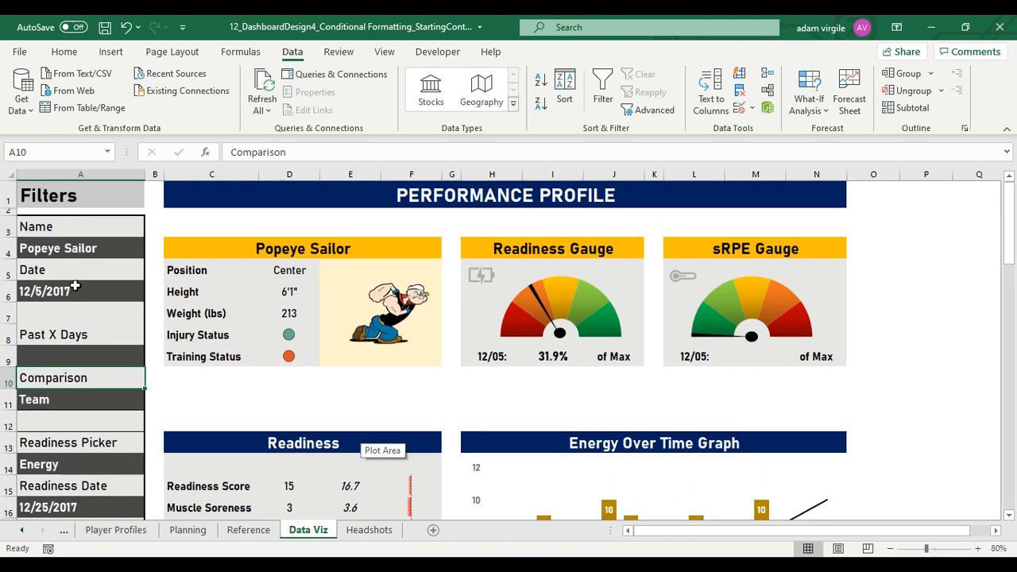
left_click(89, 397)
left_click(151, 403)
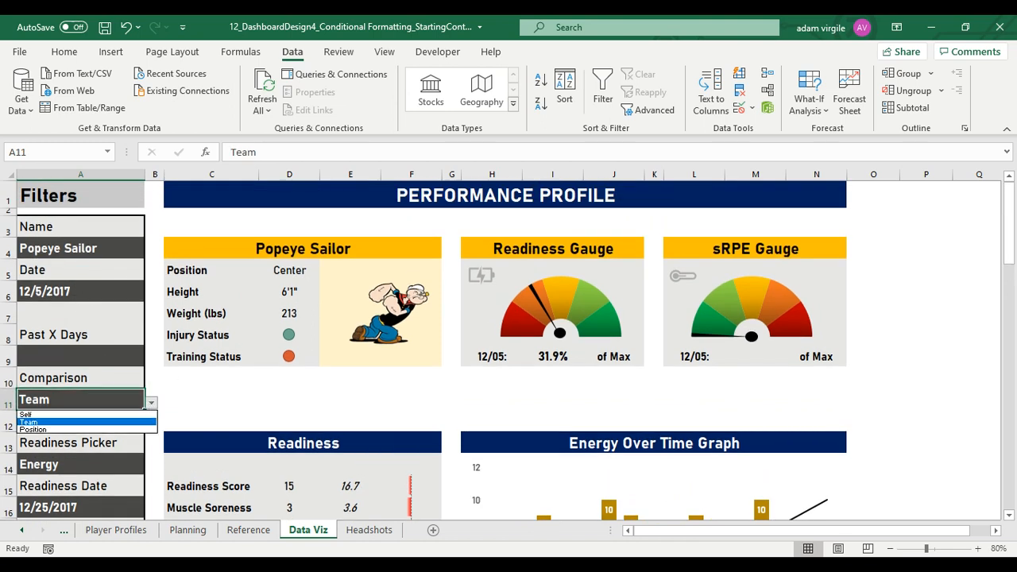
left_click(29, 414)
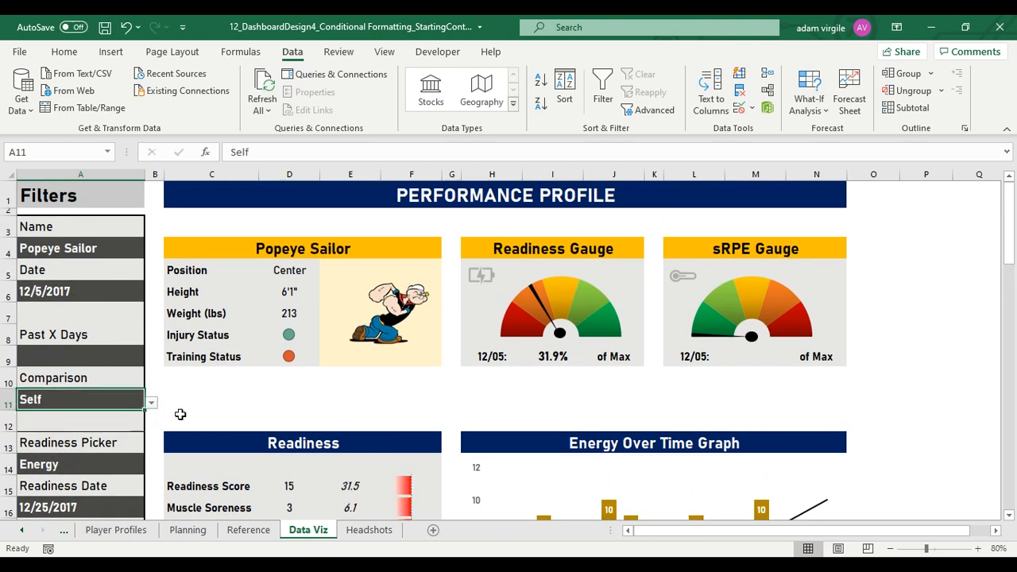
scroll(377, 467, "down", 1)
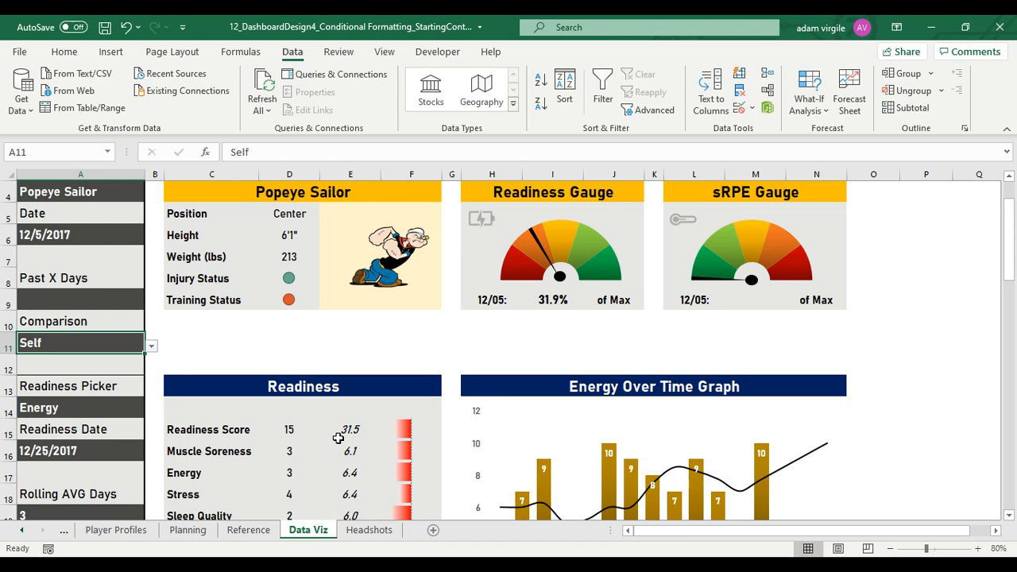
Set the Past X Days filter in A9 to 7 and check the Readiness table's comparison values
left_click(83, 300)
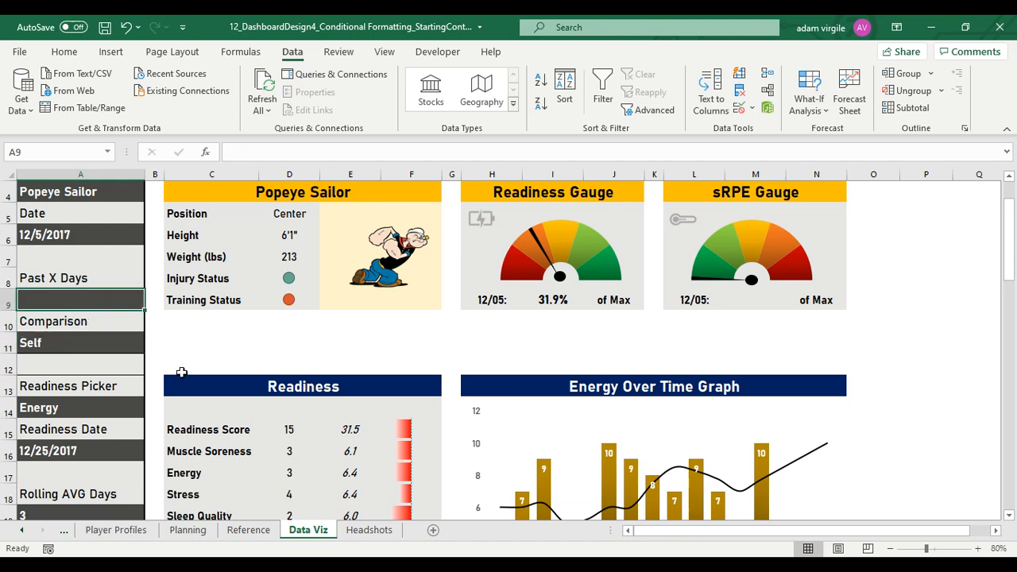
scroll(181, 372, "up", 1)
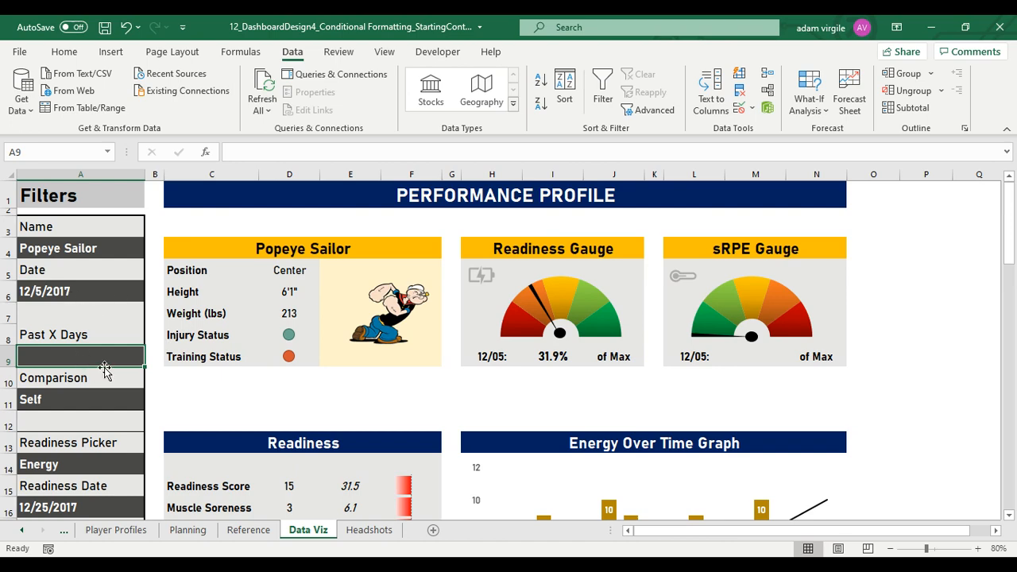
type("7")
key("Return")
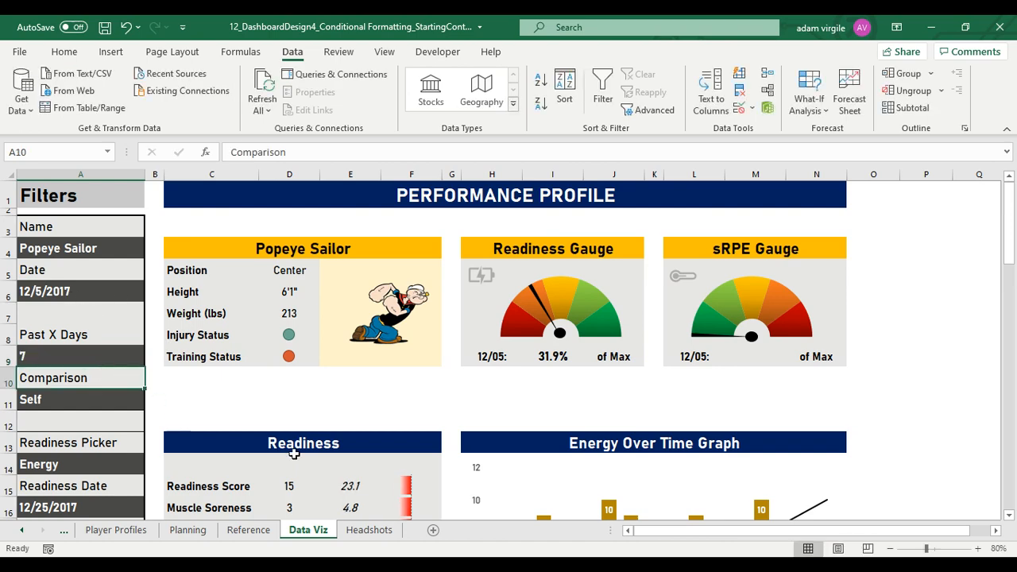
scroll(349, 396, "down", 2)
scroll(336, 441, "up", 1)
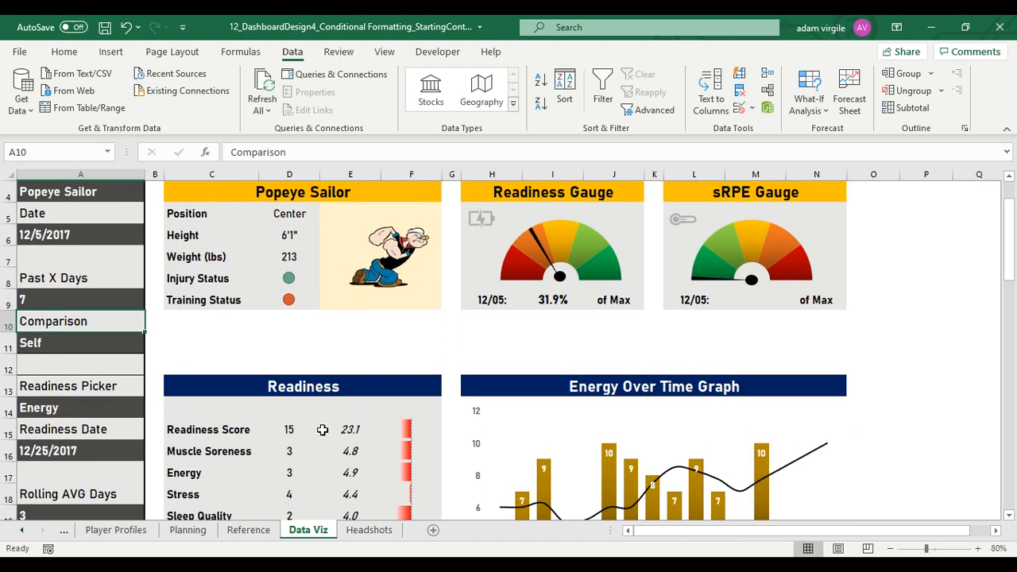
Set the Readiness Picker in A14 to RPE
scroll(321, 420, "down", 2)
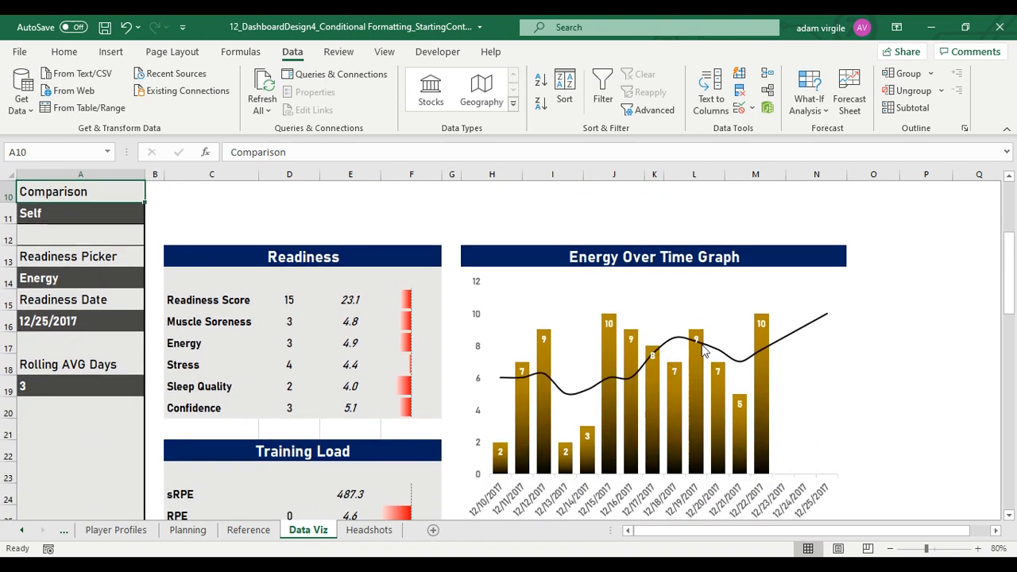
left_click(104, 321)
left_click(136, 278)
left_click(150, 282)
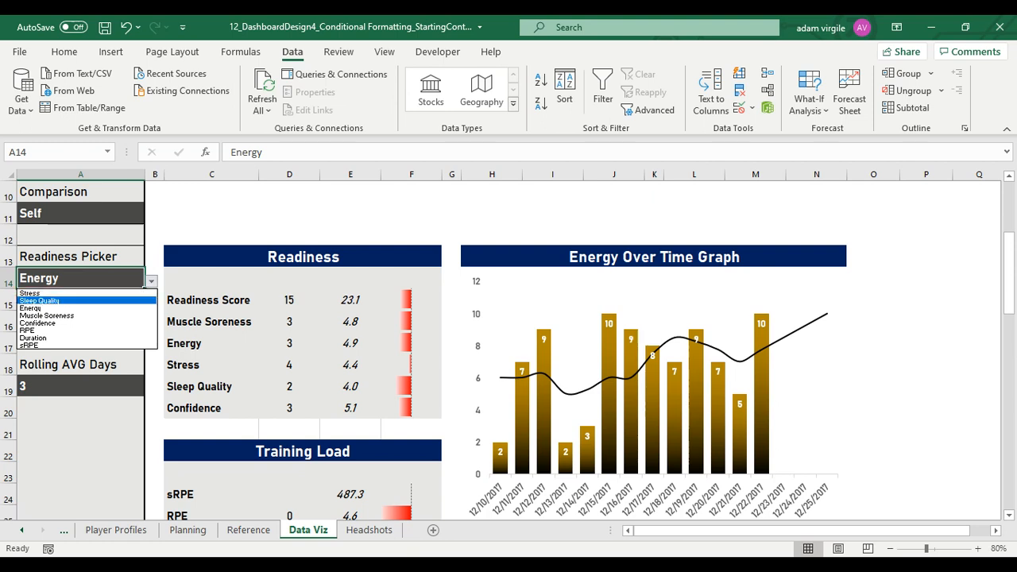
left_click(118, 330)
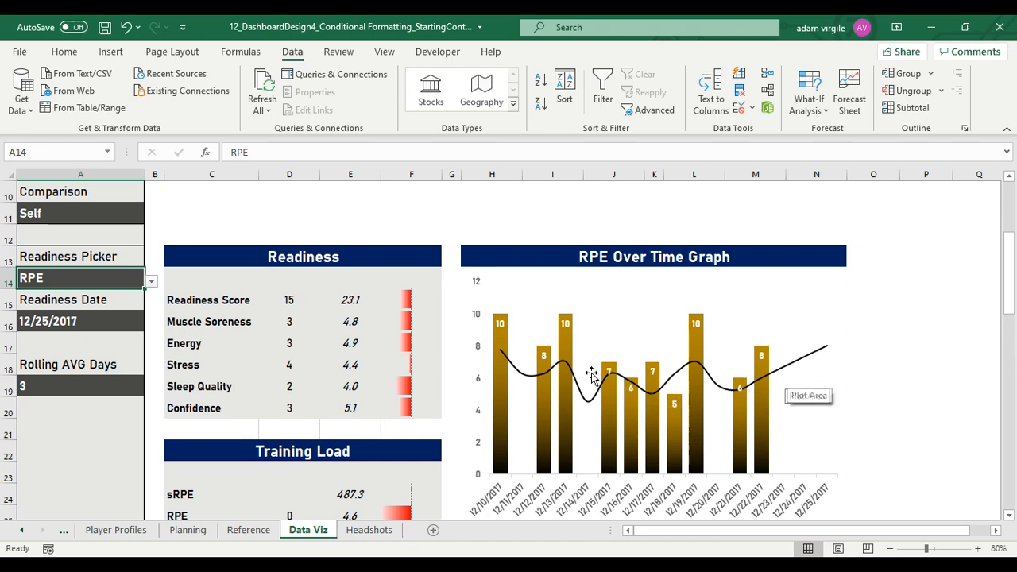
Test the graph's rolling average line with Rolling AVG Days in A19 at 10 and at 20
left_click(63, 384)
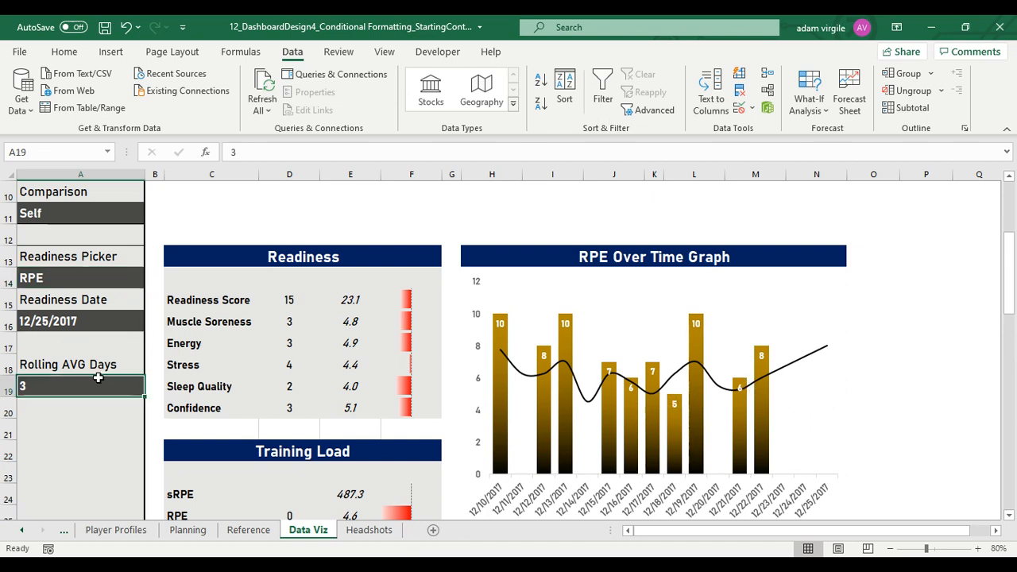
type("10")
key("Return")
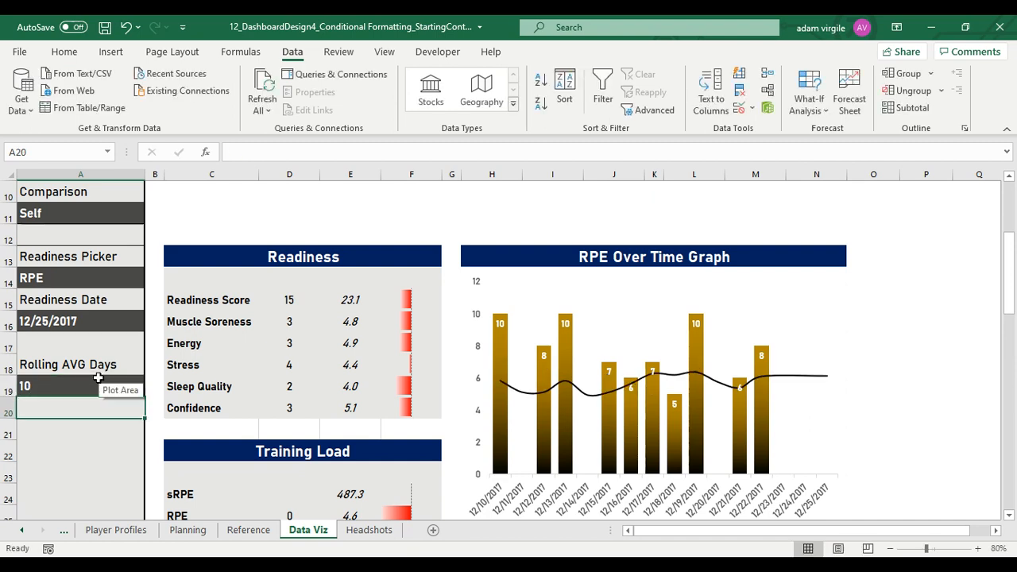
left_click(44, 386)
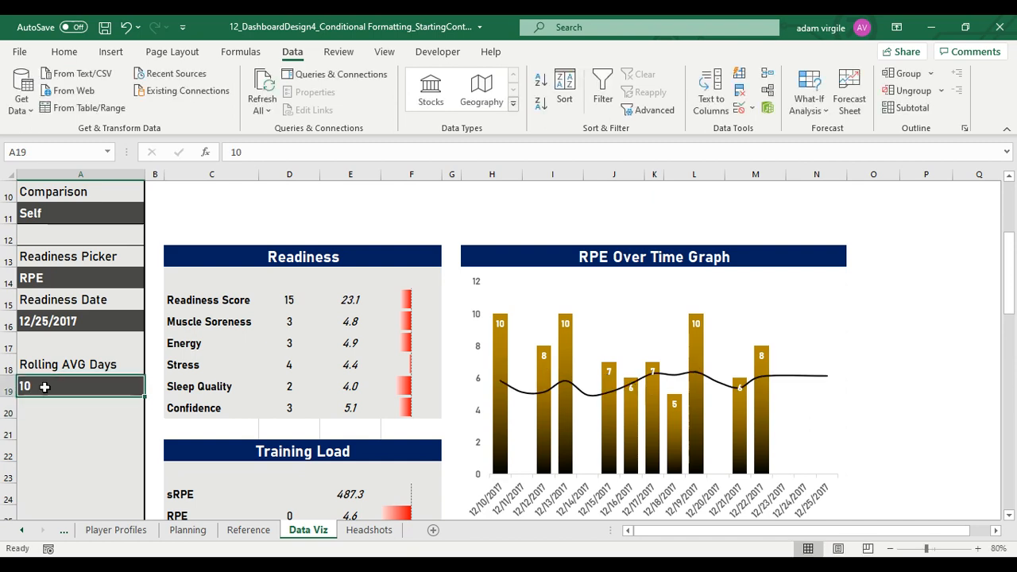
type("20")
key("Return")
Set Rolling AVG Days in A19 to 3
left_click(39, 384)
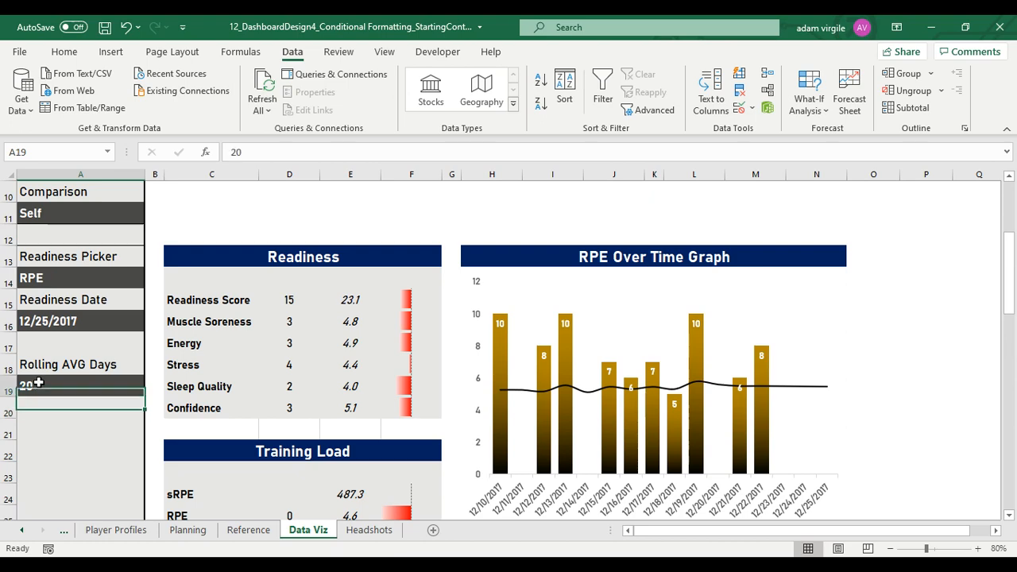
type("3")
key("Return")
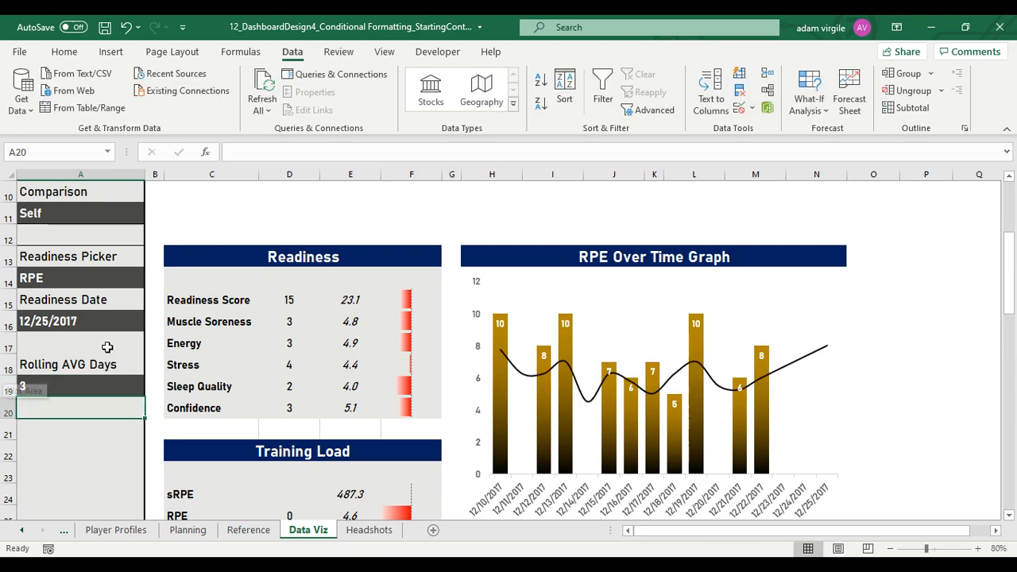
Set the Date filter in A6 to 12/22/2017
scroll(310, 358, "down", 5)
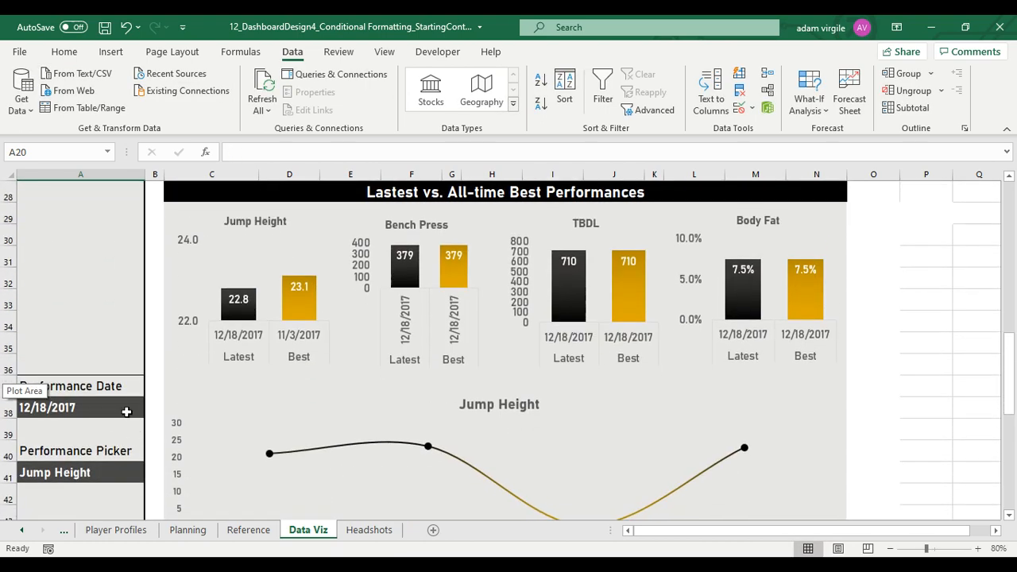
scroll(325, 377, "up", 8)
scroll(421, 361, "up", 1)
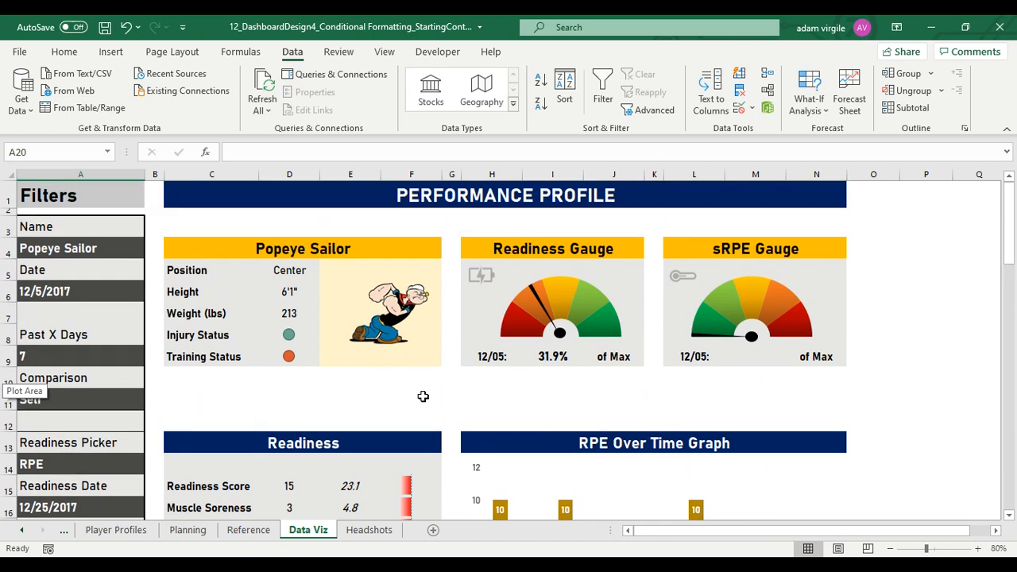
left_click(72, 294)
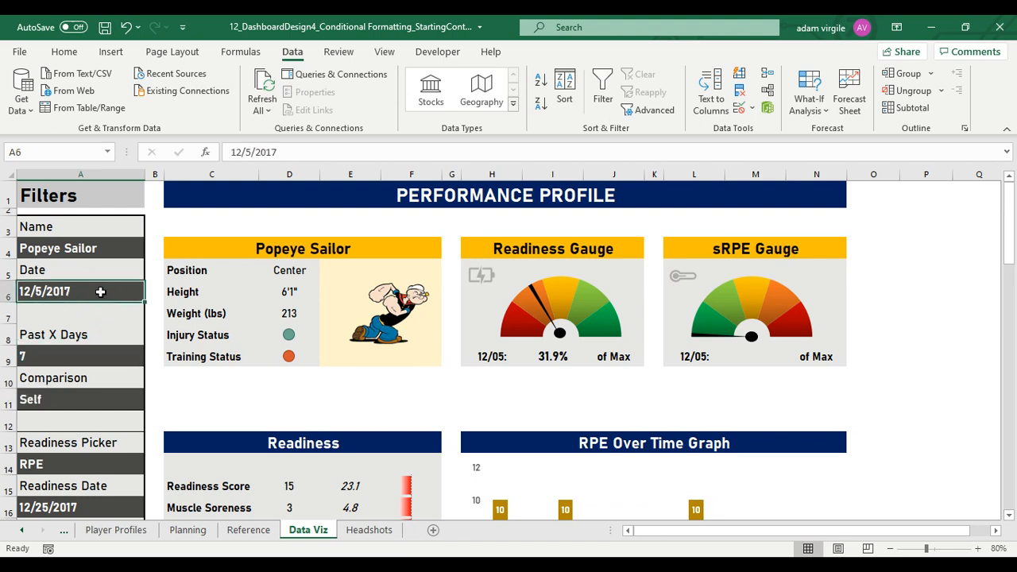
type("12/")
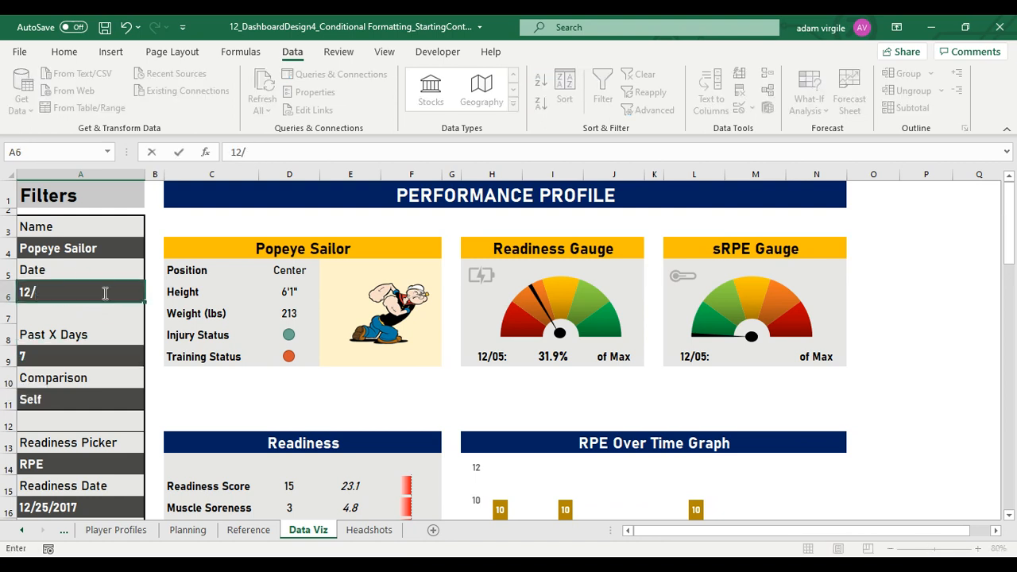
type("22/2017")
key("Return")
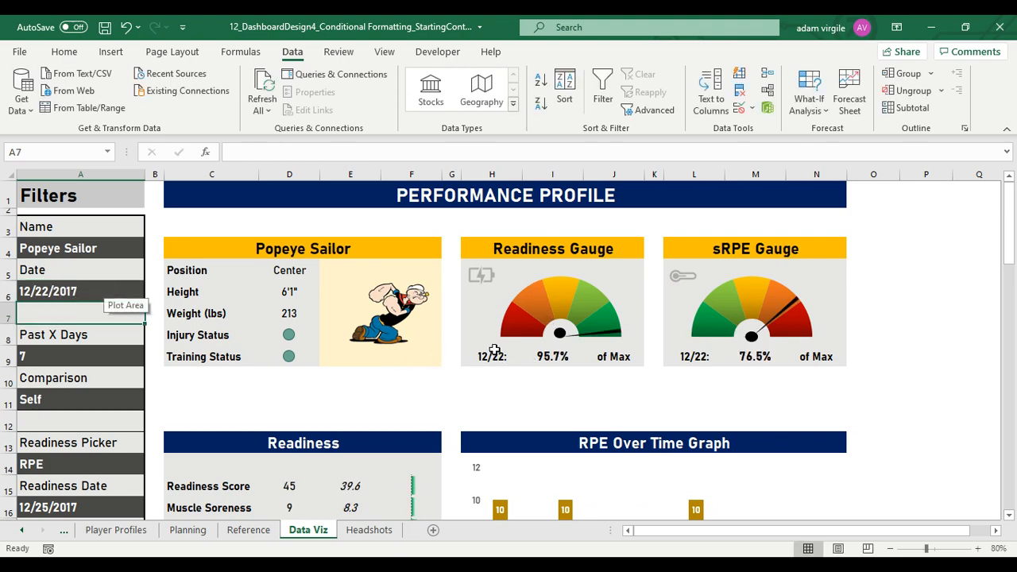
Check the Readiness table for the chosen date and set the Readiness Date in A16 to 12/12/2017
scroll(452, 386, "down", 3)
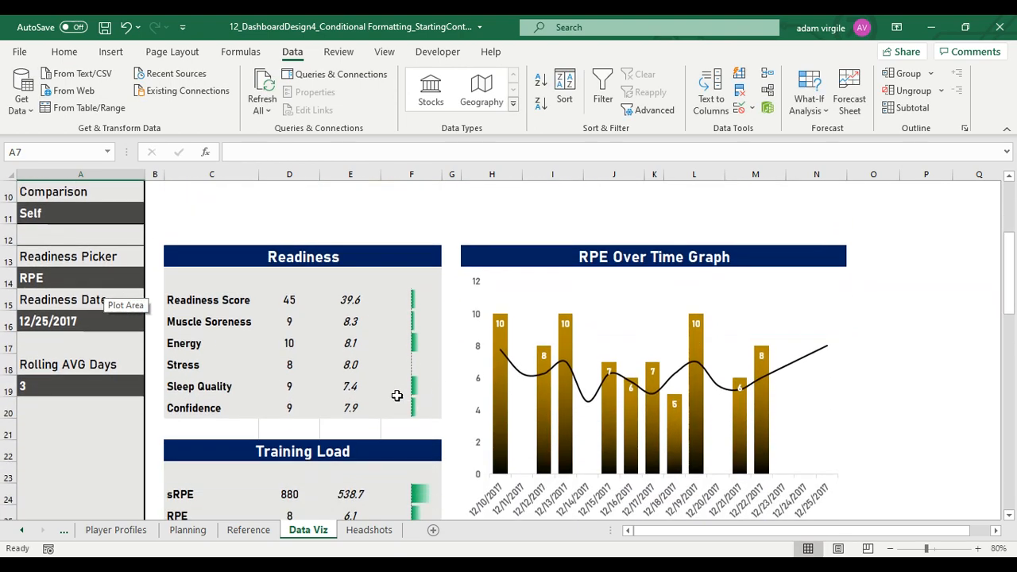
scroll(628, 440, "up", 3)
scroll(696, 443, "down", 3)
scroll(496, 388, "up", 3)
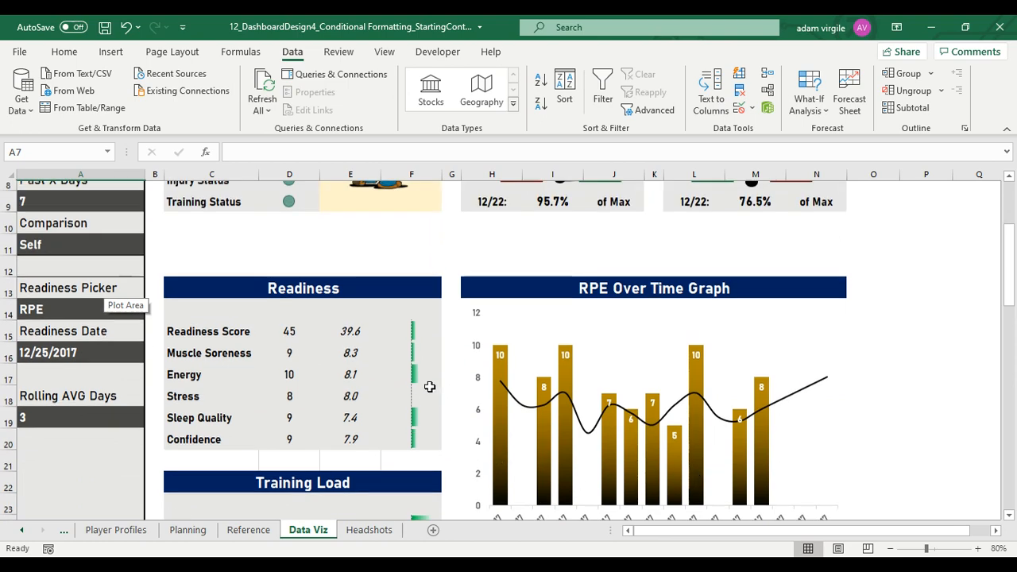
scroll(727, 431, "down", 3)
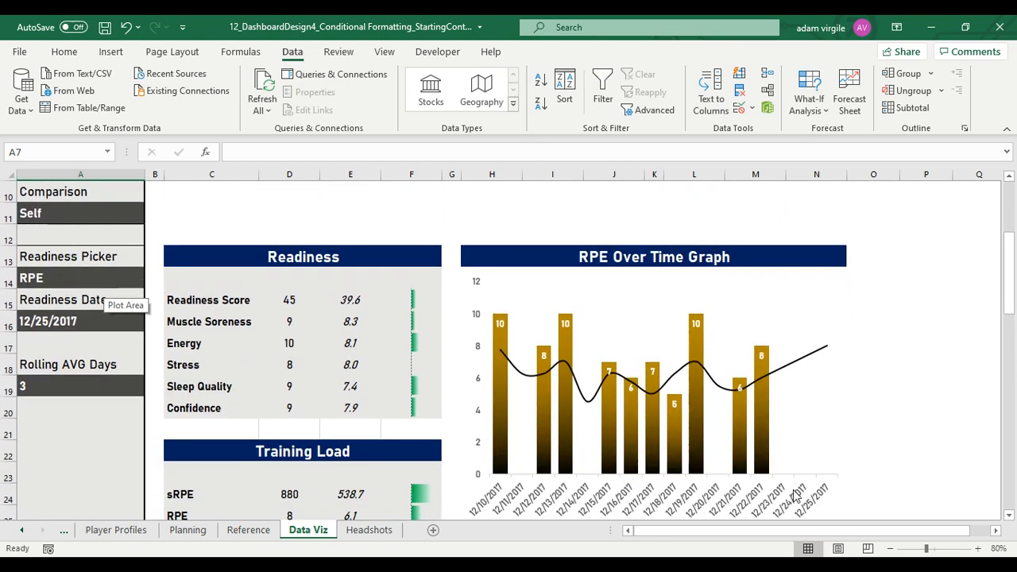
left_click(79, 321)
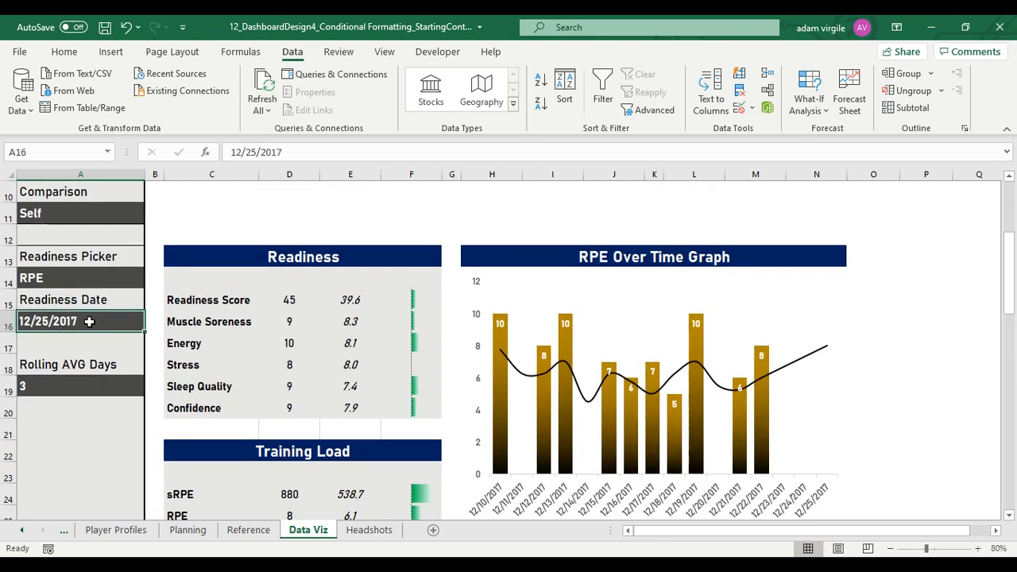
type("12/")
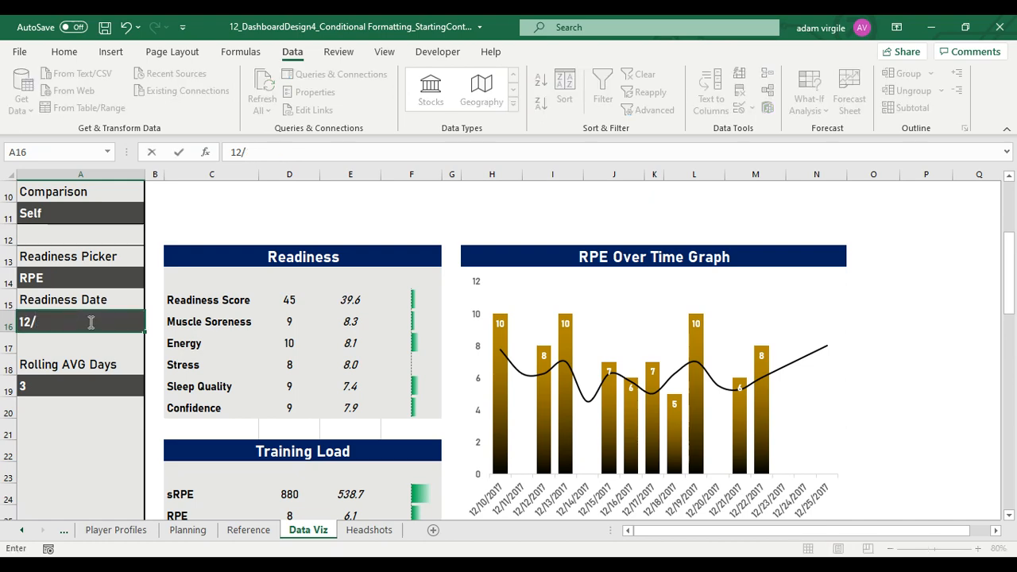
type("12/2017")
key("Return")
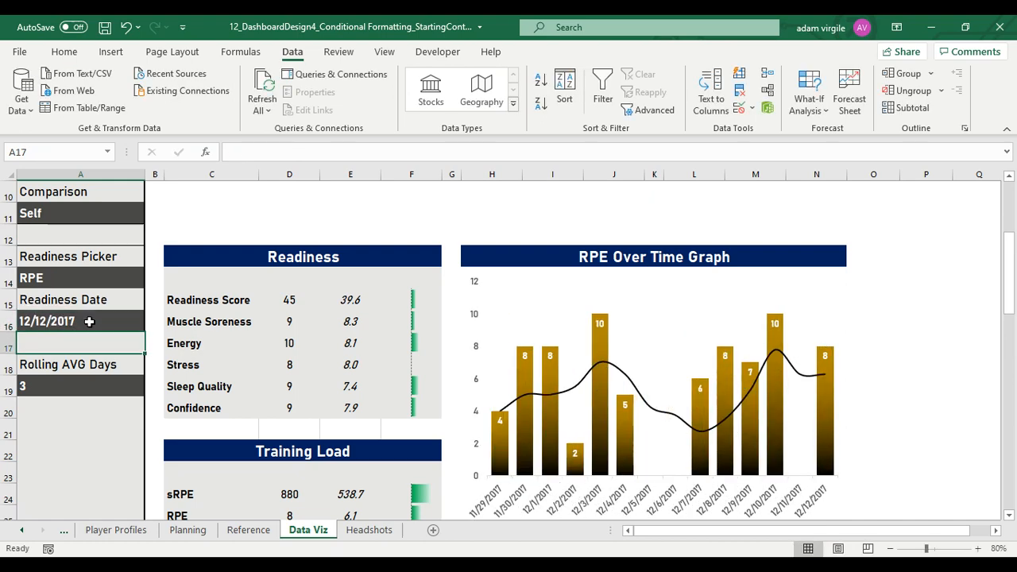
Examine how the Date and Readiness Date filters relate to the gauges, Readiness and Training Load tables, and RPE Over Time Graph
scroll(398, 406, "up", 1)
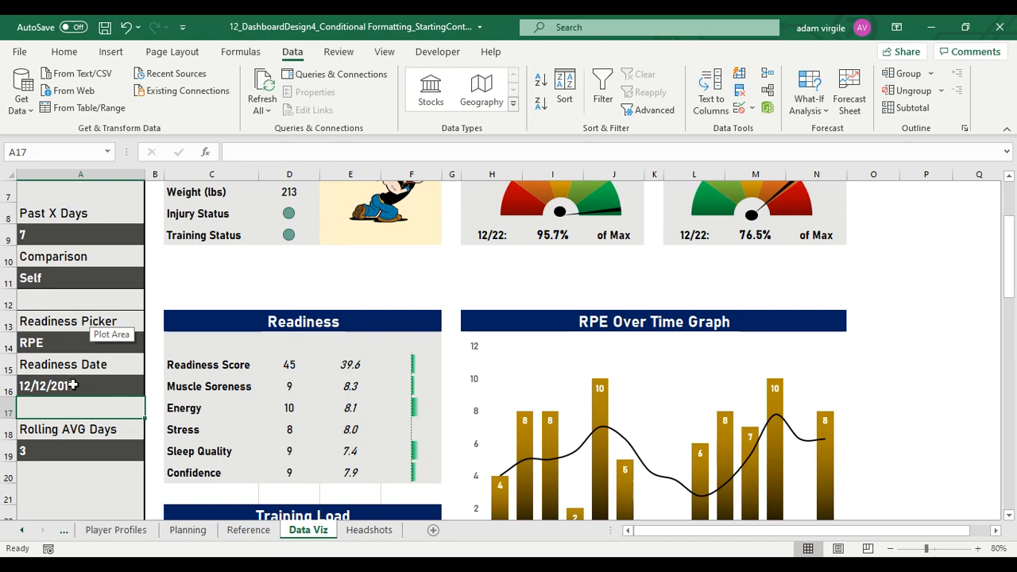
scroll(79, 386, "up", 1)
scroll(72, 274, "up", 1)
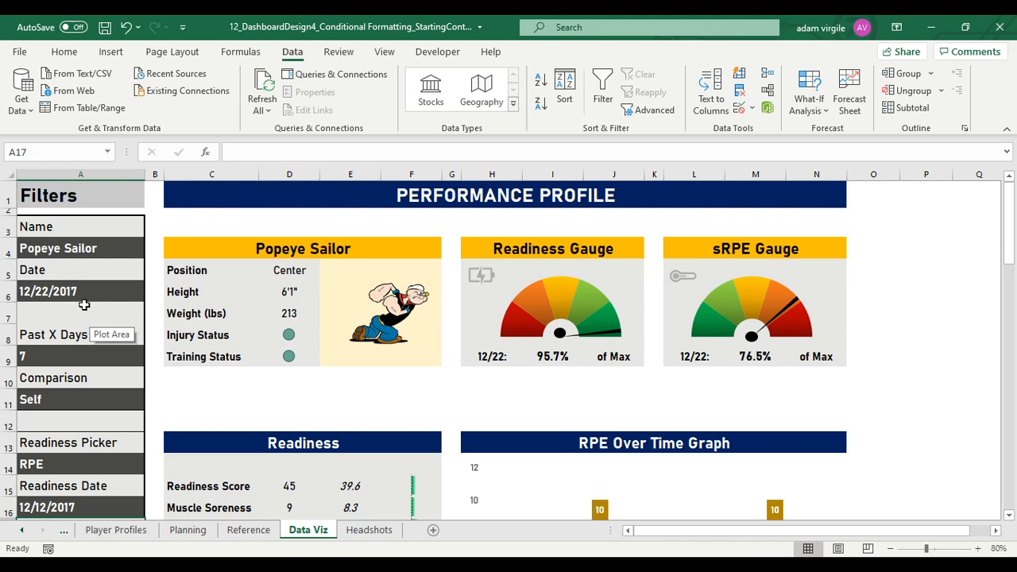
scroll(83, 304, "down", 2)
left_click(55, 387)
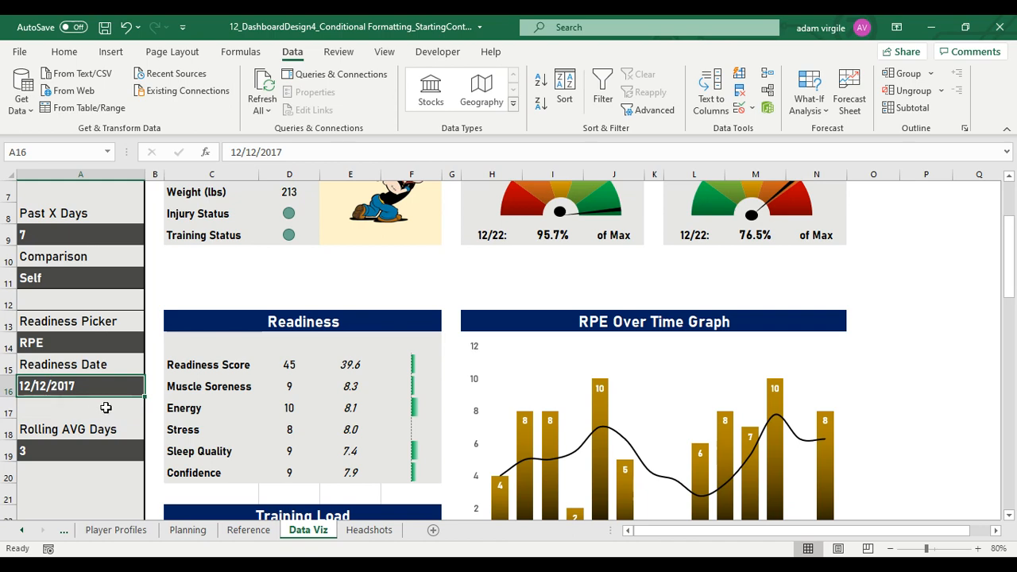
scroll(105, 409, "up", 2)
scroll(147, 338, "down", 4)
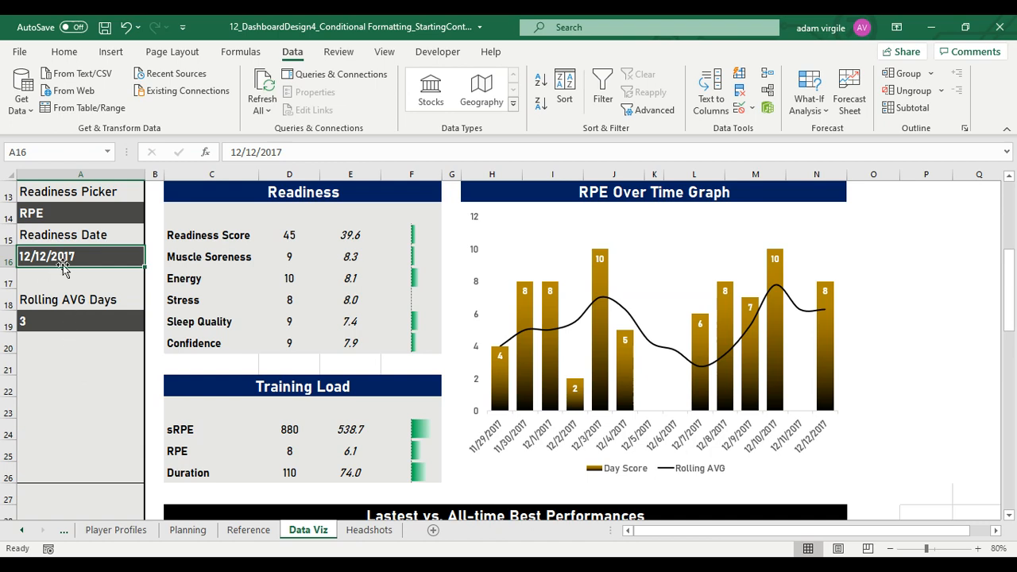
scroll(89, 286, "up", 1)
scroll(84, 318, "down", 2)
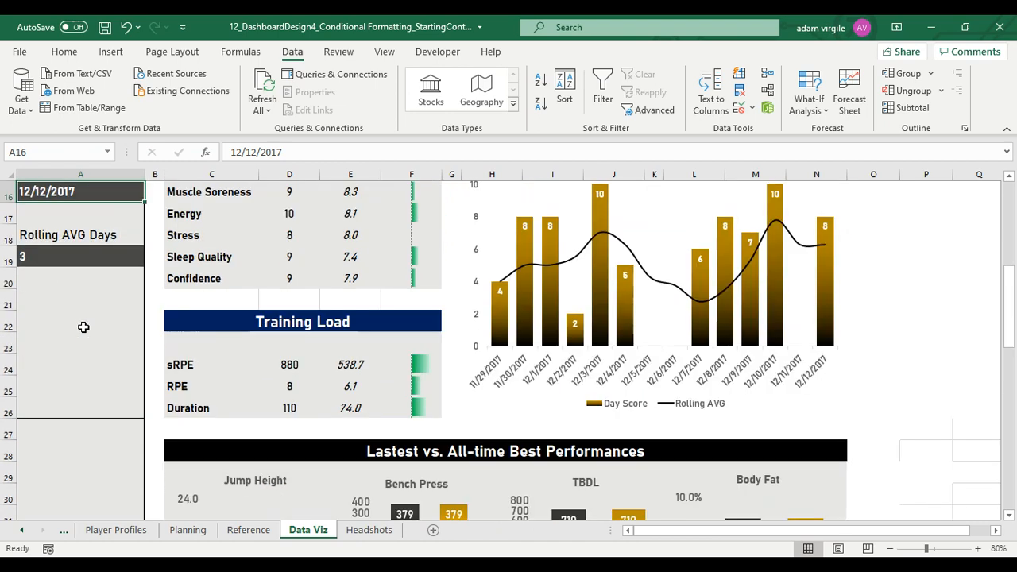
scroll(83, 329, "up", 5)
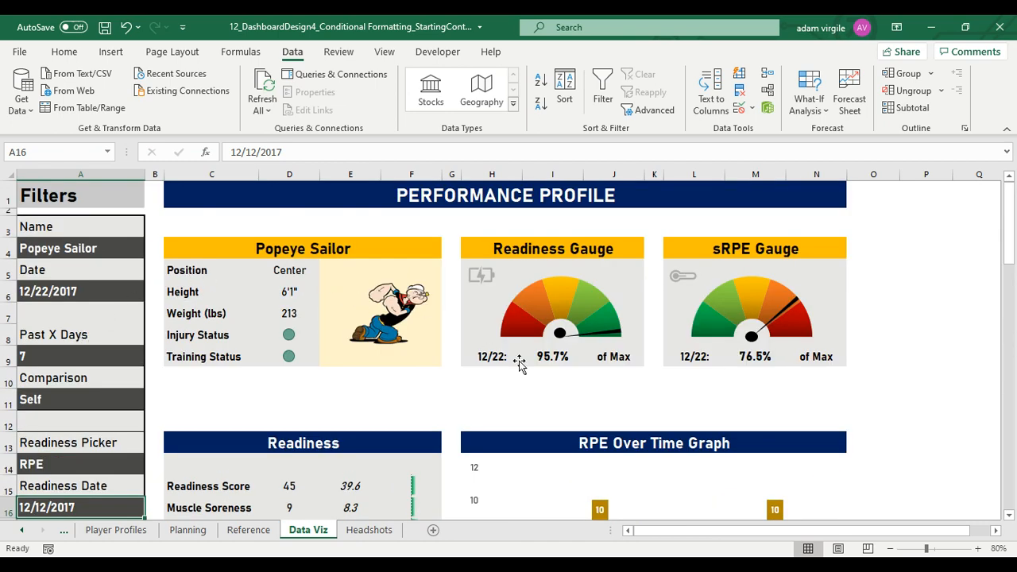
scroll(627, 349, "down", 2)
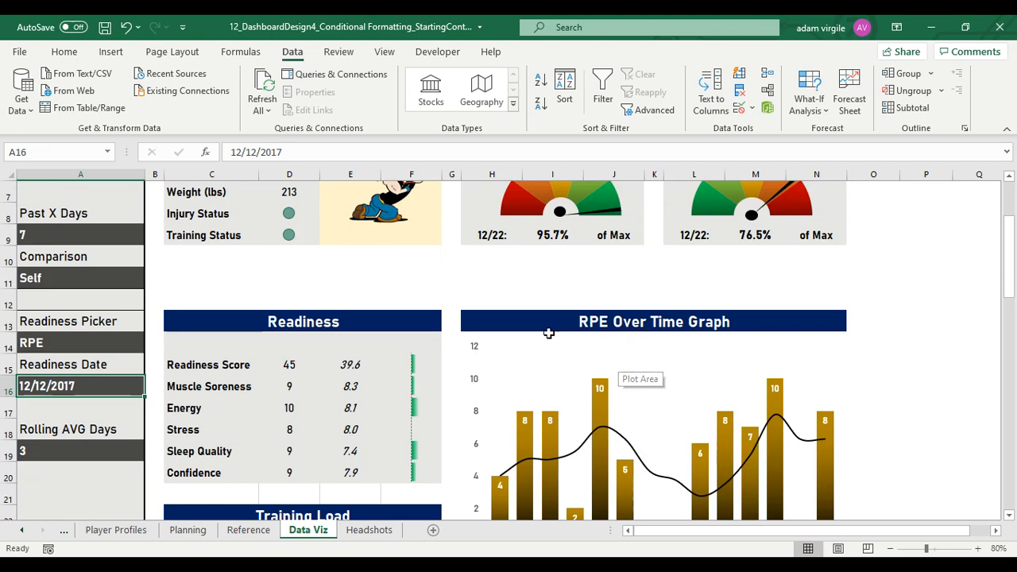
scroll(560, 318, "up", 2)
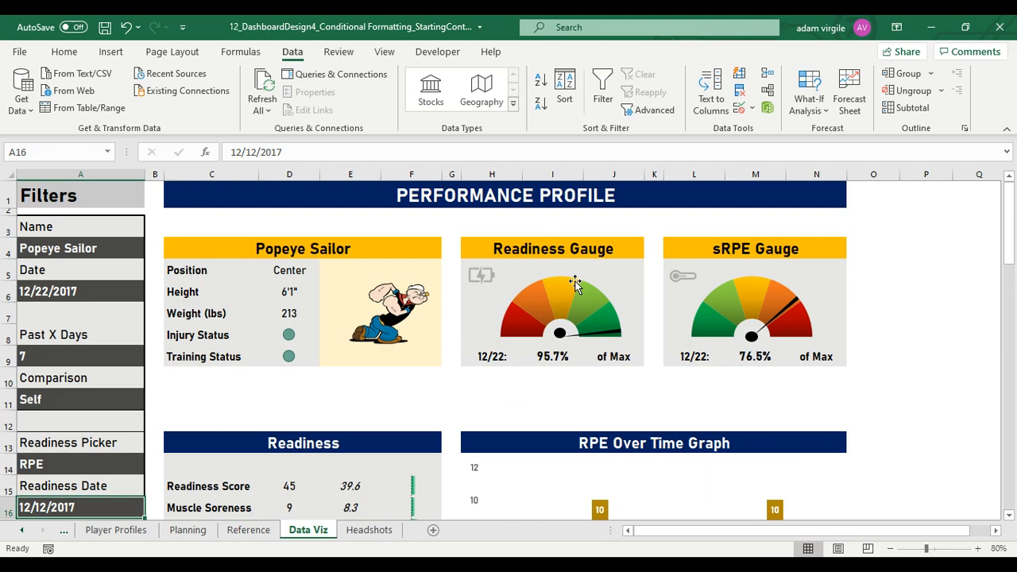